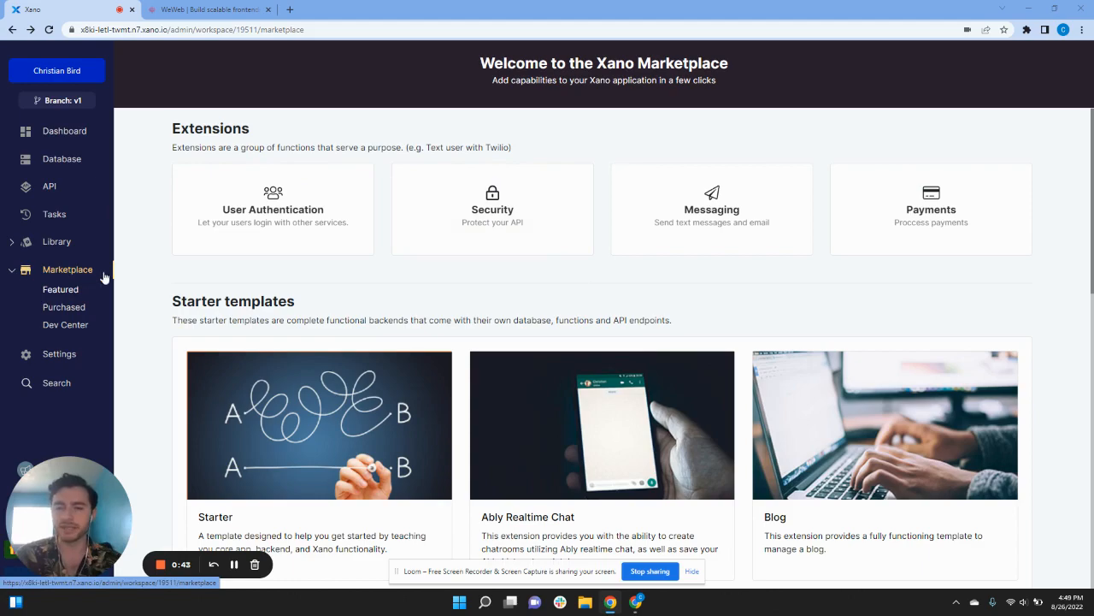
Step: Leave the Marketplace templates for the Database tables overview listing the content, todo and user tables
scroll(140, 279, "down", 2)
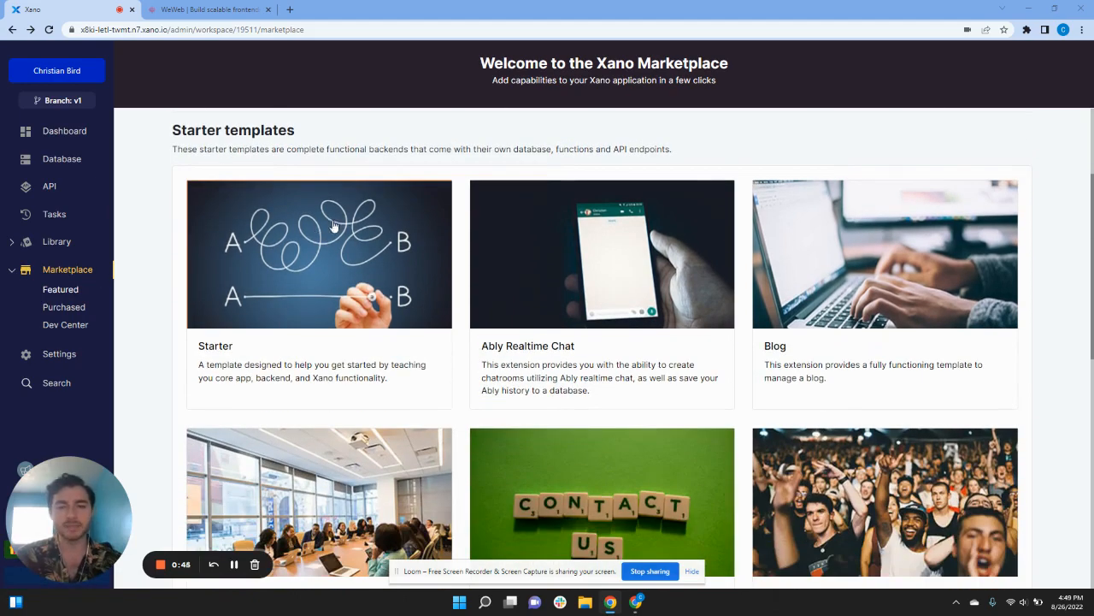
scroll(308, 265, "down", 1)
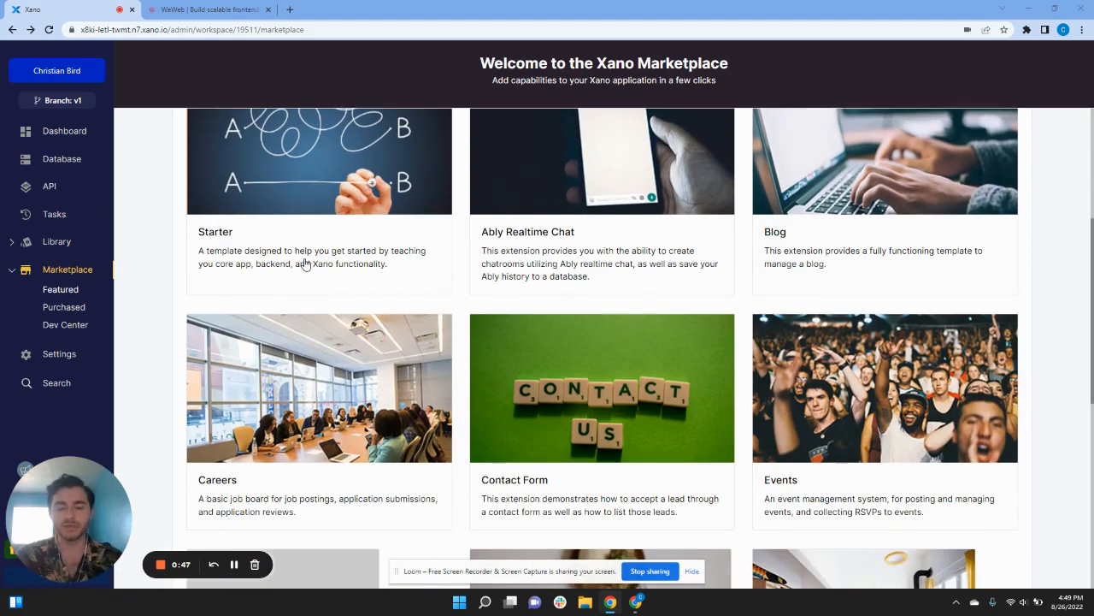
scroll(308, 272, "down", 5)
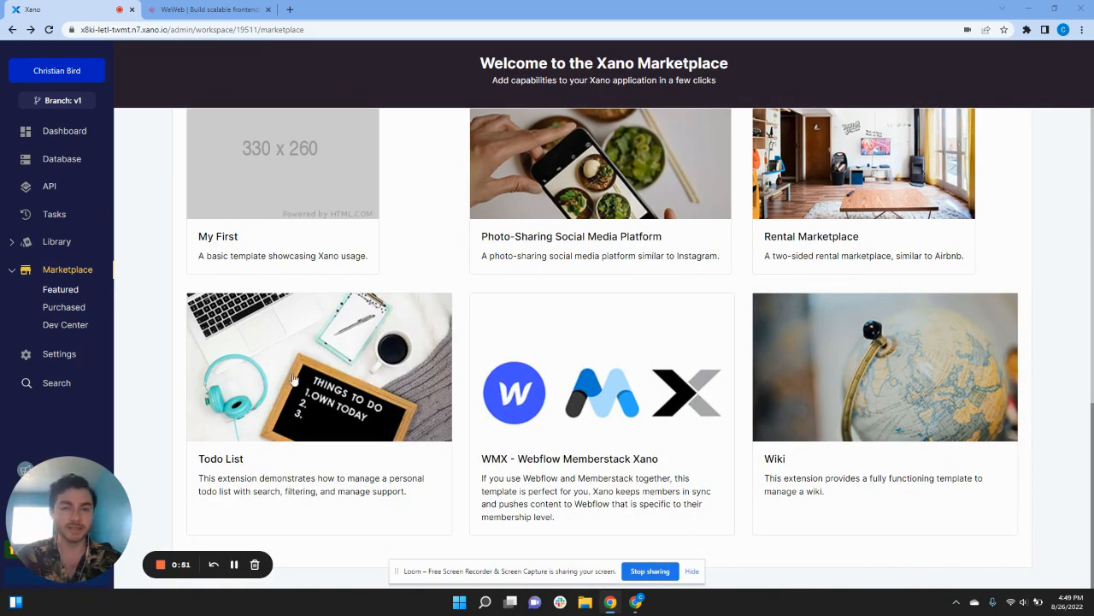
scroll(286, 411, "up", 6)
scroll(291, 402, "up", 1)
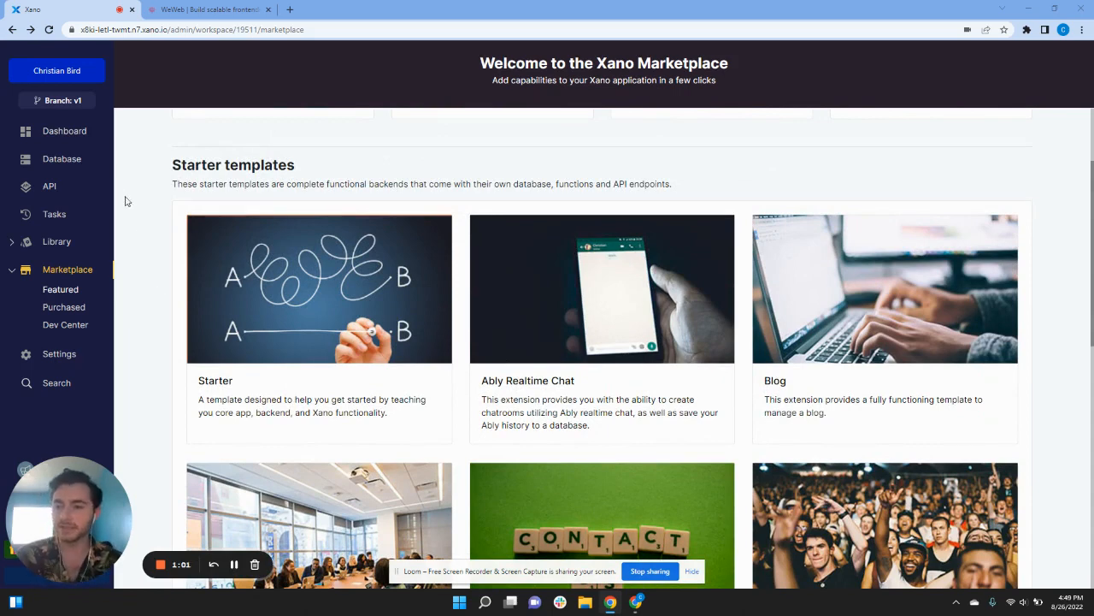
left_click(83, 168)
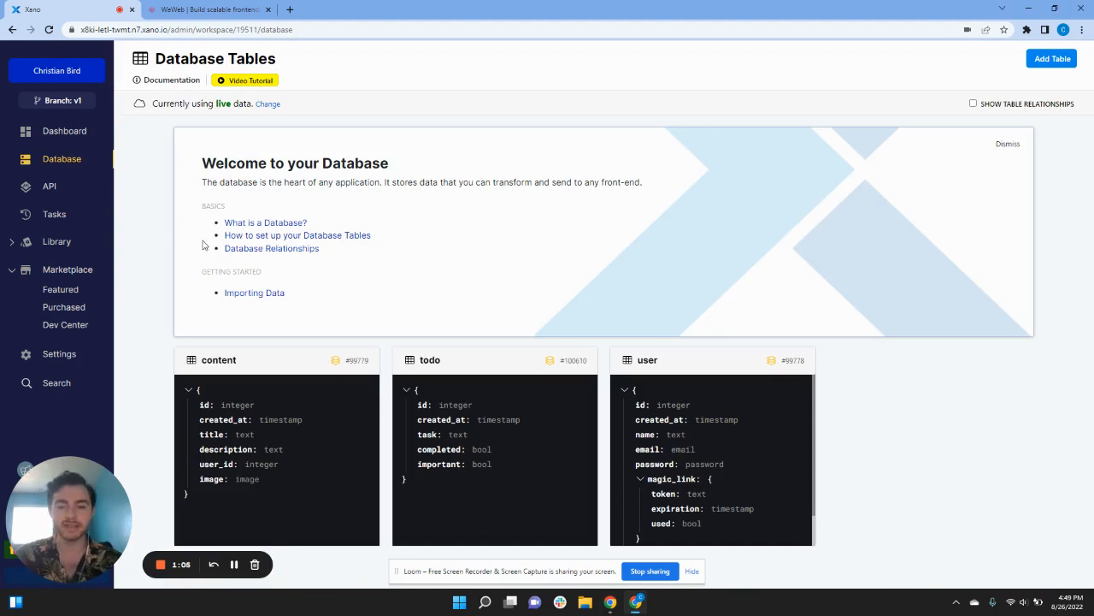
Step: Add a user_id column to the todo table as a reference to the user table
left_click(516, 414)
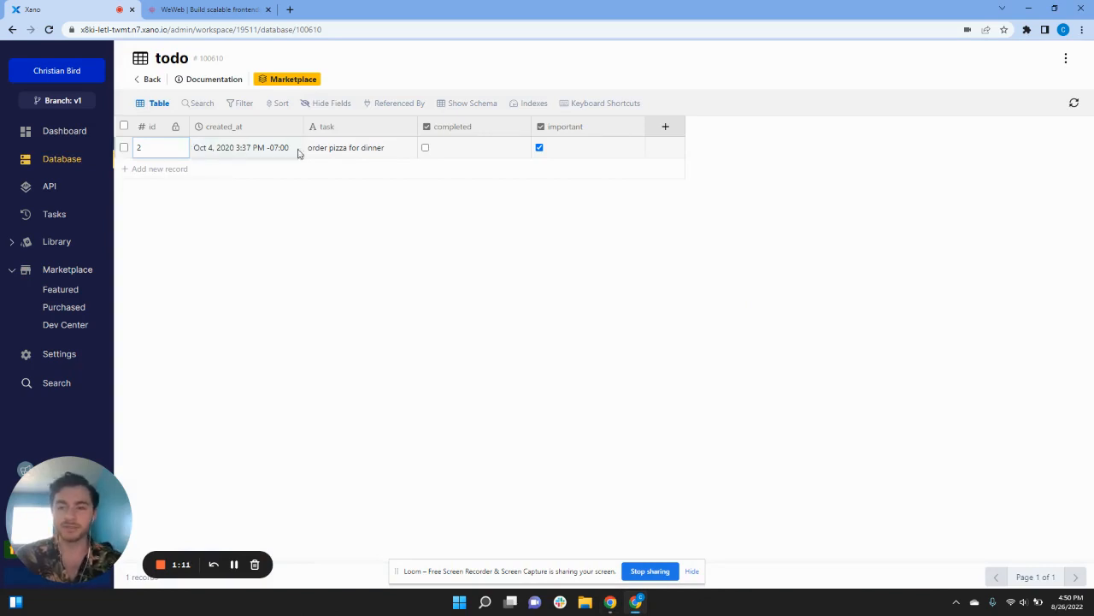
left_click(662, 133)
left_click(915, 262)
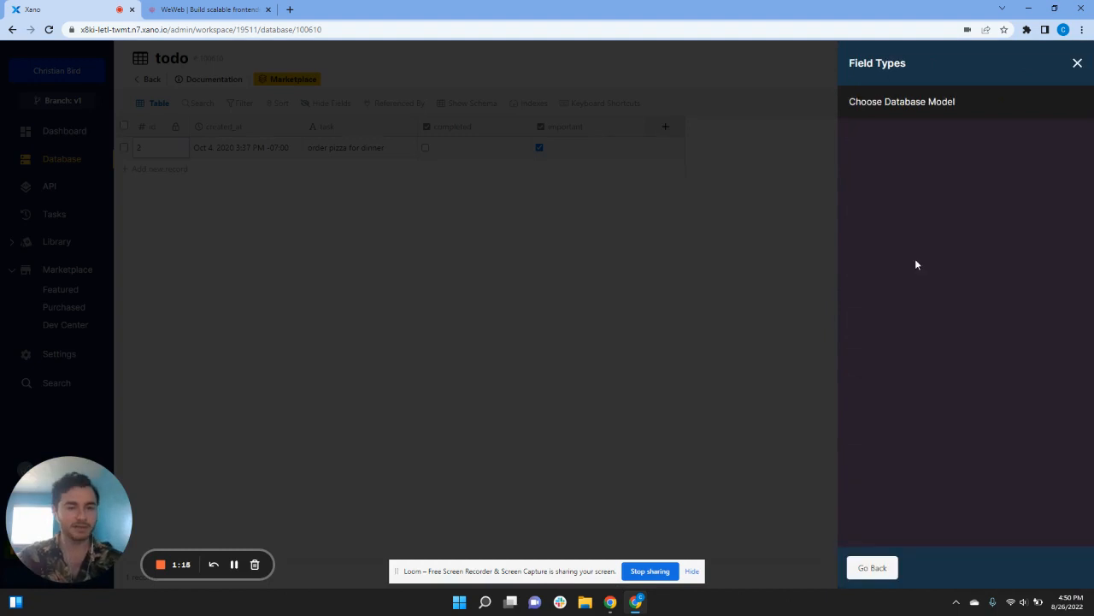
left_click(909, 202)
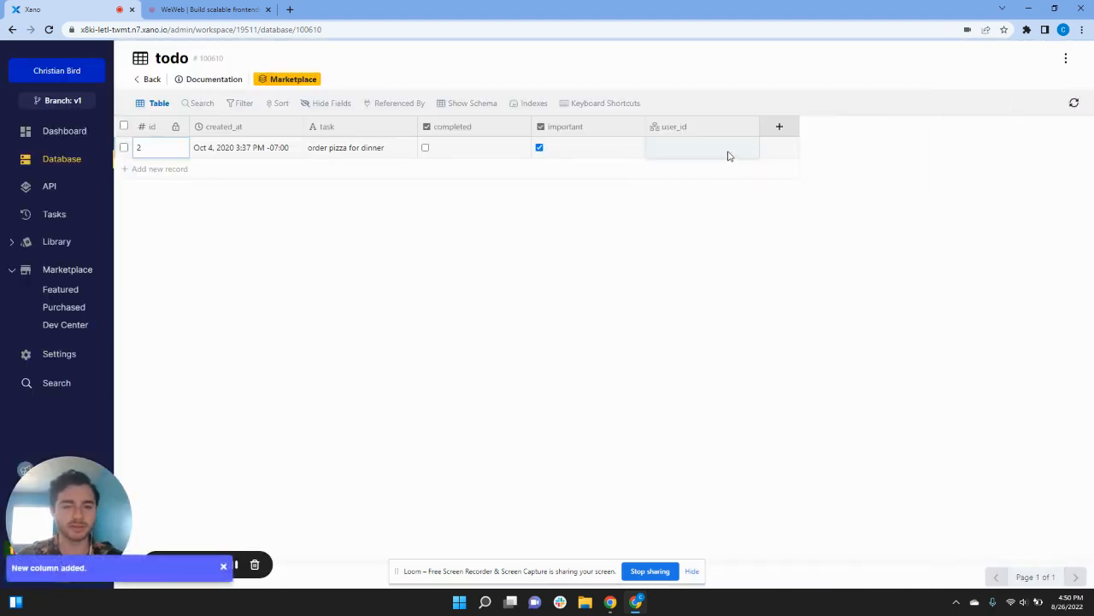
Step: Assign the pizza task to a user through its user_id cell
left_click(728, 155)
left_click(729, 155)
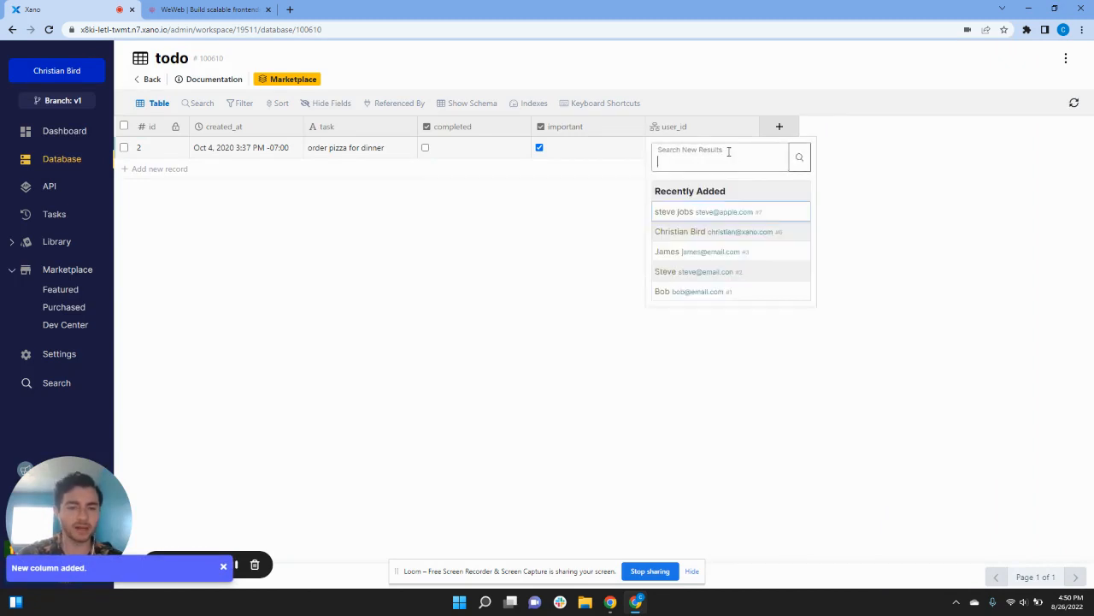
left_click(711, 234)
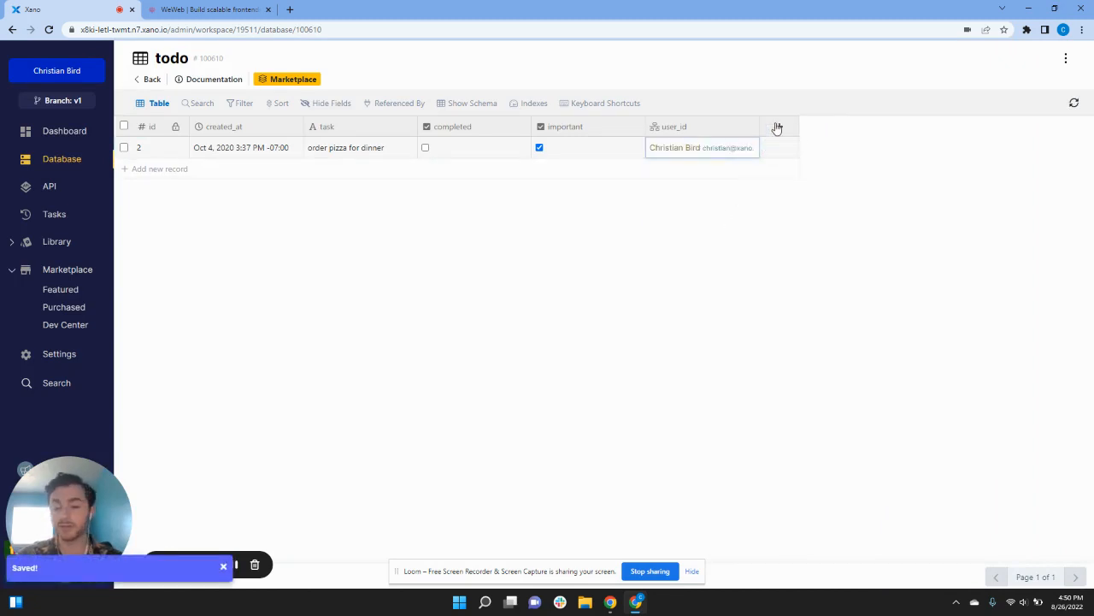
left_click(777, 127)
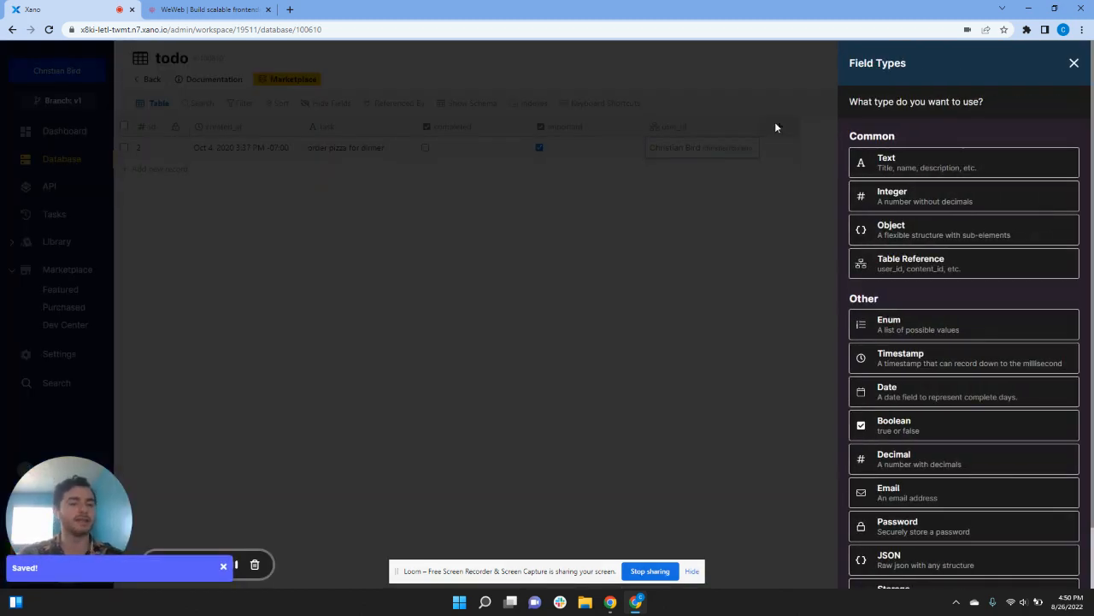
Step: Add an Image Metadata column named image to the todo table
scroll(889, 376, "down", 2)
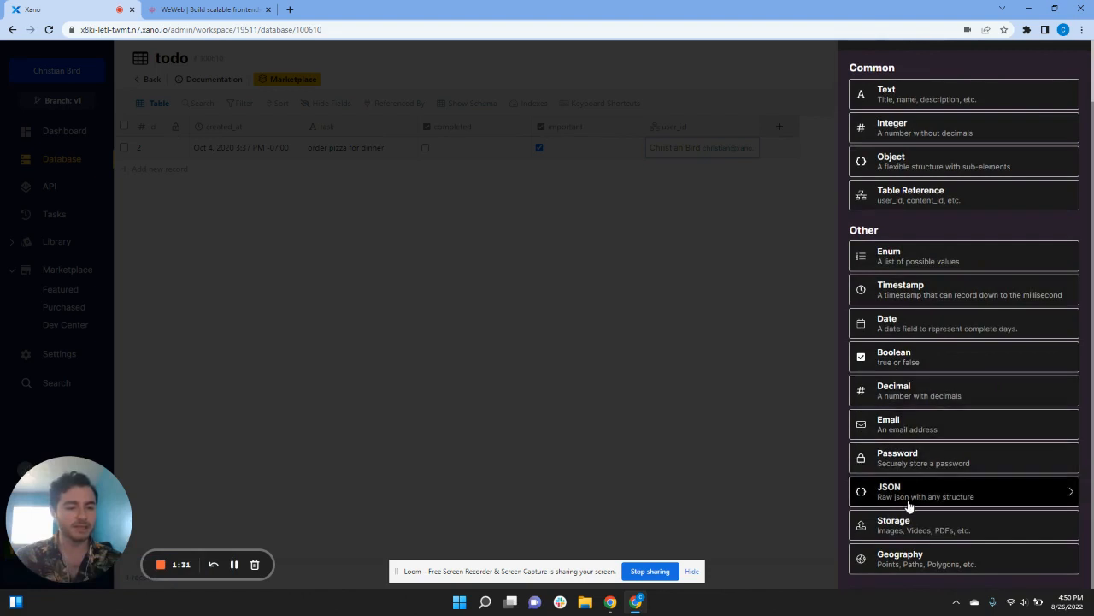
left_click(909, 534)
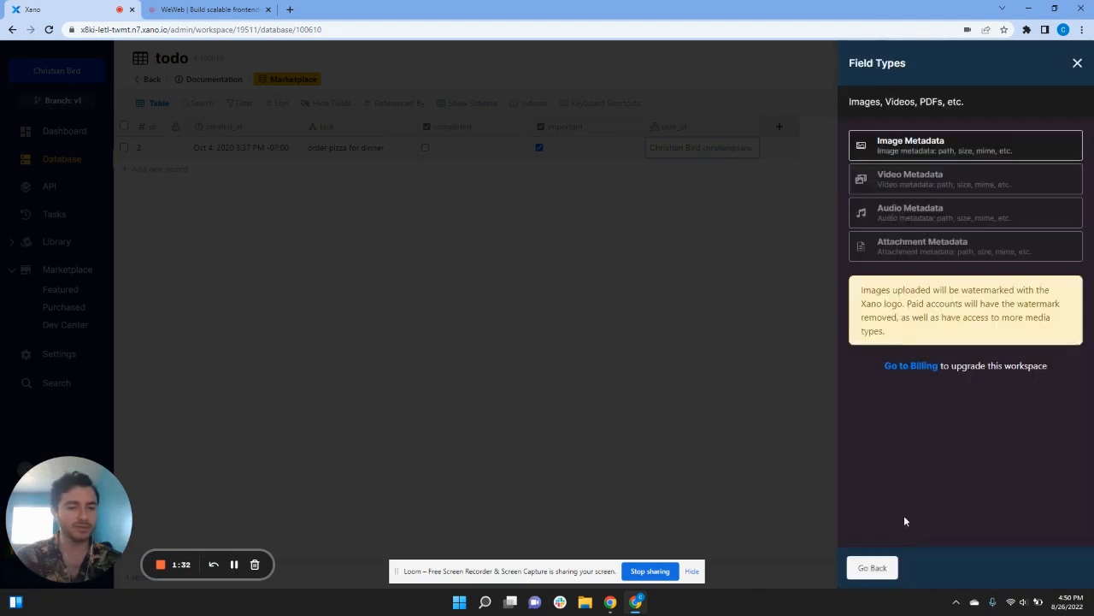
left_click(916, 163)
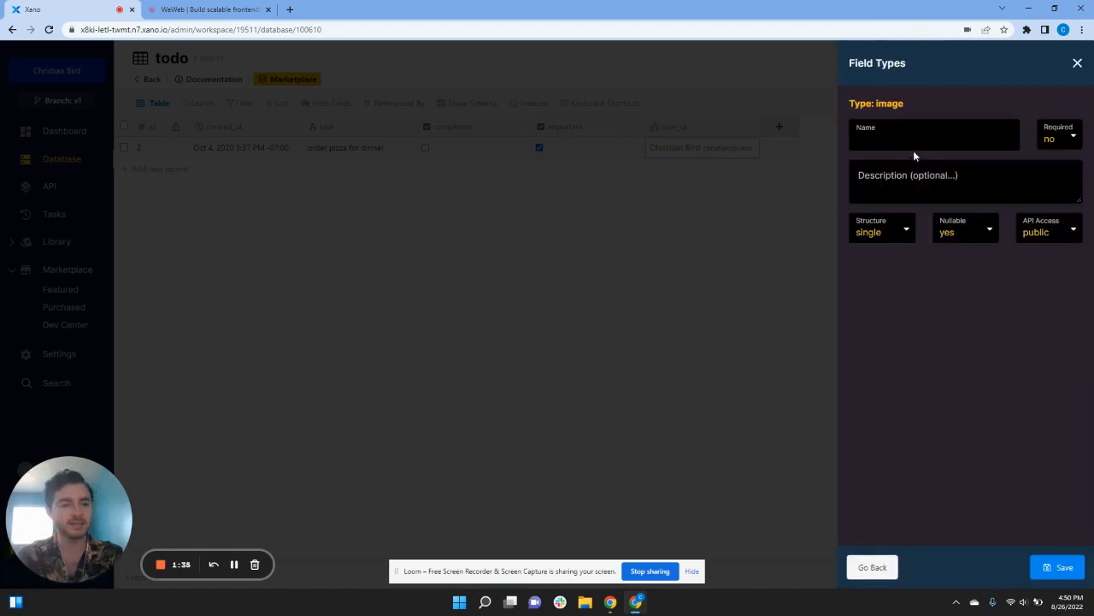
type("image")
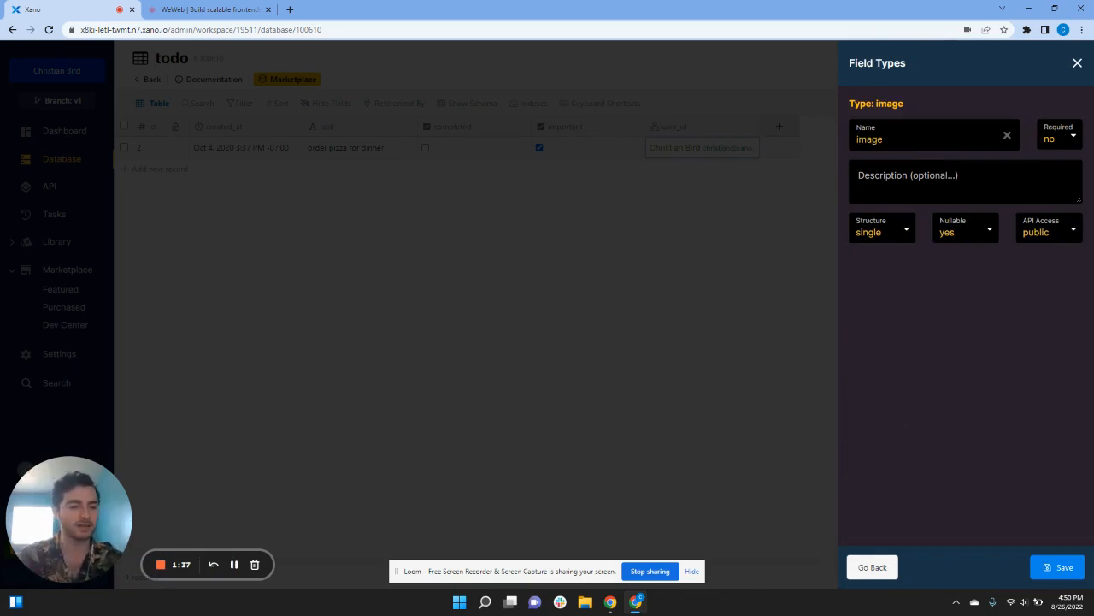
left_click(1058, 567)
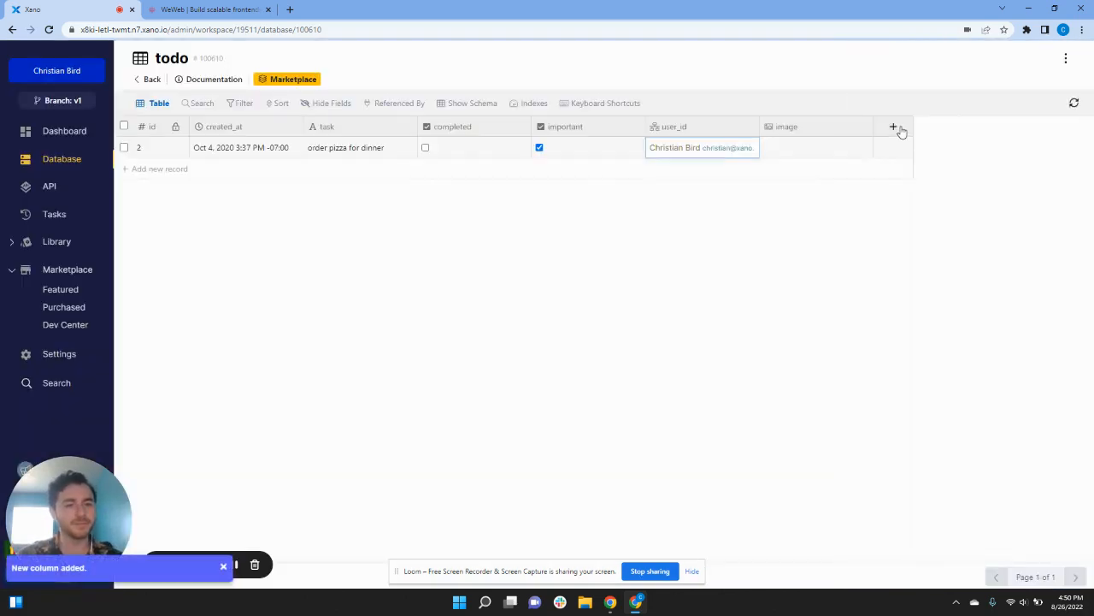
Step: Add text columns named category and due_date to the todo table
left_click(898, 128)
left_click(907, 157)
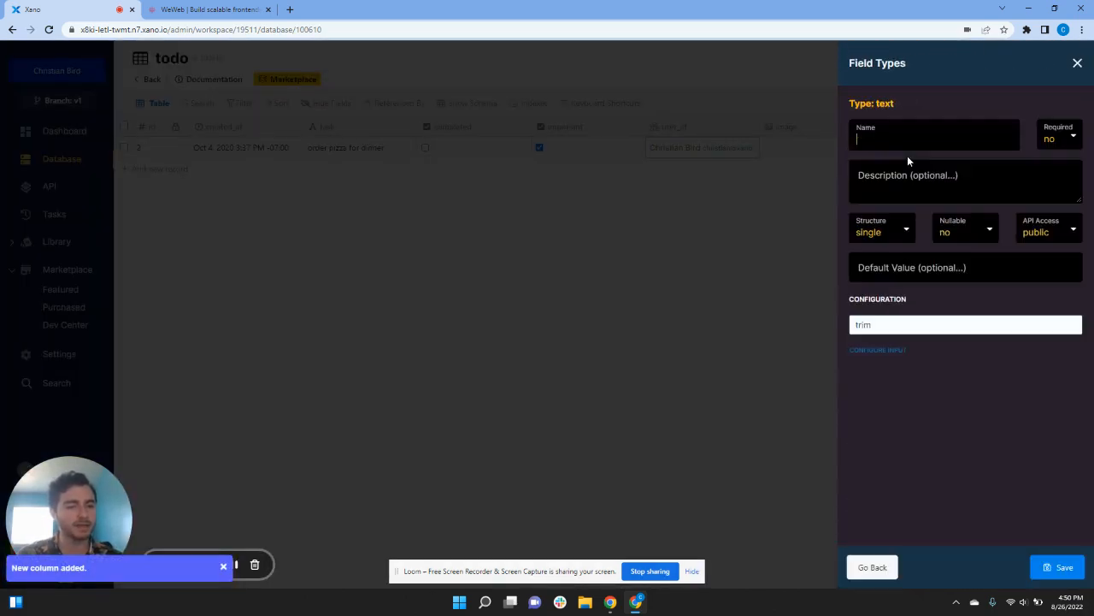
type("category")
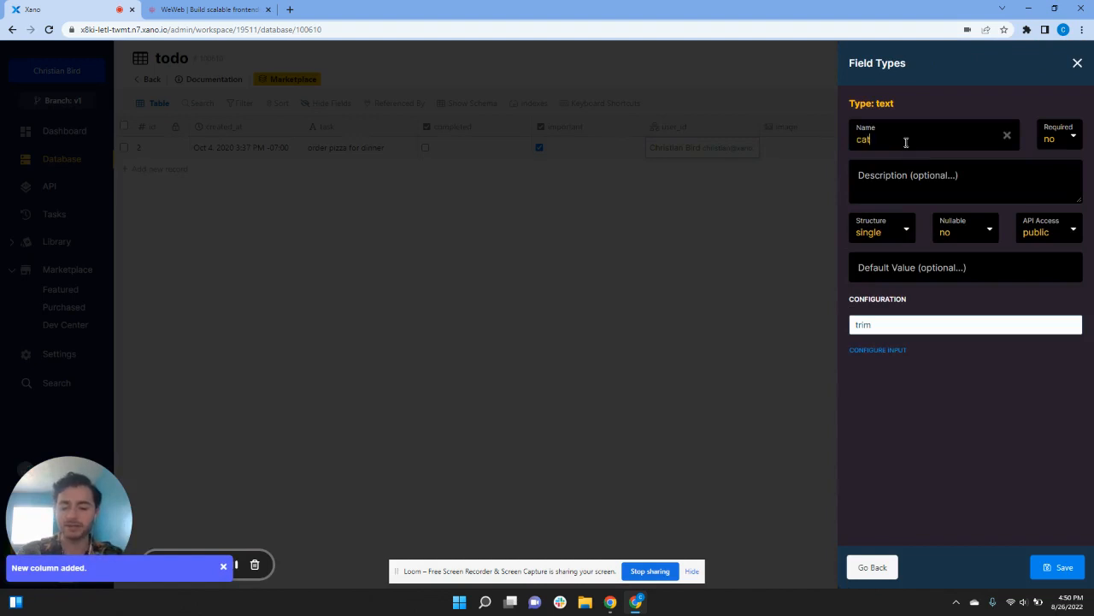
left_click(1057, 567)
left_click(1006, 130)
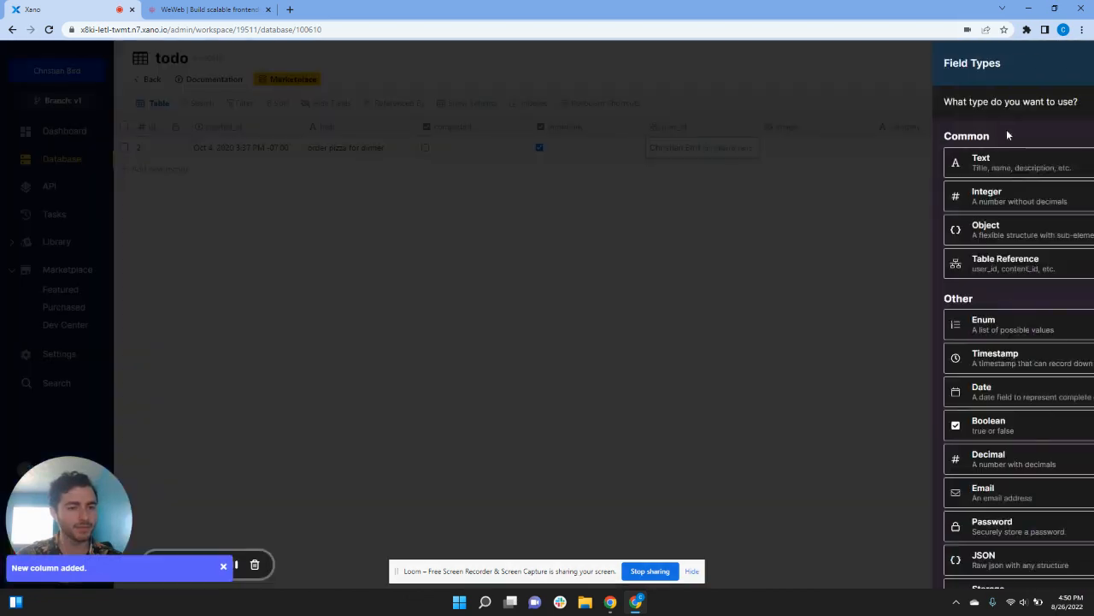
left_click(956, 158)
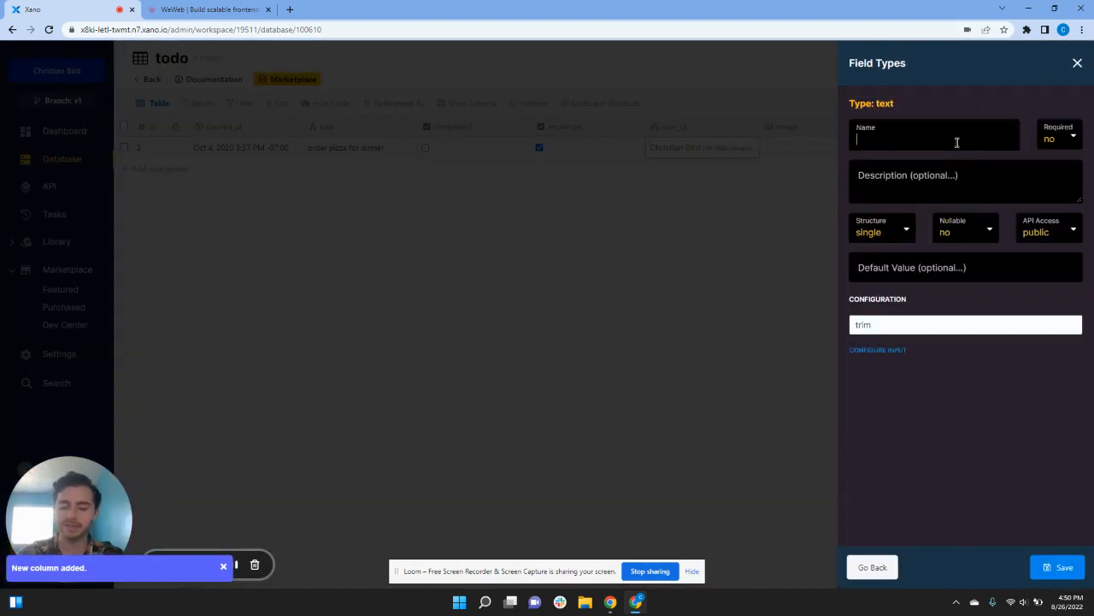
type("due_date")
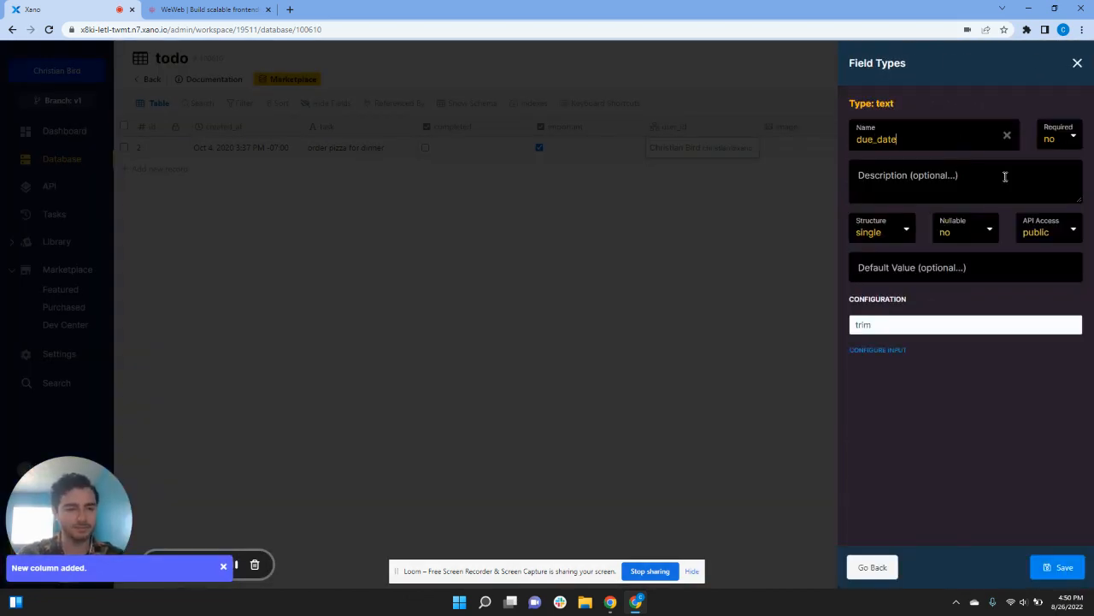
left_click(1059, 567)
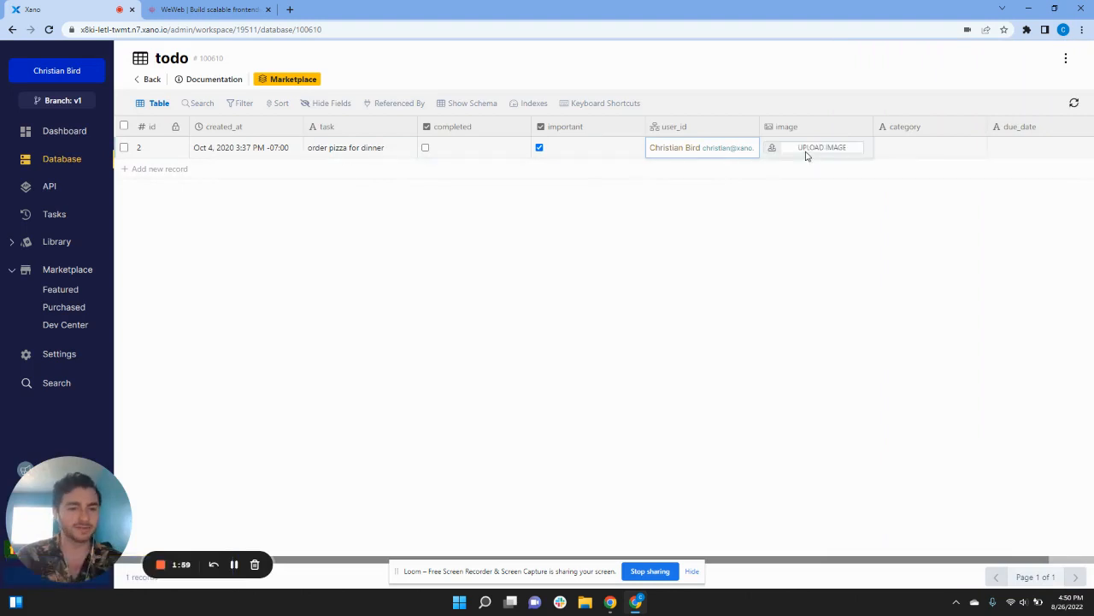
Step: Upload a pizza photo into the pizza task's image field
left_click(807, 155)
left_click(133, 107)
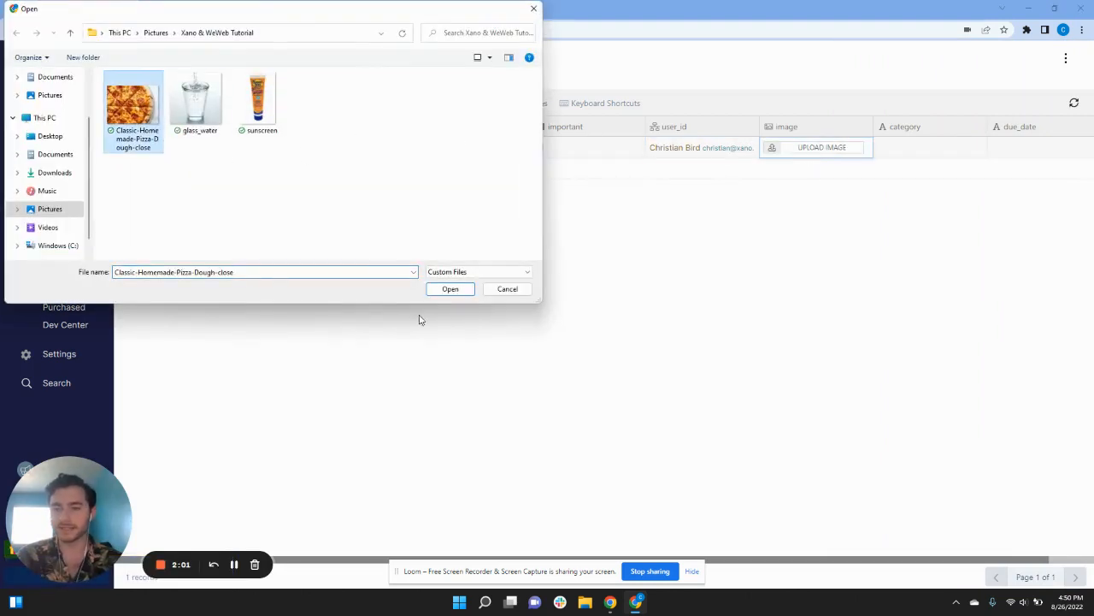
left_click(450, 289)
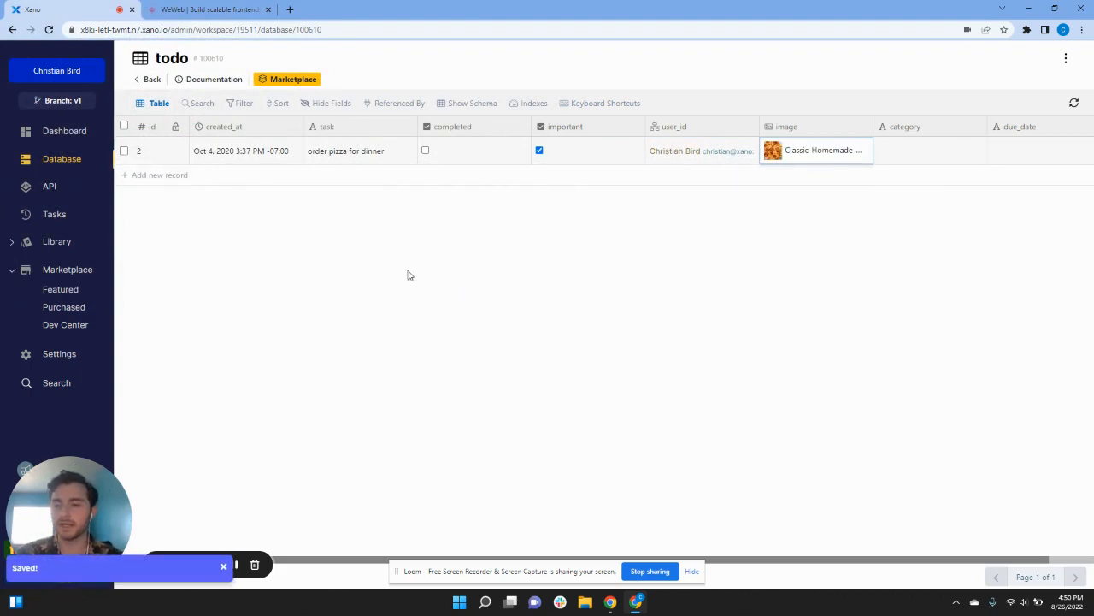
Step: Go to the API section, enter the todo API group and open GET /todo
left_click(55, 188)
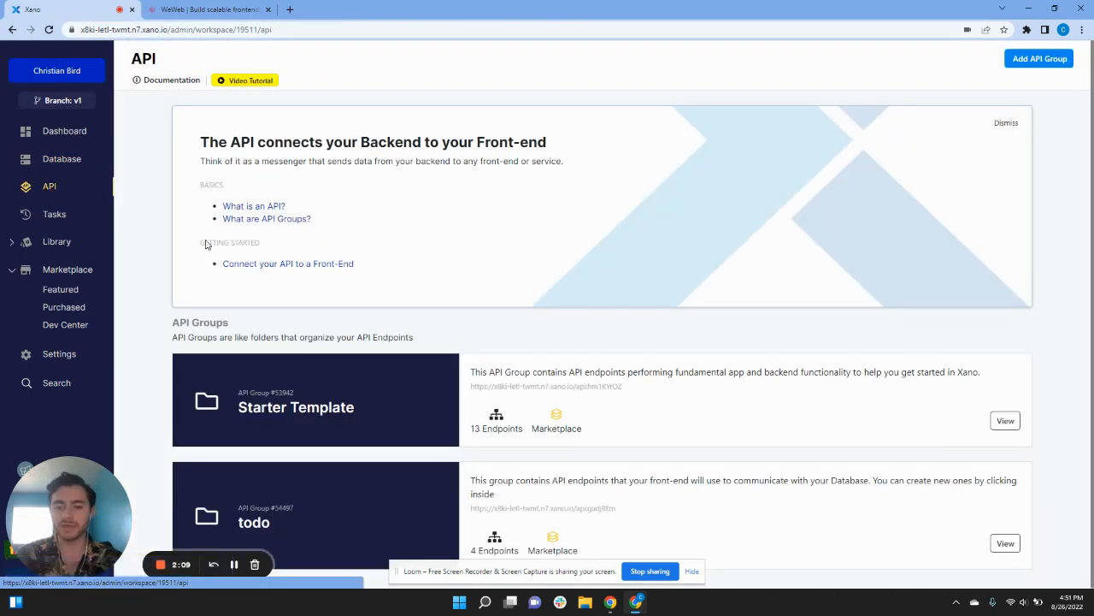
left_click(327, 493)
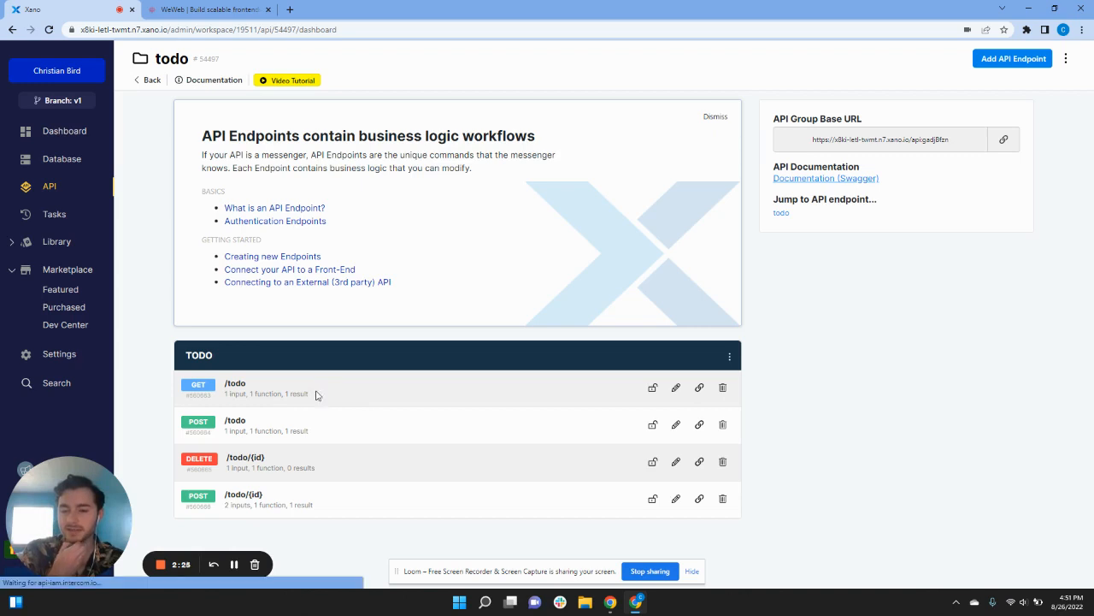
left_click(316, 391)
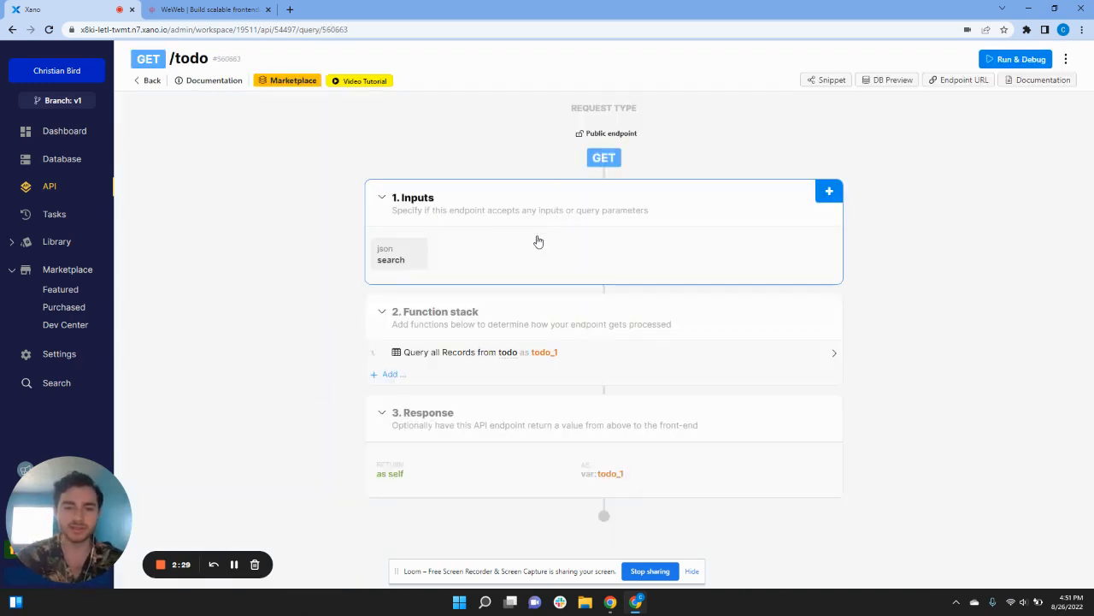
Step: Remove the search input from GET /todo and open the todo query's settings
left_click(413, 257)
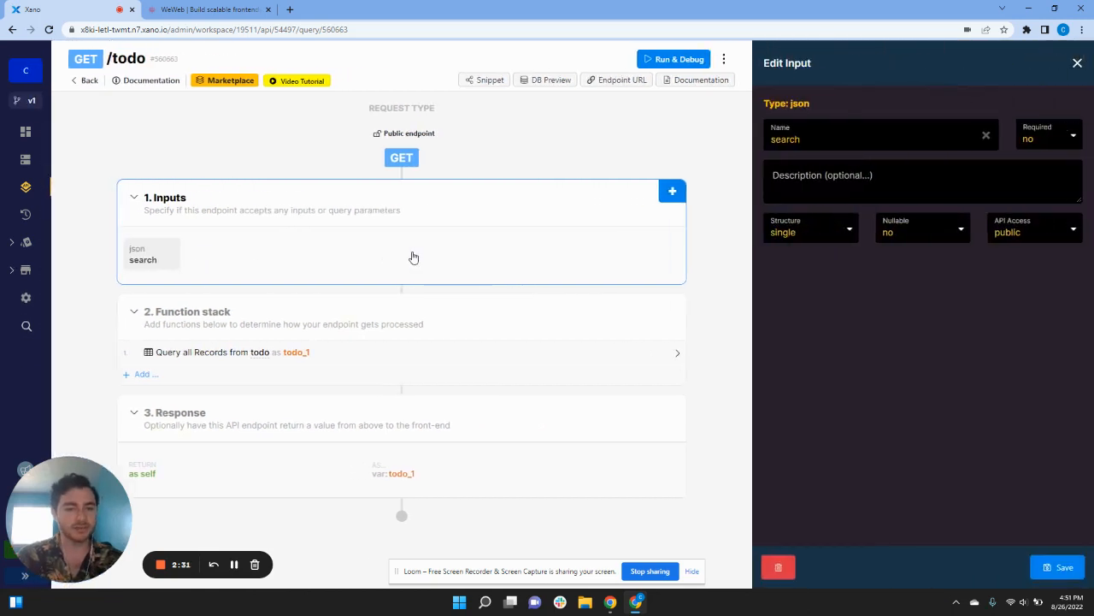
left_click(788, 573)
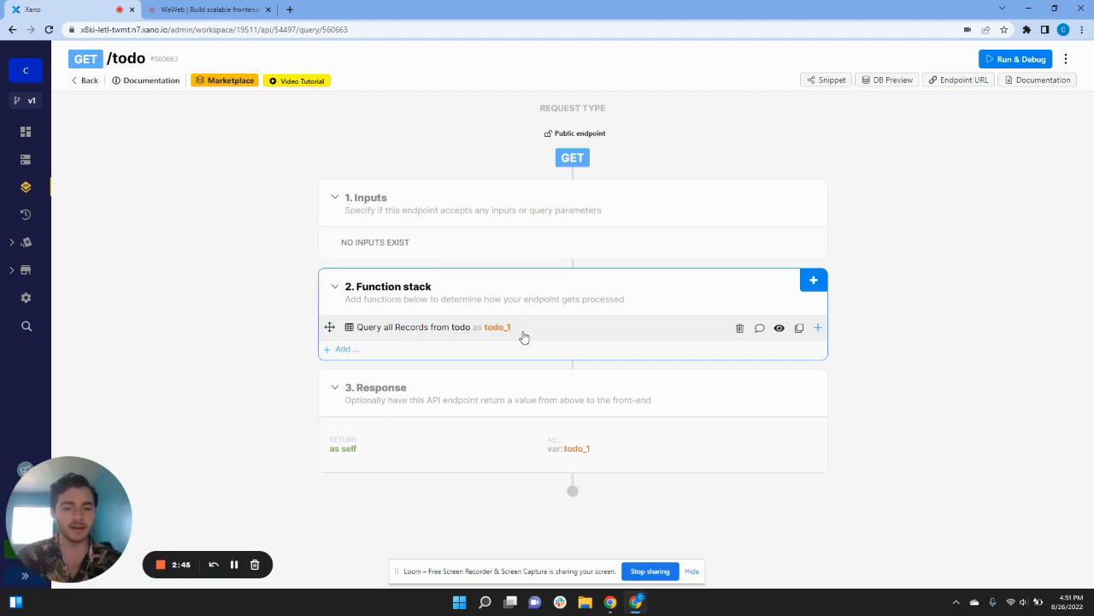
left_click(559, 327)
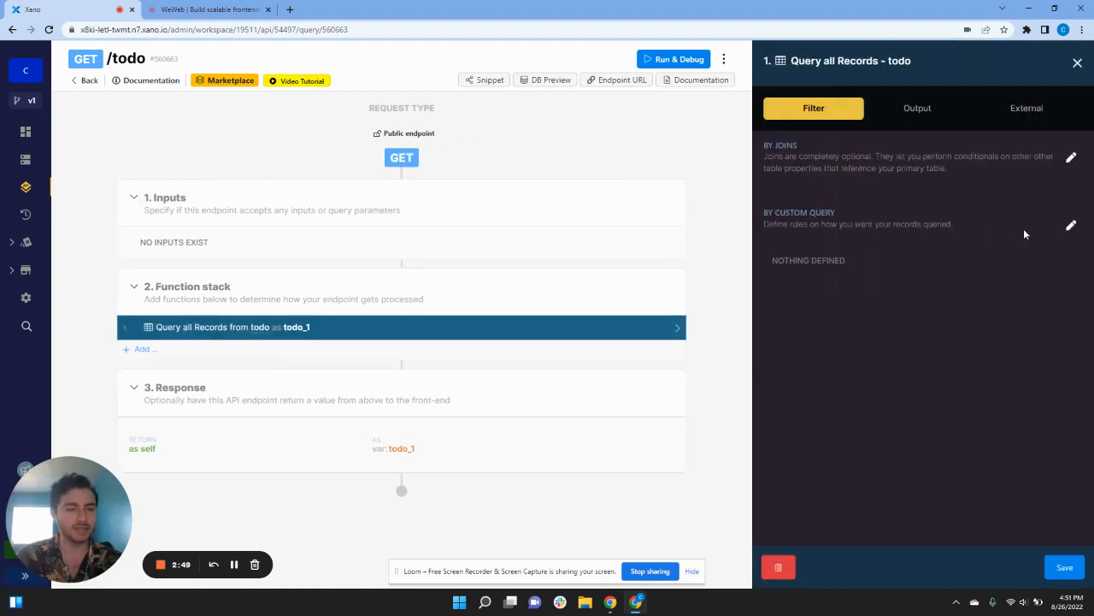
Step: Add a custom query condition where todo.user_id equals the authenticated user's id
left_click(1072, 229)
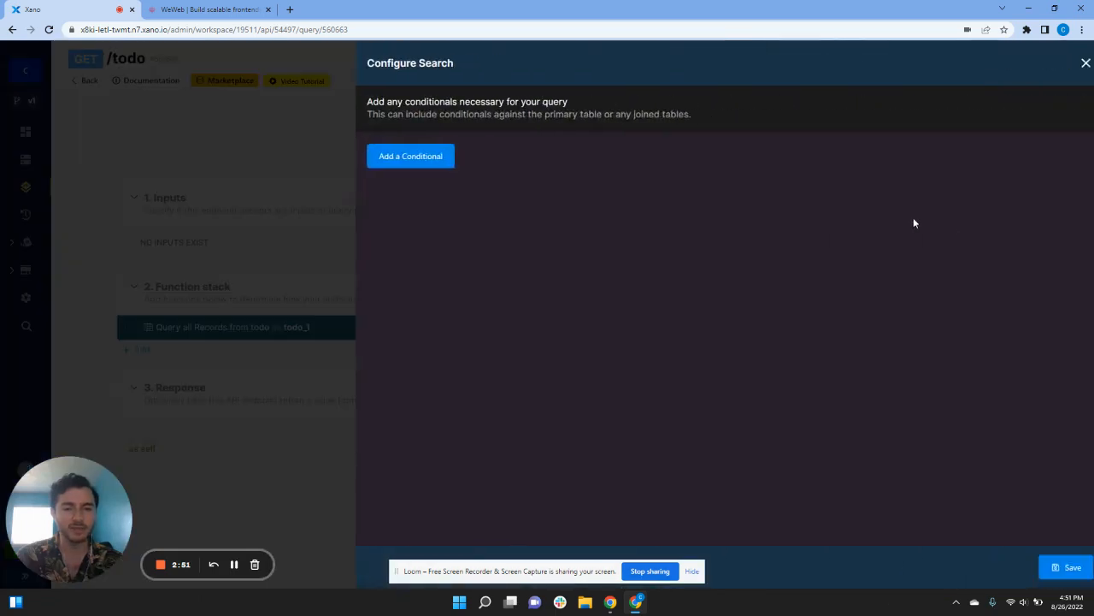
left_click(402, 152)
left_click(448, 199)
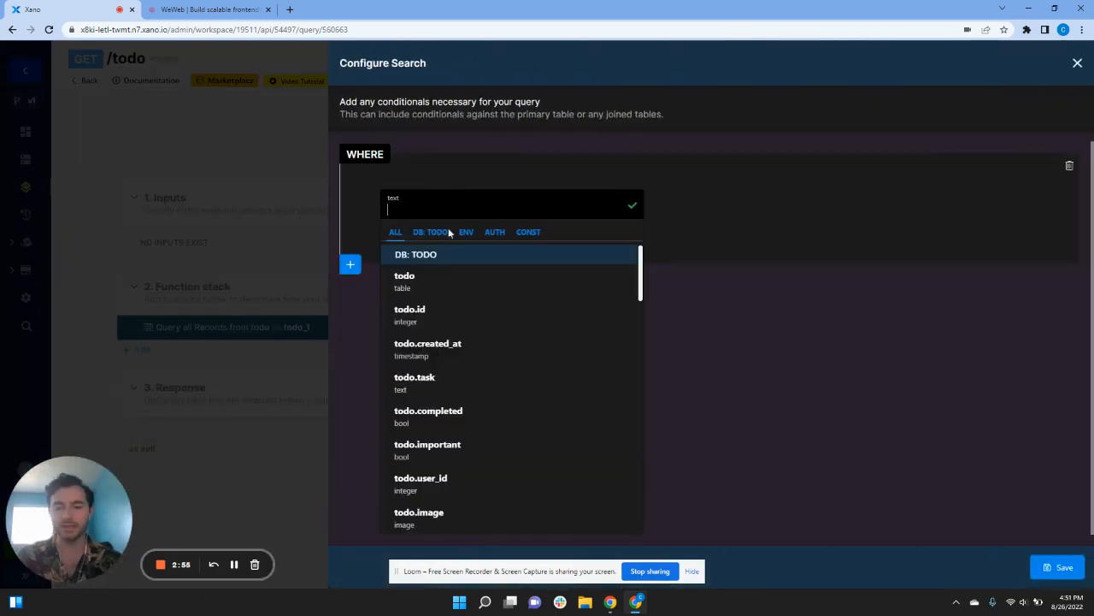
type("todo")
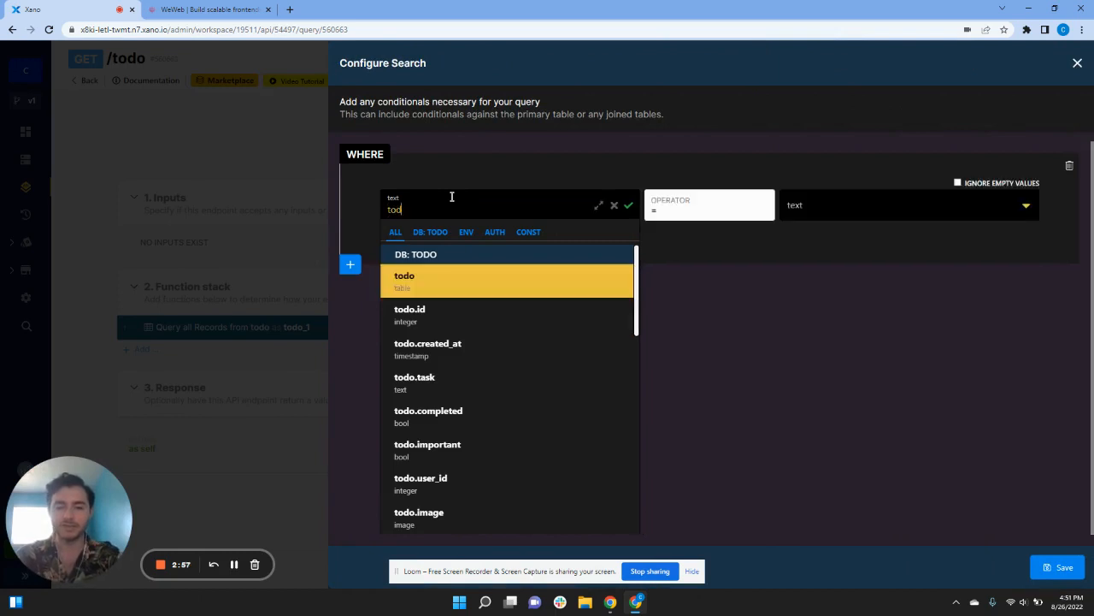
type(".user")
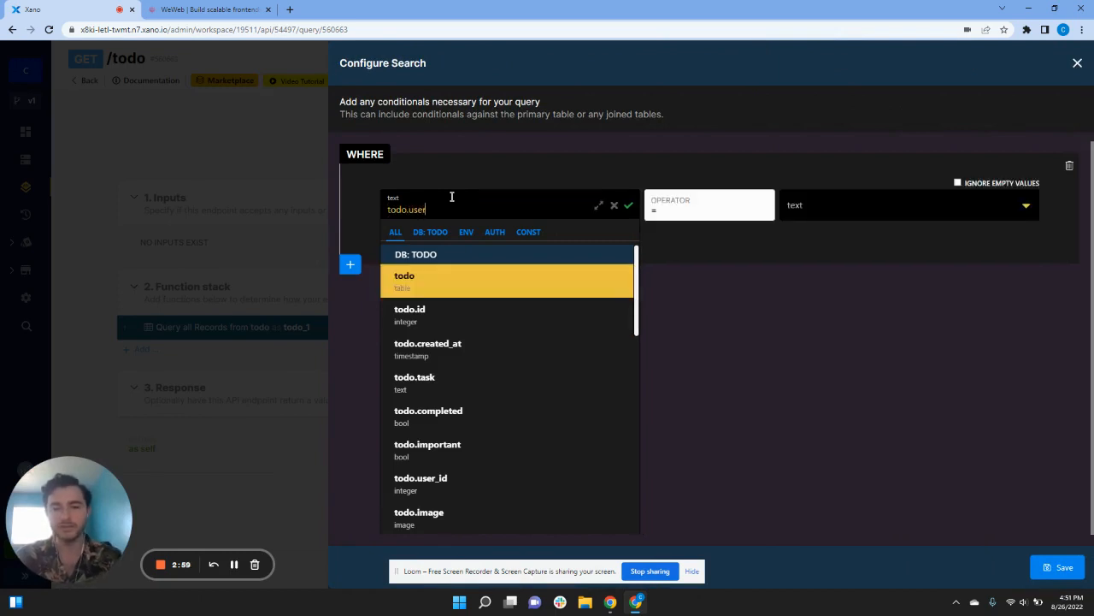
left_click(484, 481)
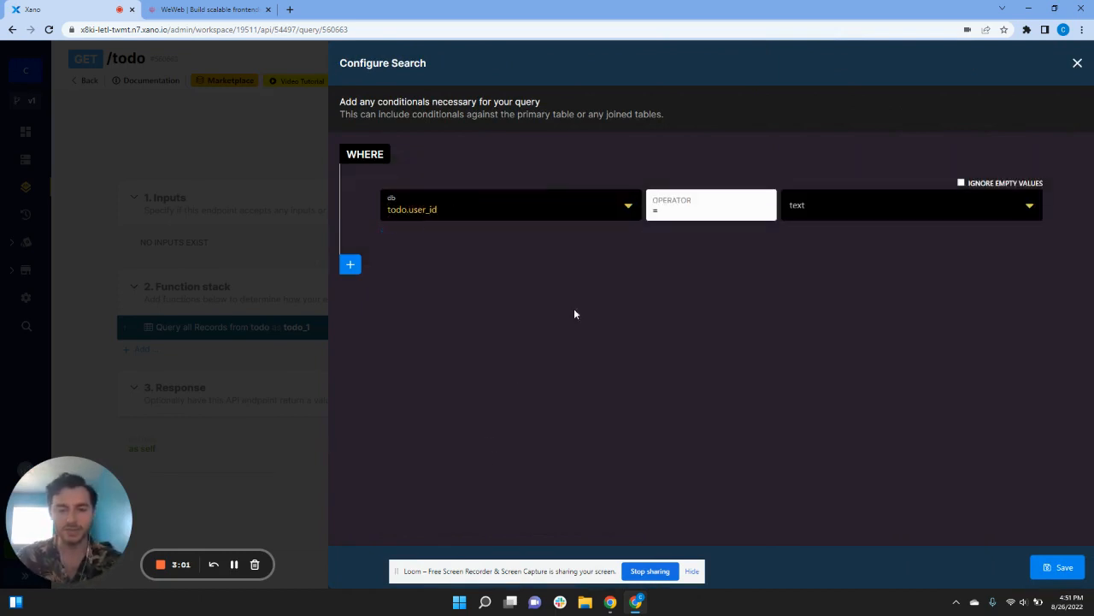
left_click(799, 208)
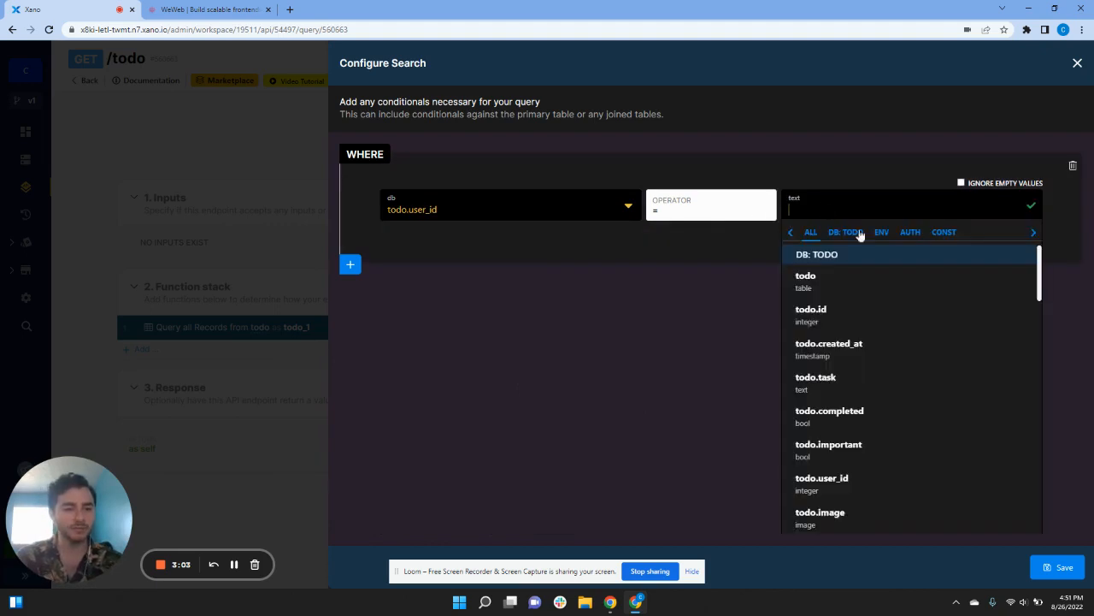
left_click(895, 234)
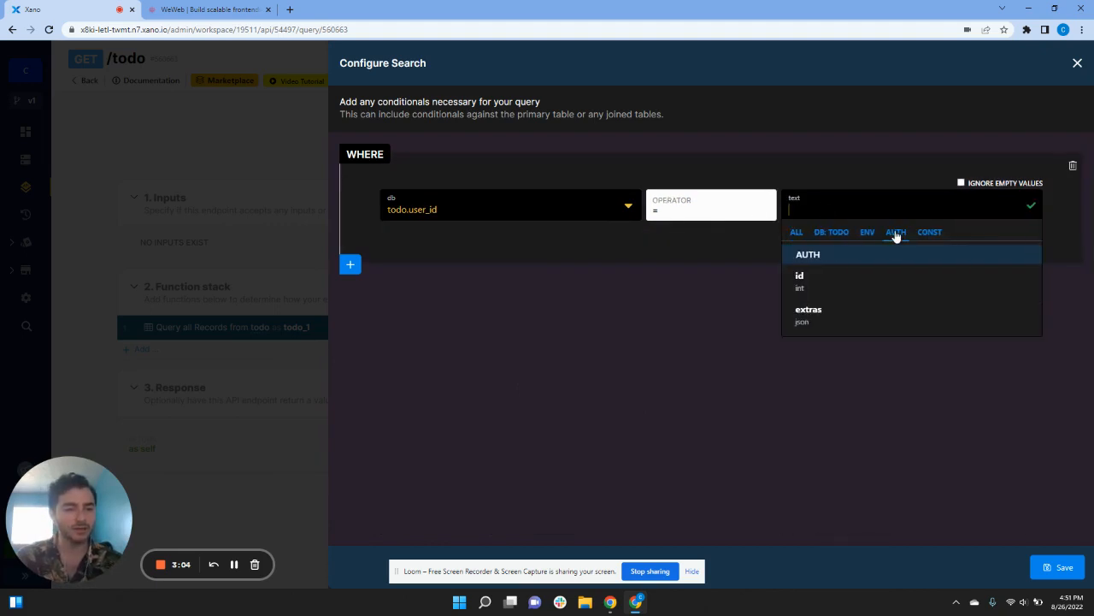
left_click(861, 282)
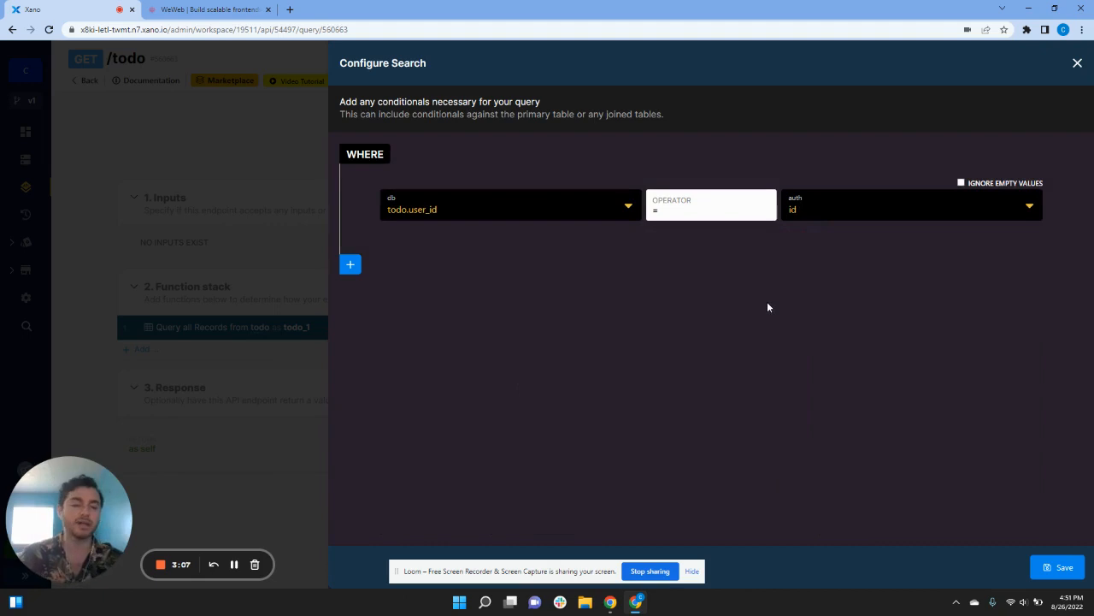
left_click(1043, 569)
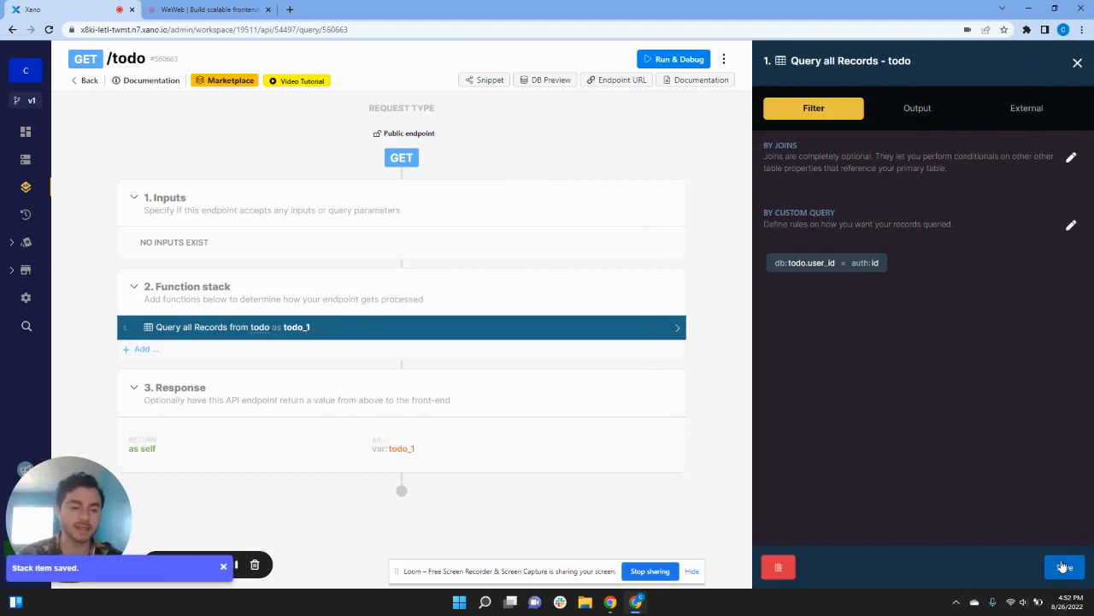
Step: Save the query settings and enable authentication on the GET /todo endpoint
left_click(1064, 566)
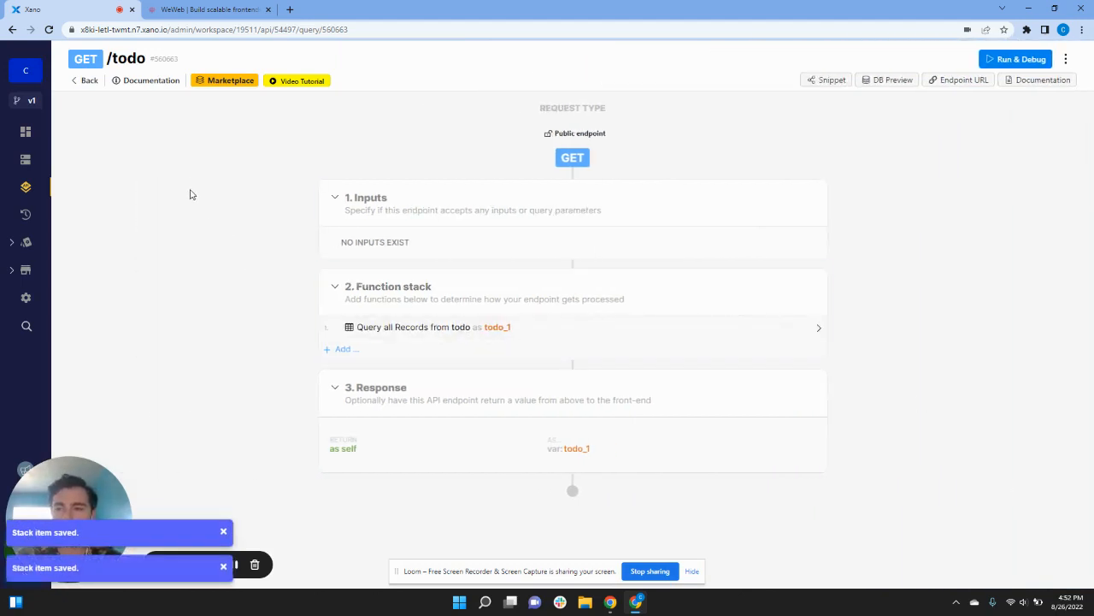
left_click(87, 82)
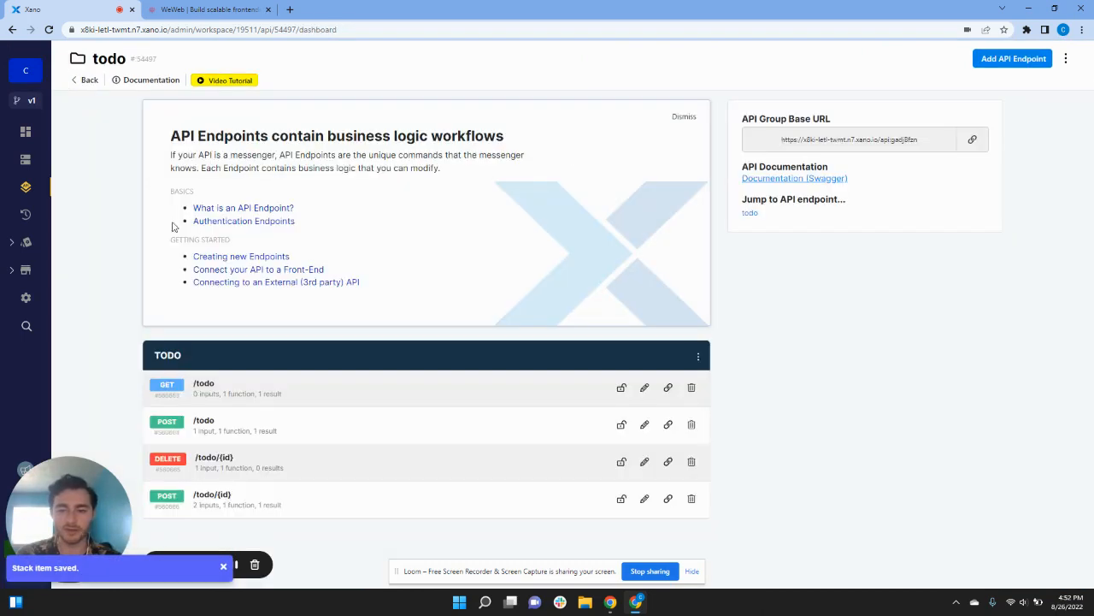
left_click(622, 389)
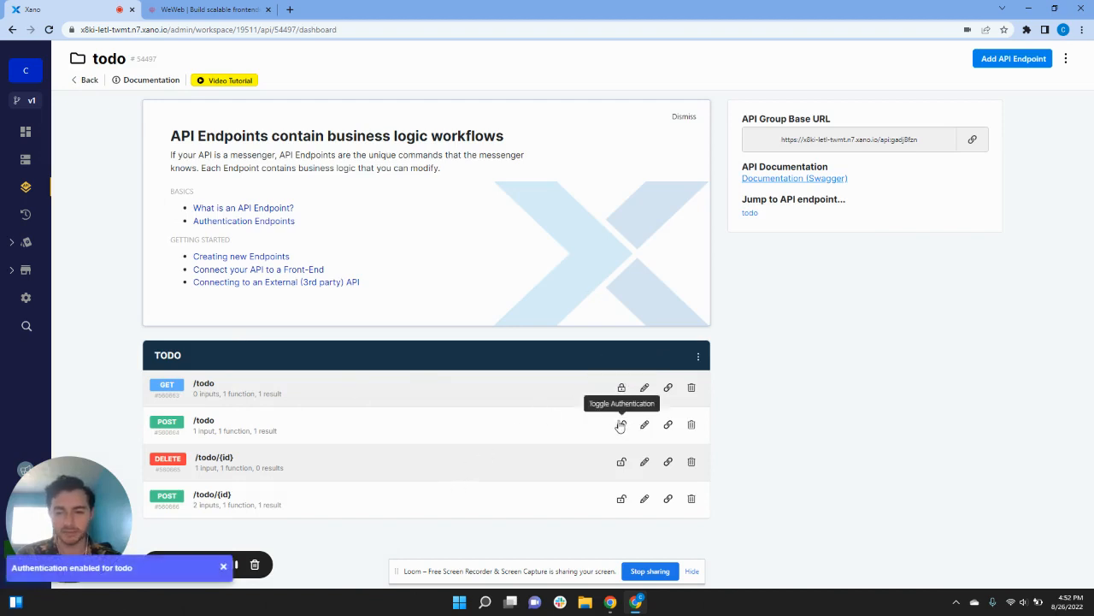
Step: Leave POST /todo authentication off and open the GET /todo query's settings
left_click(620, 426)
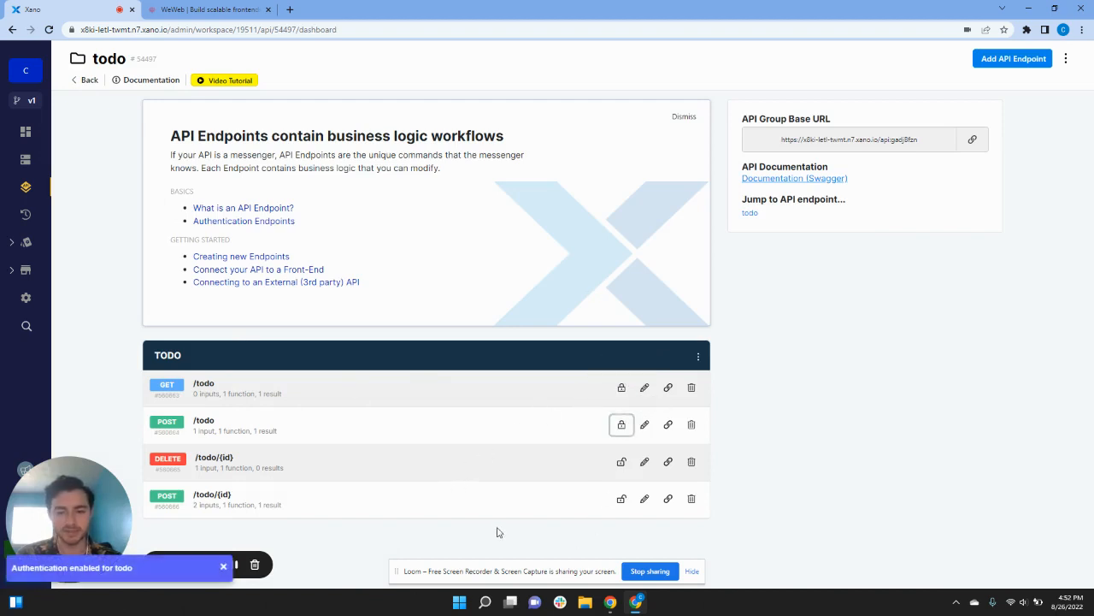
left_click(621, 427)
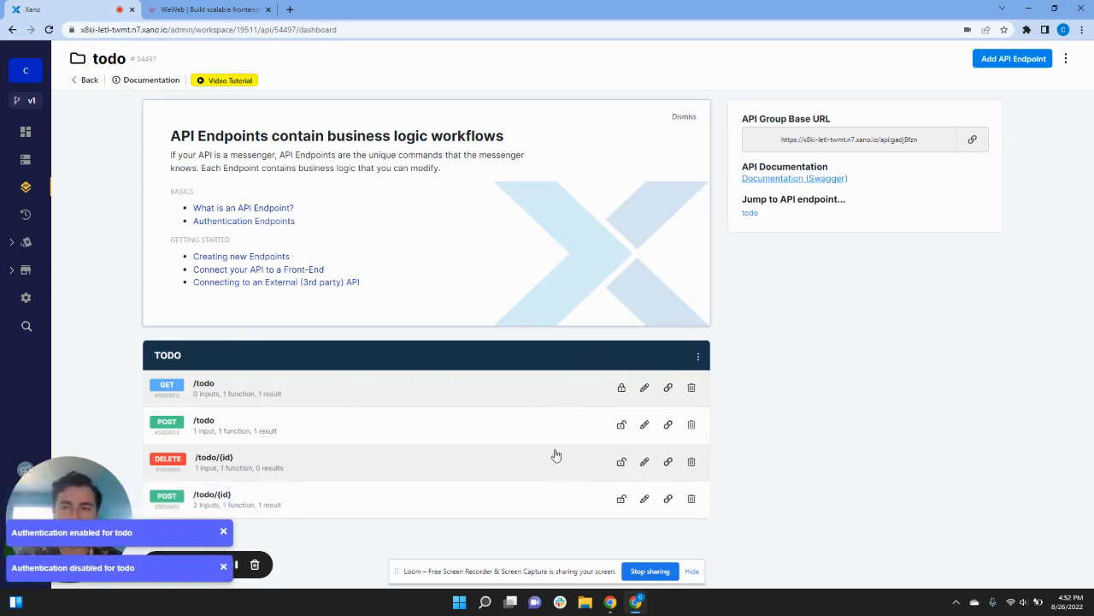
left_click(361, 390)
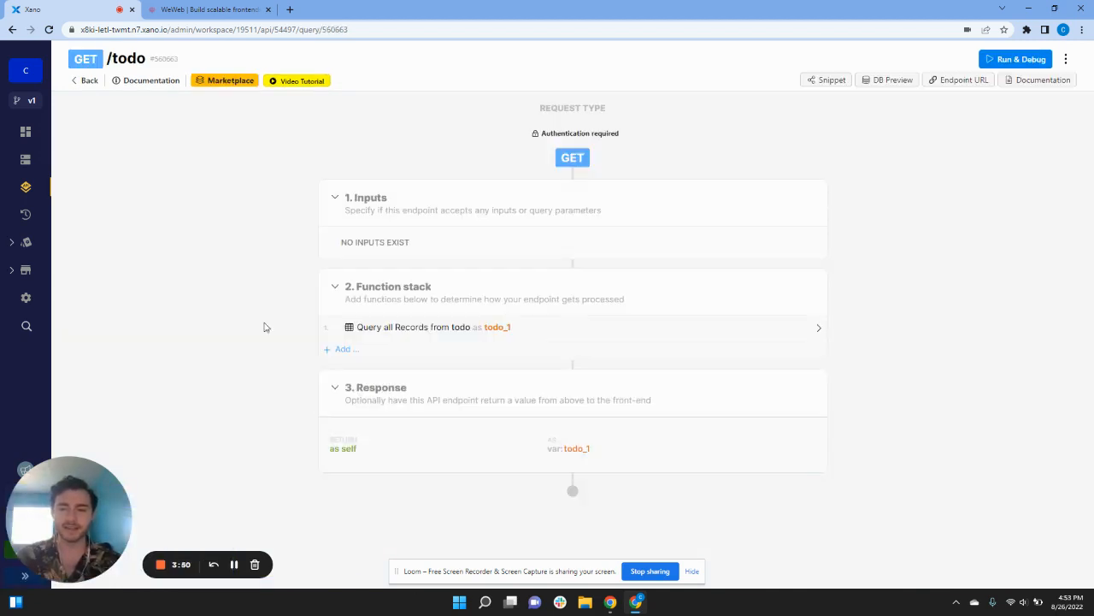
left_click(518, 332)
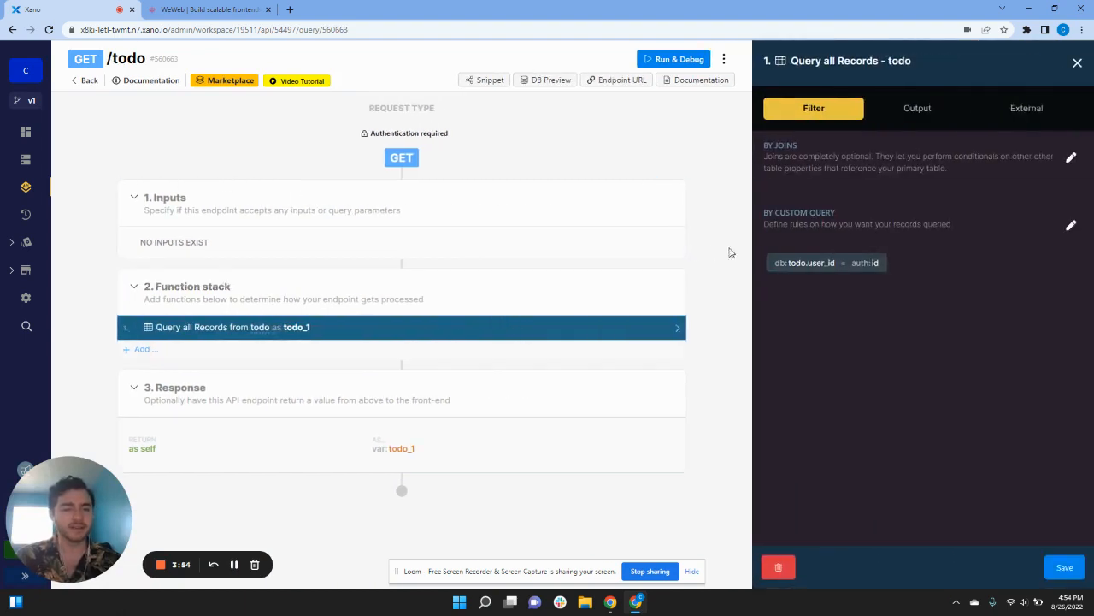
Step: Clear the search variable from the query's external filtering and save
left_click(1035, 113)
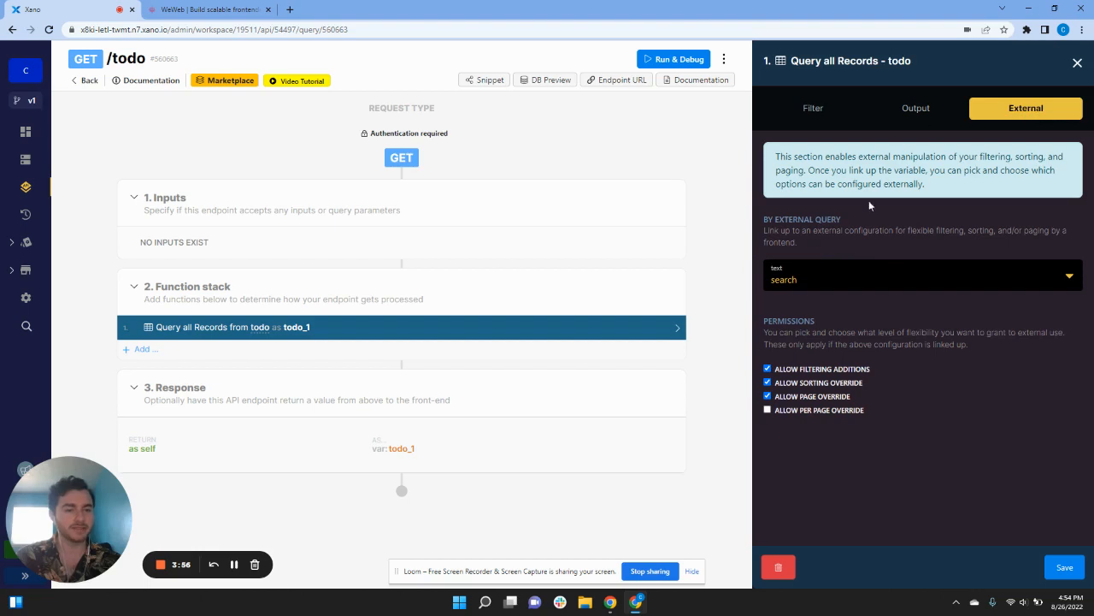
left_click(860, 282)
key("BackSpace")
key("BackSpace")
key("BackSpace")
key("BackSpace")
key("BackSpace")
key("BackSpace")
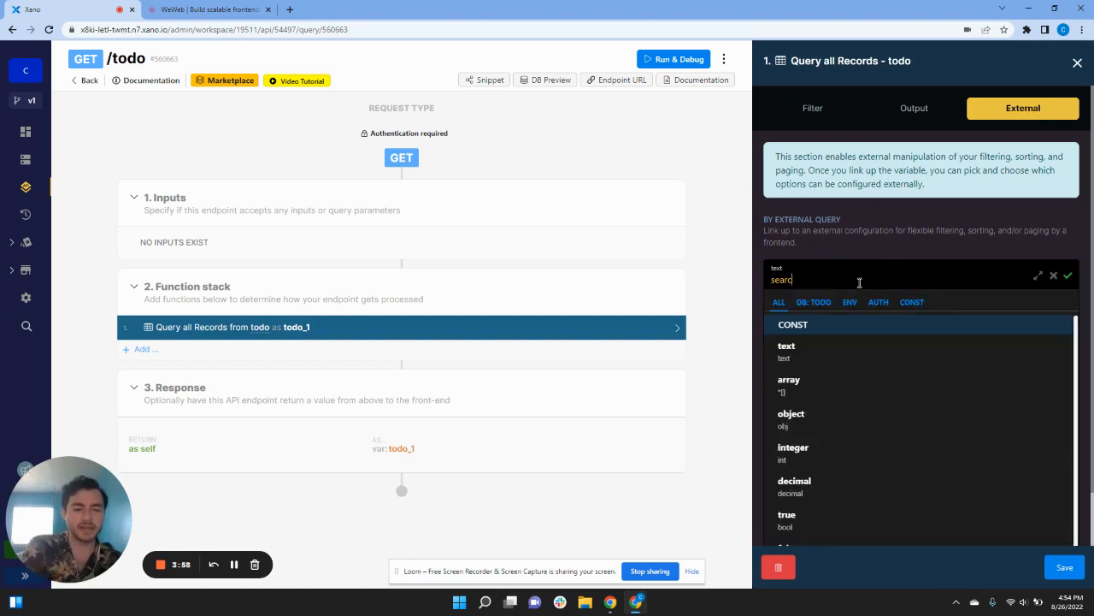
left_click(1077, 577)
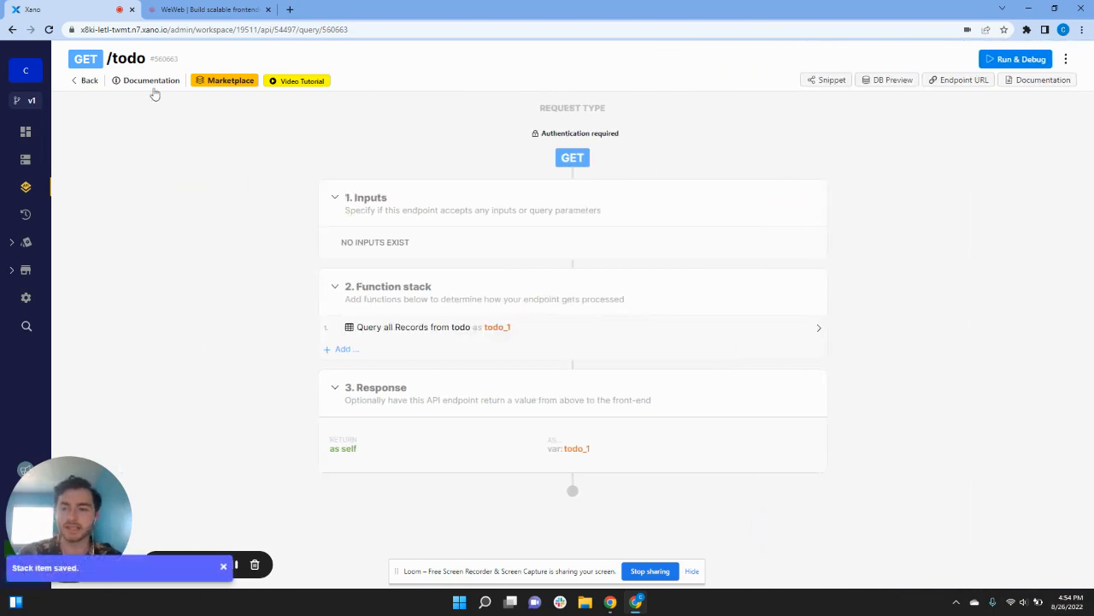
left_click(89, 82)
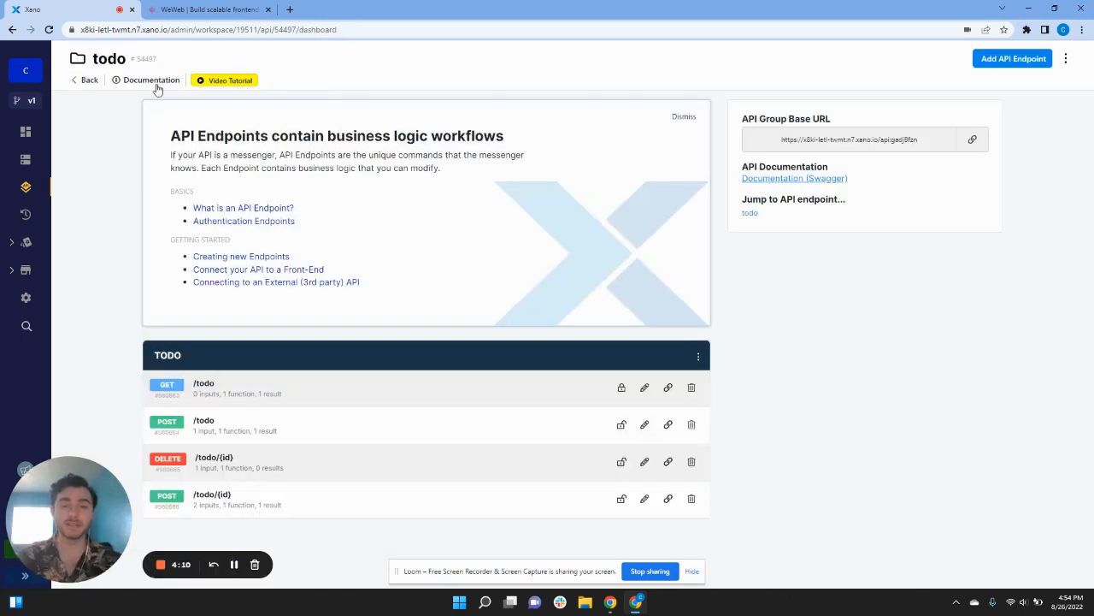
Step: In the WeWeb dashboard, dismiss the new-project template chooser and open Xano Tutorial in the editor
left_click(190, 7)
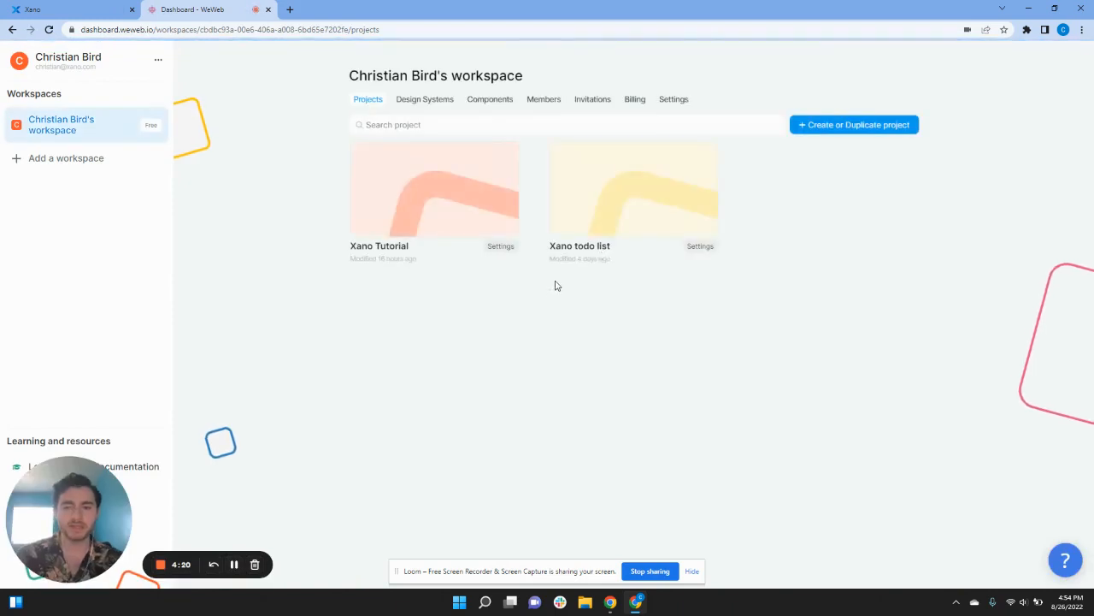
mouse_move(396, 206)
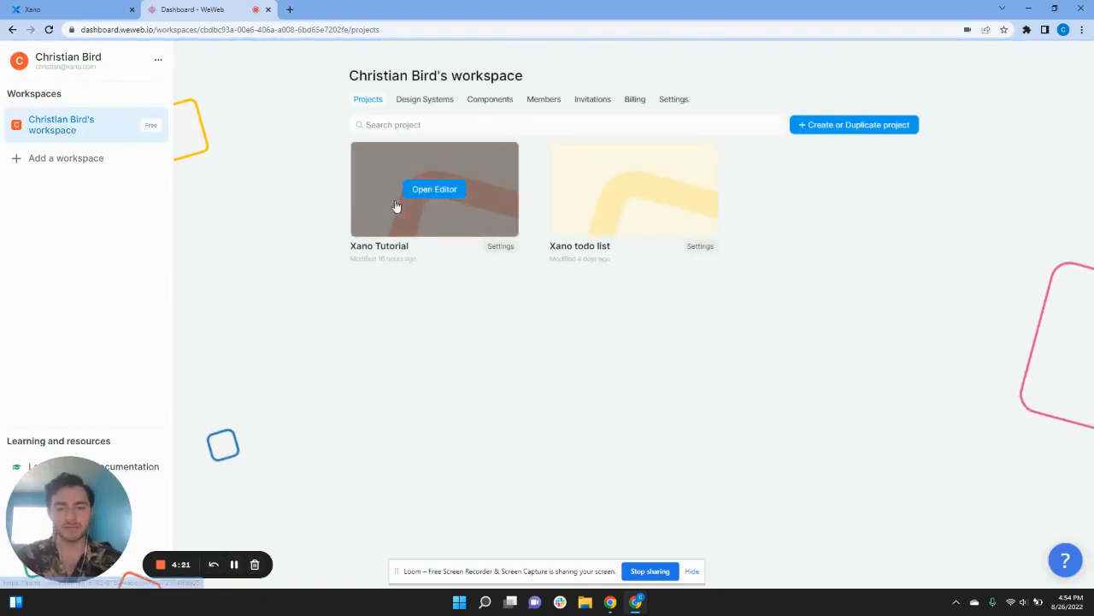
left_click(864, 126)
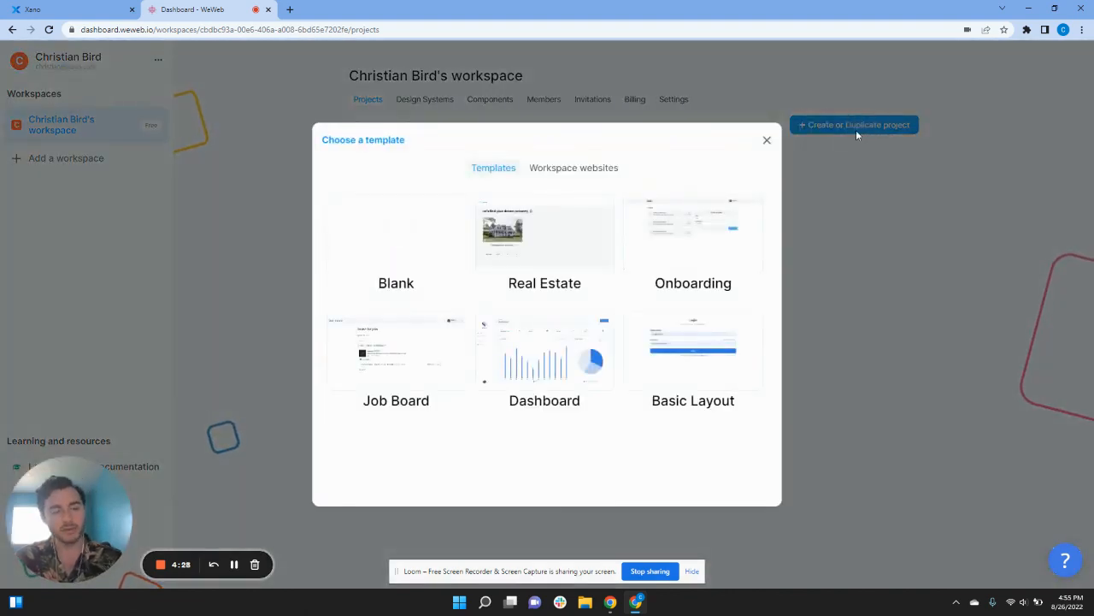
mouse_move(731, 352)
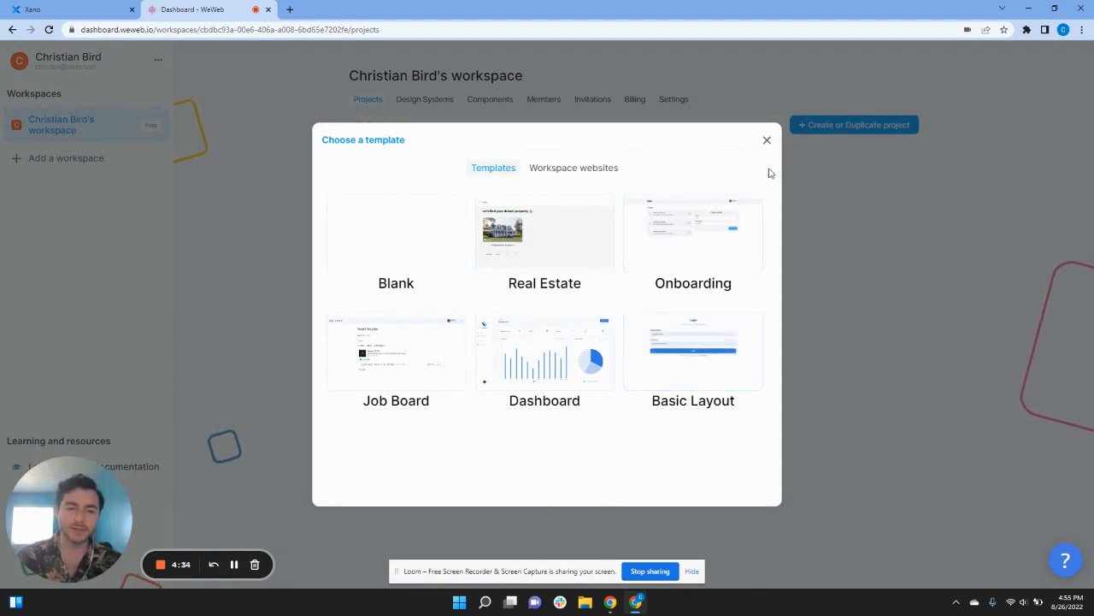
left_click(765, 143)
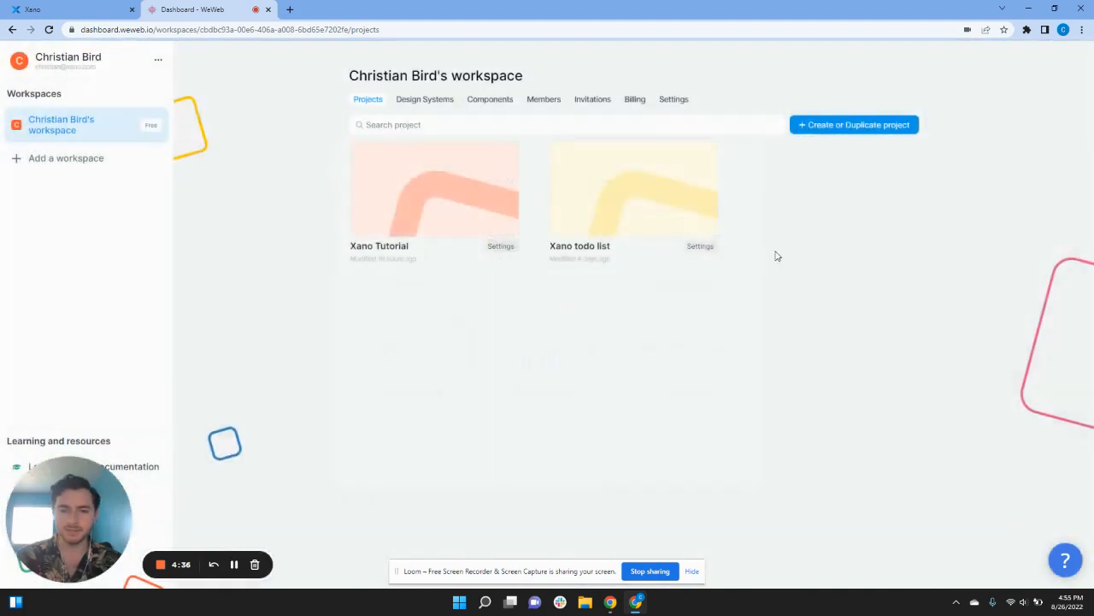
left_click(429, 192)
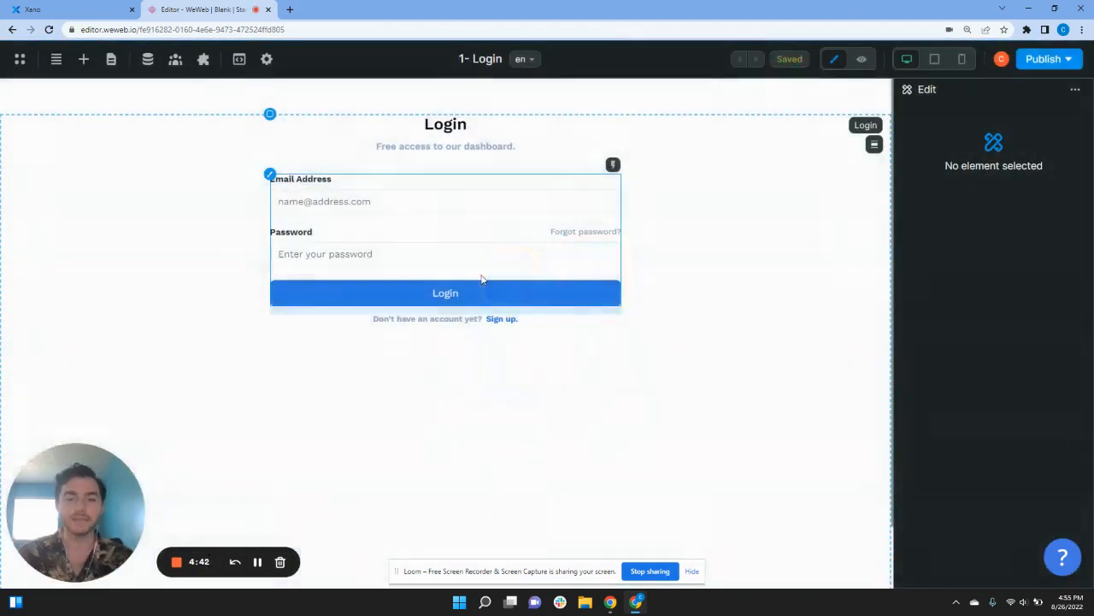
left_click(862, 62)
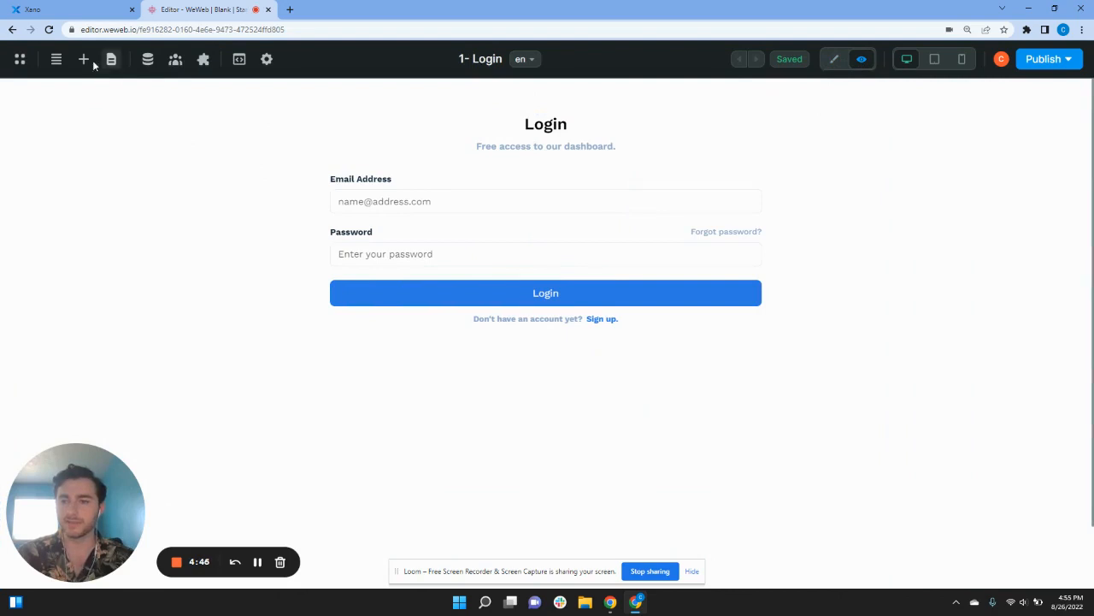
left_click(57, 59)
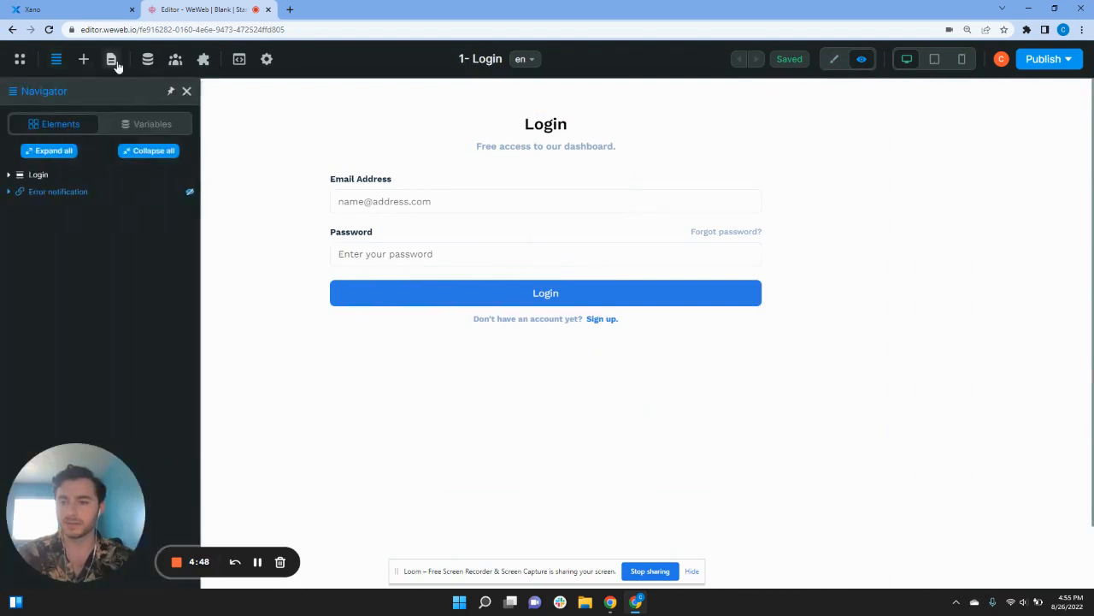
left_click(113, 60)
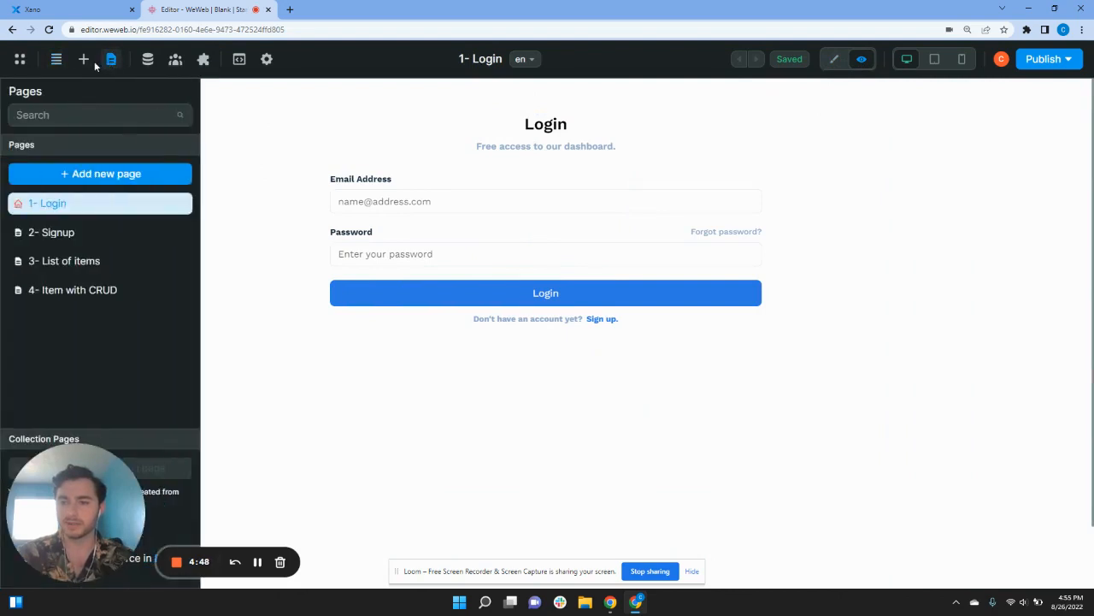
left_click(66, 232)
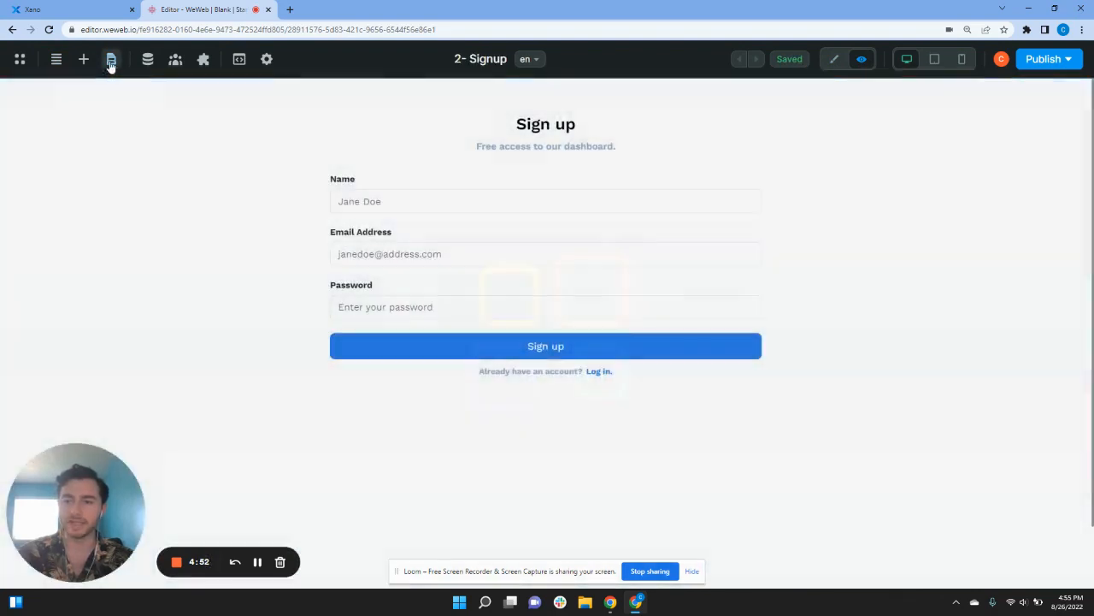
left_click(110, 61)
left_click(81, 259)
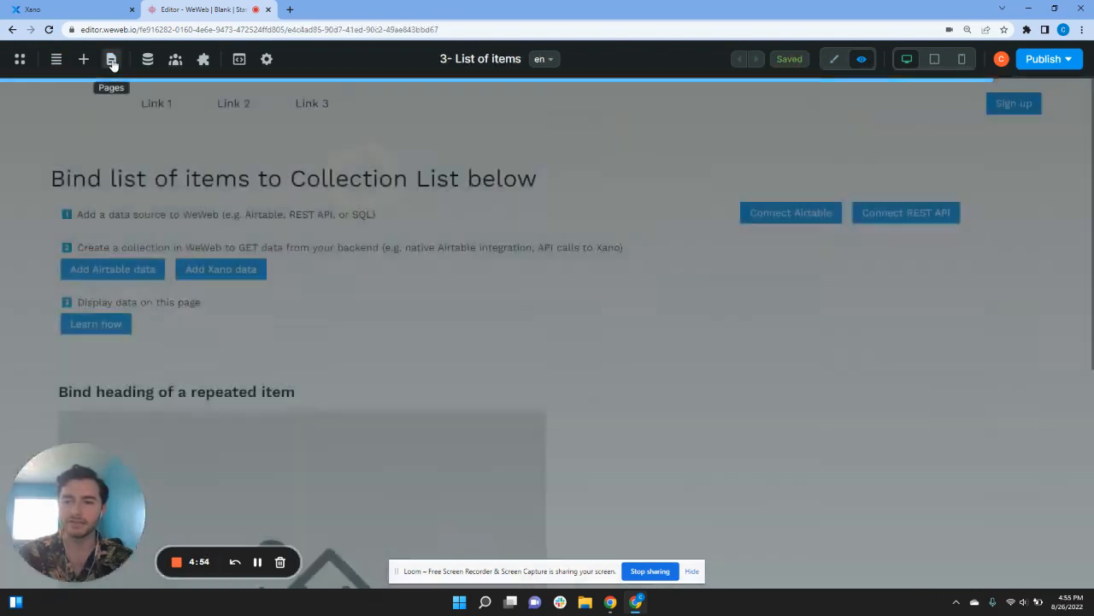
left_click(111, 62)
left_click(100, 290)
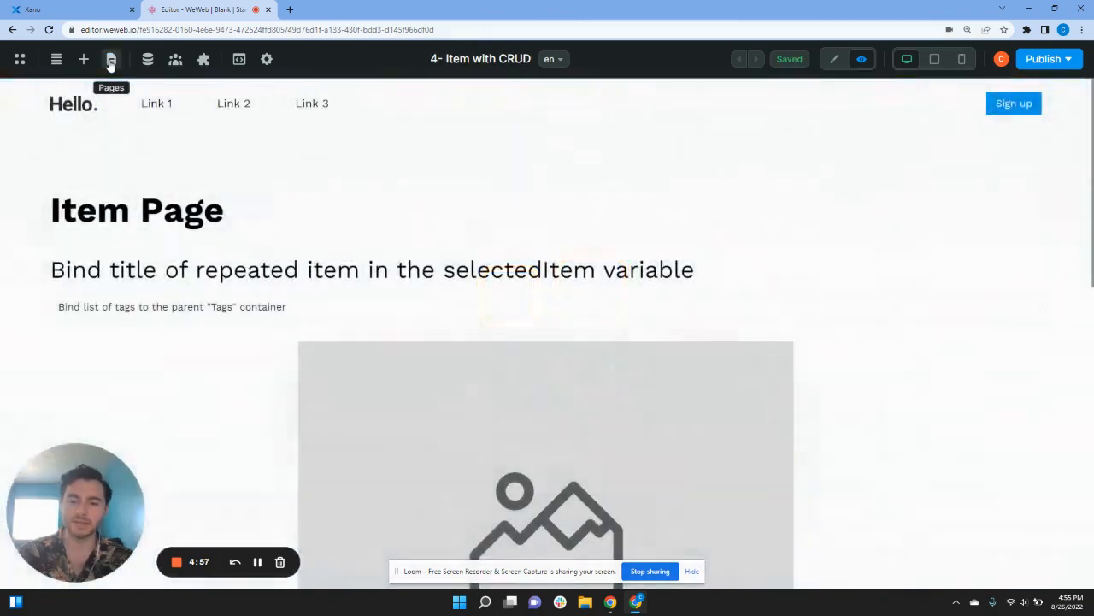
left_click(110, 62)
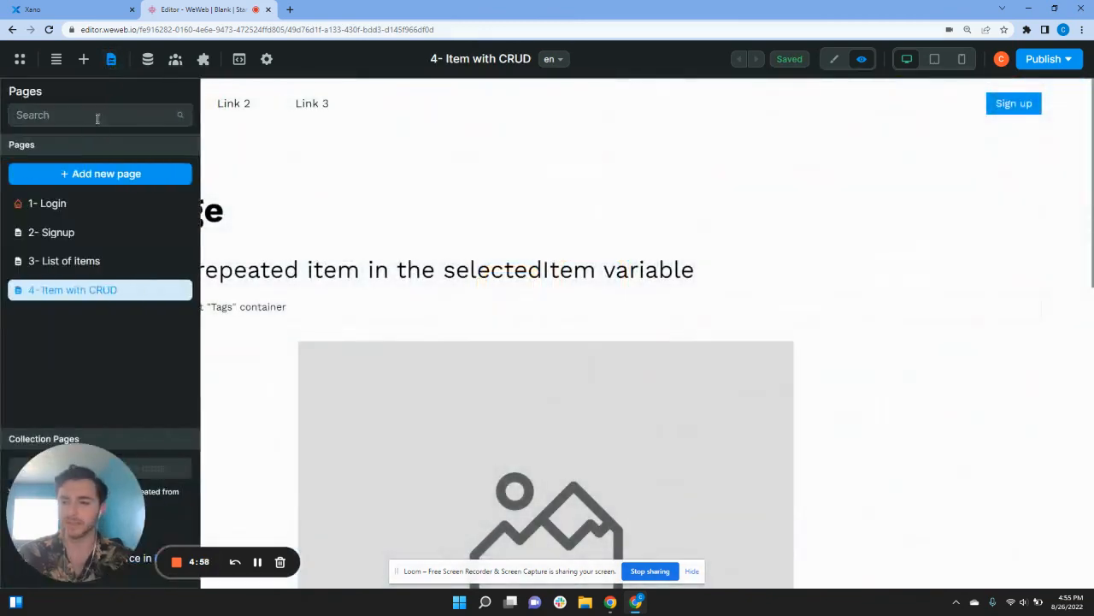
left_click(88, 201)
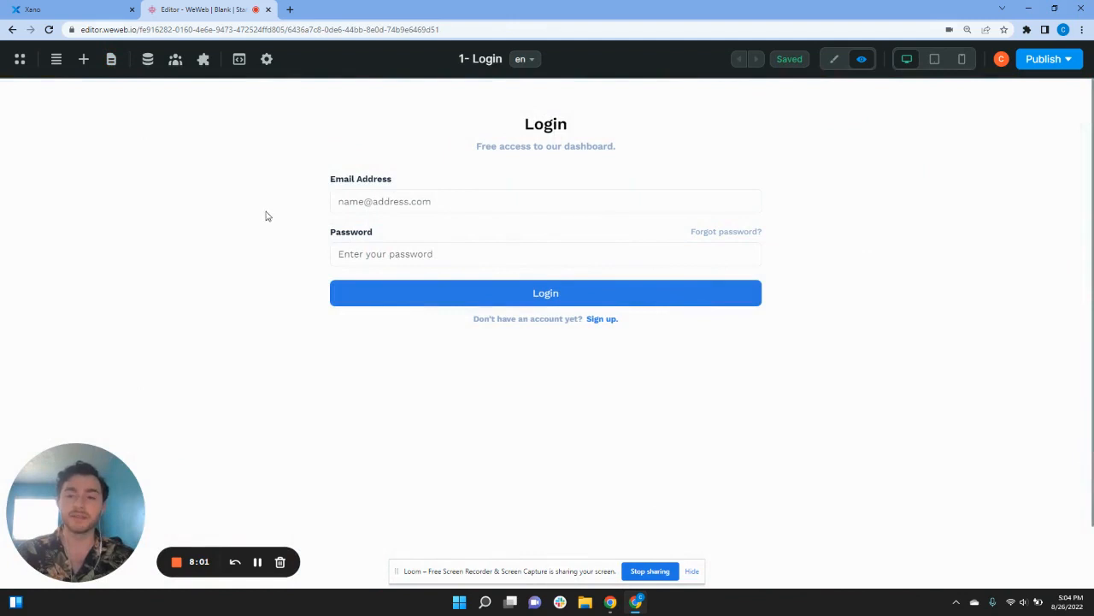
Step: Add the Xano Auth plugin from the Authentication plugins library to the project
left_click(202, 60)
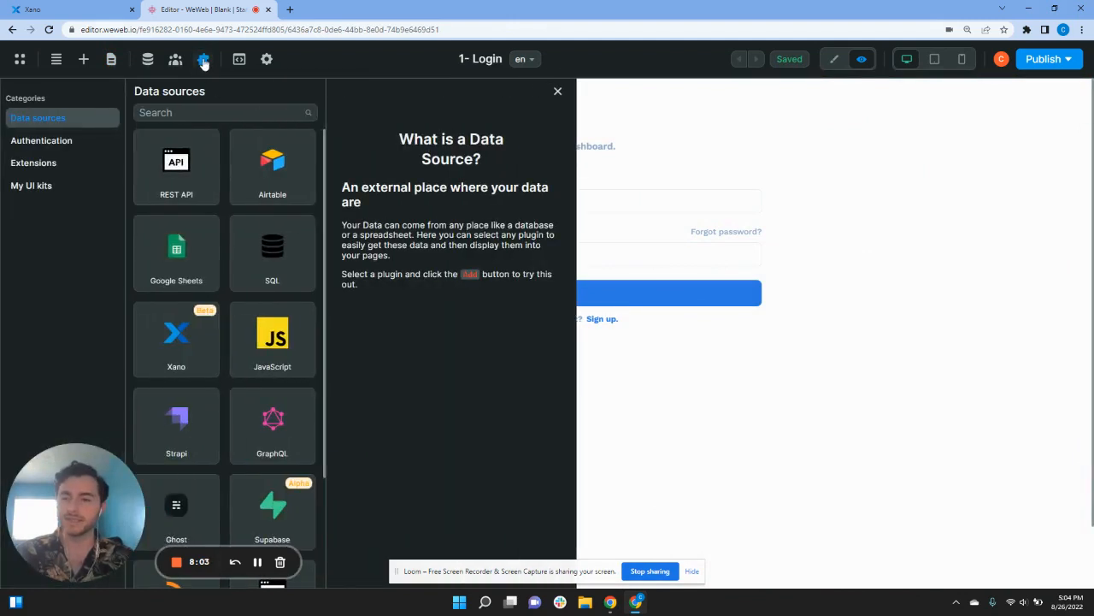
left_click(74, 143)
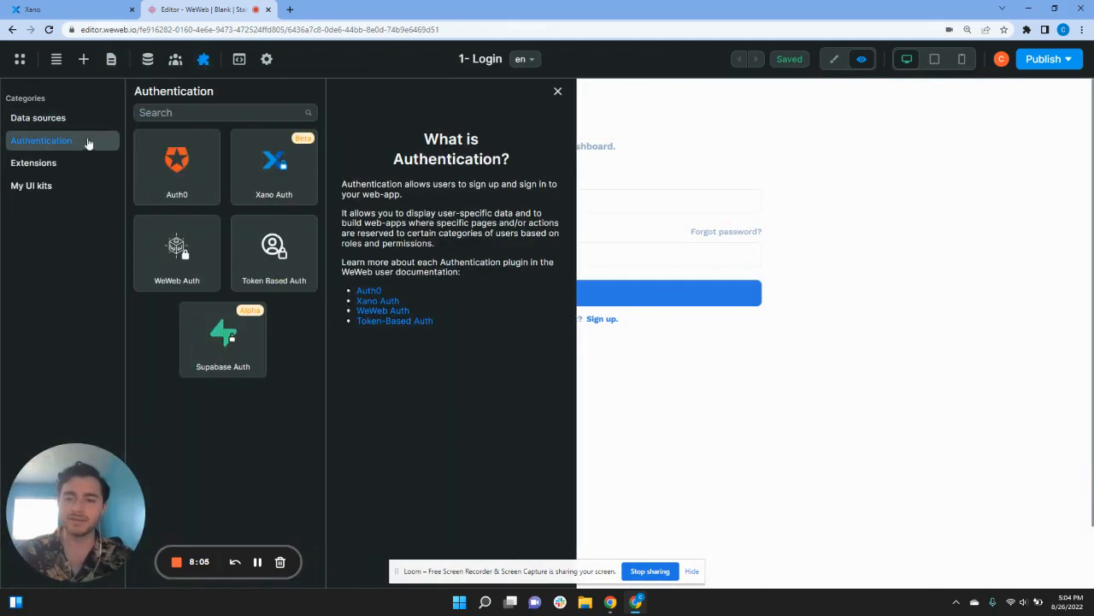
left_click(277, 180)
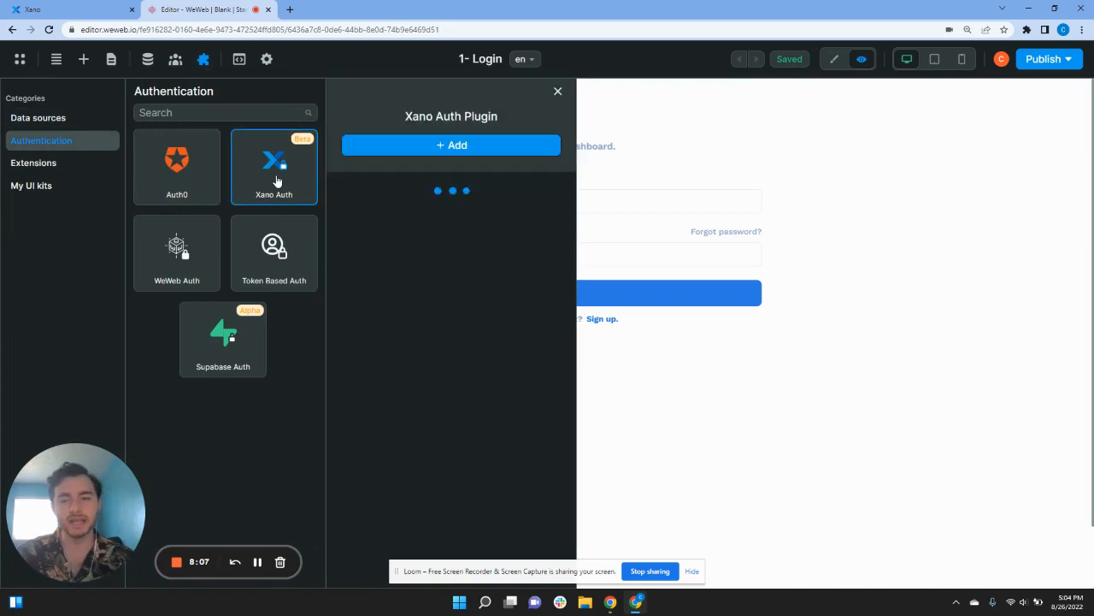
left_click(414, 144)
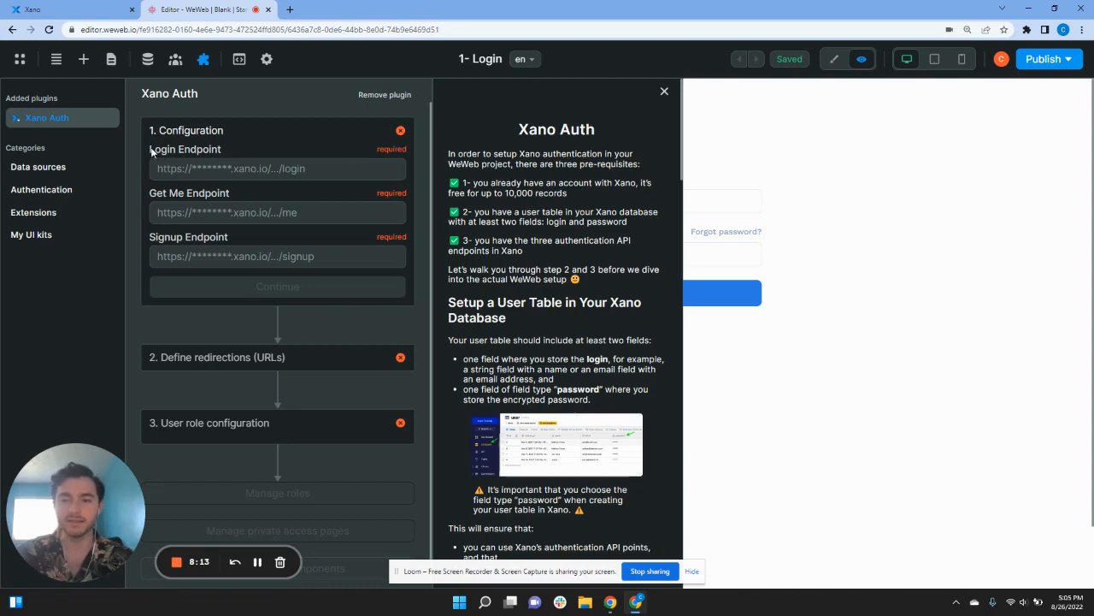
left_click_drag(172, 194, 210, 195)
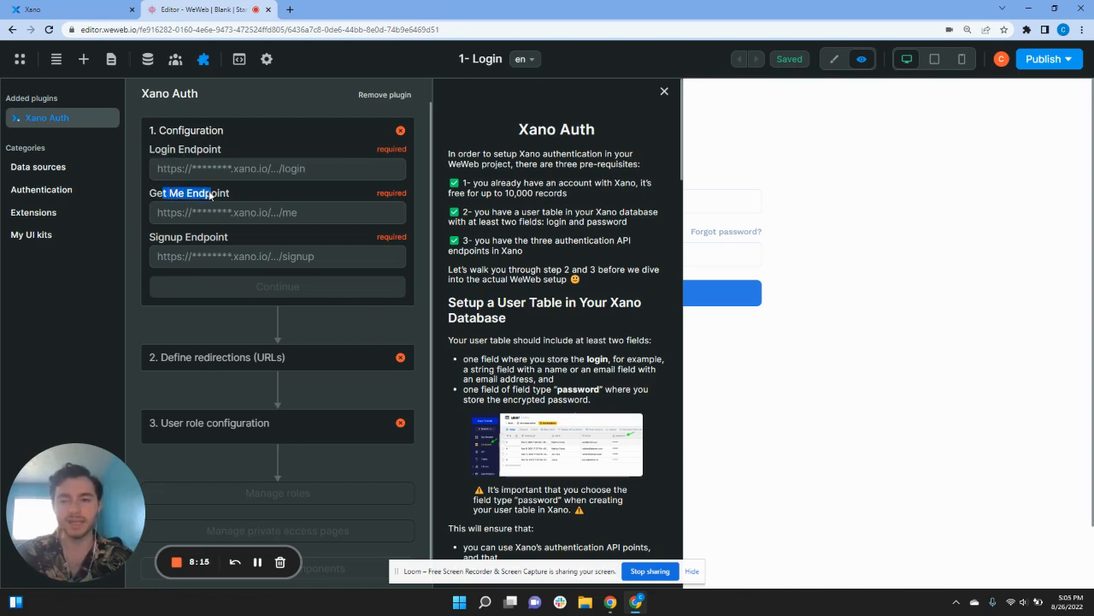
left_click_drag(150, 237, 224, 238)
left_click(225, 239)
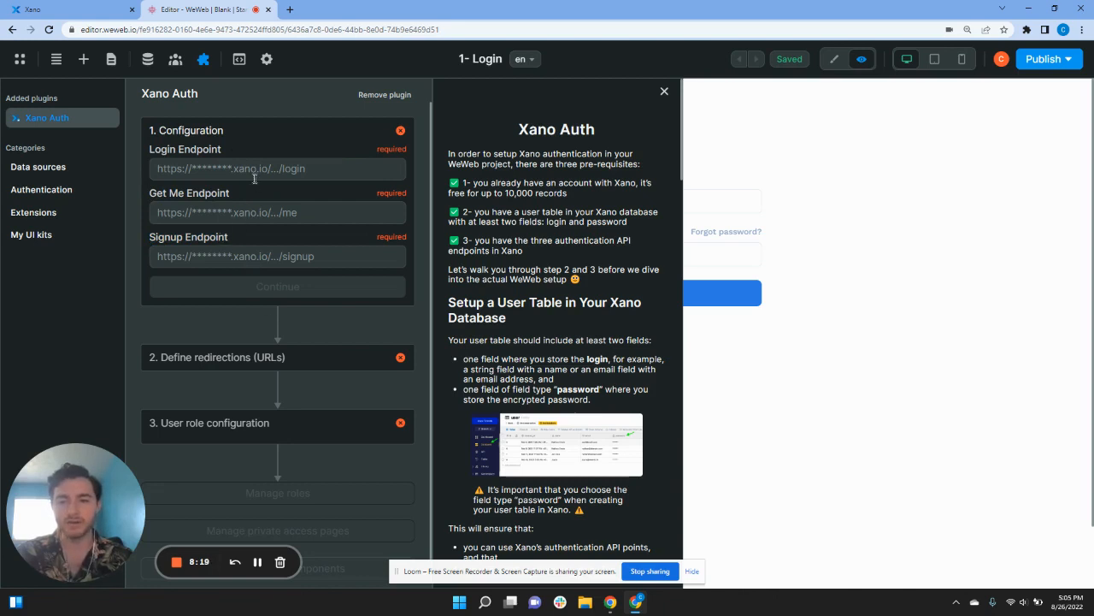
left_click(96, 14)
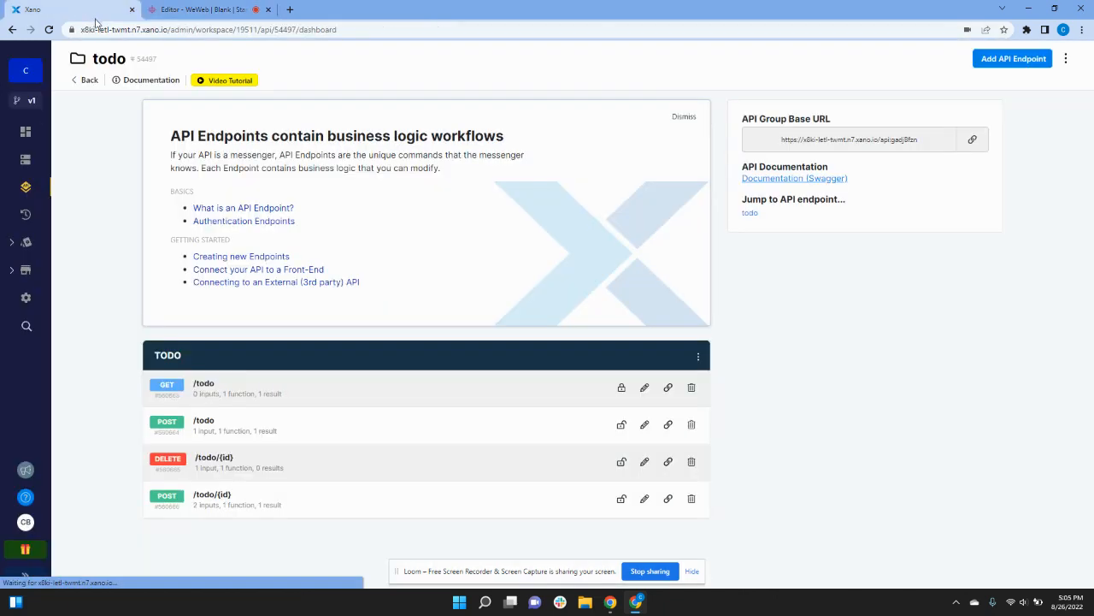
Step: Open the Starter Template API group and copy the /basic_auth/login endpoint link
left_click(86, 81)
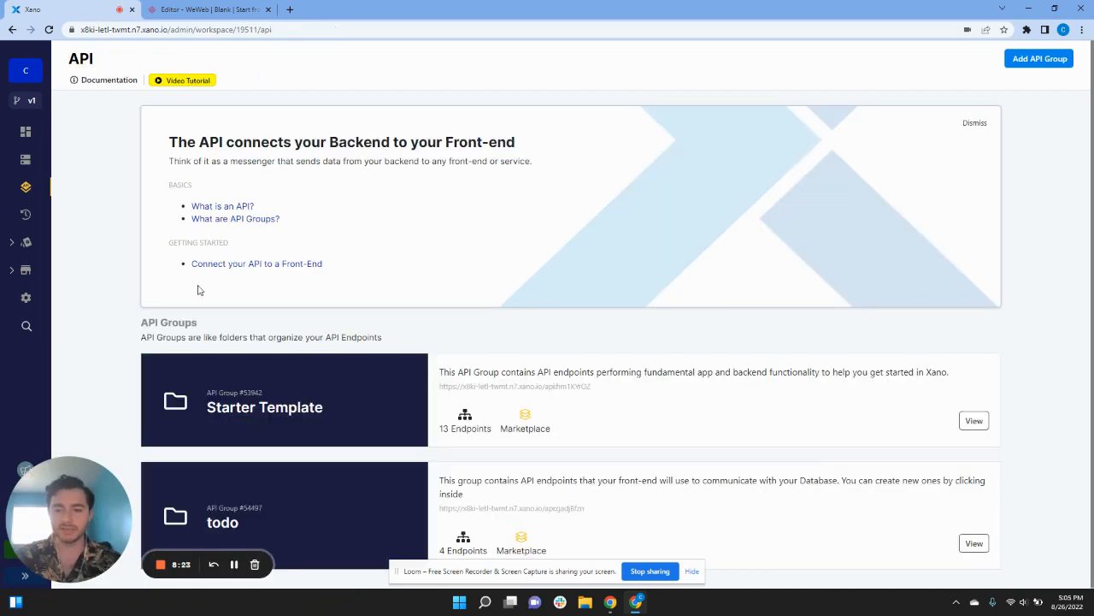
left_click(313, 416)
scroll(314, 414, "down", 1)
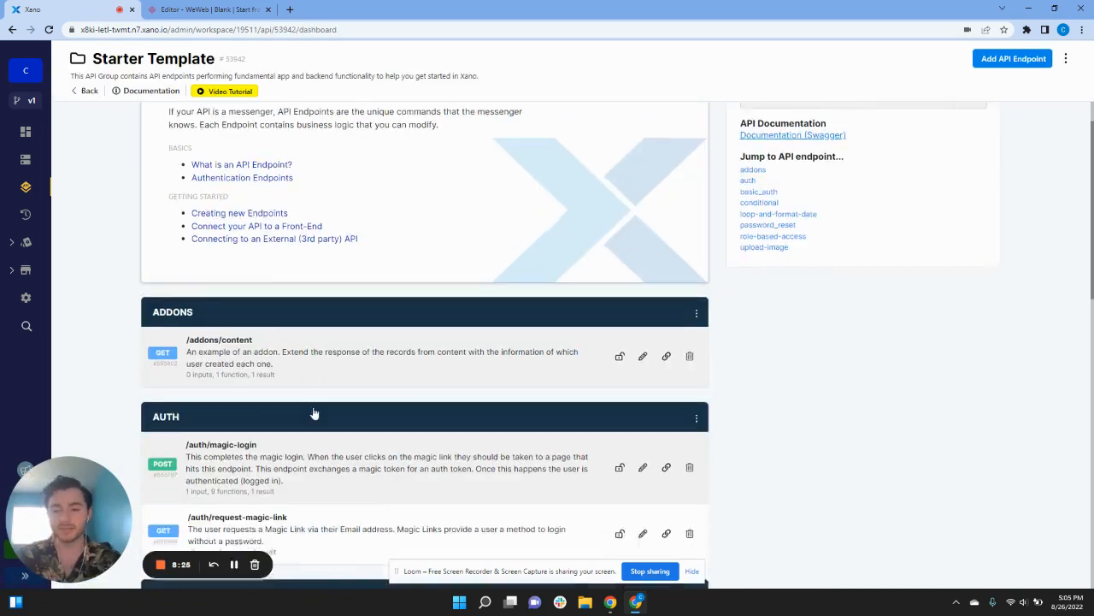
scroll(314, 414, "down", 5)
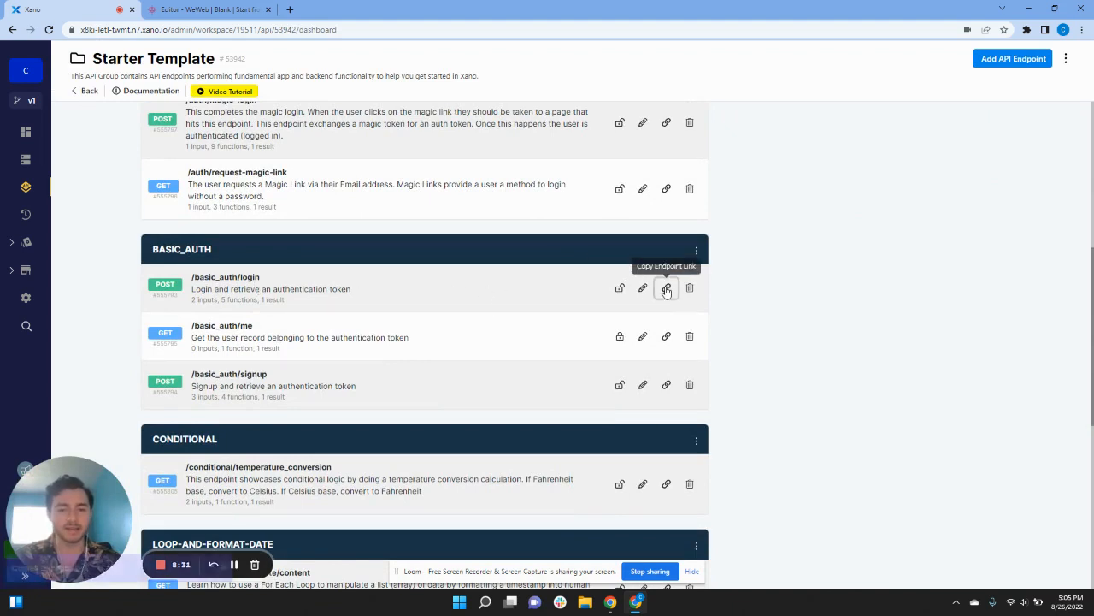
left_click(666, 289)
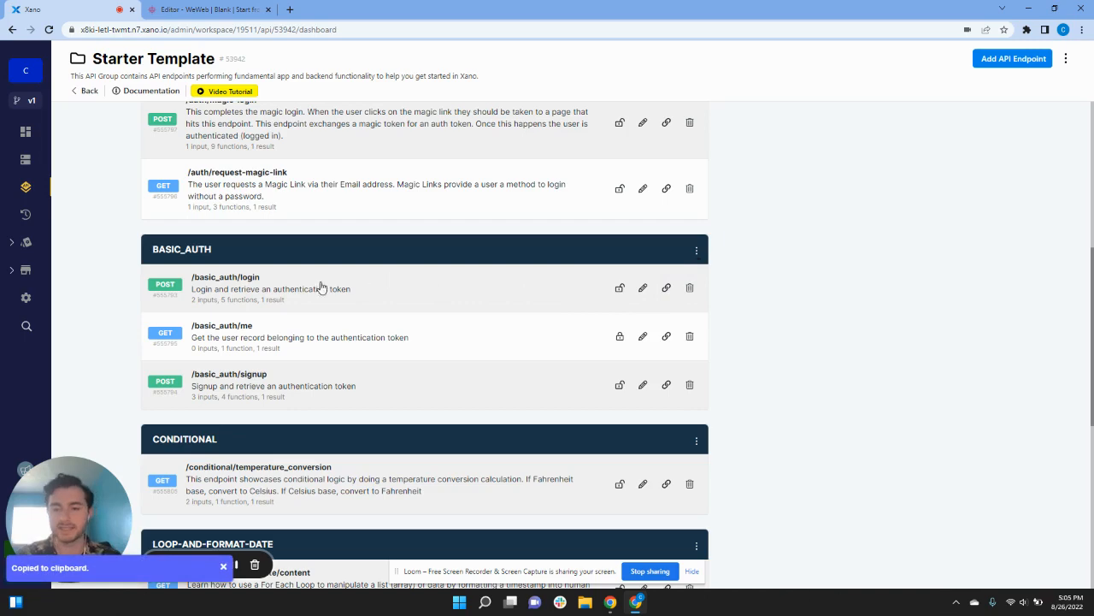
Step: Paste the Xano login and /basic_auth/me URLs into the Login and Get Me Endpoint fields
left_click(237, 9)
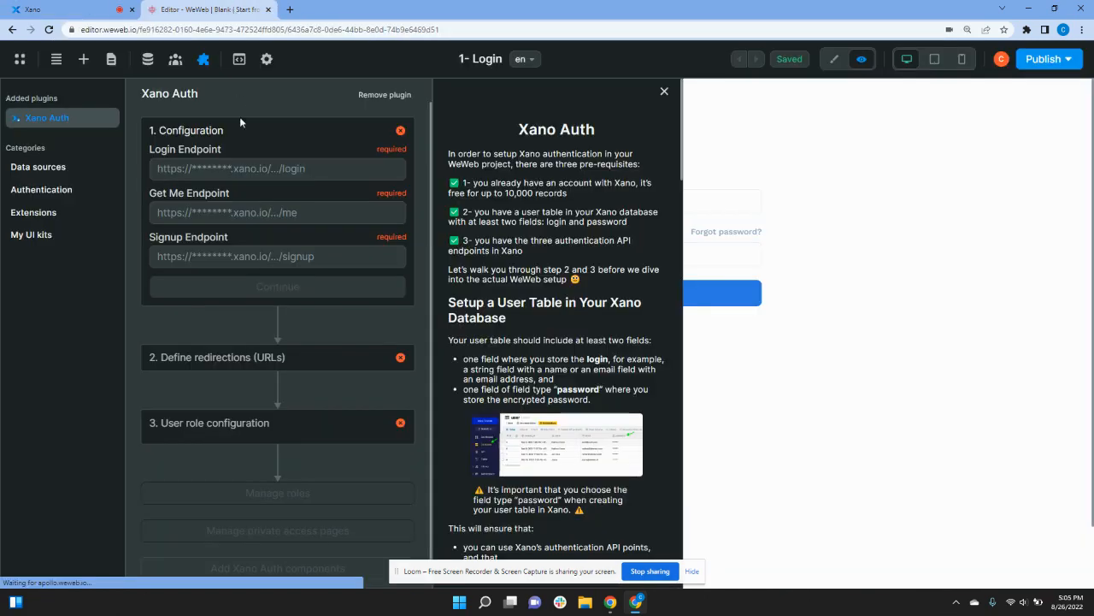
left_click(241, 167)
key("ctrl+v")
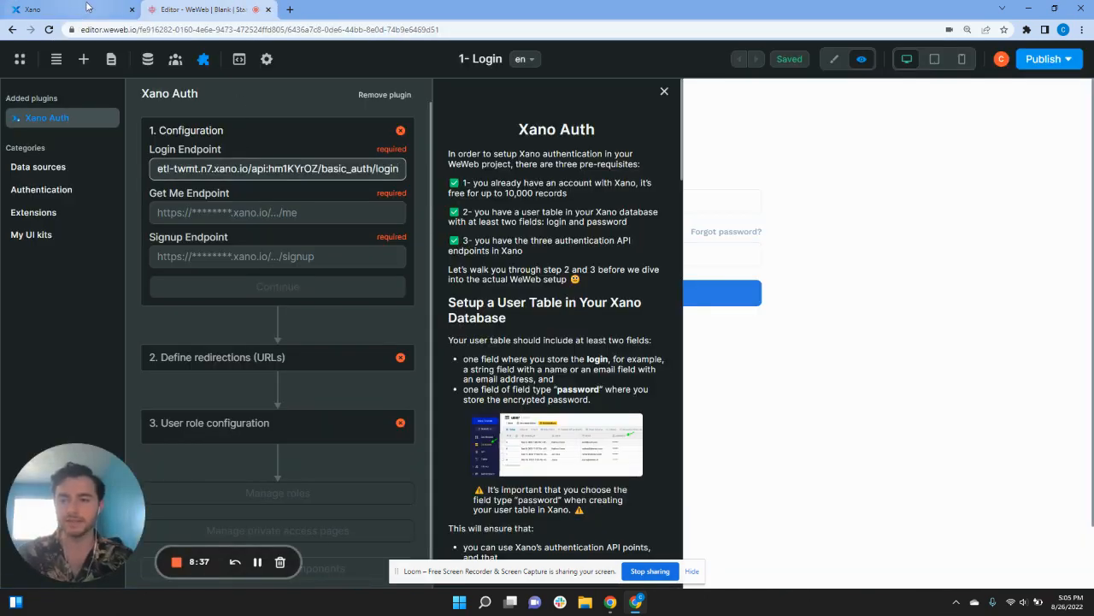
left_click(68, 9)
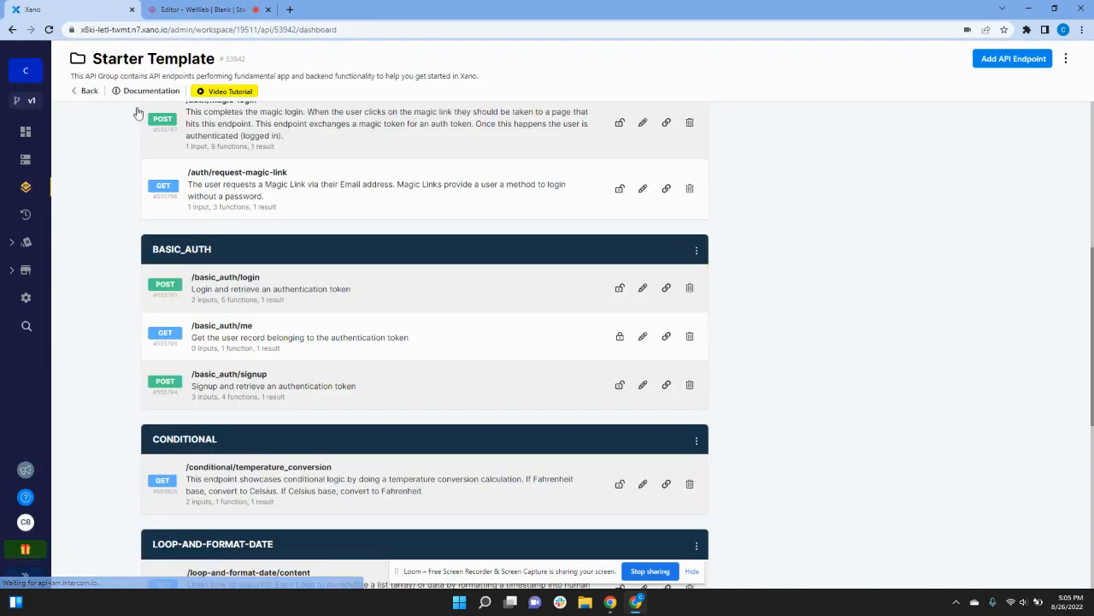
left_click(666, 336)
left_click(224, 10)
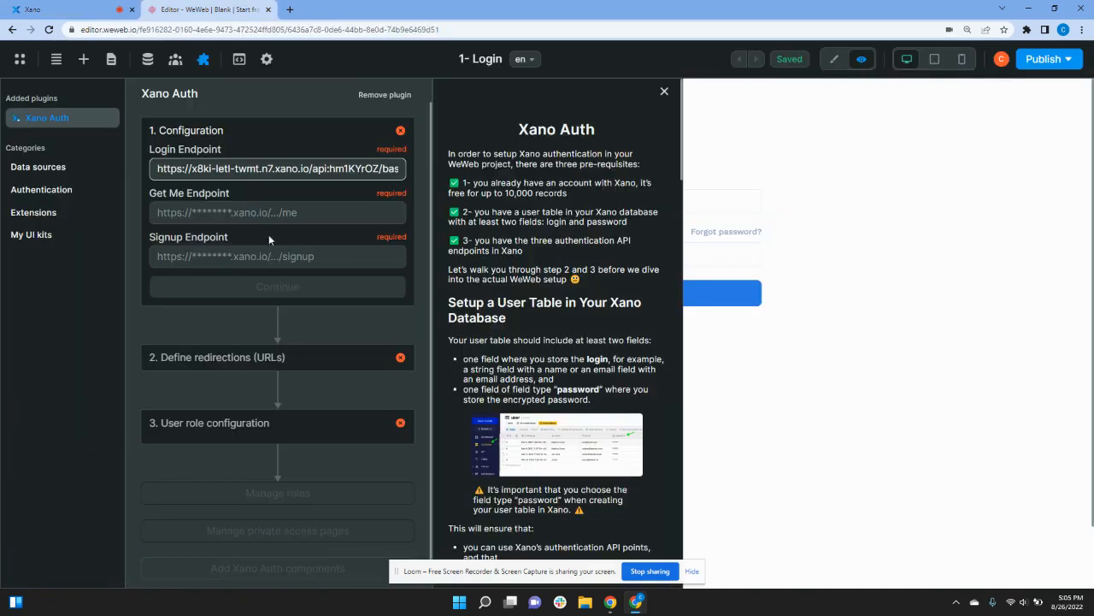
left_click(270, 213)
key("ctrl+v")
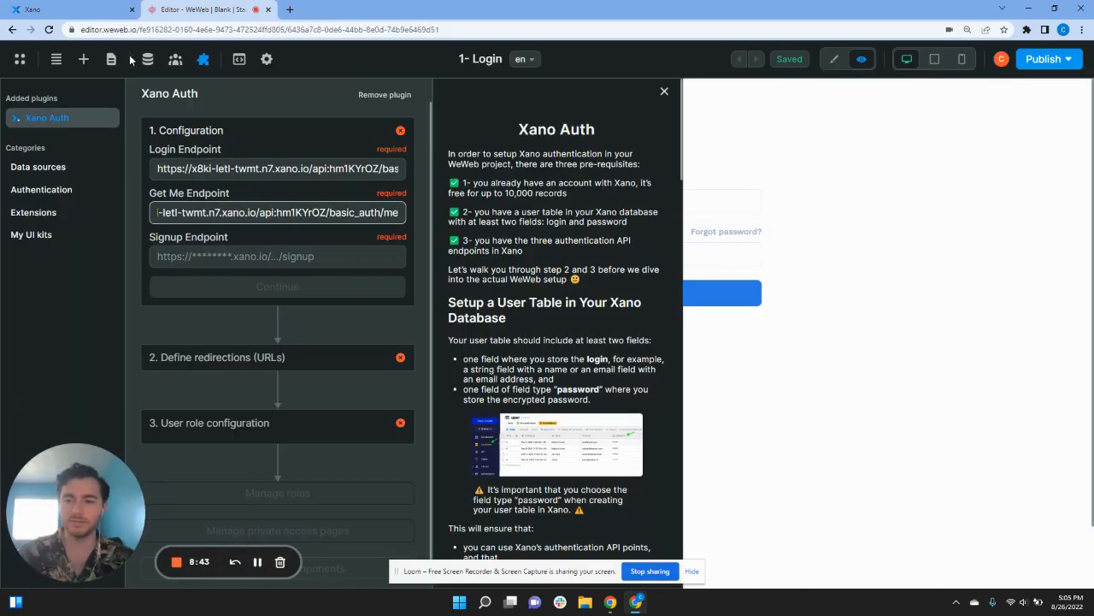
Step: Paste the /basic_auth/signup URL into Signup Endpoint and confirm the endpoints
left_click(68, 10)
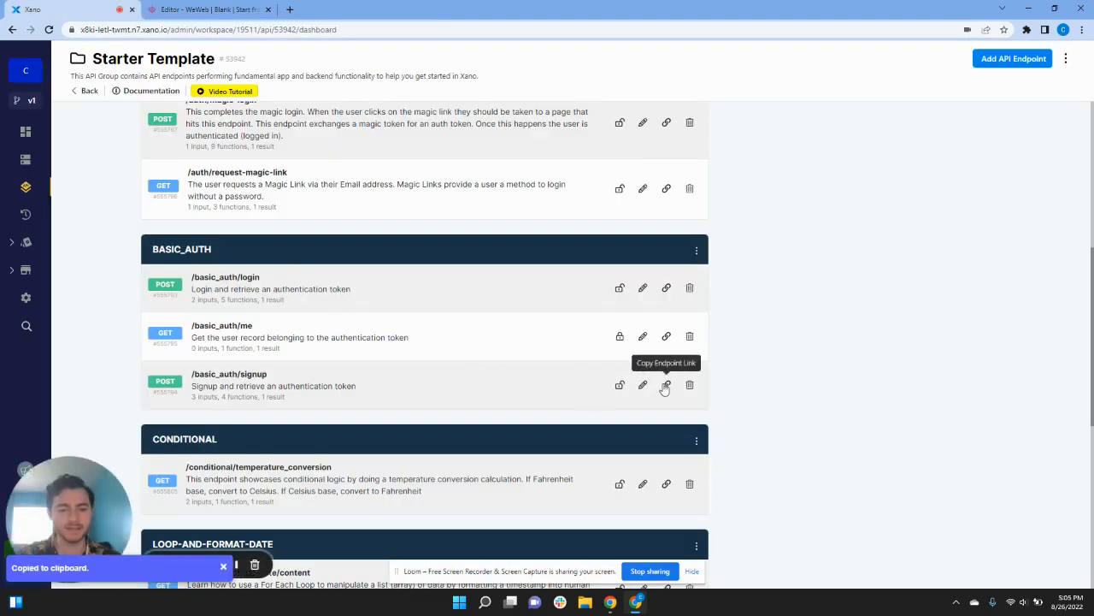
left_click(666, 386)
left_click(175, 8)
left_click(317, 260)
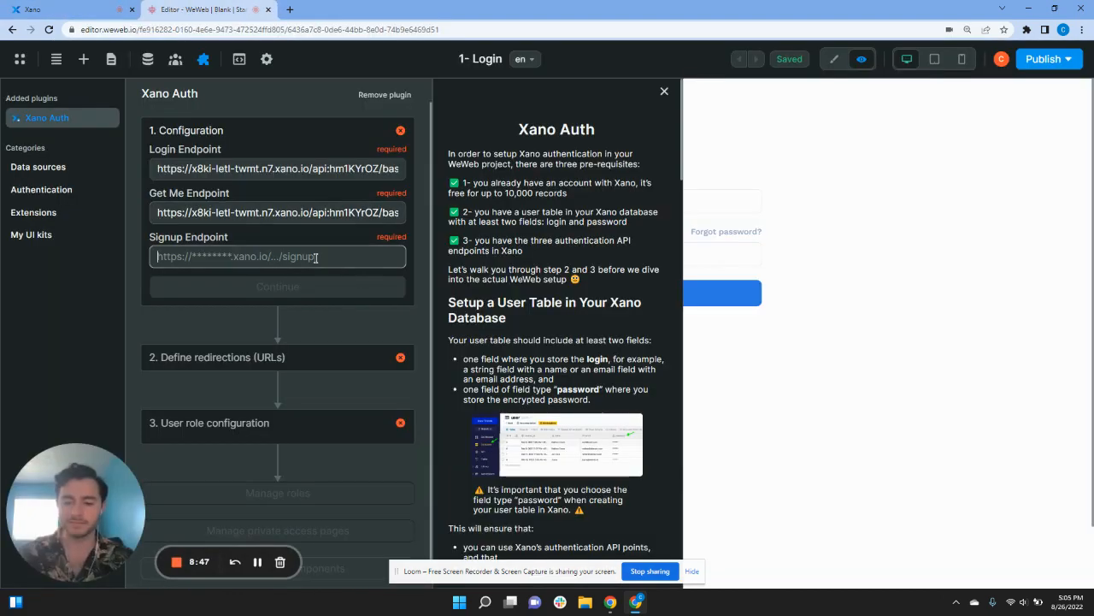
key("ctrl+v")
left_click(333, 291)
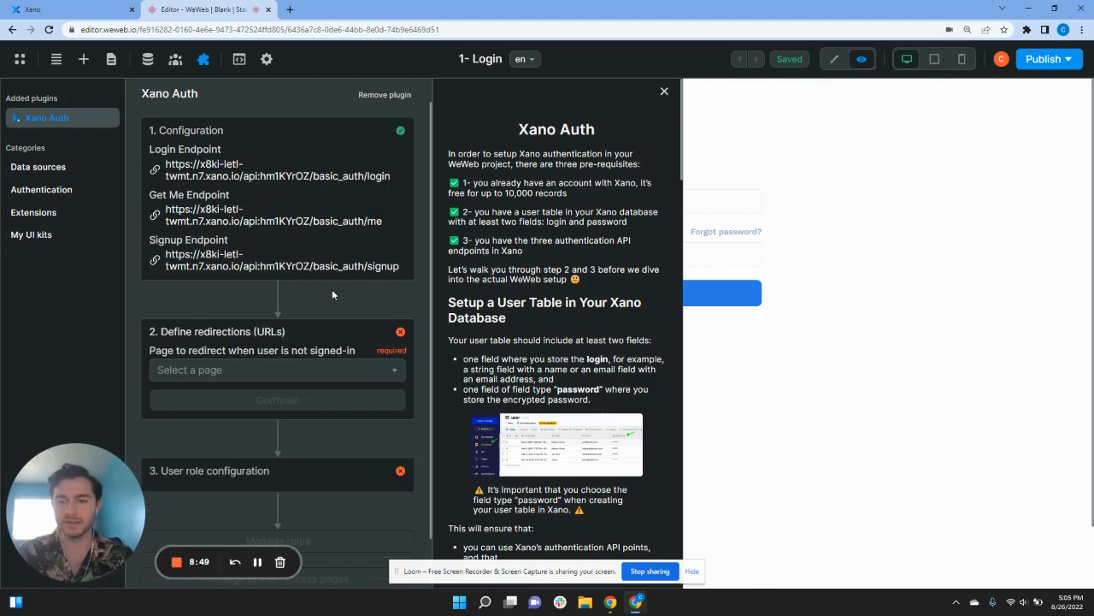
Step: Redirect signed-out users to the 1- Login page
left_click(259, 369)
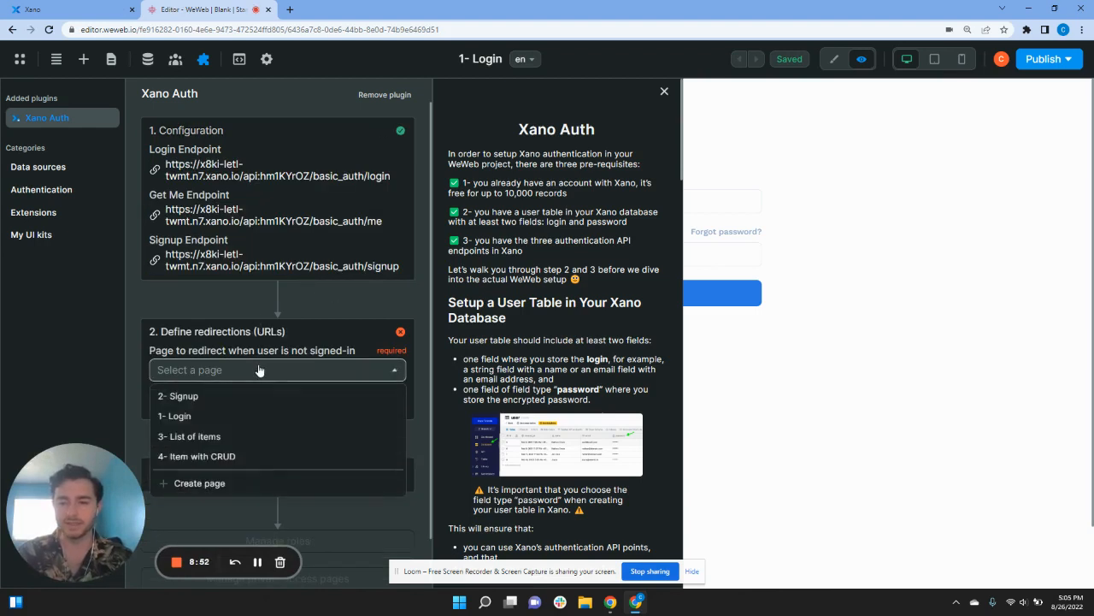
left_click(243, 415)
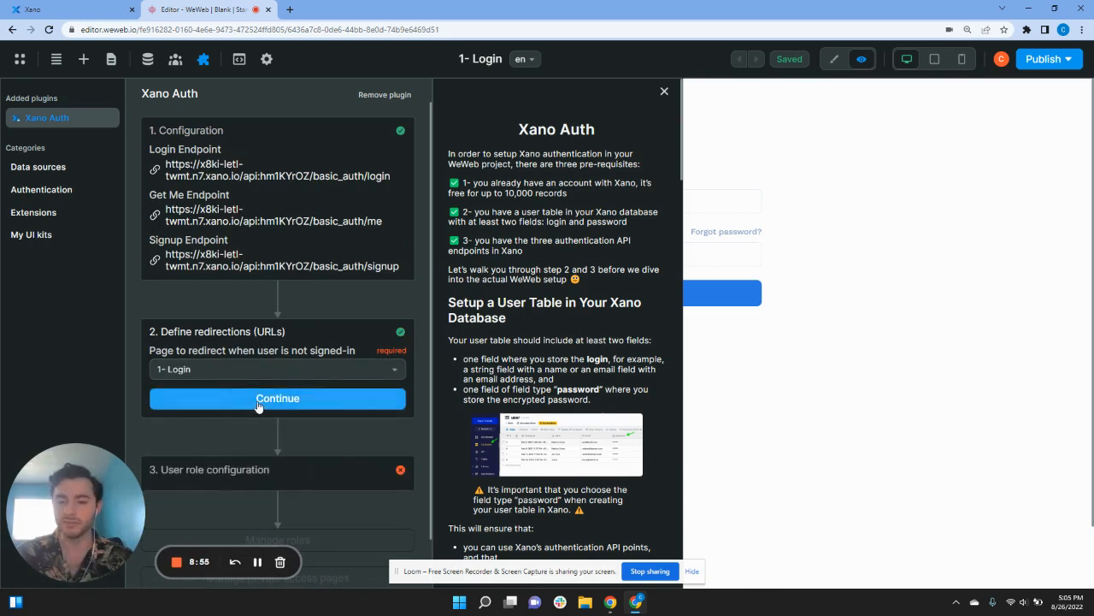
left_click(270, 402)
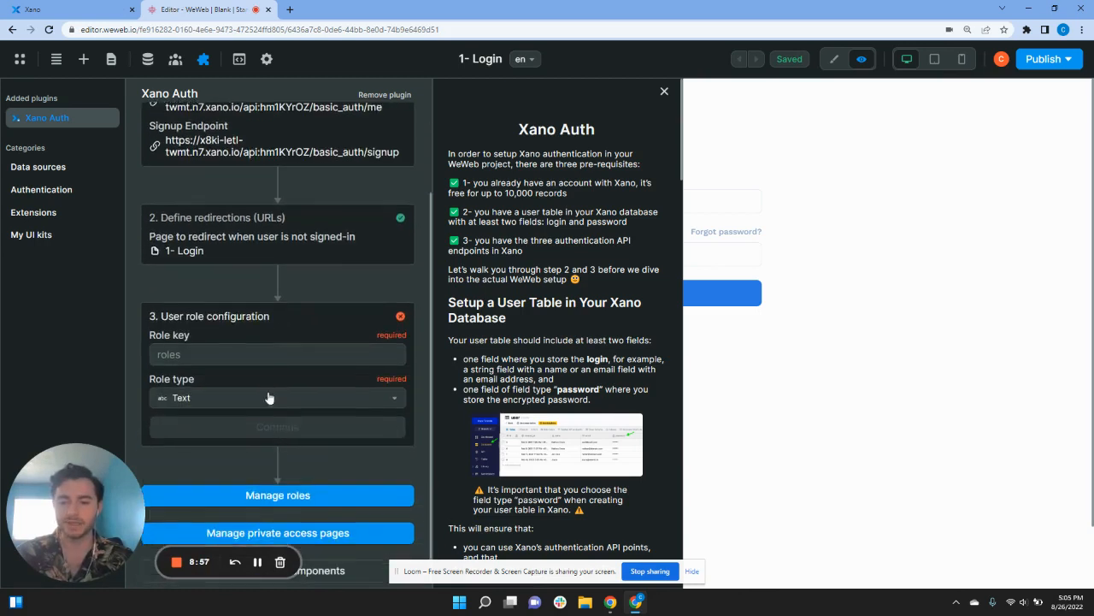
Step: Set the Role key to 'role' with Text type, then close the Xano Auth settings
left_click(257, 356)
type("role")
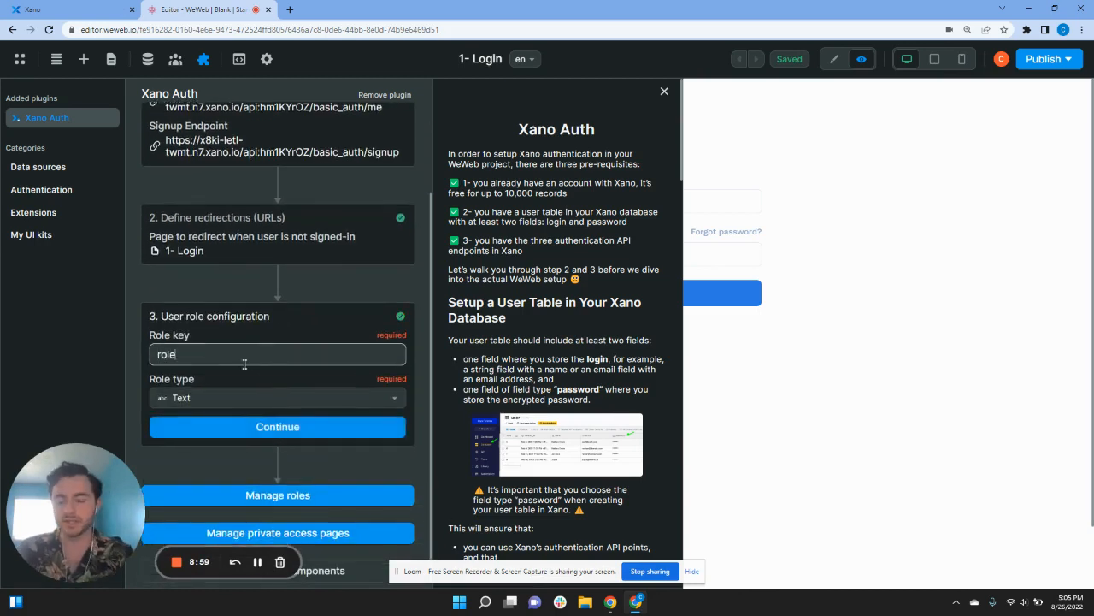
left_click(258, 426)
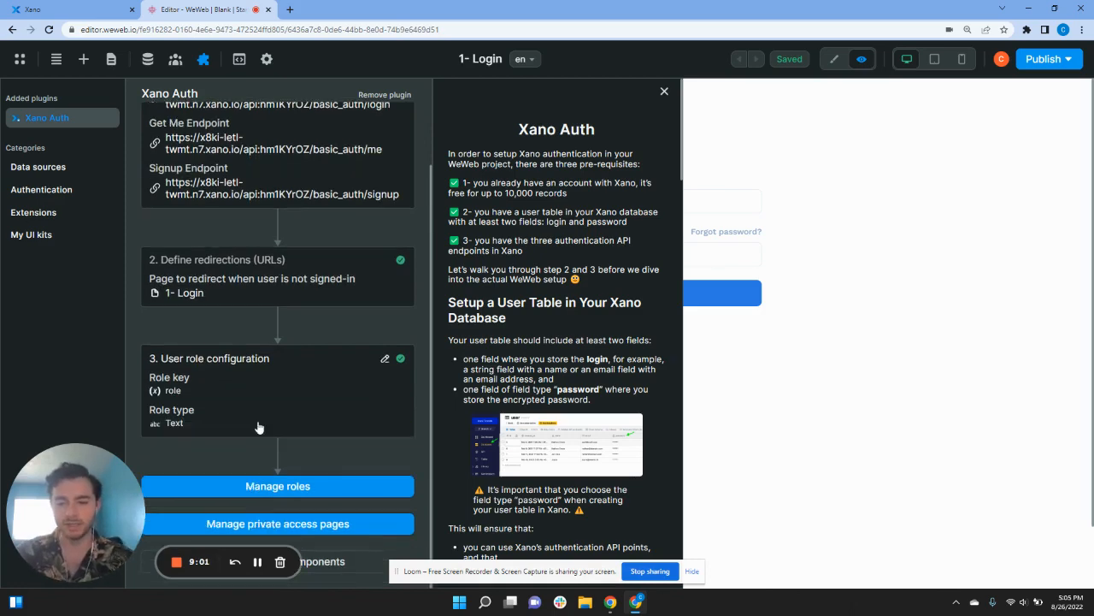
left_click(663, 91)
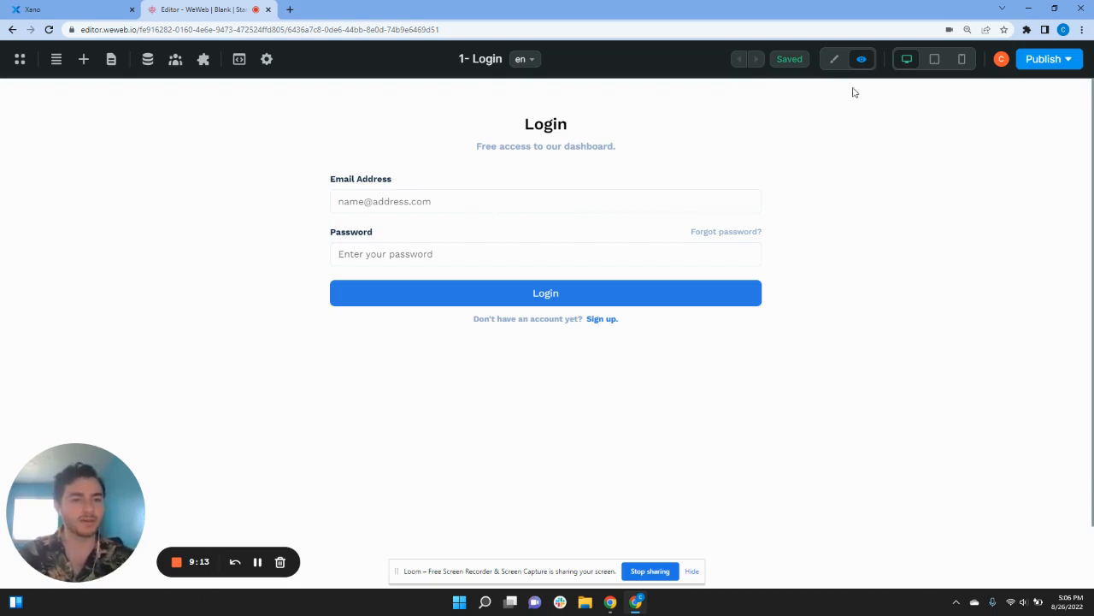
Step: In edit mode, add an On click workflow to the Login section and close the workflow editor
left_click(834, 59)
left_click(792, 214)
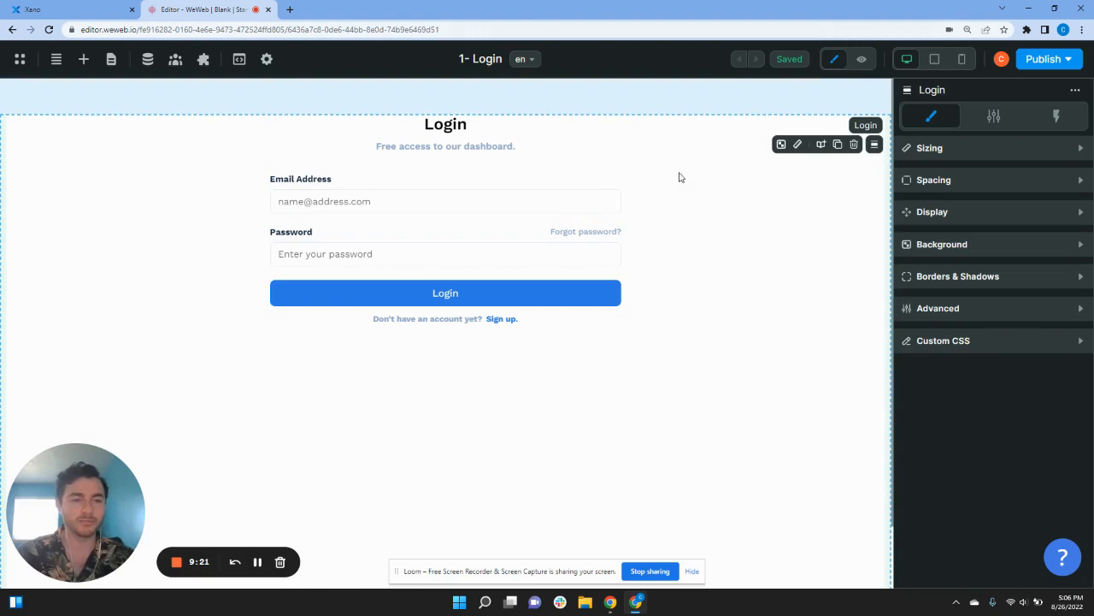
left_click(1059, 122)
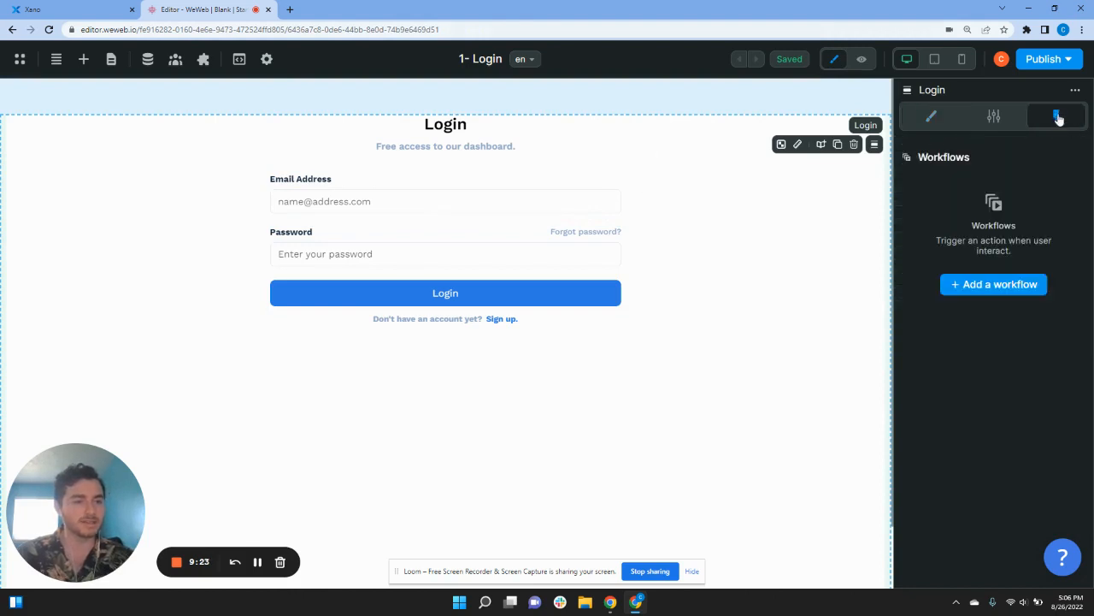
left_click(1006, 289)
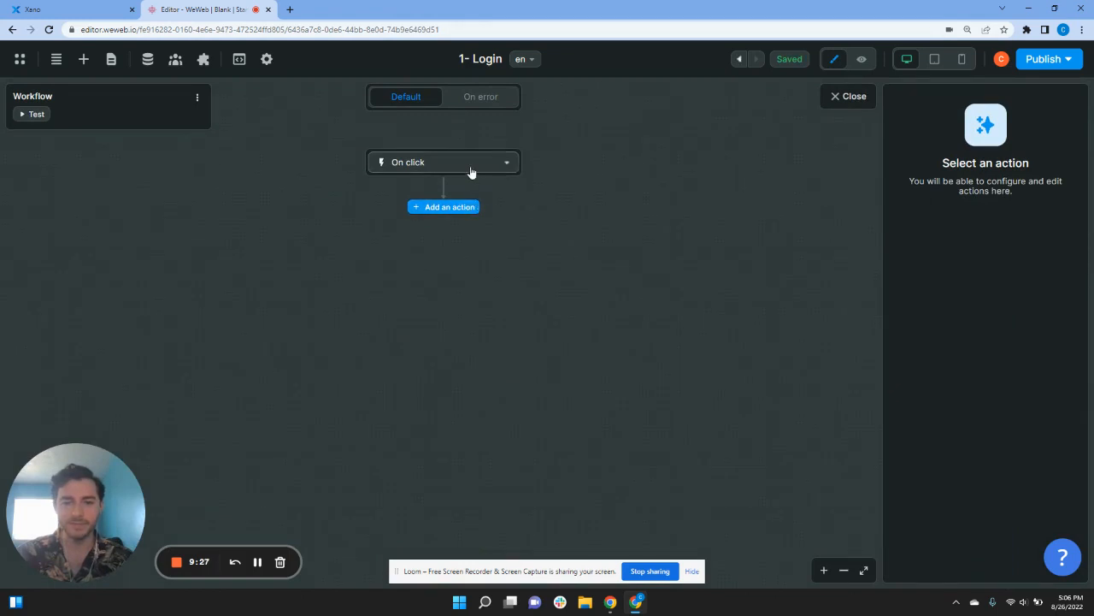
left_click(471, 172)
left_click(508, 166)
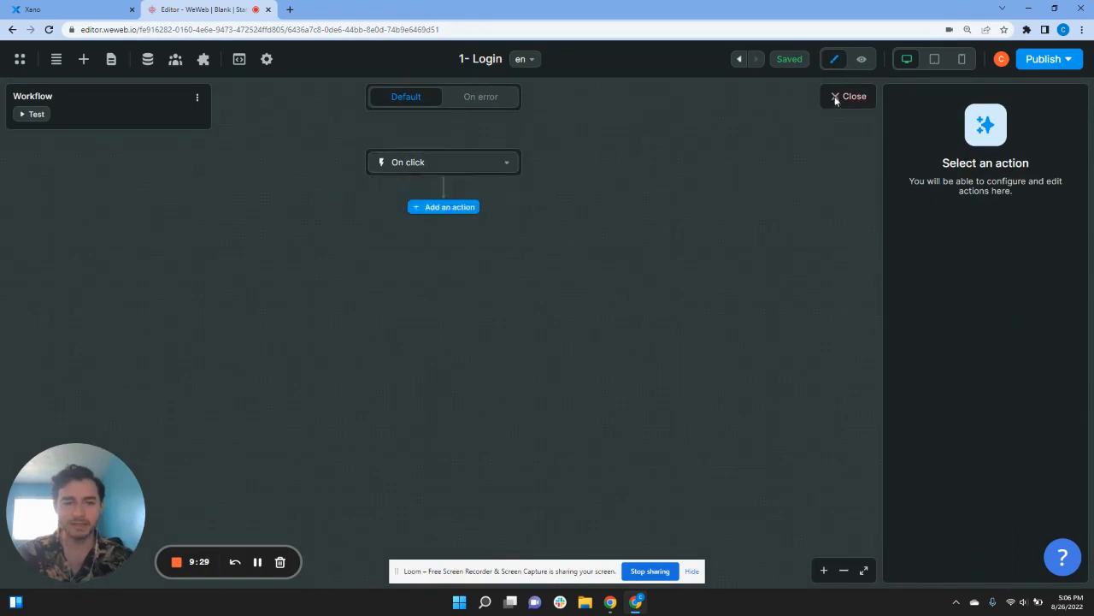
left_click(836, 101)
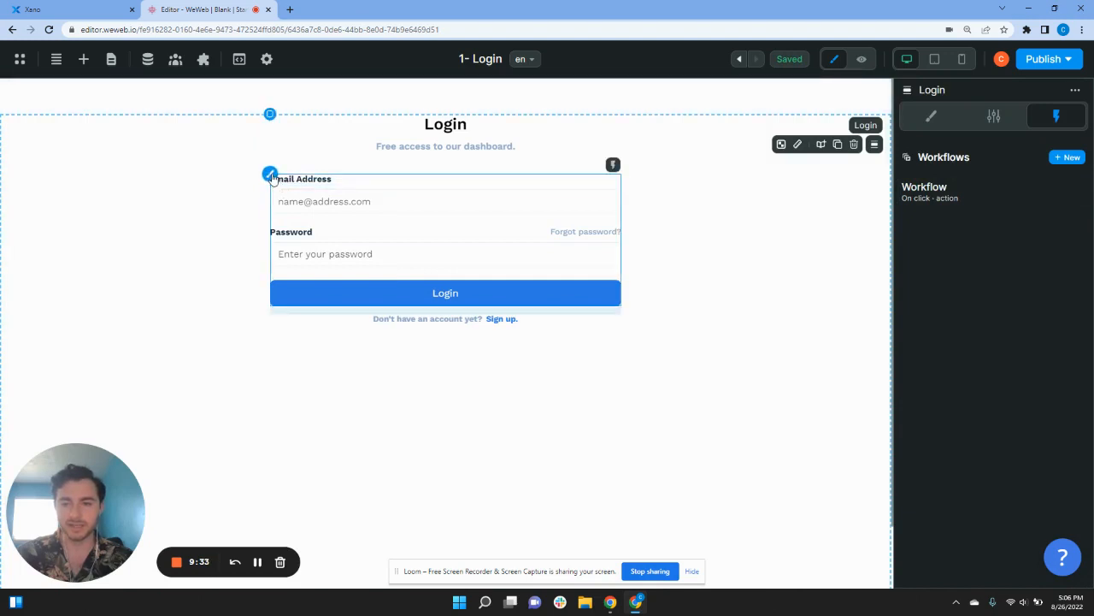
Step: Select the login Form Container rather than its button and open its Login workflow
left_click(271, 180)
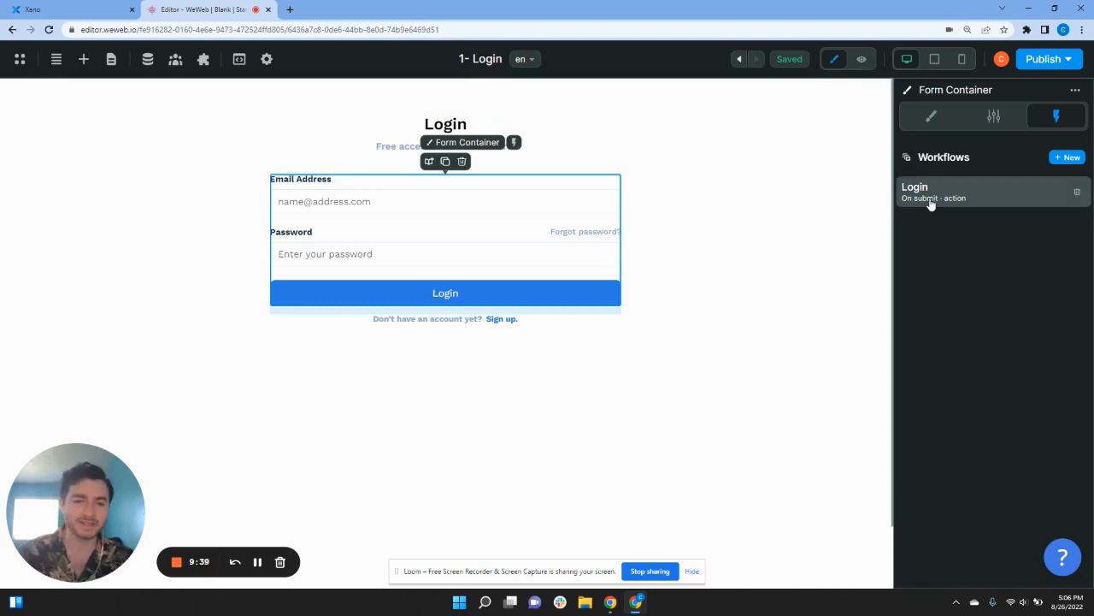
left_click(479, 297)
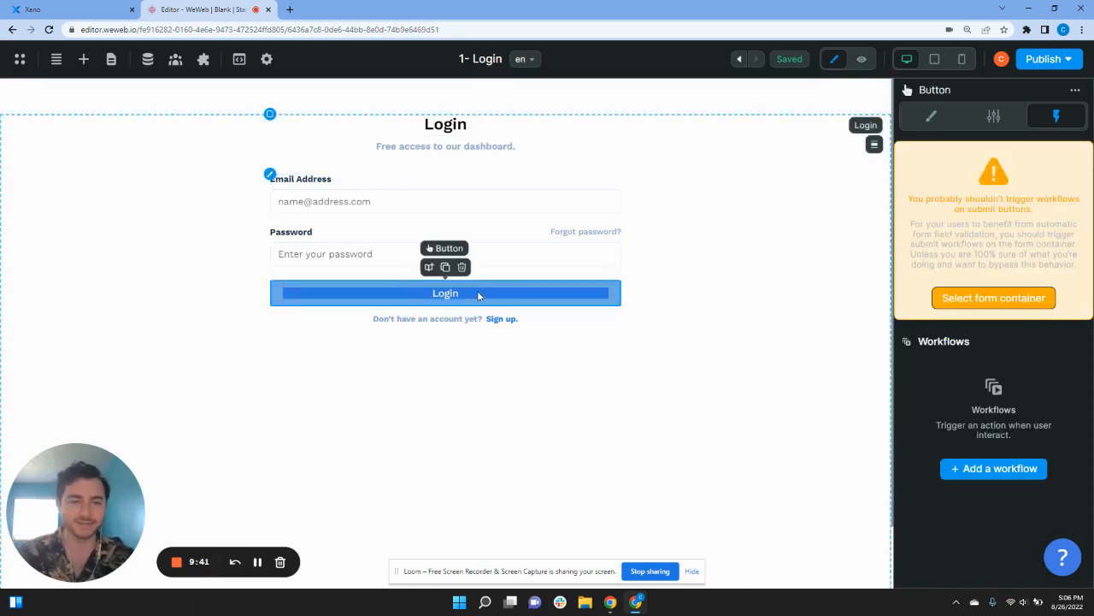
left_click(1005, 300)
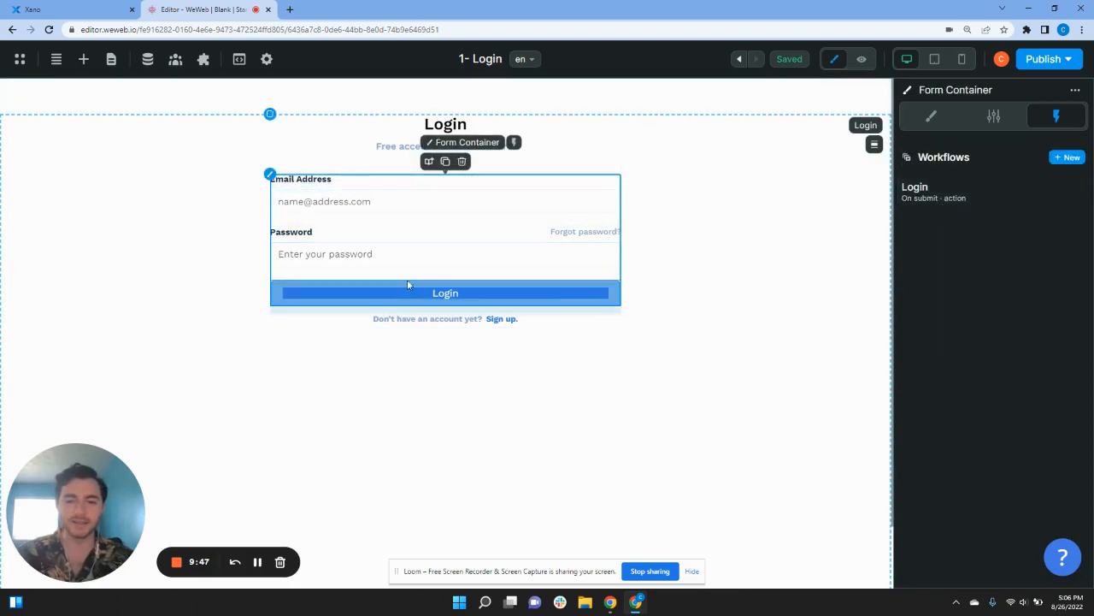
left_click(1046, 188)
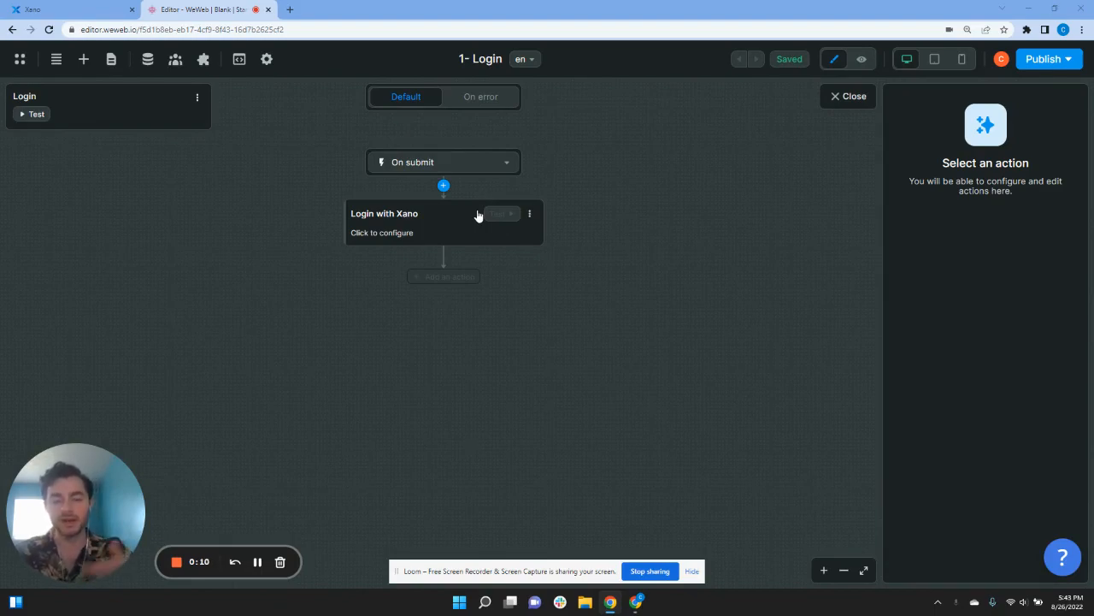
Step: Set the Login with Xano step's type to Xano Auth > Login
left_click(406, 219)
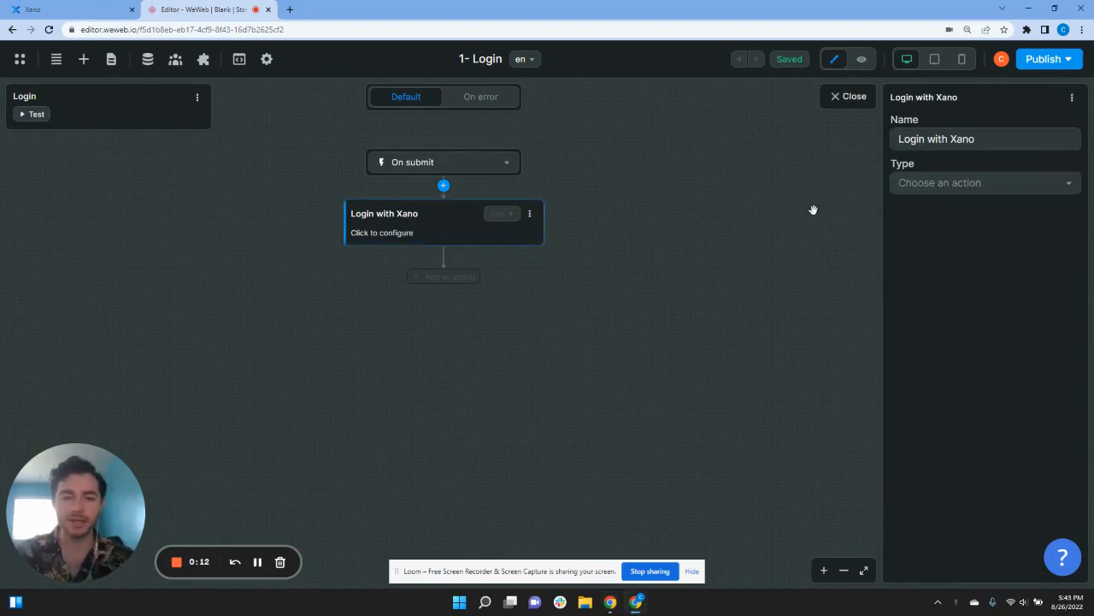
left_click(908, 186)
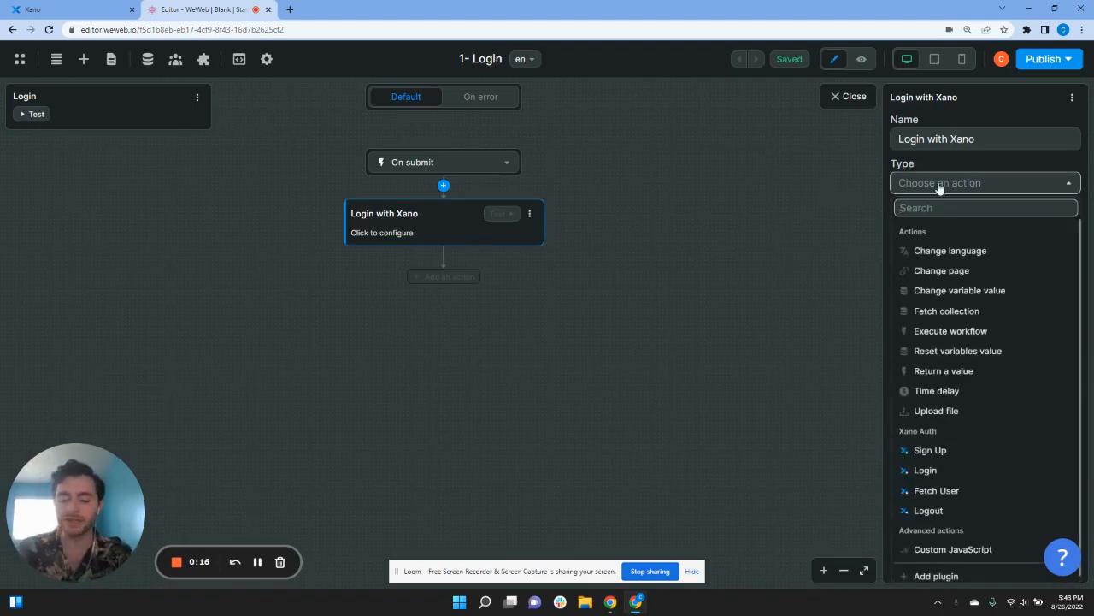
left_click(954, 473)
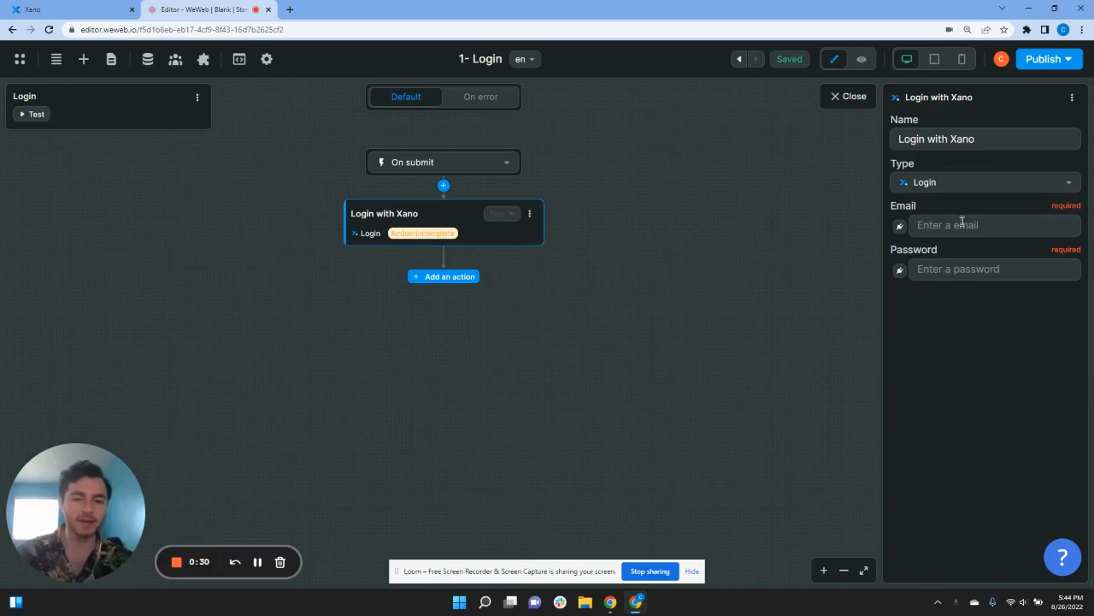
Step: Bind the login Email to the form's email value and Password to its password value
left_click(900, 226)
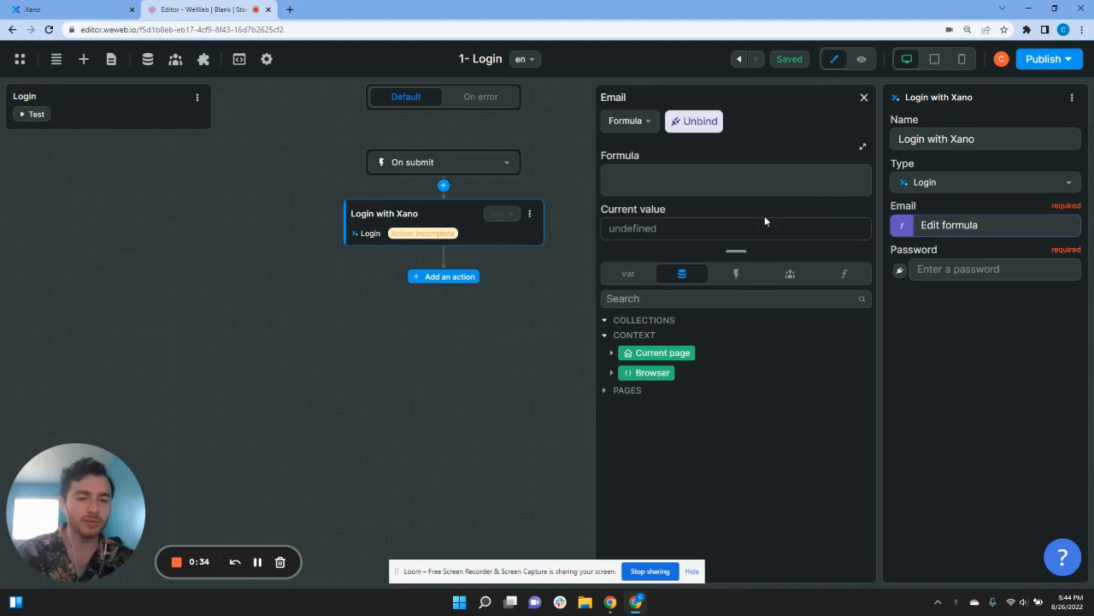
left_click(628, 282)
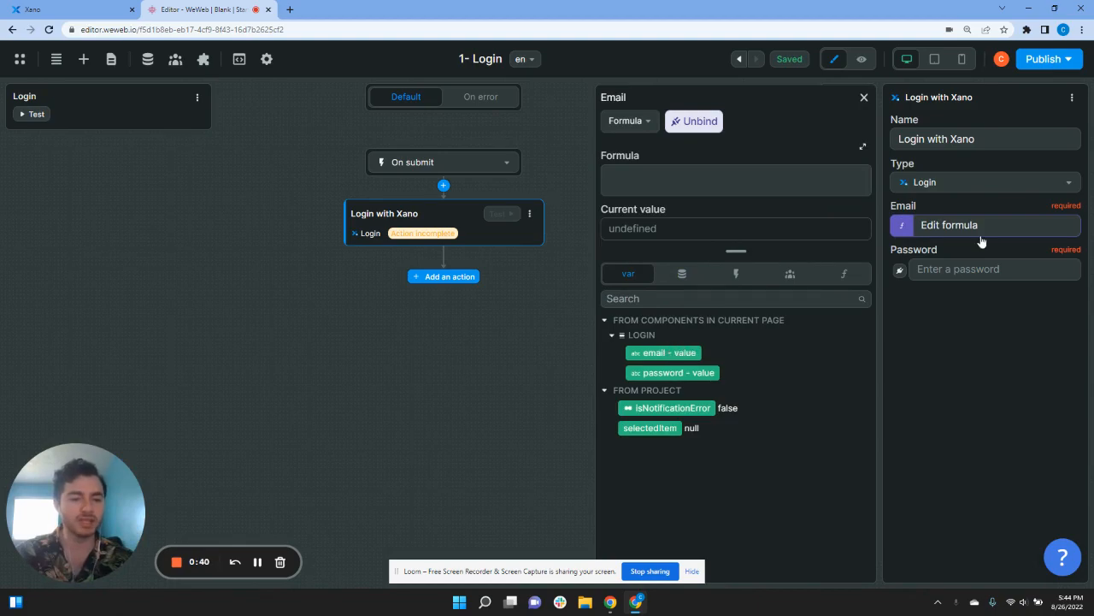
left_click(667, 353)
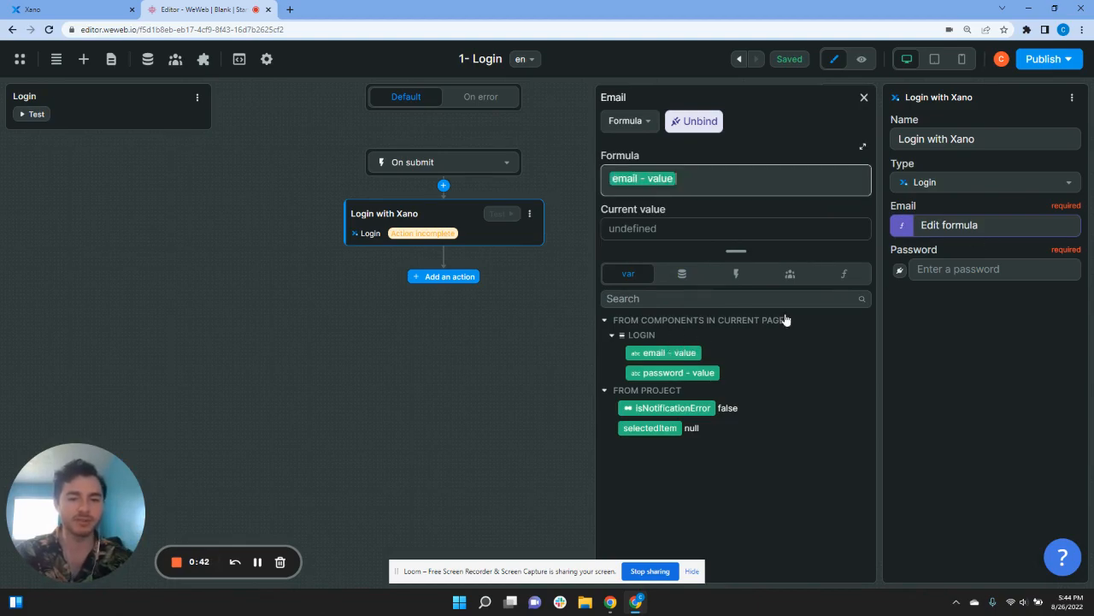
left_click(863, 96)
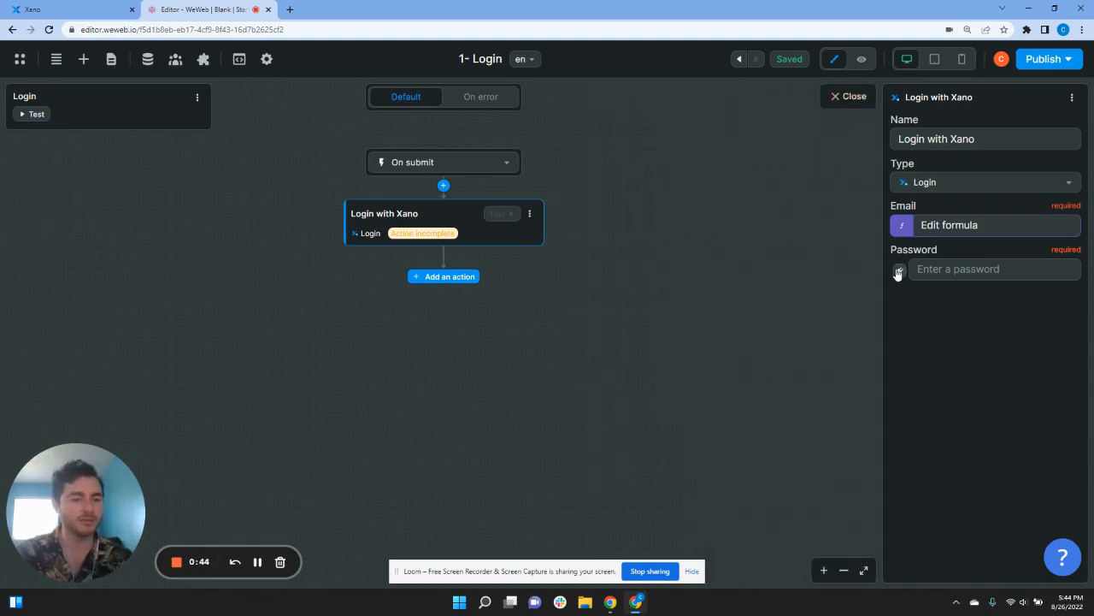
left_click(898, 272)
left_click(632, 274)
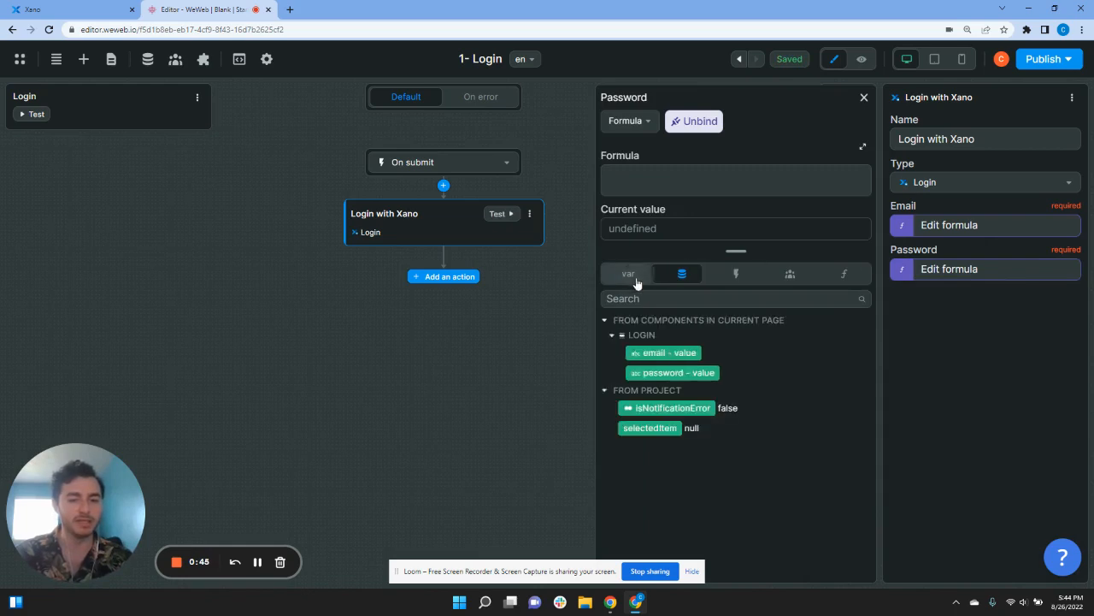
left_click(677, 373)
left_click(863, 97)
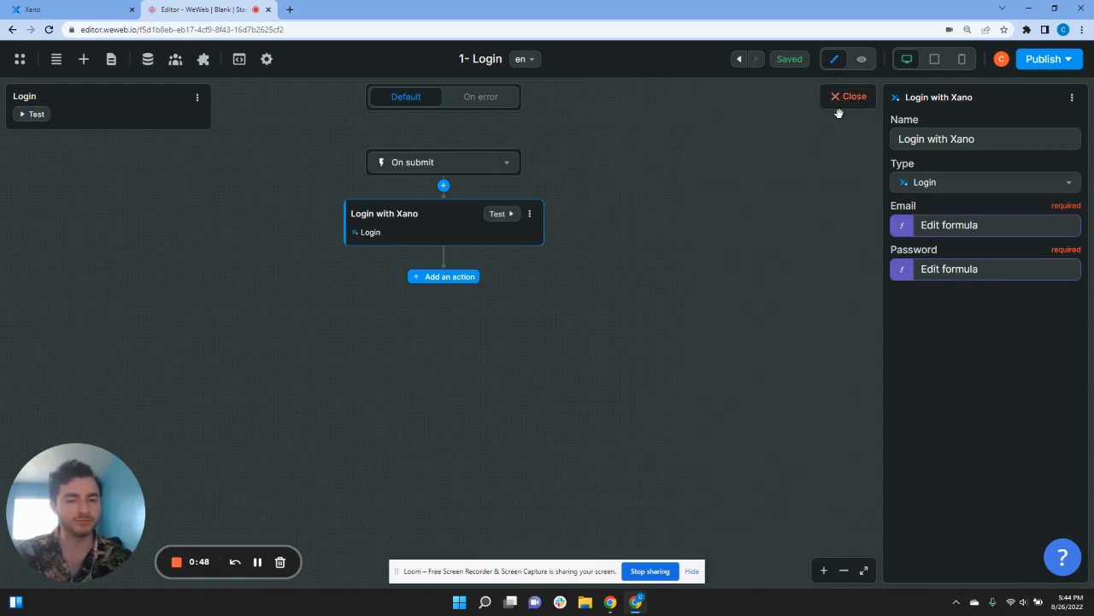
left_click(462, 277)
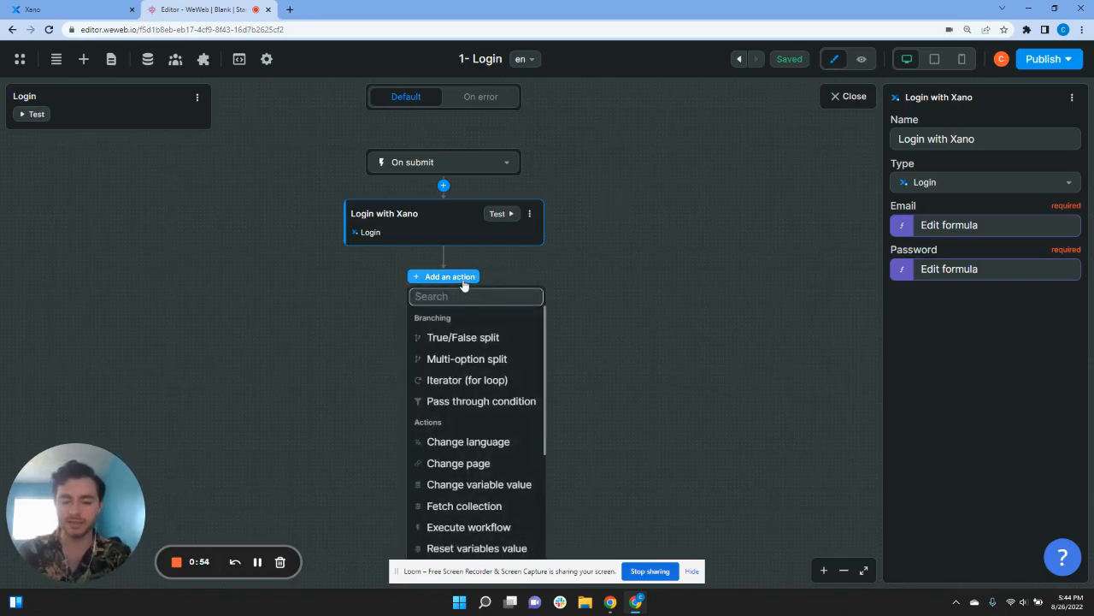
Step: Add a Change page action to the login workflow and start a new destination page
type("change")
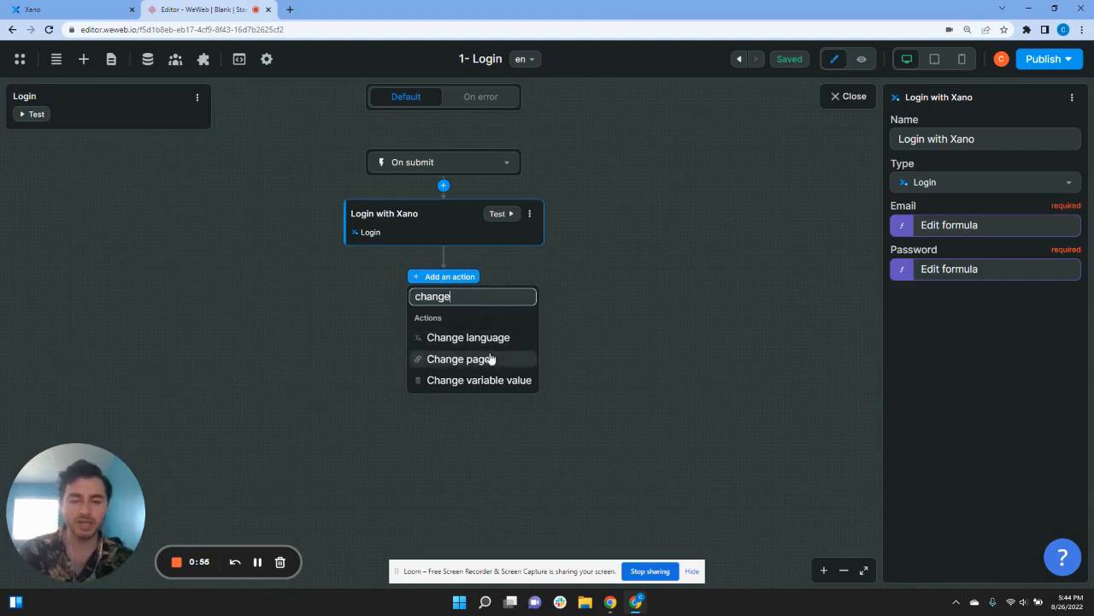
left_click(491, 358)
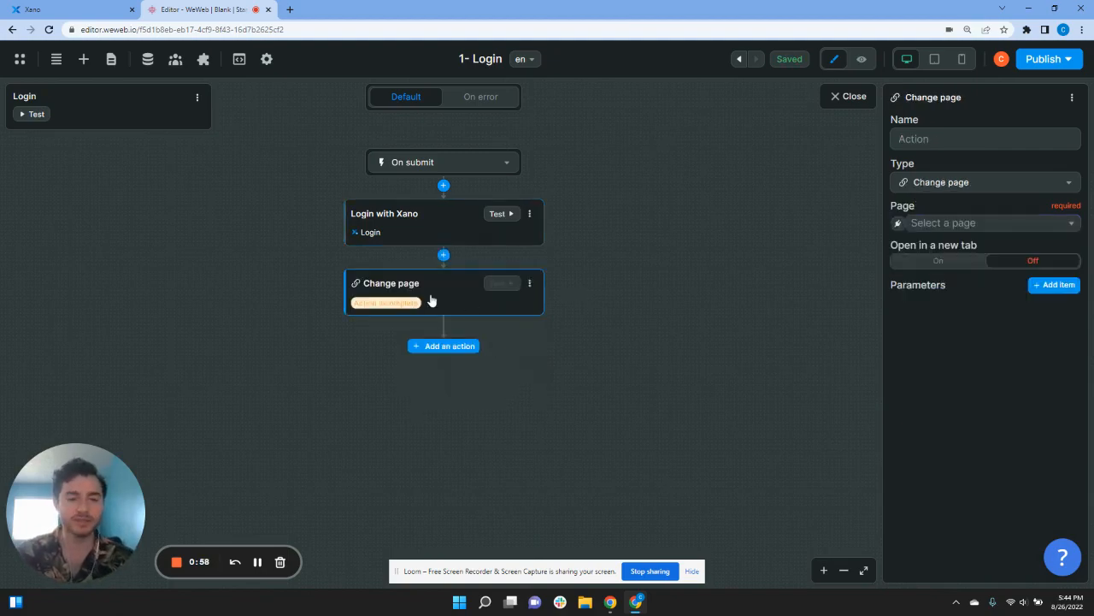
left_click(983, 224)
left_click(961, 334)
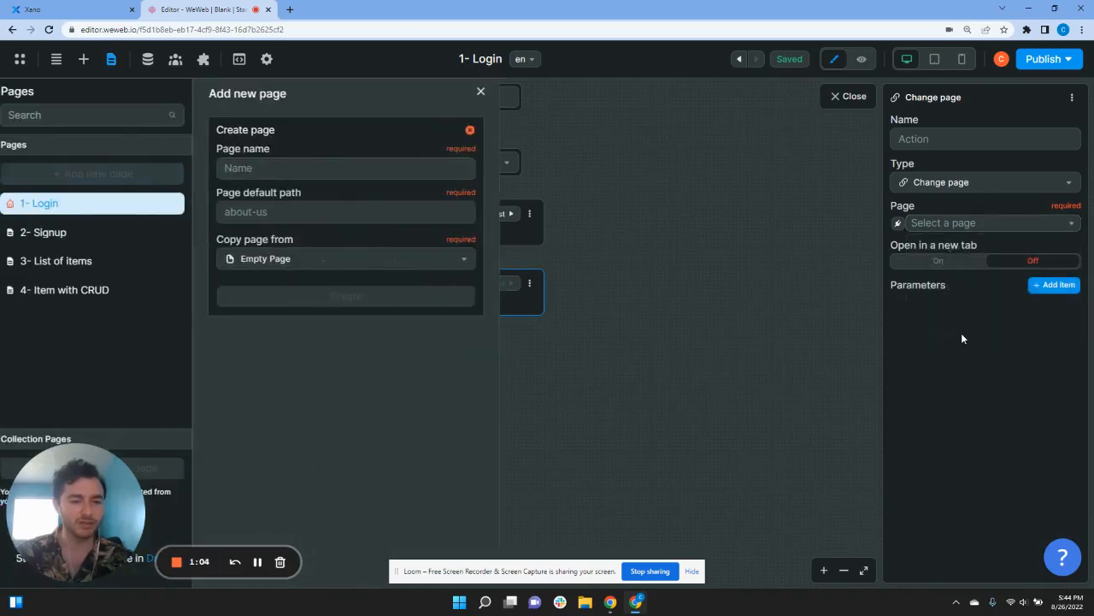
Step: Create an empty page named 'todo list' with path 'todo'
left_click(347, 162)
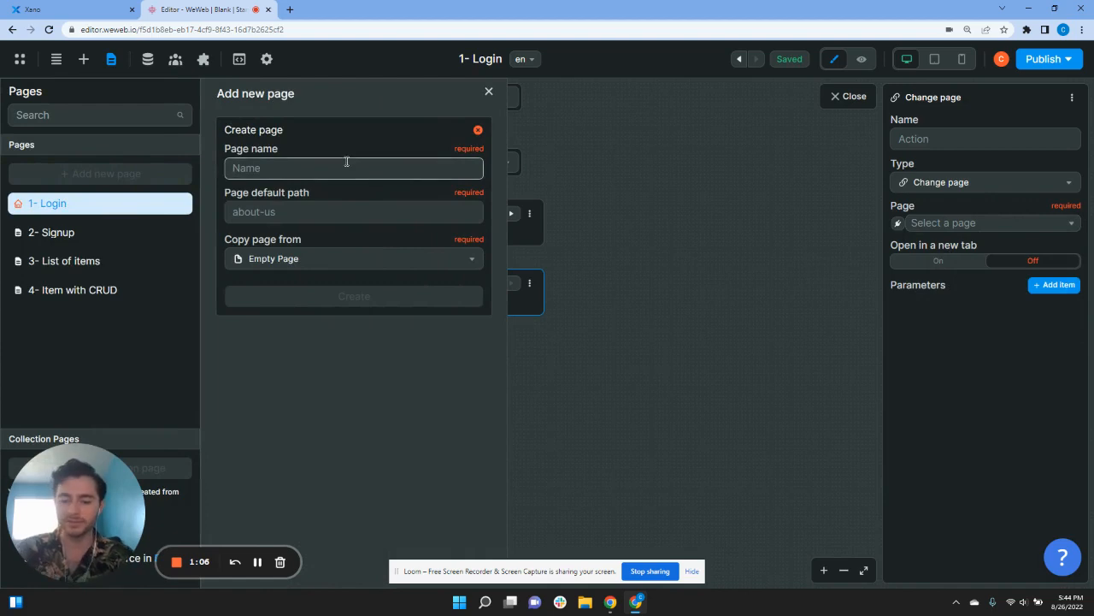
type("todo list")
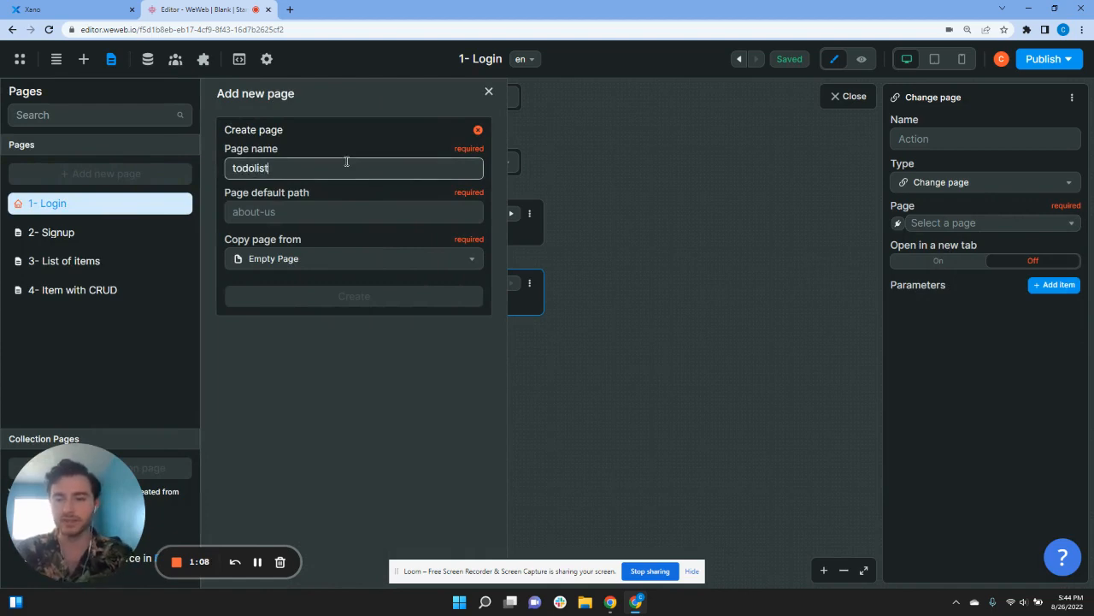
left_click(258, 167)
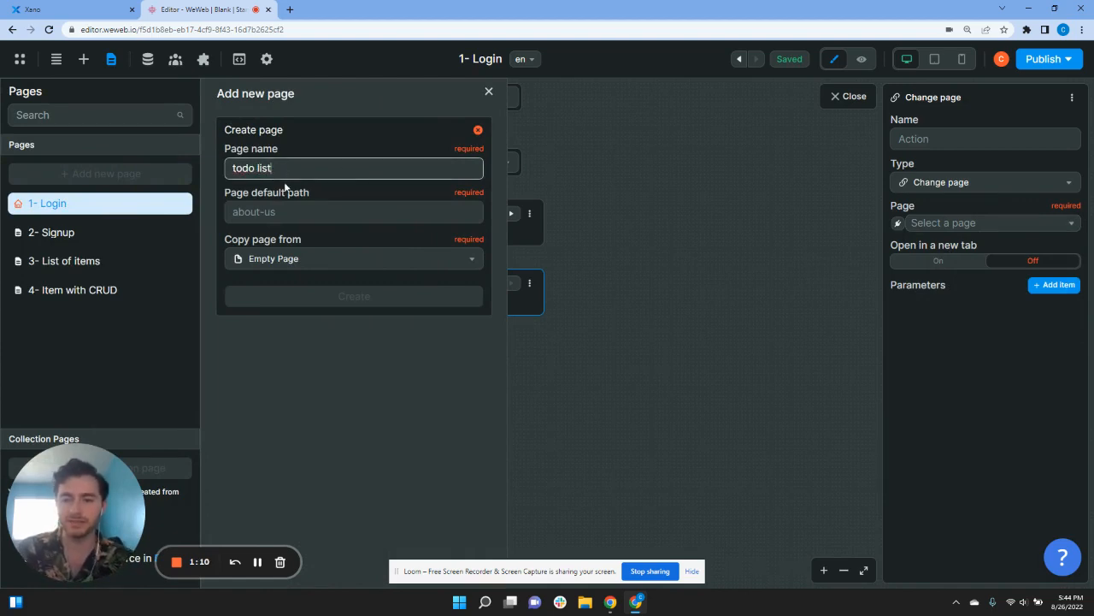
left_click(286, 212)
type("todo")
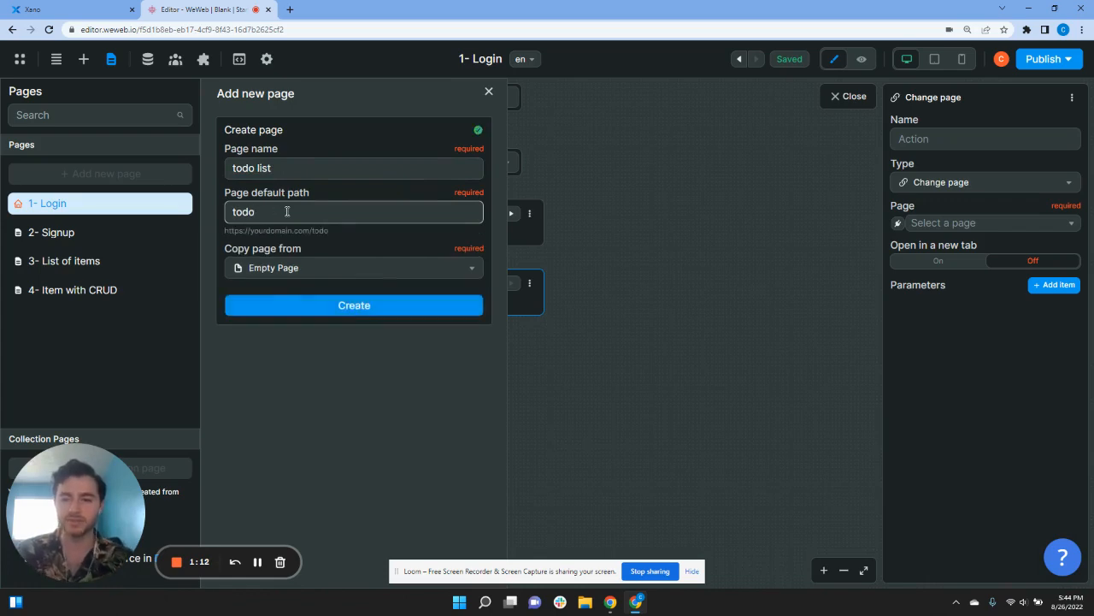
left_click(292, 268)
left_click(292, 268)
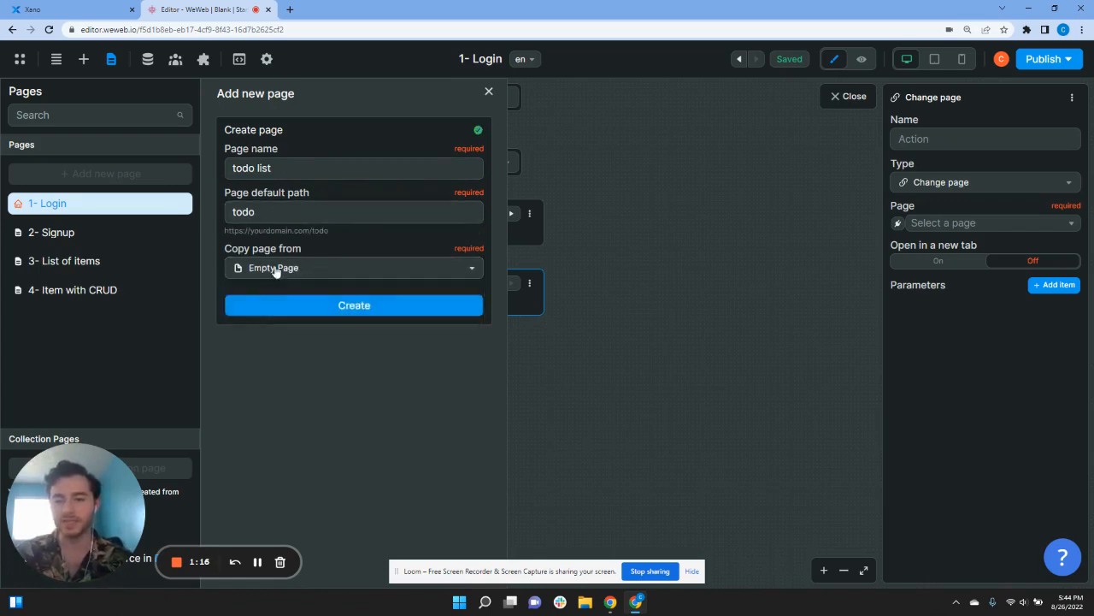
left_click(333, 305)
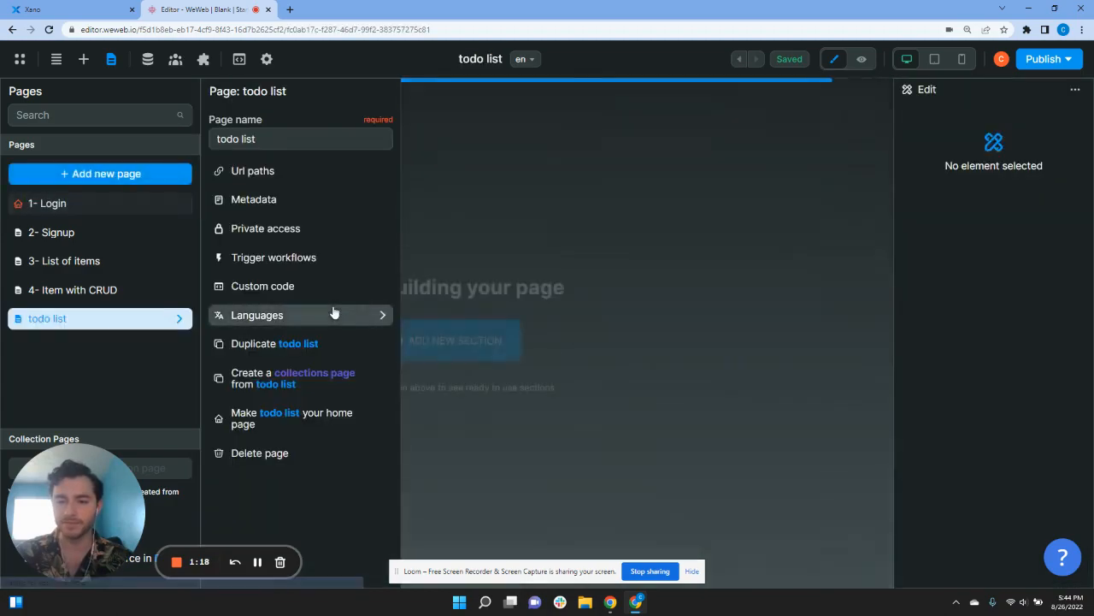
Step: Set the 1- Login form workflow's Change page destination to todo list and close the editor
left_click(109, 204)
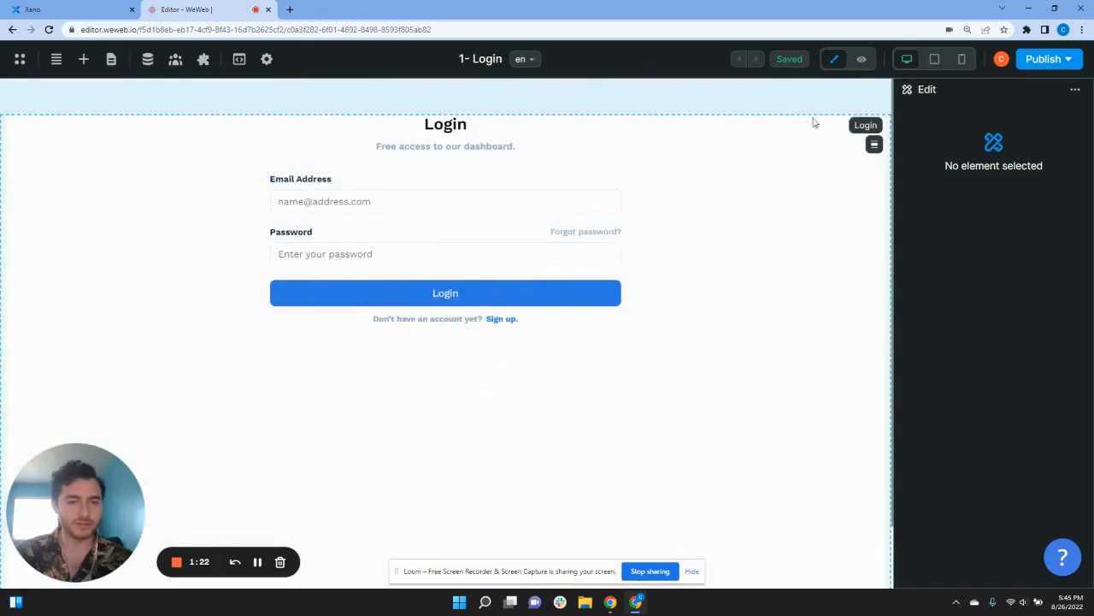
left_click(573, 217)
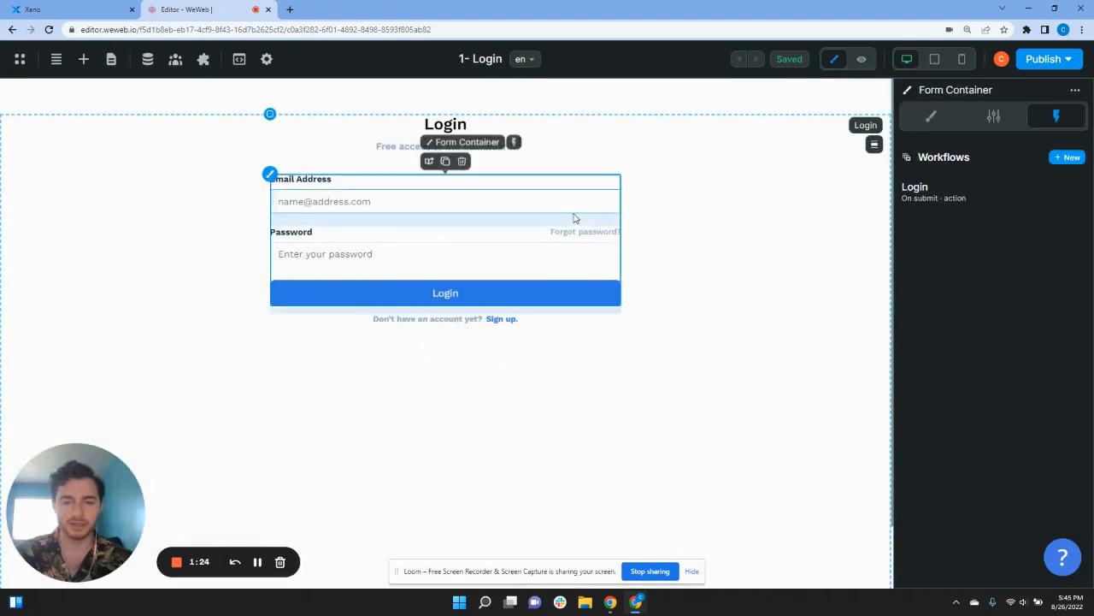
left_click(952, 196)
left_click(476, 295)
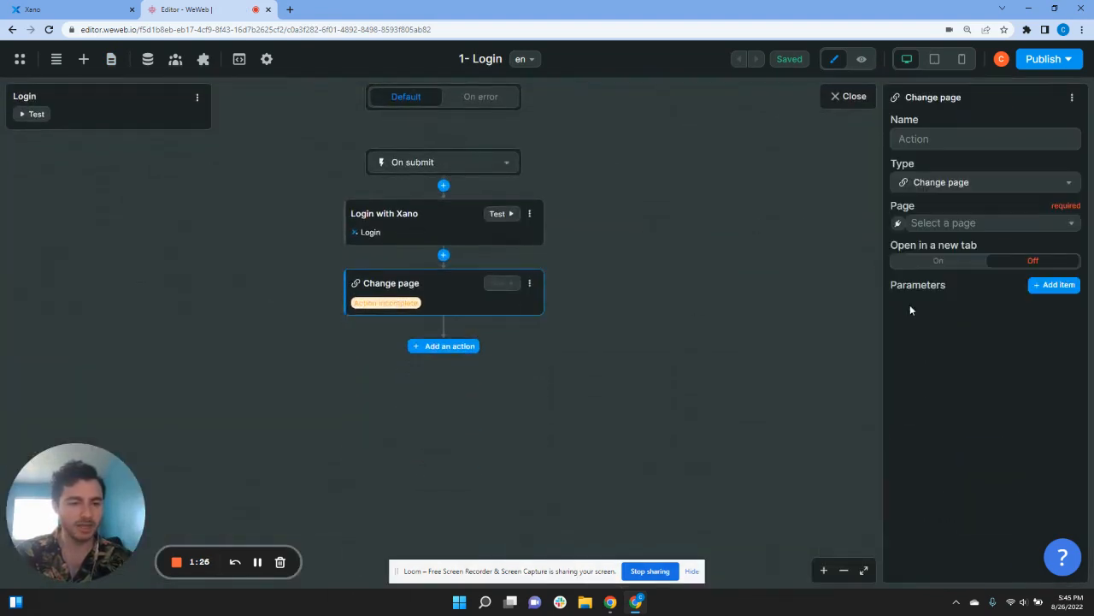
left_click(920, 223)
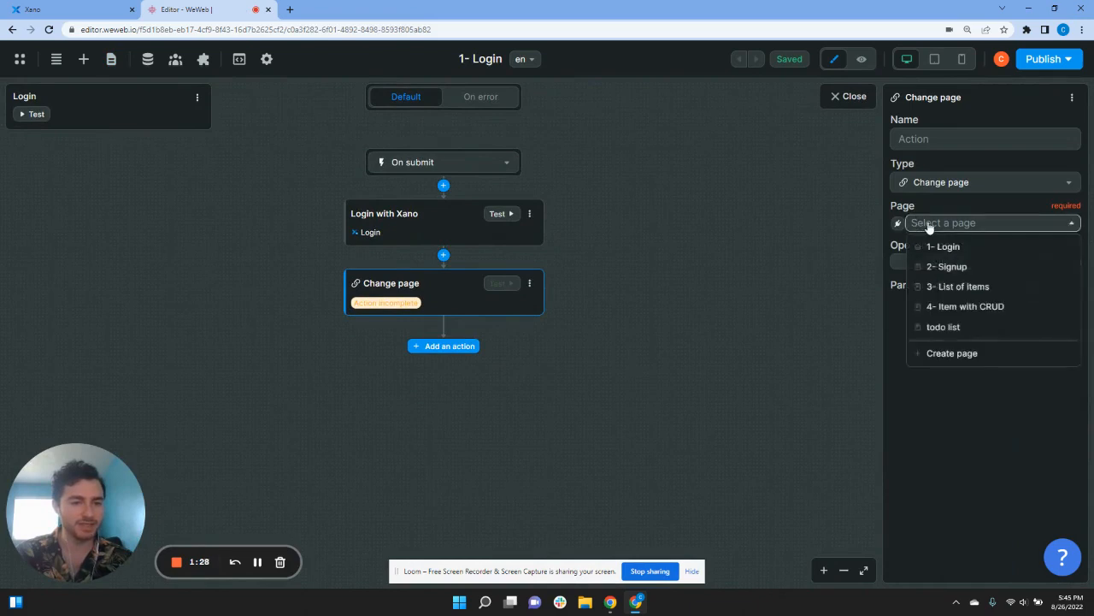
left_click(949, 327)
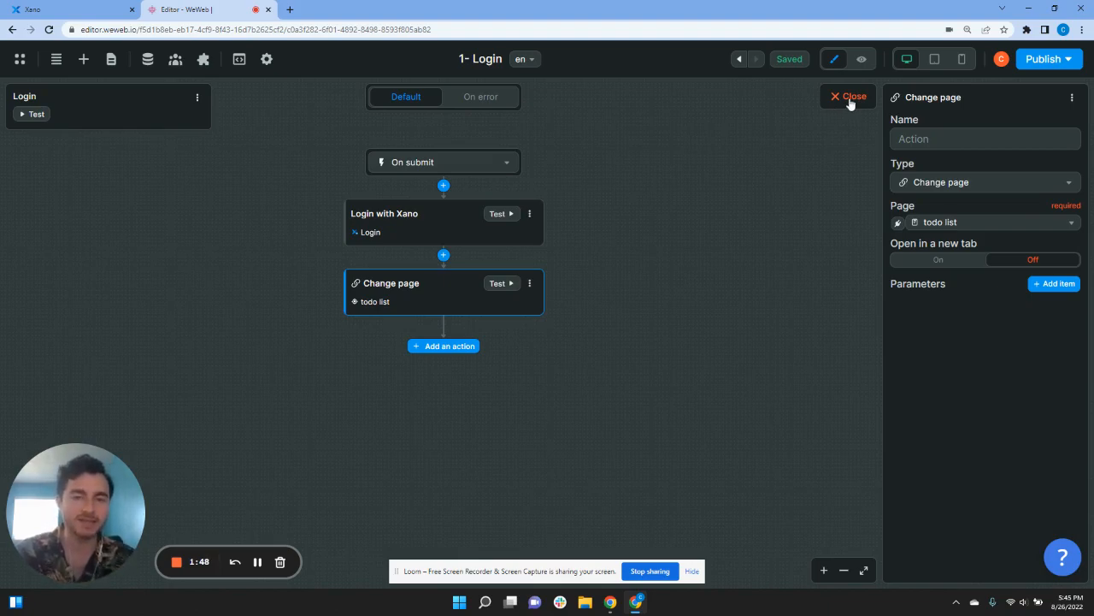
left_click(849, 96)
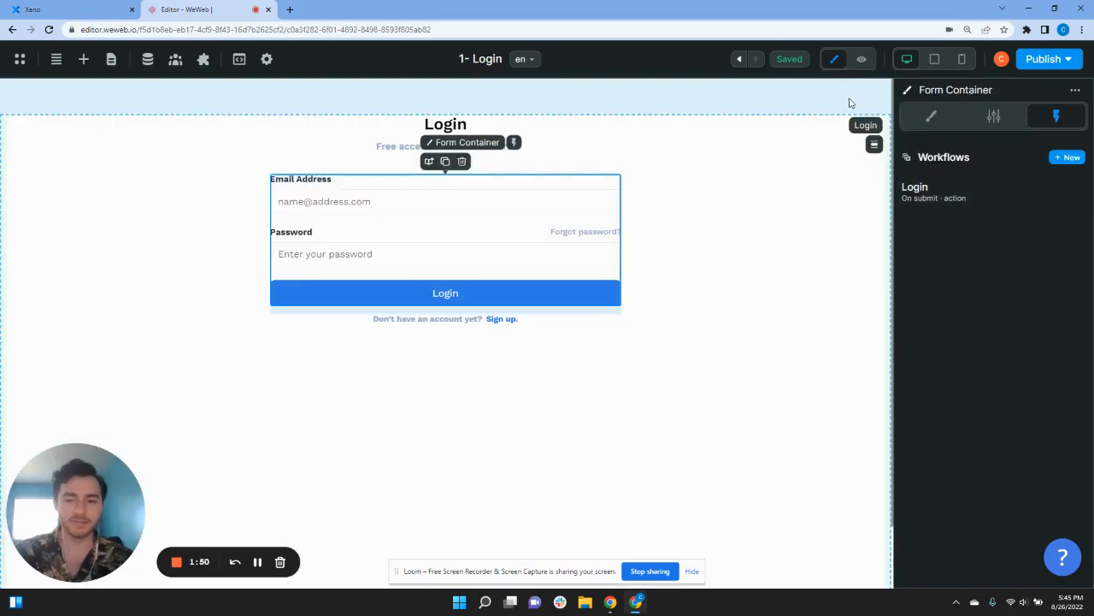
Step: Switch to the 2- Signup page and select its sign-up form container
left_click(111, 59)
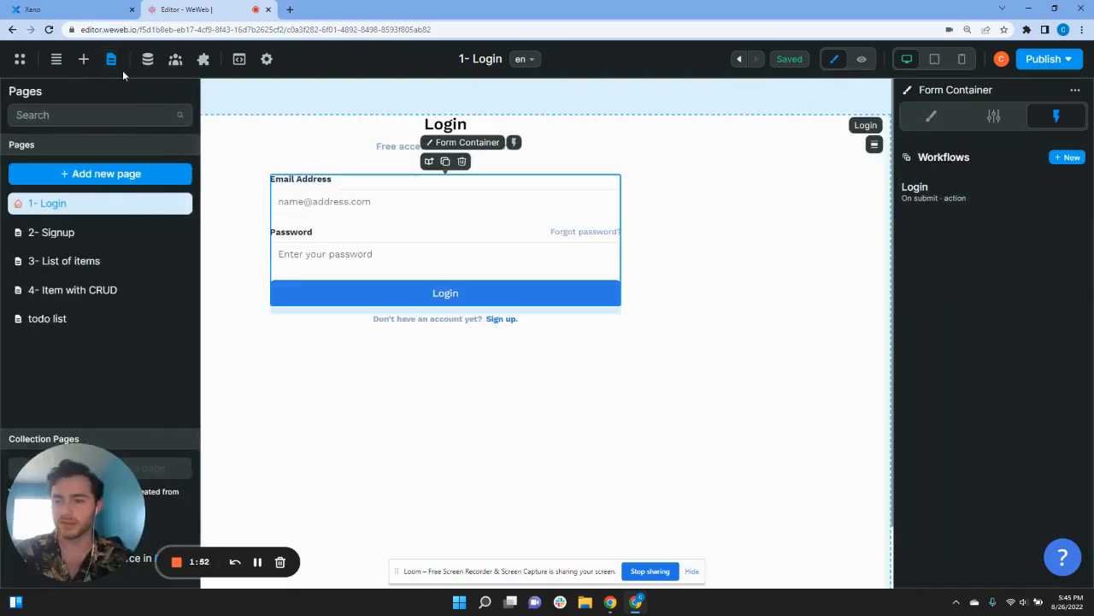
left_click(98, 235)
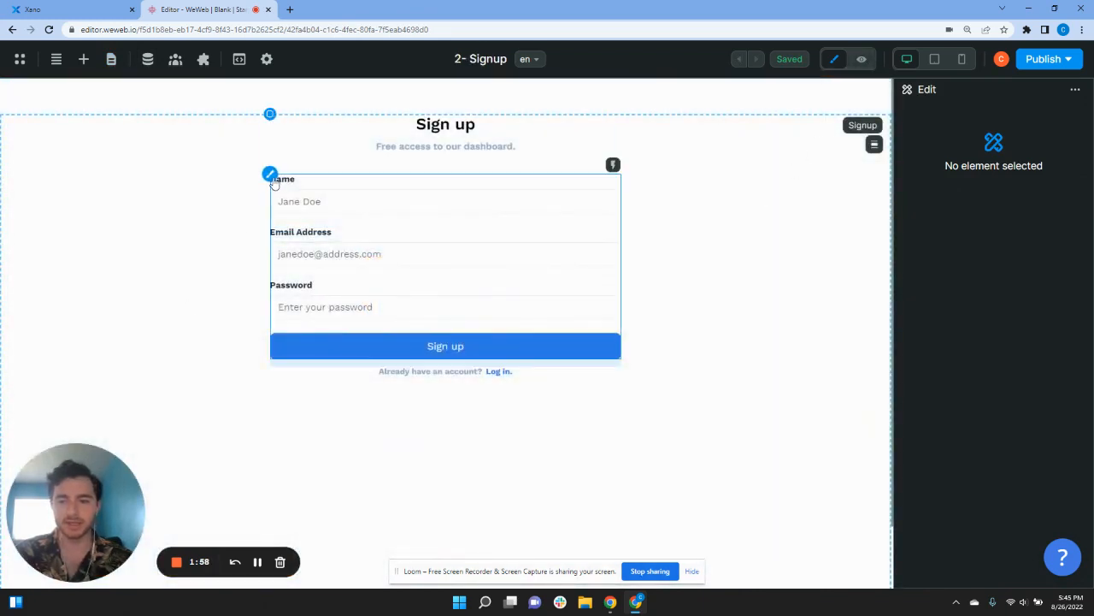
left_click(269, 176)
Step: Rename the sign-up form's submit workflow to 'Signup'
left_click(935, 205)
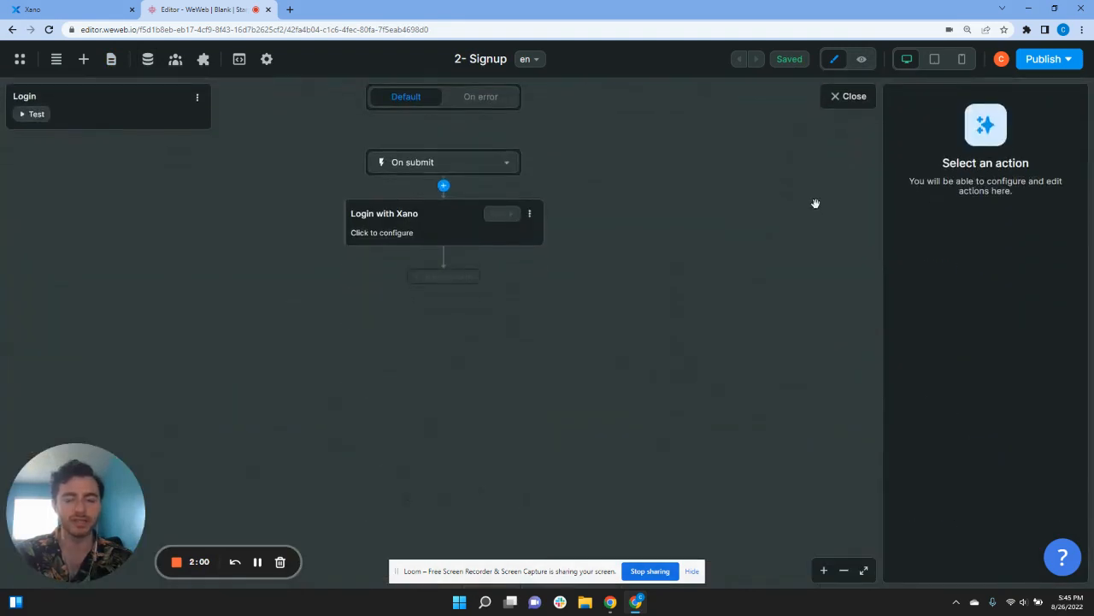
left_click(198, 99)
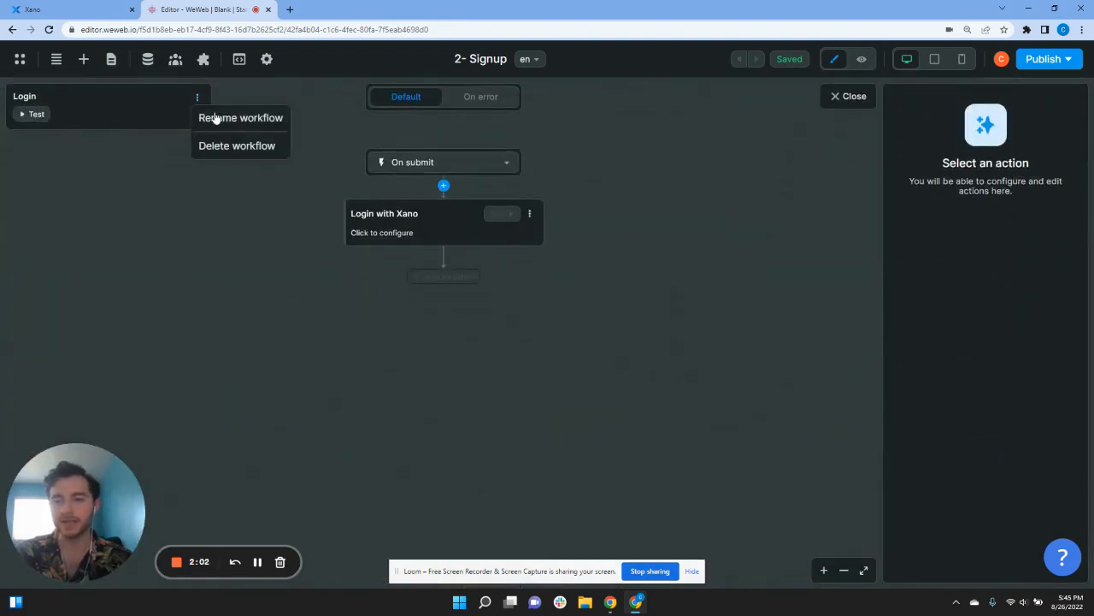
left_click(236, 117)
left_click_drag(935, 135, 868, 135)
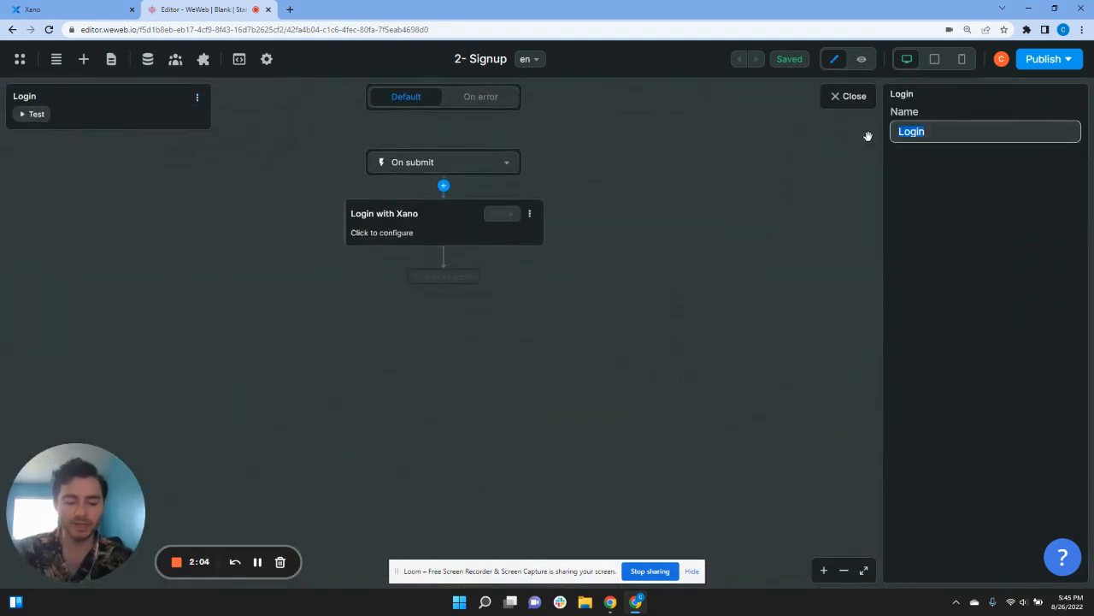
type("Signup")
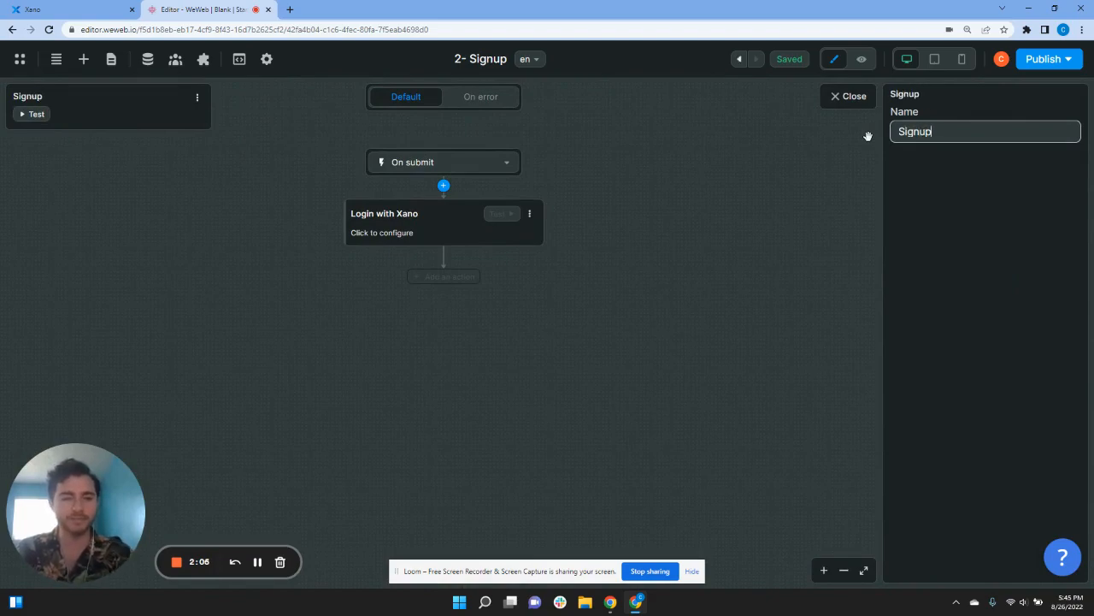
left_click(816, 184)
Step: Rename the action to 'Signup to Xano' and make it a Xano Sign Up
left_click(417, 214)
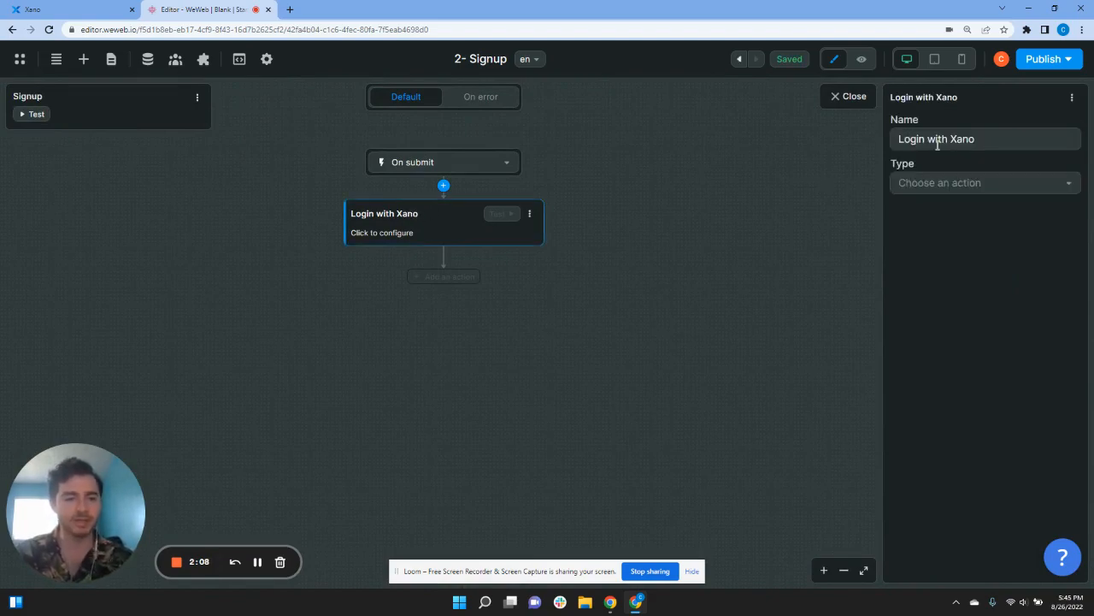
left_click_drag(951, 139, 855, 142)
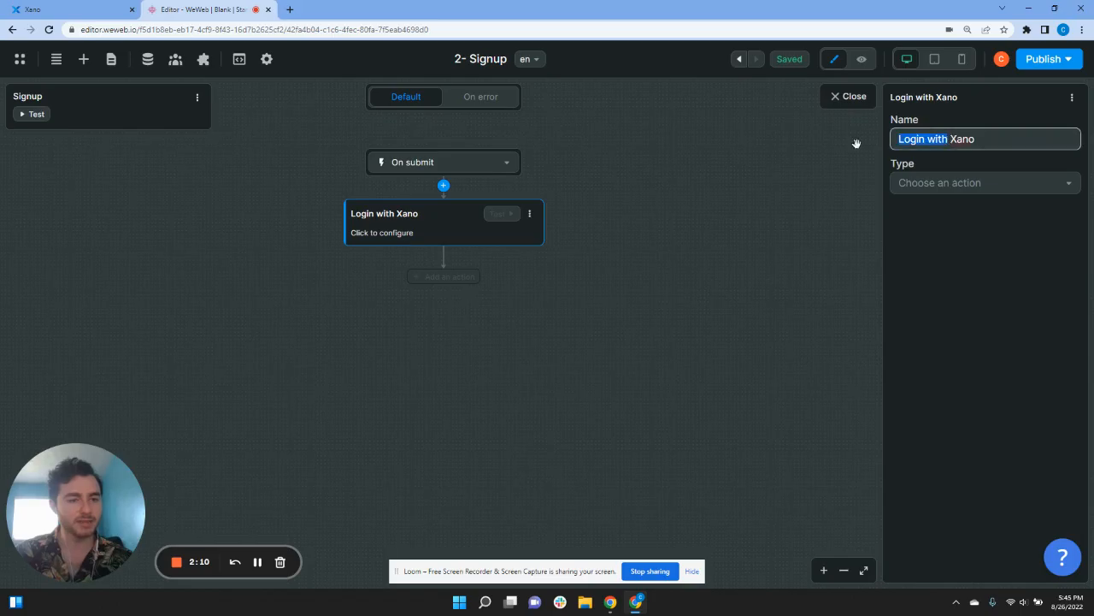
type("Signup")
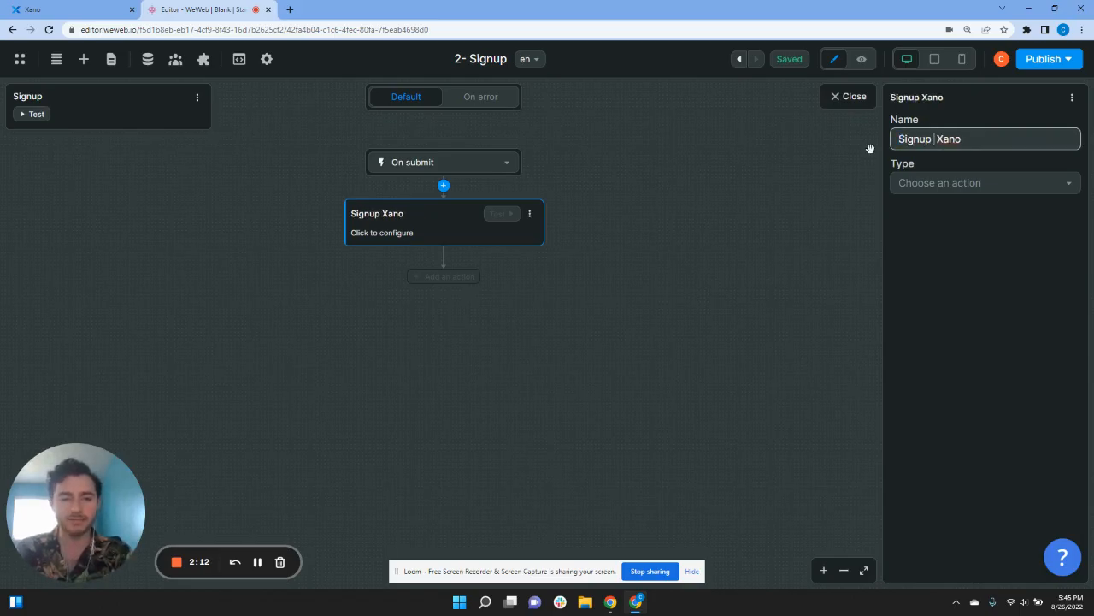
type(" to")
left_click(928, 182)
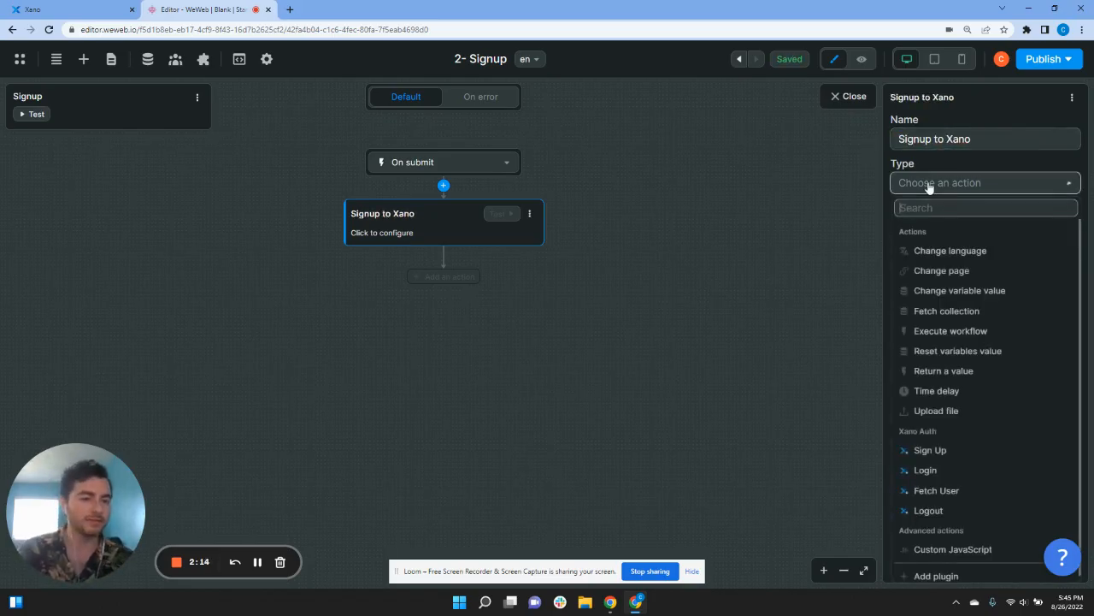
left_click(933, 453)
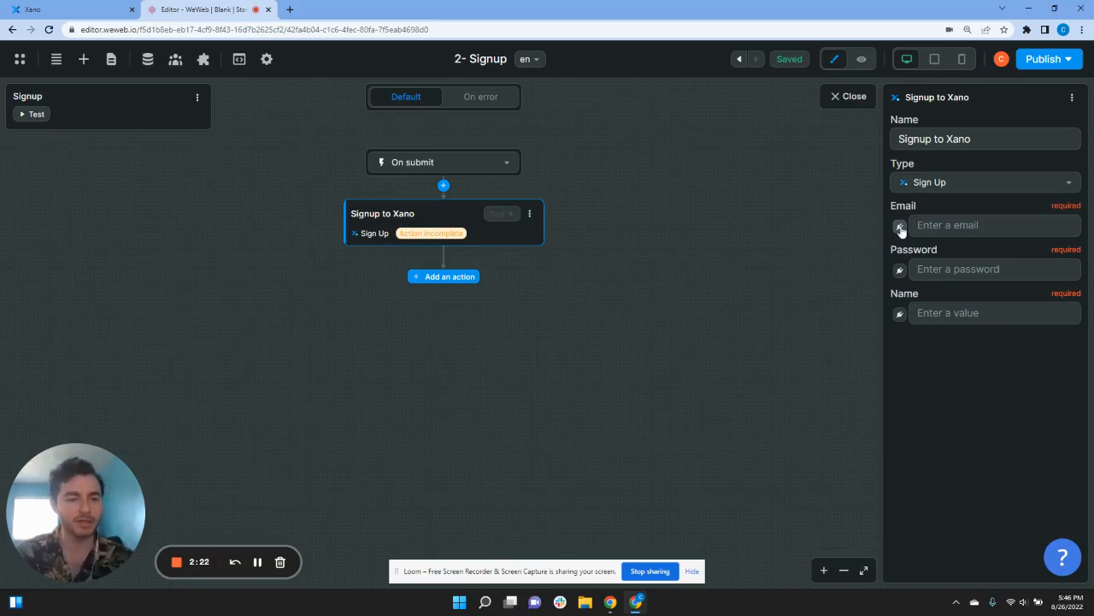
Step: Bind Email, Password and Name to the form's email, password and name values
left_click(901, 228)
left_click(637, 285)
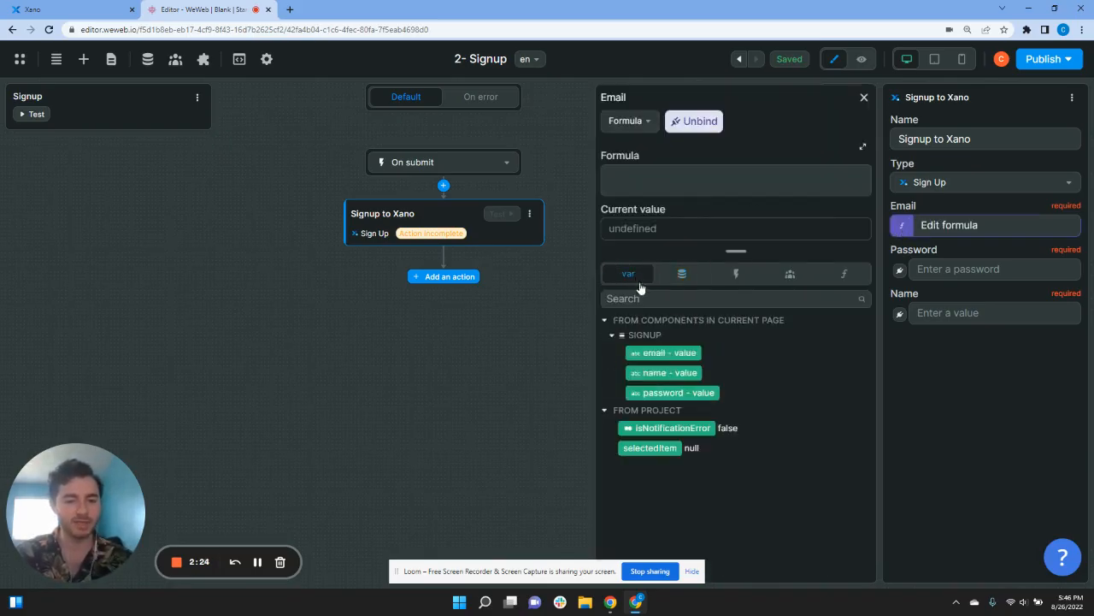
left_click(667, 358)
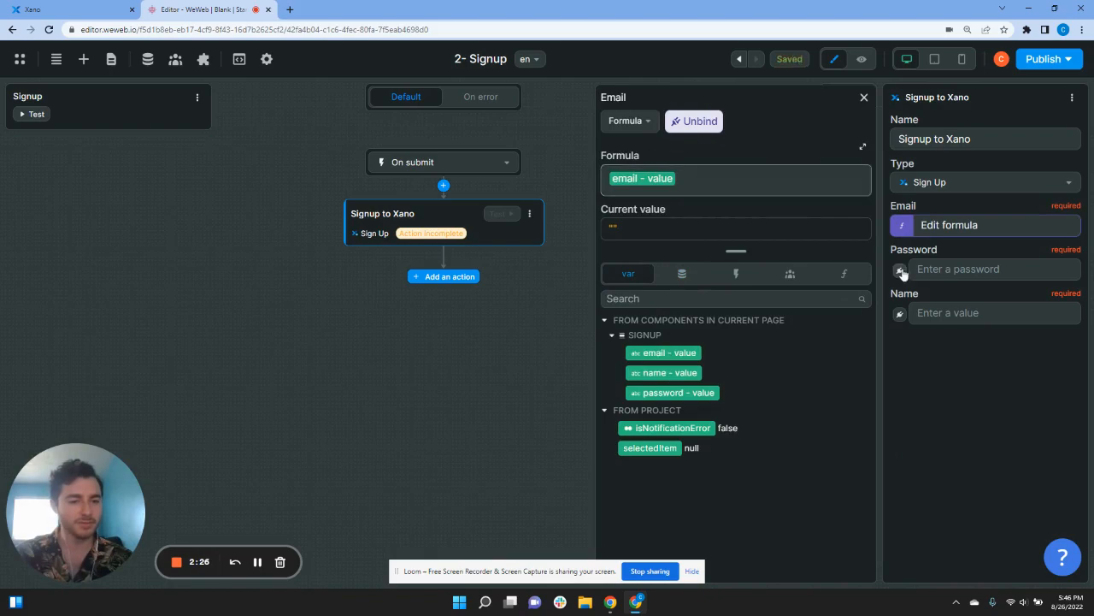
left_click(900, 270)
left_click(637, 274)
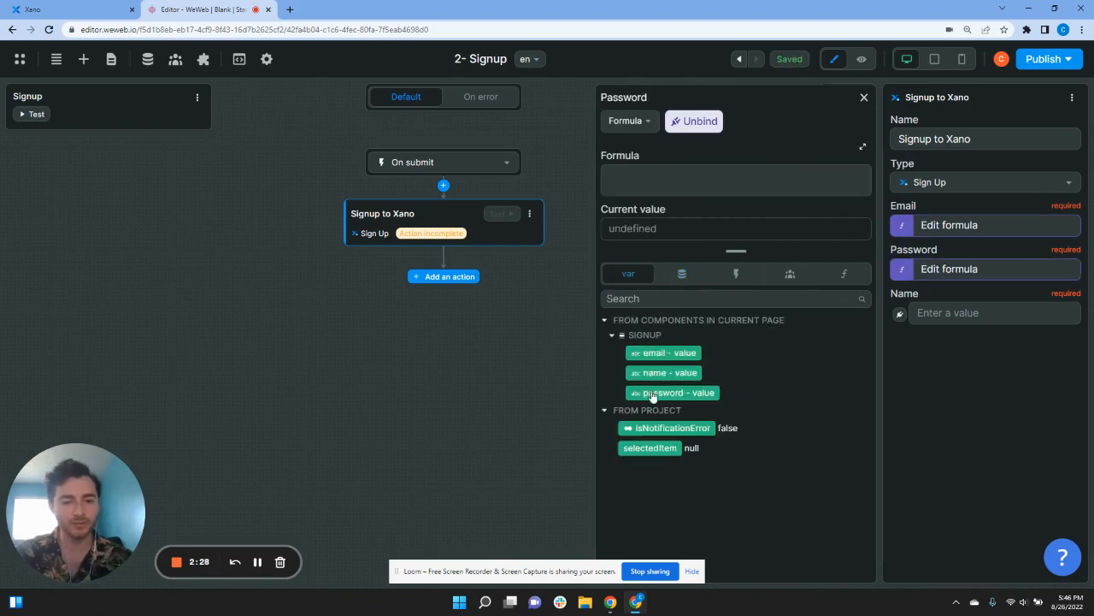
left_click(651, 395)
left_click(901, 316)
left_click(629, 274)
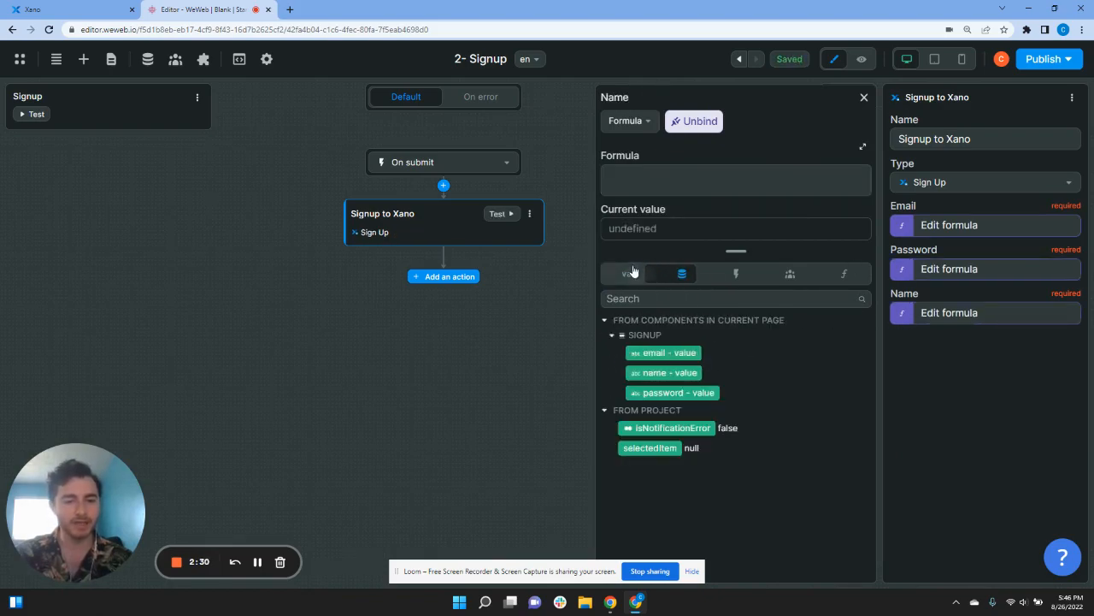
left_click(671, 372)
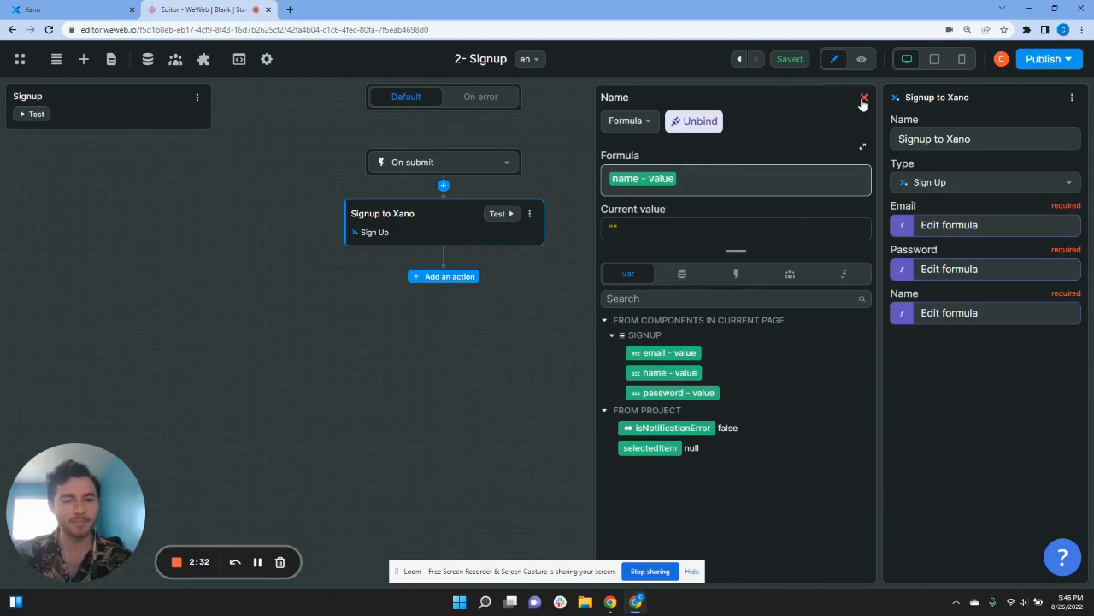
left_click(863, 97)
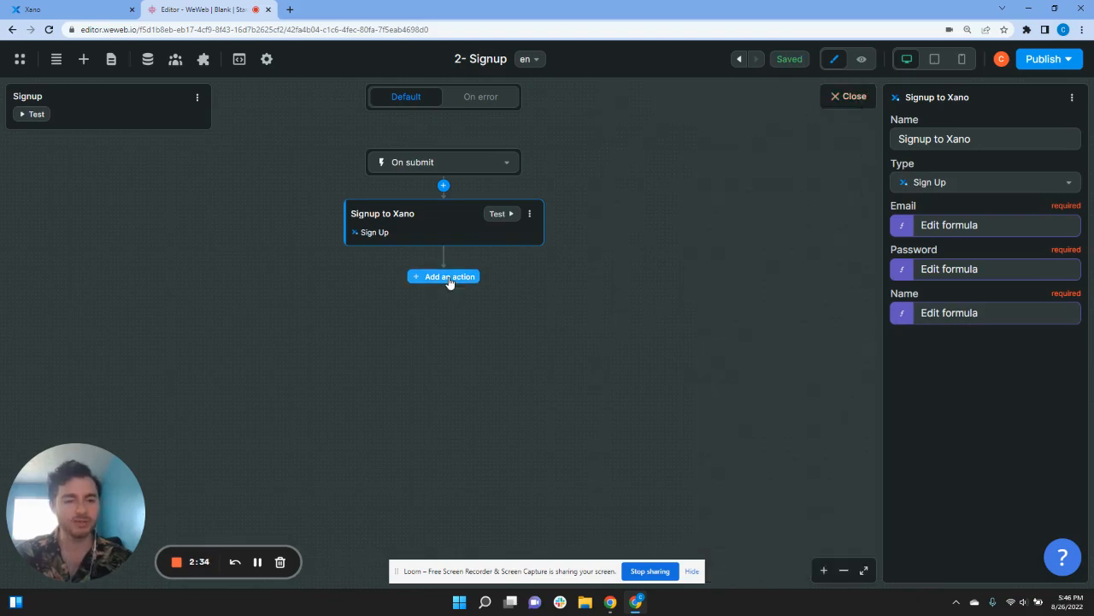
Step: Add a Xano Login step using the signup form's email and password values
left_click(449, 278)
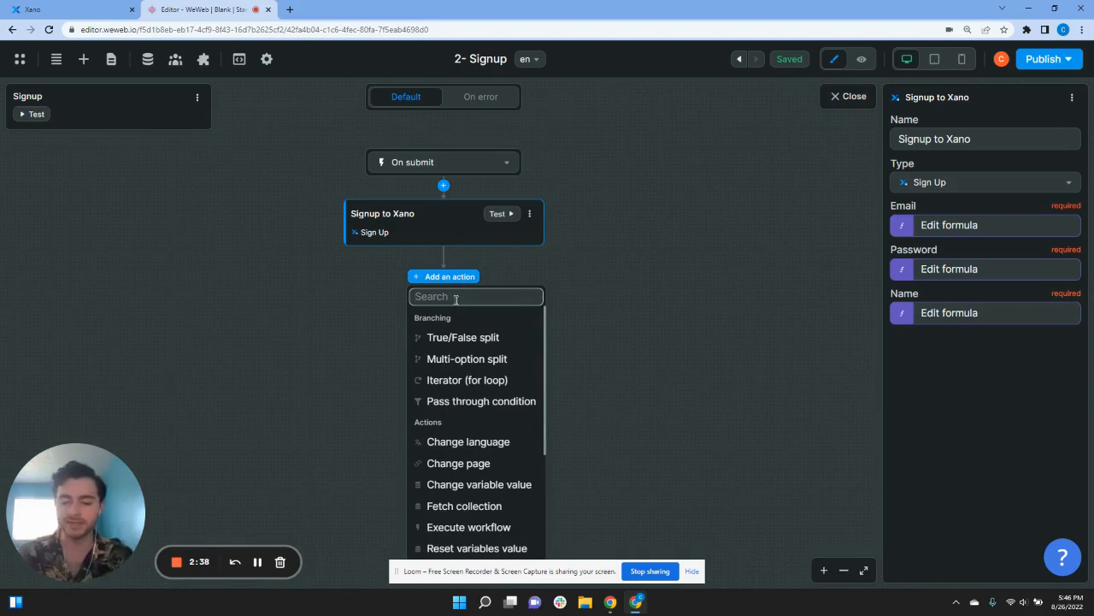
type("log")
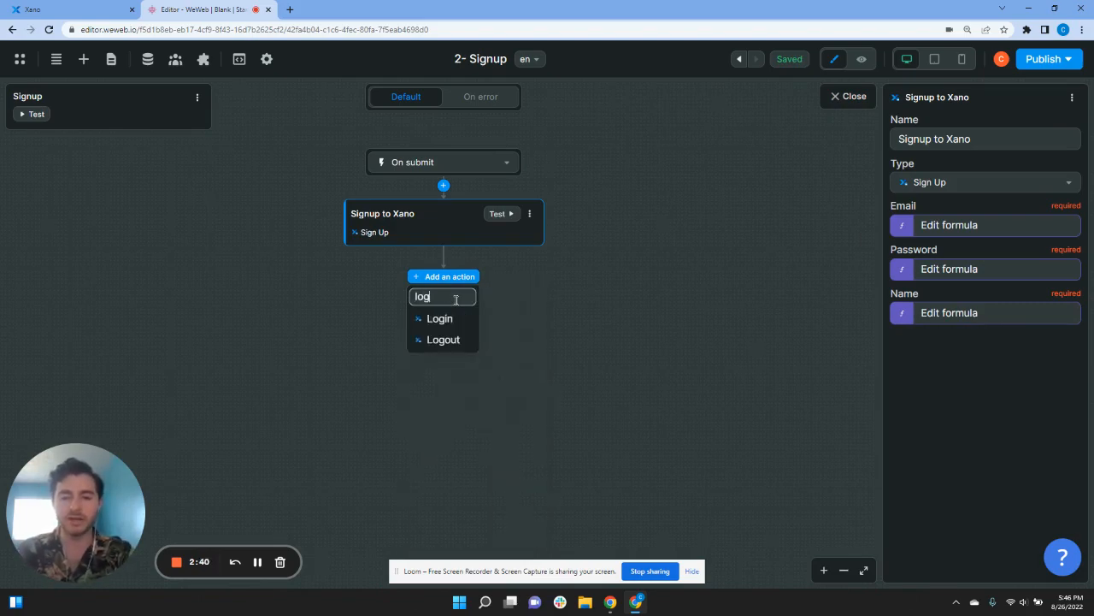
left_click(459, 318)
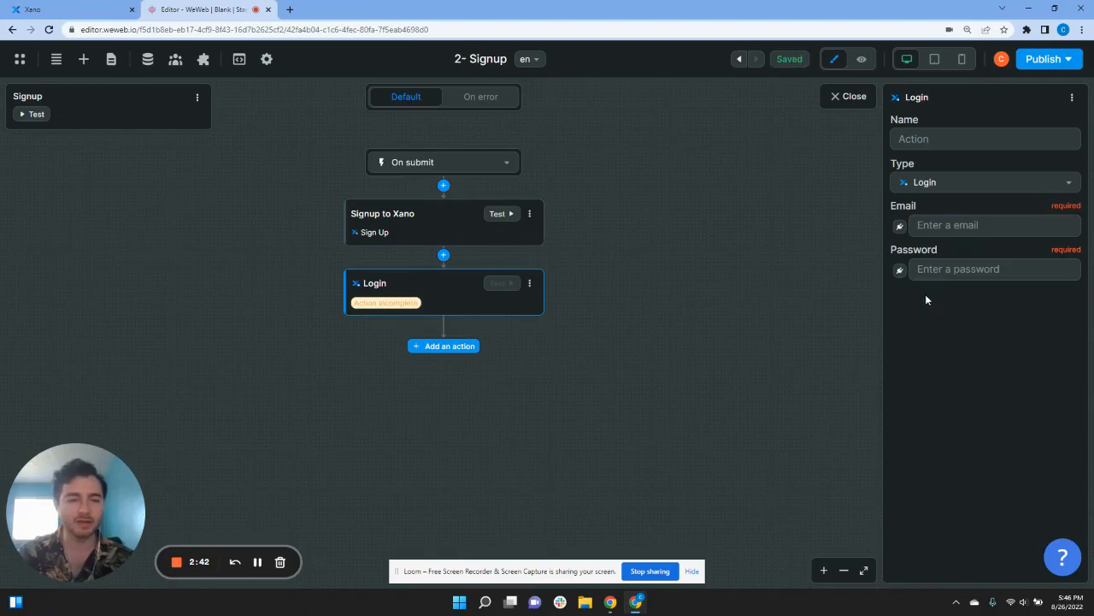
left_click(937, 225)
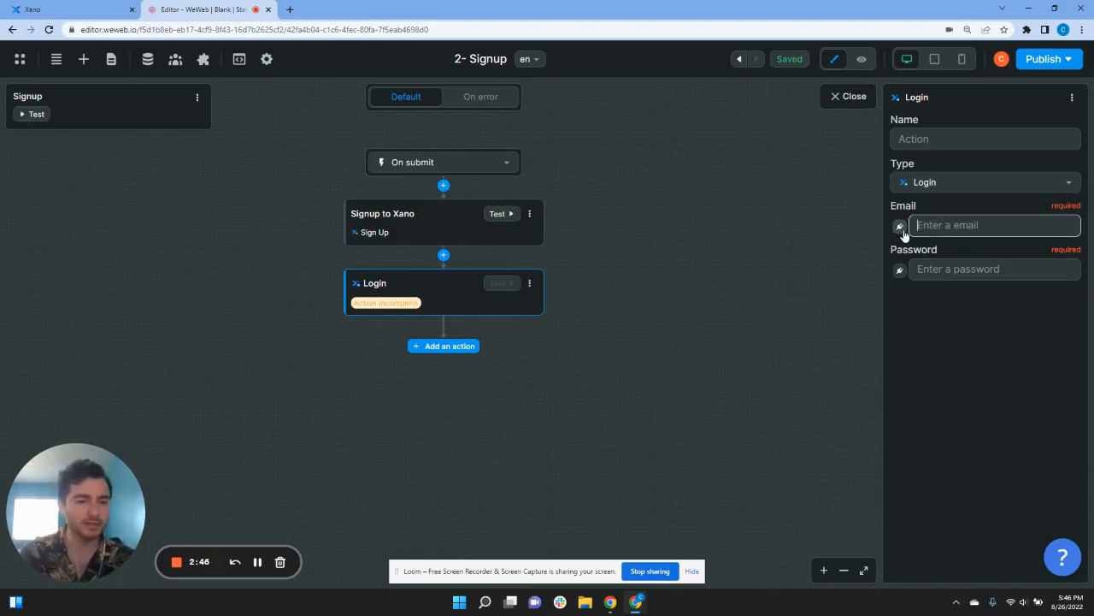
left_click(899, 228)
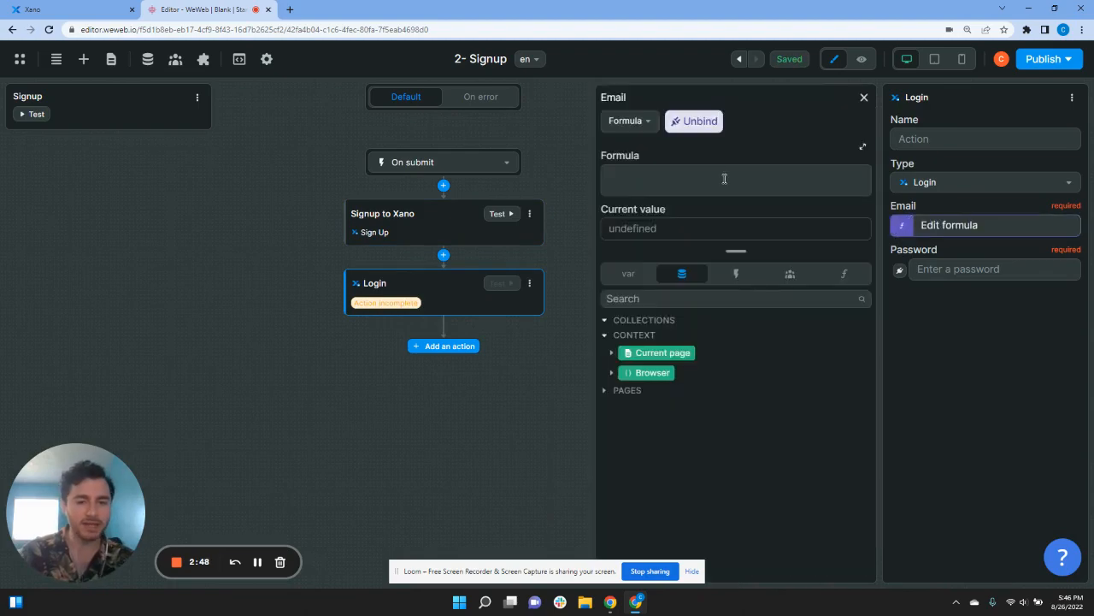
left_click(633, 274)
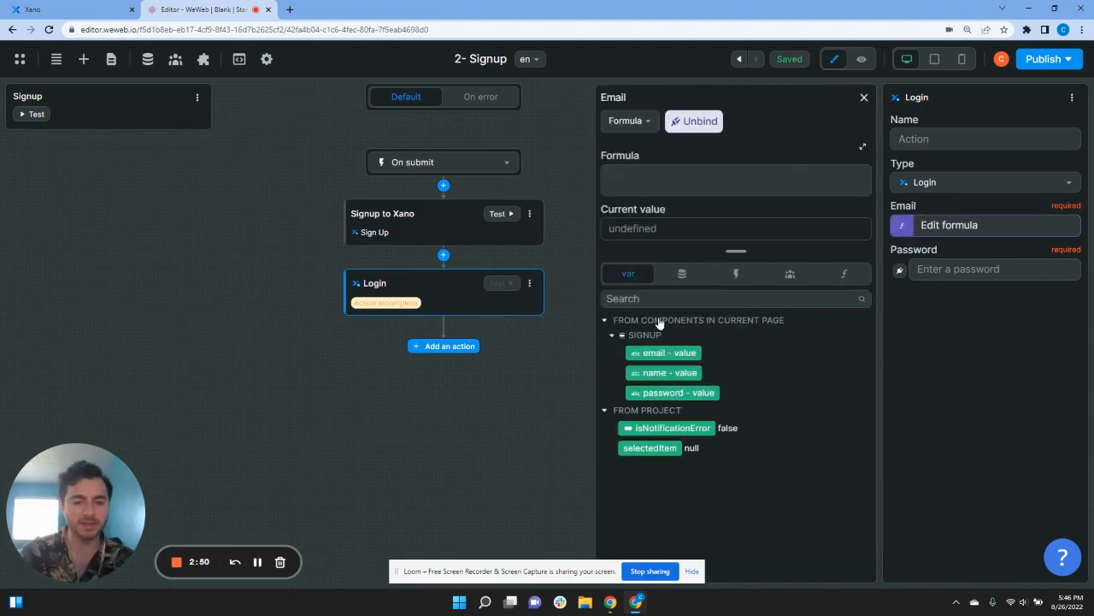
left_click(689, 352)
left_click(900, 268)
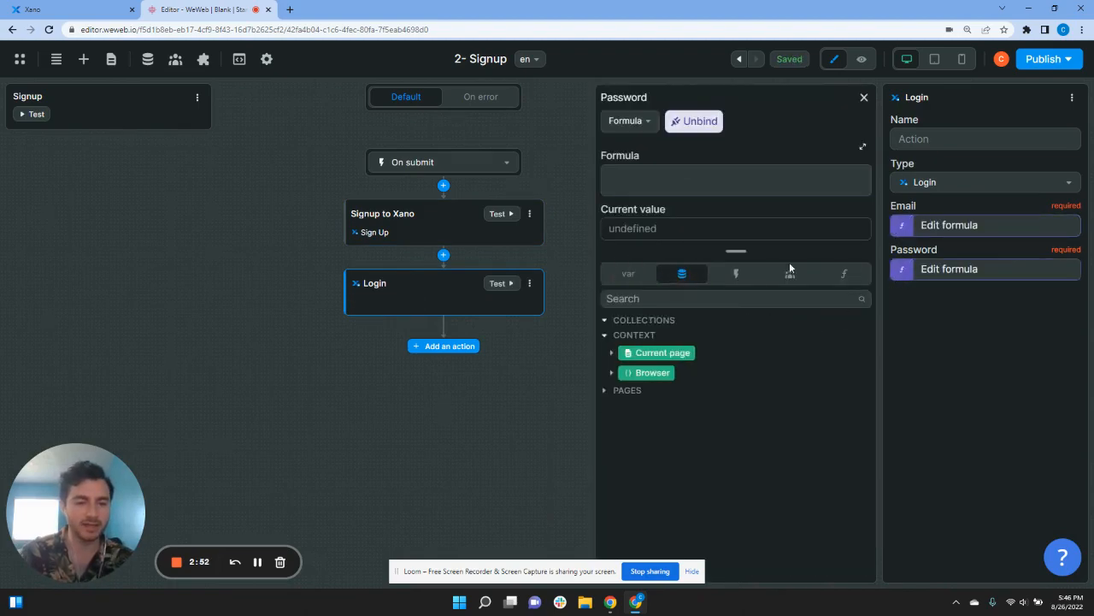
left_click(624, 274)
left_click(675, 392)
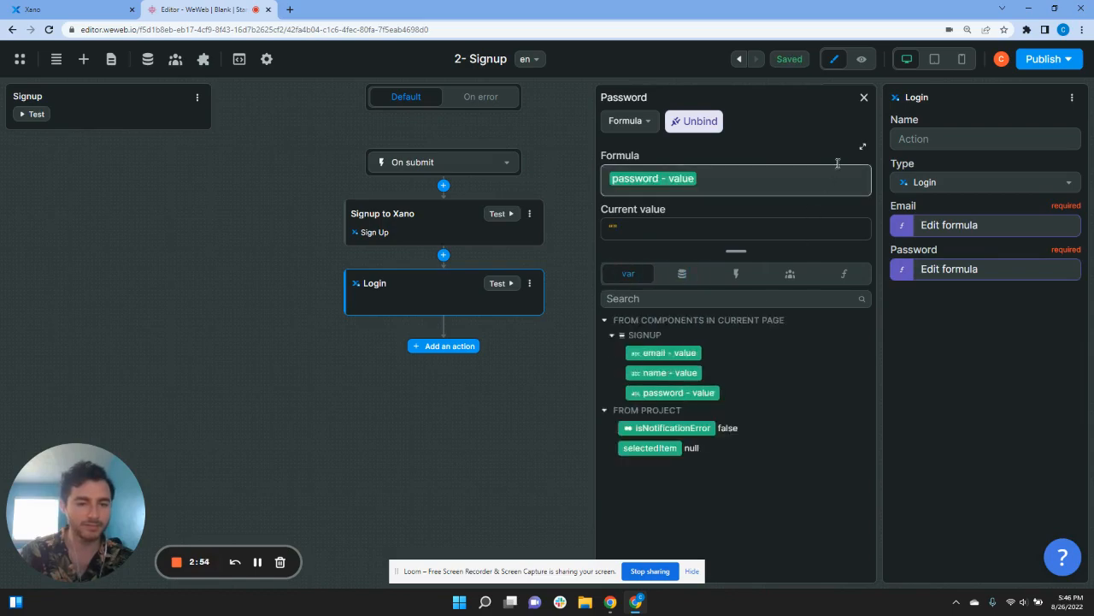
left_click(864, 96)
Step: Add a Change page action that navigates to the todo list page
left_click(447, 347)
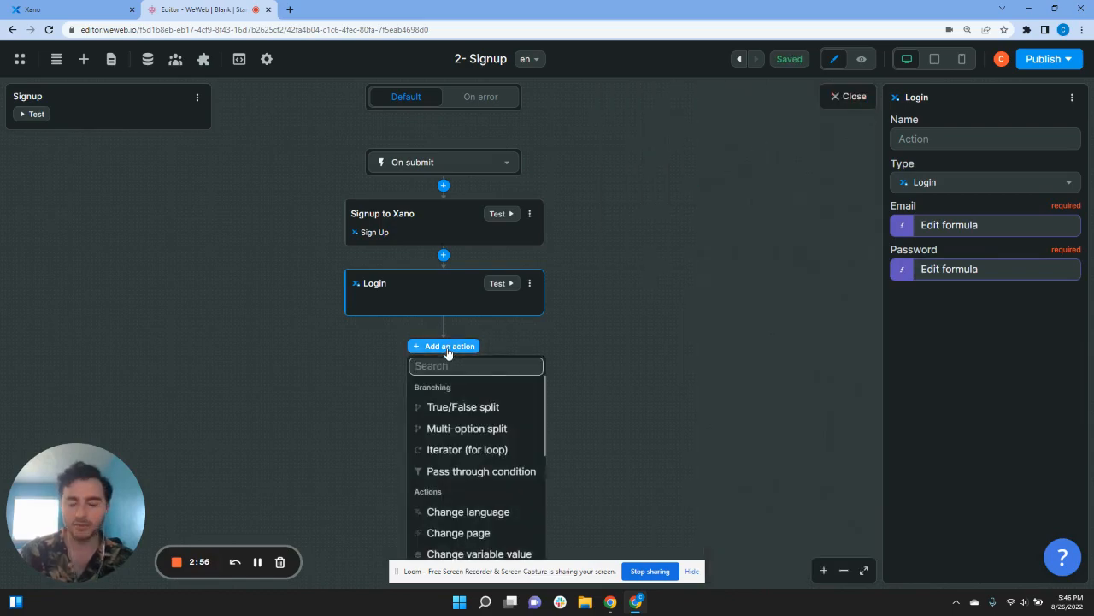
type("change")
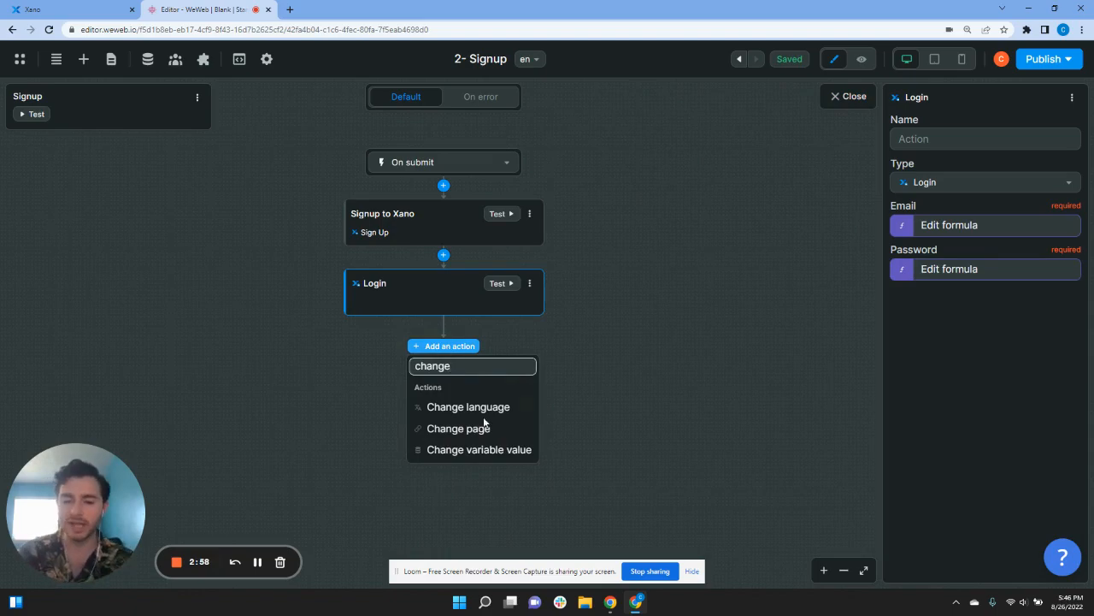
left_click(484, 436)
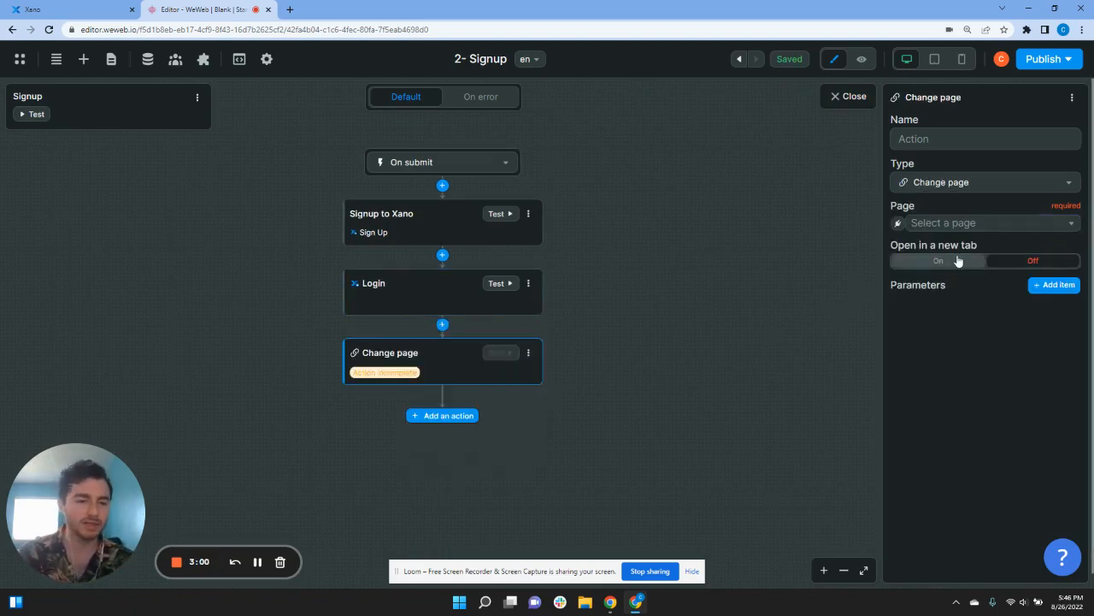
left_click(955, 224)
left_click(944, 326)
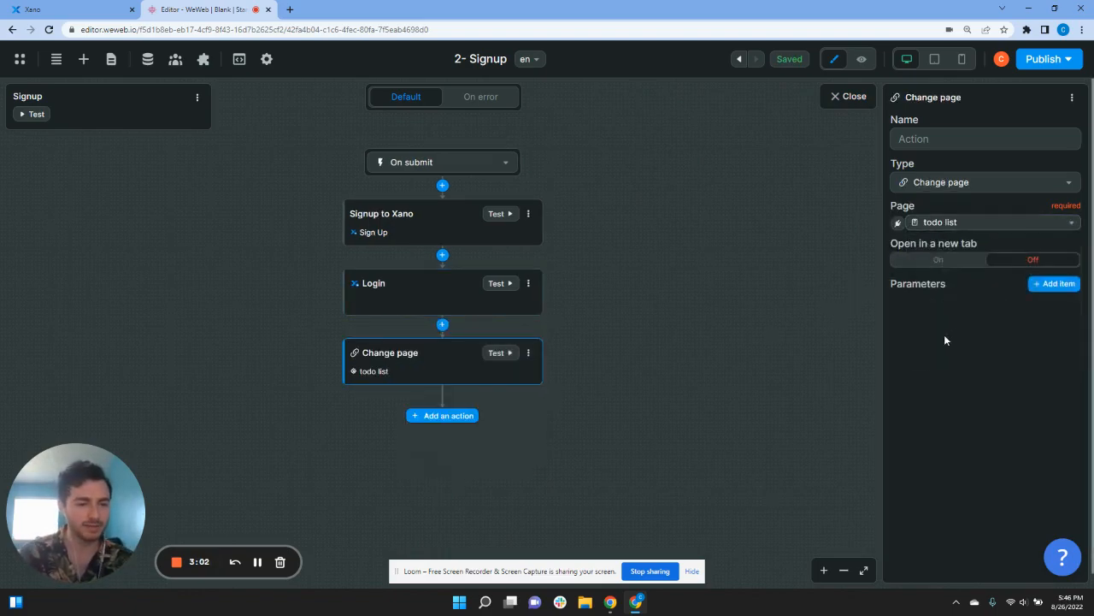
Step: Close the Signup workflow, preview the 2- Signup page, and show the project pages list
left_click(807, 130)
left_click(836, 100)
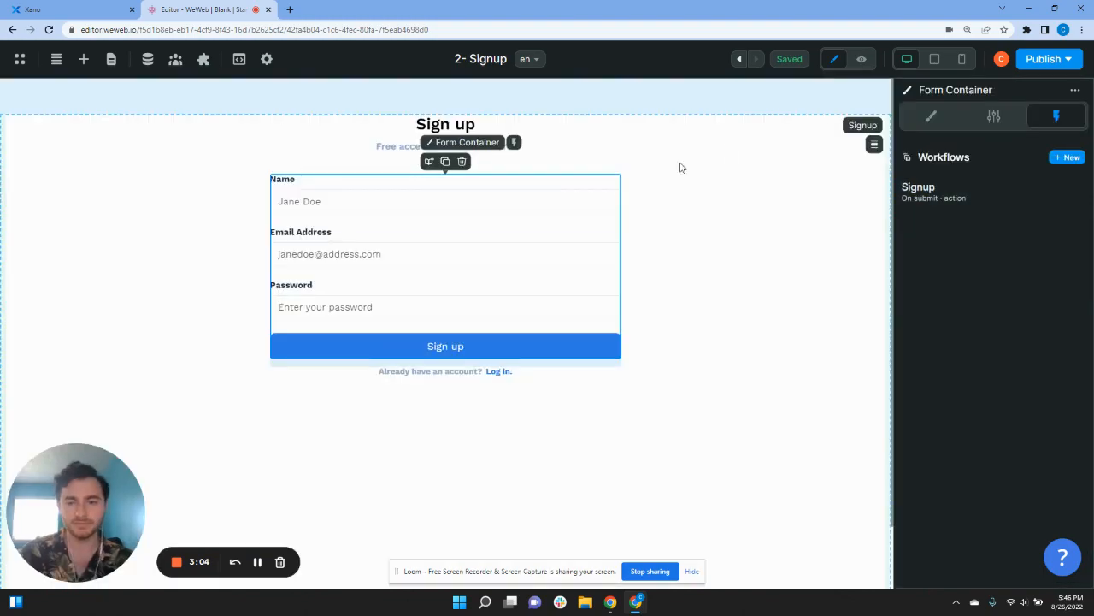
left_click(863, 60)
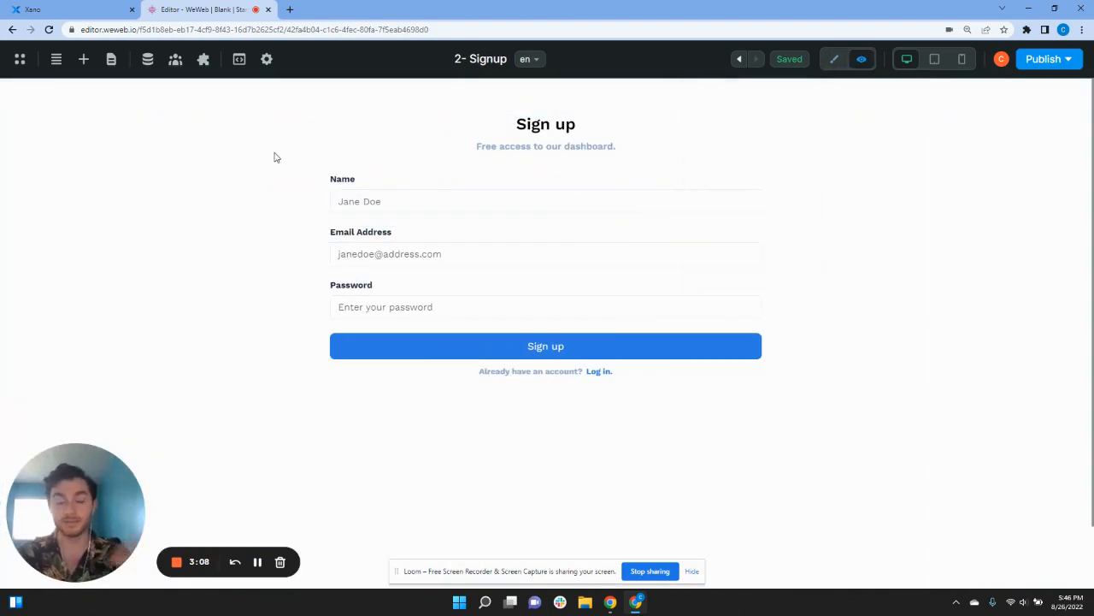
left_click(111, 59)
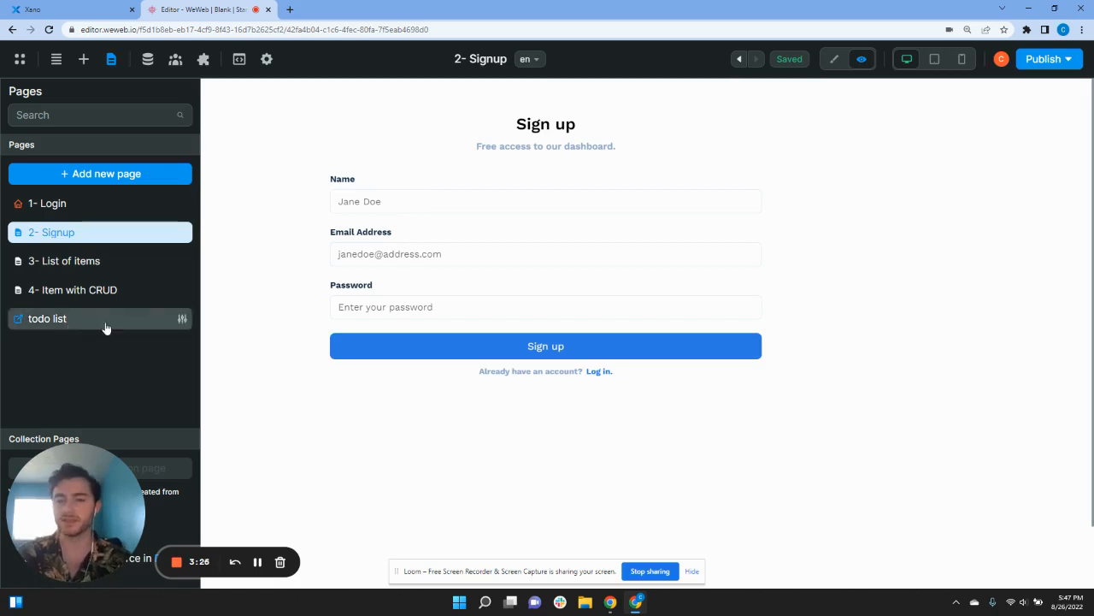
Step: Log in on the 1- Login page with the saved email and password, dismissing the browser's password prompts
left_click(87, 208)
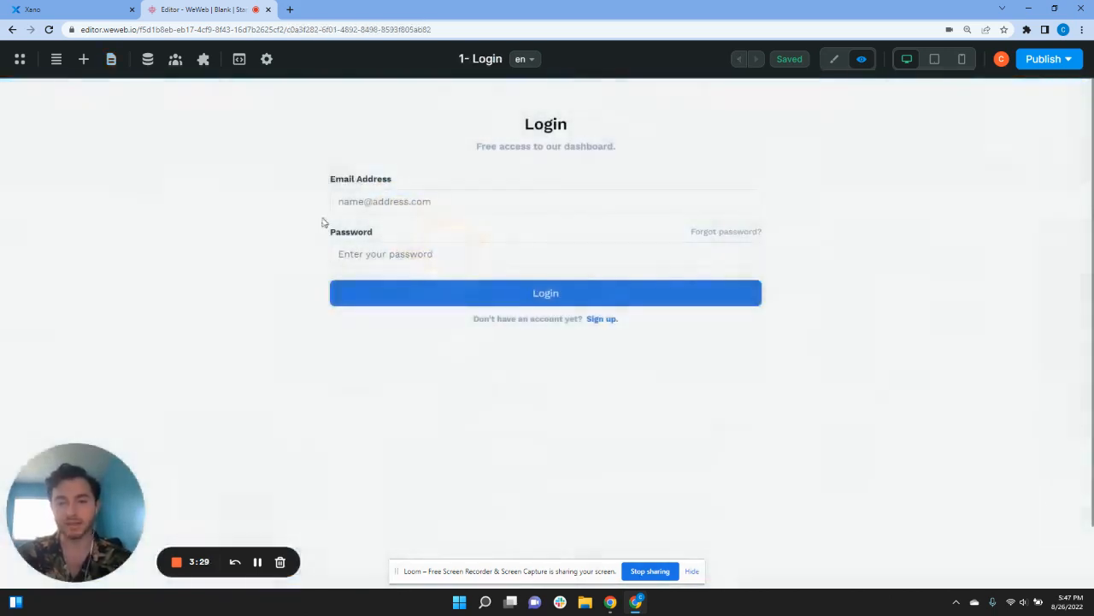
left_click(496, 201)
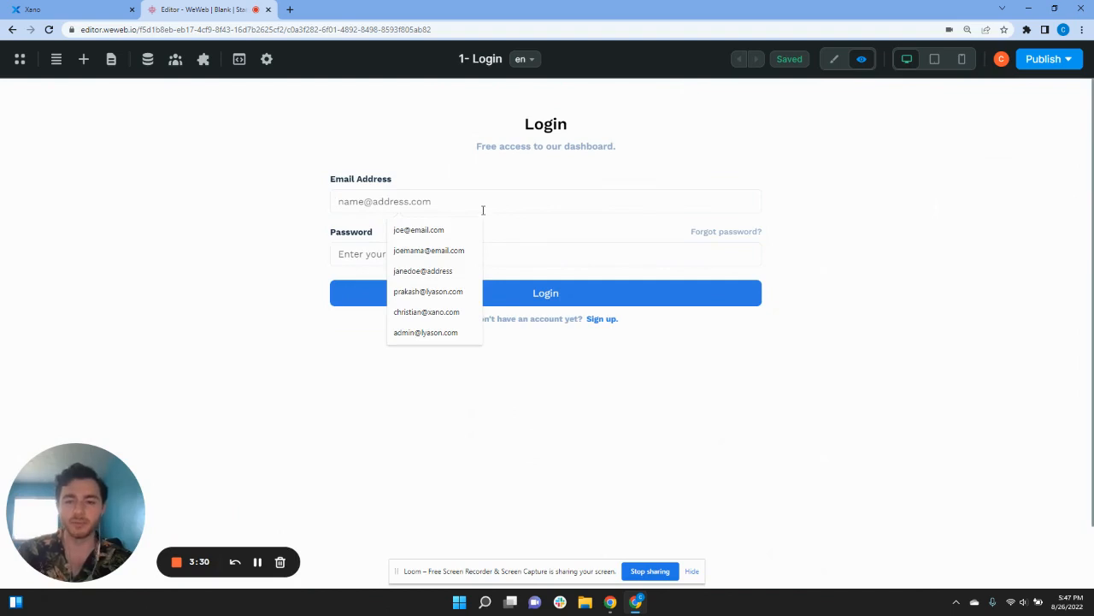
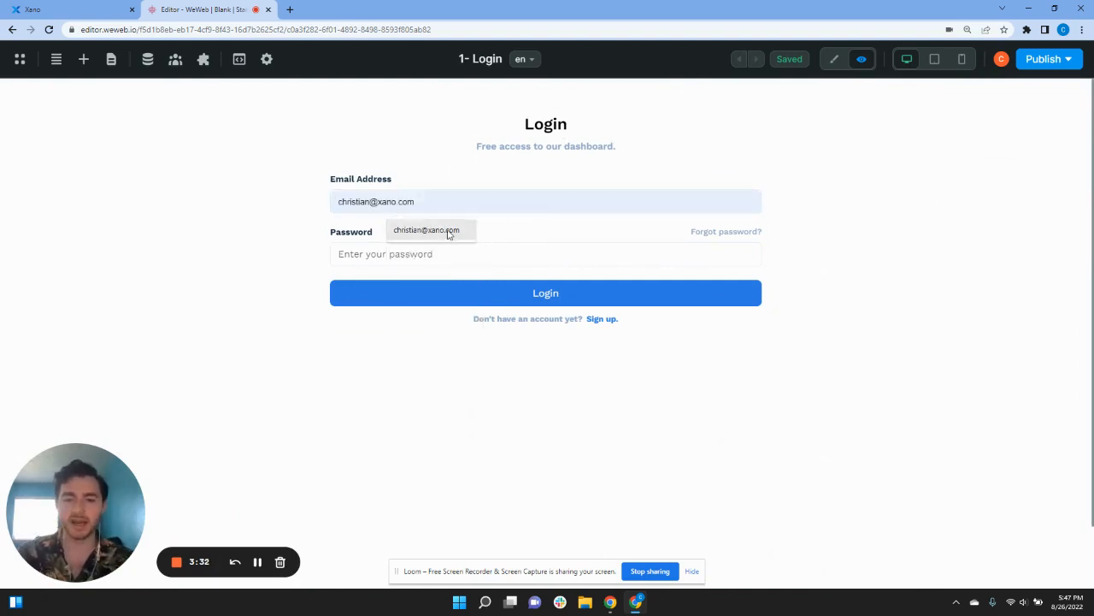
left_click(446, 231)
left_click(444, 253)
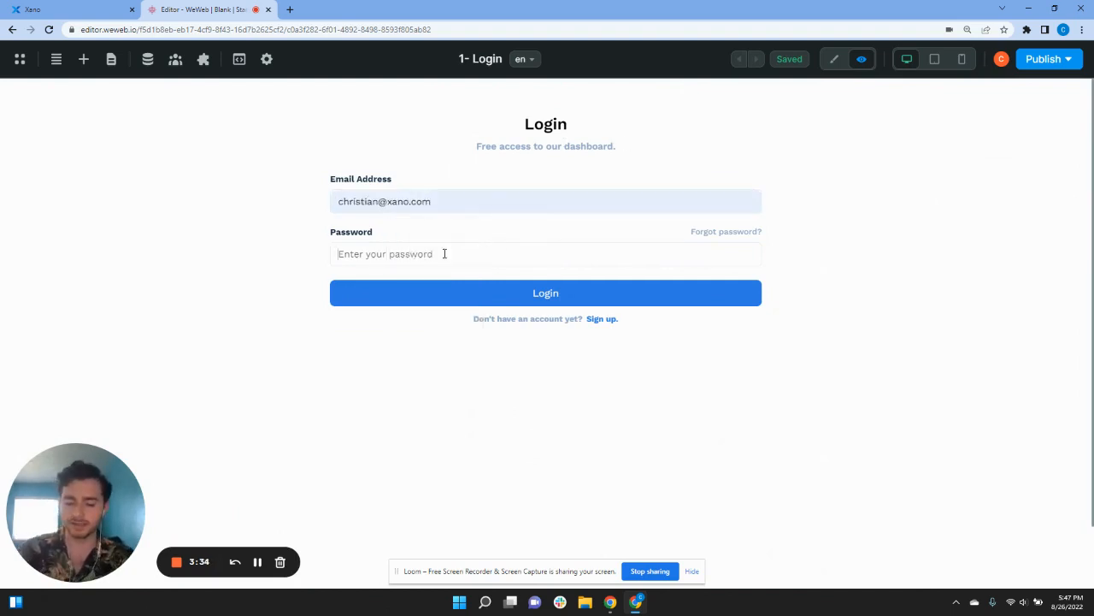
type("p")
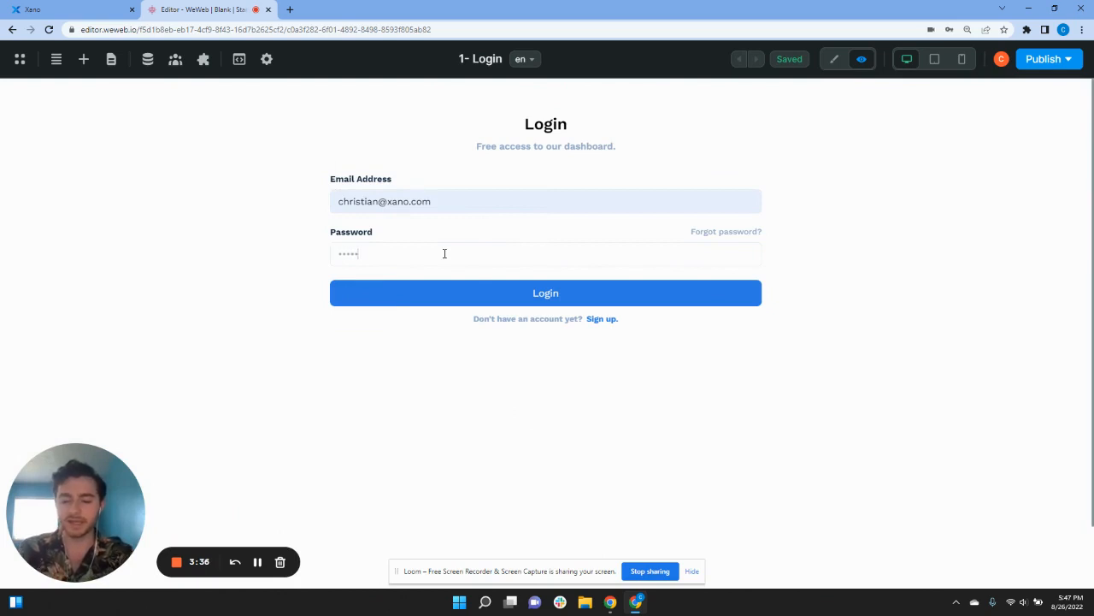
left_click(536, 295)
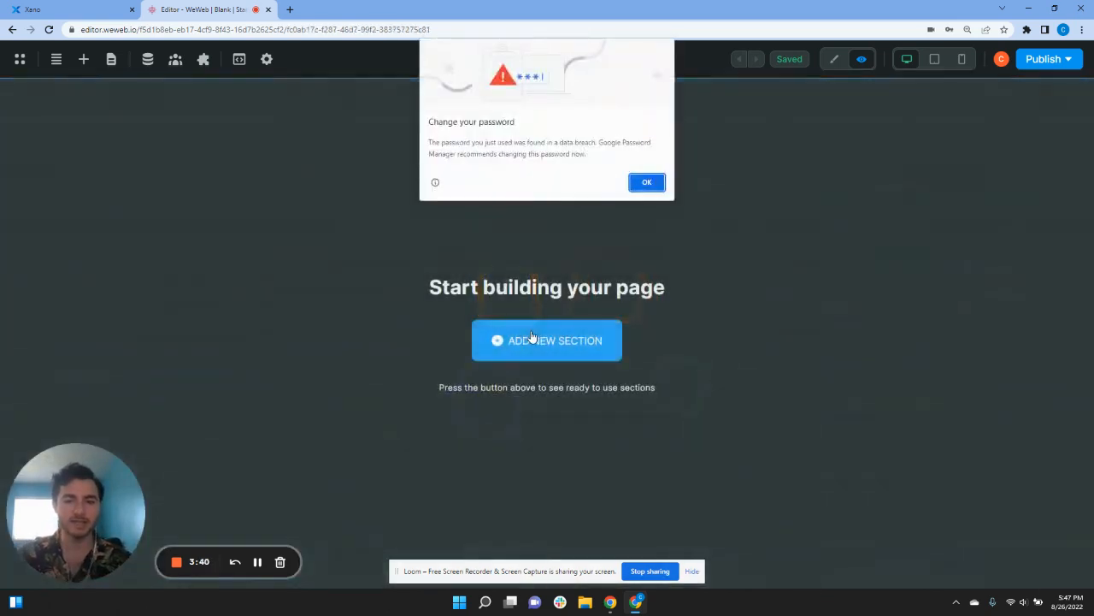
left_click(643, 186)
left_click(985, 190)
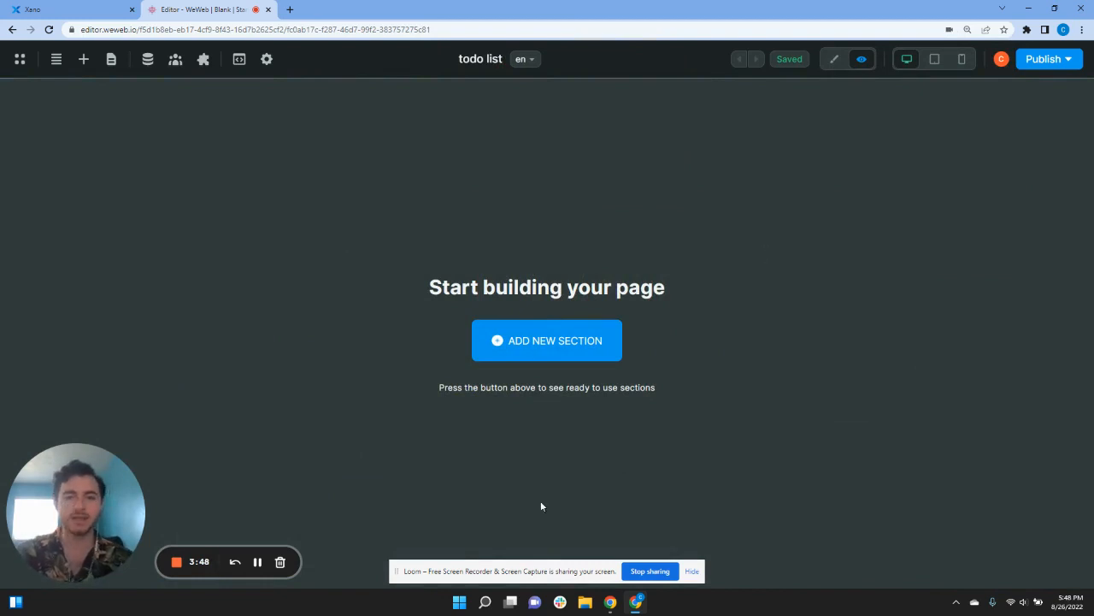
Step: Delete the 3- List of items and 4- Item with CRUD pages from the Pages list, confirming each
left_click(111, 60)
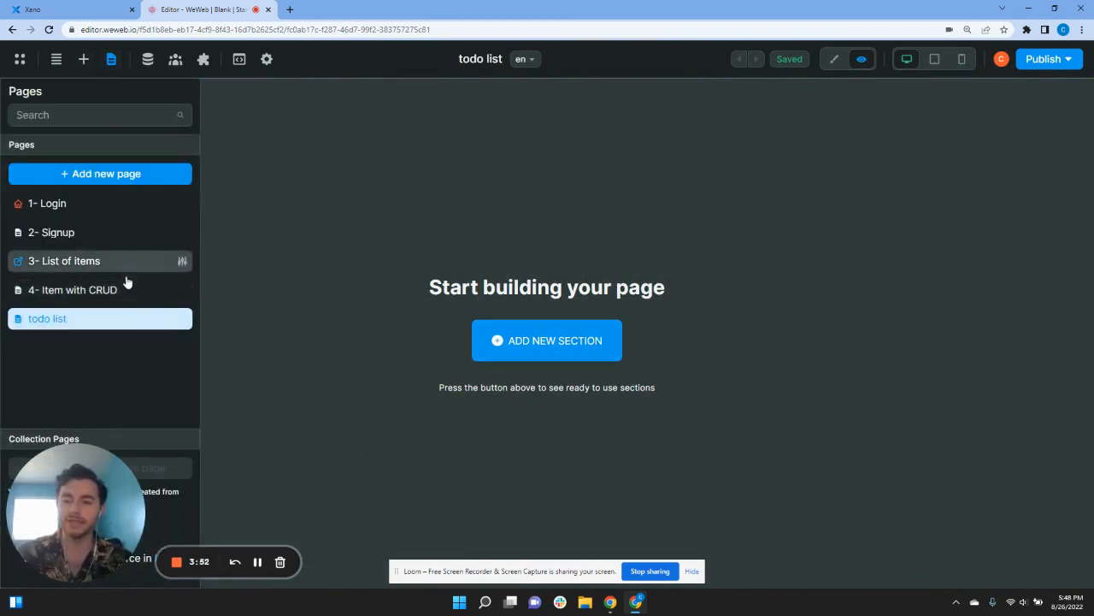
left_click(181, 261)
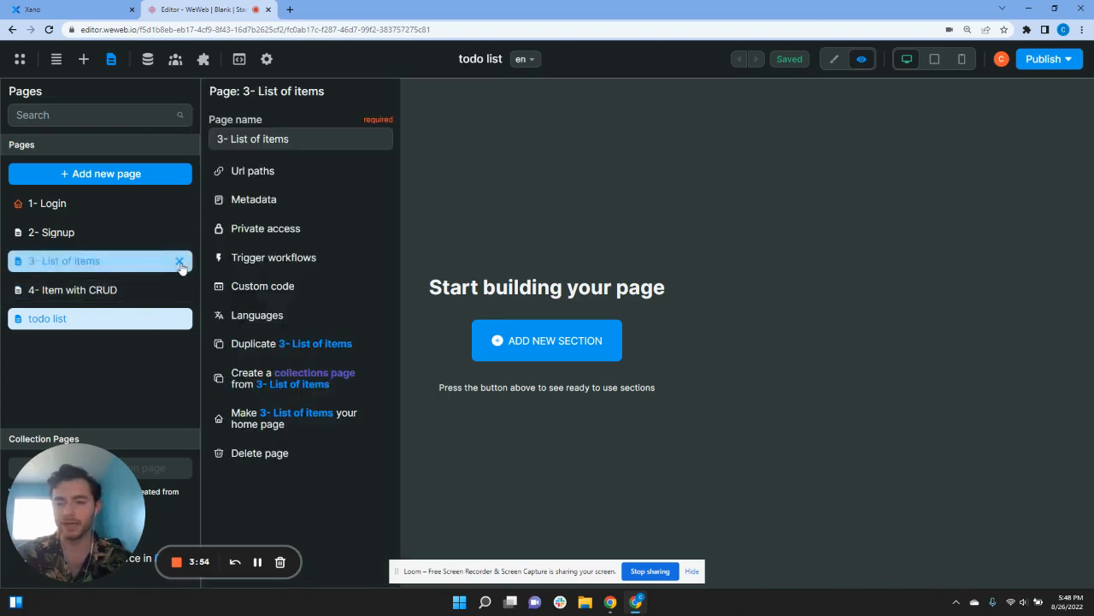
left_click(265, 455)
left_click(561, 171)
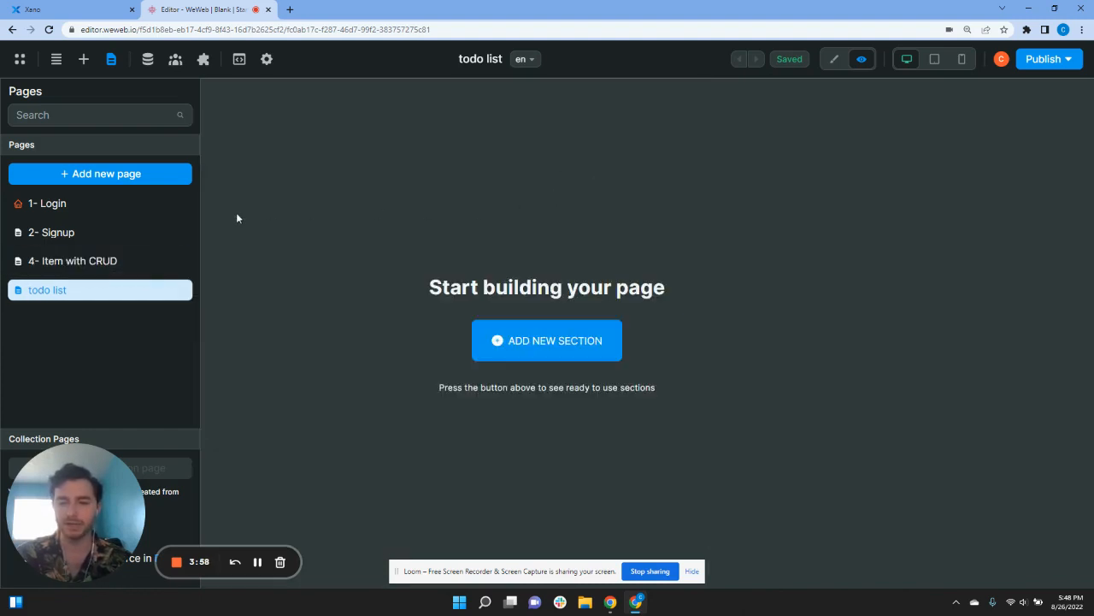
left_click(179, 260)
left_click(308, 455)
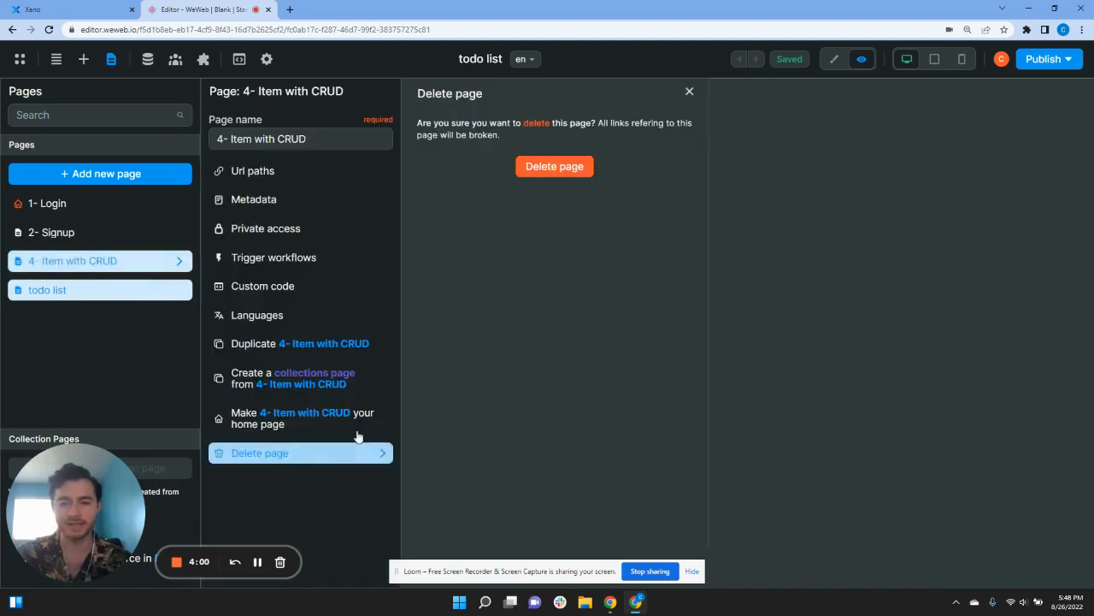
left_click(554, 168)
left_click(446, 204)
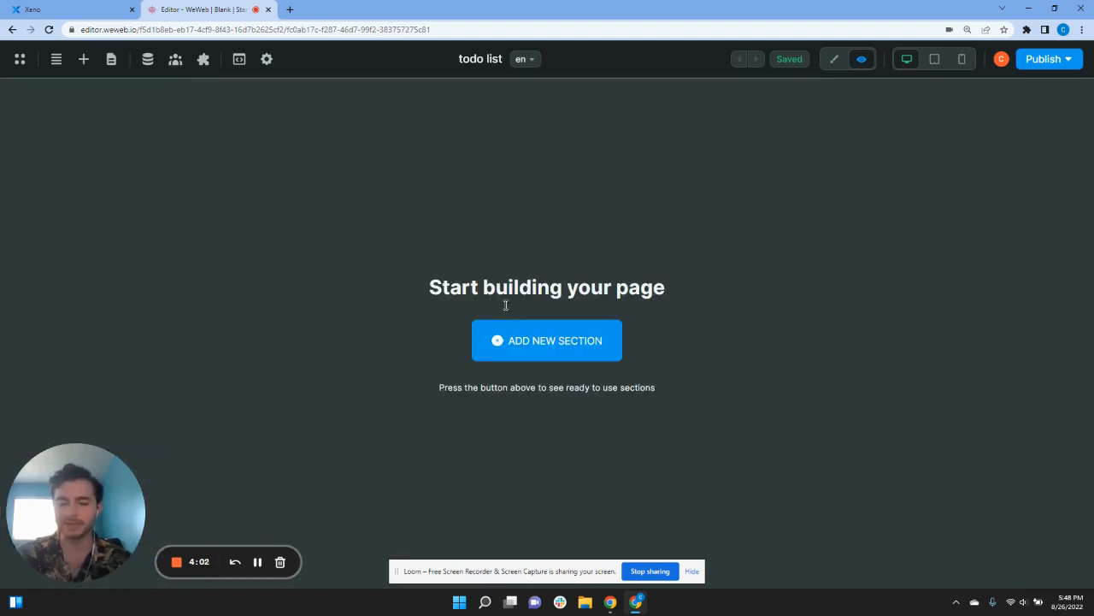
left_click(524, 342)
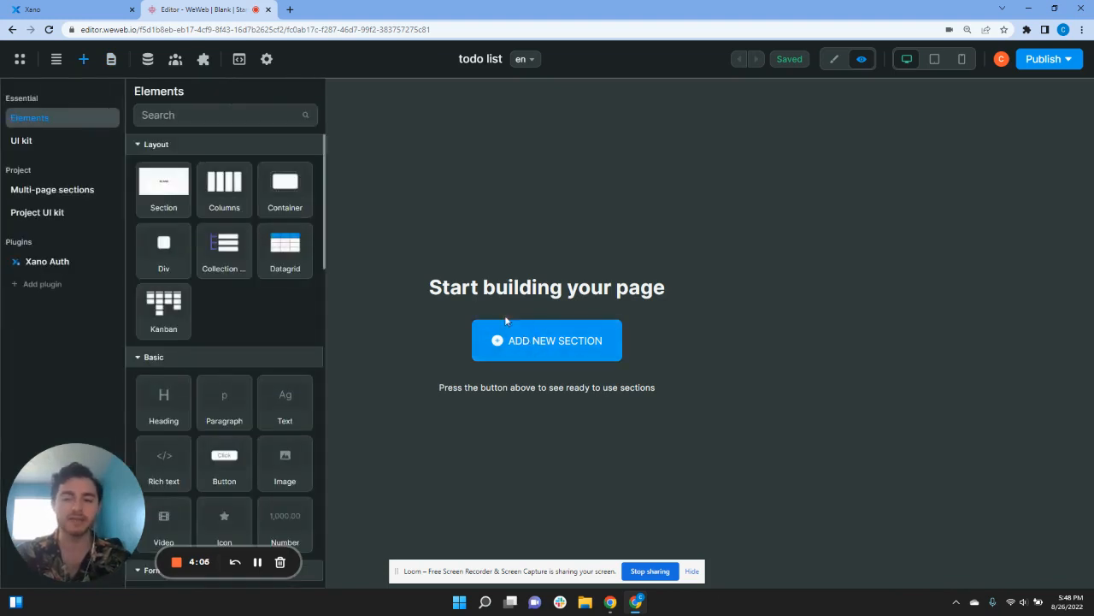
Step: Drag a Section tile onto the empty todo list page, check Navigator and Data, and reopen Elements
left_click_drag(184, 181, 467, 350)
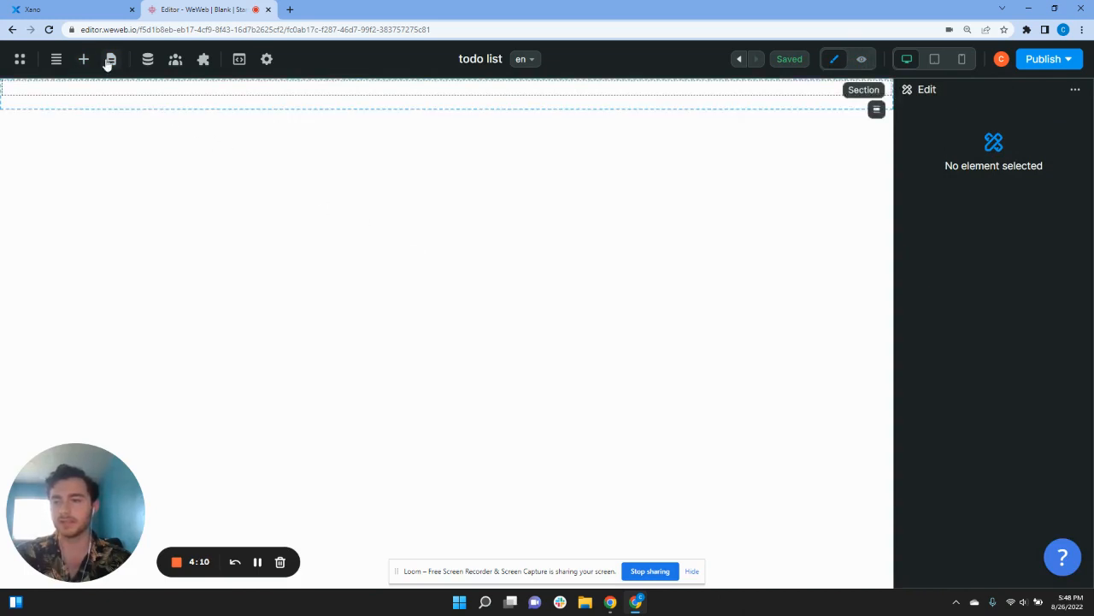
left_click(110, 60)
left_click(55, 59)
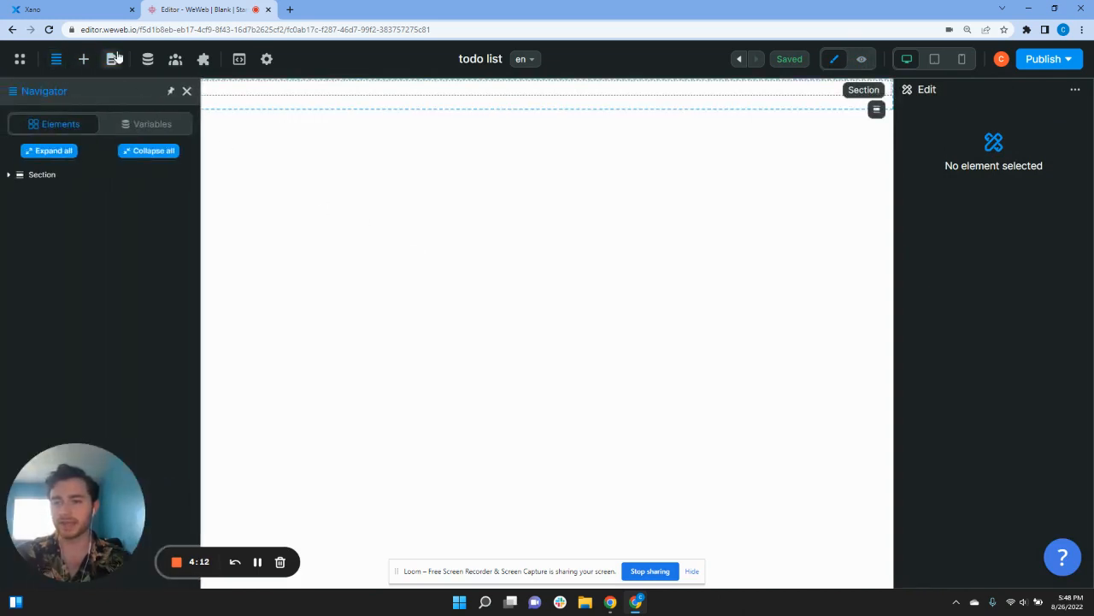
left_click(146, 60)
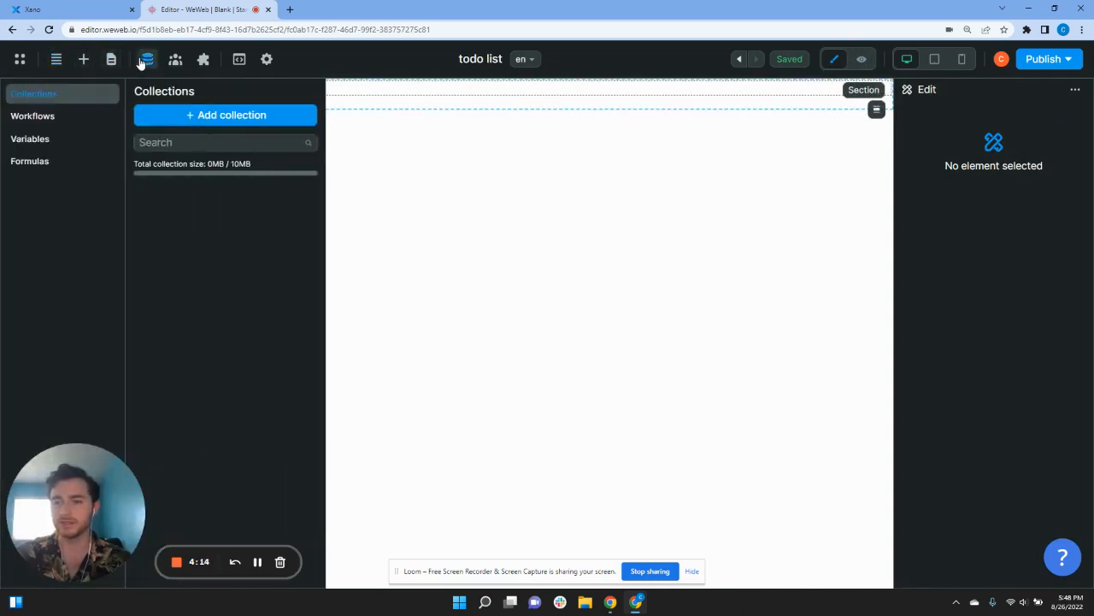
left_click(86, 62)
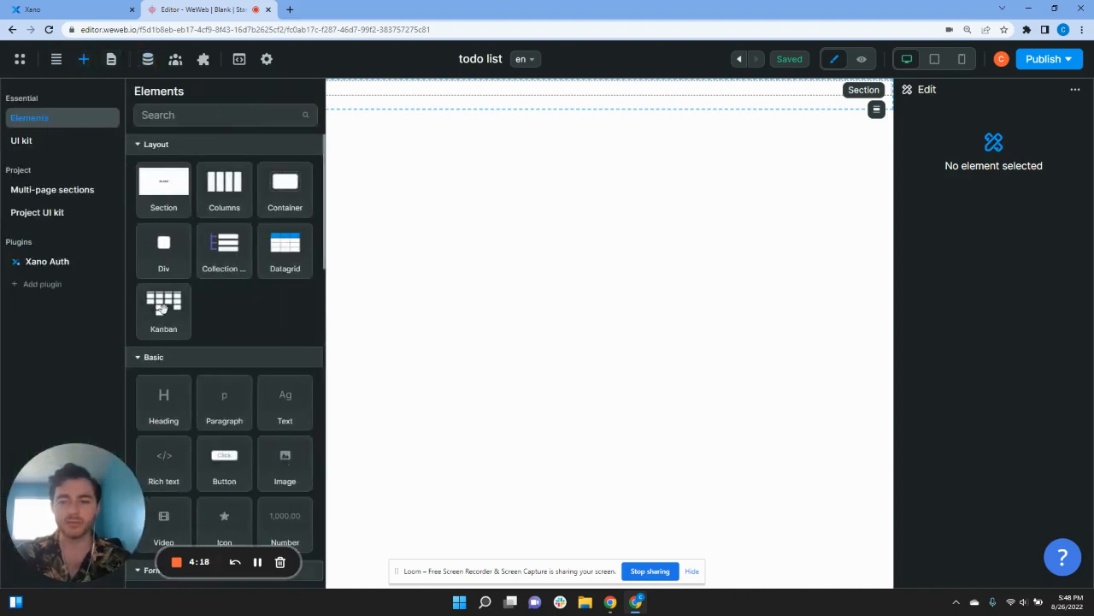
Step: Drop the Kanban component onto the page and place it with its included Kanban variables
mouse_move(173, 310)
left_mouse_down()
mouse_move(265, 286)
mouse_move(391, 90)
left_mouse_up()
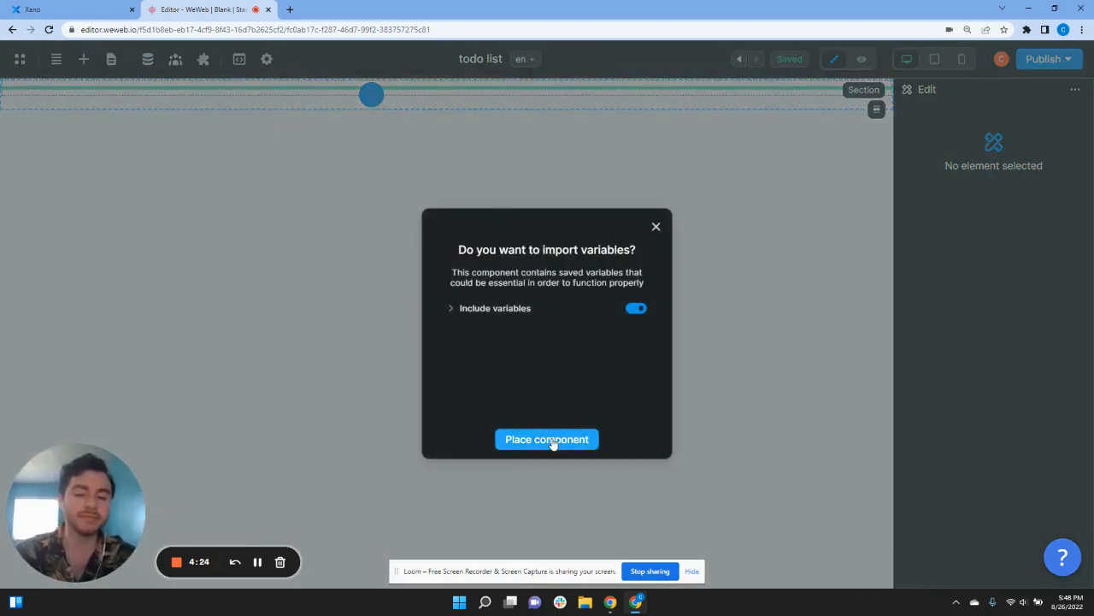
left_click(493, 309)
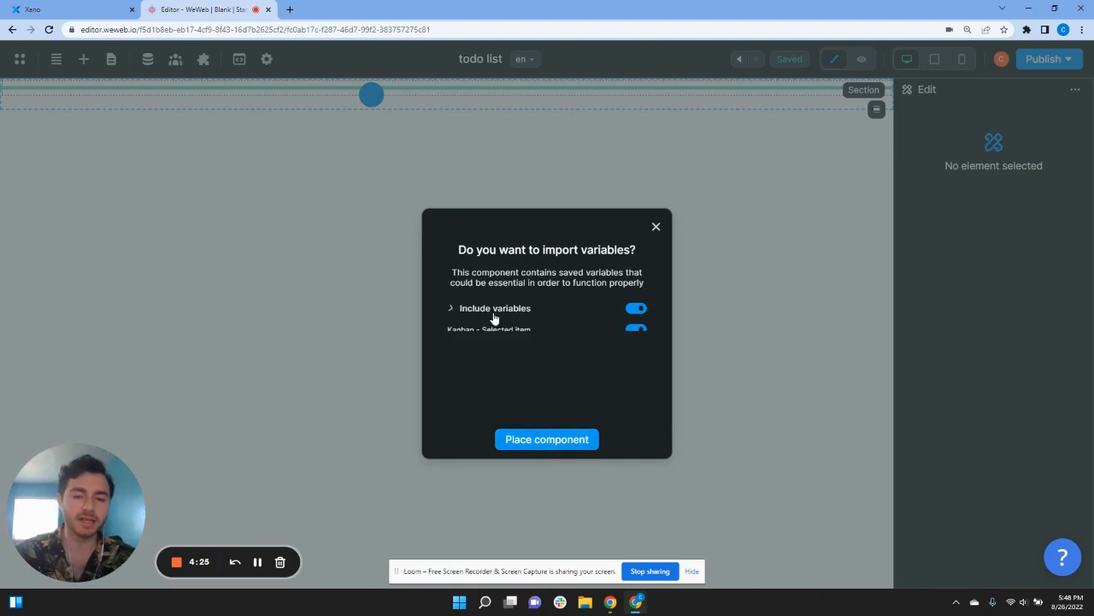
left_click(554, 446)
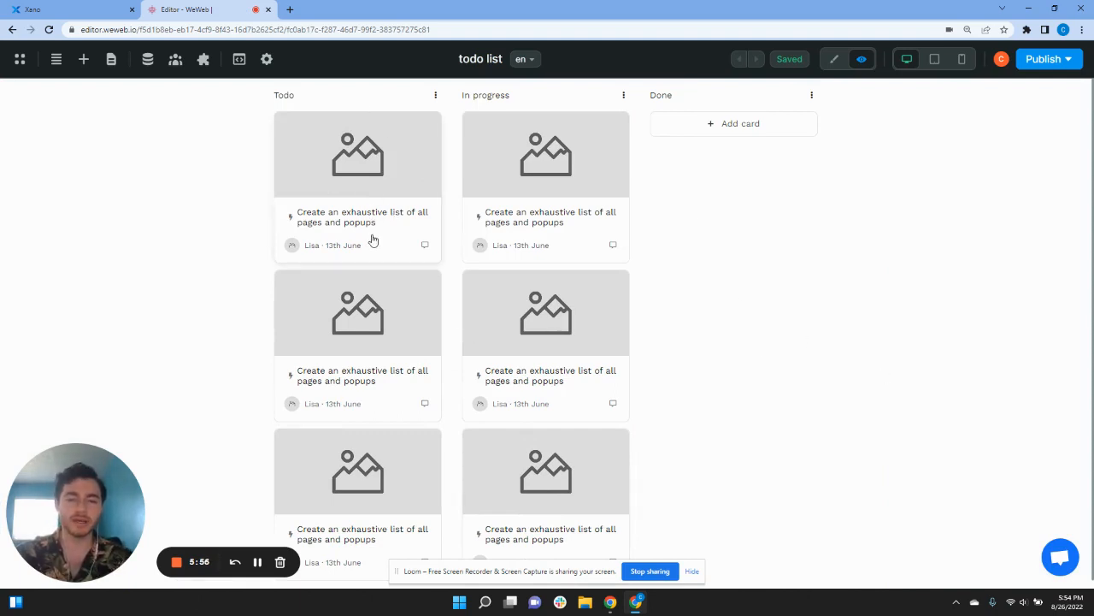
Step: Add the Xano plugin from the Data sources list
left_click(206, 64)
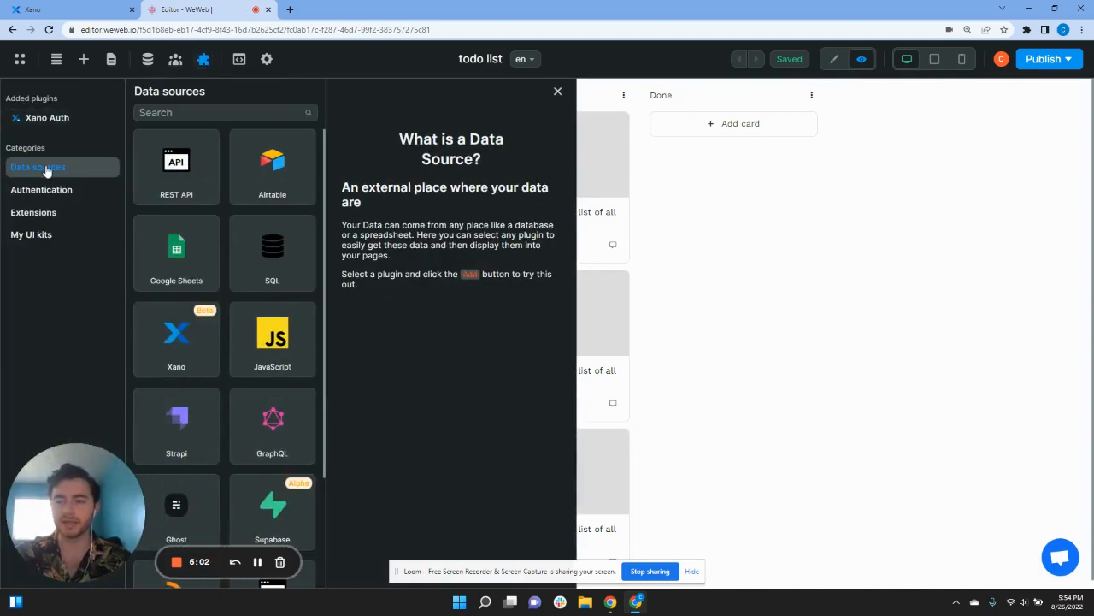
scroll(171, 282, "down", 1)
left_click(178, 294)
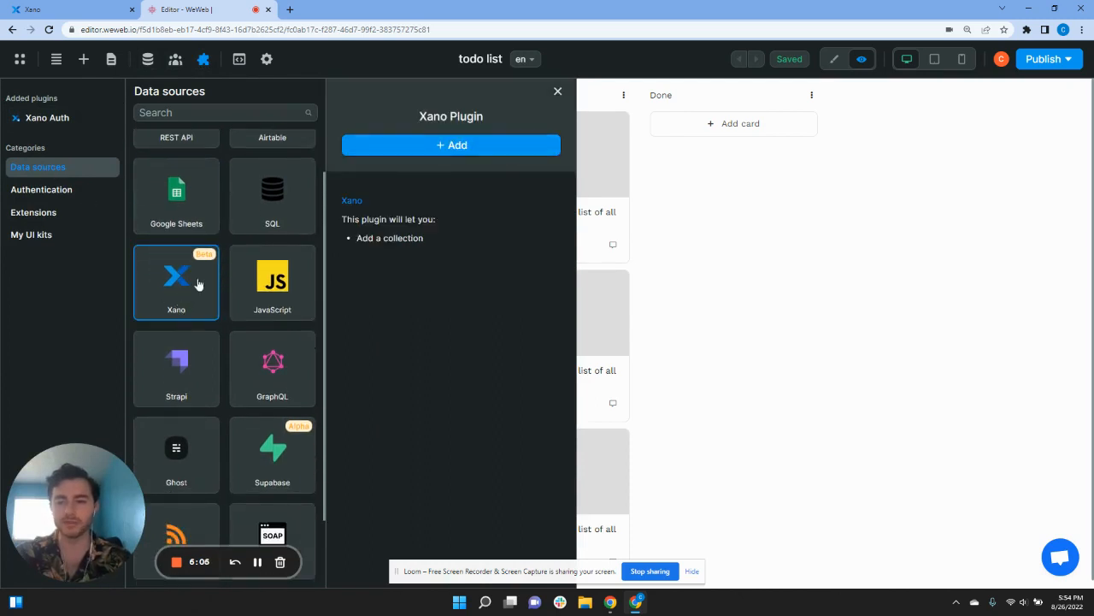
left_click(425, 150)
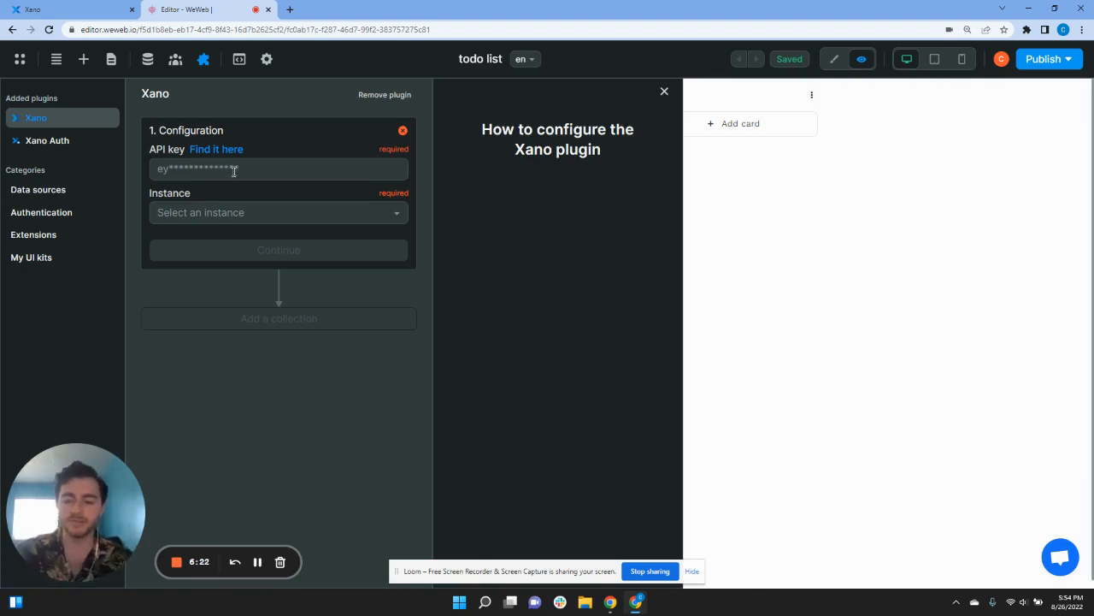
Step: Paste the Xano API key, select the Free Instance, and confirm the plugin configuration
left_click(233, 171)
key("ctrl+v")
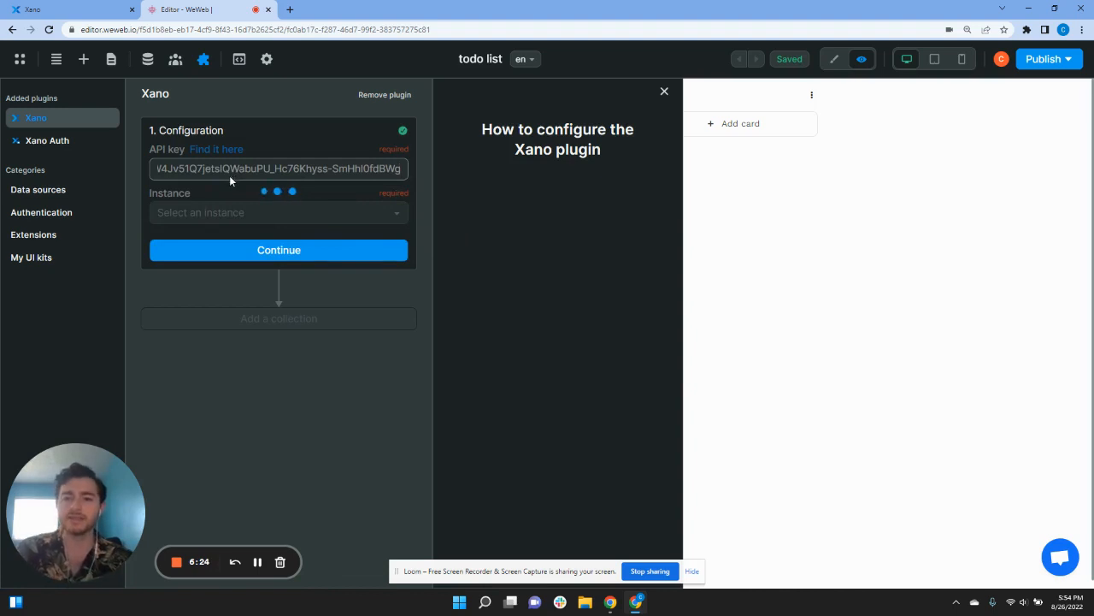
left_click(231, 213)
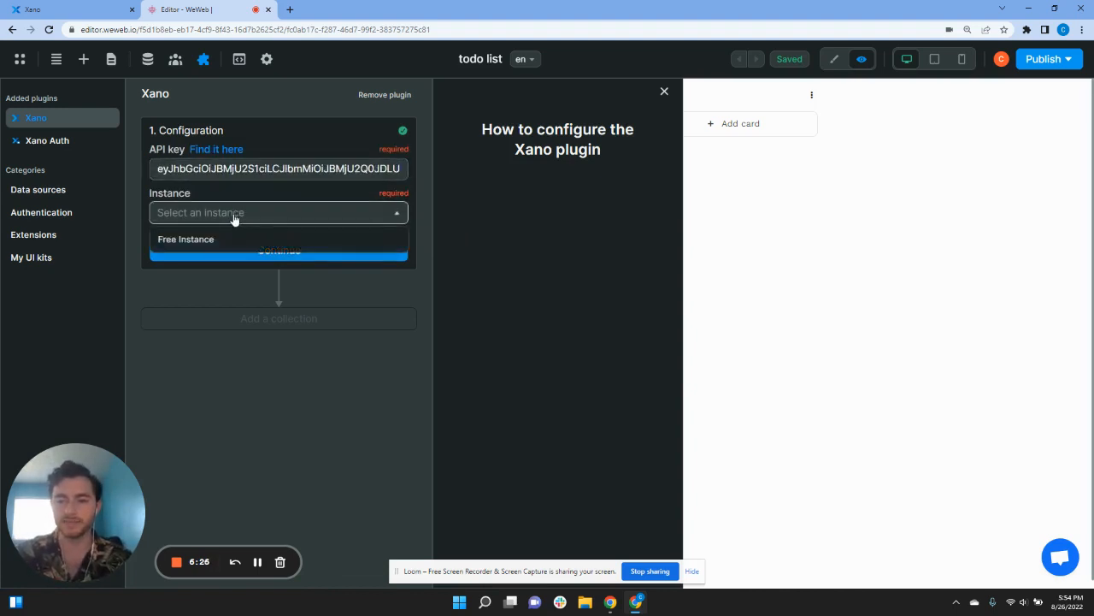
left_click(232, 238)
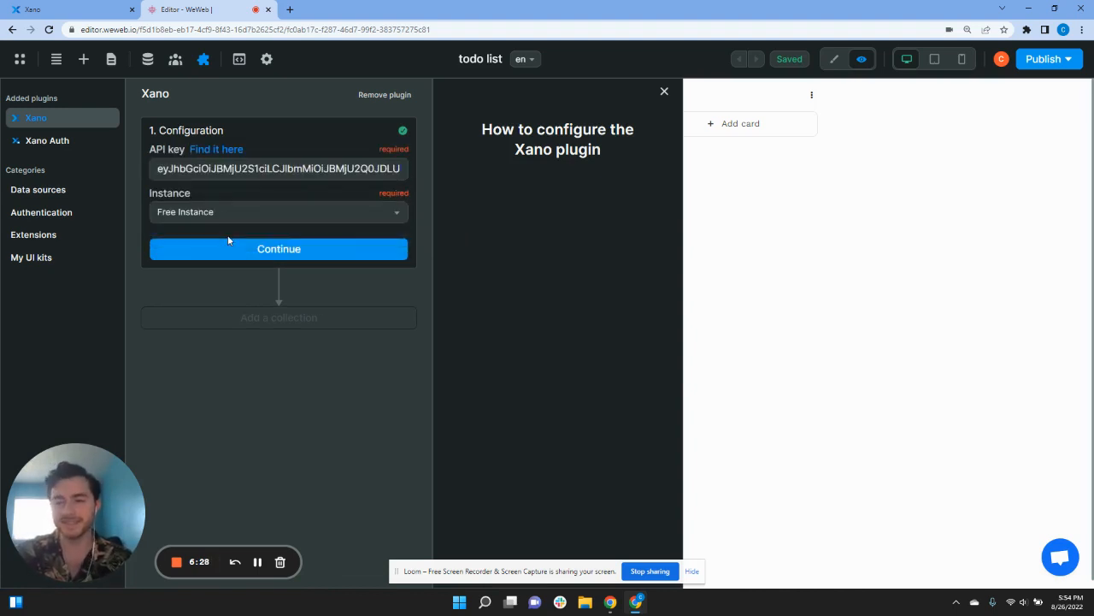
left_click(252, 249)
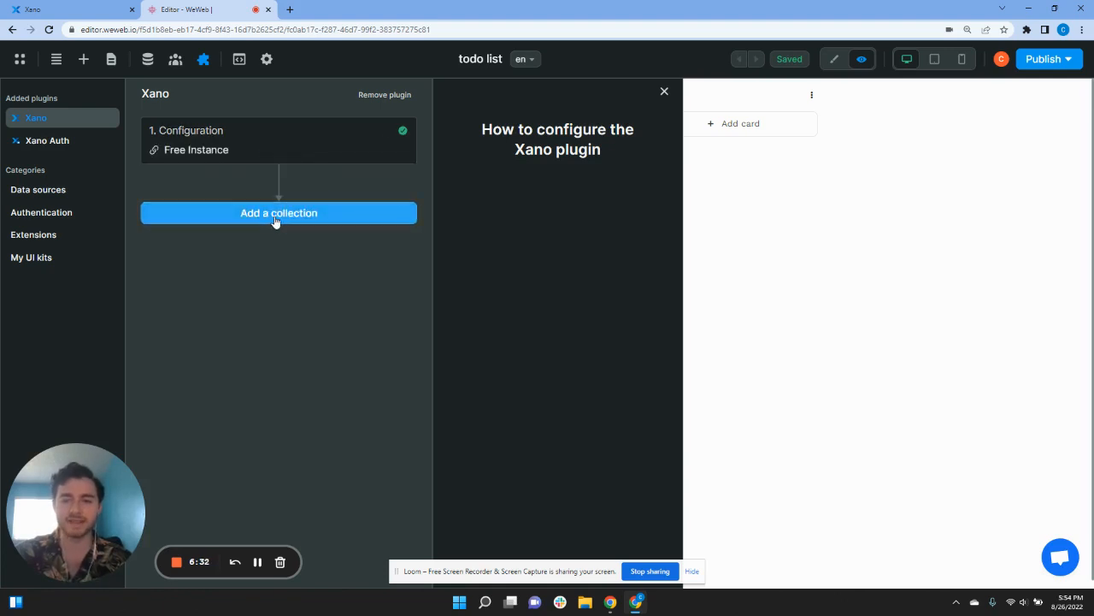
left_click(276, 221)
Step: Create a collection named 'User Data' with Xano as its source
left_click(296, 167)
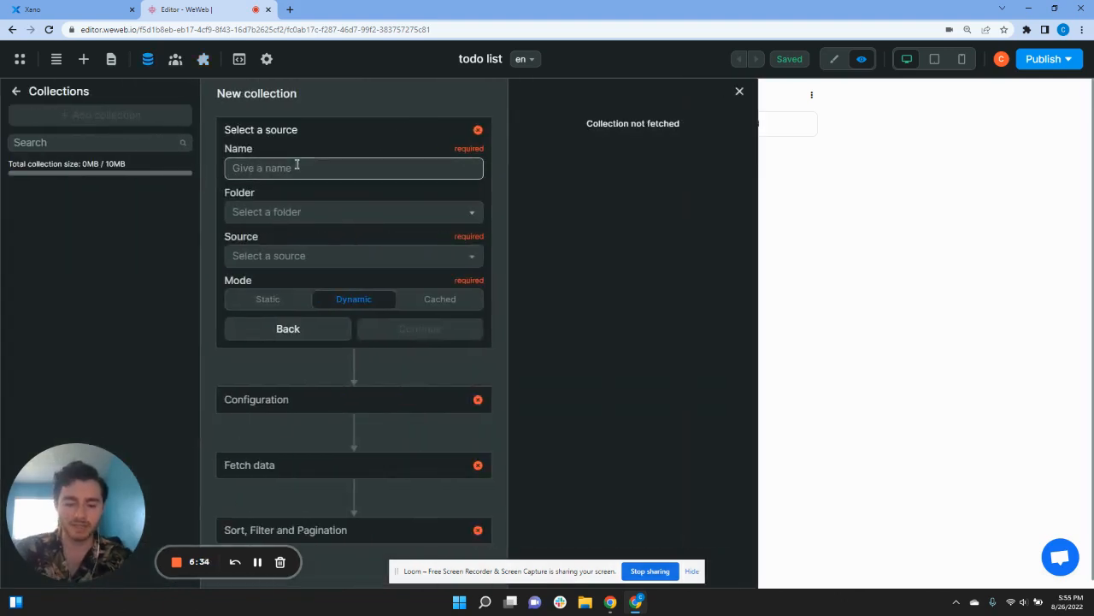
type("U")
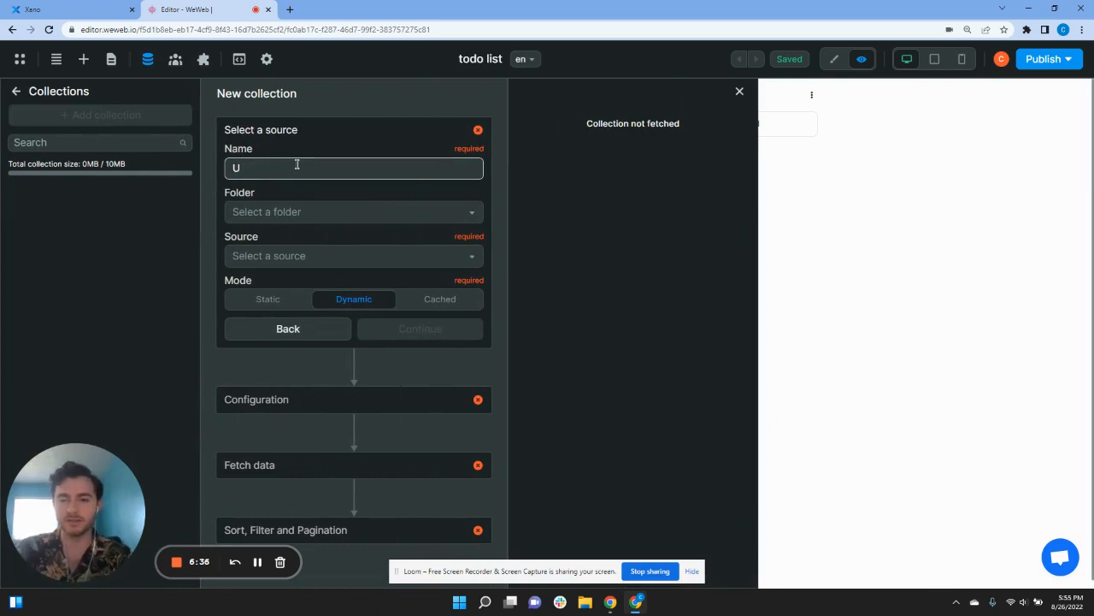
type("ser")
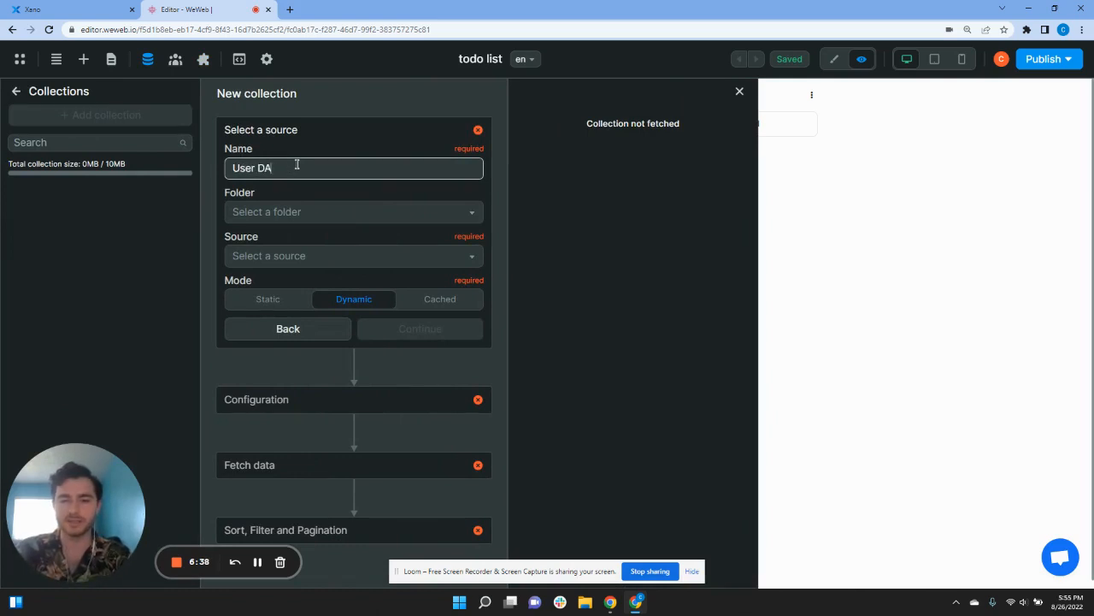
type(" DAt")
key("BackSpace")
key("BackSpace")
type("ata")
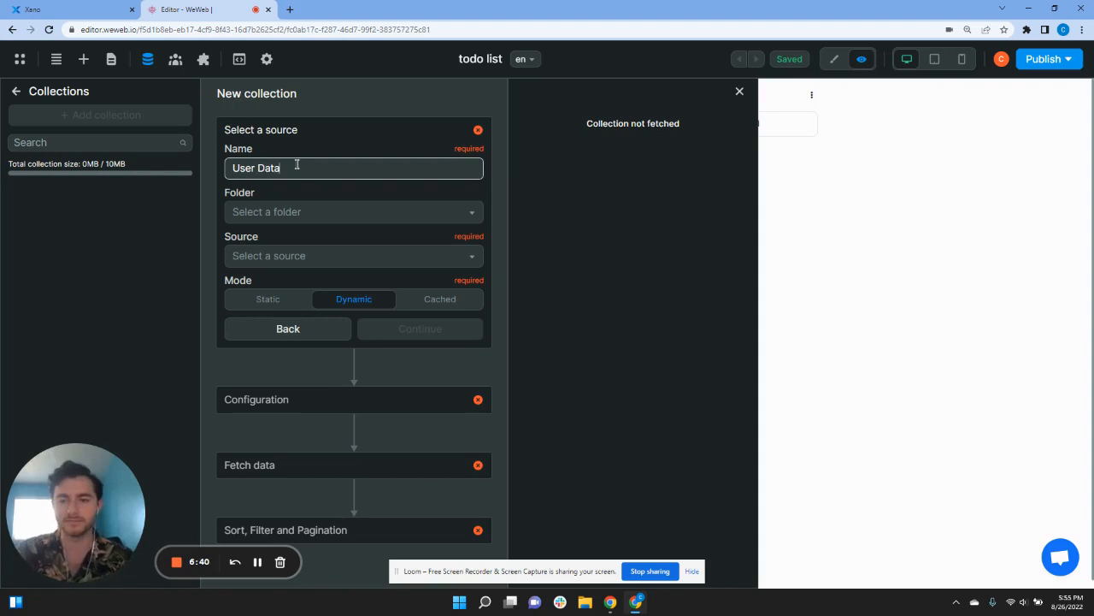
left_click(302, 248)
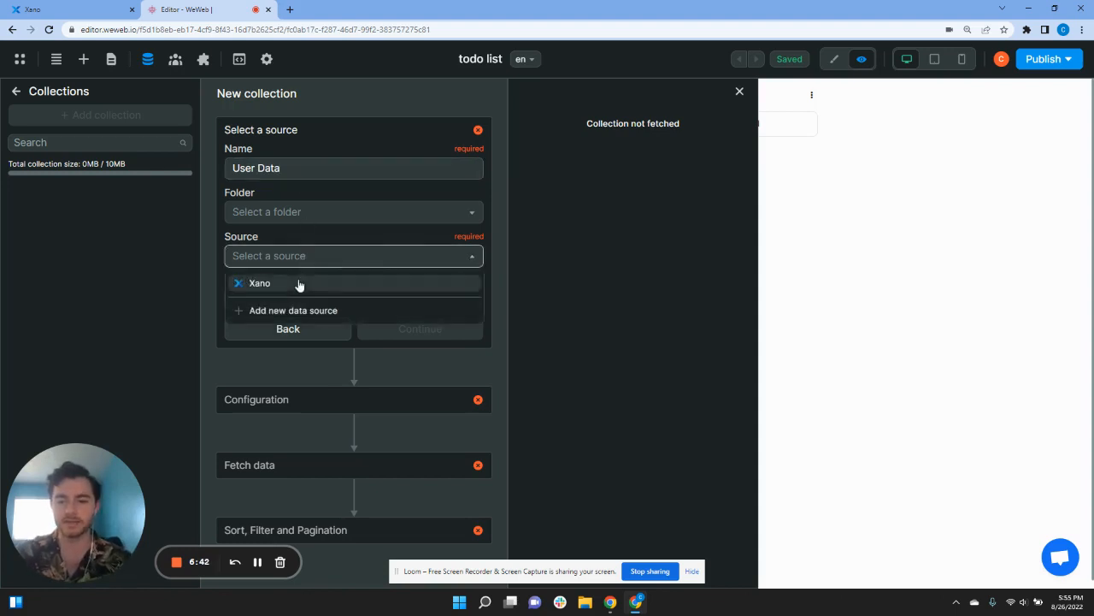
left_click(300, 283)
left_click(397, 328)
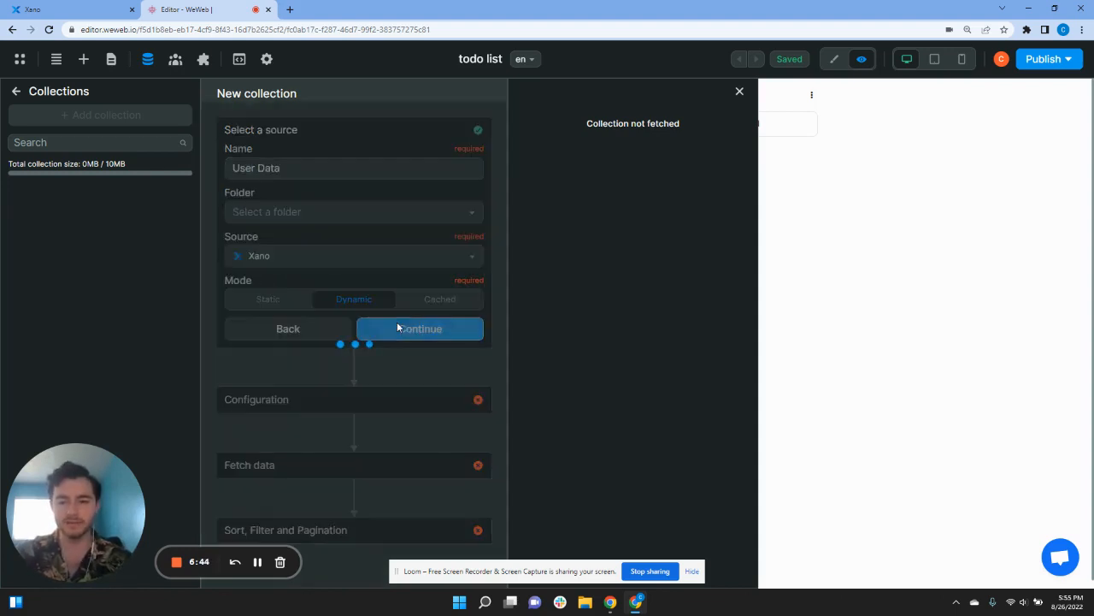
Step: Point the collection at the todo API group's GET /todo endpoint, fetch the data, and finish
left_click(320, 270)
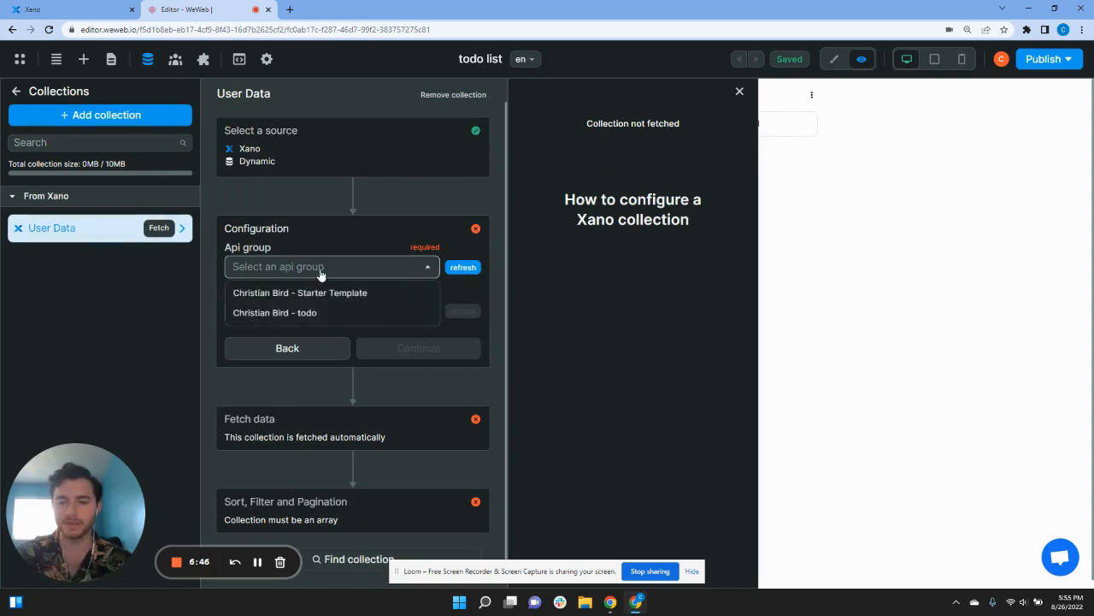
left_click(314, 314)
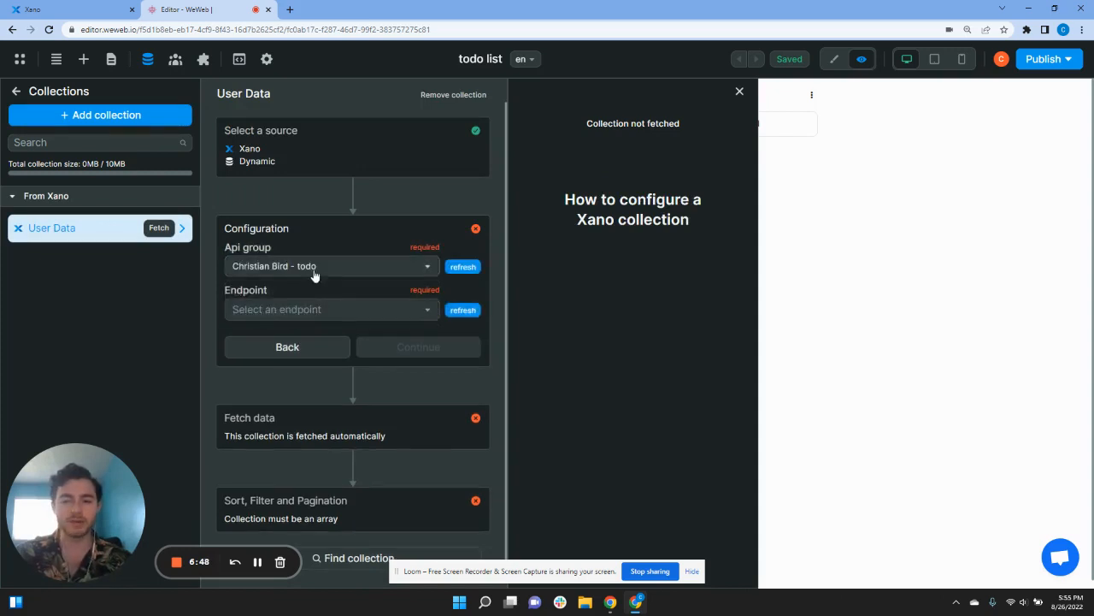
left_click(309, 313)
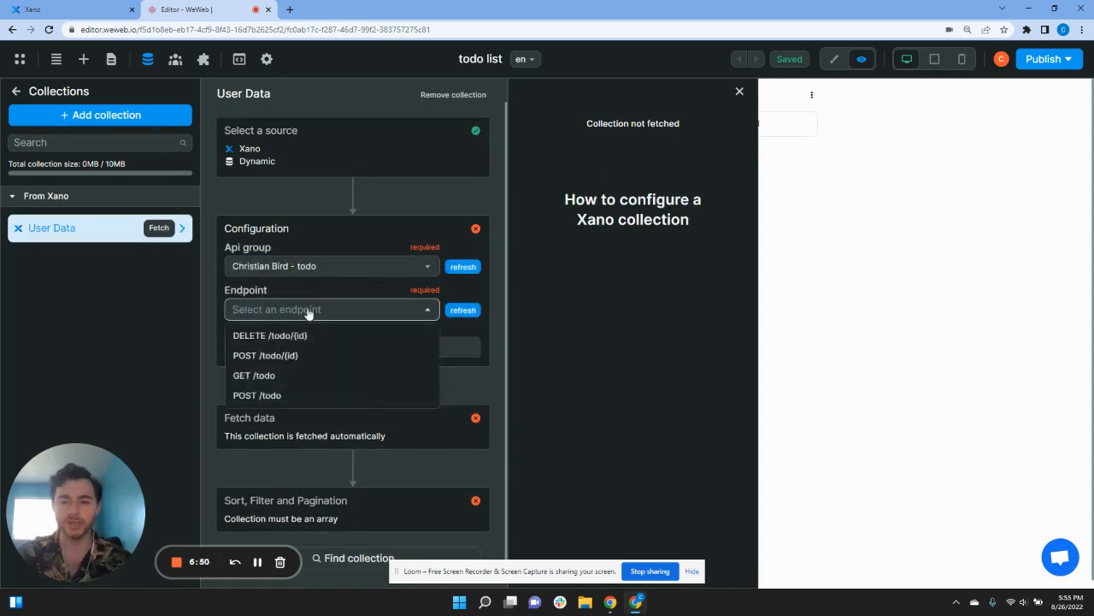
left_click(271, 379)
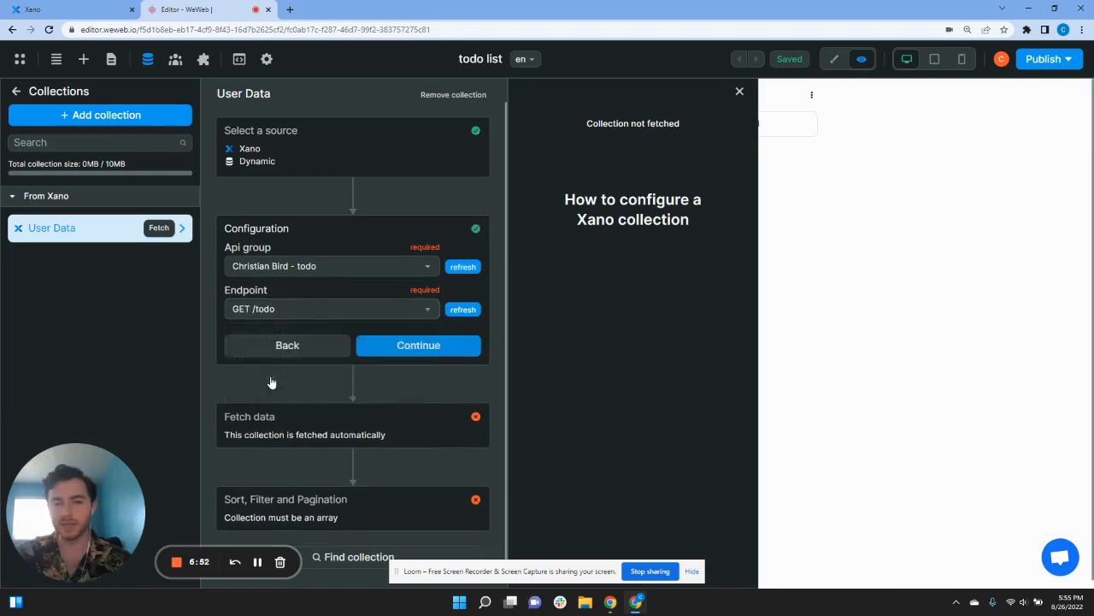
left_click(405, 334)
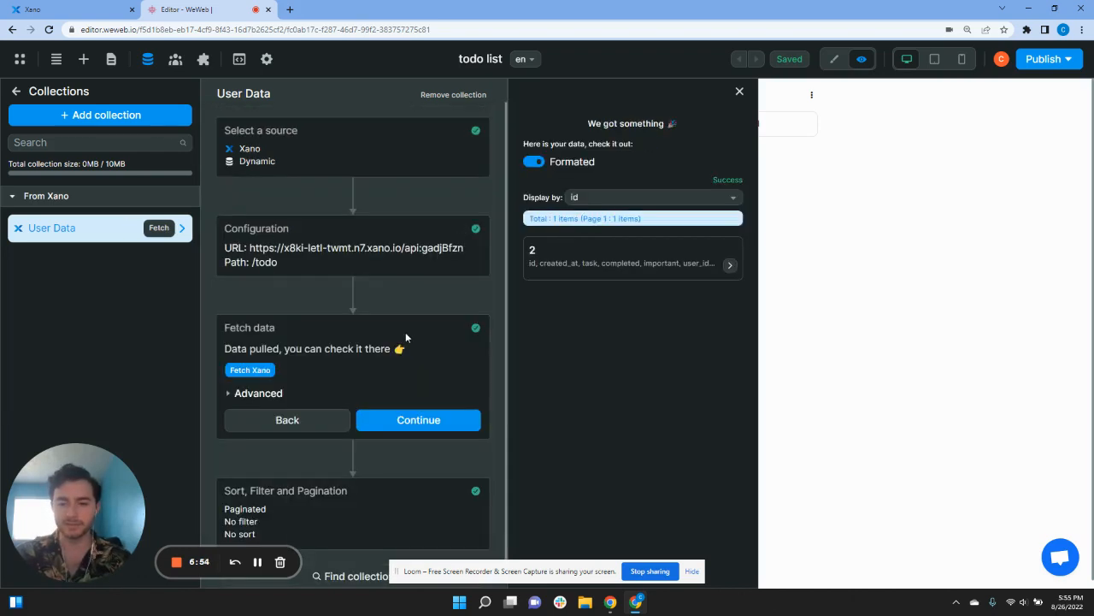
scroll(378, 342, "down", 1)
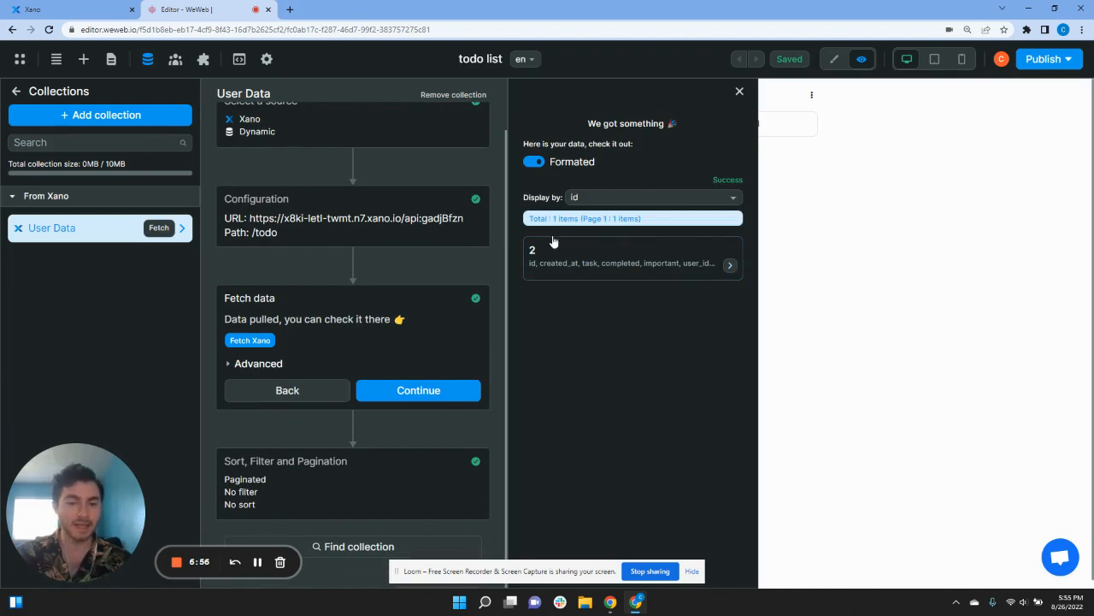
left_click(653, 262)
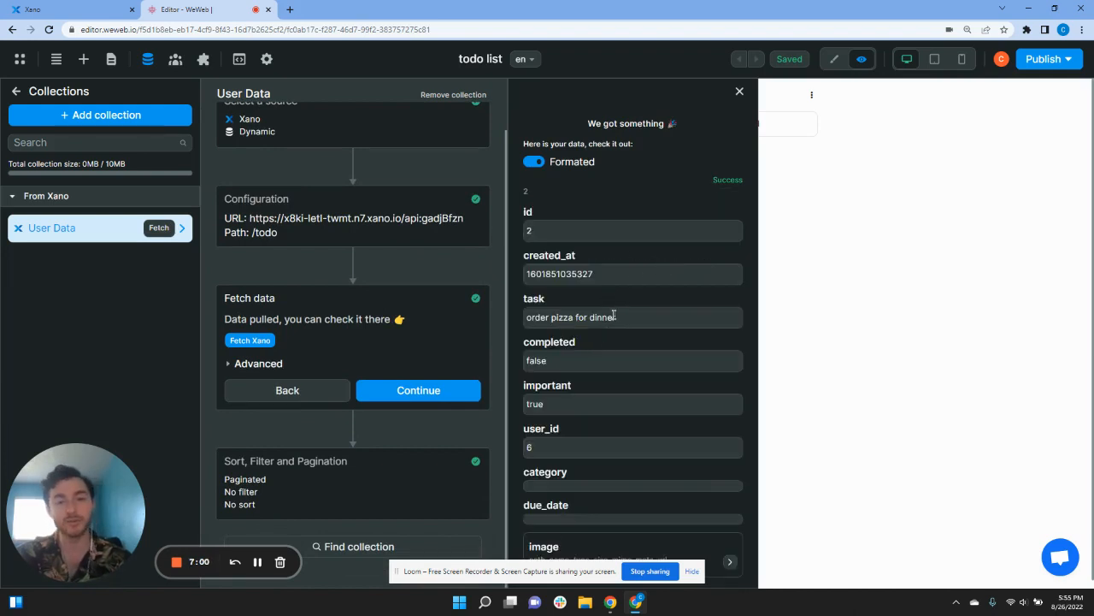
left_click(417, 389)
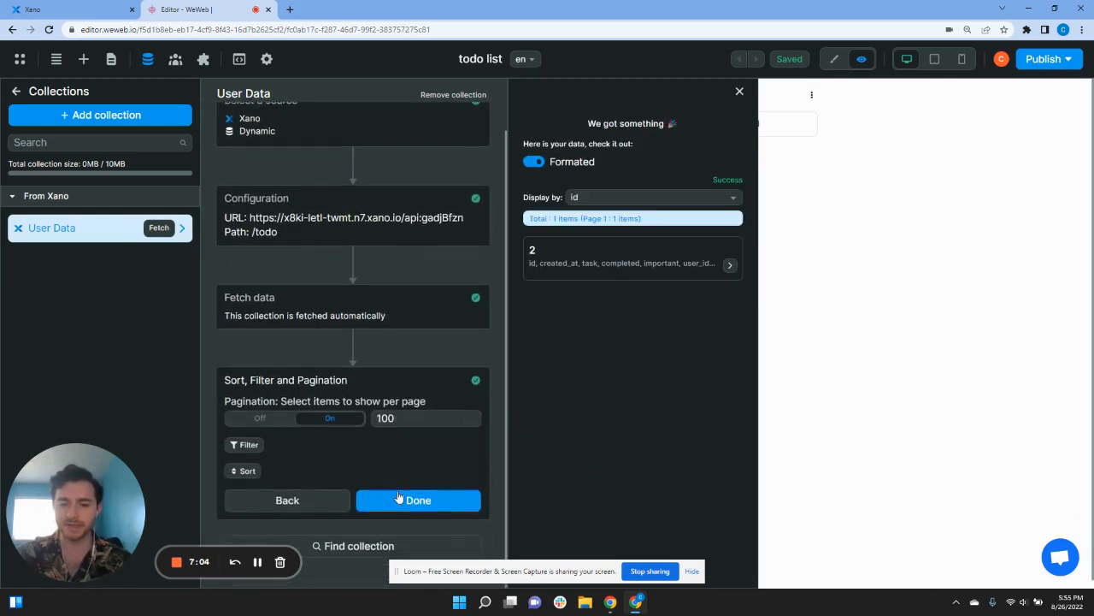
left_click(401, 498)
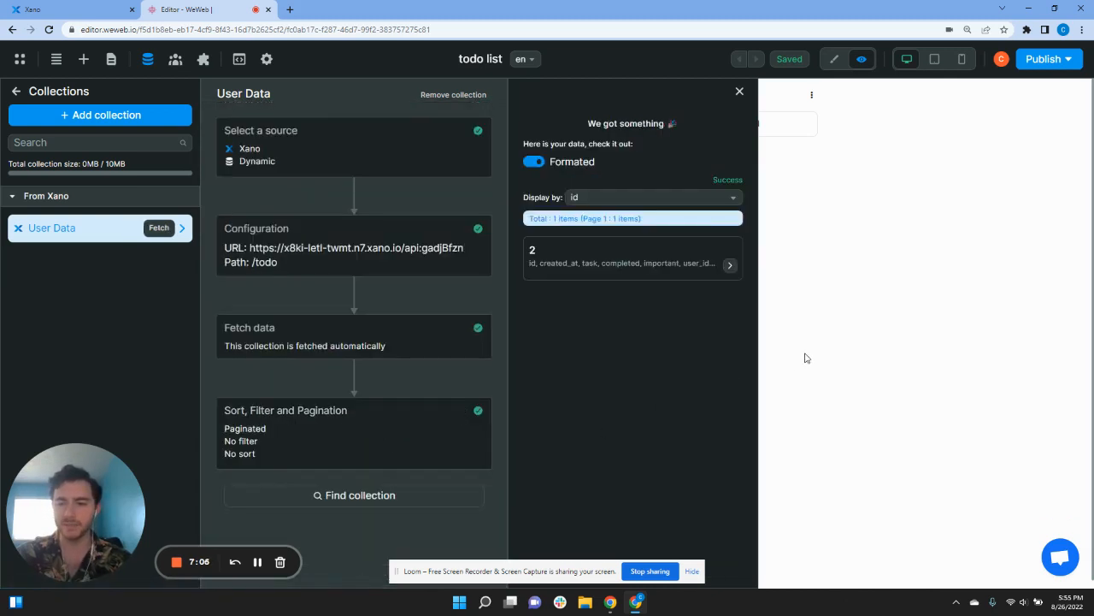
Step: Select the kanban element through the Navigator tree and show its Settings tab in edit mode
left_click(805, 357)
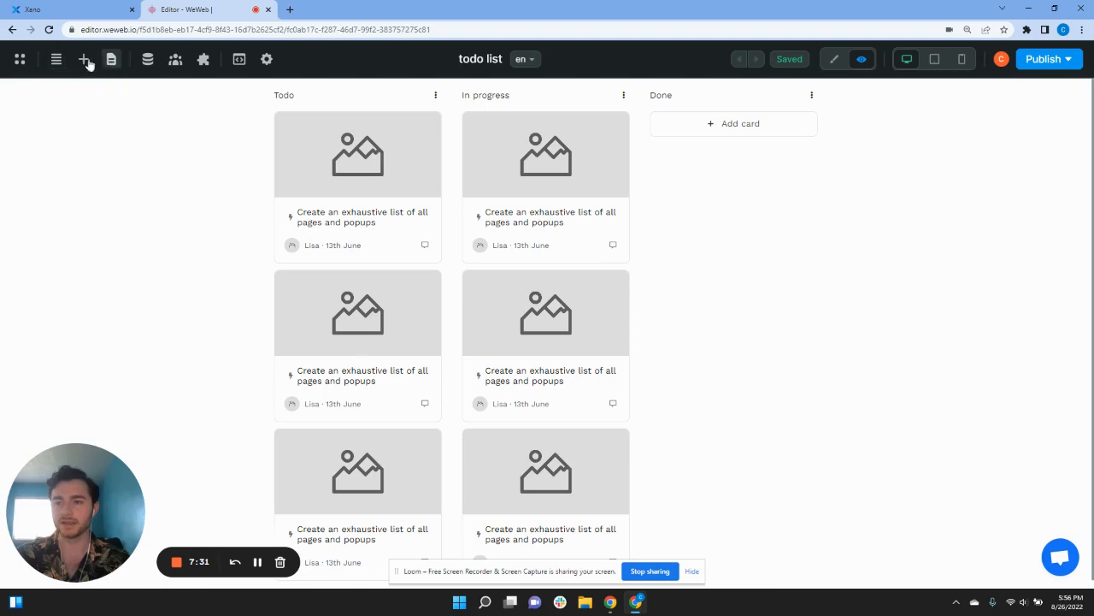
left_click(56, 59)
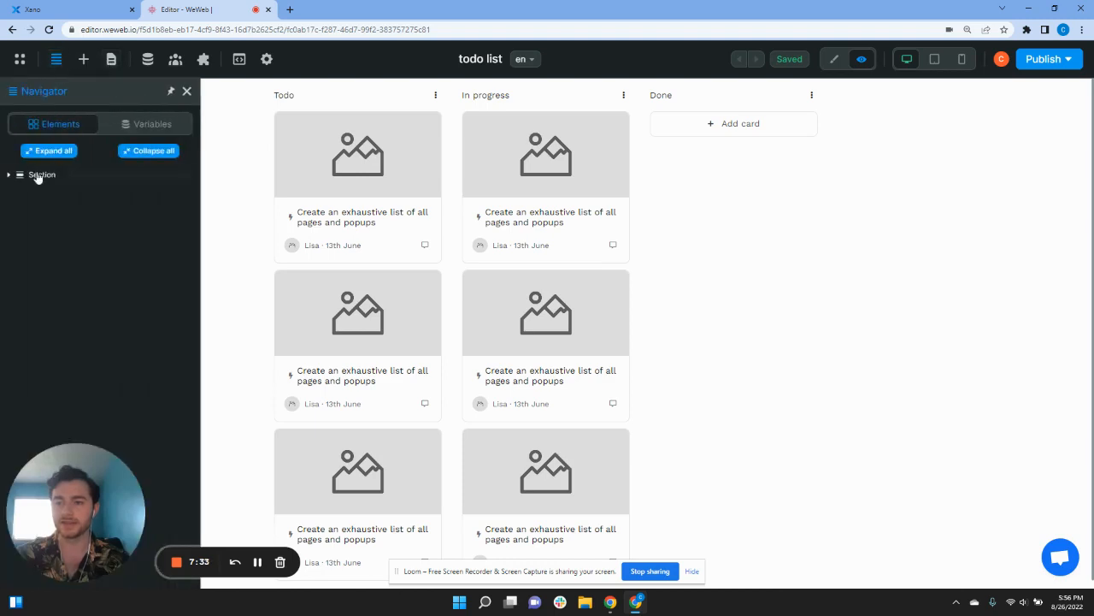
left_click(8, 174)
left_click(13, 191)
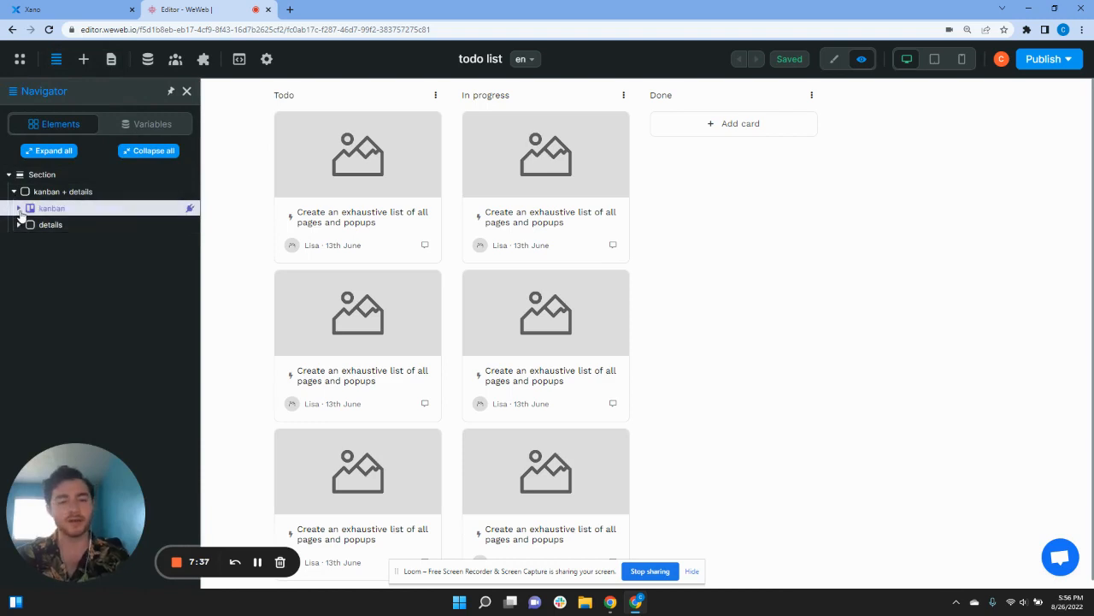
left_click(26, 211)
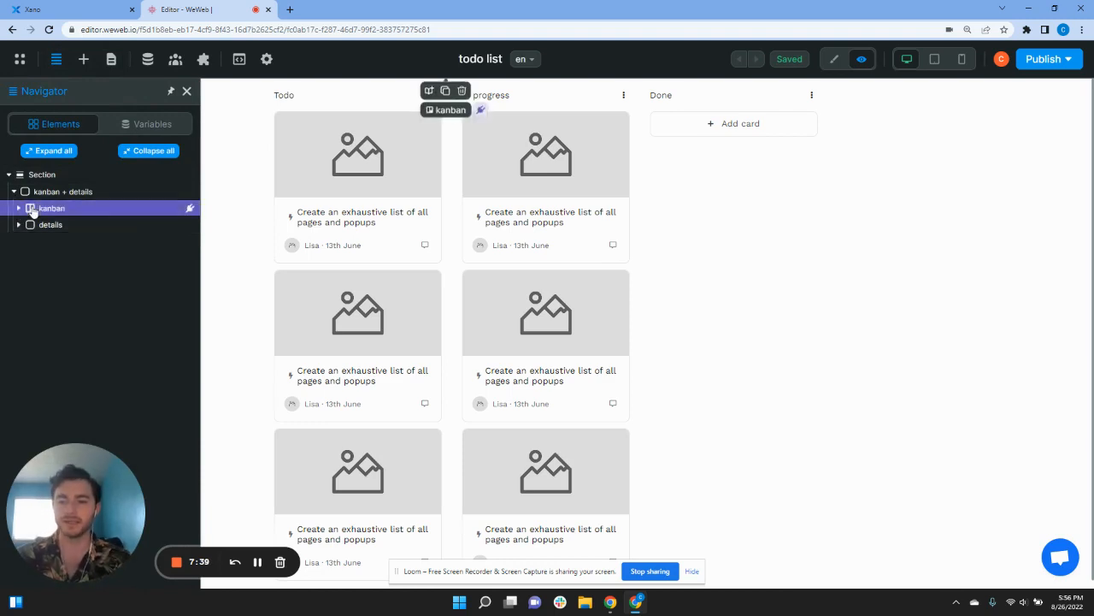
left_click(16, 209)
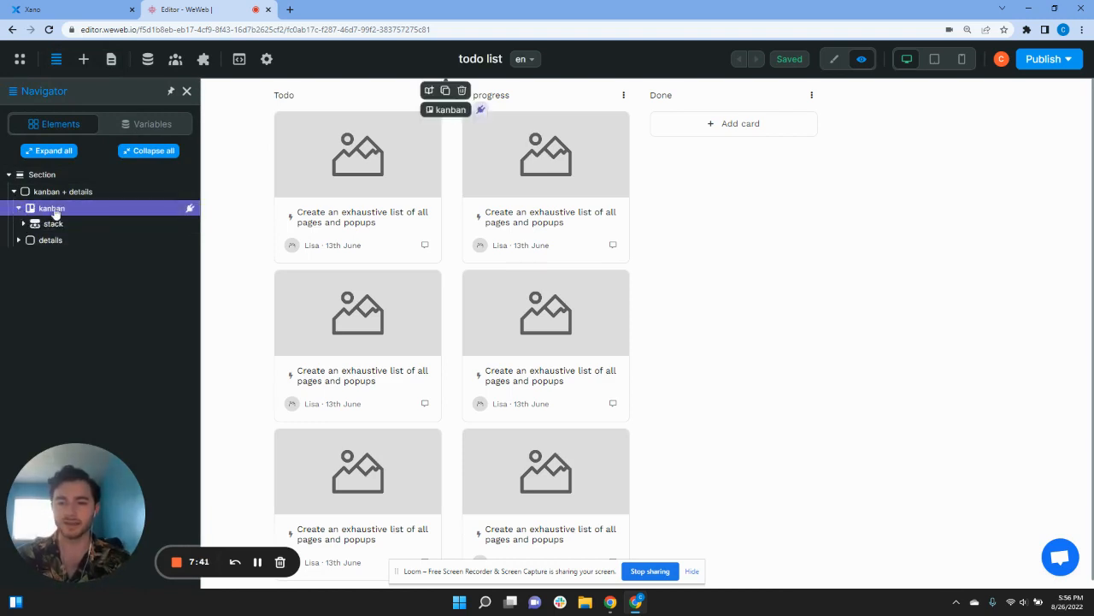
left_click(834, 59)
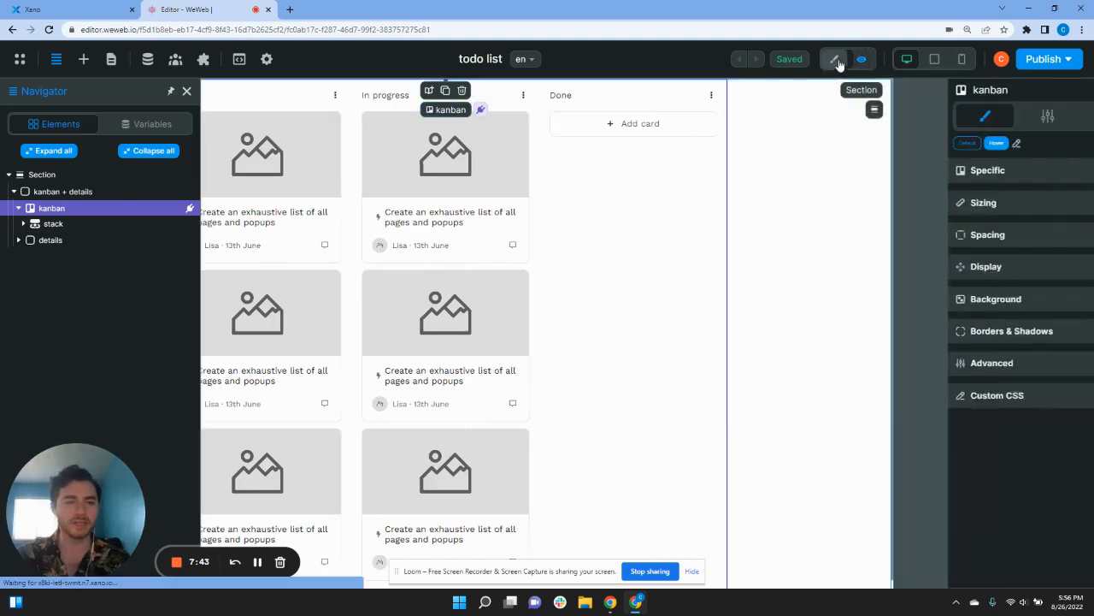
left_click(993, 116)
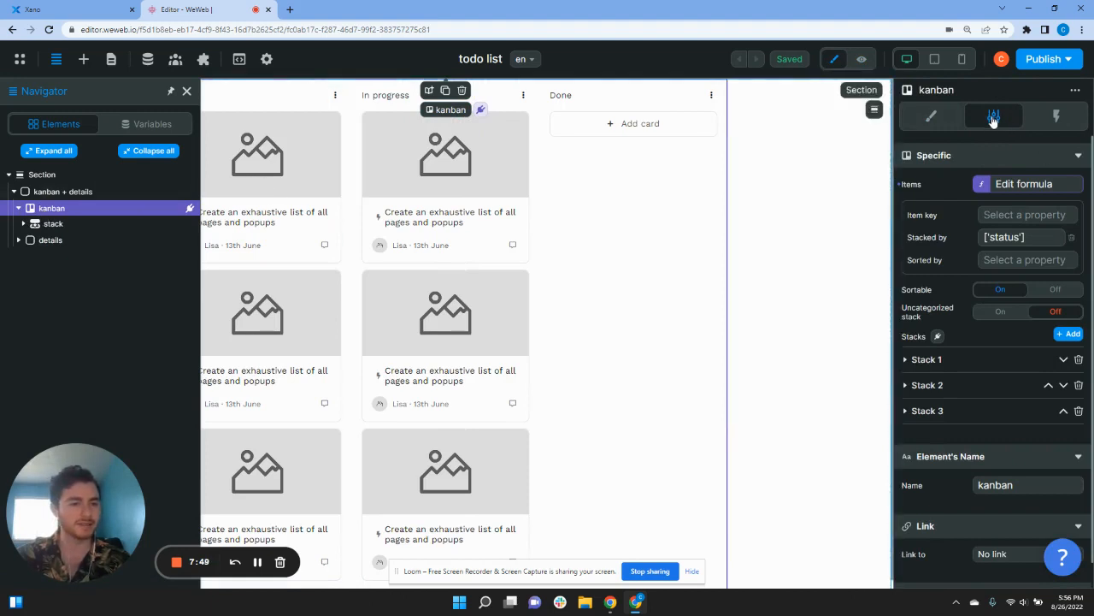
Step: Replace the Kanban - Fake items formula with User Data['data'] as the board's items
left_click(982, 185)
left_click(736, 180)
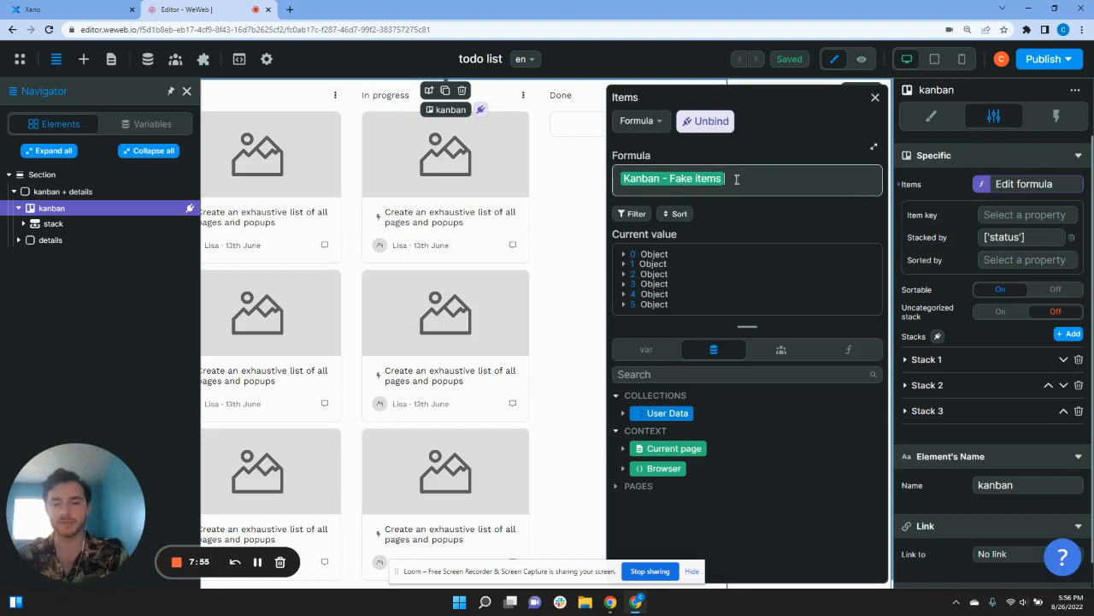
key("BackSpace")
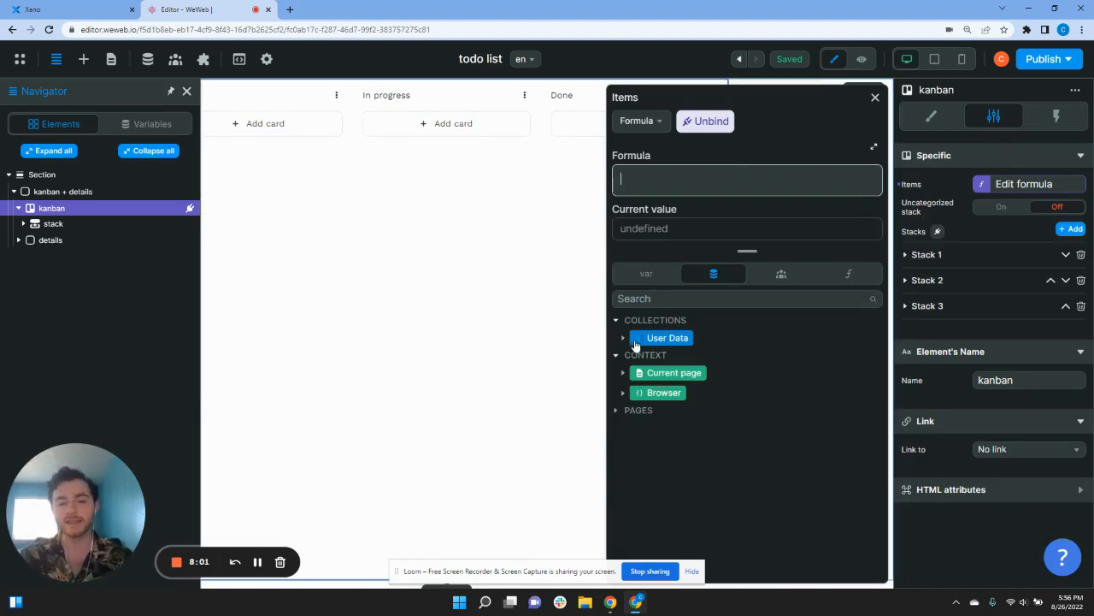
left_click(624, 339)
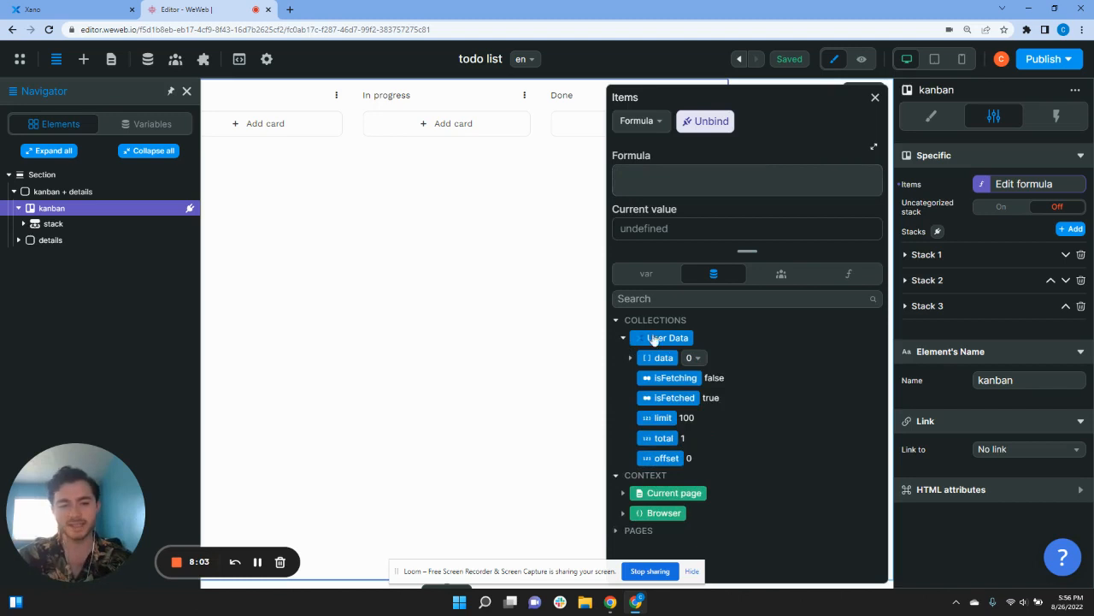
left_click(654, 361)
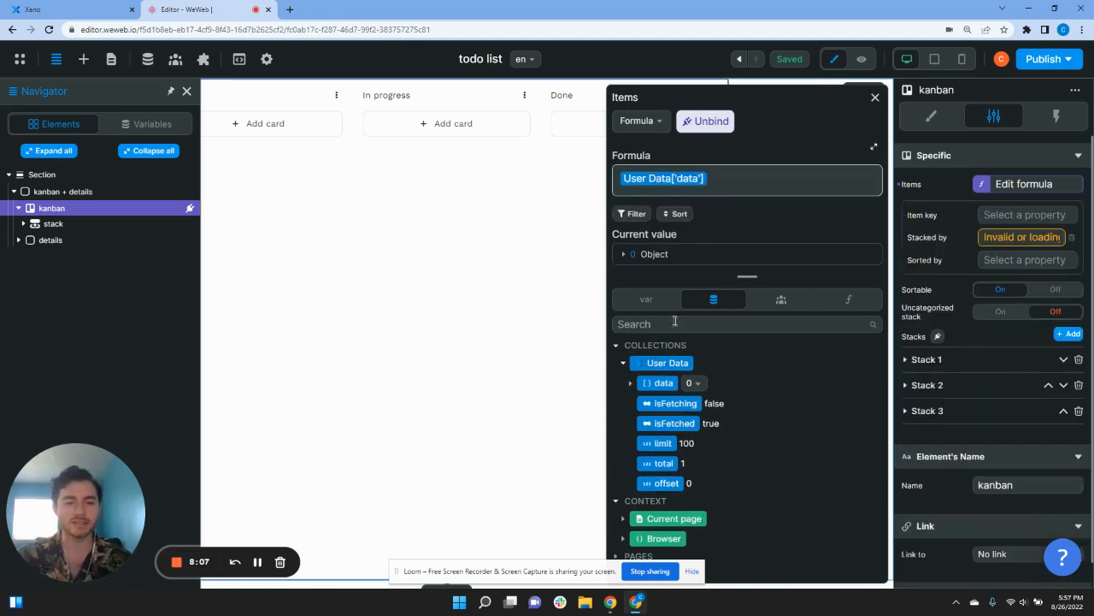
Step: Stack cards by category, turn on the Uncategorized stack, and preview the board
left_click(989, 239)
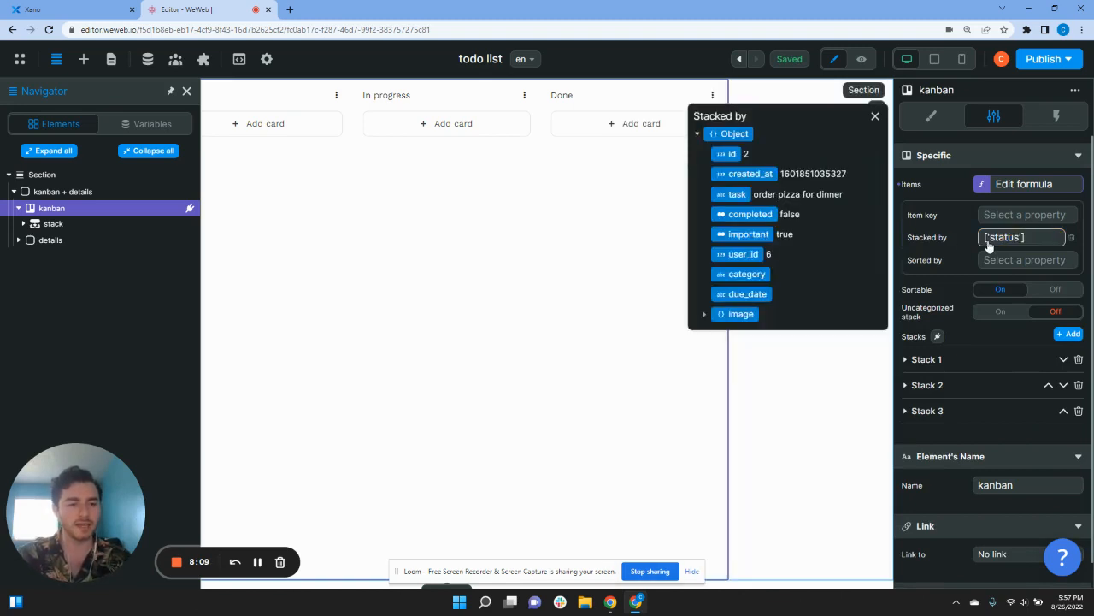
left_click(742, 275)
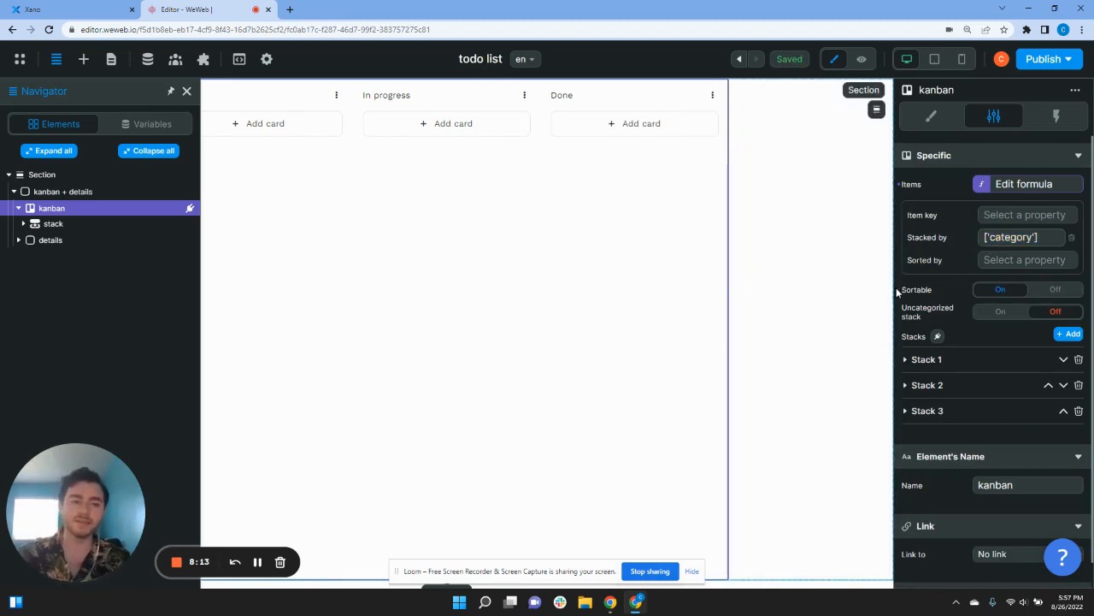
left_click(1001, 314)
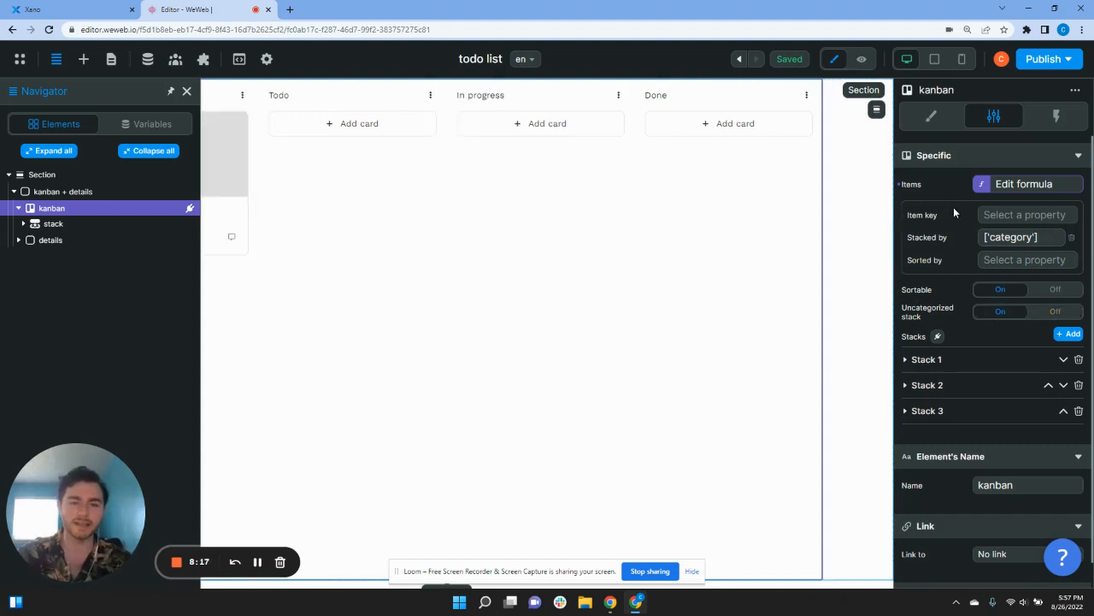
left_click(861, 60)
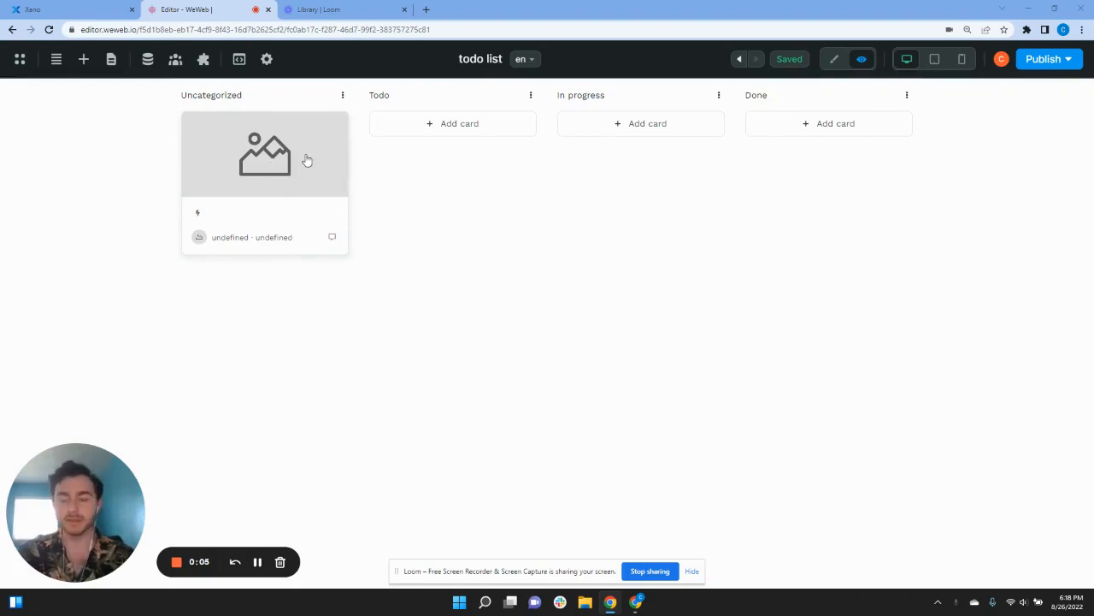
Step: In the Xano todo table, add a new record named 'Drink Water'
left_click(95, 9)
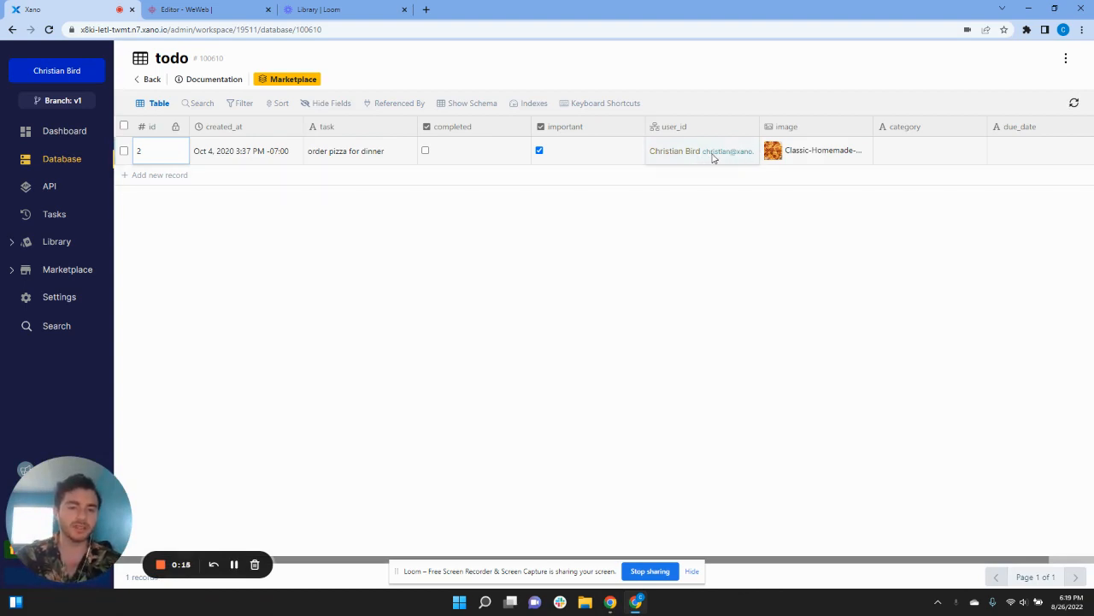
left_click(713, 157)
left_click(713, 158)
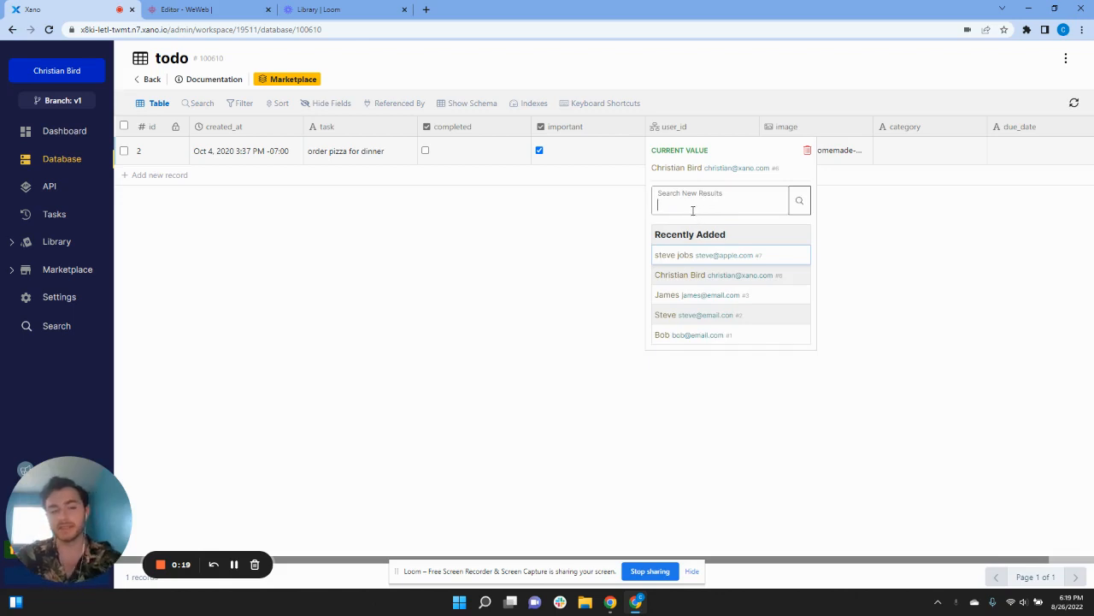
left_click(694, 278)
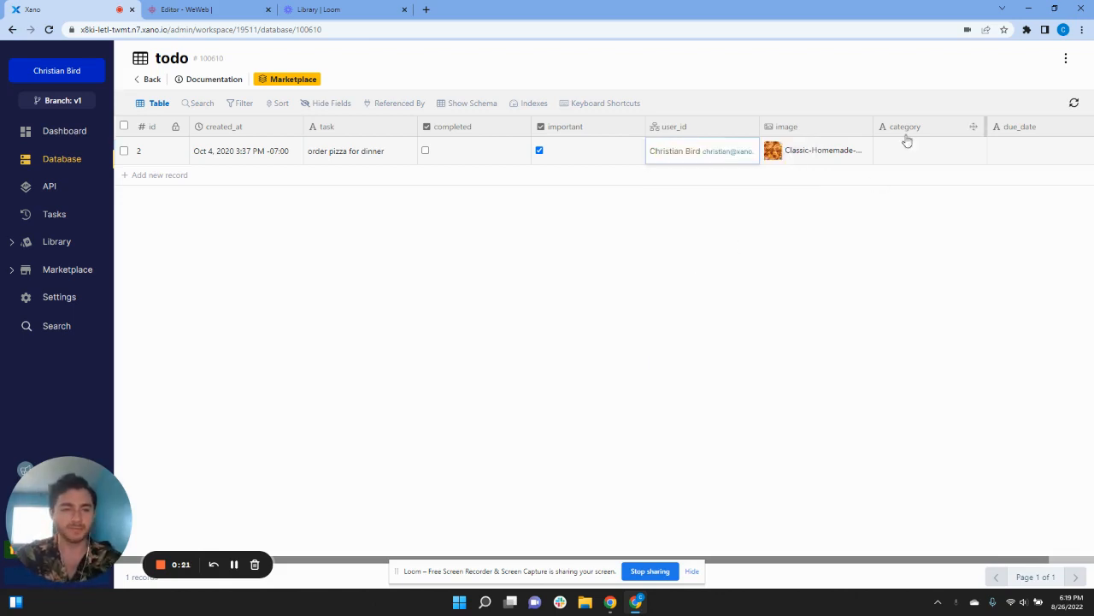
left_click(135, 178)
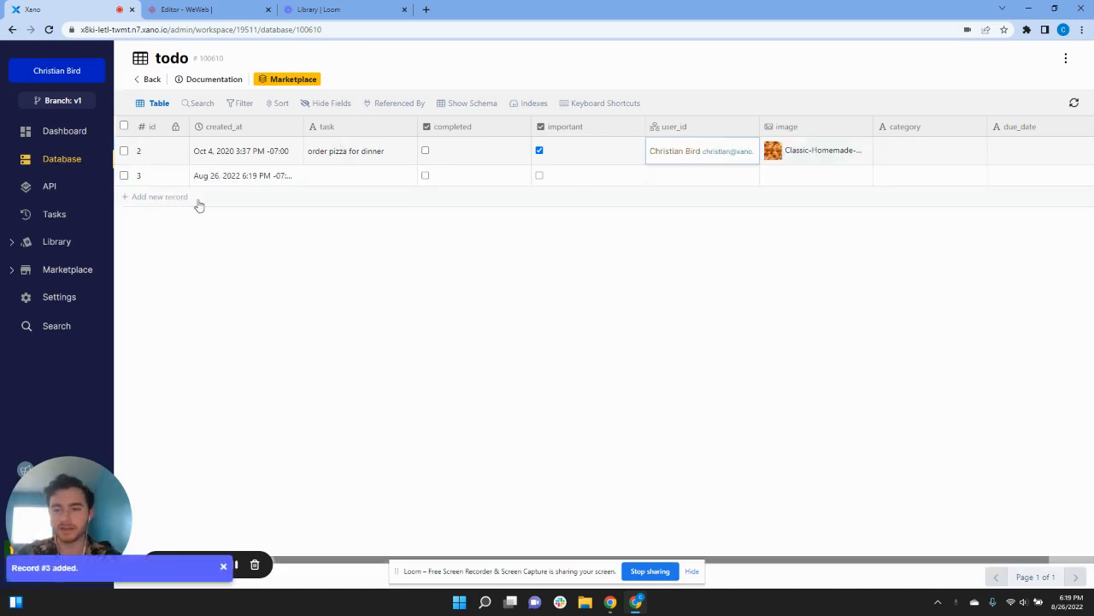
left_click(343, 182)
type("Drink Water")
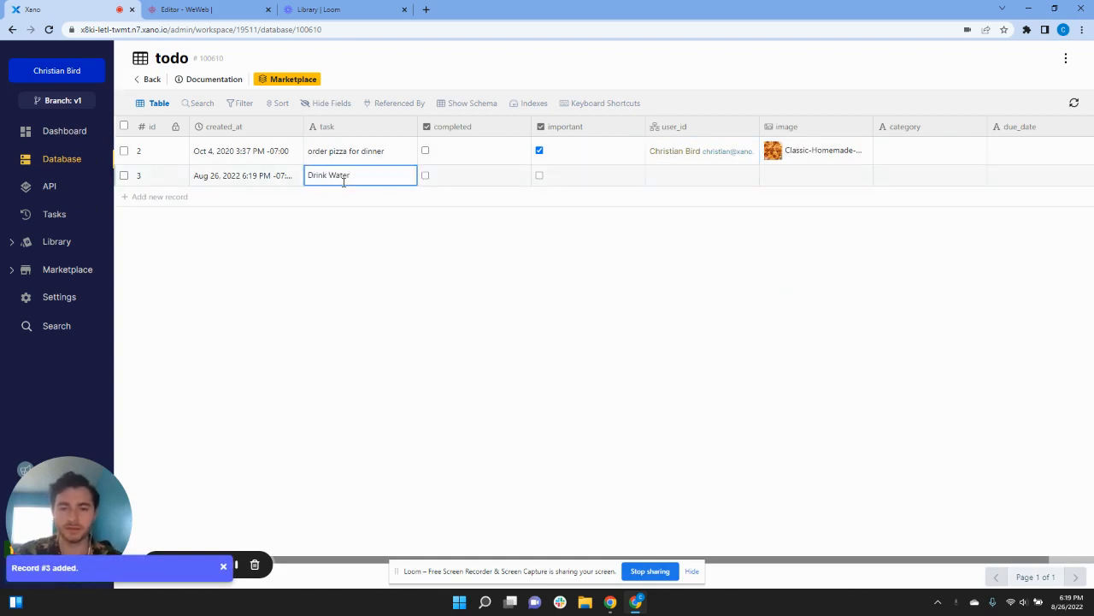
left_click(544, 179)
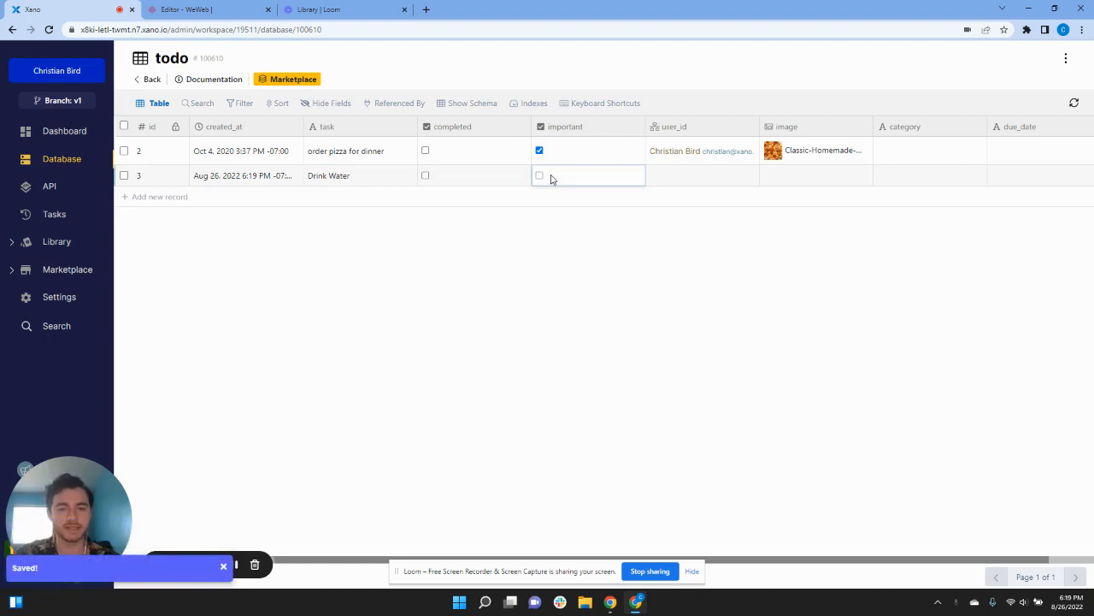
Step: Mark Drink Water as important, assign it a user, and upload the glass_water image
left_click(709, 183)
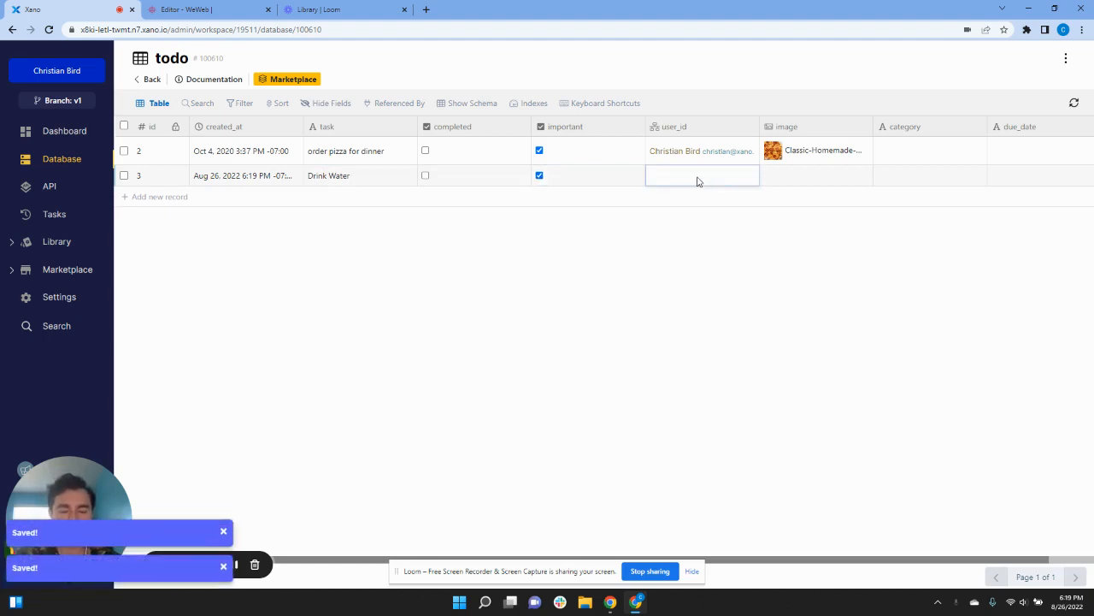
left_click(697, 182)
left_click(704, 234)
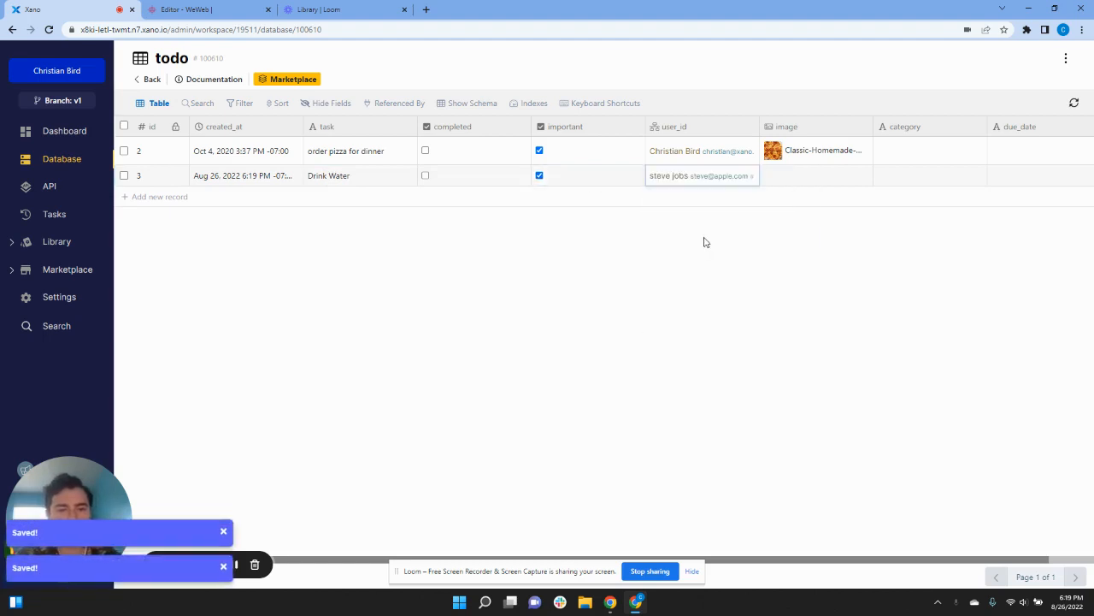
left_click(792, 179)
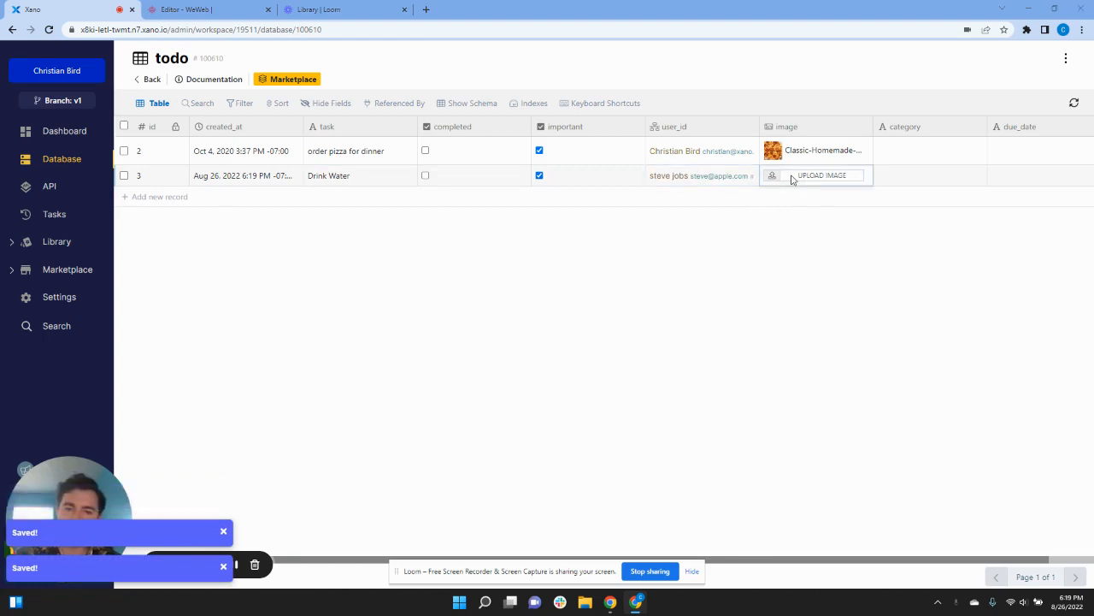
left_click(184, 99)
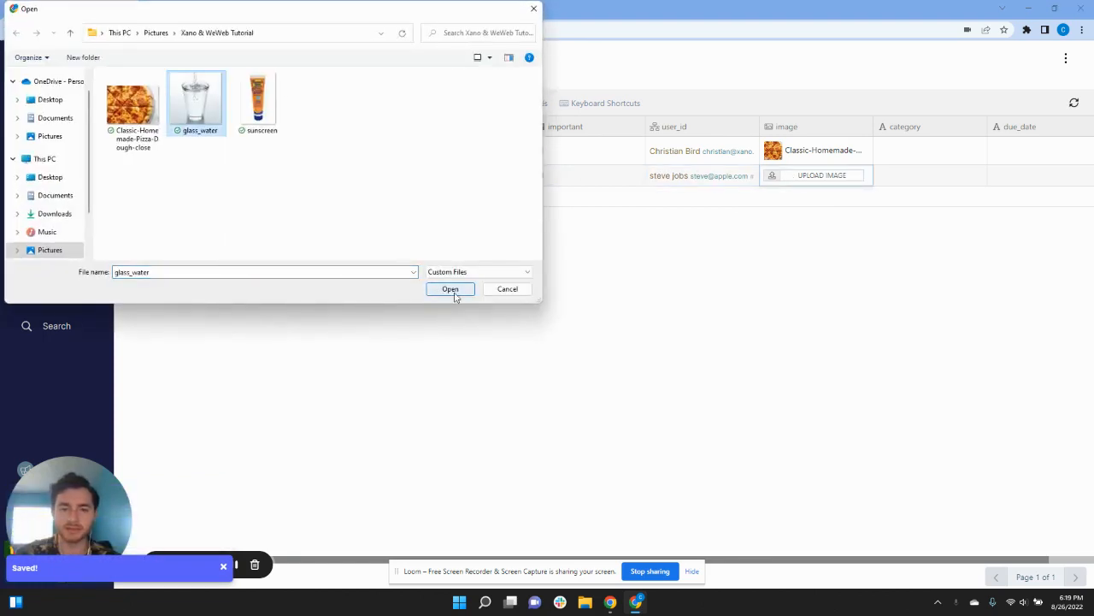
left_click(451, 289)
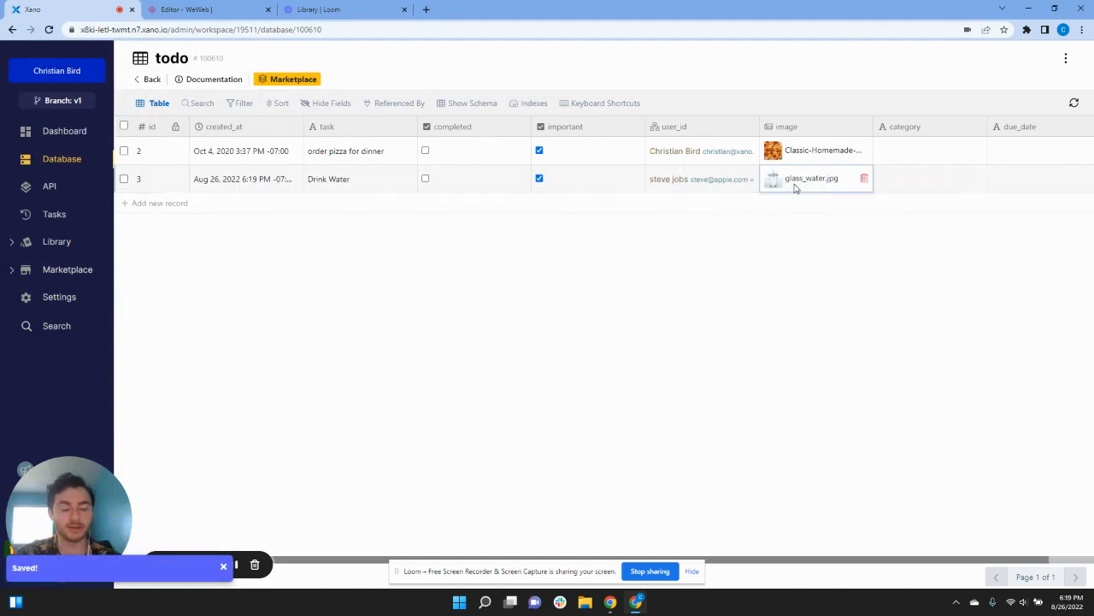
Step: Set the category of both tasks to 'wip' and return to WeWeb
left_click(915, 157)
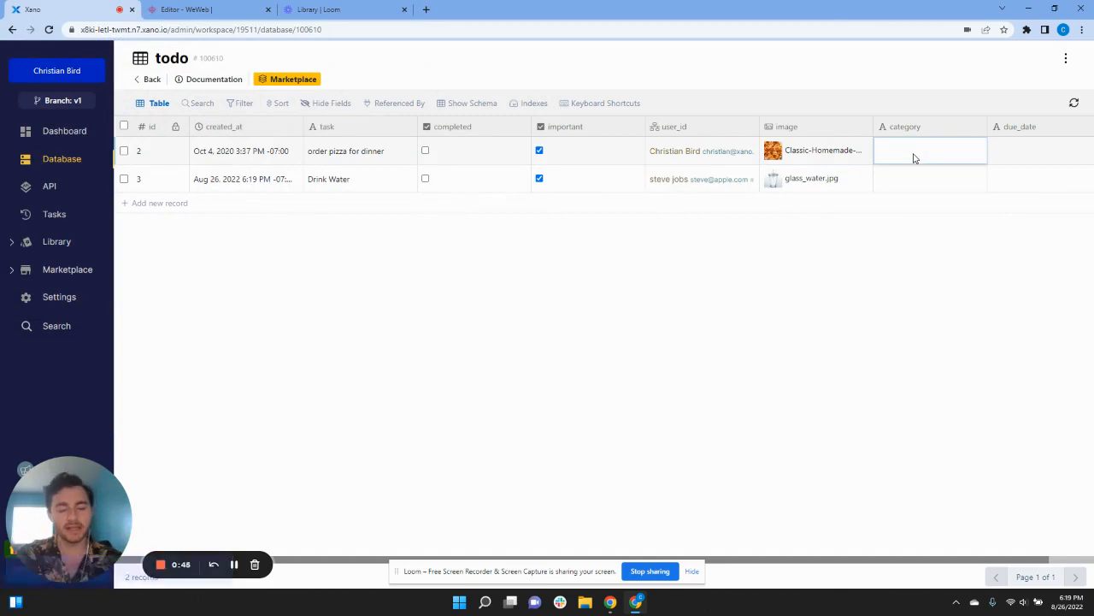
type("wip")
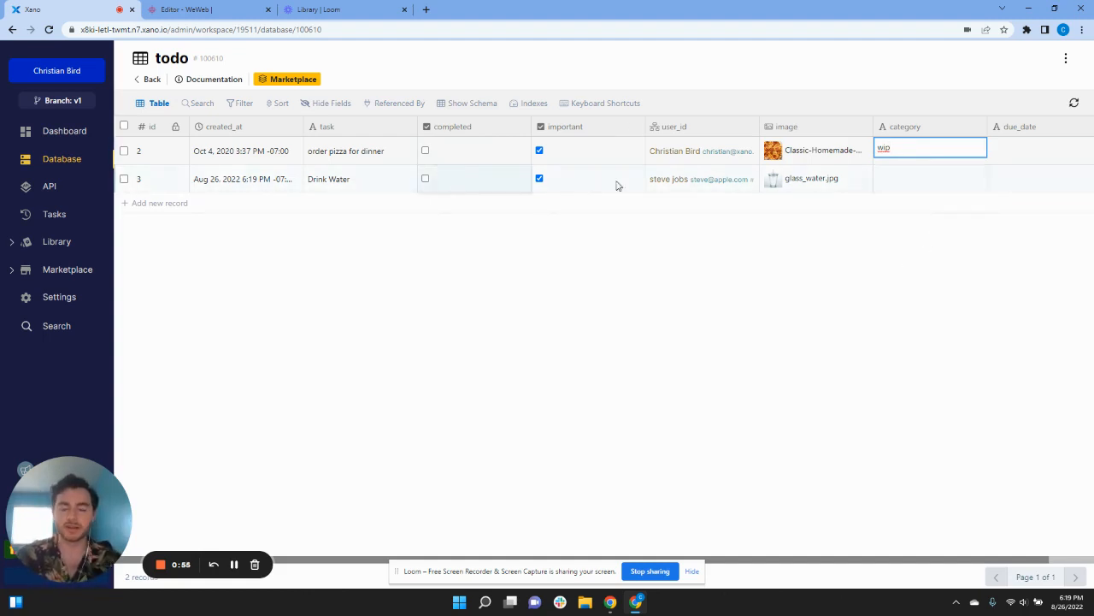
left_click(912, 178)
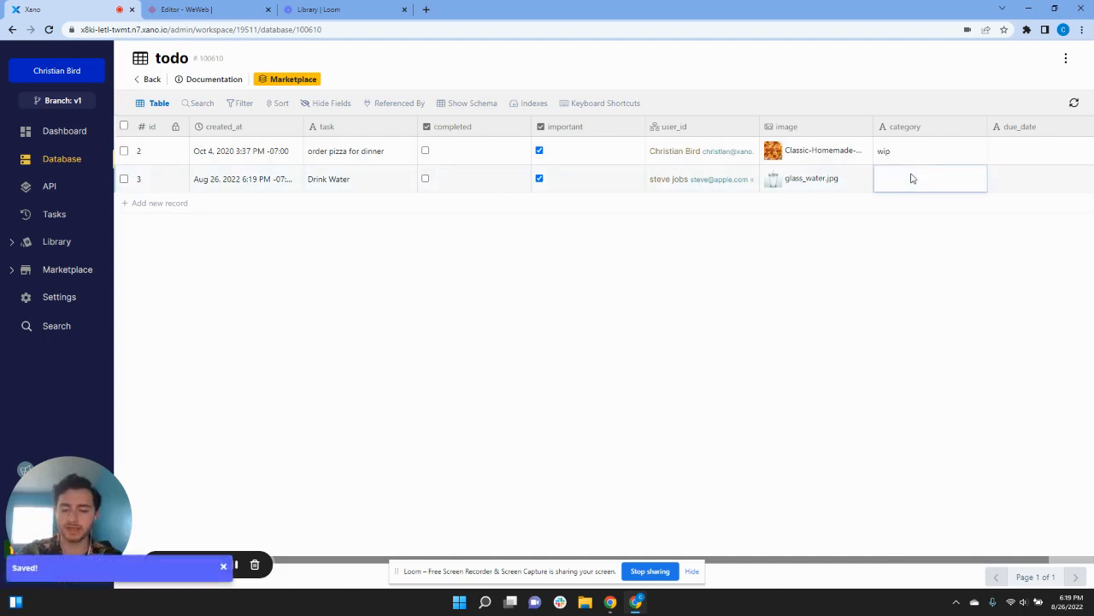
type("wip")
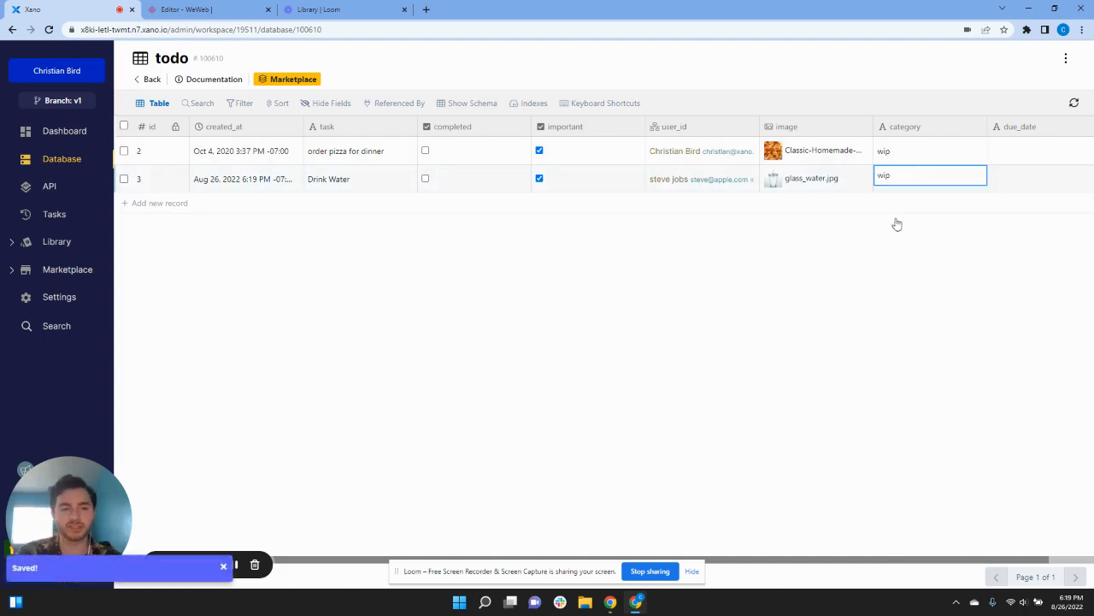
key("Return")
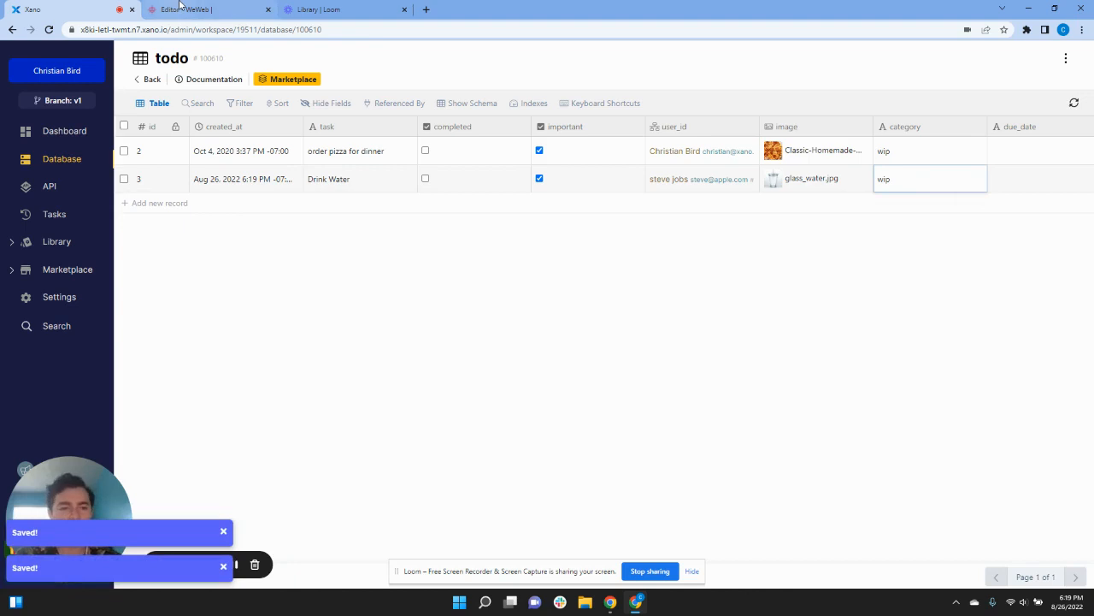
left_click(181, 10)
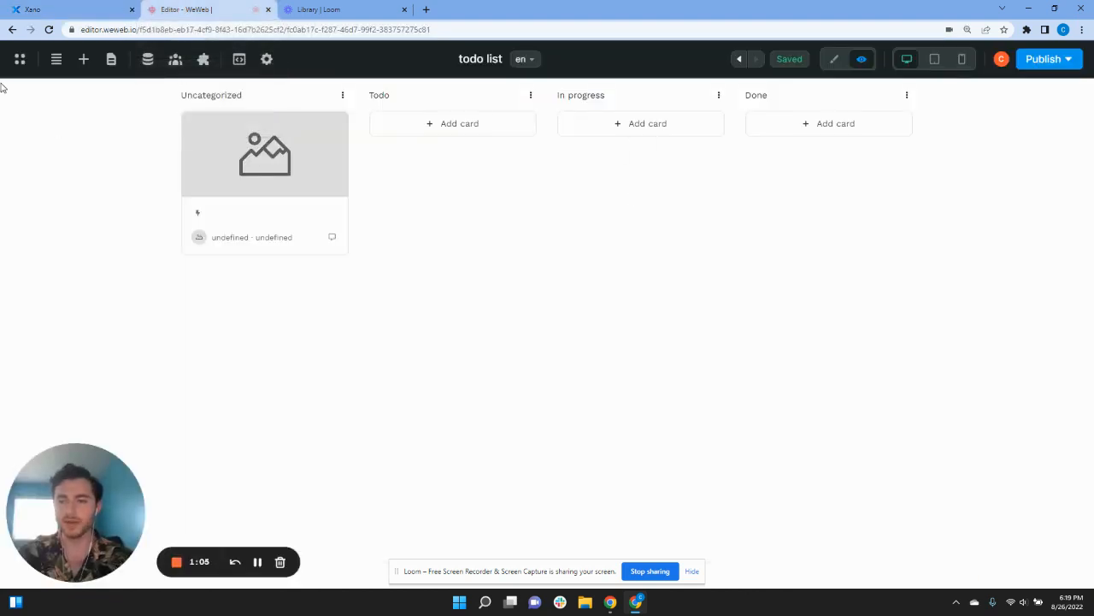
Step: Reload the WeWeb editor and preview the kanban to see the card under In progress
left_click(49, 30)
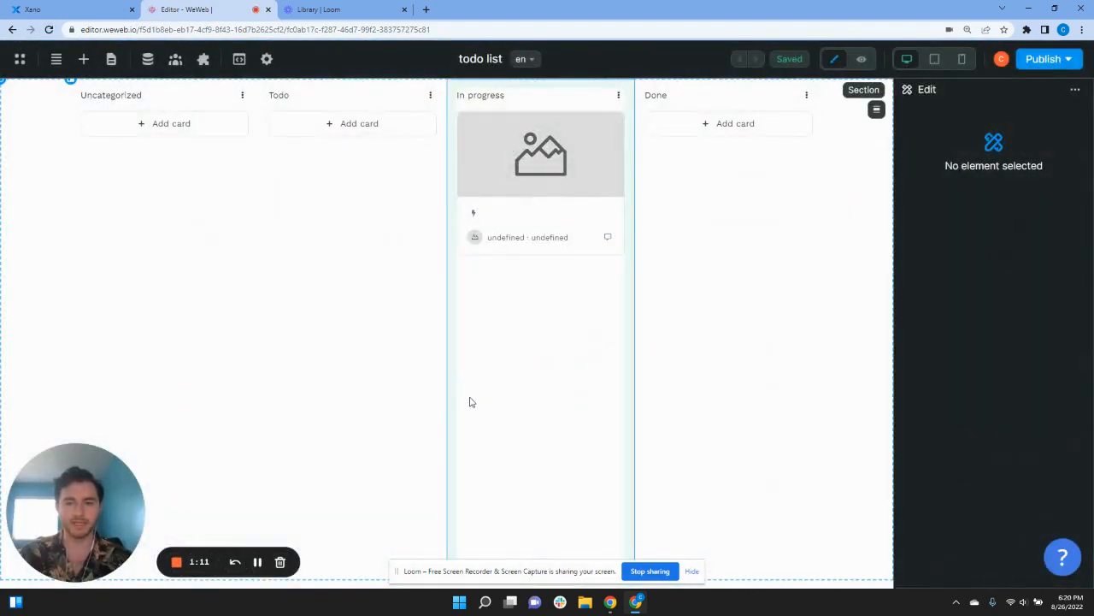
left_click(862, 59)
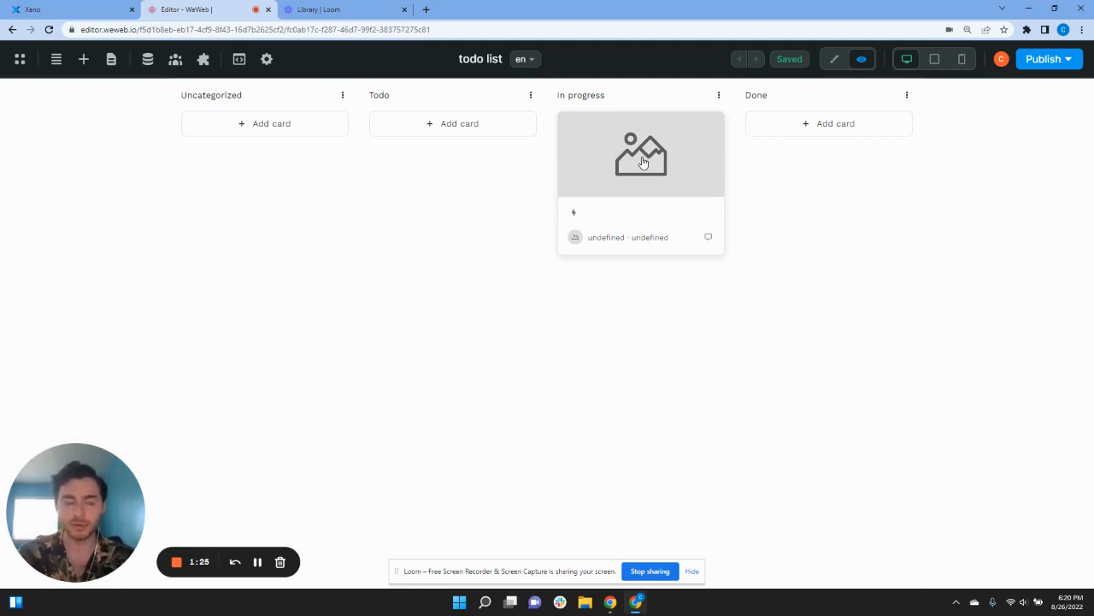
left_click(835, 61)
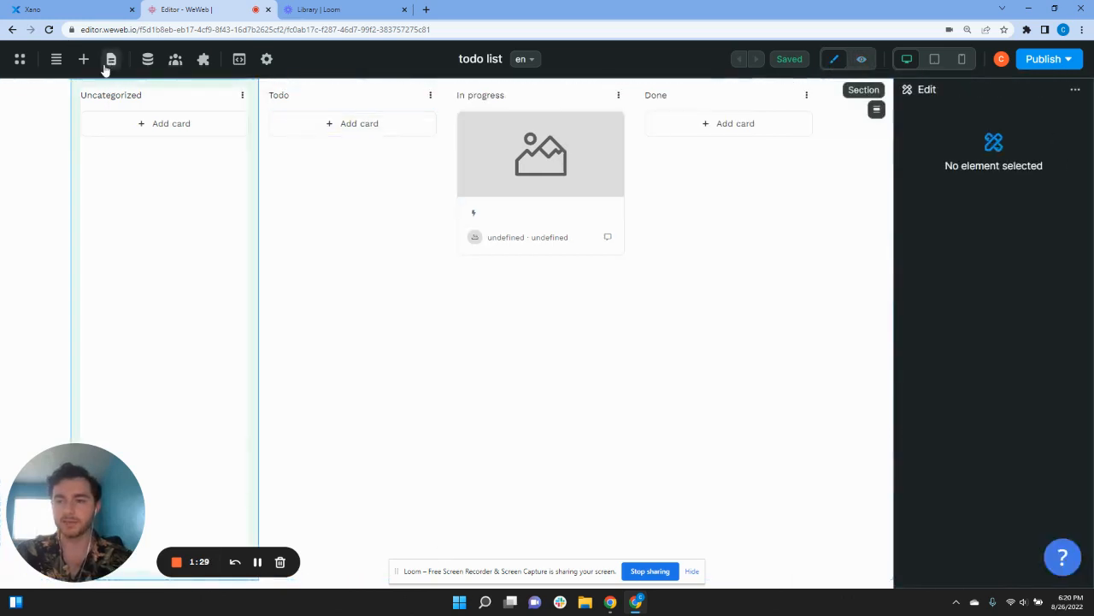
Step: In the Navigator, expand Section > kanban + details > kanban > stack > Item > card and select the image element
left_click(56, 60)
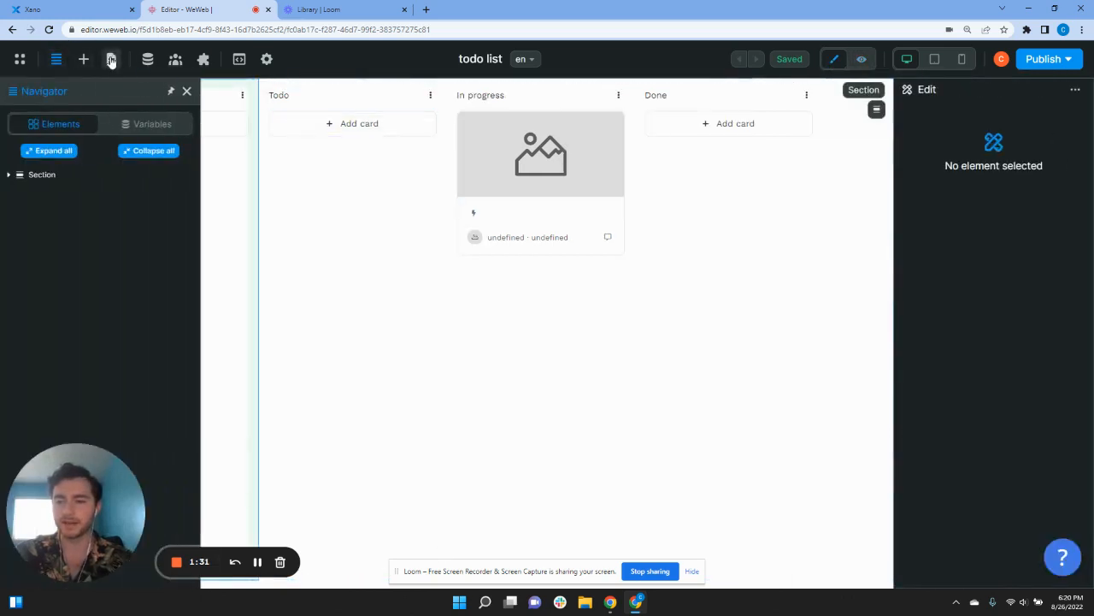
left_click(11, 175)
left_click(15, 191)
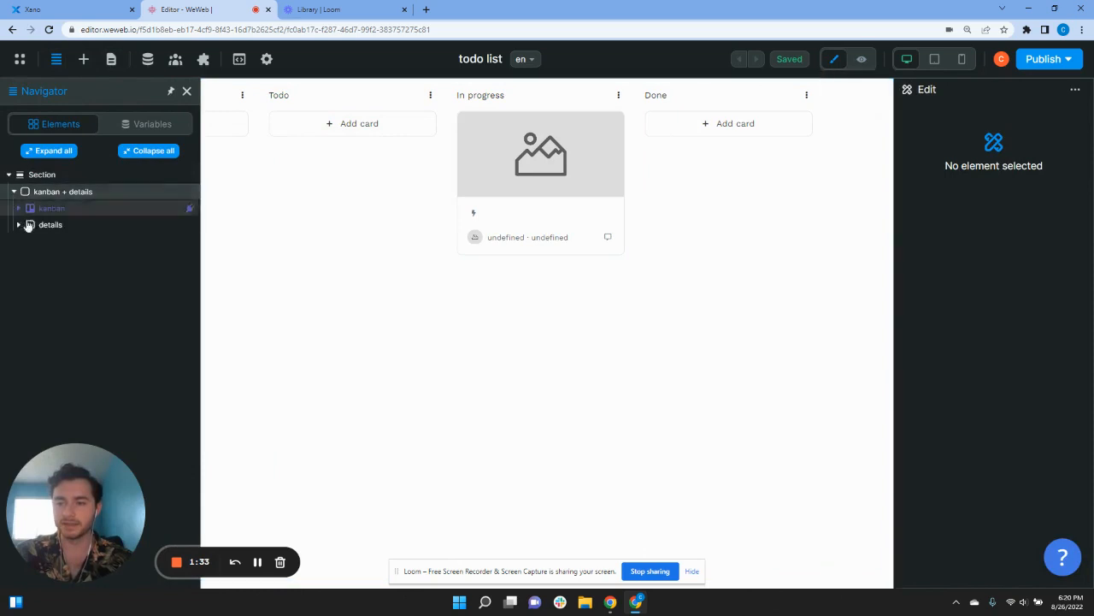
left_click(19, 208)
left_click(23, 223)
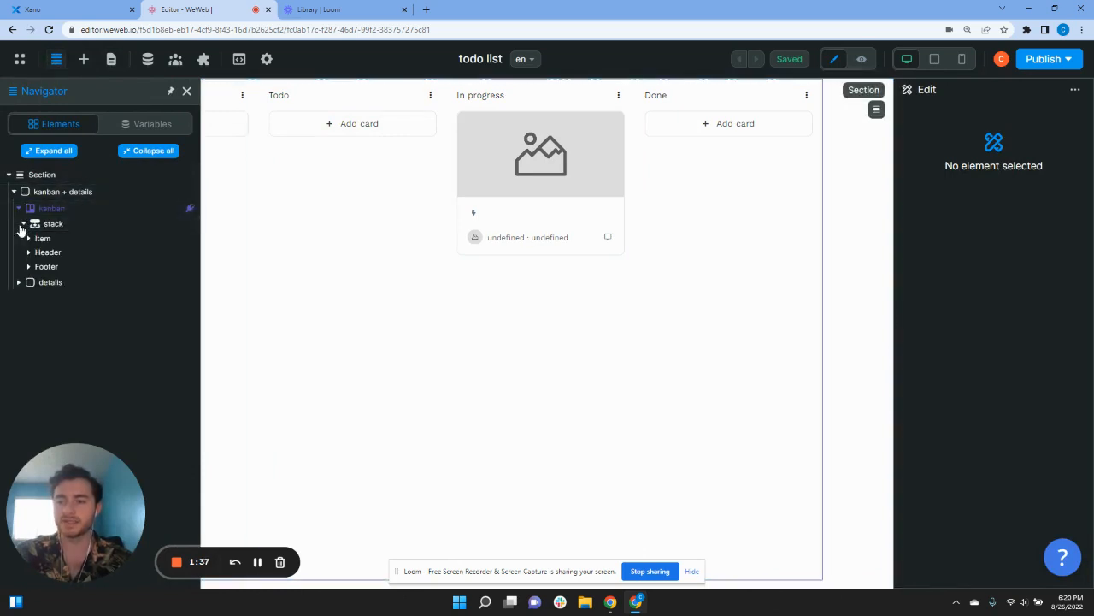
left_click(28, 238)
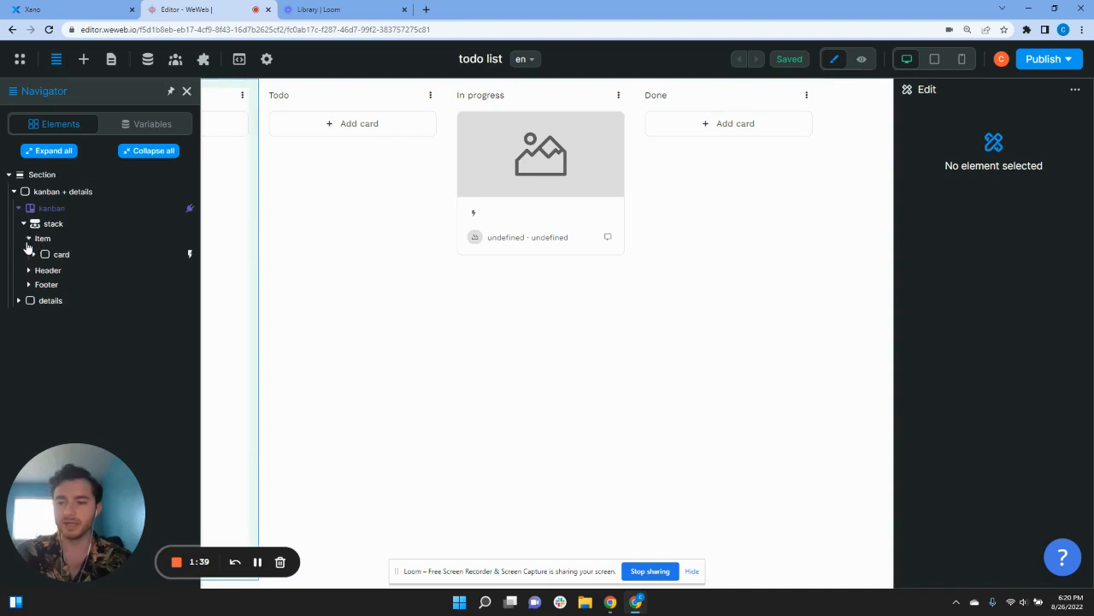
left_click(28, 270)
left_click(29, 303)
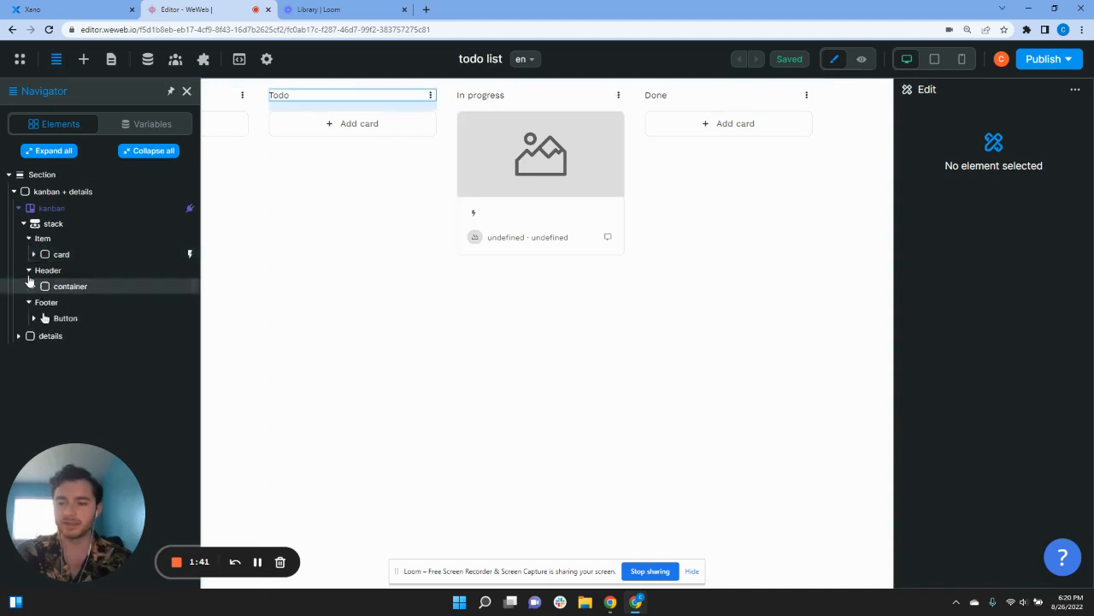
left_click(35, 254)
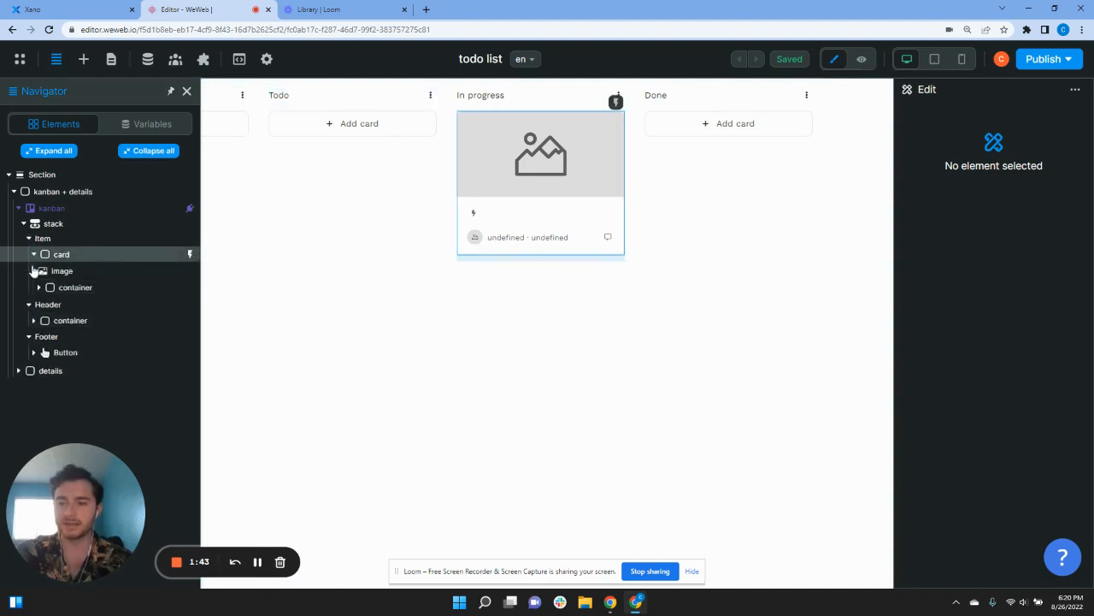
left_click(43, 270)
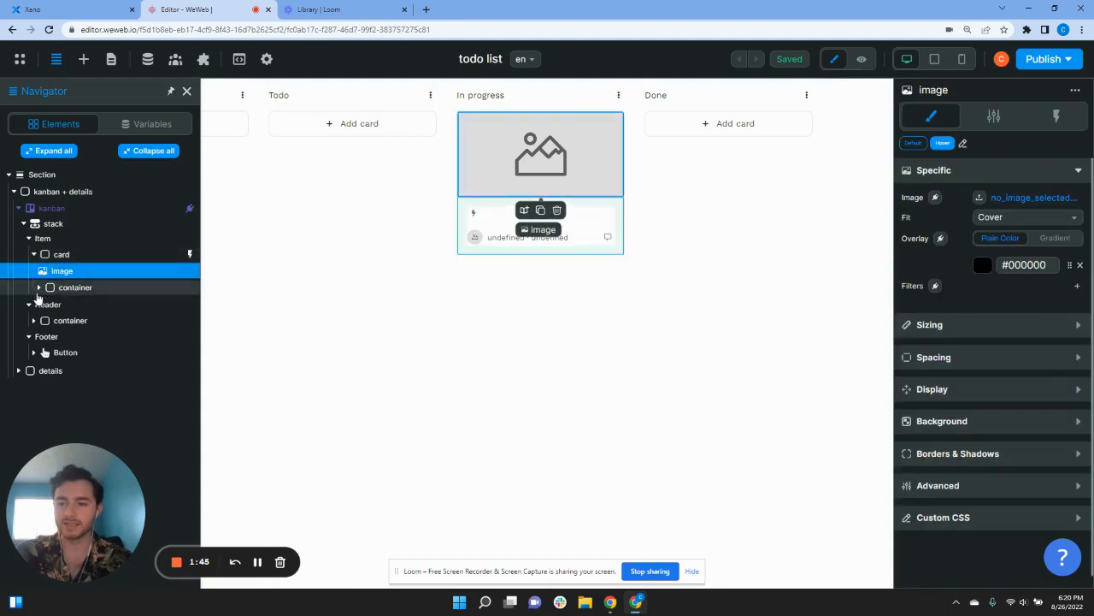
left_click(28, 304)
left_click(28, 318)
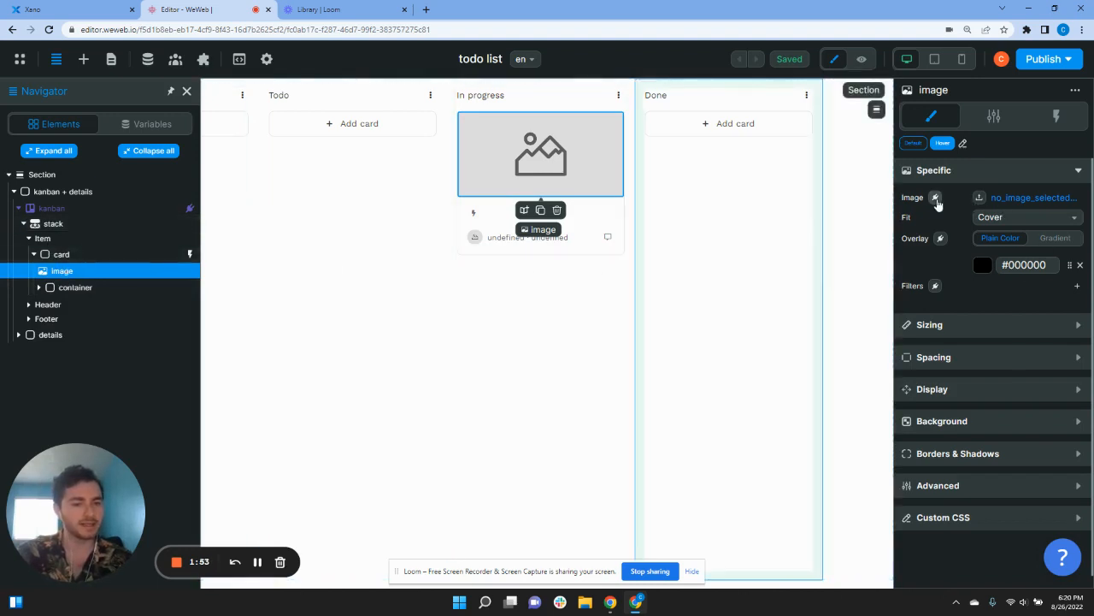
Step: Bind the card image source to item.data['image']['url'] so the pizza photo appears
left_click(935, 198)
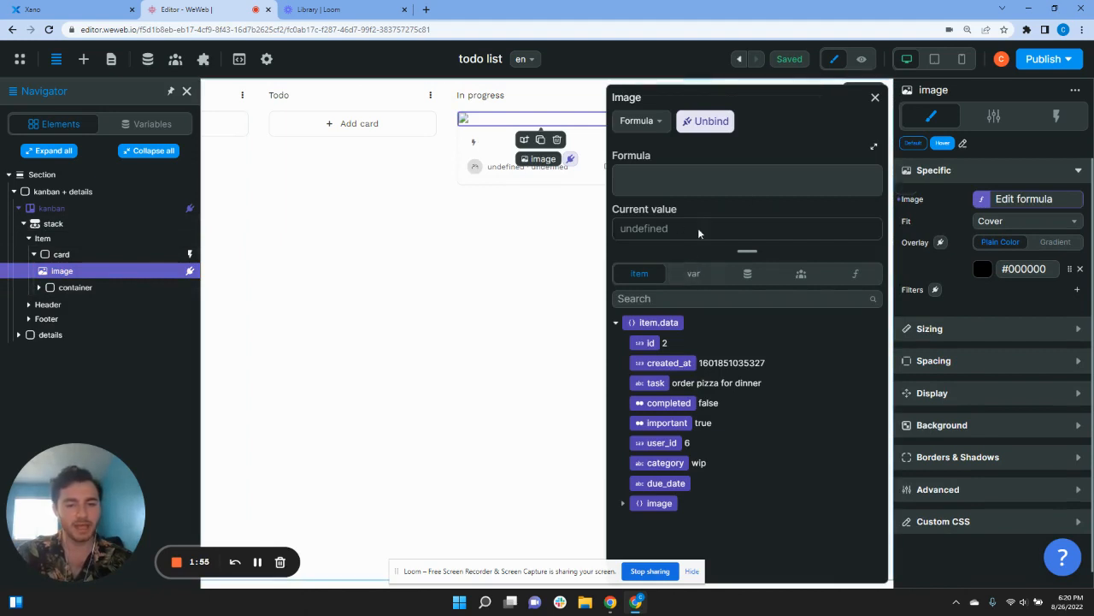
left_click(633, 503)
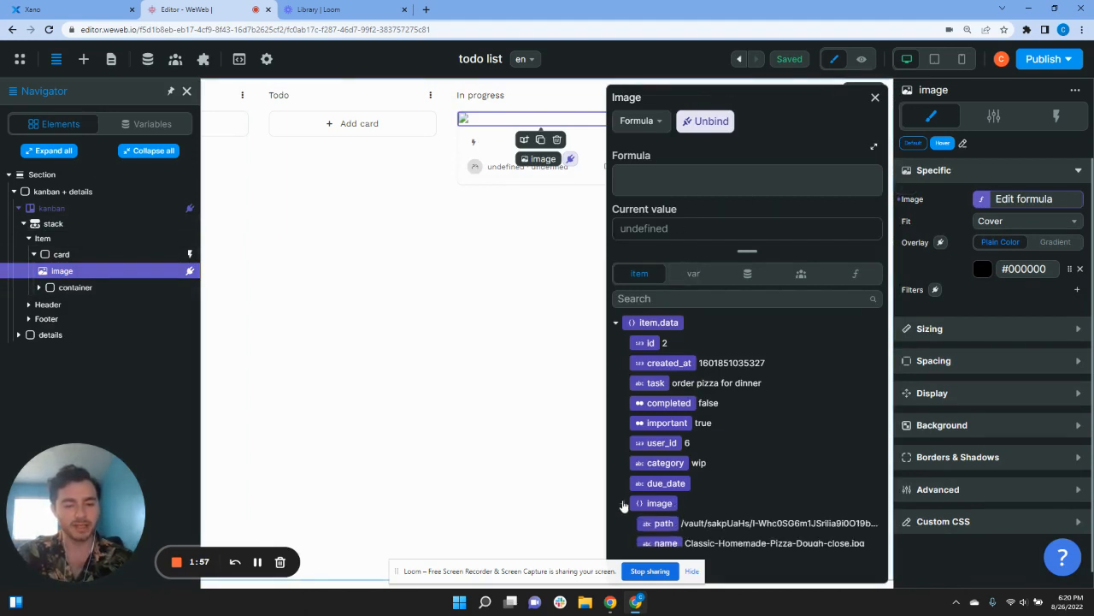
scroll(652, 519, "down", 1)
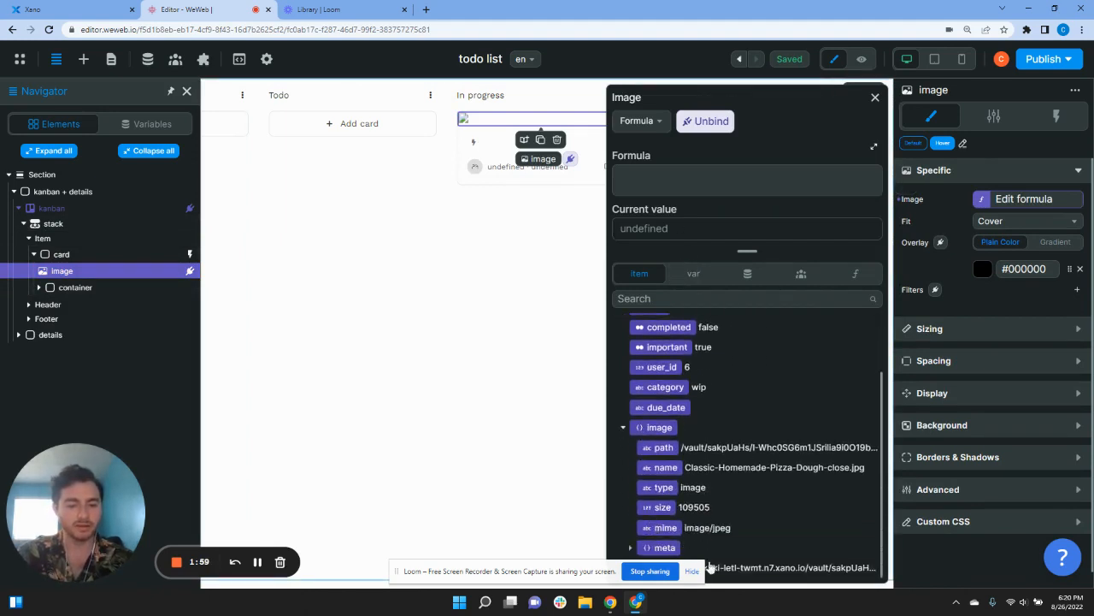
left_click(691, 572)
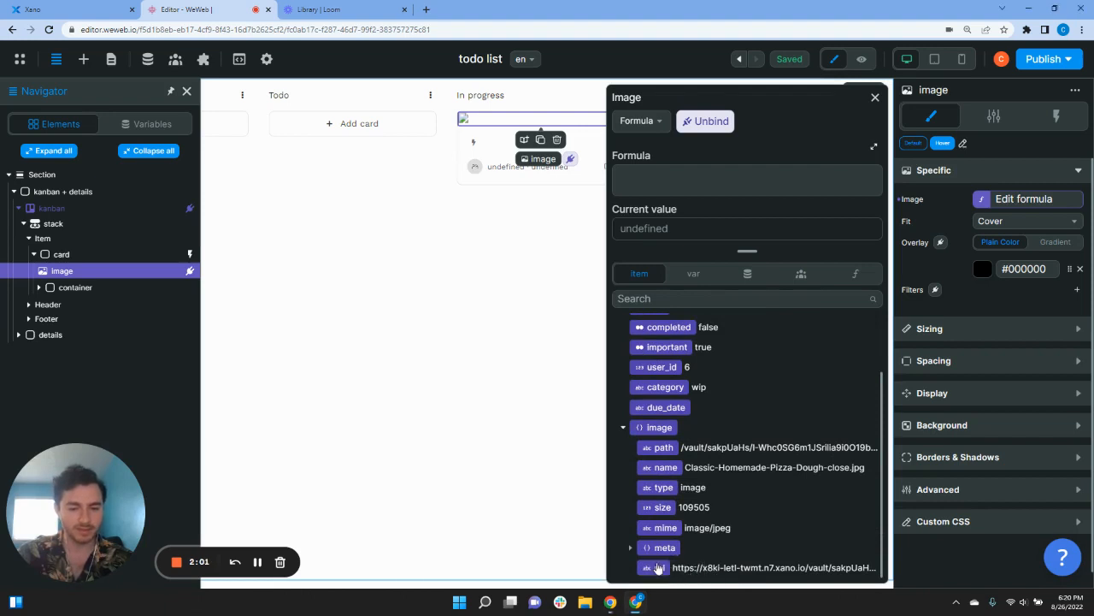
left_click(658, 568)
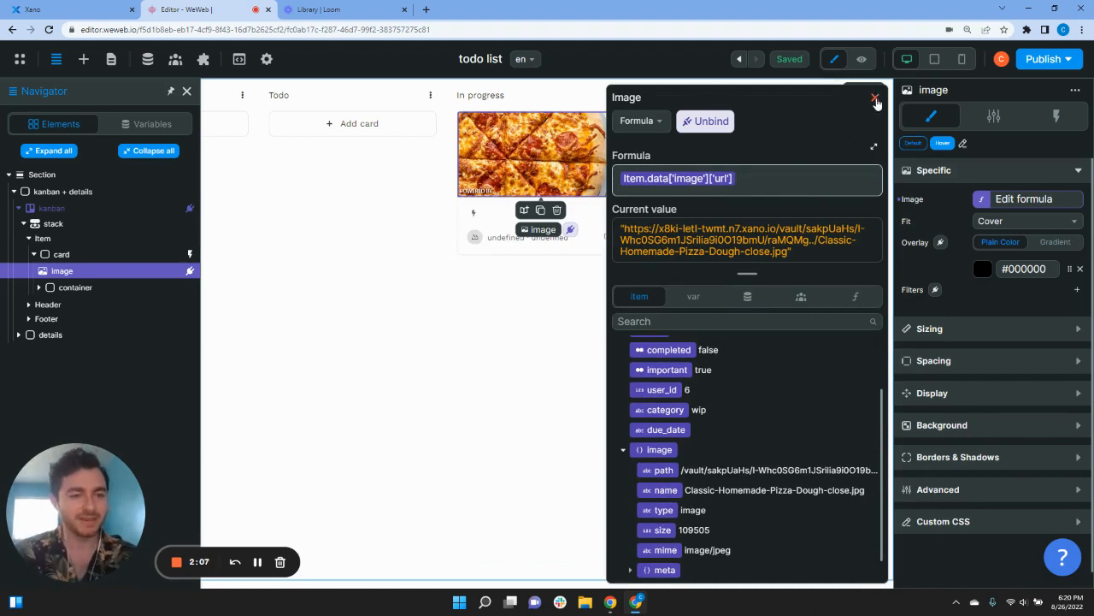
left_click(873, 100)
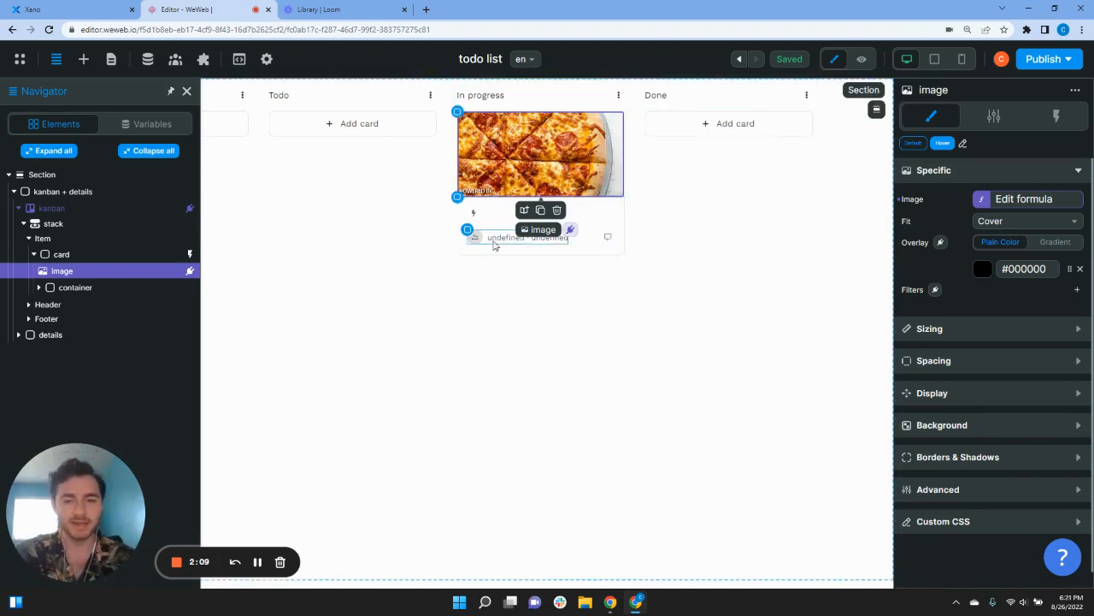
Step: Replace the card text's user_name/createdAt formula with item.data['task']
left_click(505, 278)
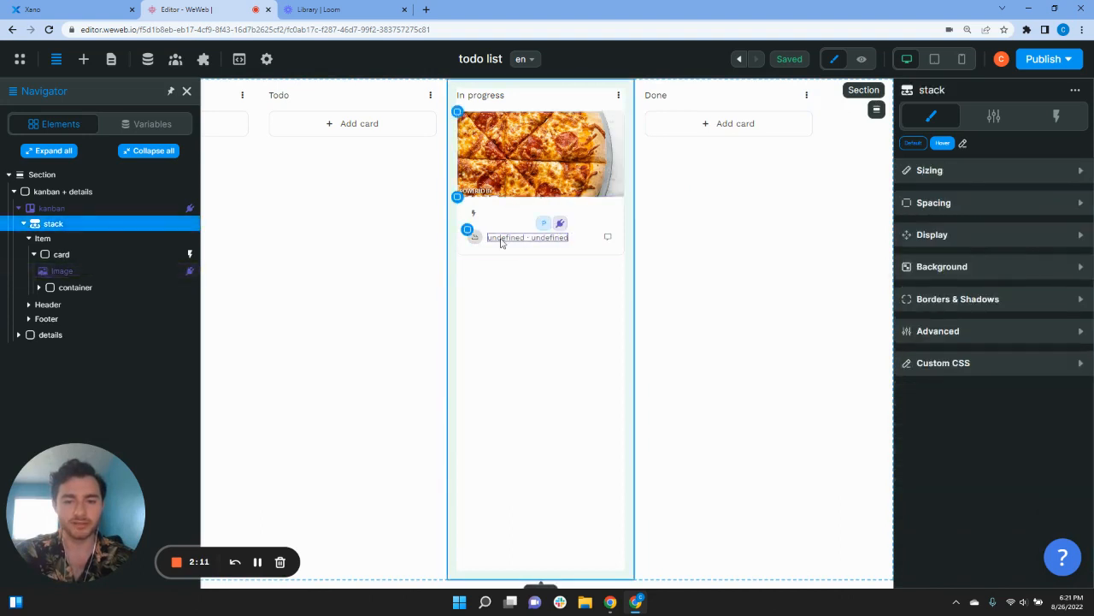
left_click(502, 242)
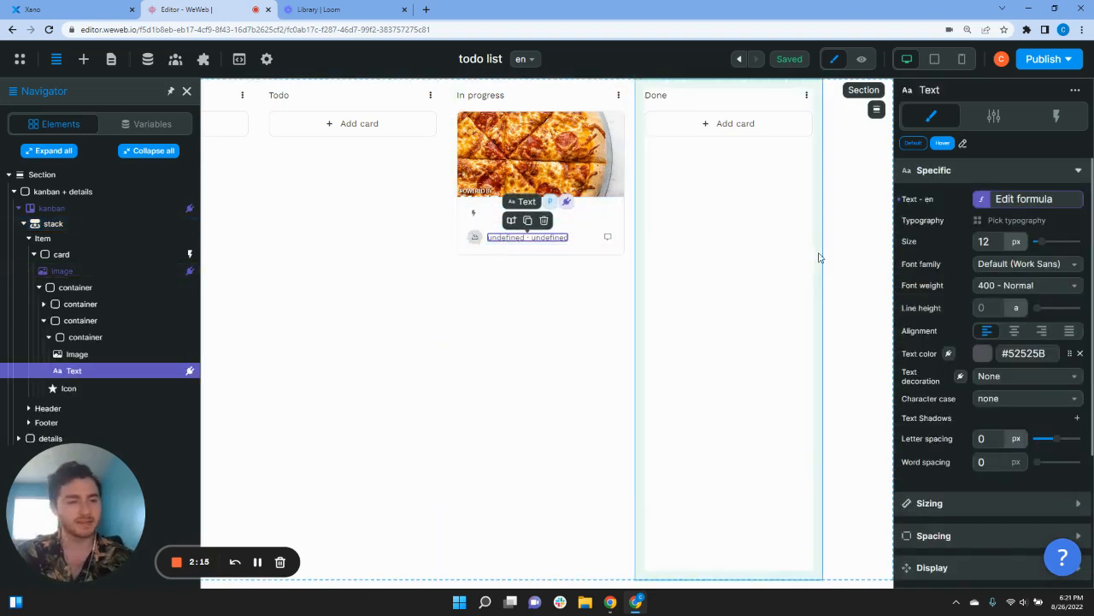
left_click(992, 202)
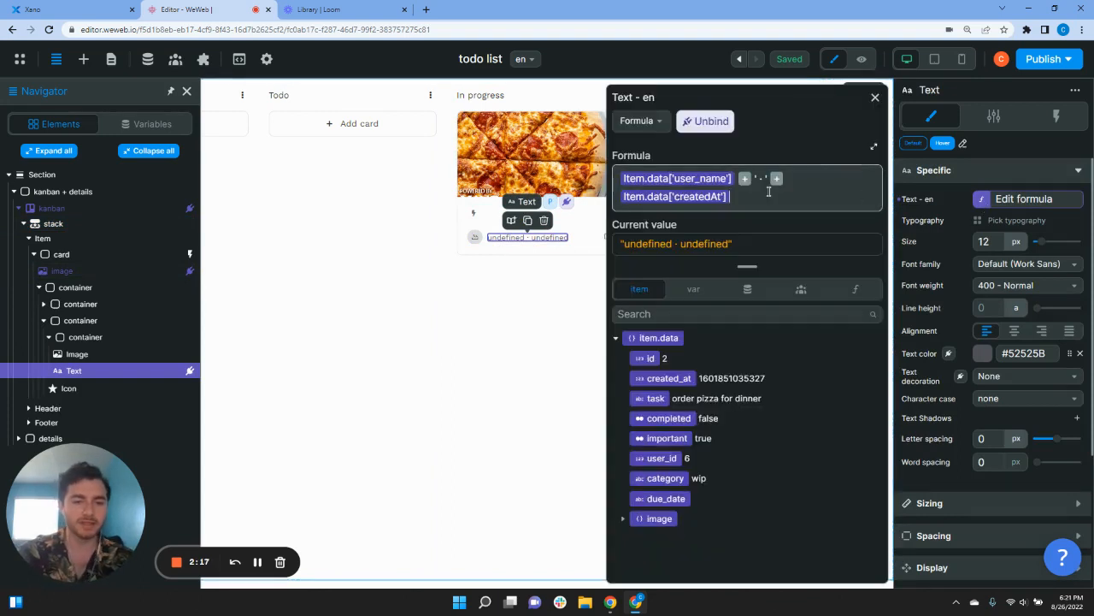
left_click_drag(772, 186, 623, 176)
key("BackSpace")
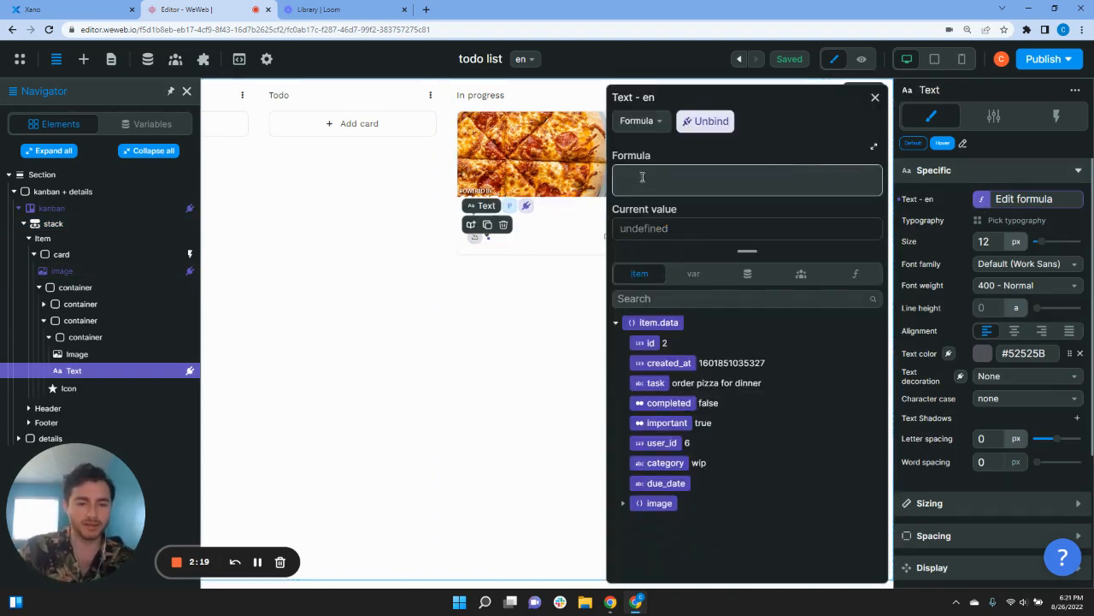
left_click(656, 383)
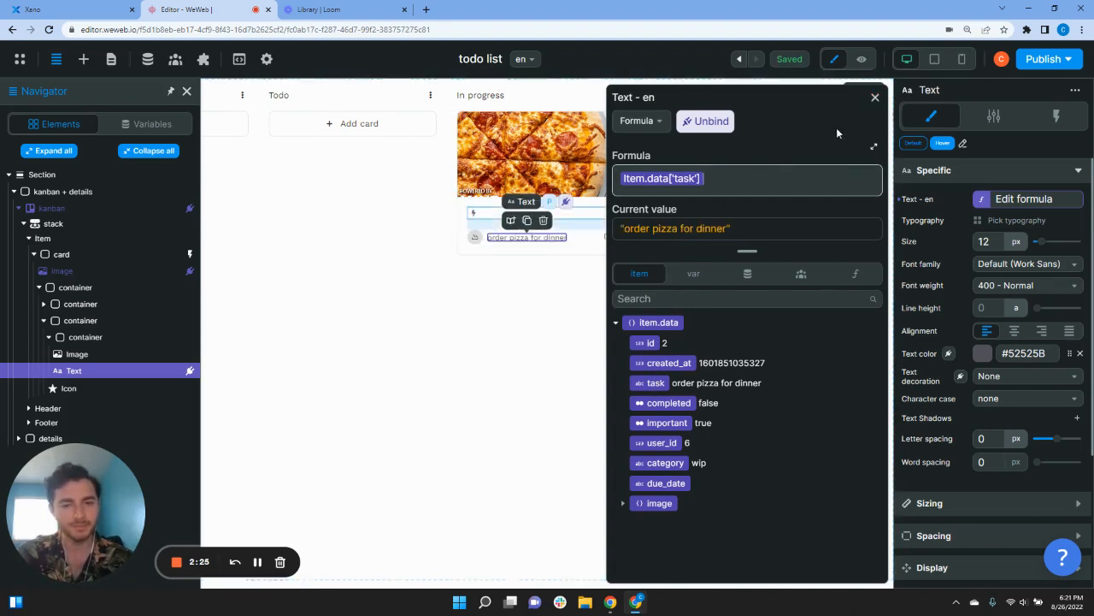
left_click(875, 97)
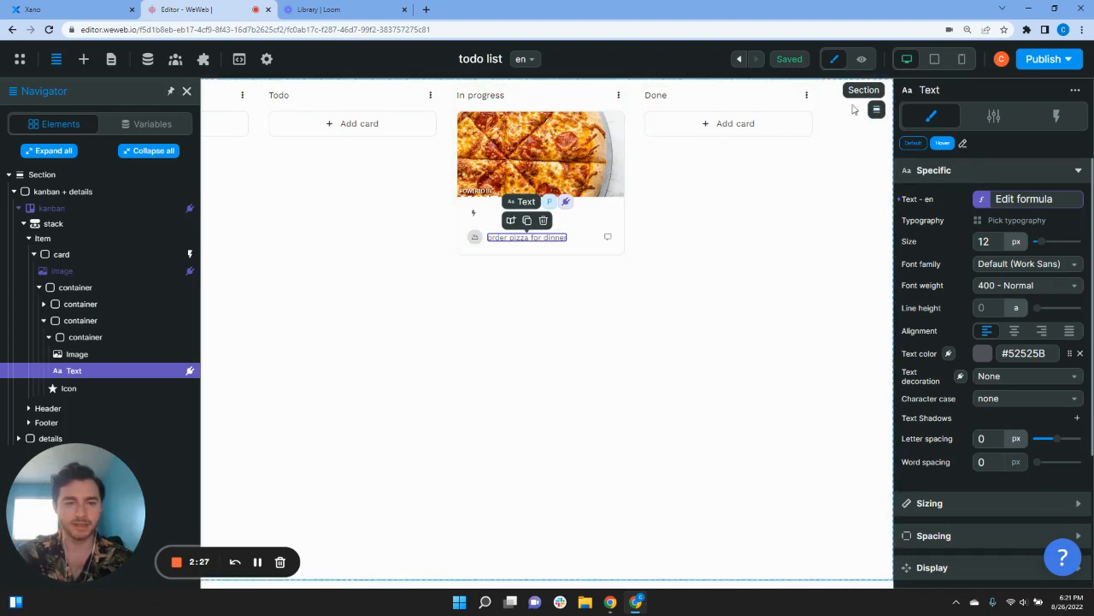
Step: Preview the board to confirm the card reads 'order pizza for dinner', then return to editing
left_click(862, 62)
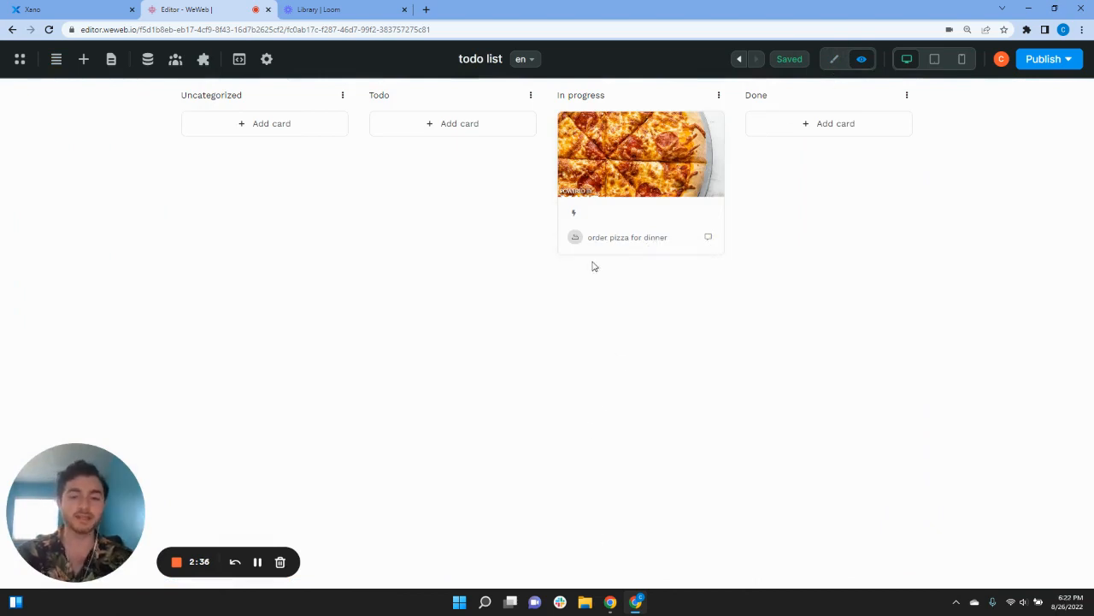
left_click(835, 59)
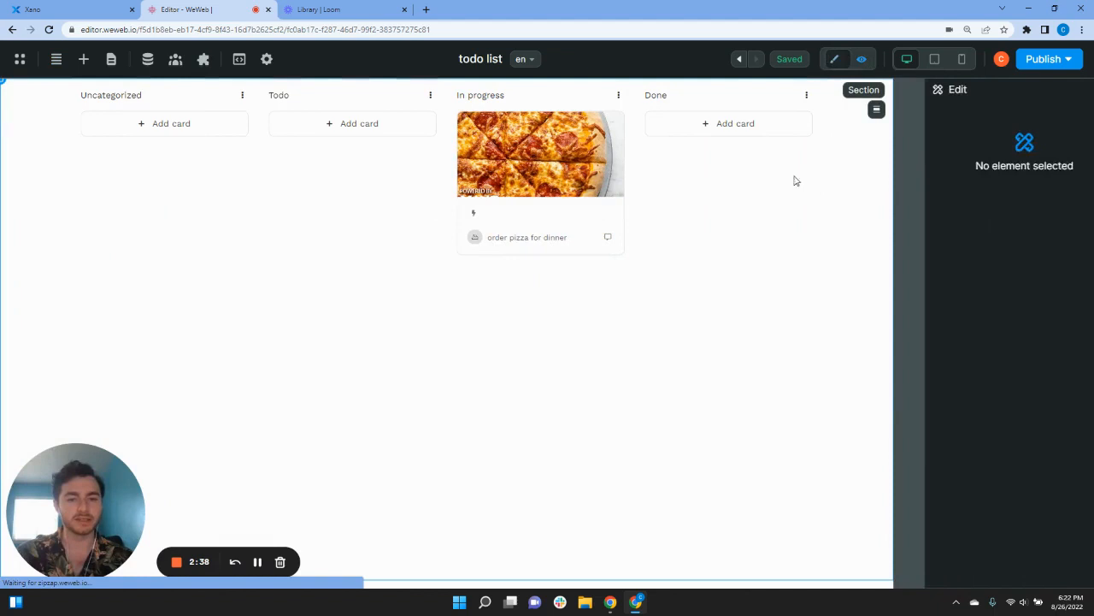
left_click(476, 215)
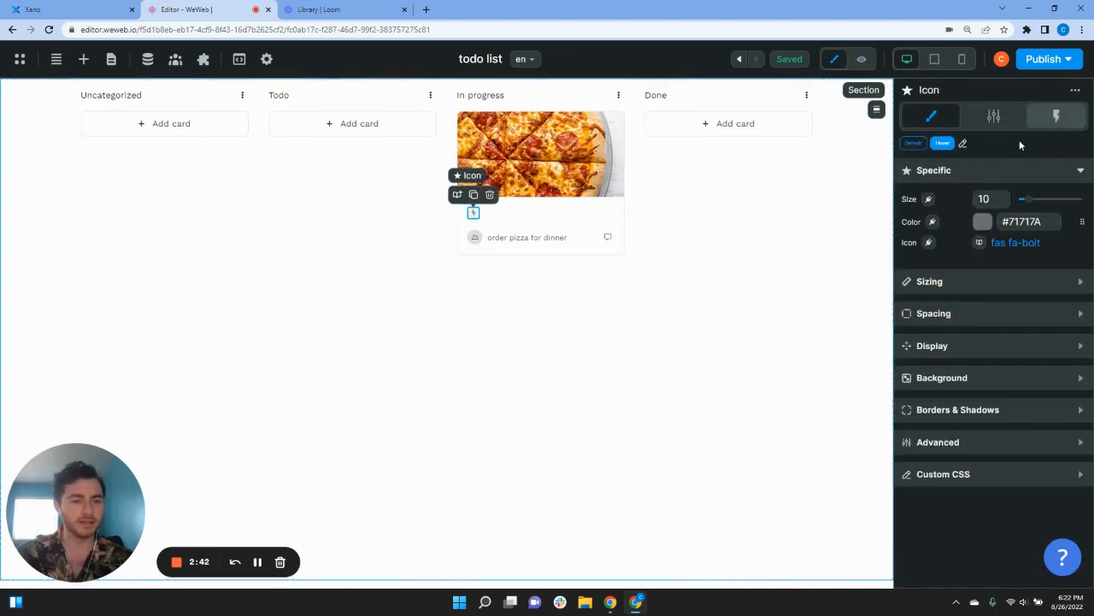
Step: Save the bolt icon's #71717A colour to the design system as 'gray'
left_click(984, 222)
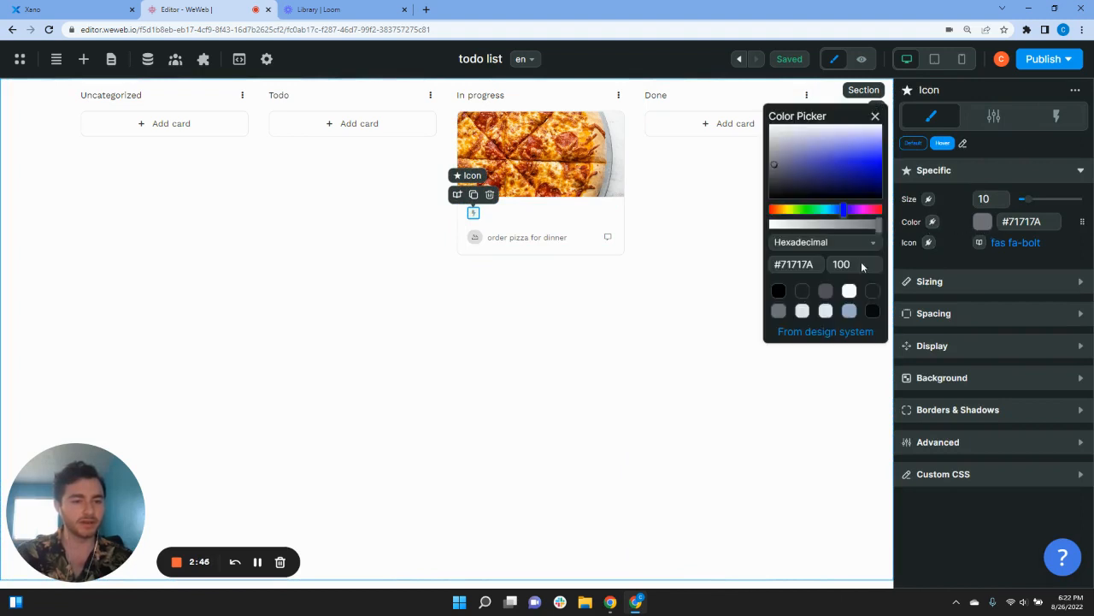
left_click(1081, 223)
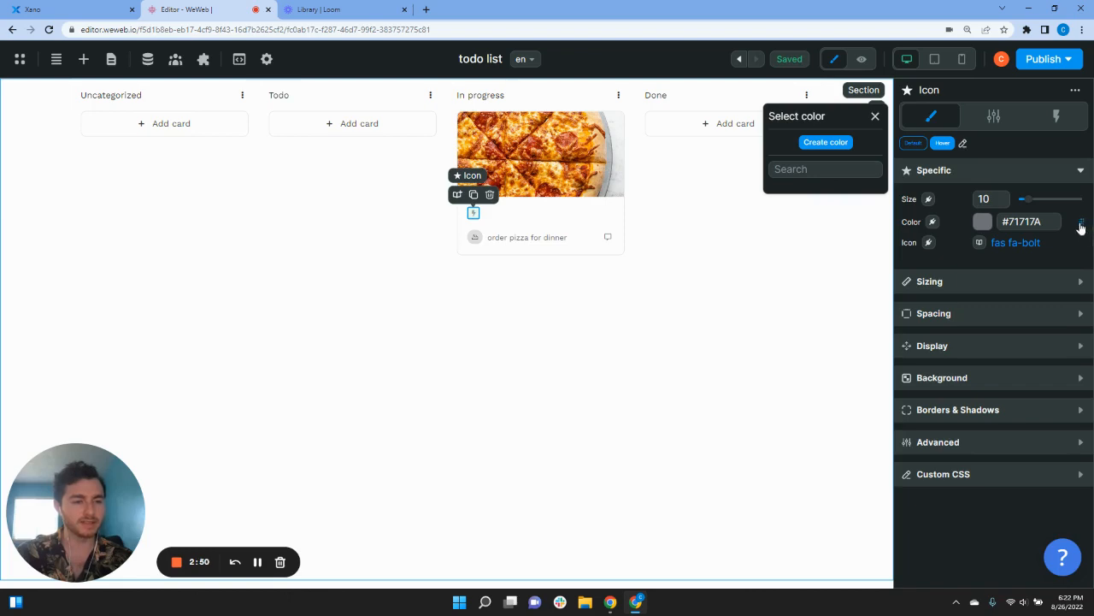
left_click(830, 145)
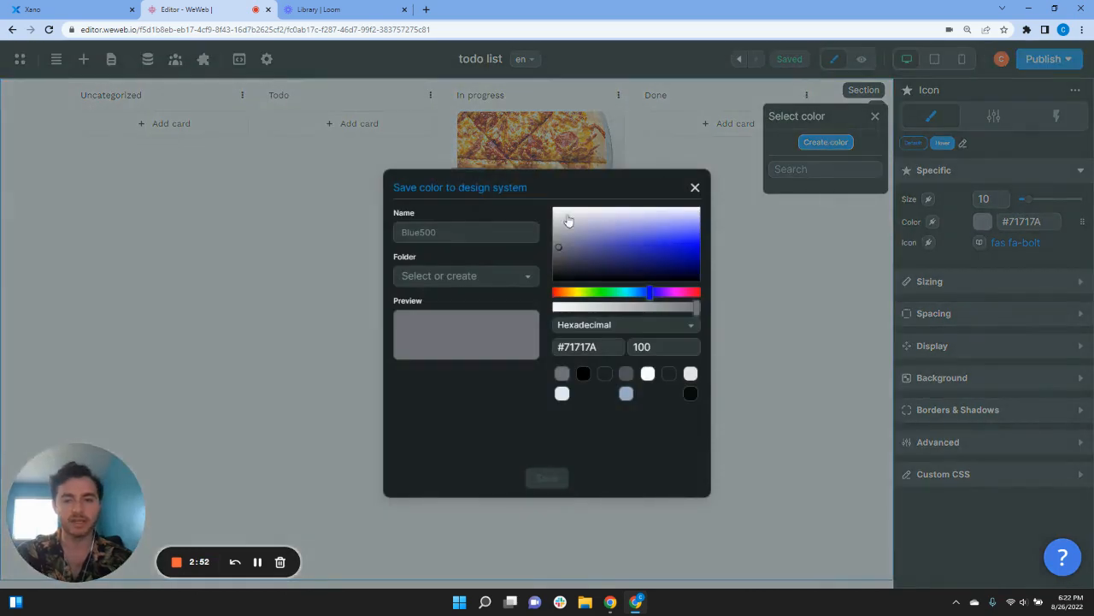
left_click(453, 231)
type("gray")
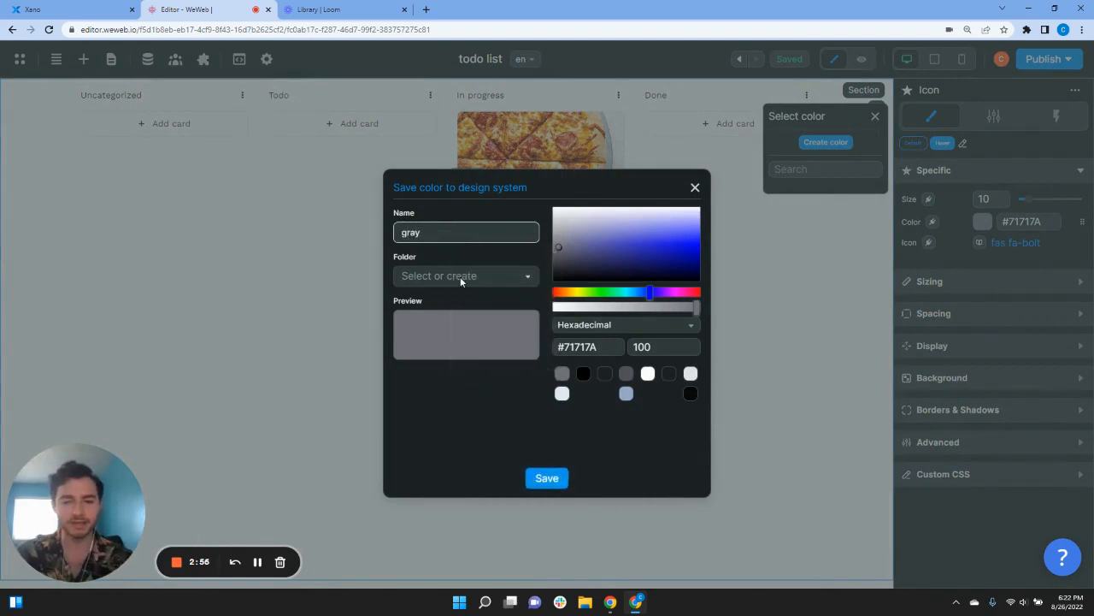
left_click(547, 478)
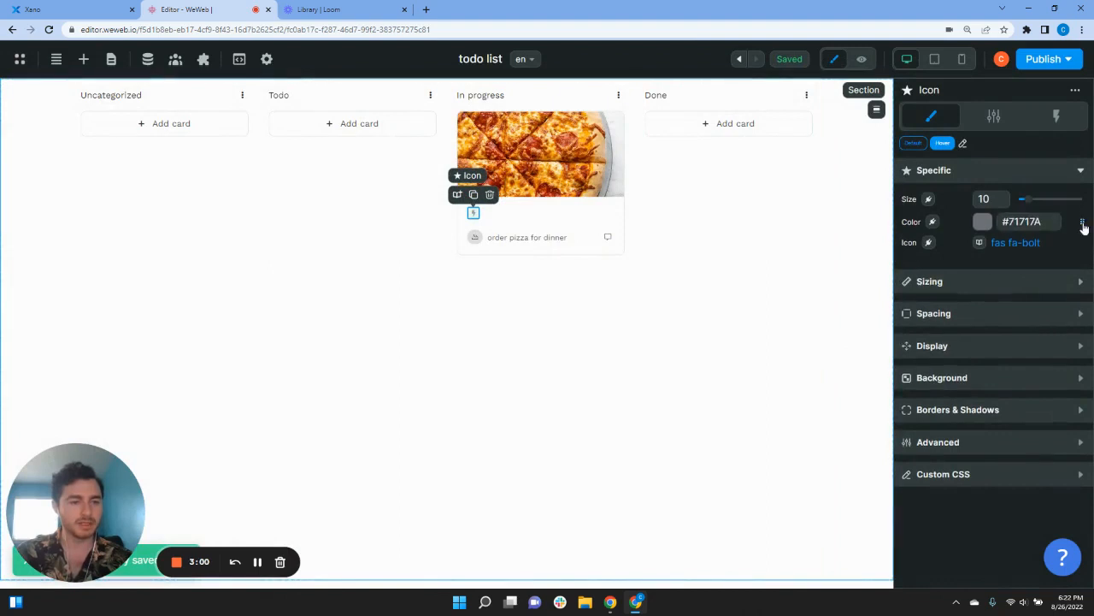
Step: Create a design-system colour named Orange (#F0A314) and apply it to the bolt icon
left_click(1082, 224)
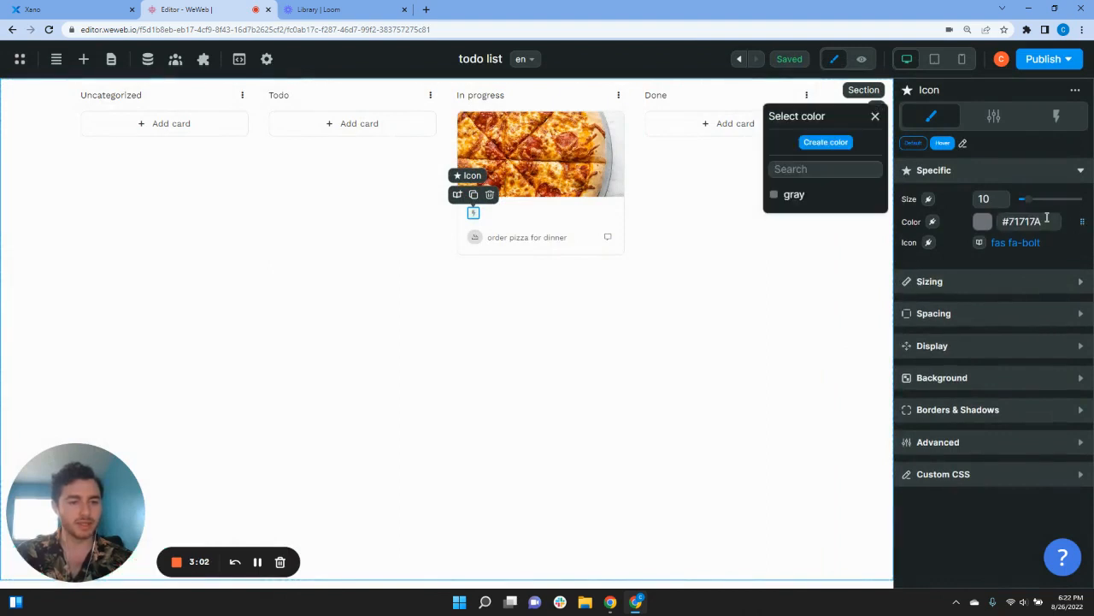
left_click(826, 143)
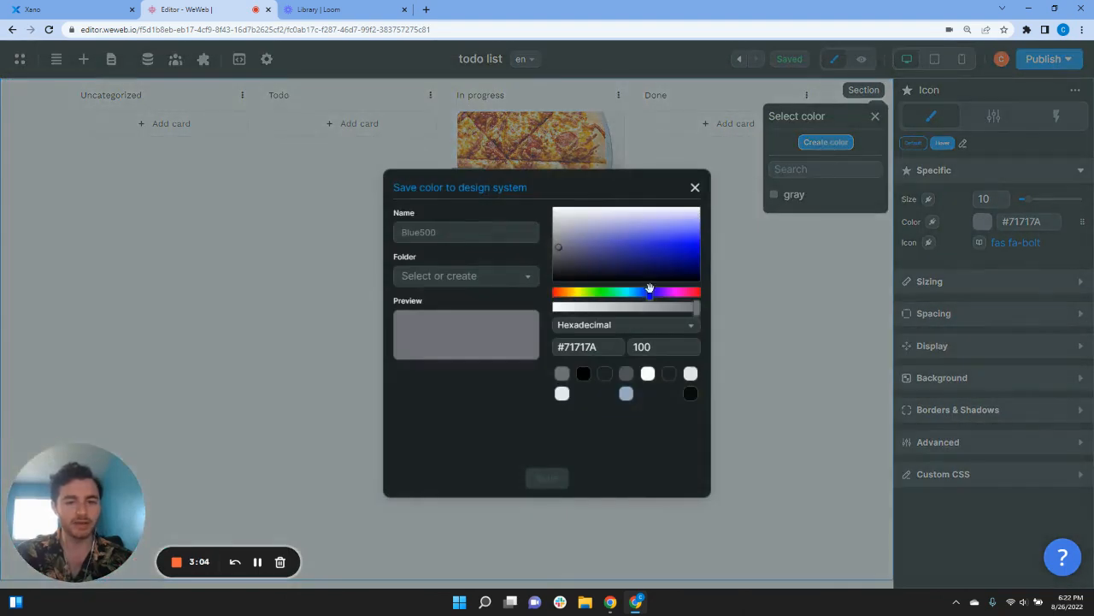
left_click_drag(650, 289, 577, 291)
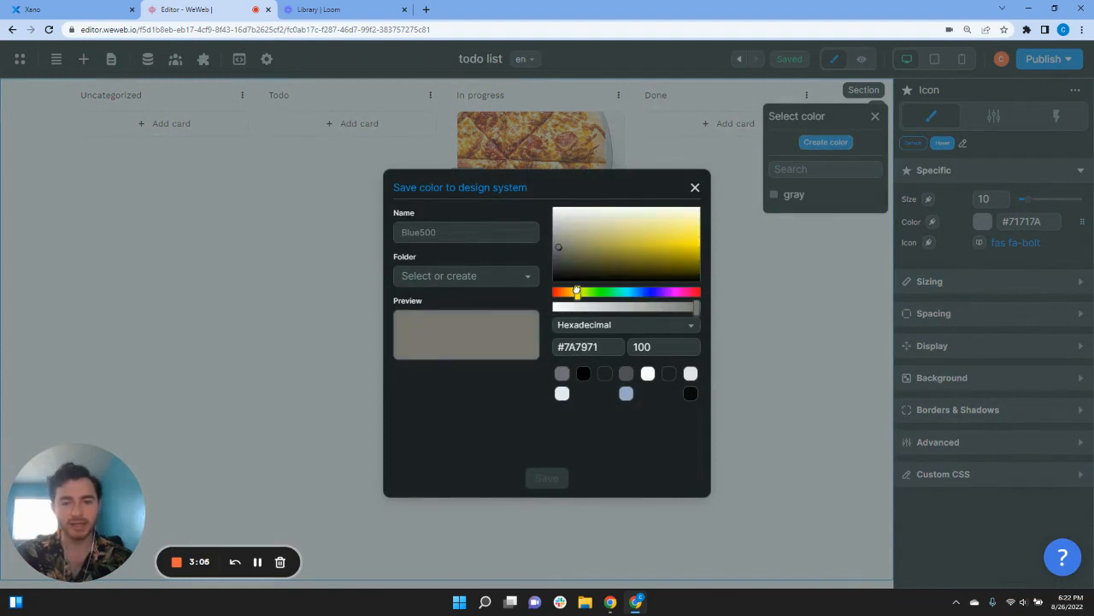
left_click_drag(630, 256, 684, 246)
left_click_drag(581, 291, 571, 290)
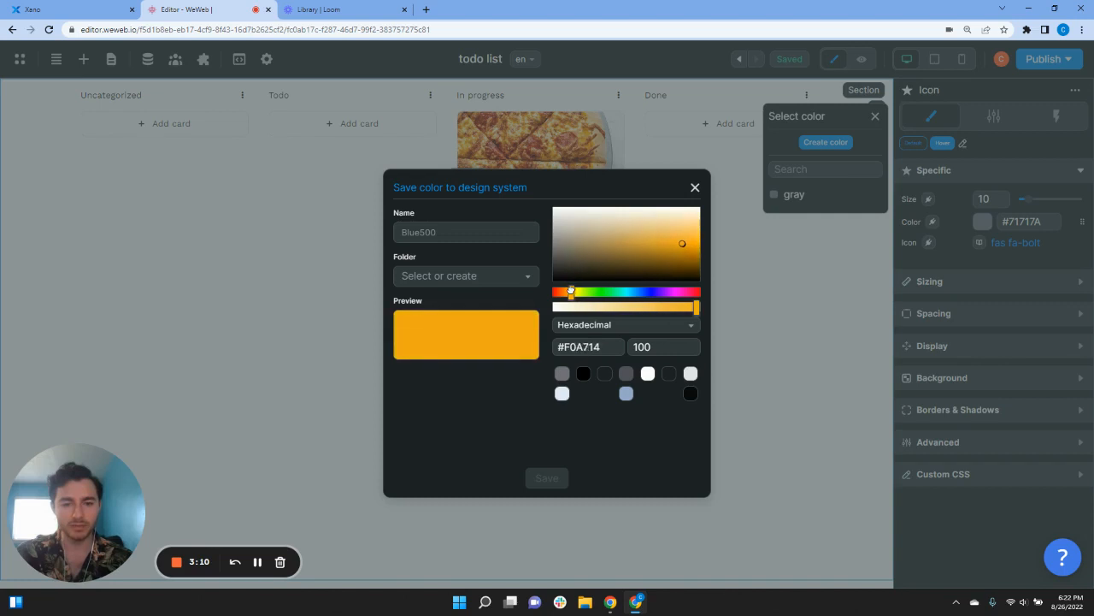
left_click(504, 239)
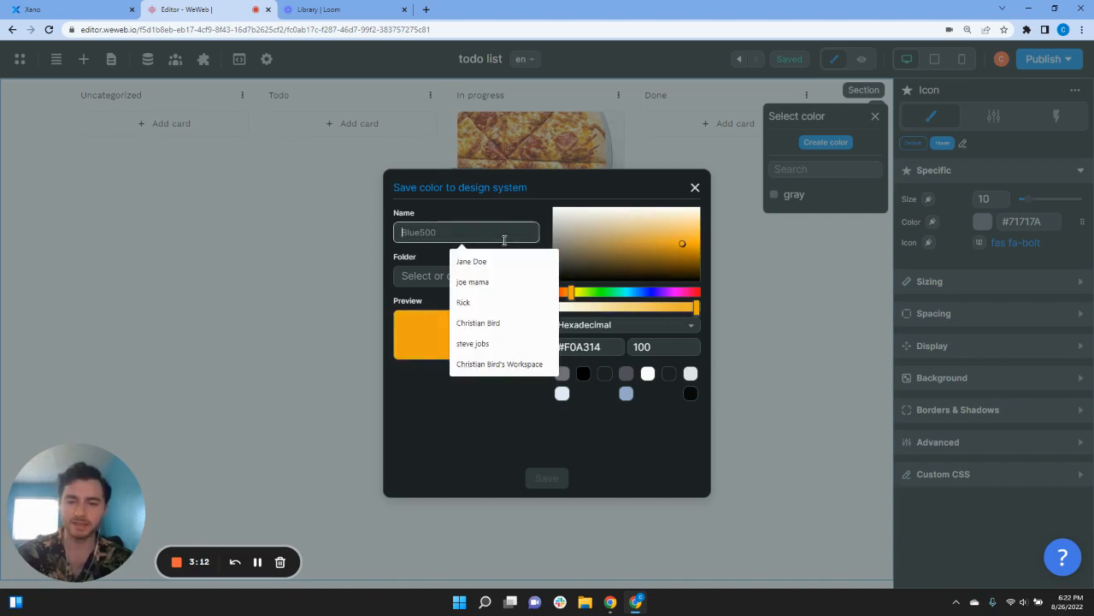
type("Orange")
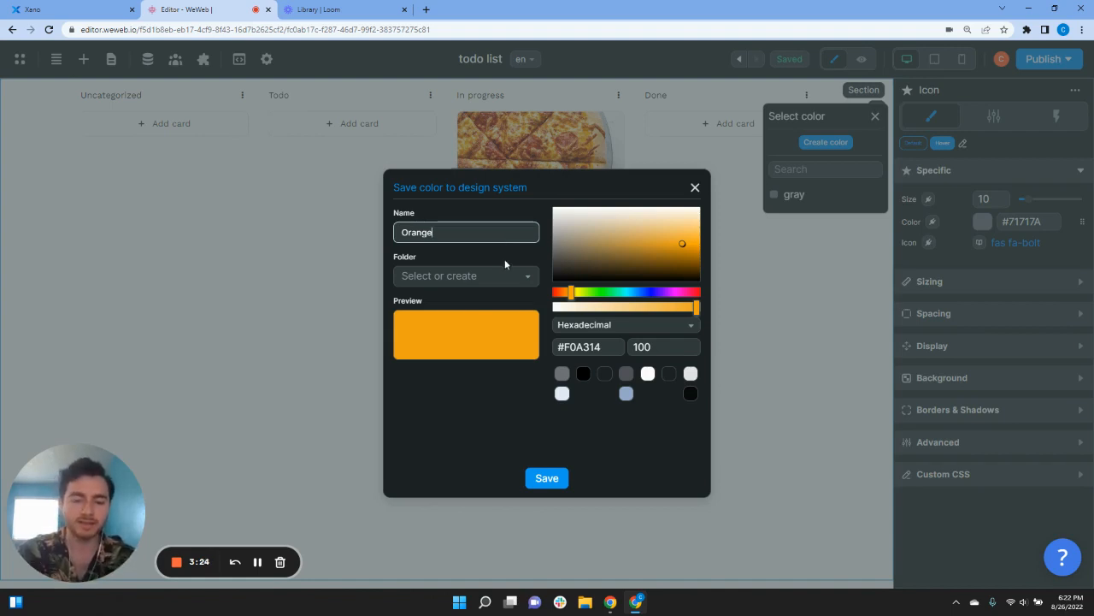
left_click(546, 478)
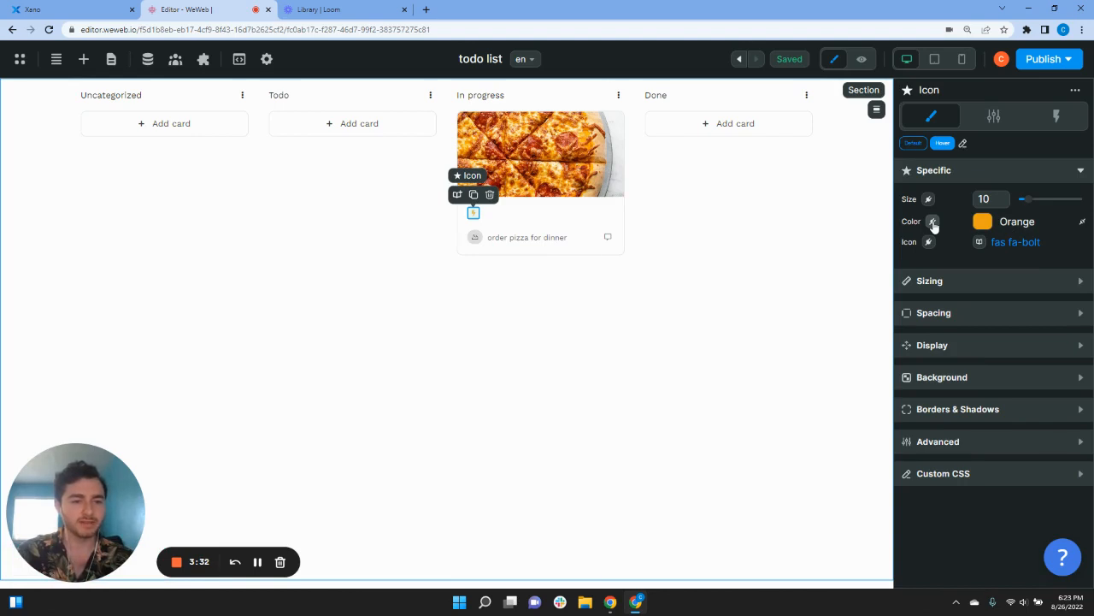
Step: Start the icon colour formula as an if() conditioned on item.data['important']
left_click(933, 222)
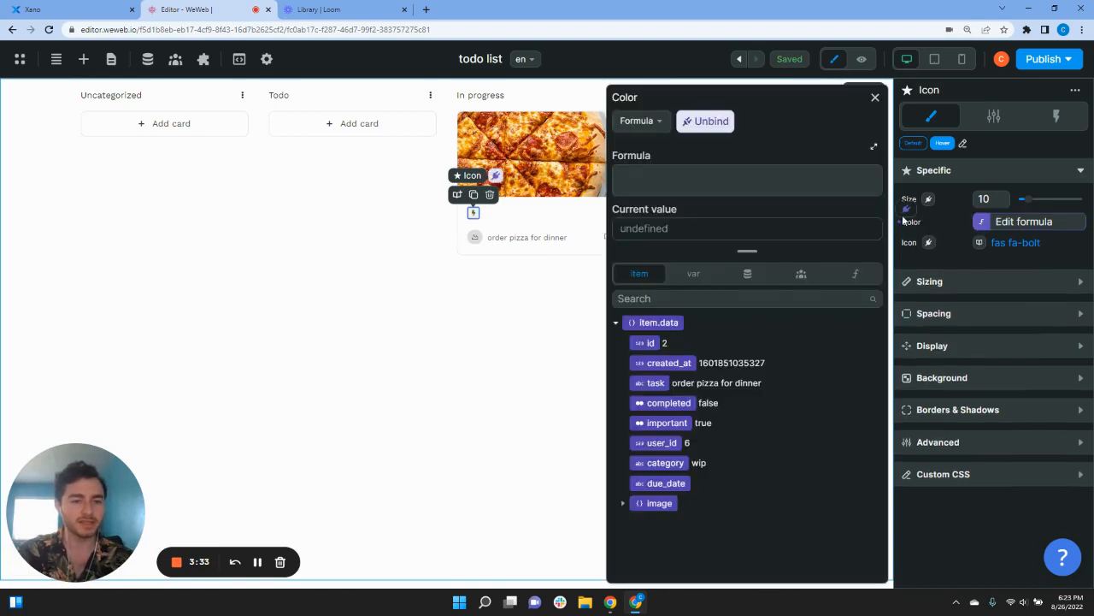
left_click(855, 275)
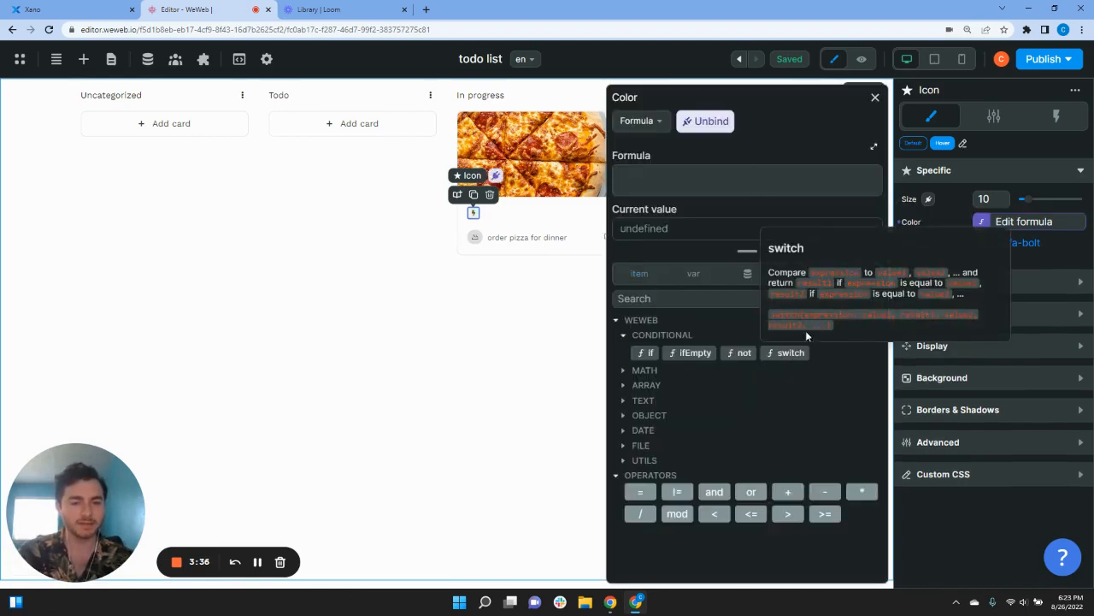
left_click(647, 355)
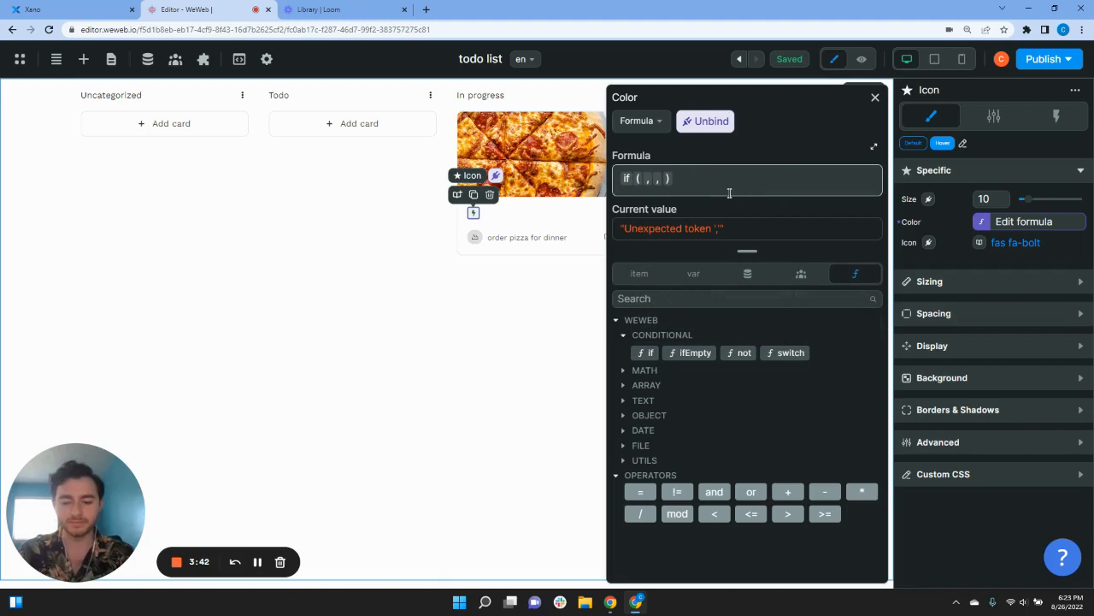
left_click(639, 274)
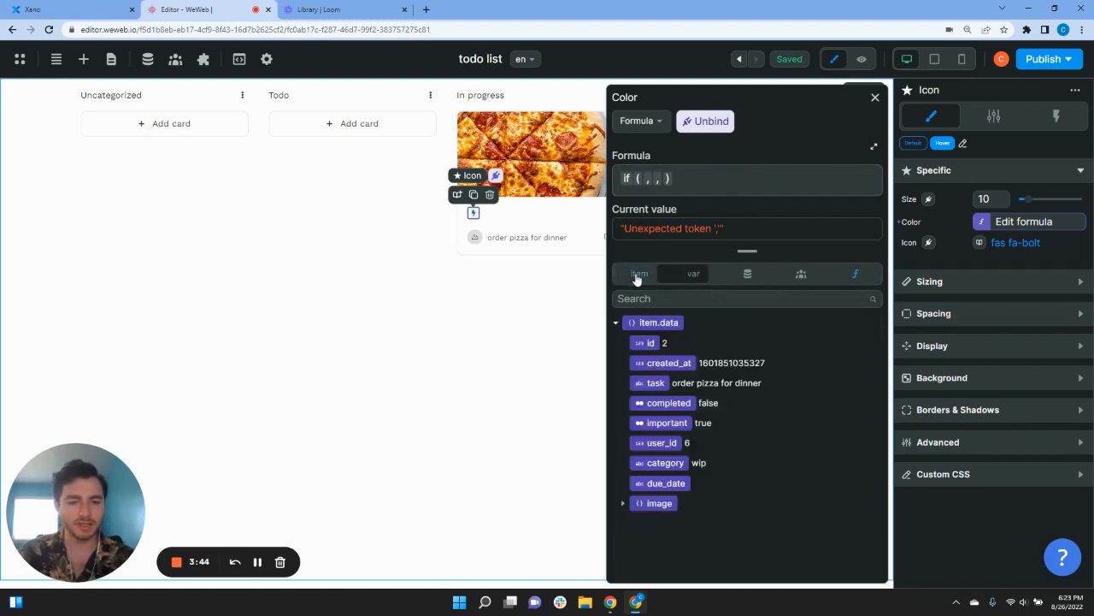
left_click(666, 423)
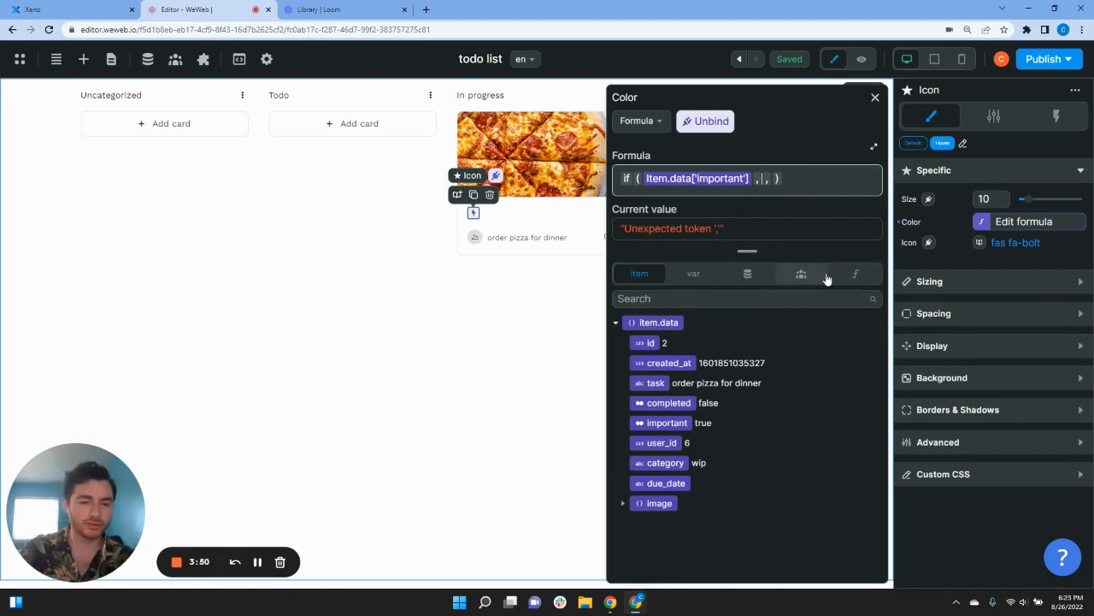
Step: Complete the if() with Color - Orange when important and Color - gray otherwise
left_click(852, 276)
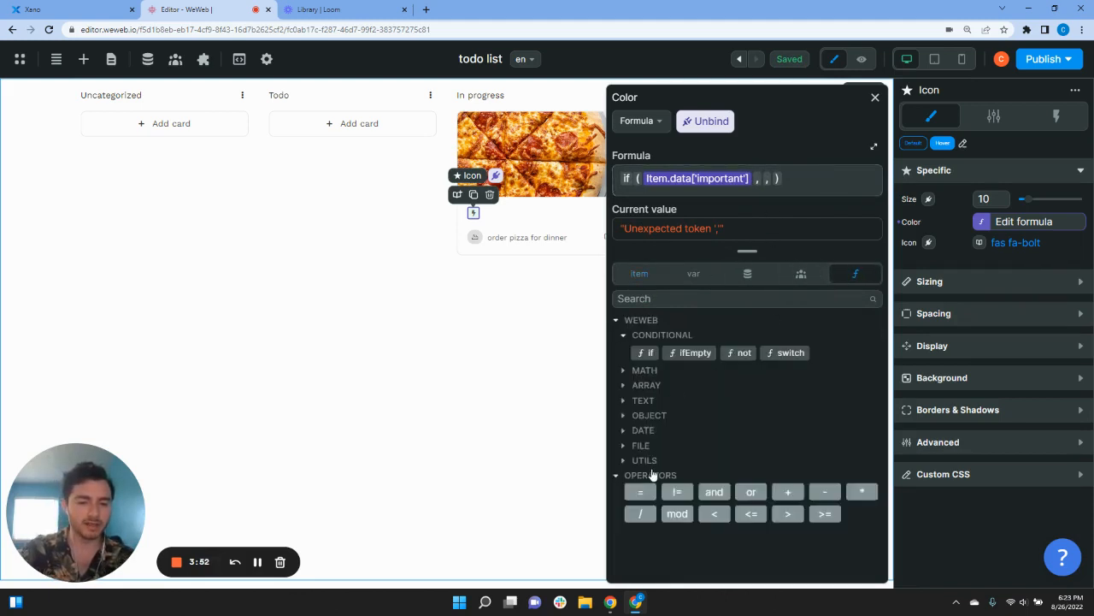
left_click(801, 276)
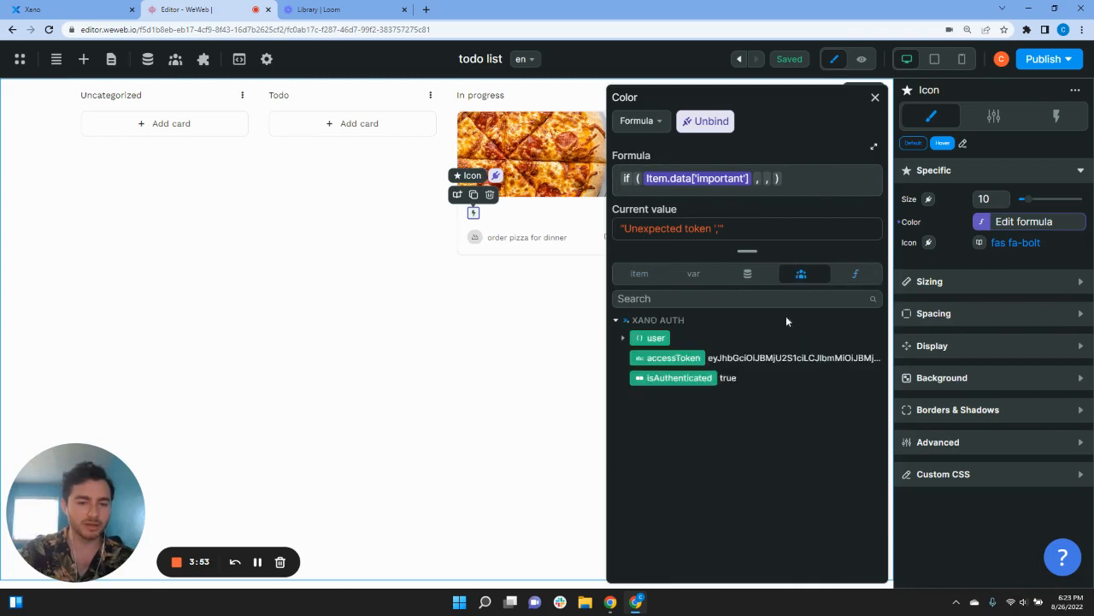
left_click(754, 275)
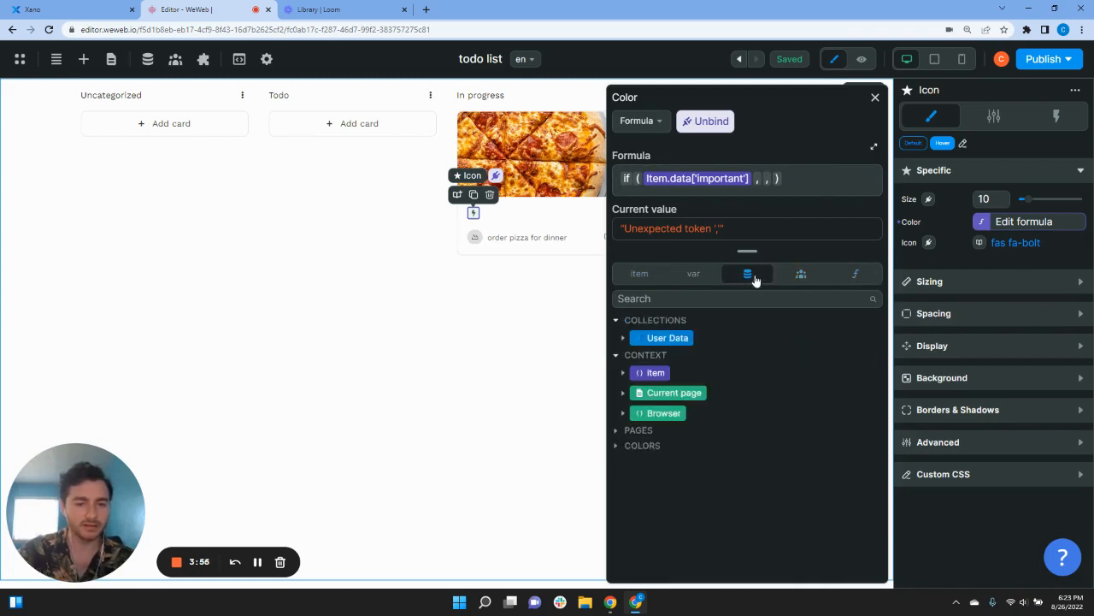
left_click(617, 445)
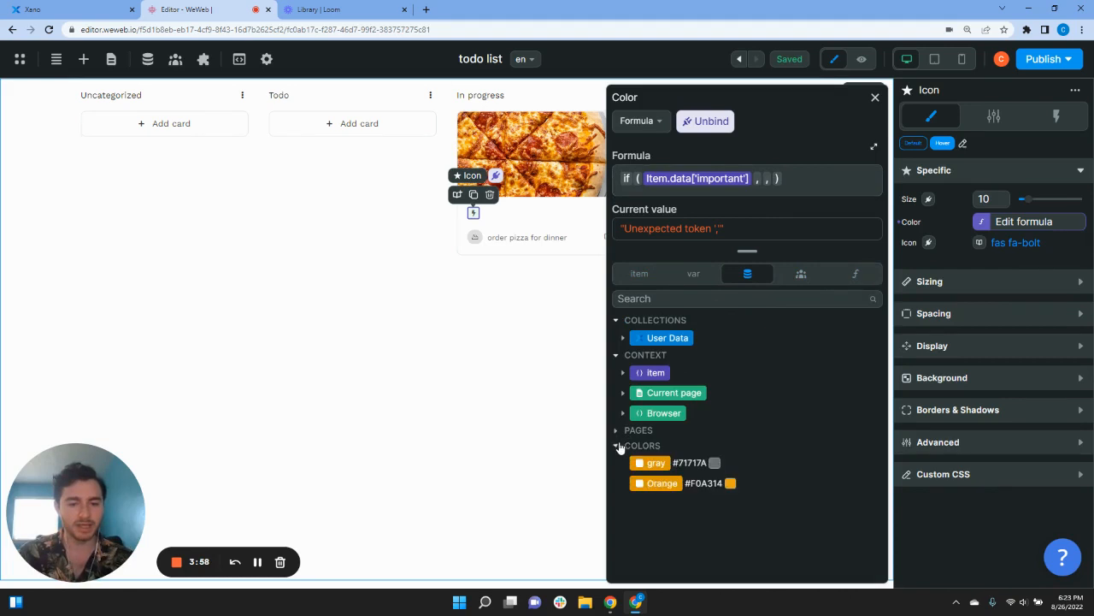
left_click(648, 484)
left_click(851, 178)
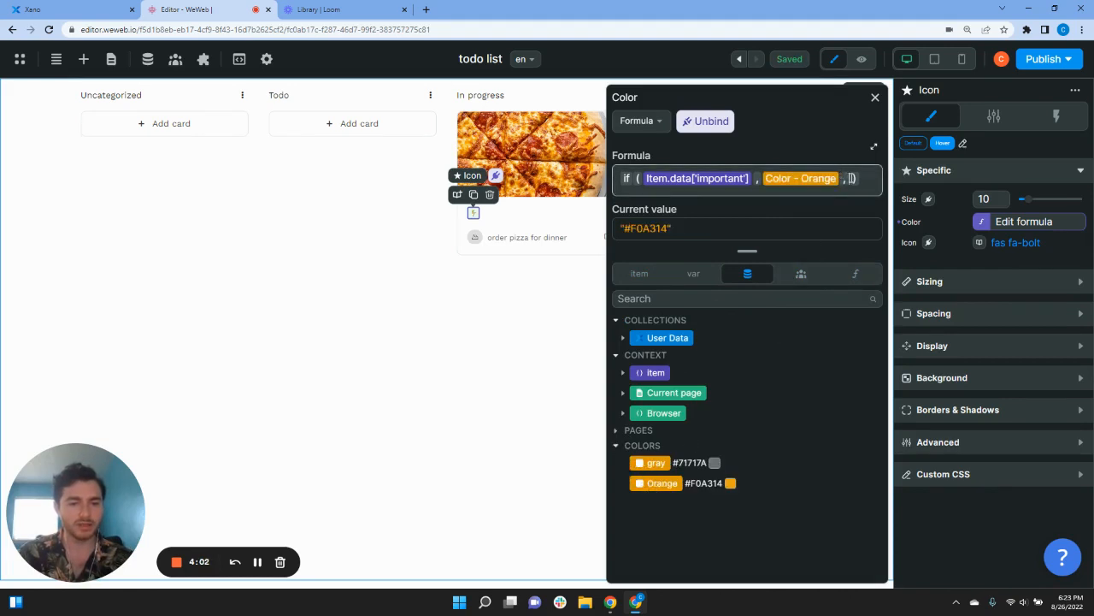
left_click(657, 463)
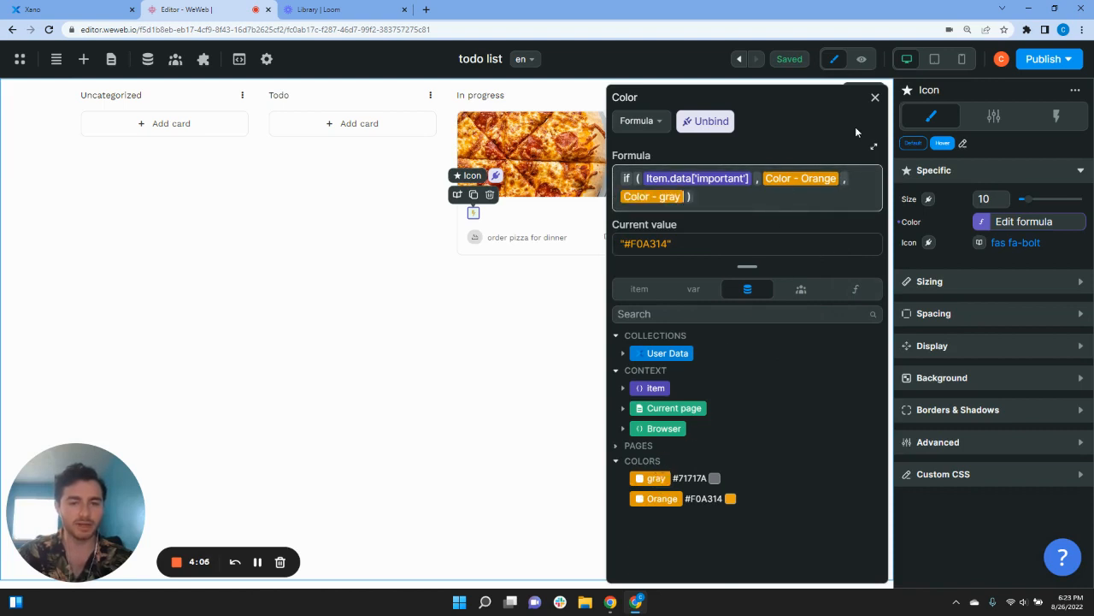
left_click(875, 98)
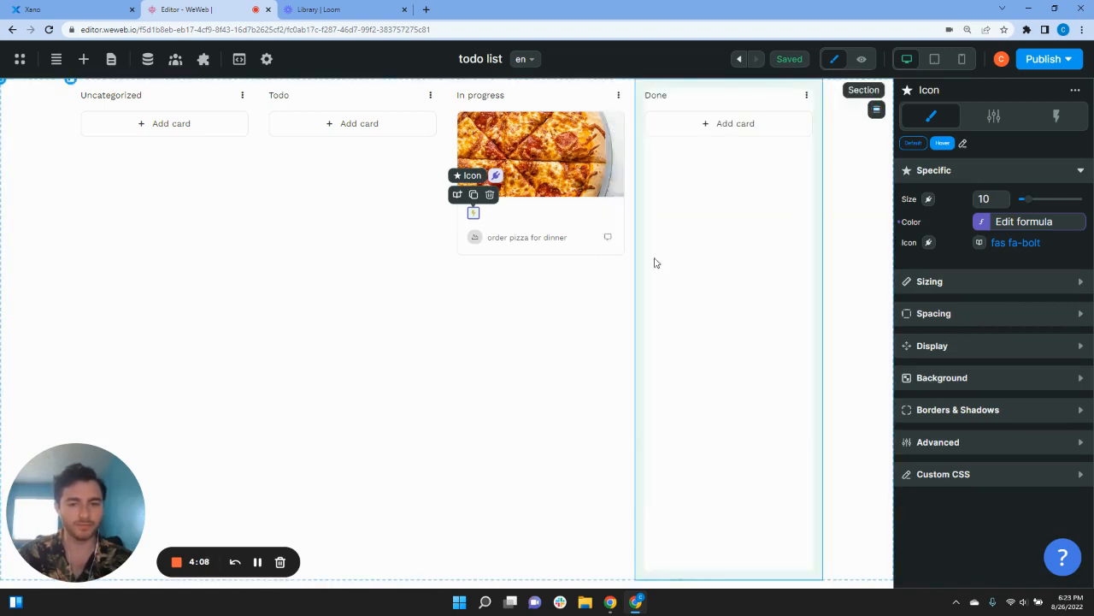
left_click(596, 202)
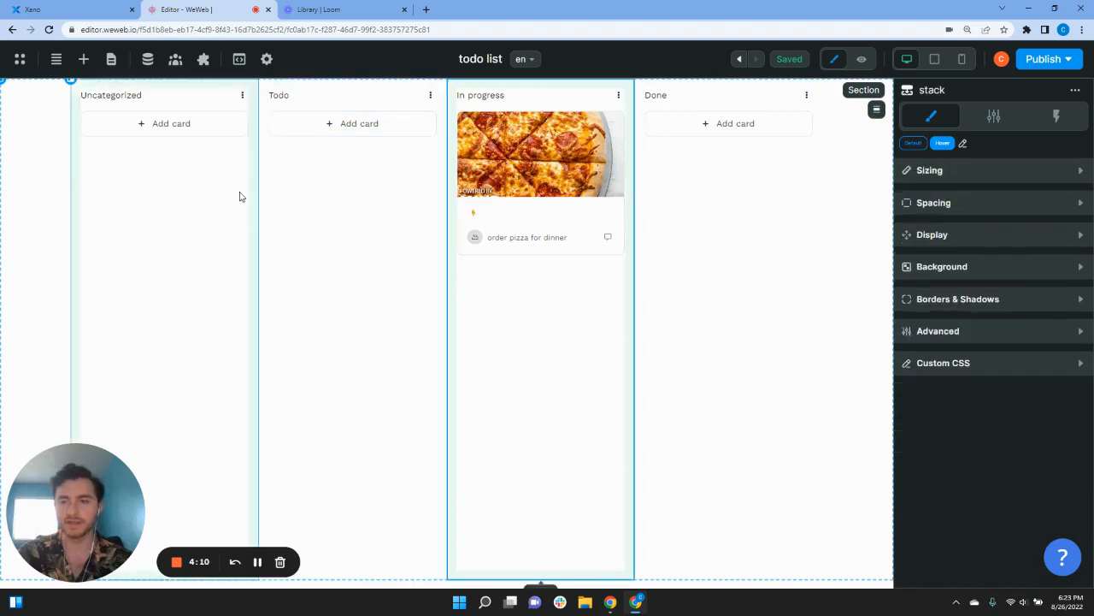
left_click(51, 7)
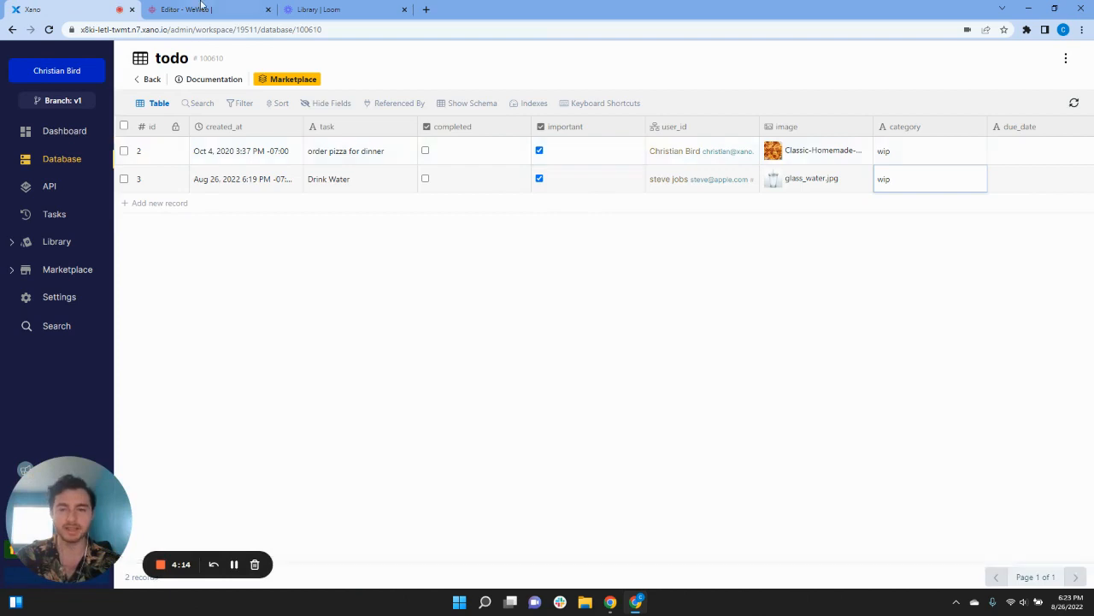
left_click(184, 9)
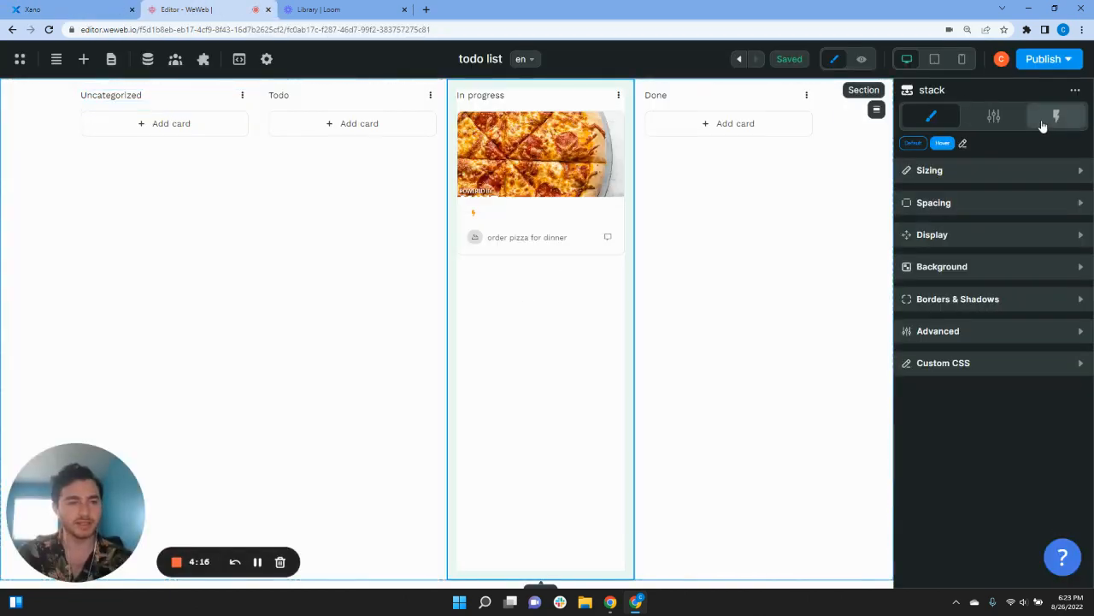
left_click(52, 10)
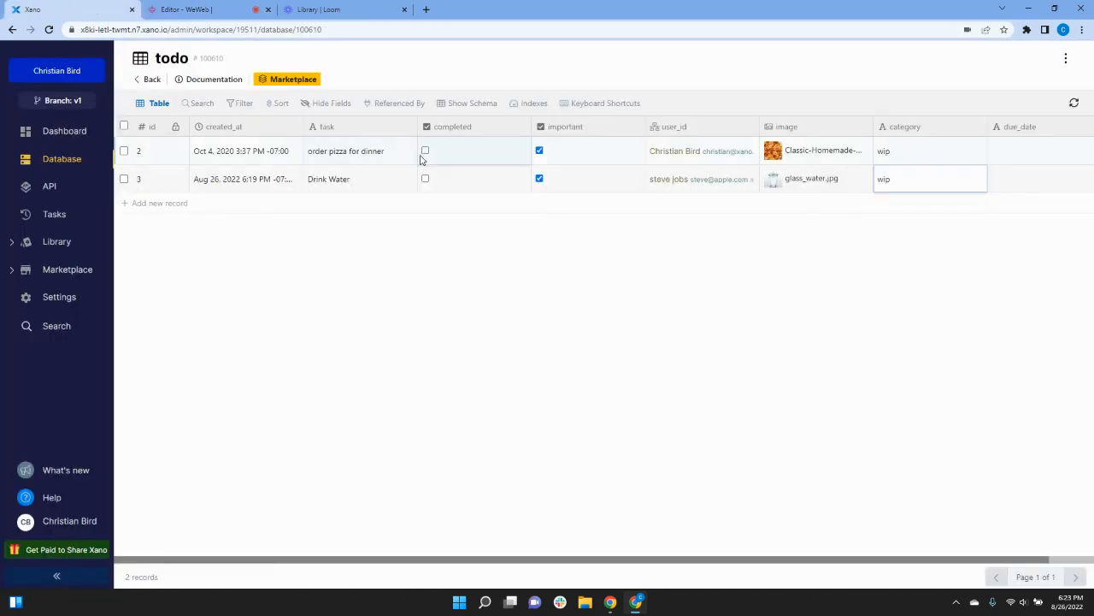
left_click(539, 152)
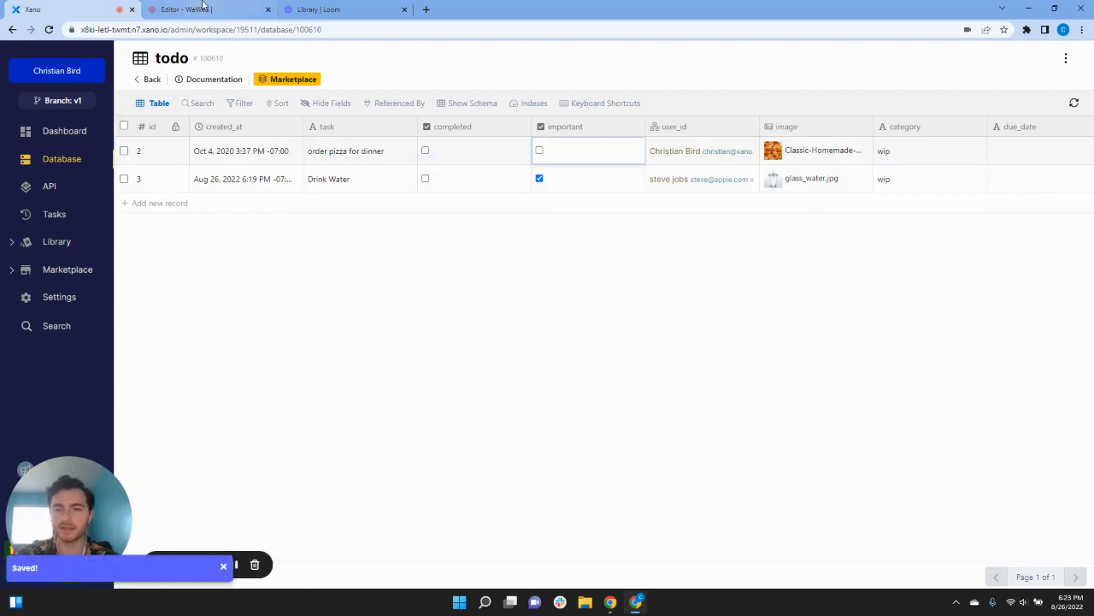
left_click(200, 8)
left_click(49, 30)
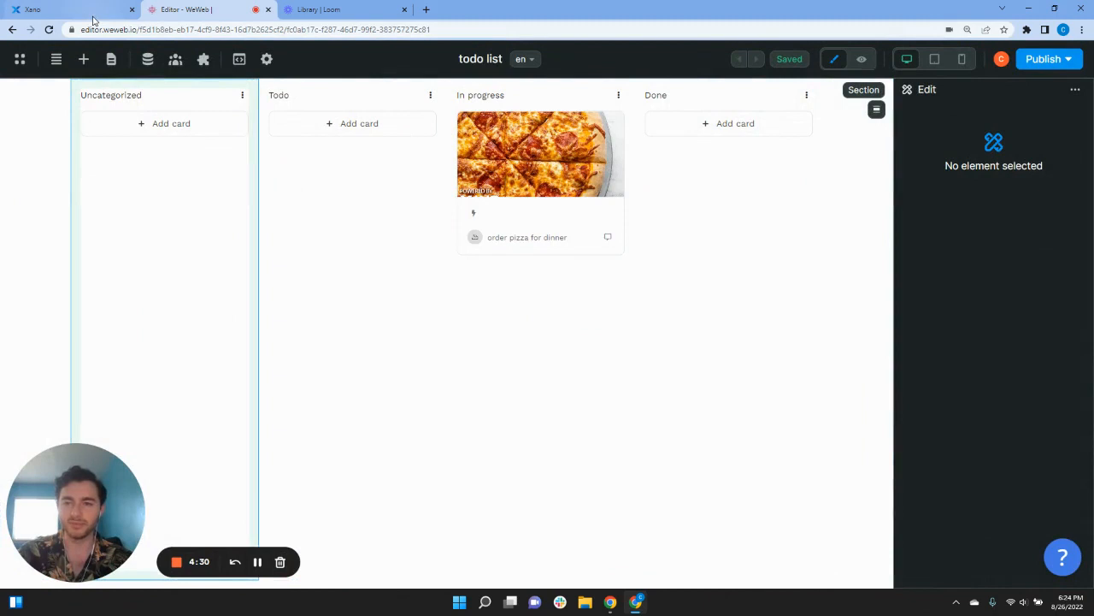
left_click(90, 10)
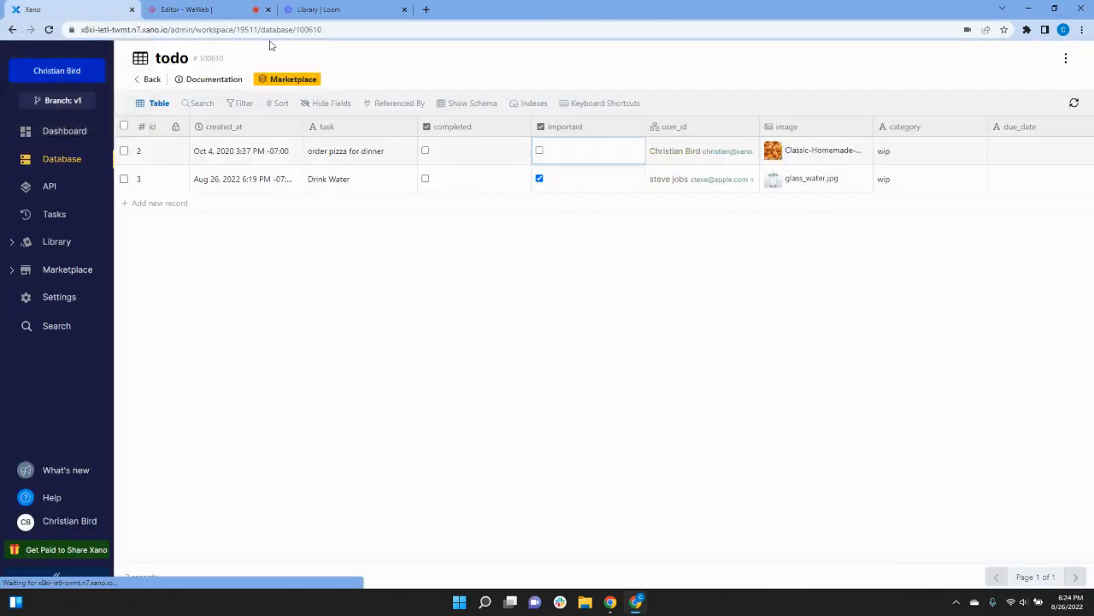
left_click(540, 152)
left_click(224, 6)
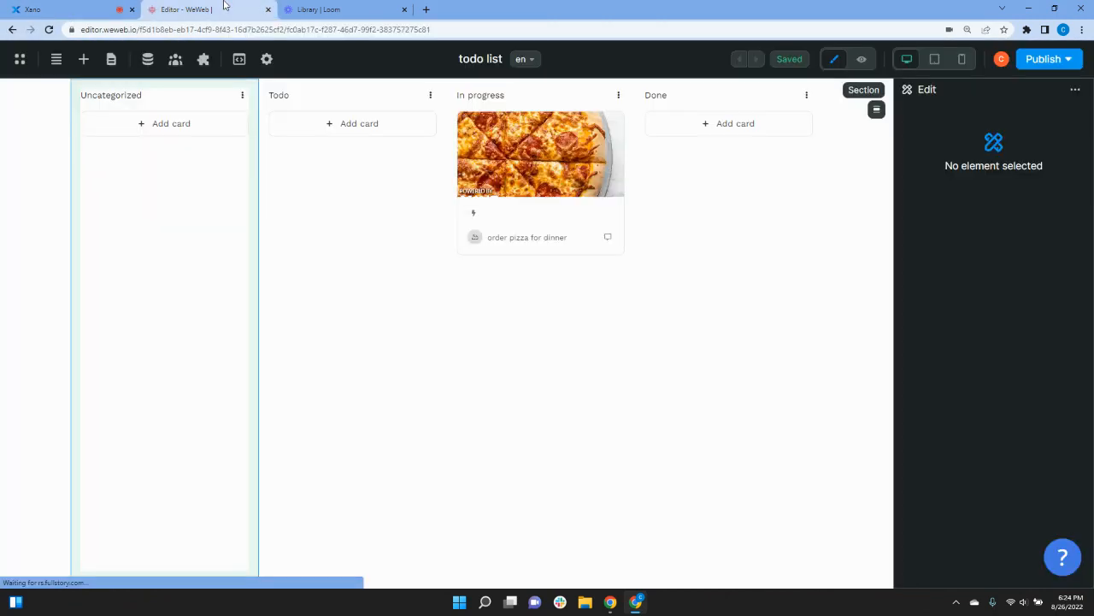
key("F5")
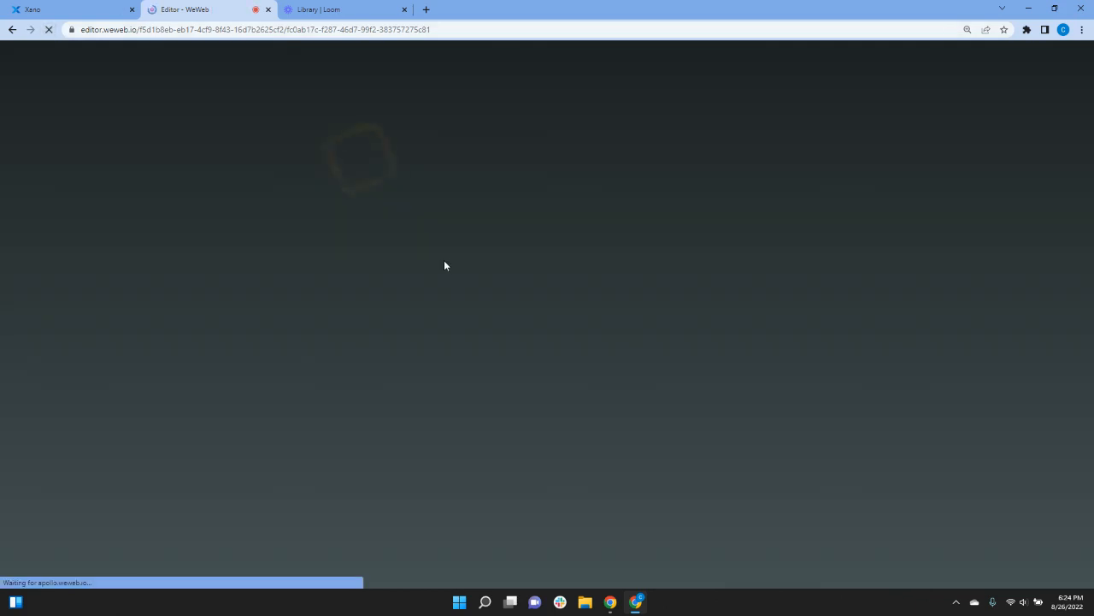
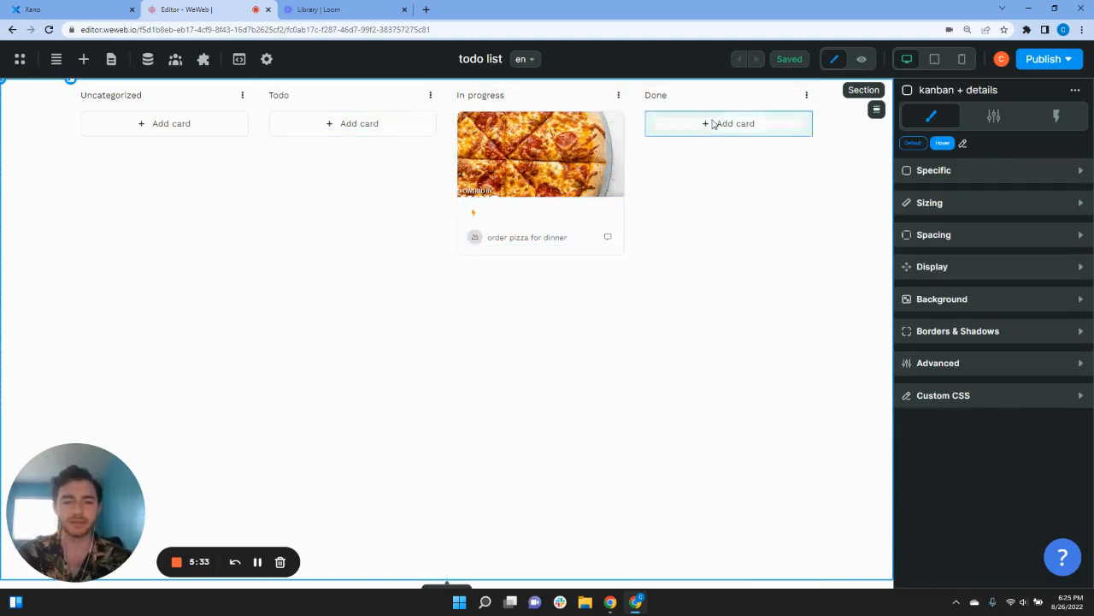
Step: Delete the items-length display formula on the Done column's Add card button
left_click(652, 125)
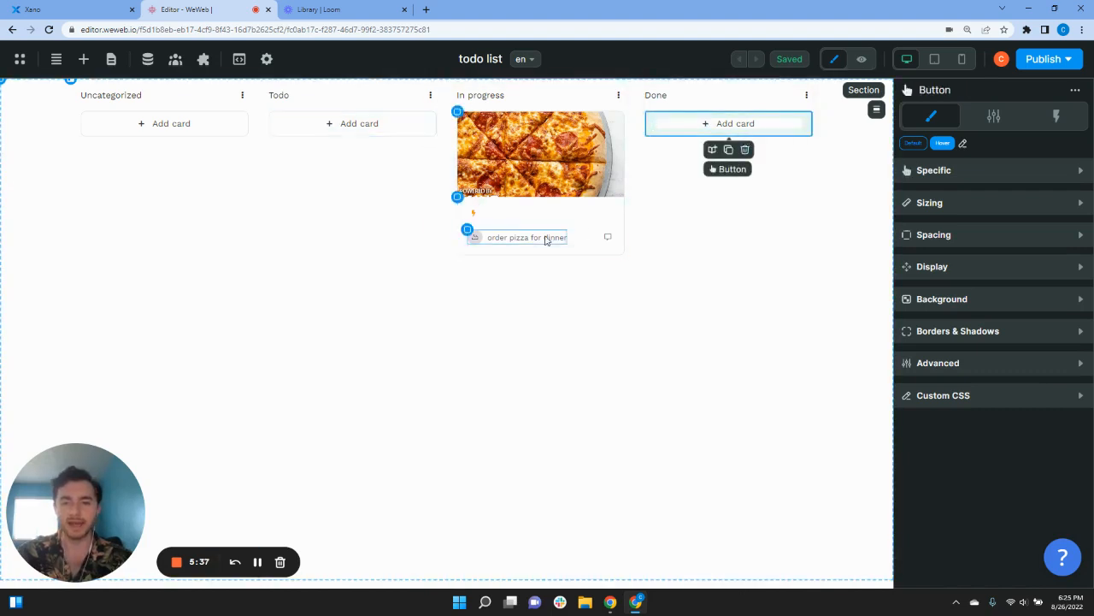
left_click(943, 274)
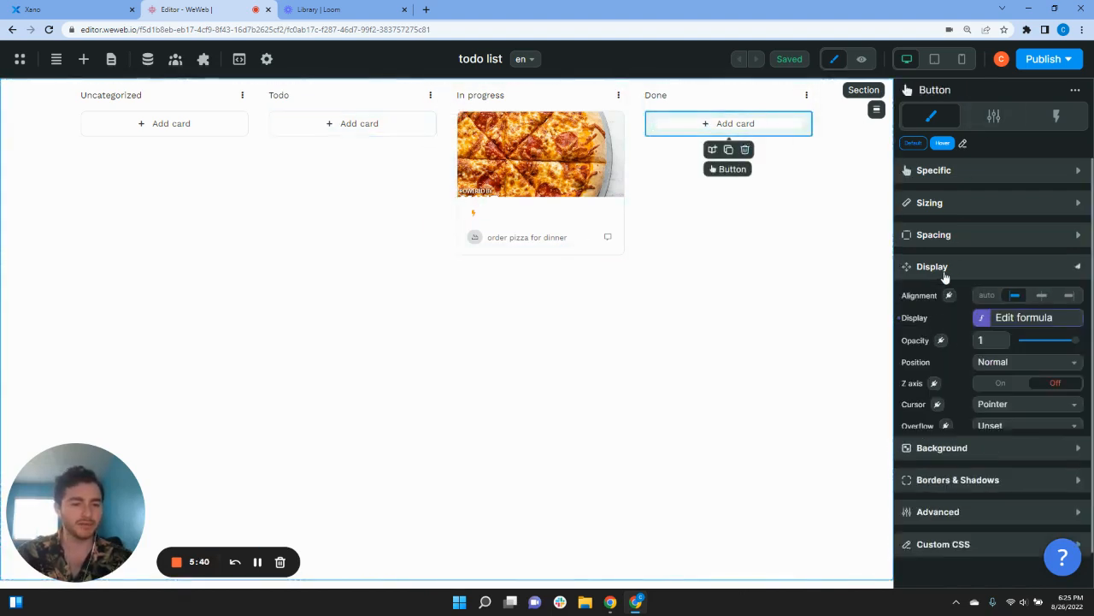
left_click(982, 319)
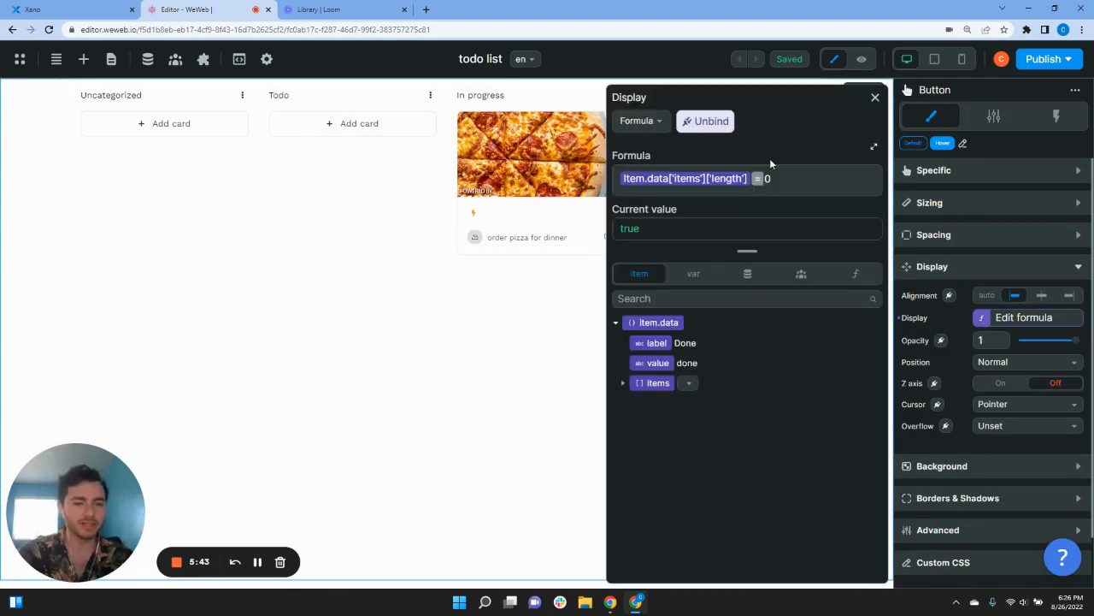
left_click_drag(785, 177, 638, 178)
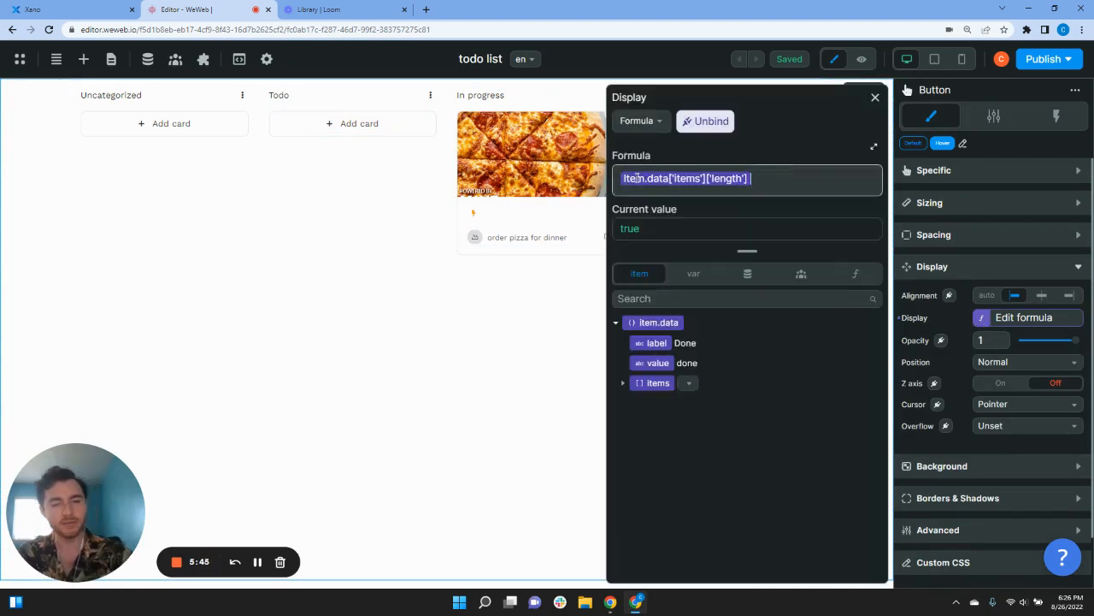
key("BackSpace")
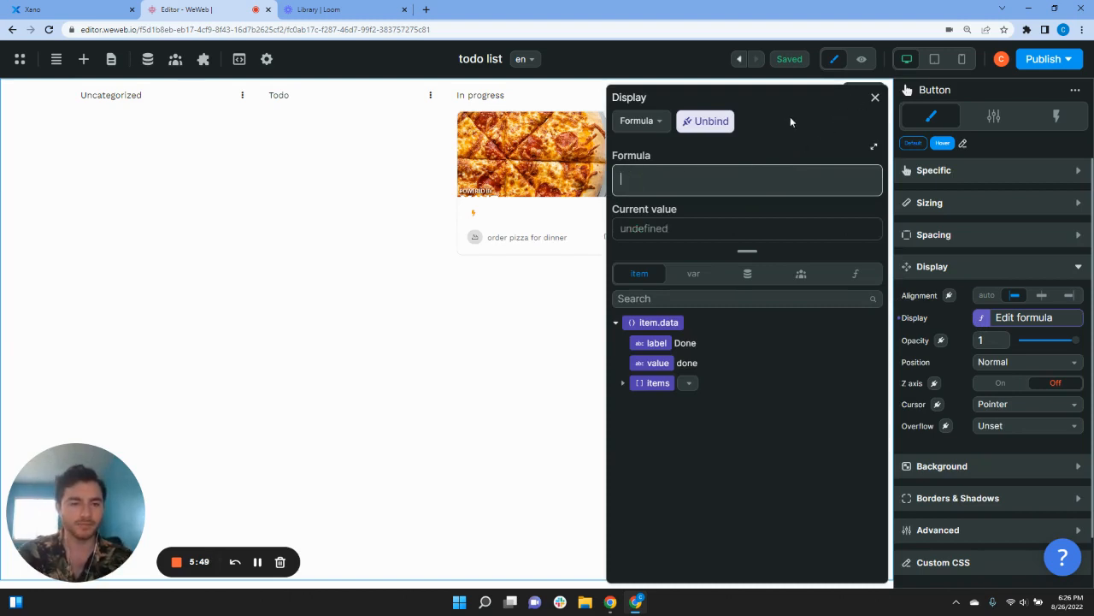
left_click(705, 120)
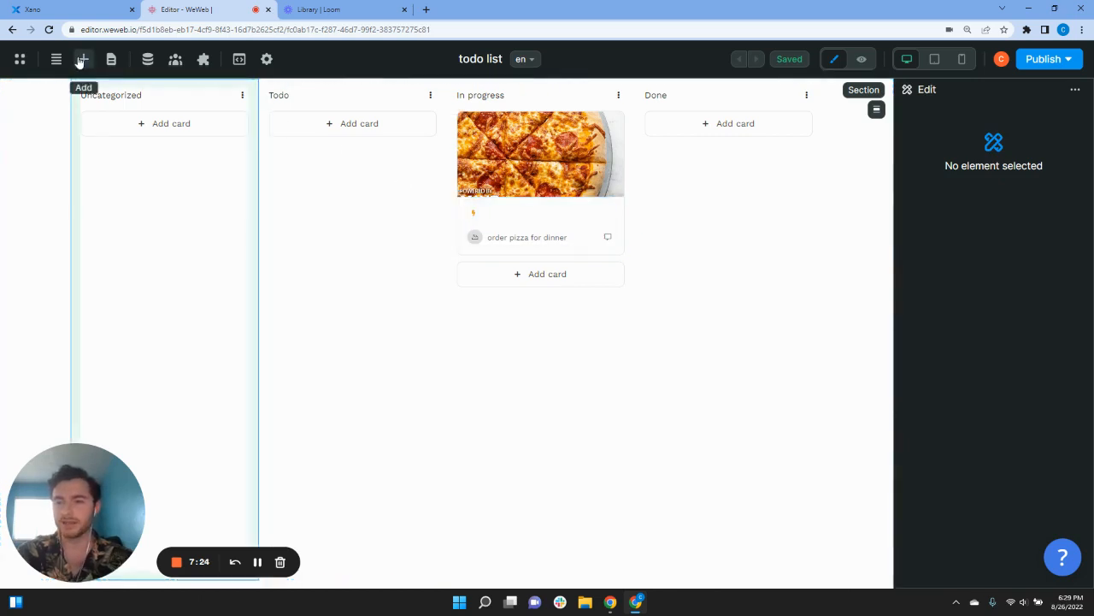
Step: Add a Text element to the pizza card bound to item.data['due_date']
left_click(83, 59)
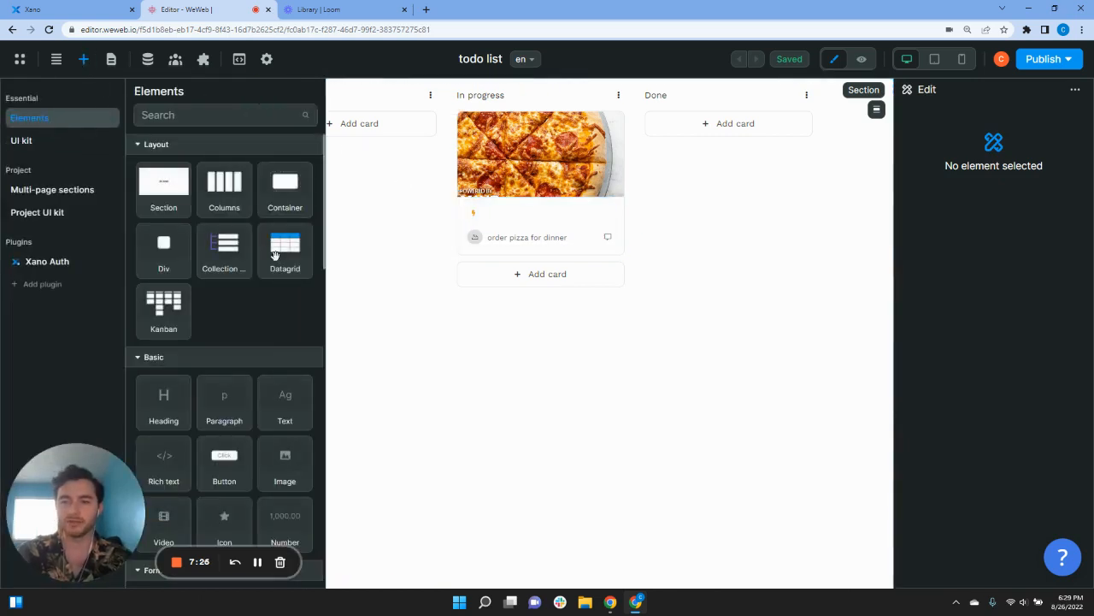
scroll(270, 272, "down", 1)
scroll(268, 273, "down", 1)
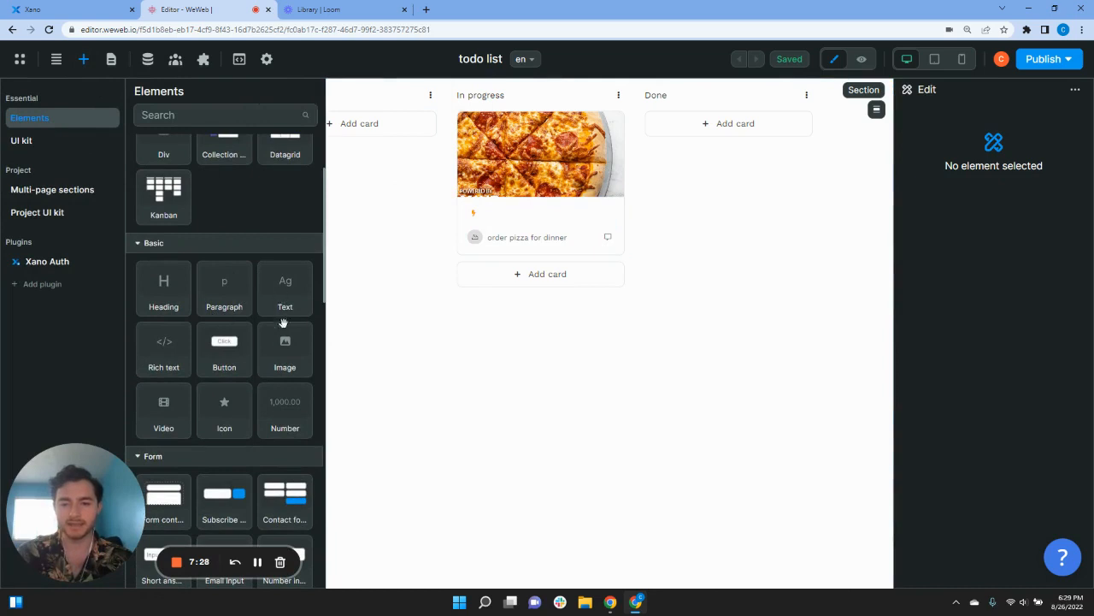
left_click_drag(290, 289, 487, 216)
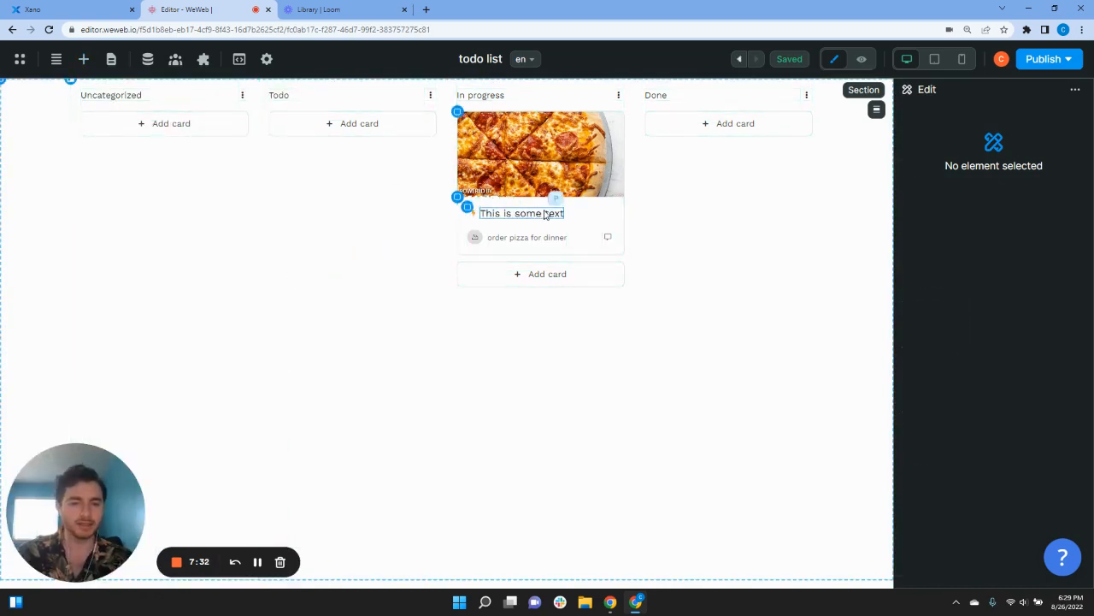
left_click(542, 214)
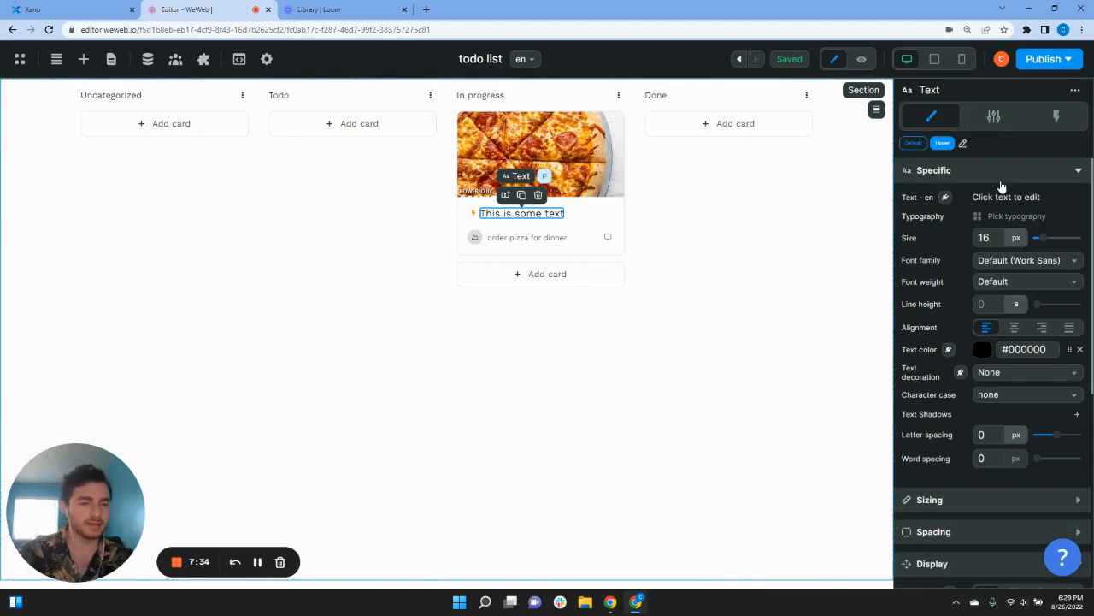
left_click(946, 197)
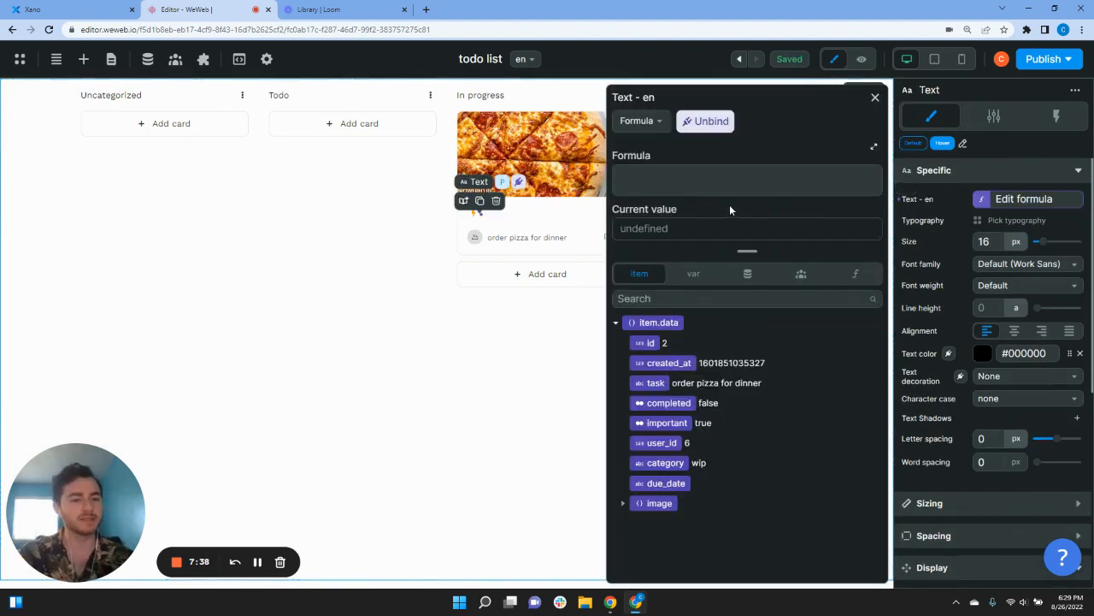
left_click(663, 483)
left_click(875, 98)
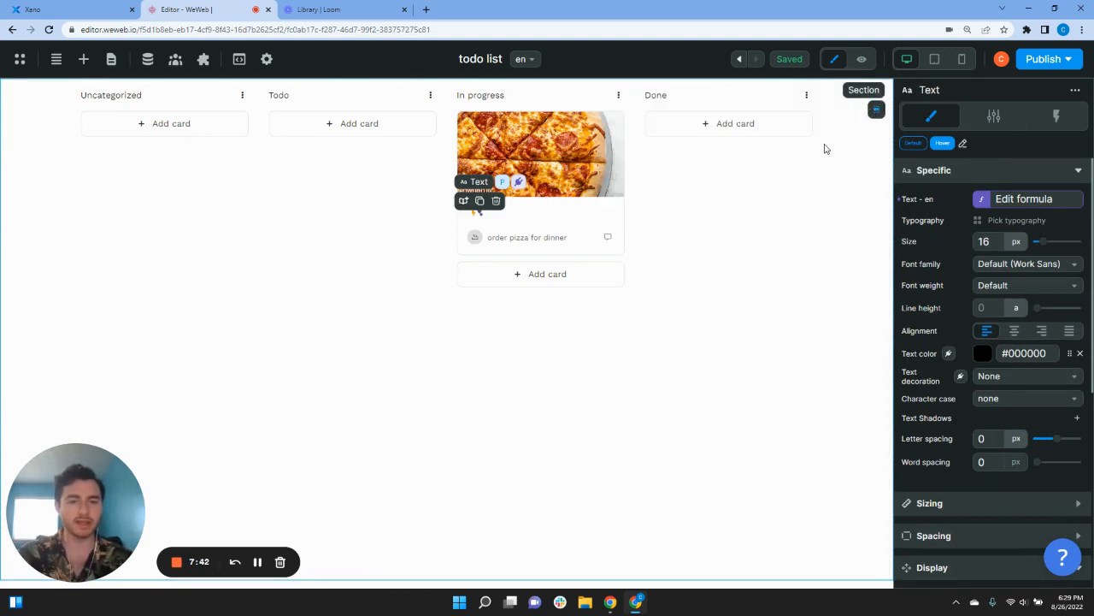
left_click(82, 6)
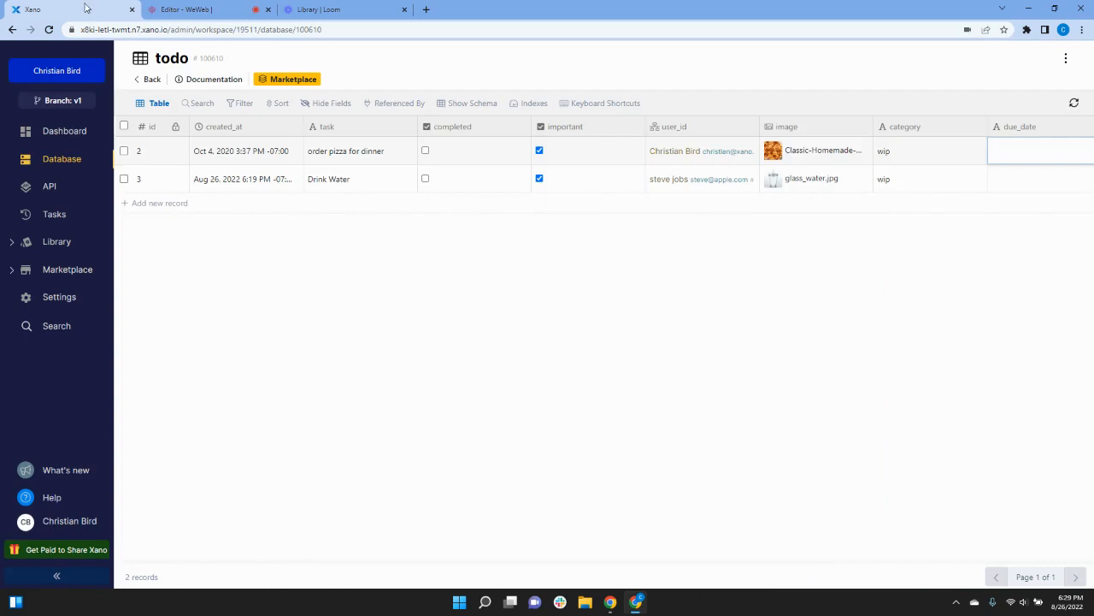
Step: Set the pizza task's due_date to 08/26/2022 in Xano, then return to WeWeb
left_click(1031, 149)
type("08")
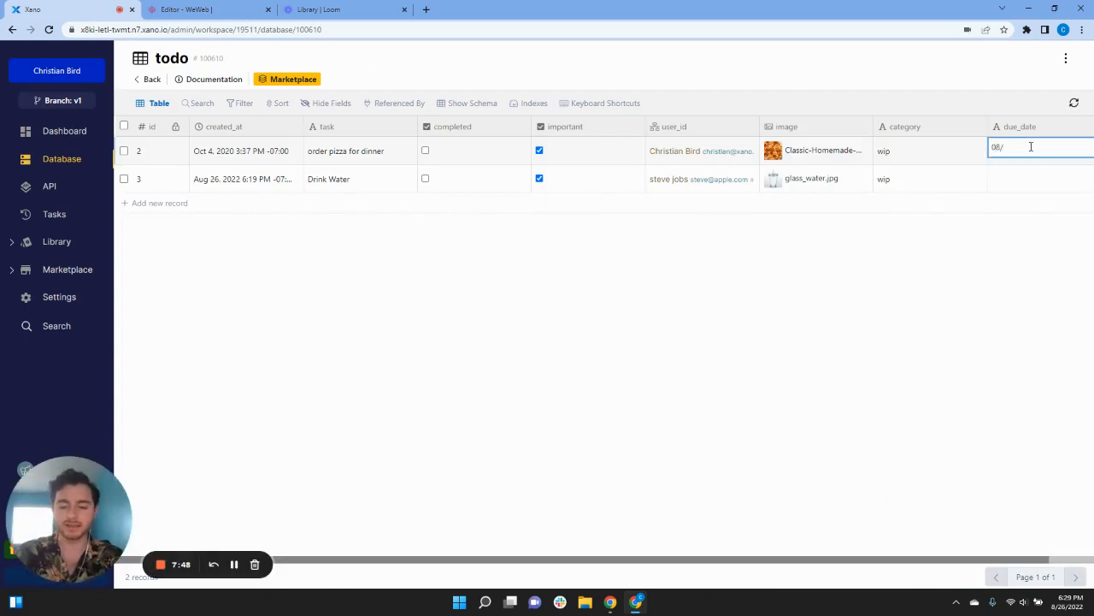
type("/26/2022")
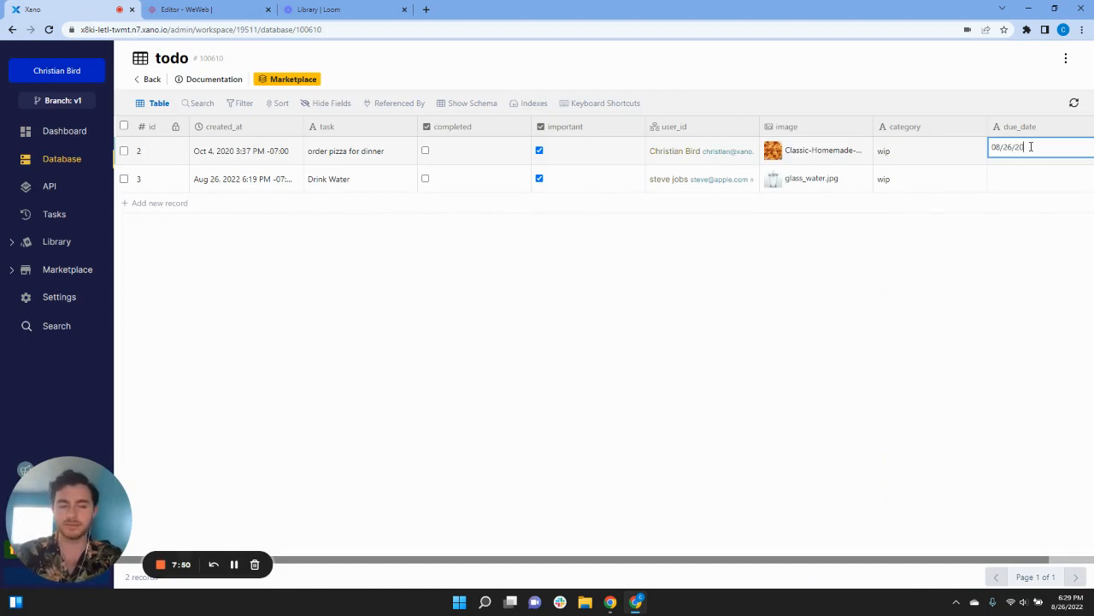
left_click(997, 256)
left_click(172, 9)
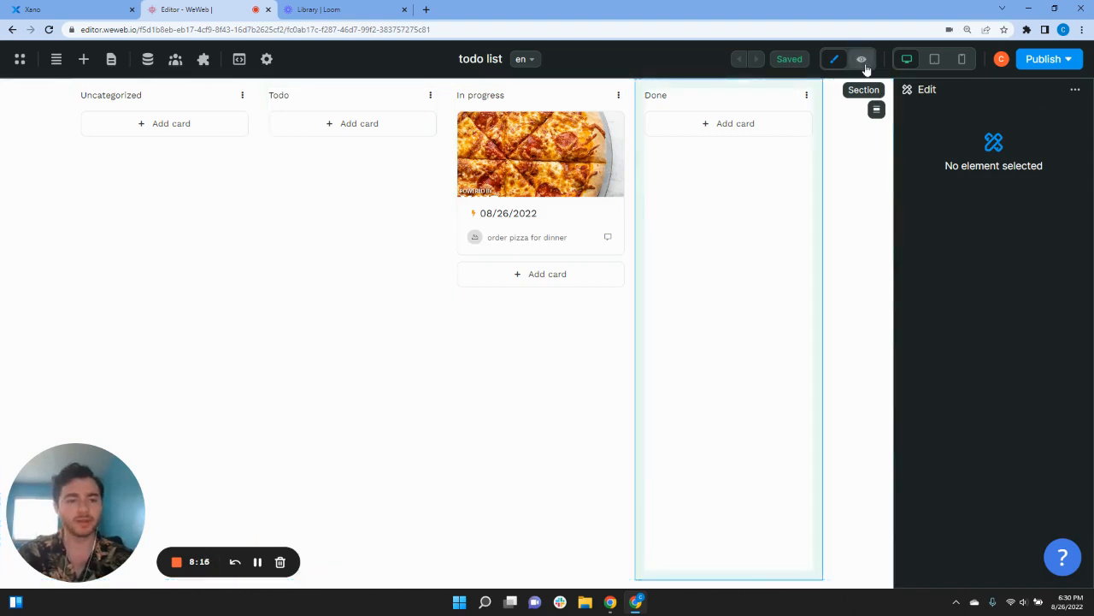
left_click(83, 59)
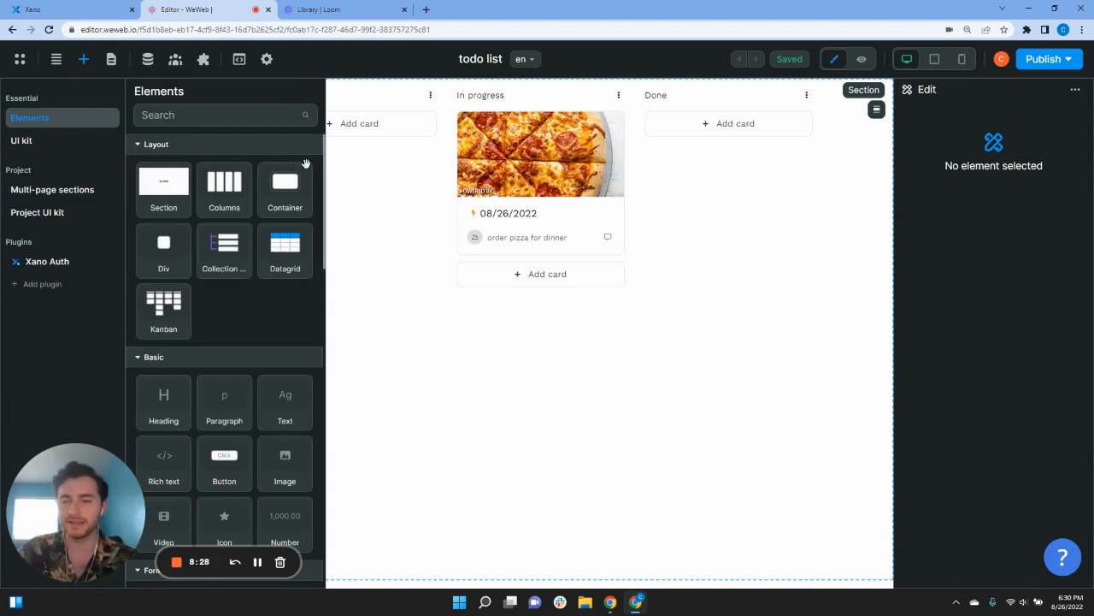
Step: Drop a Form container onto the page above the Kanban board
scroll(281, 318, "down", 3)
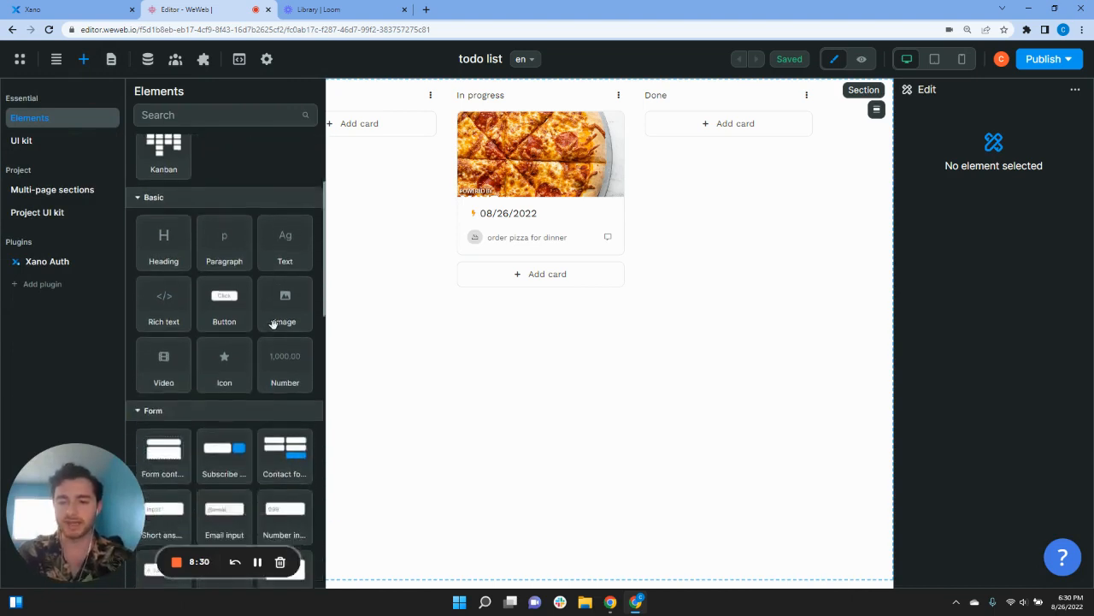
type("form")
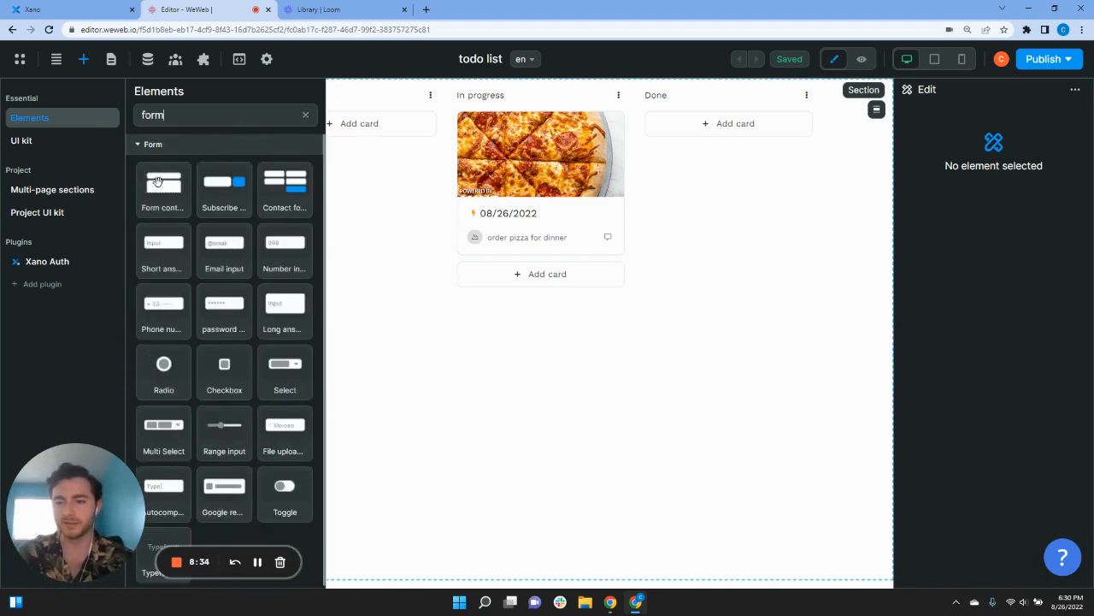
left_click_drag(158, 183, 61, 99)
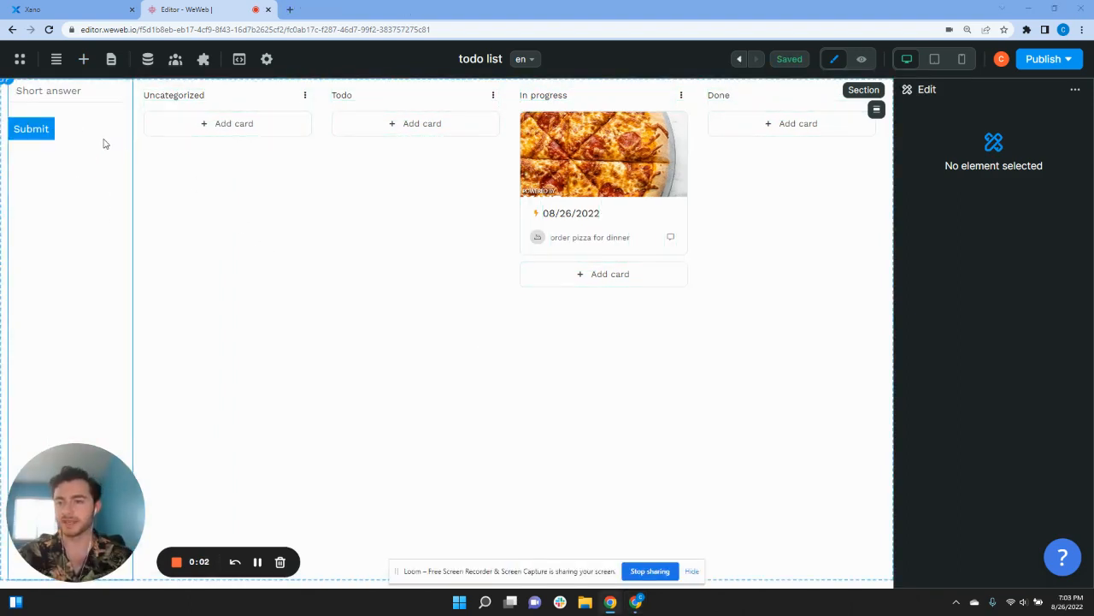
Step: Add a Heading above the form reading 'NEW CARD FORM'
left_click(83, 59)
key("ctrl+a")
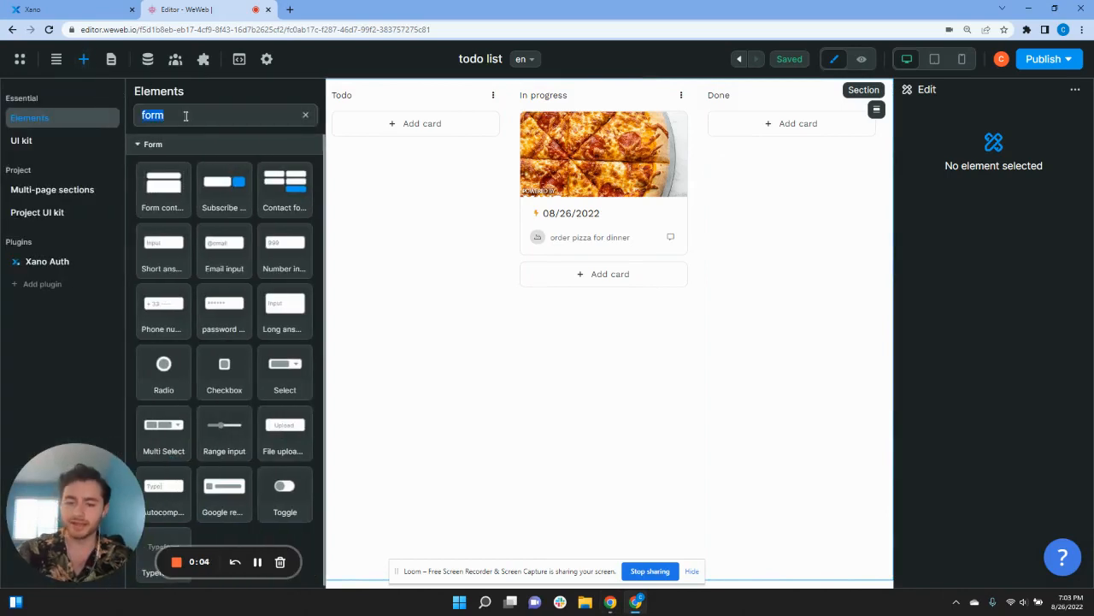
type("header")
key("BackSpace")
key("BackSpace")
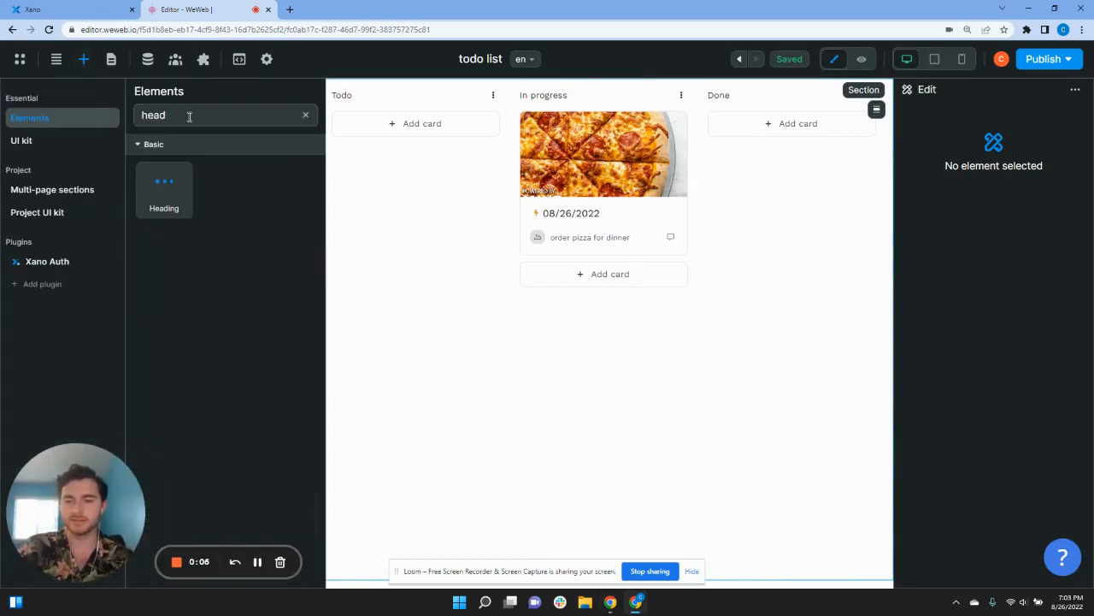
left_click_drag(163, 181, 56, 92)
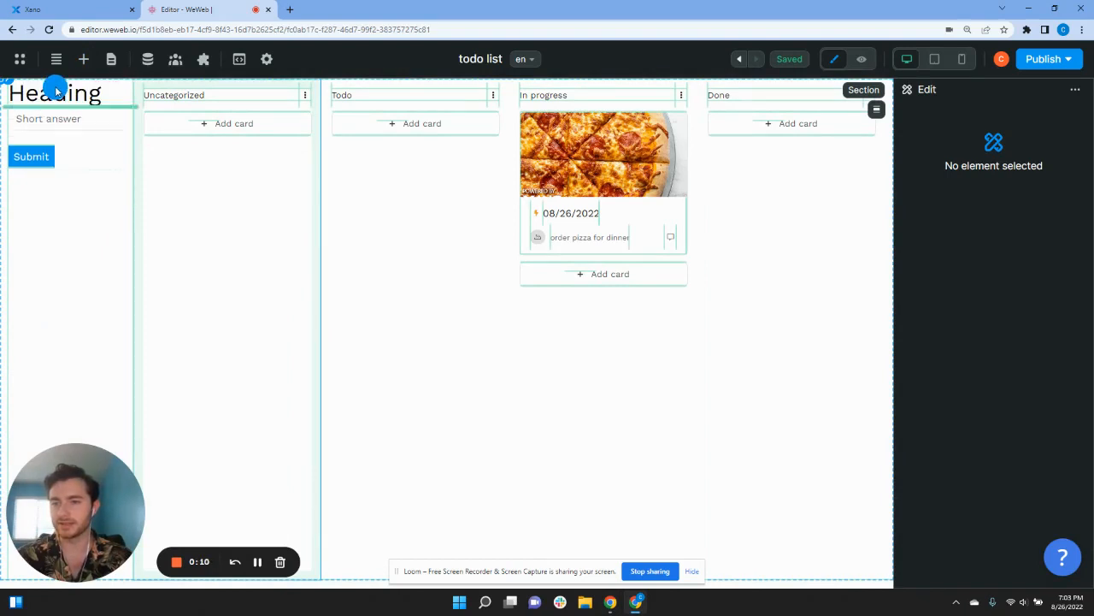
left_click(64, 98)
double_click(64, 98)
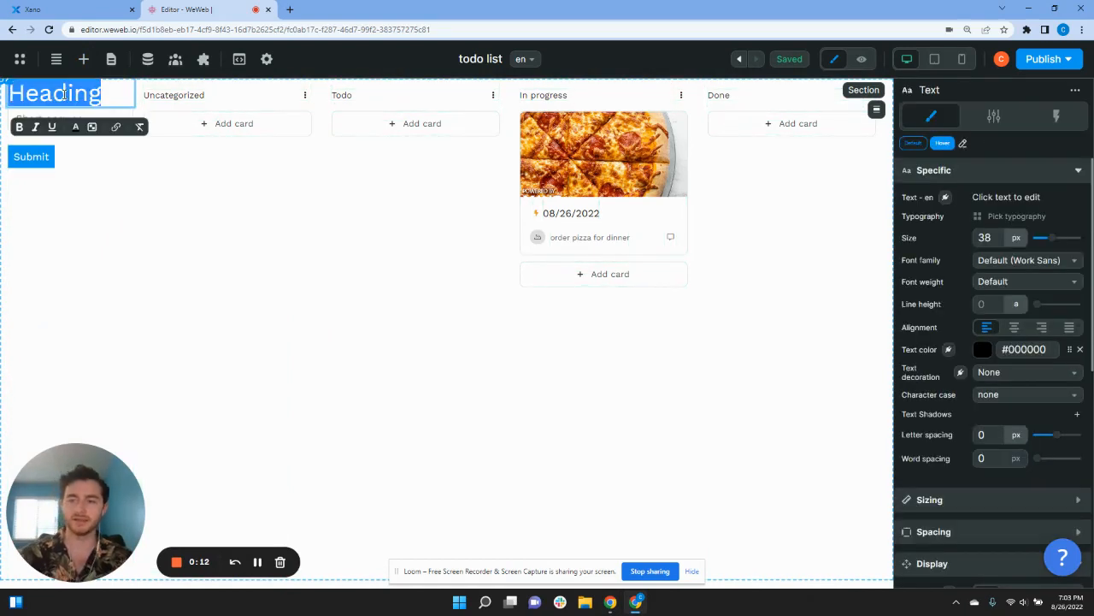
type("NEW CARD FORM")
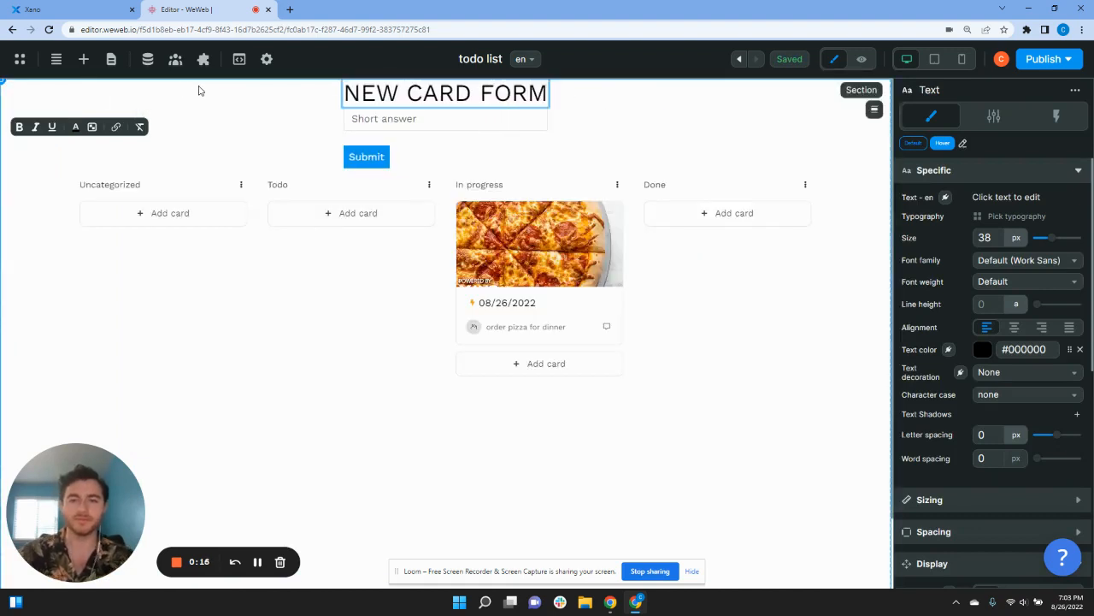
left_click(384, 121)
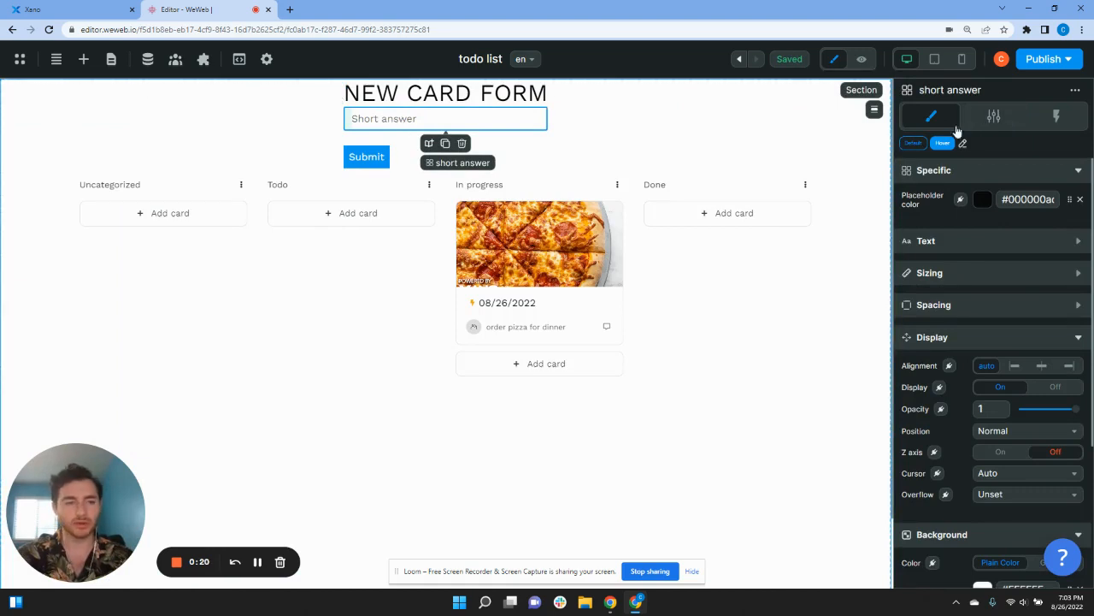
Step: Change the short-answer input's placeholder text to 'Task Name'
left_click(995, 118)
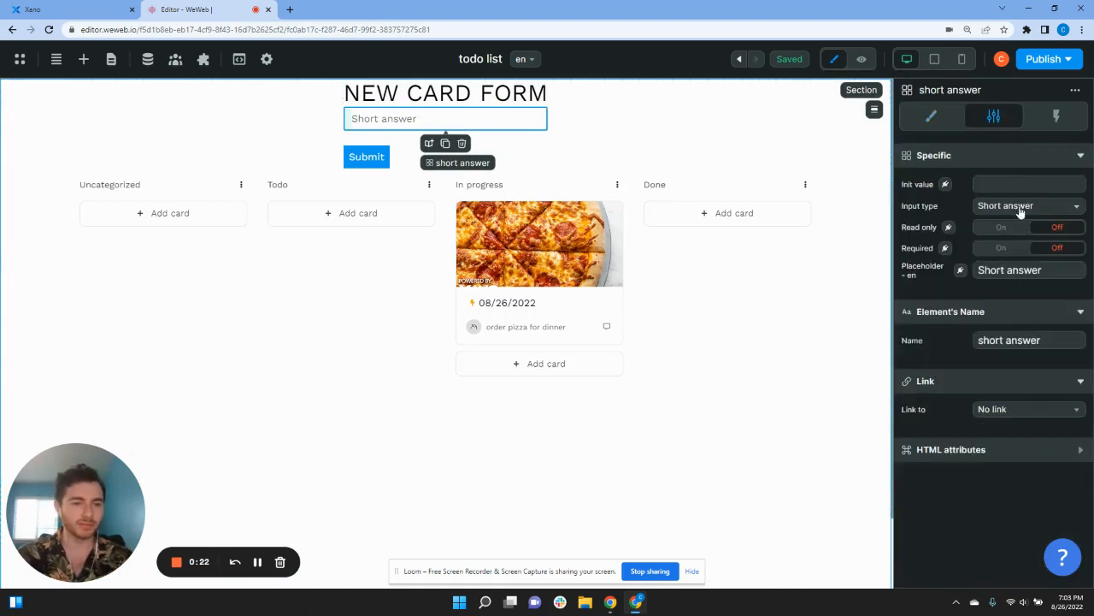
double_click(1020, 271)
triple_click(1020, 270)
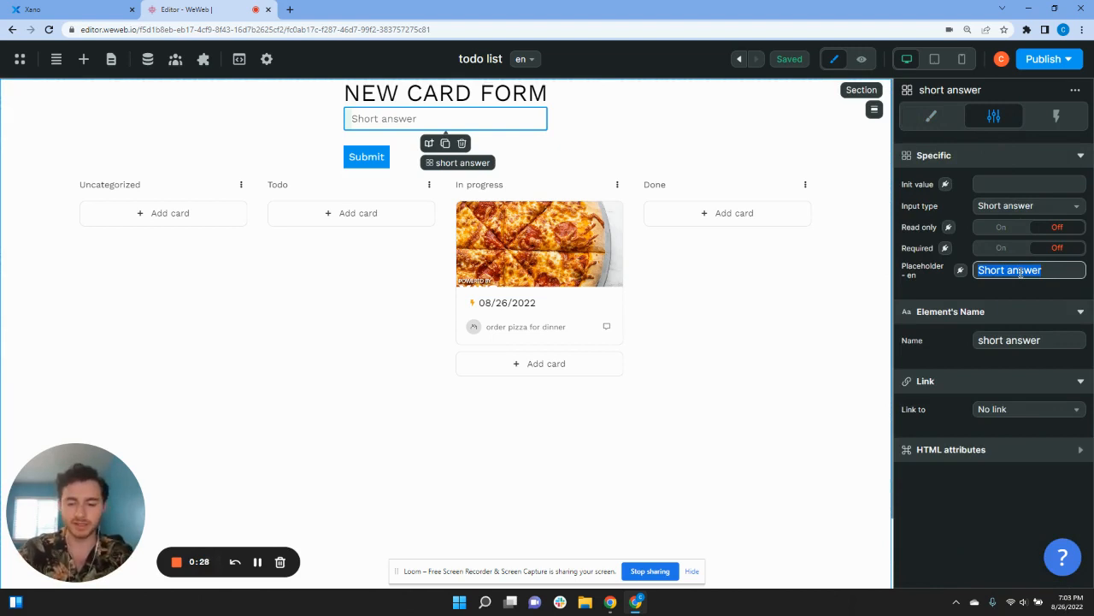
type("Task NAme")
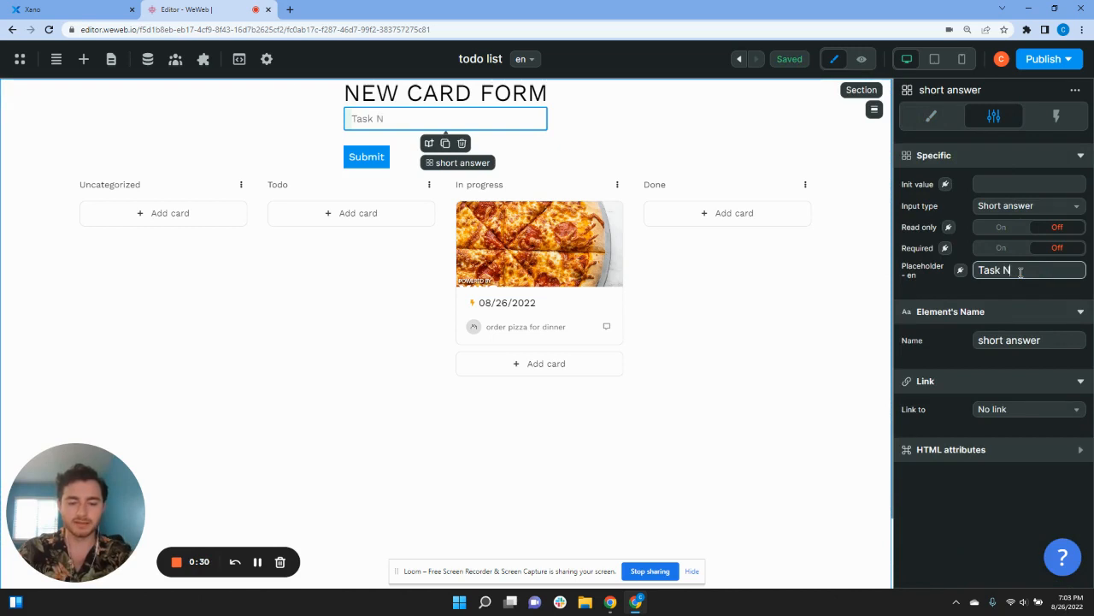
key("BackSpace")
key("BackSpace")
key("BackSpace")
type("ame")
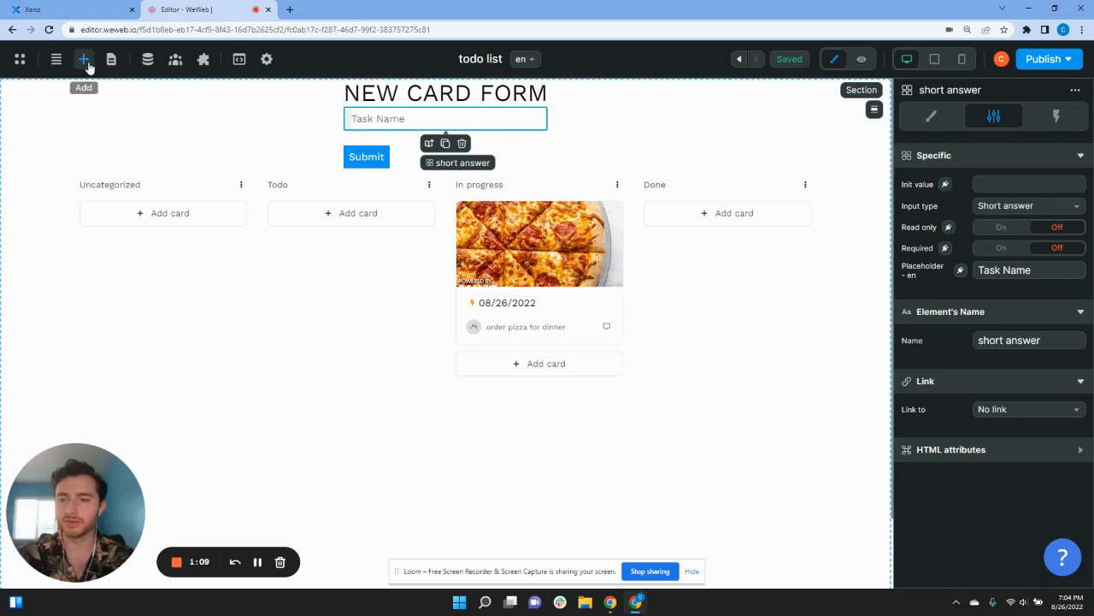
Step: Insert a Checkbox above the Submit button and label it 'High Priority?'
left_click(83, 59)
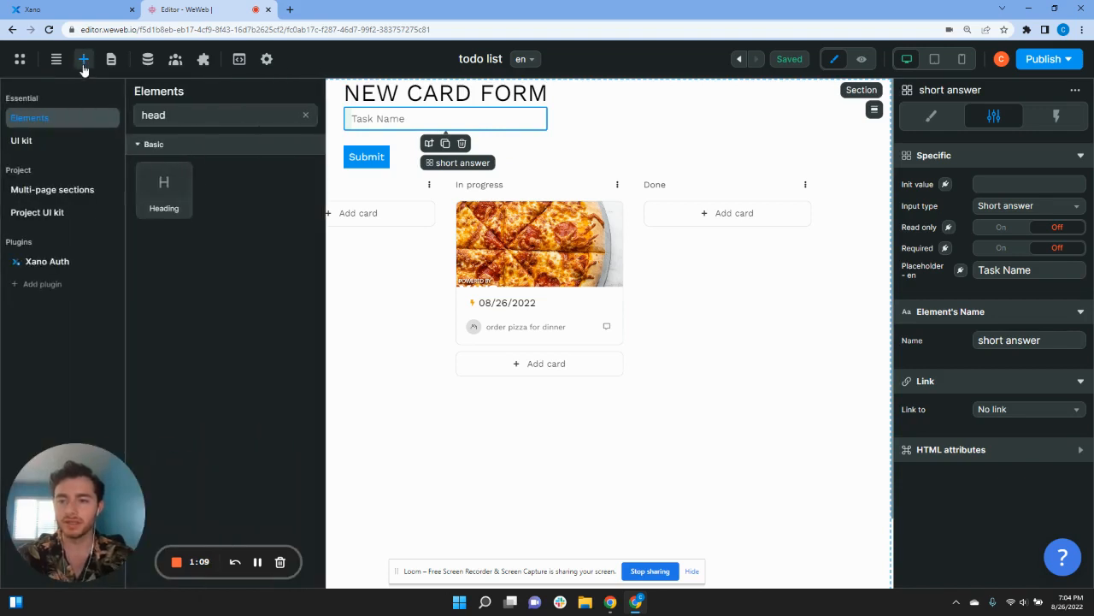
left_click(305, 114)
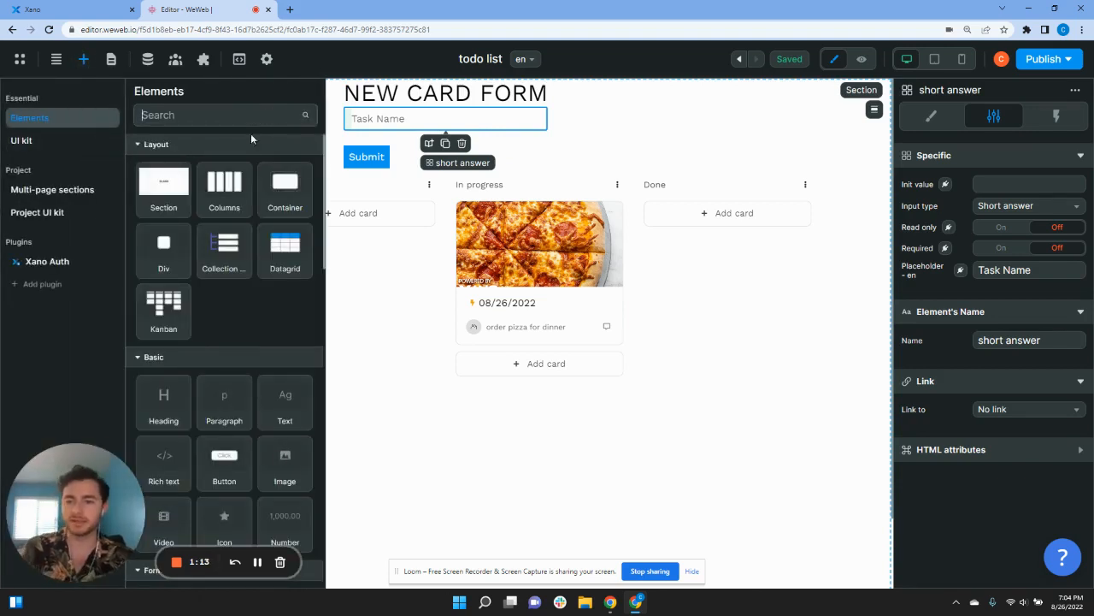
scroll(274, 285, "down", 2)
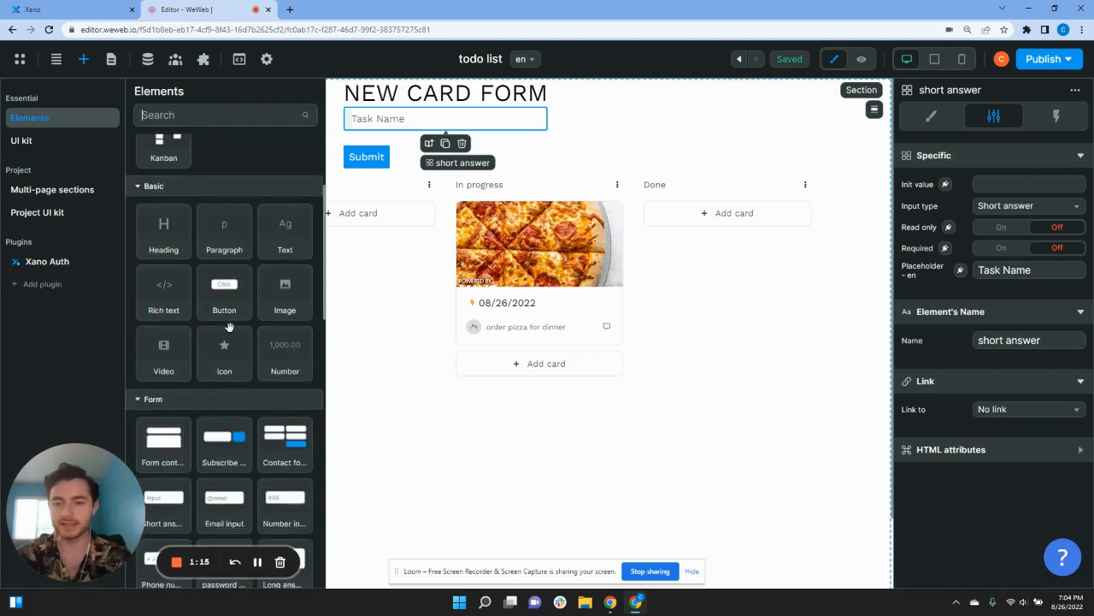
scroll(228, 327, "down", 1)
scroll(228, 328, "up", 3)
scroll(229, 327, "down", 2)
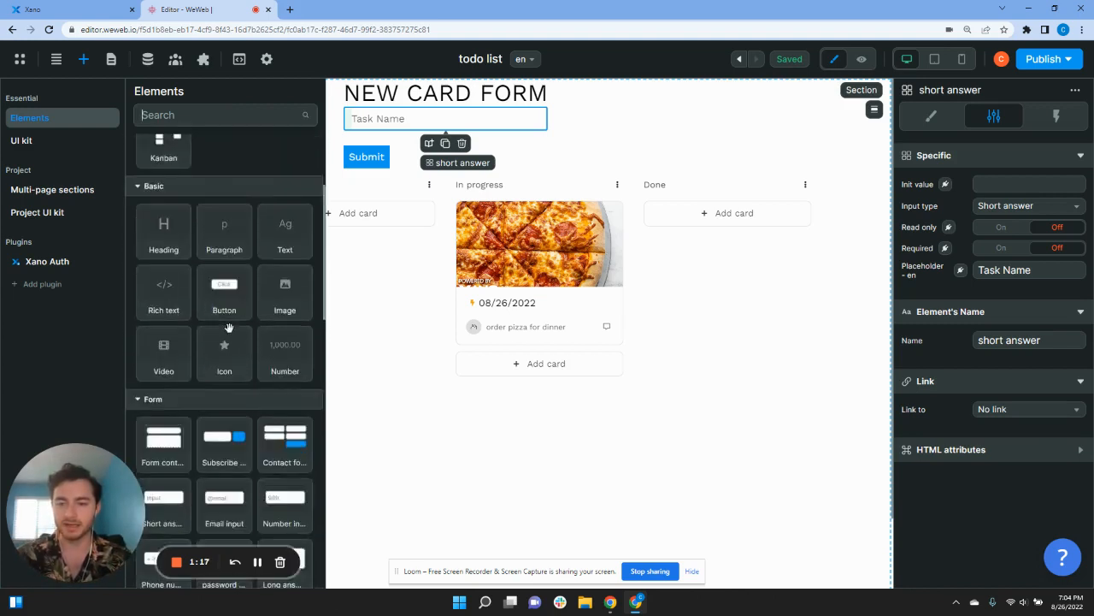
scroll(228, 327, "down", 5)
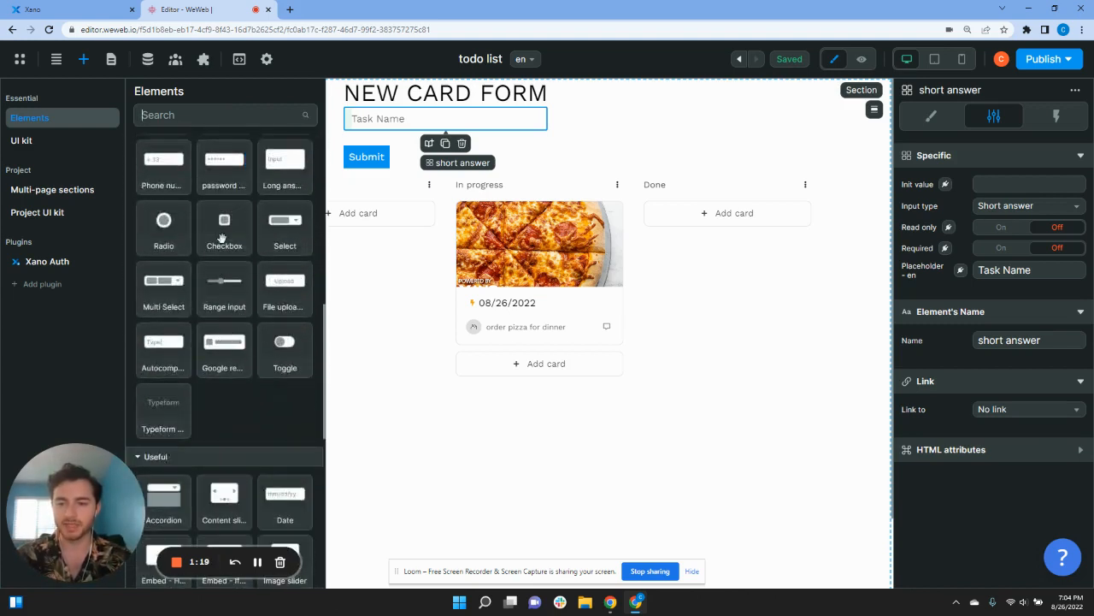
left_click_drag(222, 239, 368, 140)
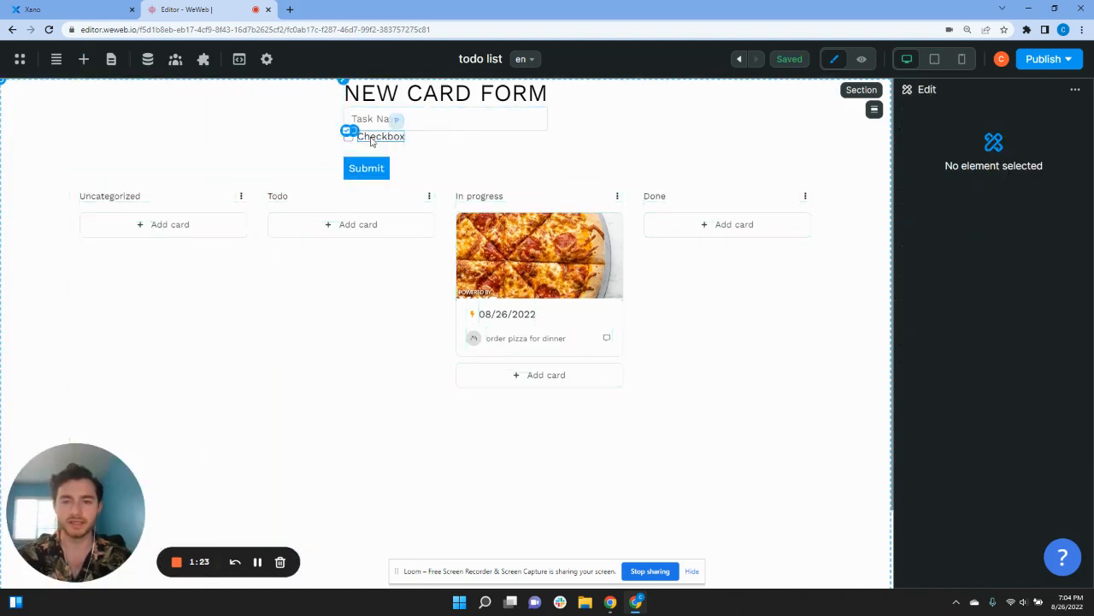
left_click(372, 140)
double_click(371, 140)
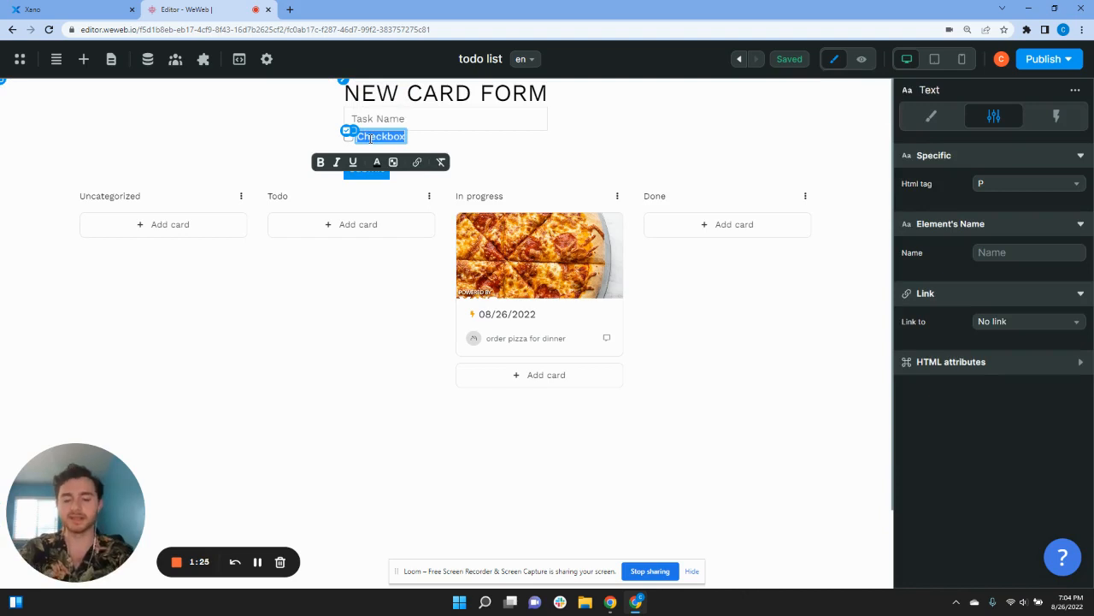
type("High ")
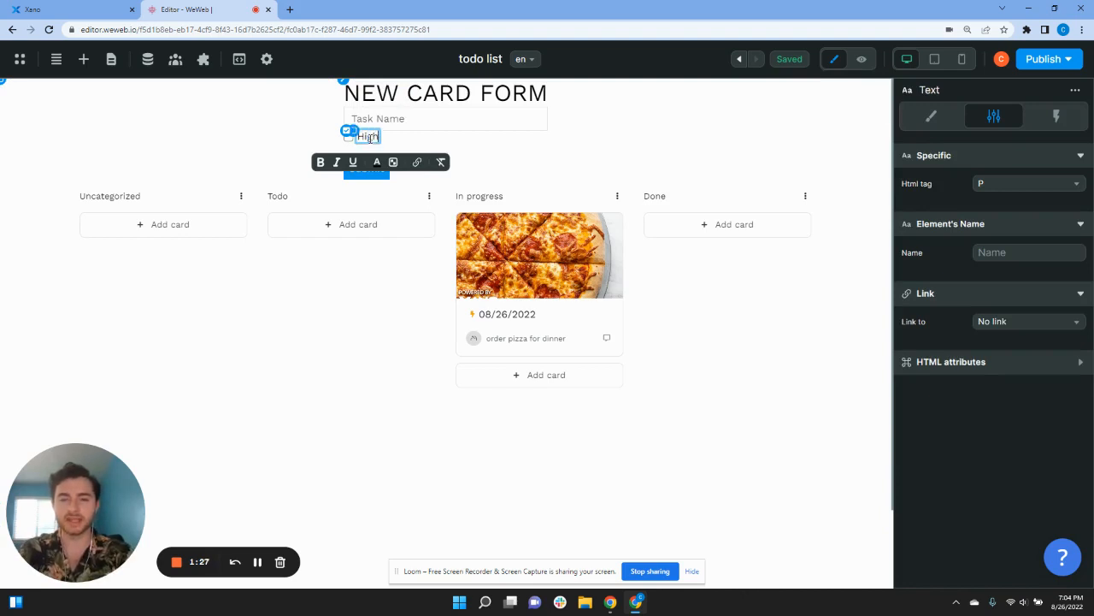
type("Priorit")
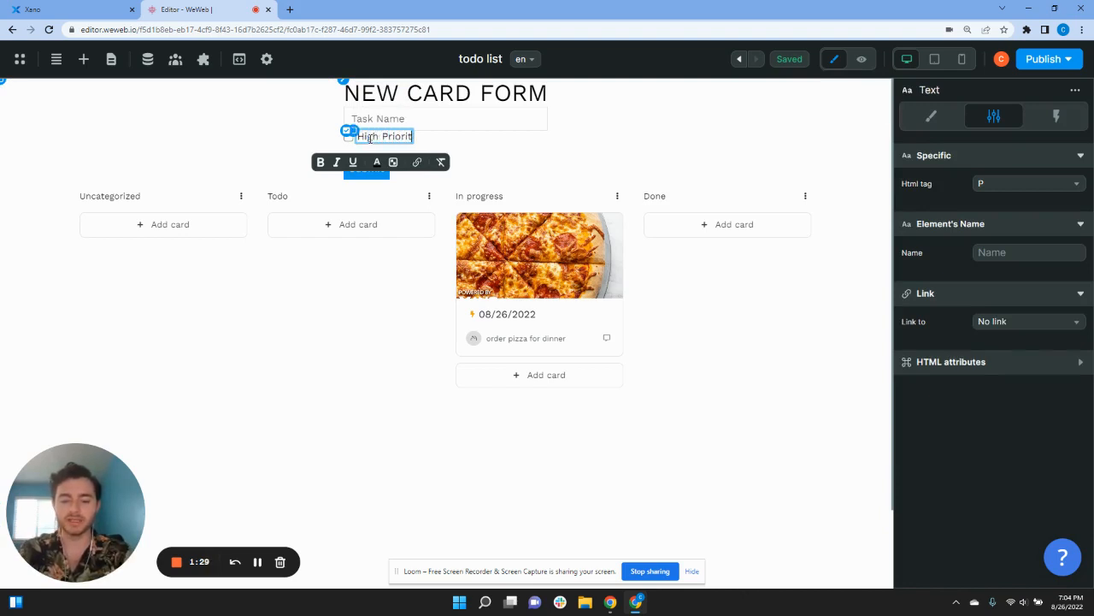
type("y?")
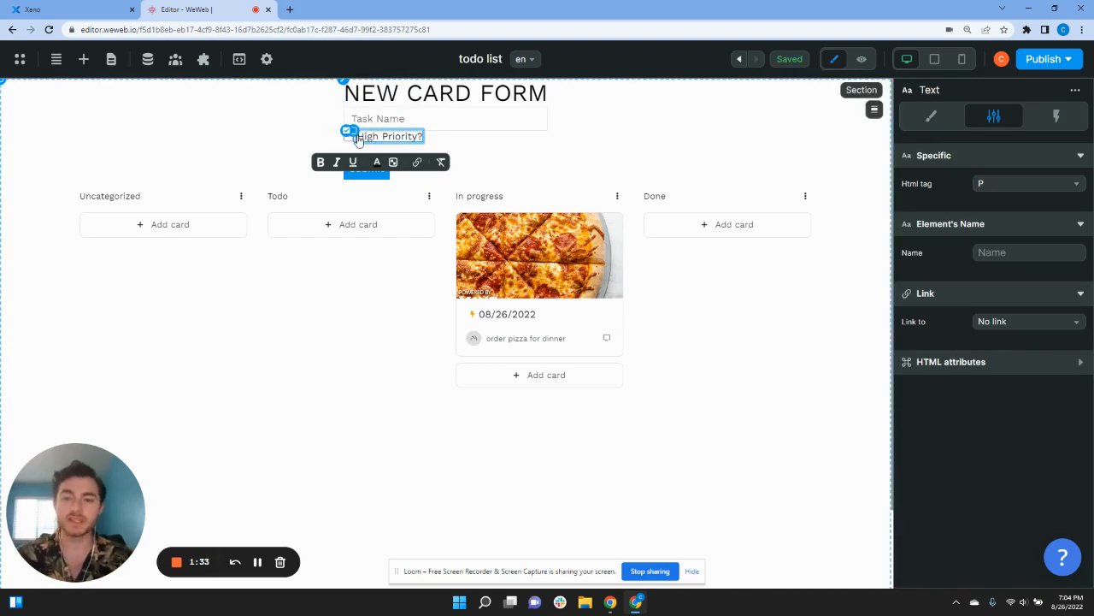
left_click(370, 140)
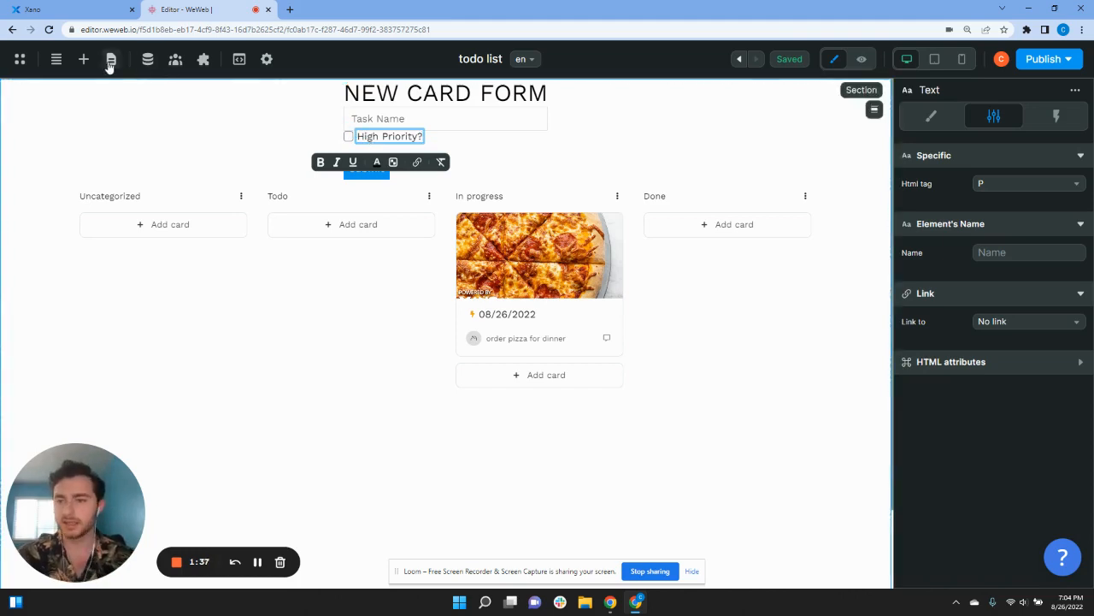
Step: Drop a Date picker element under the High Priority? checkbox
left_click(84, 59)
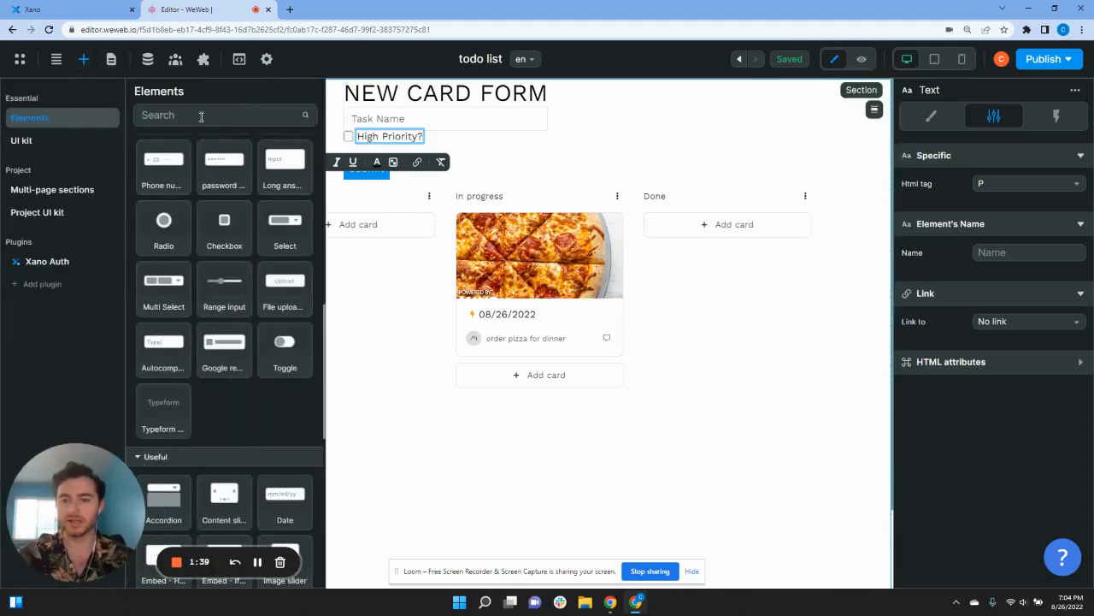
scroll(178, 499, "down", 10)
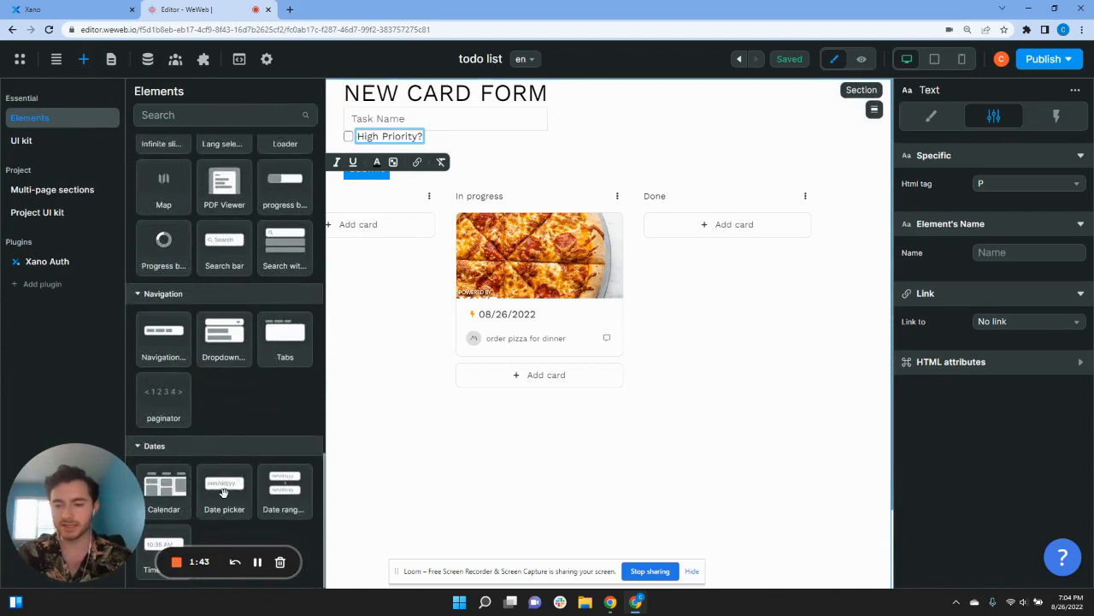
mouse_move(224, 492)
left_mouse_down()
mouse_move(325, 318)
mouse_move(362, 129)
mouse_move(379, 135)
mouse_move(376, 153)
left_mouse_up()
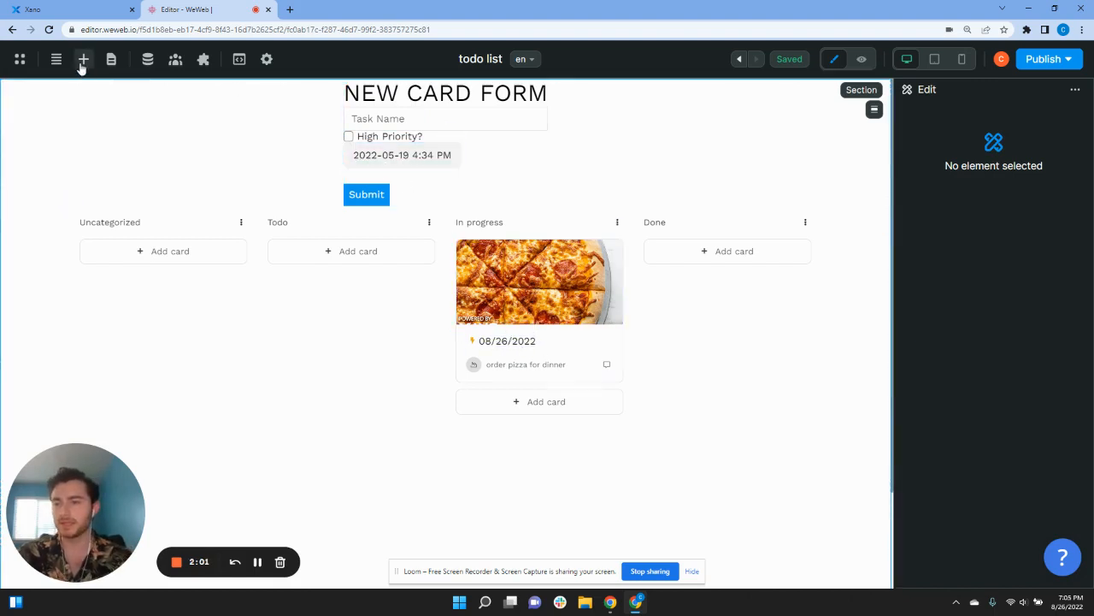
left_click(82, 60)
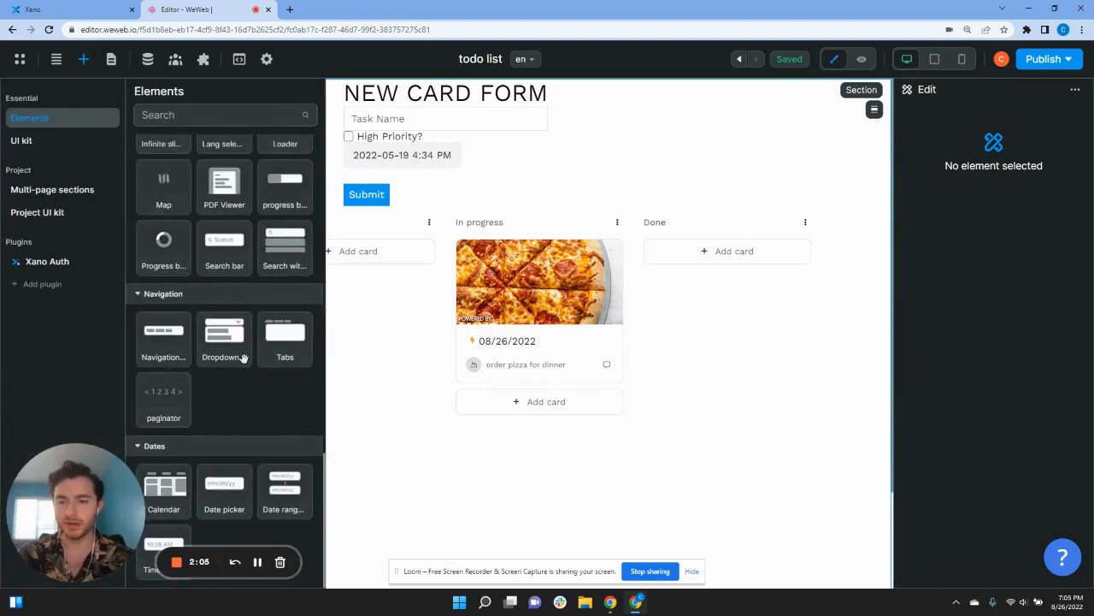
scroll(245, 359, "up", 5)
scroll(247, 361, "up", 5)
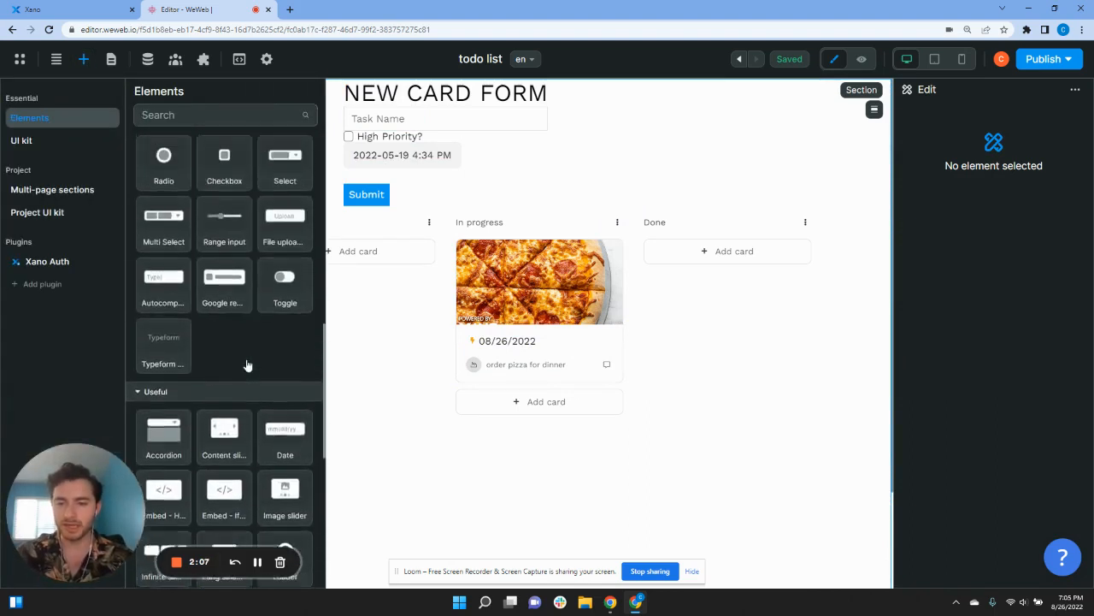
scroll(289, 350, "up", 2)
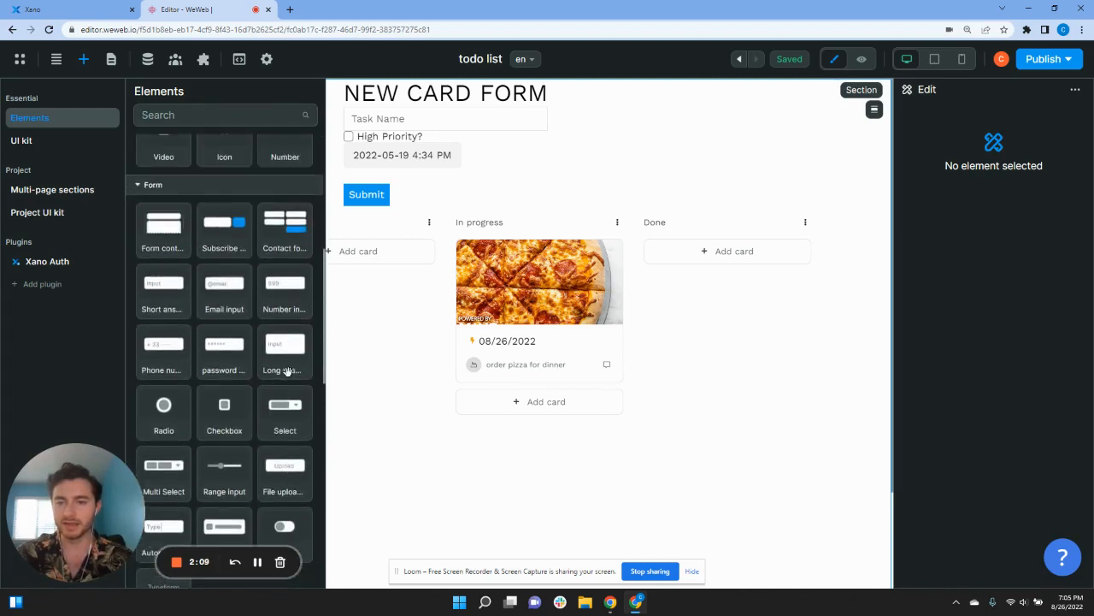
Step: Add a File upload field under the date picker and view the form in preview mode
scroll(214, 271, "down", 2)
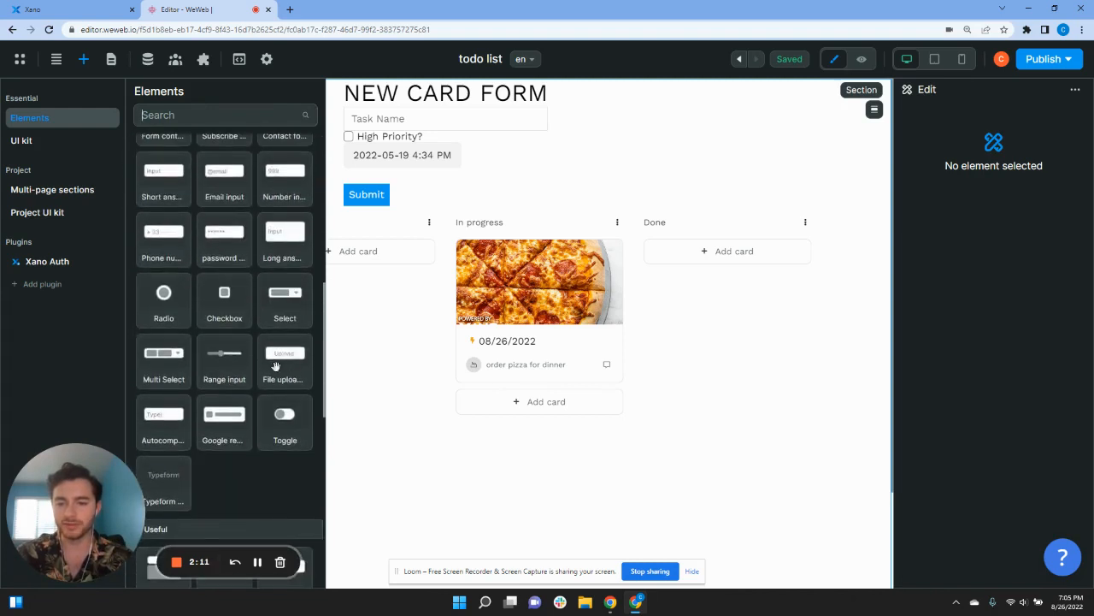
left_click_drag(272, 361, 361, 178)
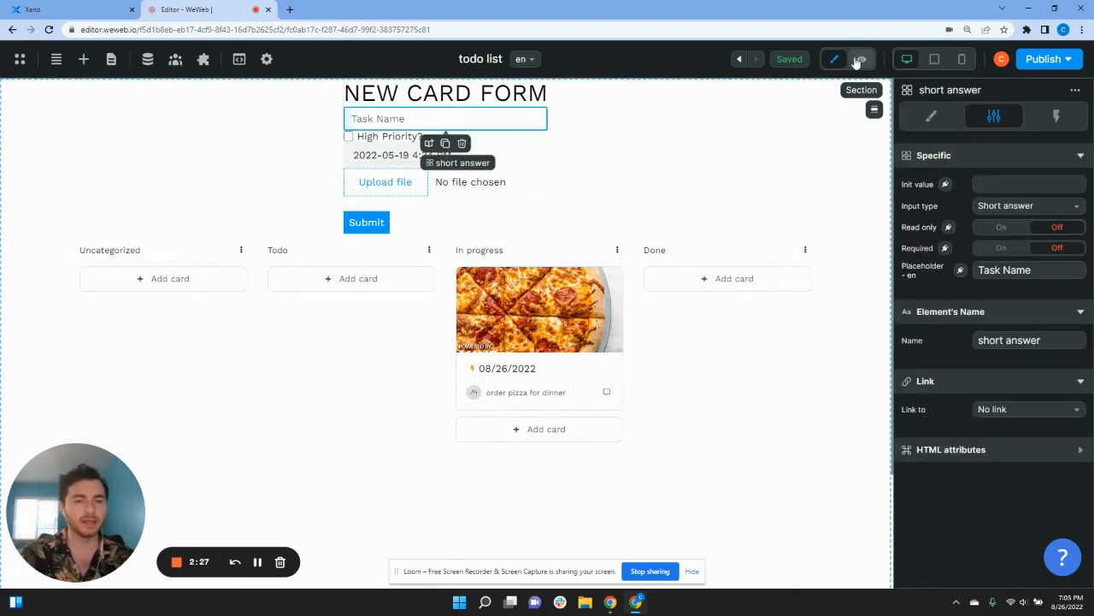
left_click(861, 59)
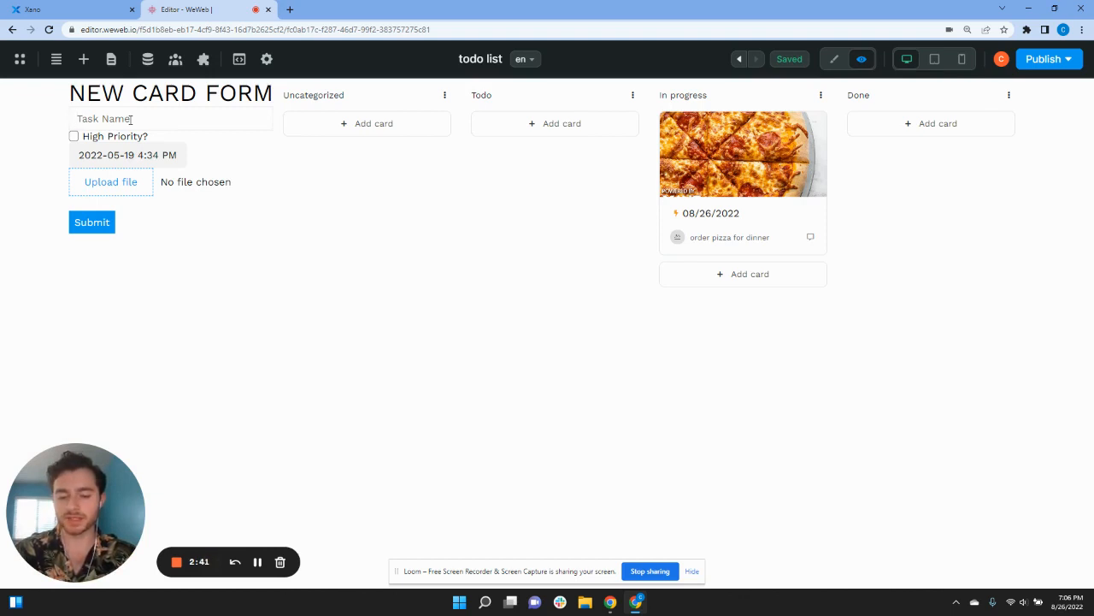
Step: Enter task 'Apply Sunscreen', tick High Priority?, and pick May 25, 2022 as the date
type("Apply Sunscreen")
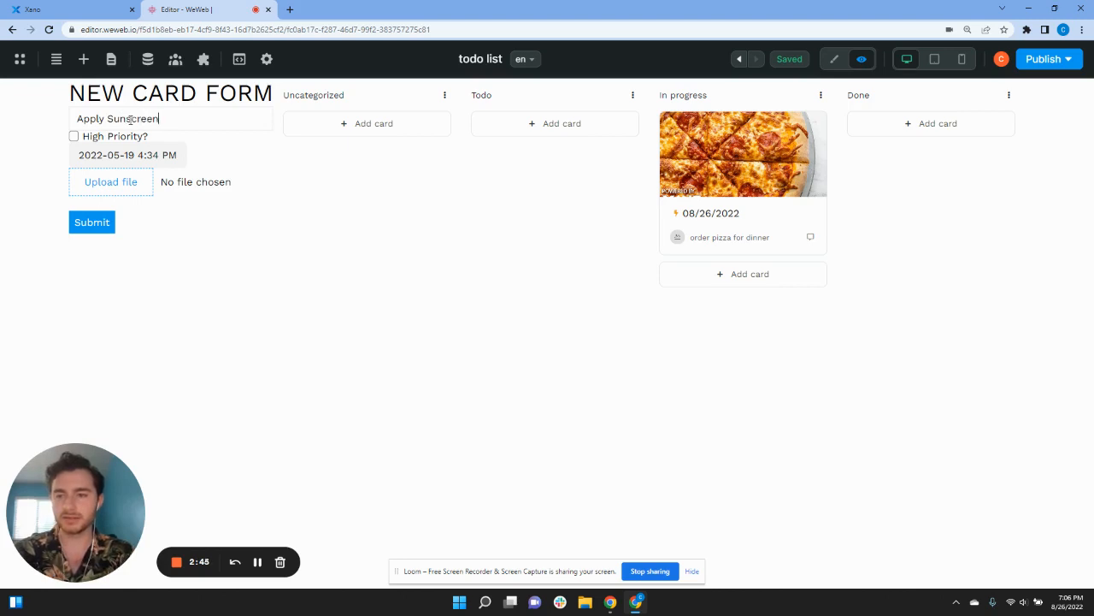
left_click(127, 152)
left_click(105, 139)
left_click(106, 137)
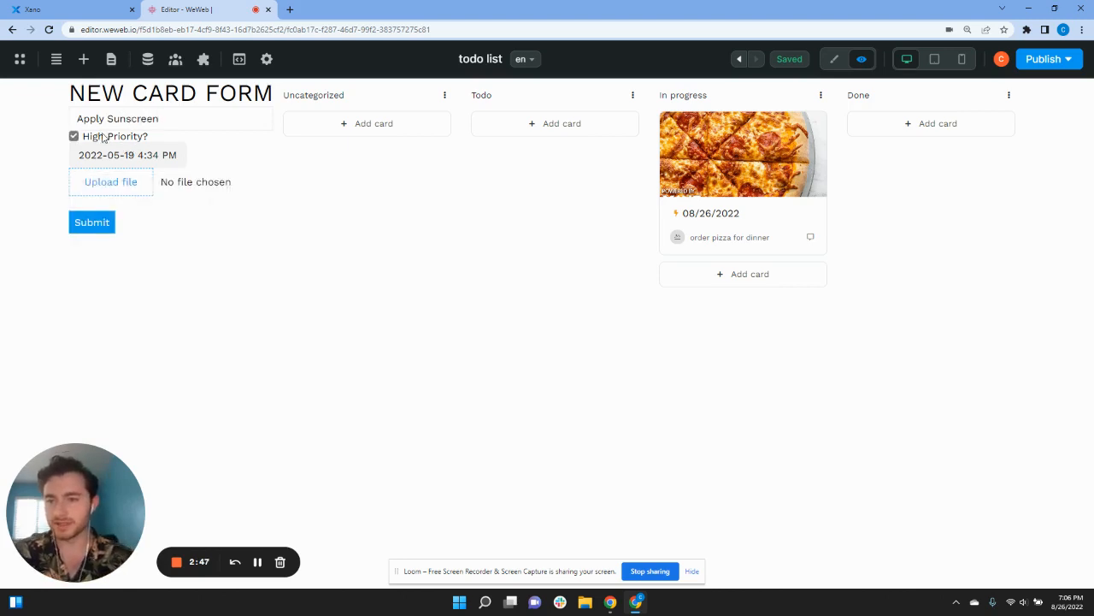
left_click(106, 154)
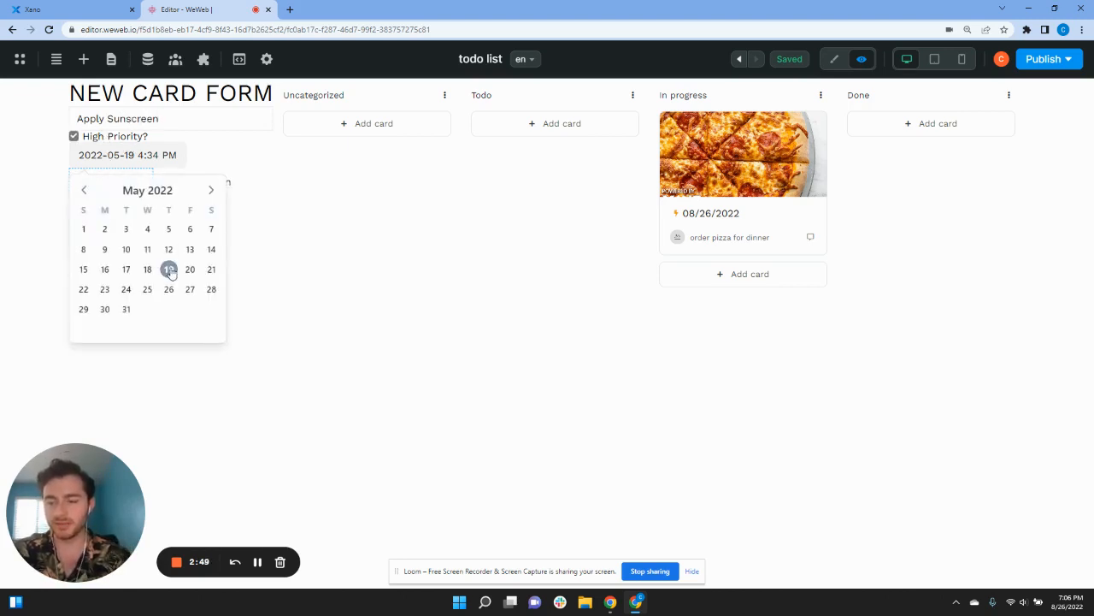
left_click(146, 290)
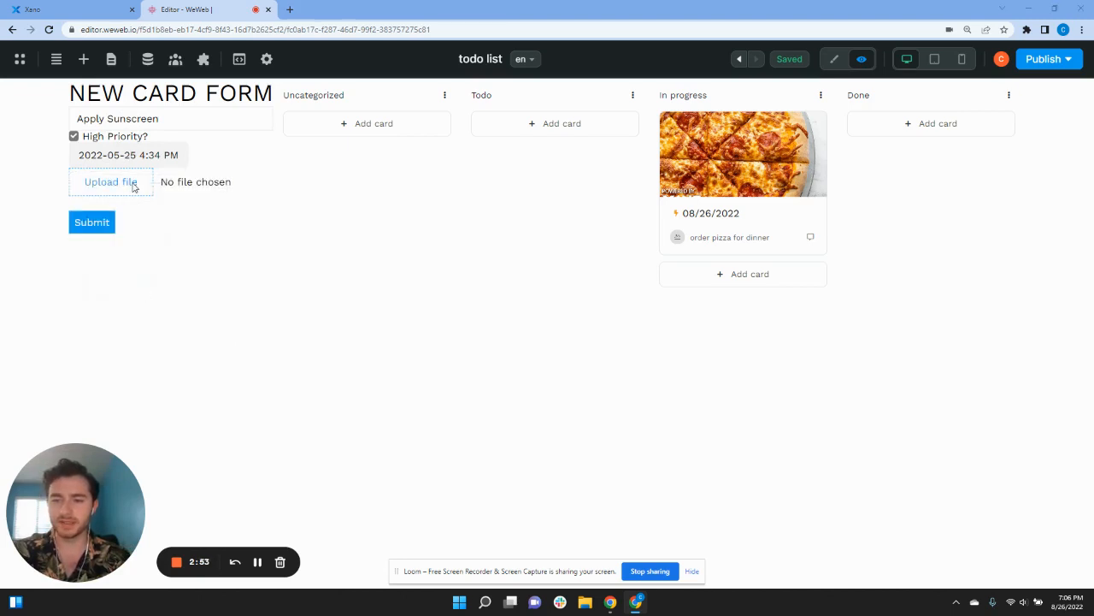
Step: Attach sunscreen.jpg in the file upload field
left_click(133, 187)
left_click(250, 101)
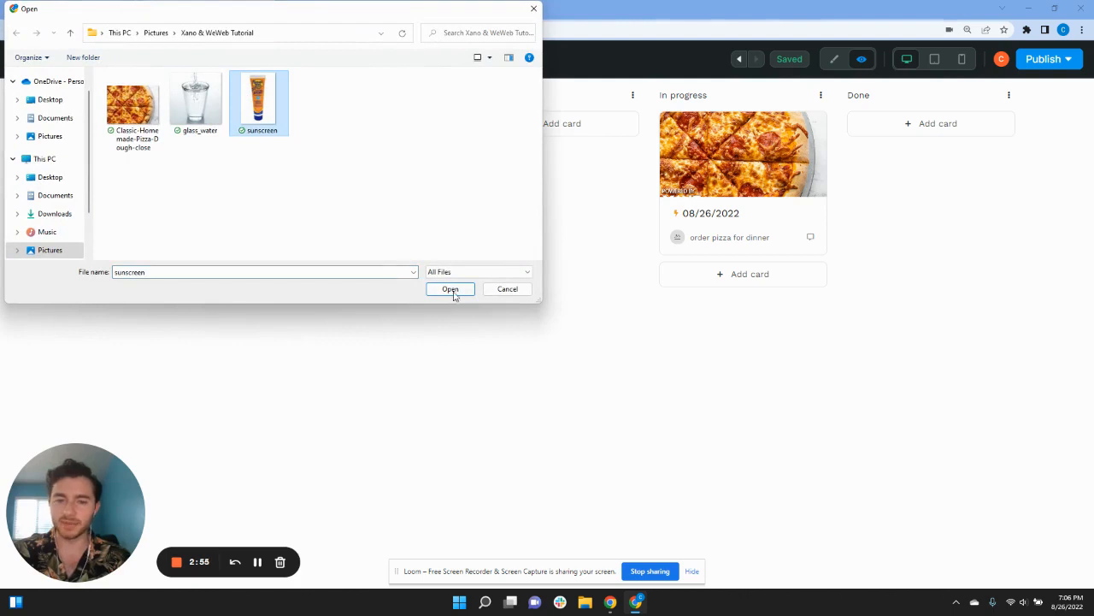
left_click(451, 290)
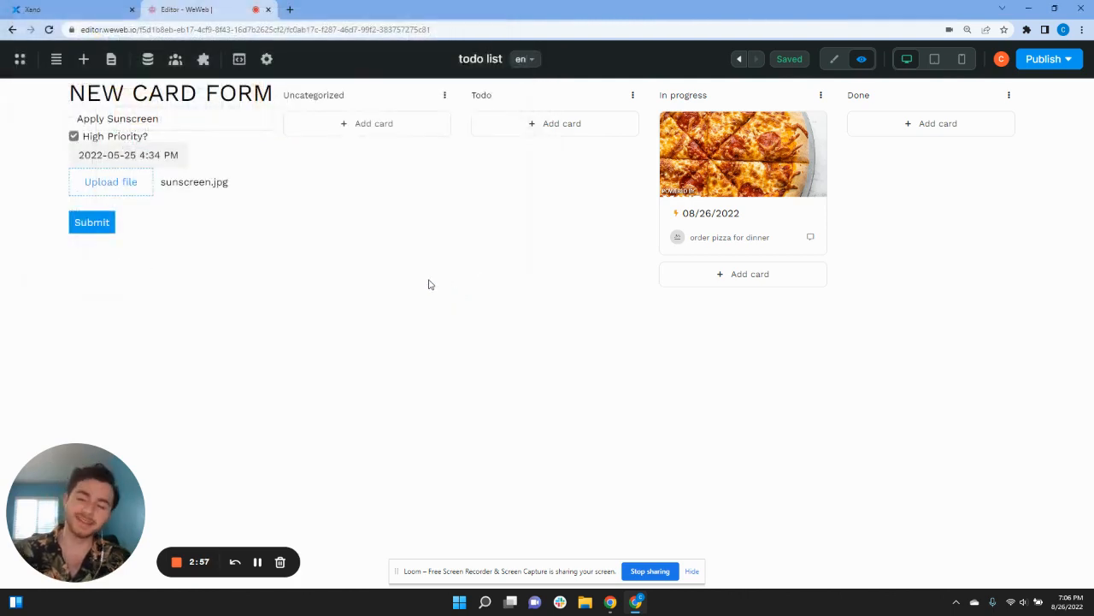
left_click(130, 163)
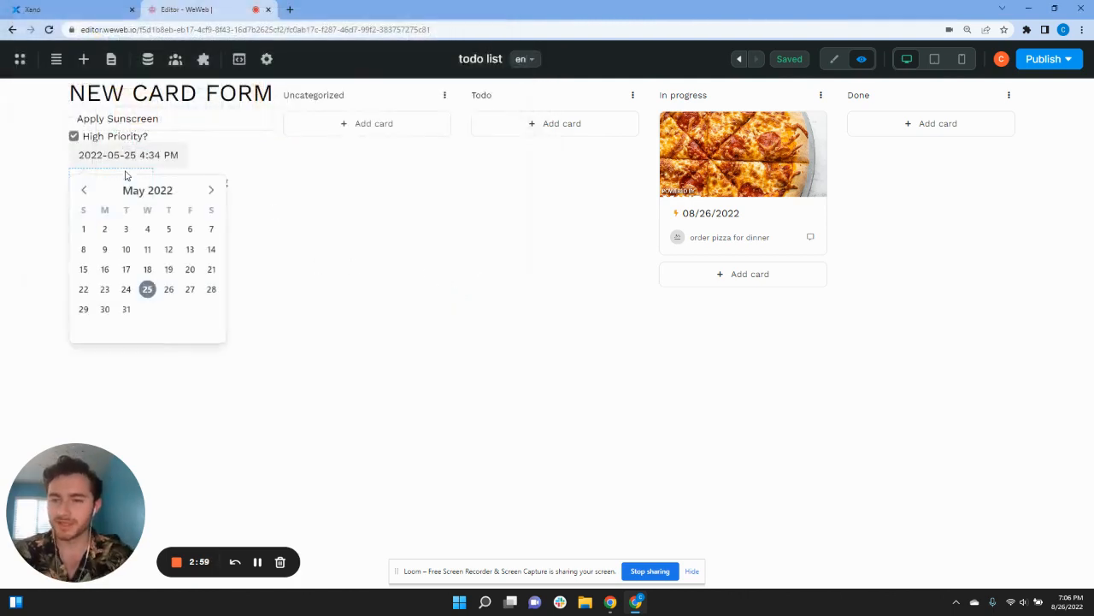
left_click(346, 229)
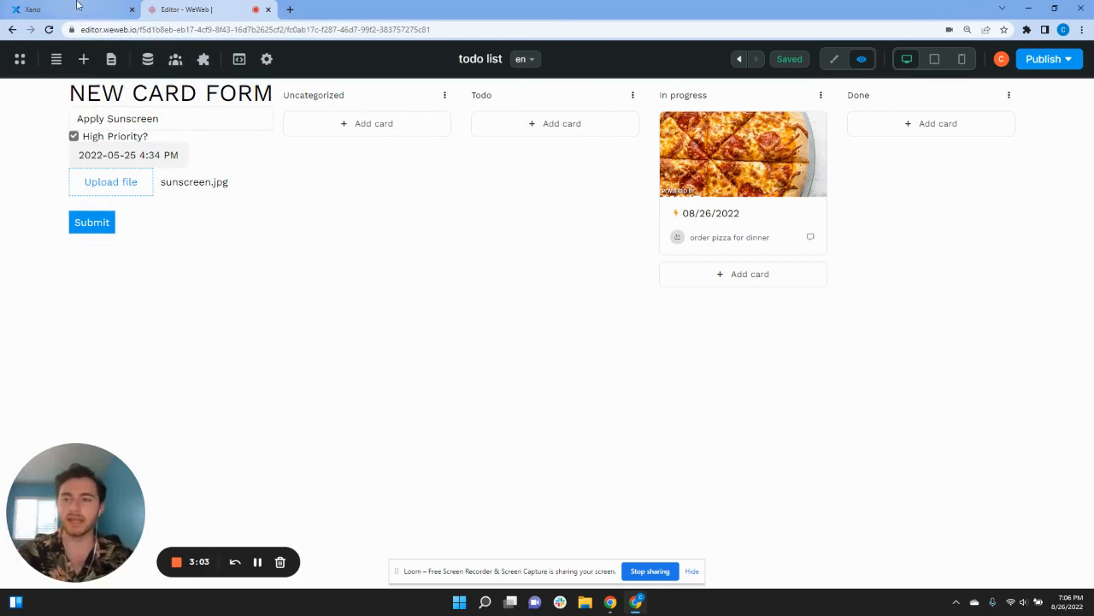
left_click(86, 12)
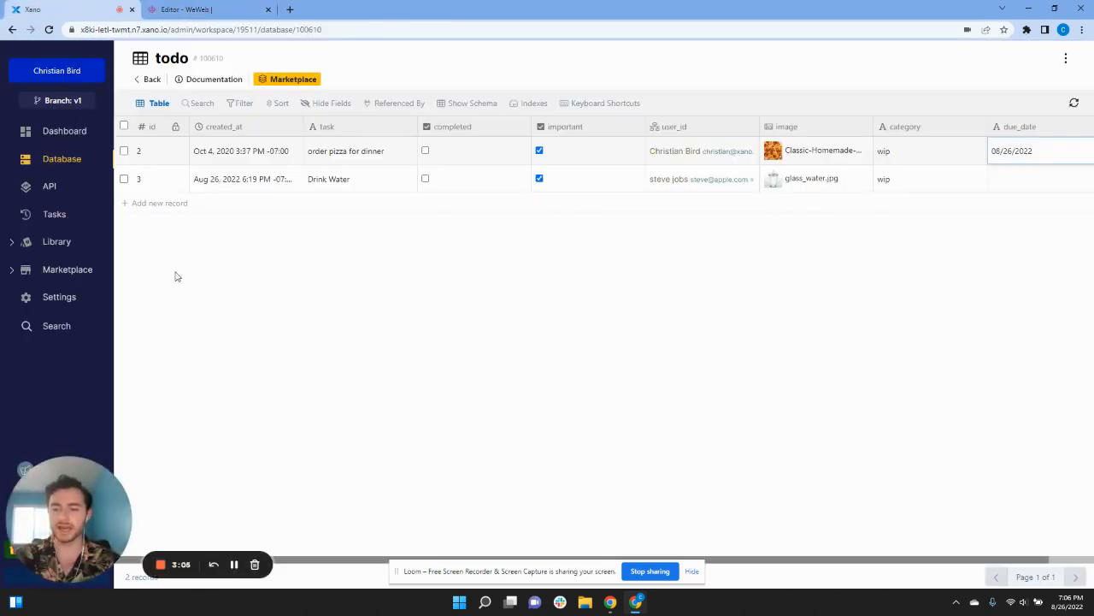
Step: Open the POST /todo endpoint under Xano's todo API group
left_click(56, 188)
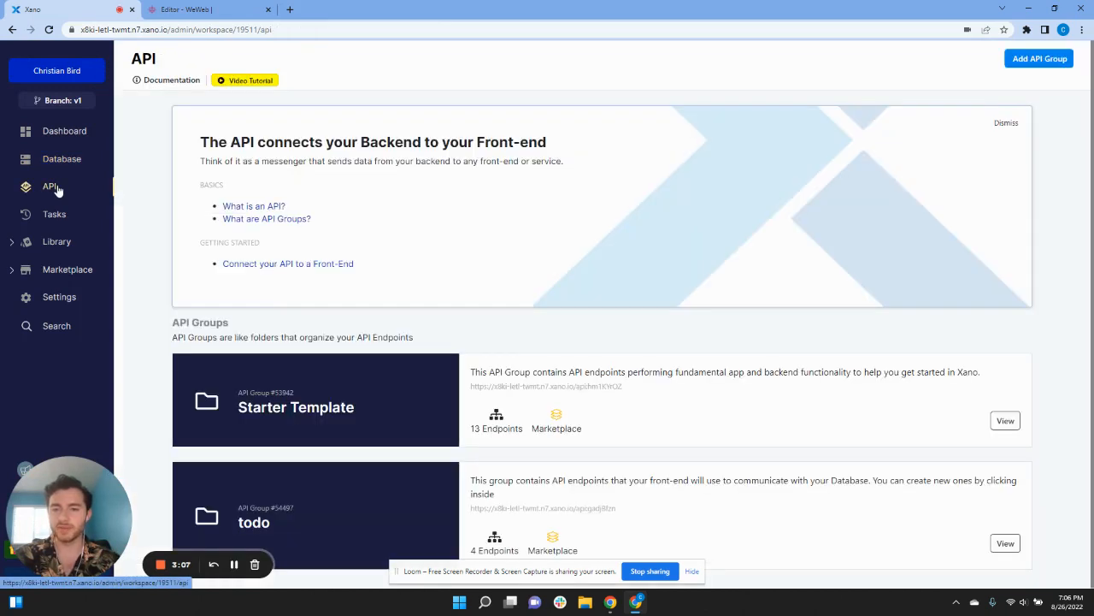
left_click(322, 503)
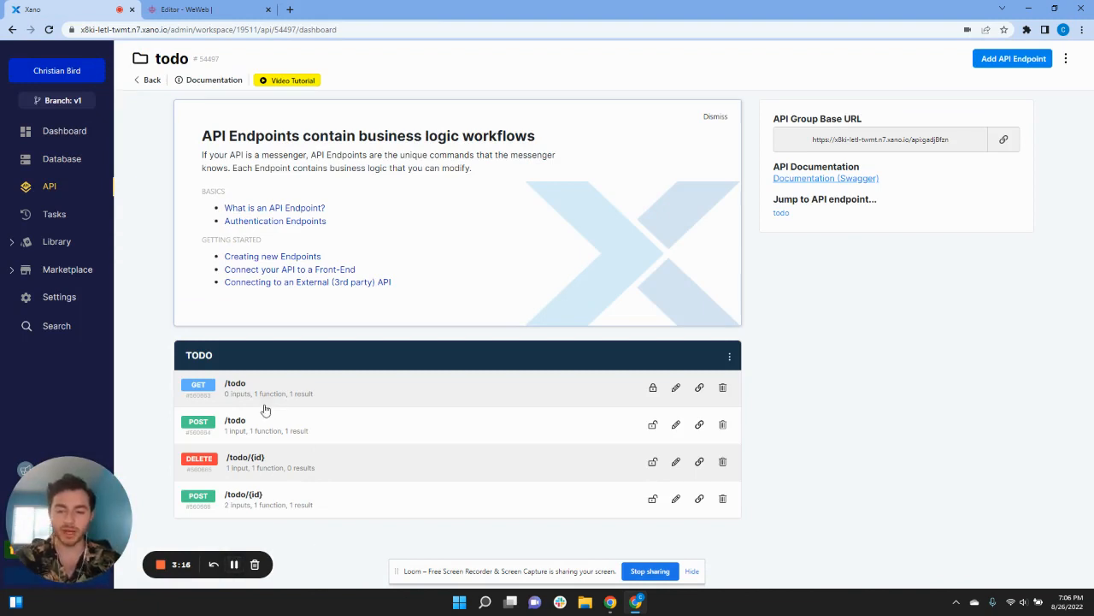
left_click(265, 427)
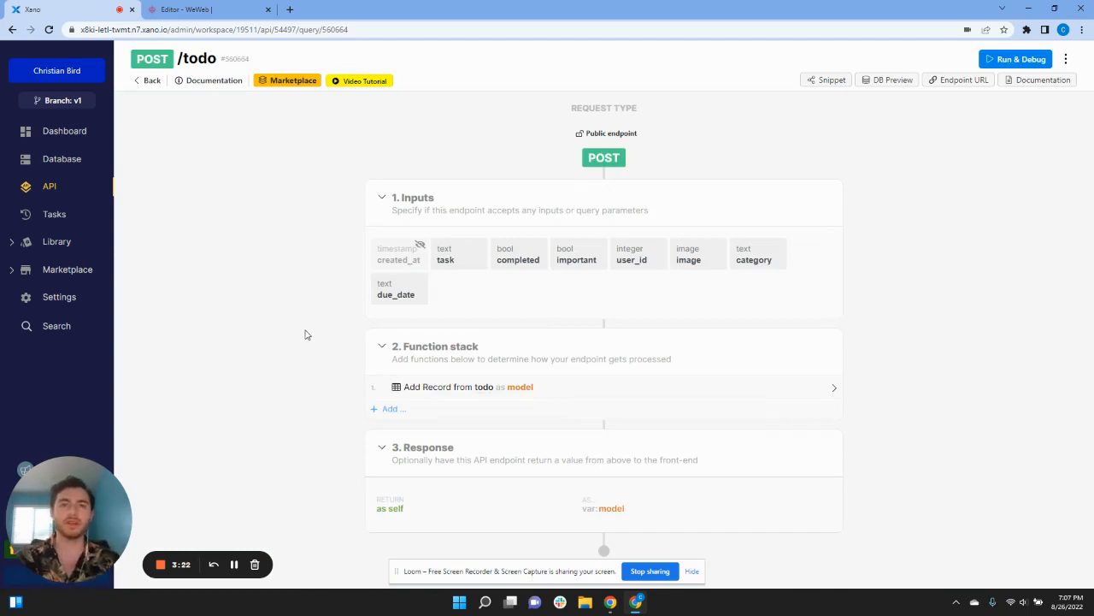
Step: Unlink the POST /todo inputs from the todo table and add an integer input user_id
left_click(692, 261)
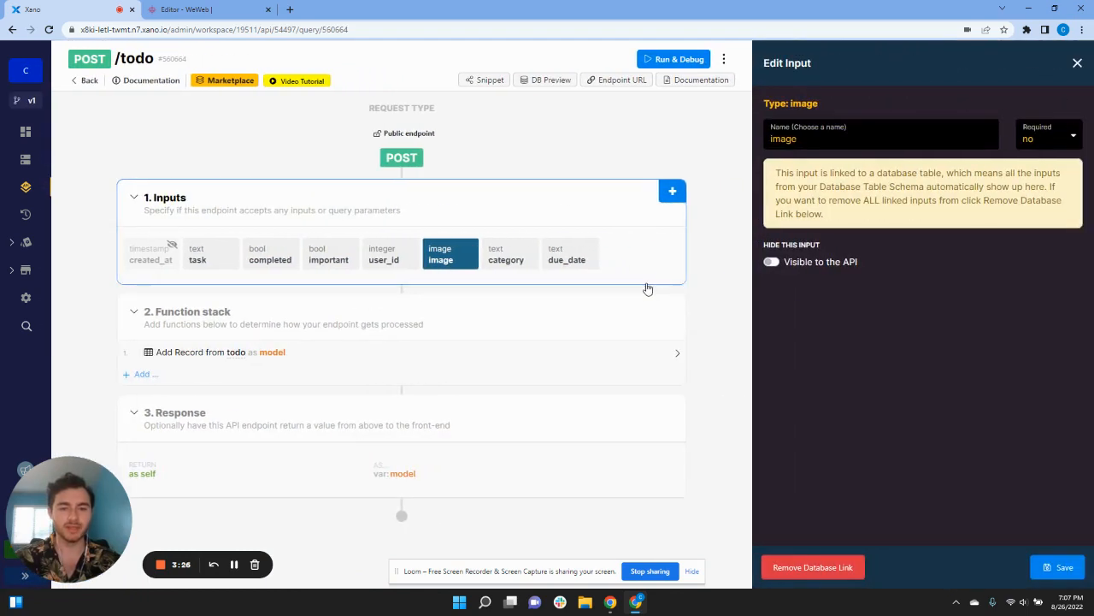
left_click(810, 568)
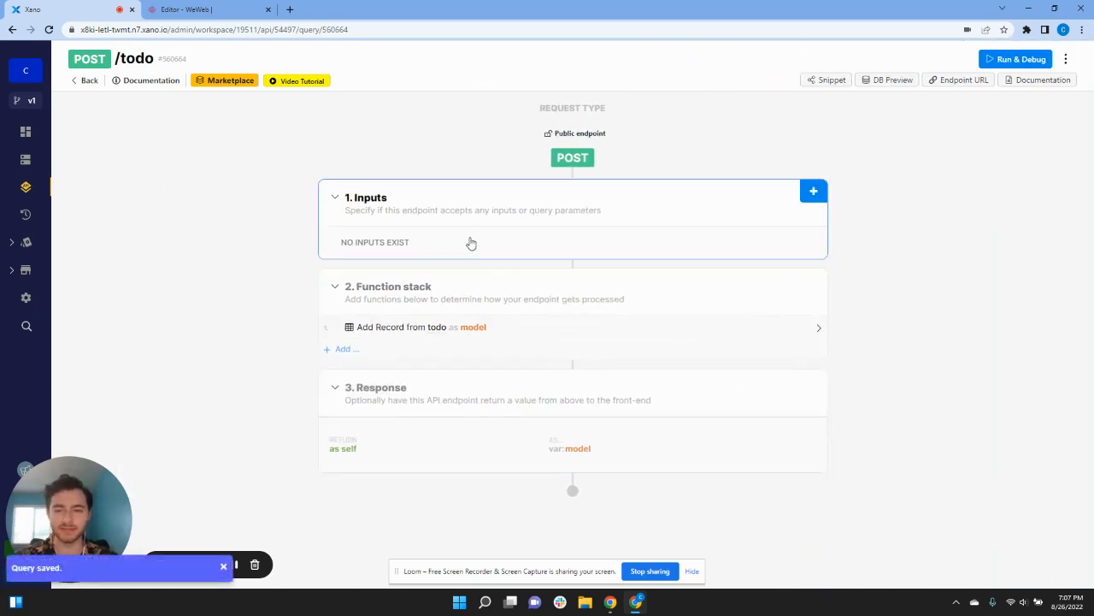
left_click(814, 192)
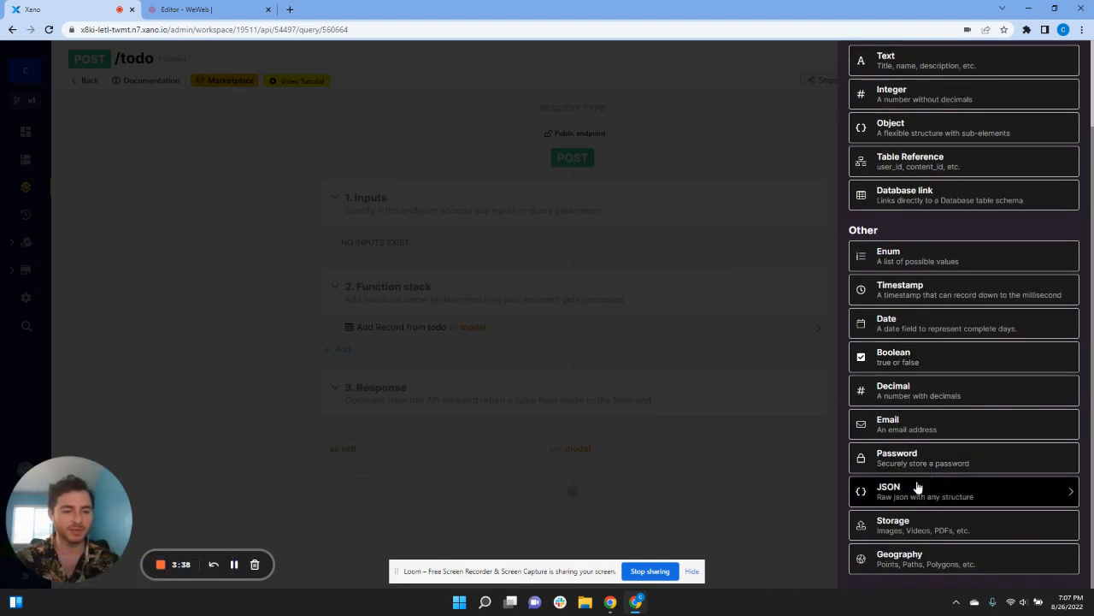
scroll(905, 256, "up", 2)
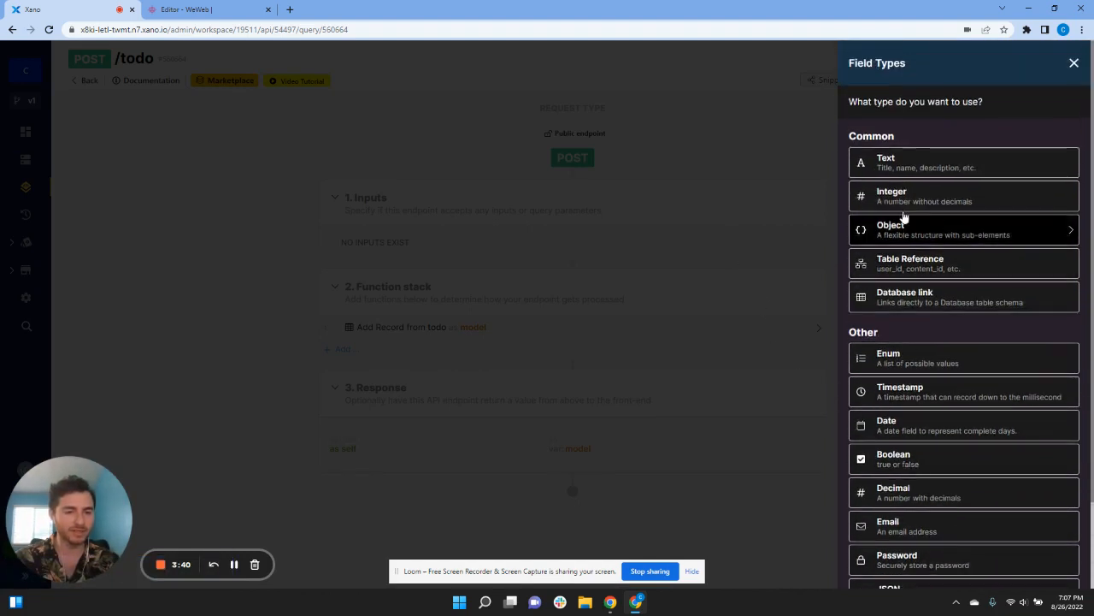
left_click(905, 193)
type("user_id")
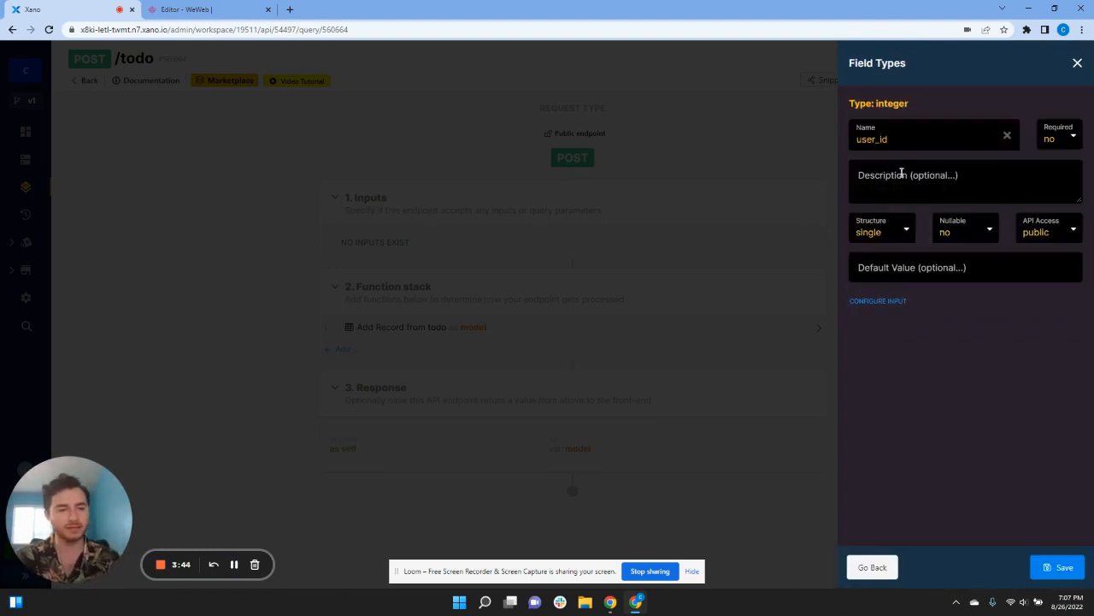
left_click(1064, 569)
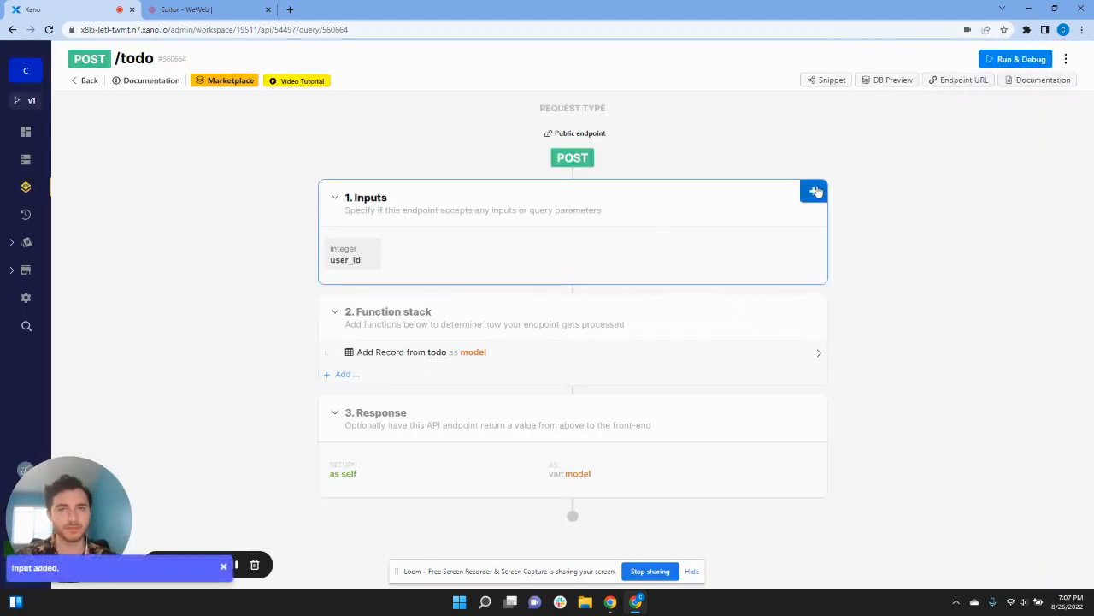
Step: Add text inputs task and due_date to the endpoint
left_click(813, 190)
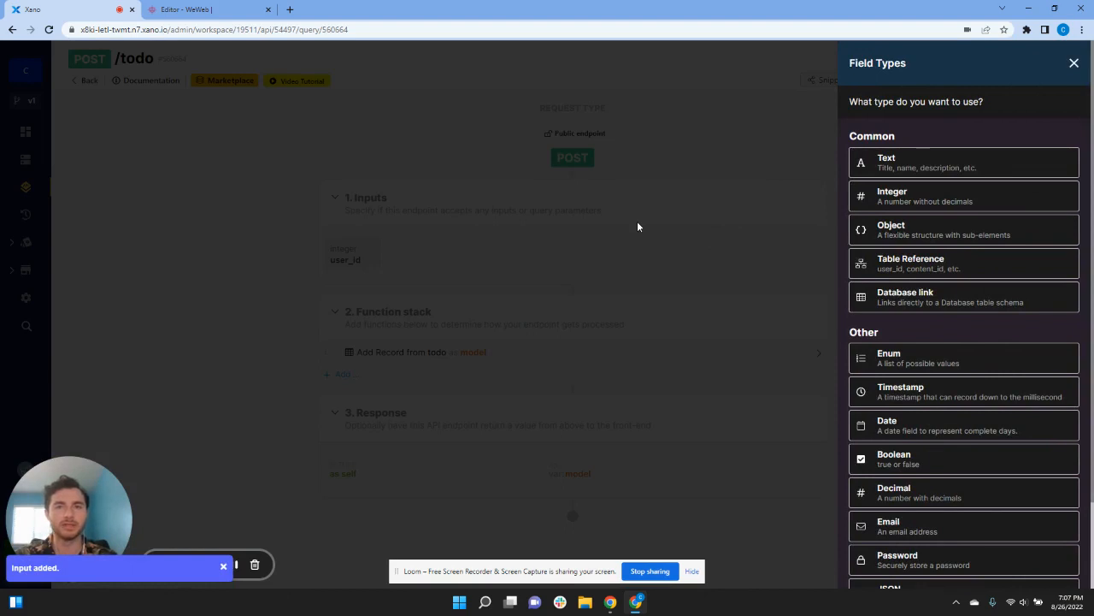
left_click(922, 165)
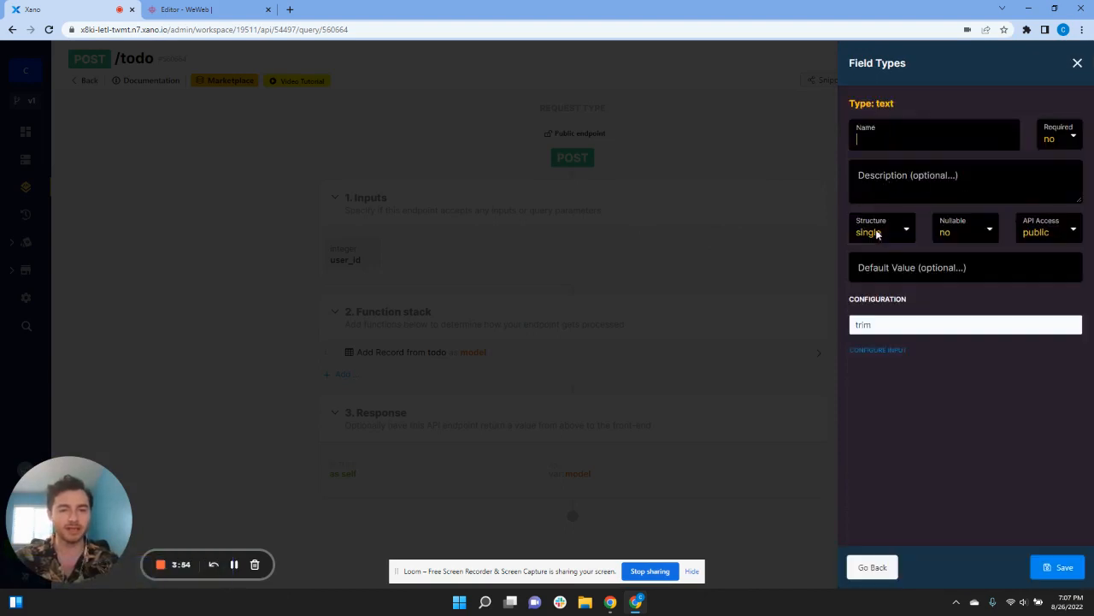
type("t")
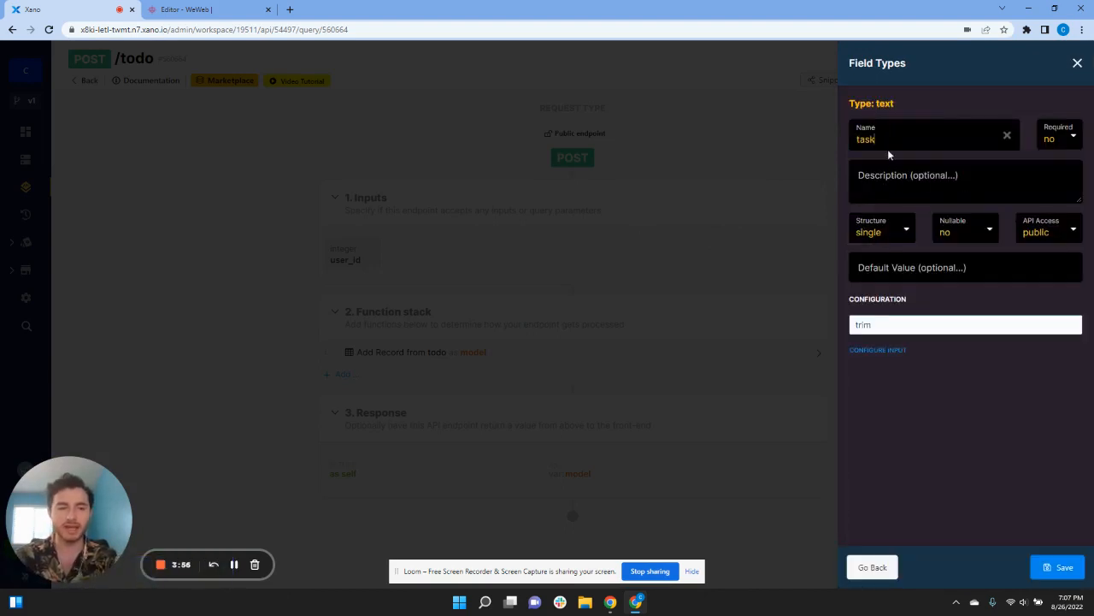
type("ask")
left_click(1058, 567)
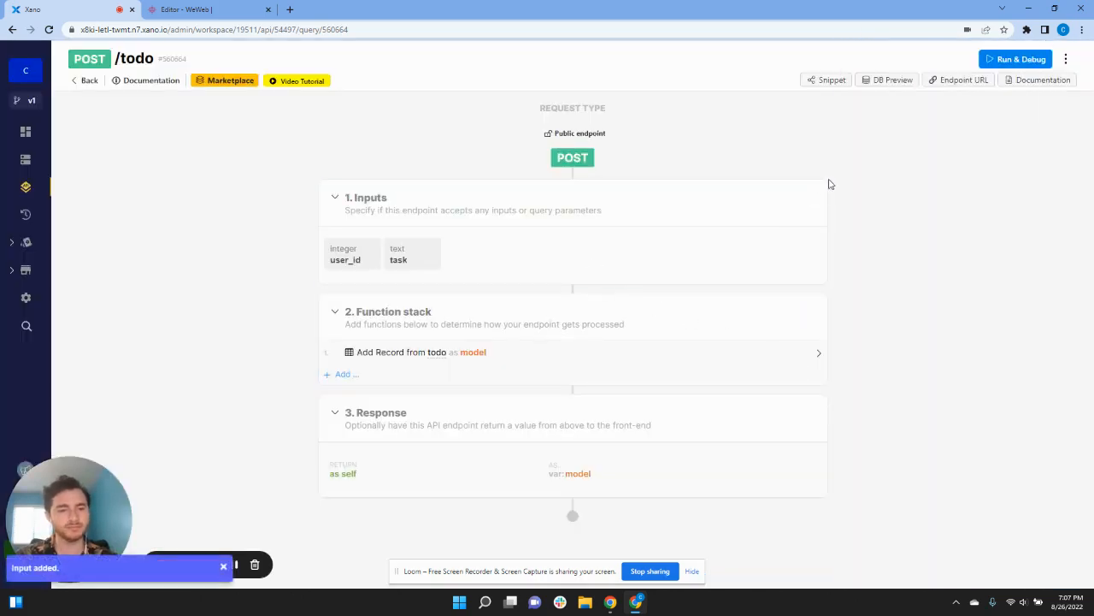
left_click(815, 189)
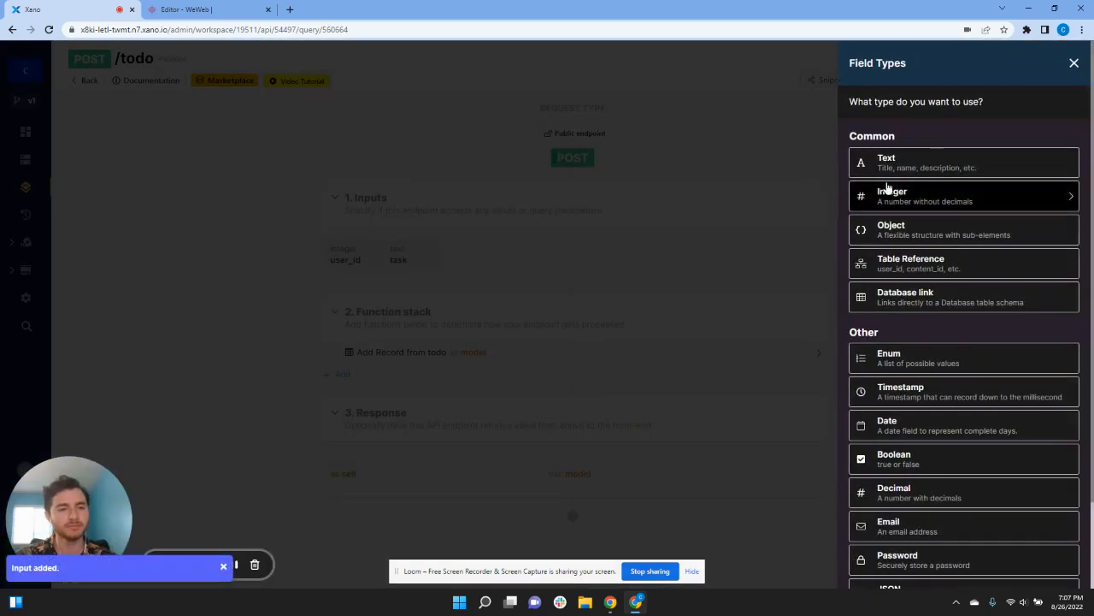
left_click(899, 174)
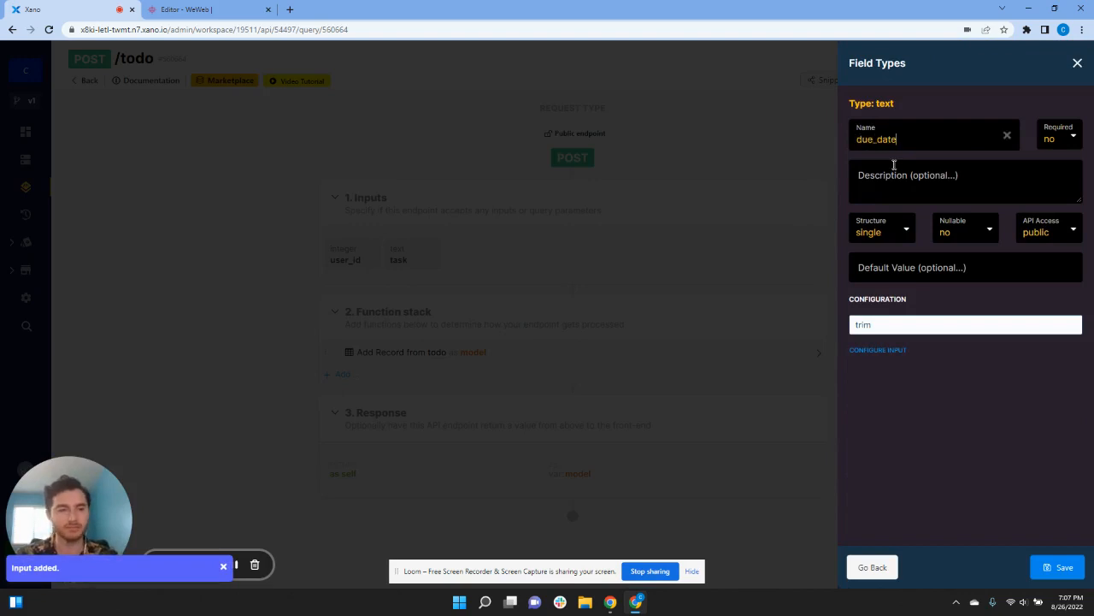
type("due_date")
left_click(1058, 567)
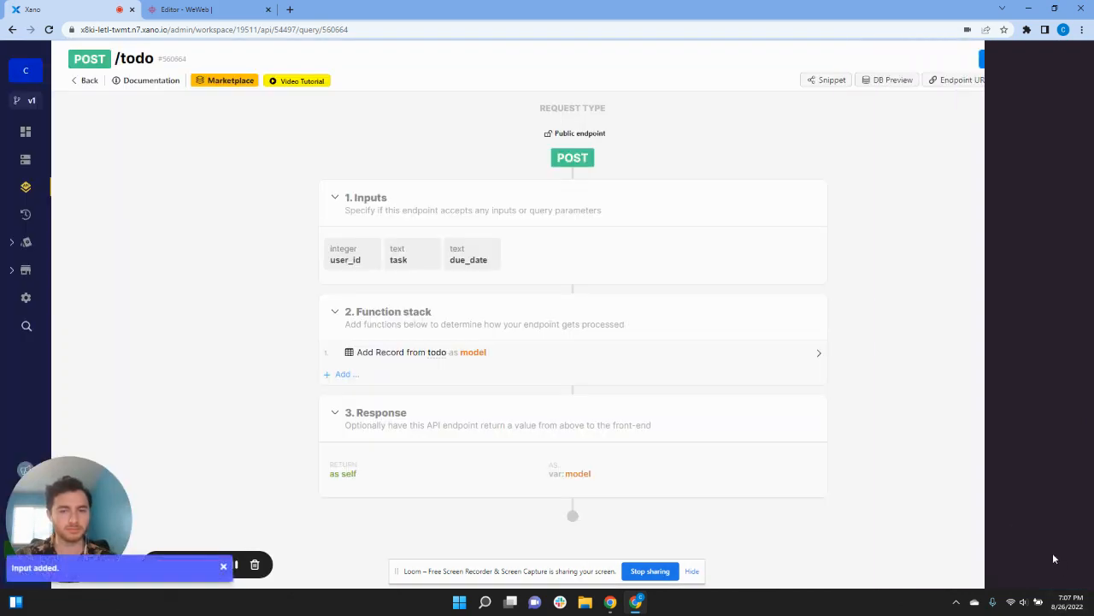
Step: Add boolean inputs important and complete to the endpoint
left_click(814, 190)
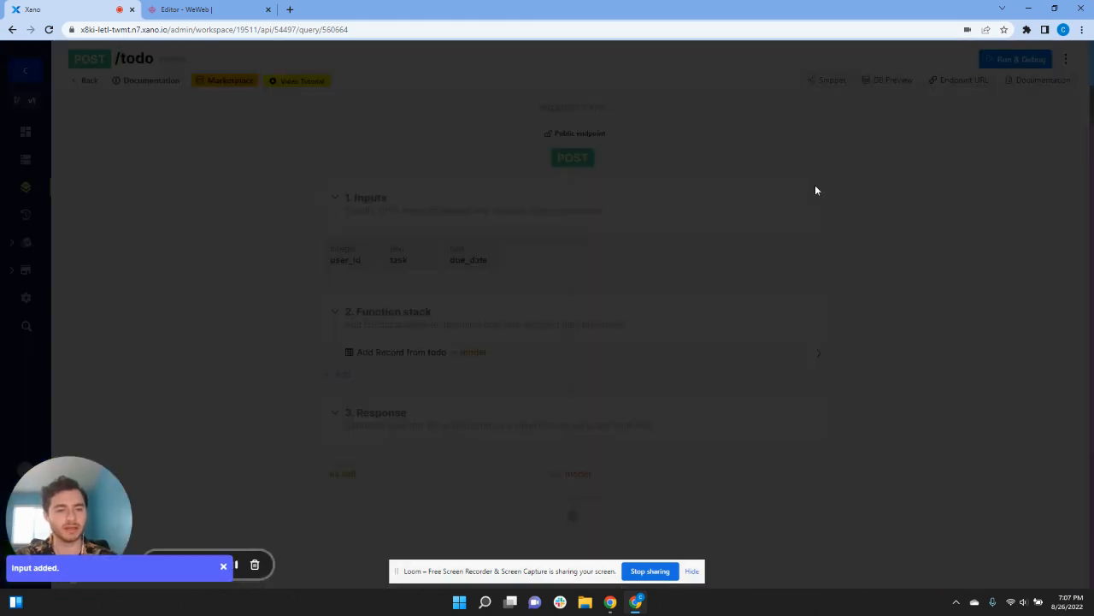
scroll(925, 301, "down", 1)
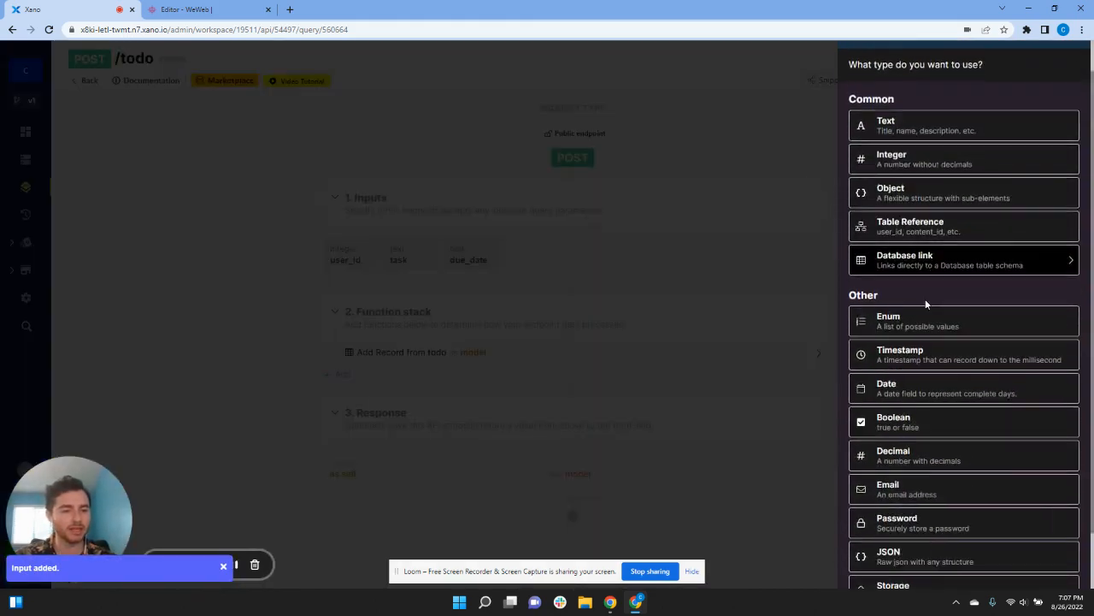
left_click(933, 409)
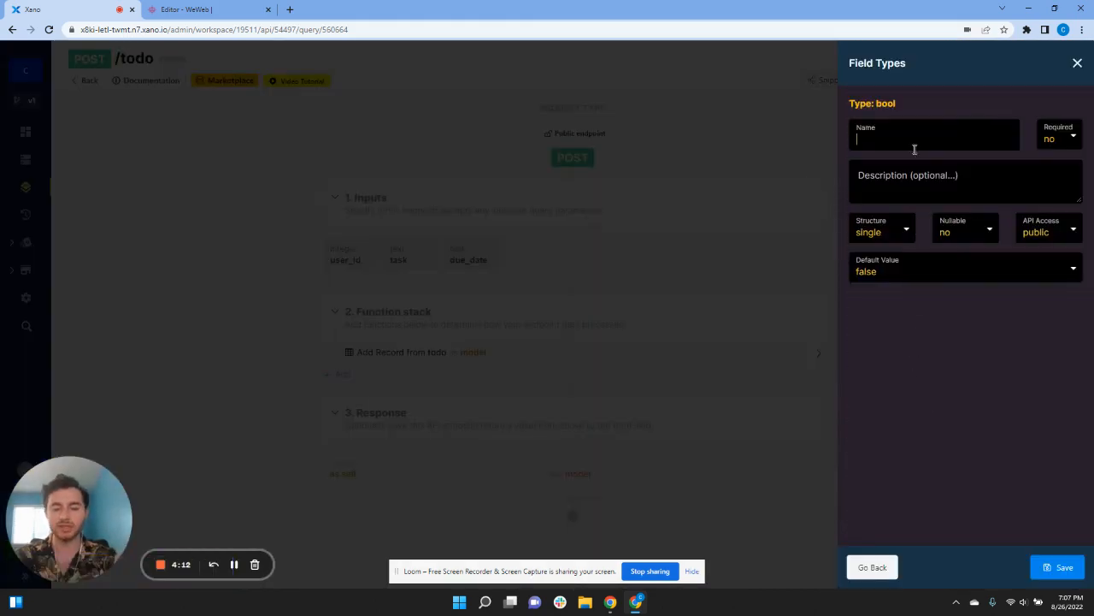
type("important")
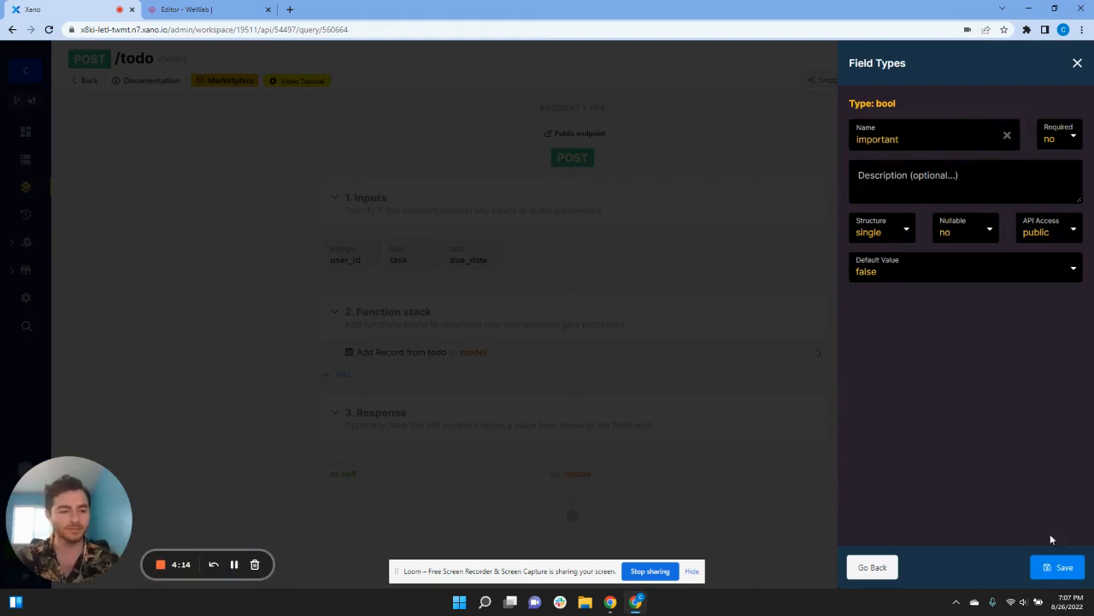
left_click(1061, 566)
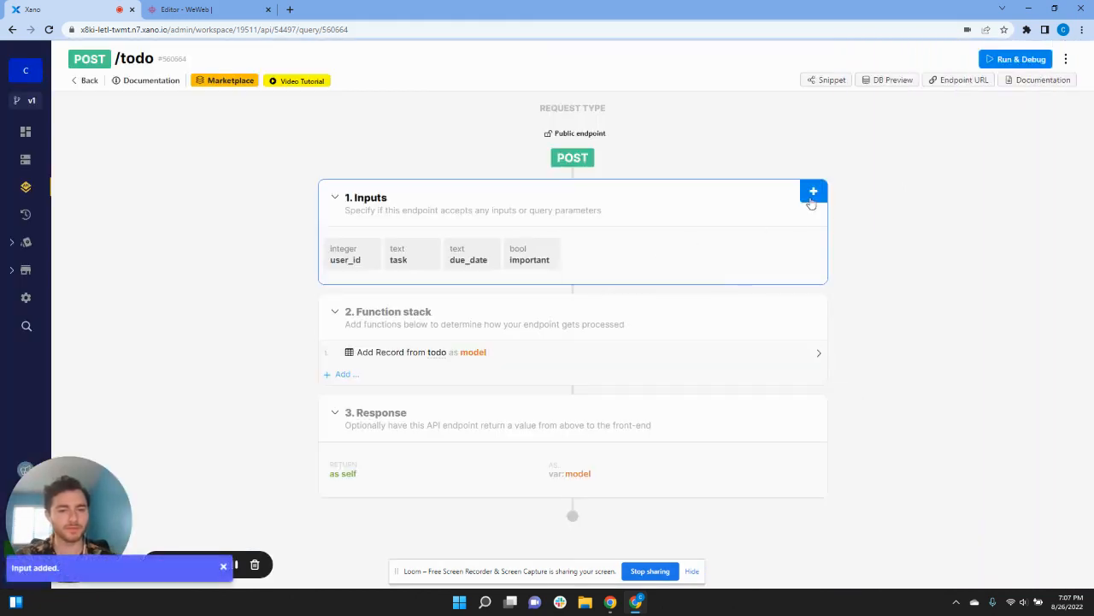
left_click(811, 201)
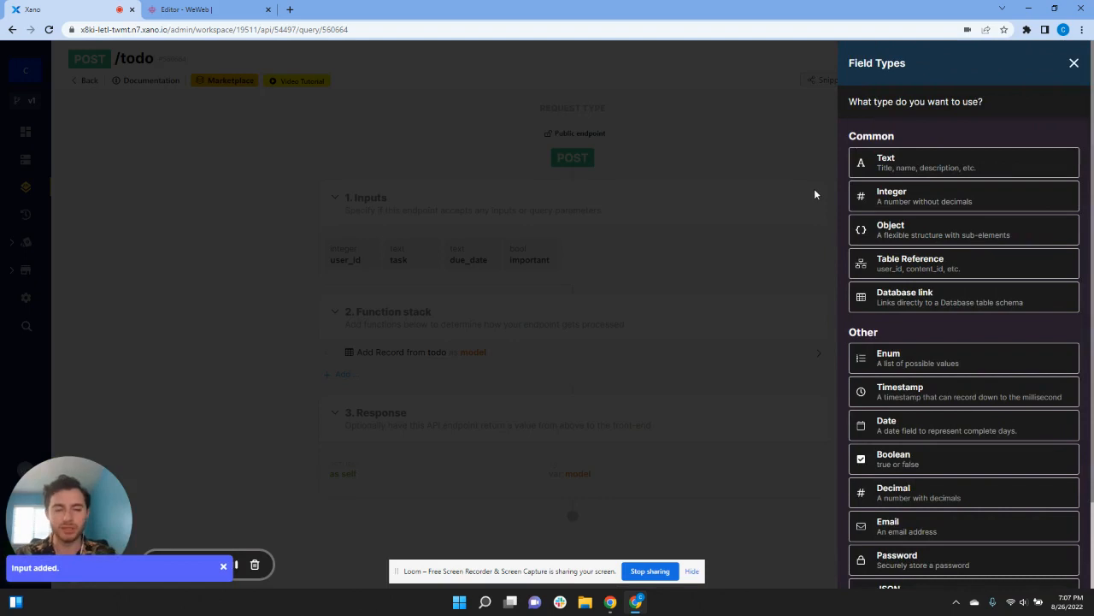
scroll(894, 359, "down", 1)
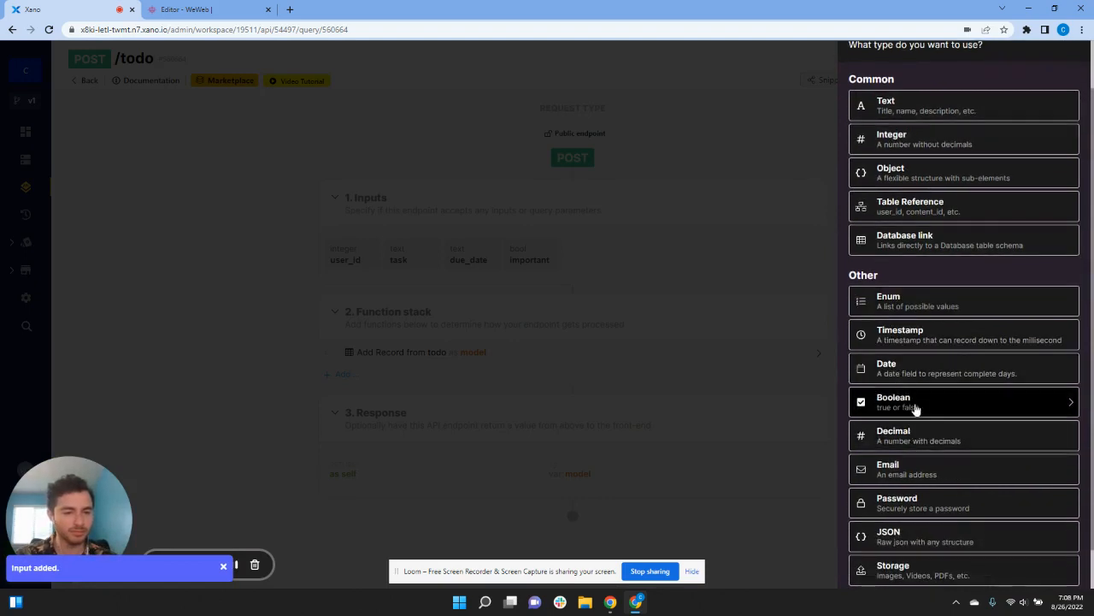
left_click(915, 408)
type("complete")
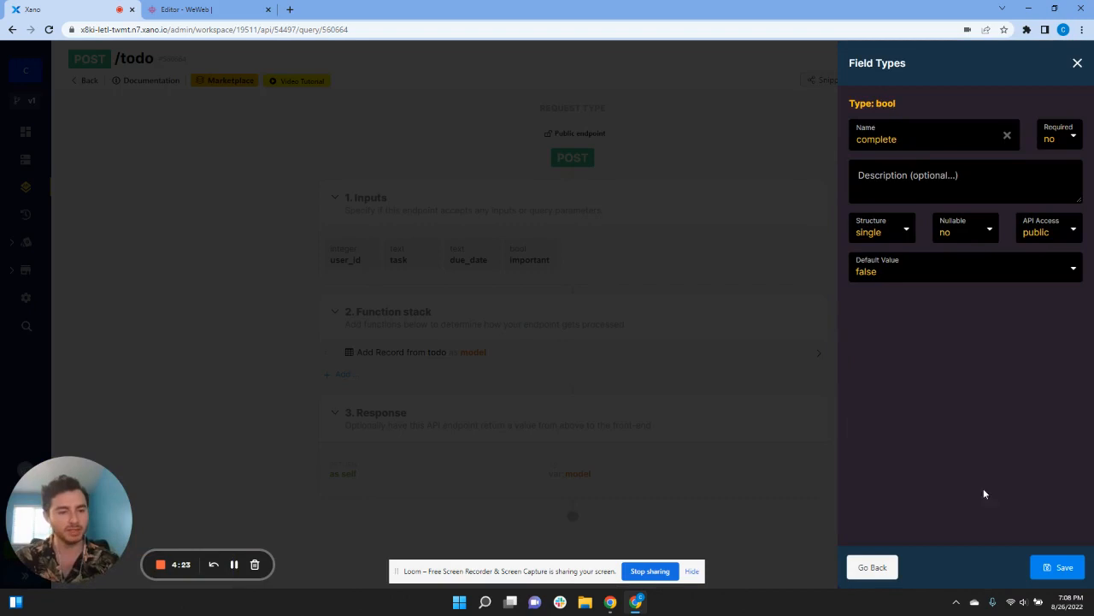
left_click(1058, 567)
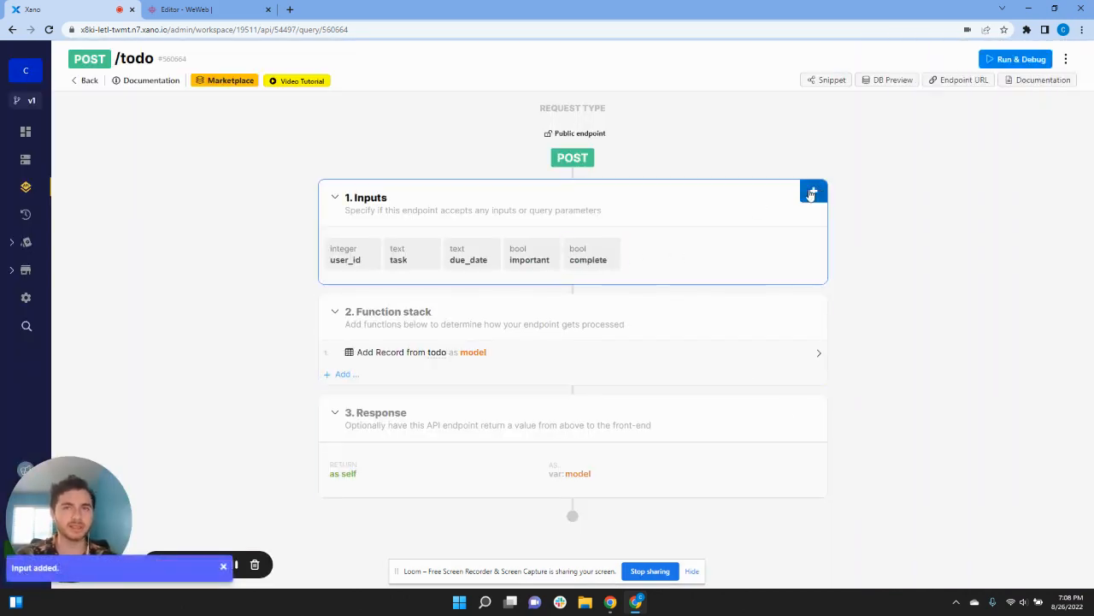
Step: Add a text input named category to the endpoint
left_click(812, 192)
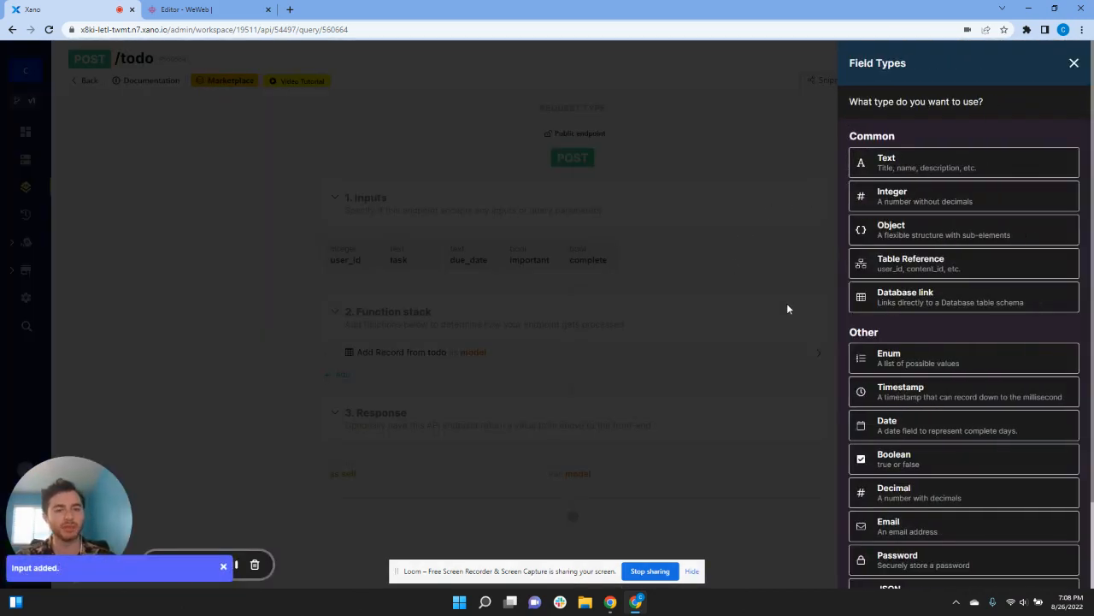
left_click(895, 162)
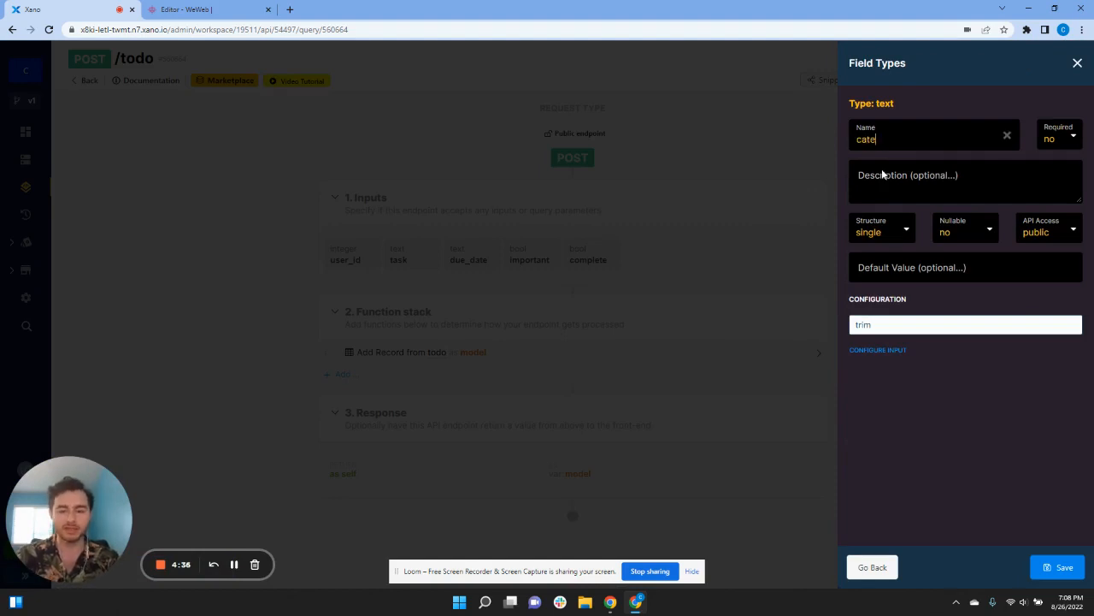
left_click(1053, 566)
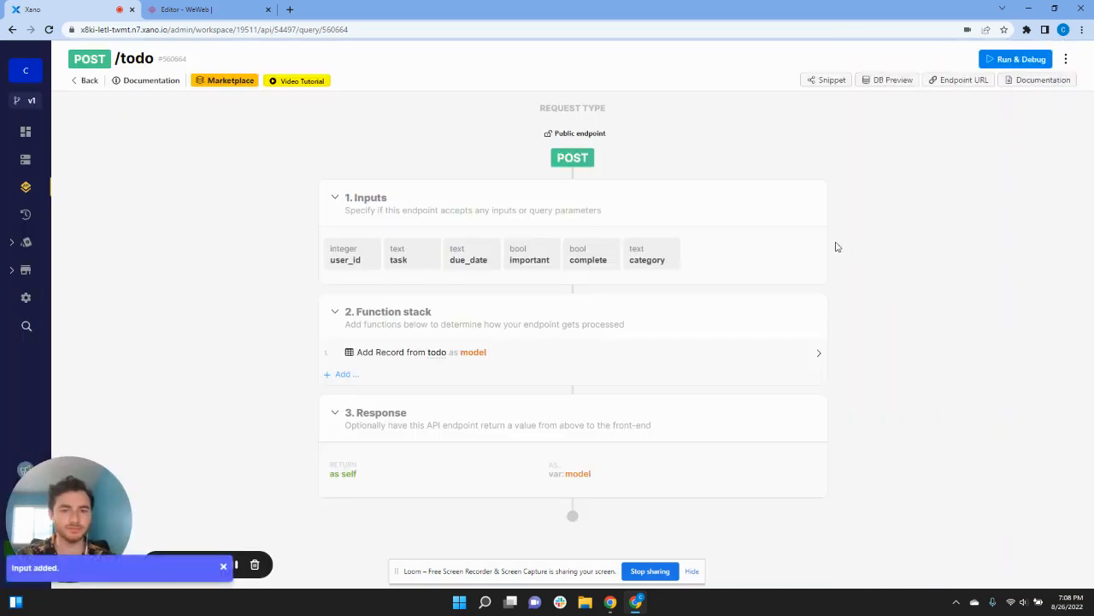
left_click(822, 187)
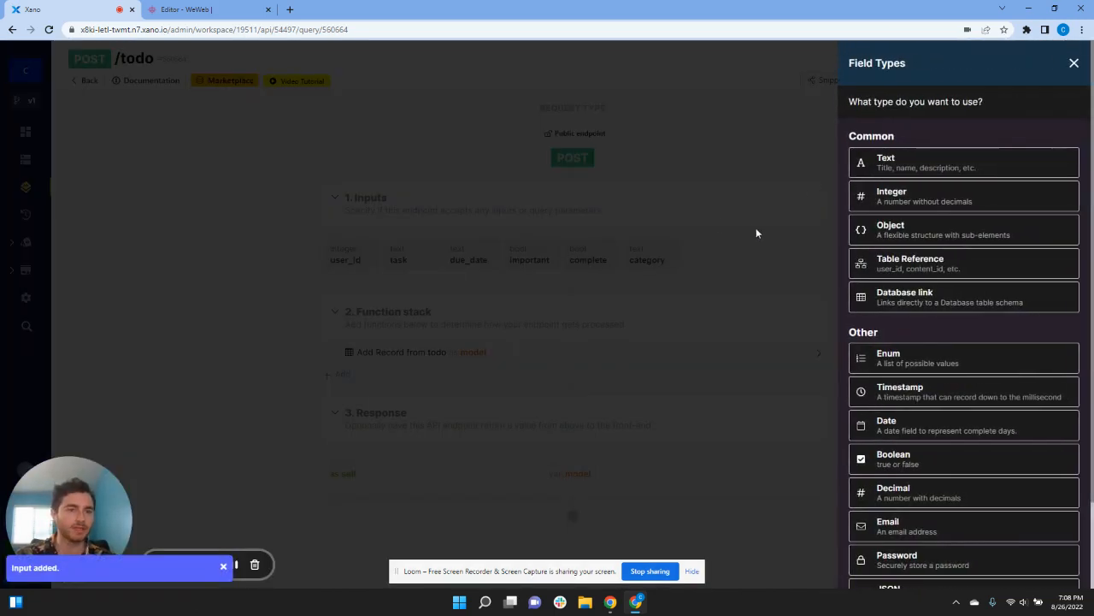
Step: Add a Storage File Resource input named image to the endpoint
scroll(924, 357, "down", 2)
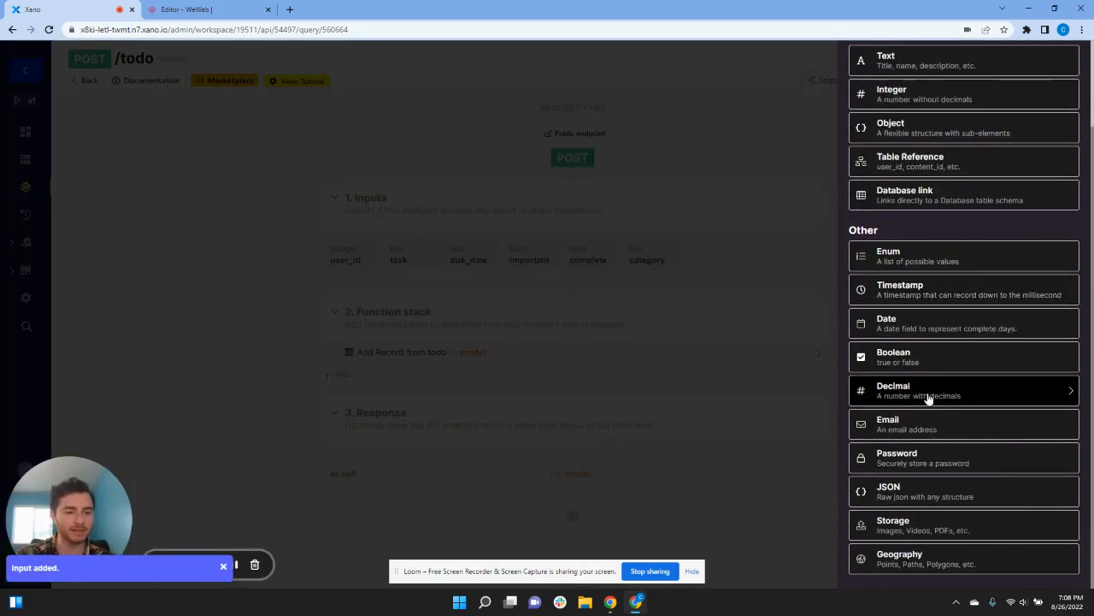
left_click(930, 528)
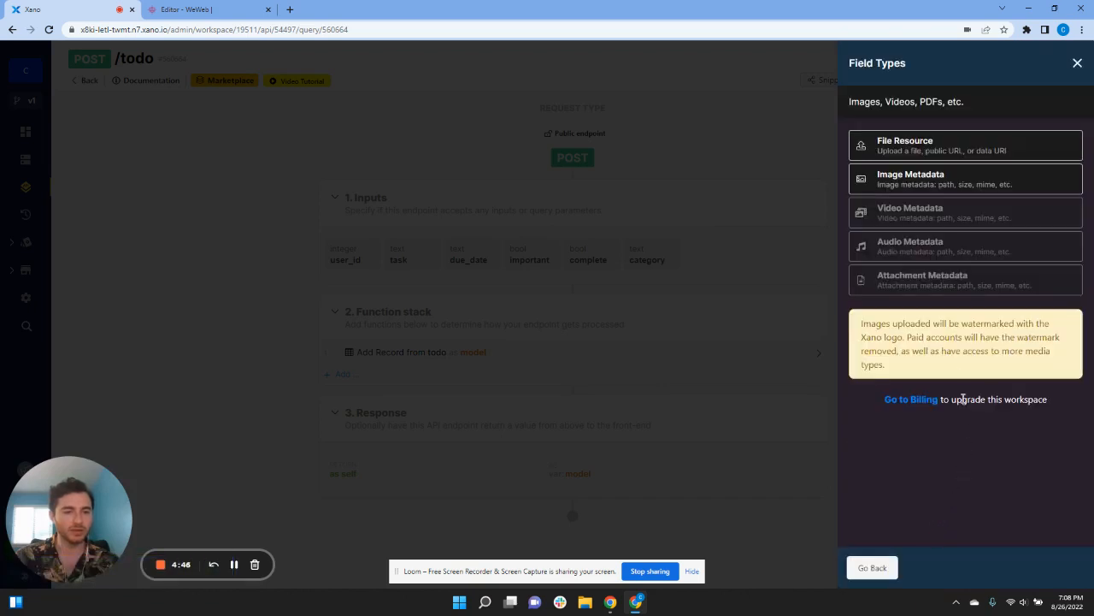
left_click(930, 147)
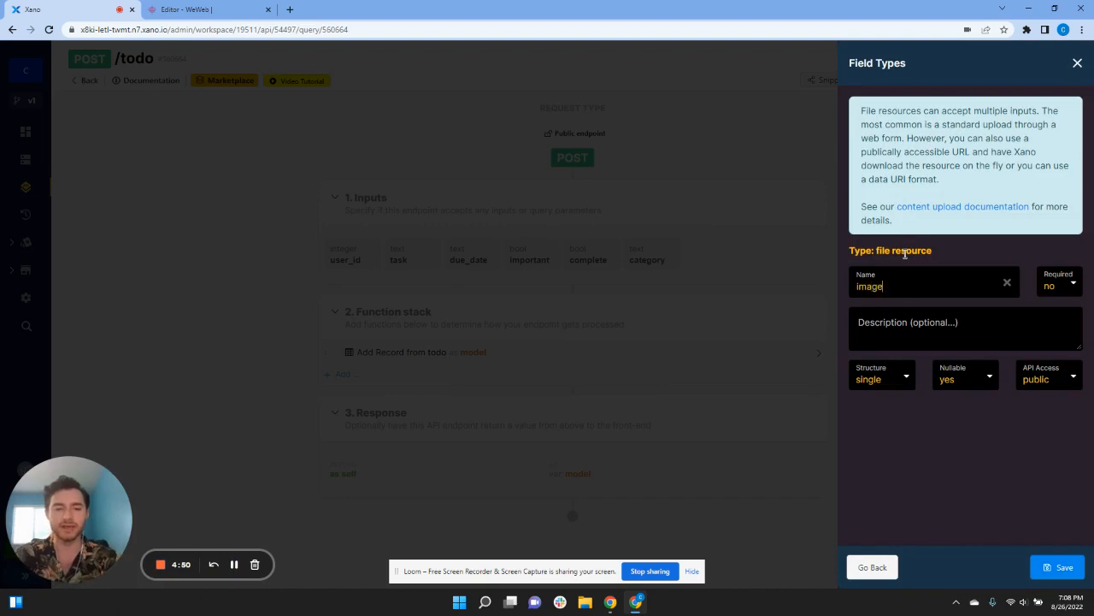
left_click(1057, 567)
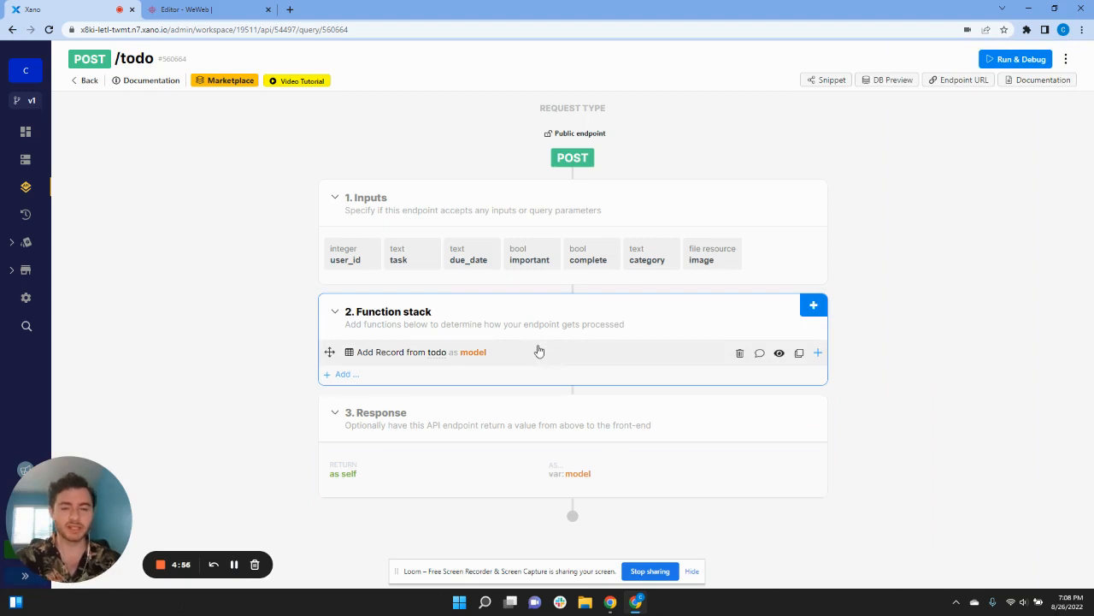
Step: Replace the Add Record from todo step with a new conditional step
left_click(740, 354)
left_click(647, 143)
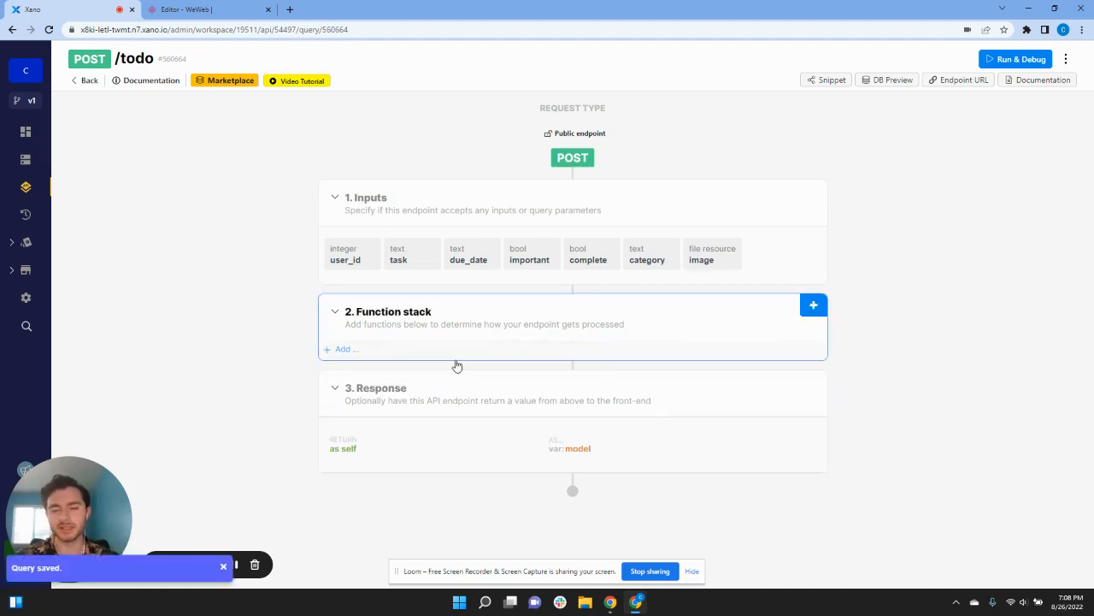
left_click(812, 312)
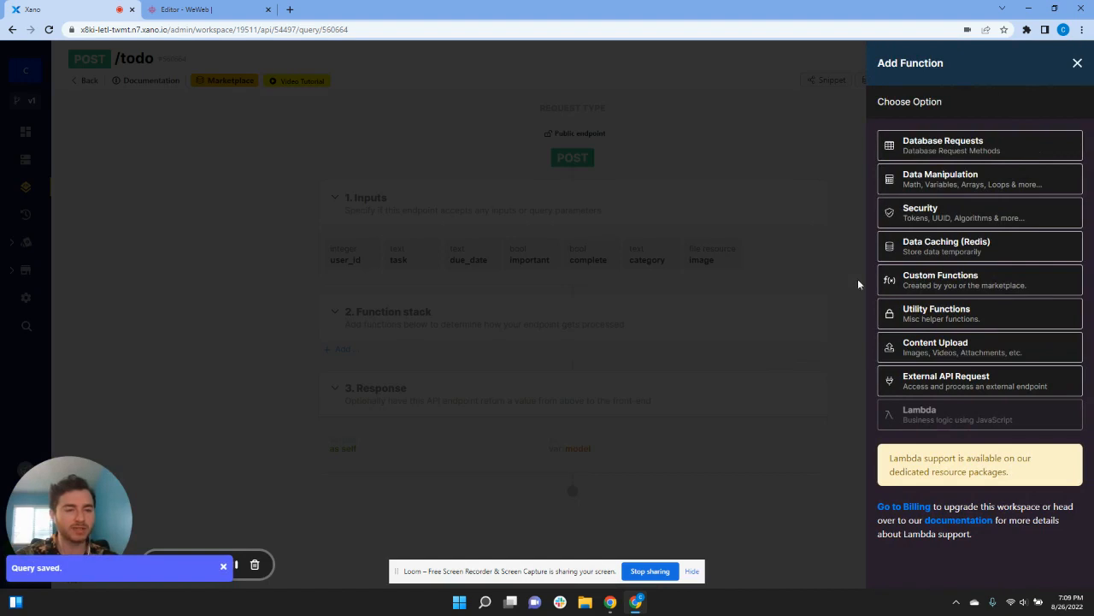
left_click(960, 178)
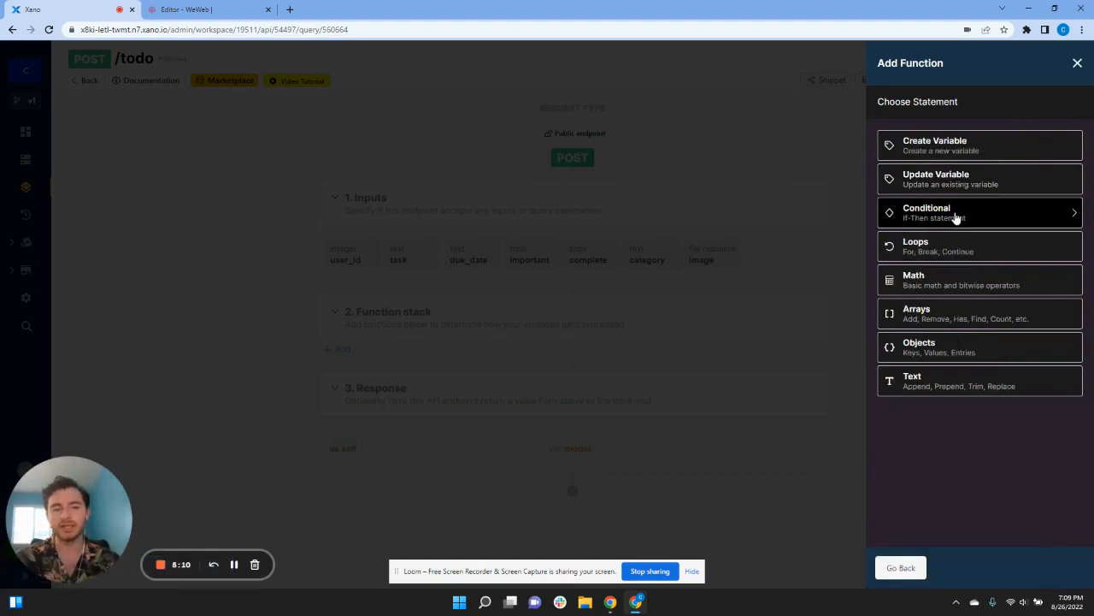
left_click(956, 218)
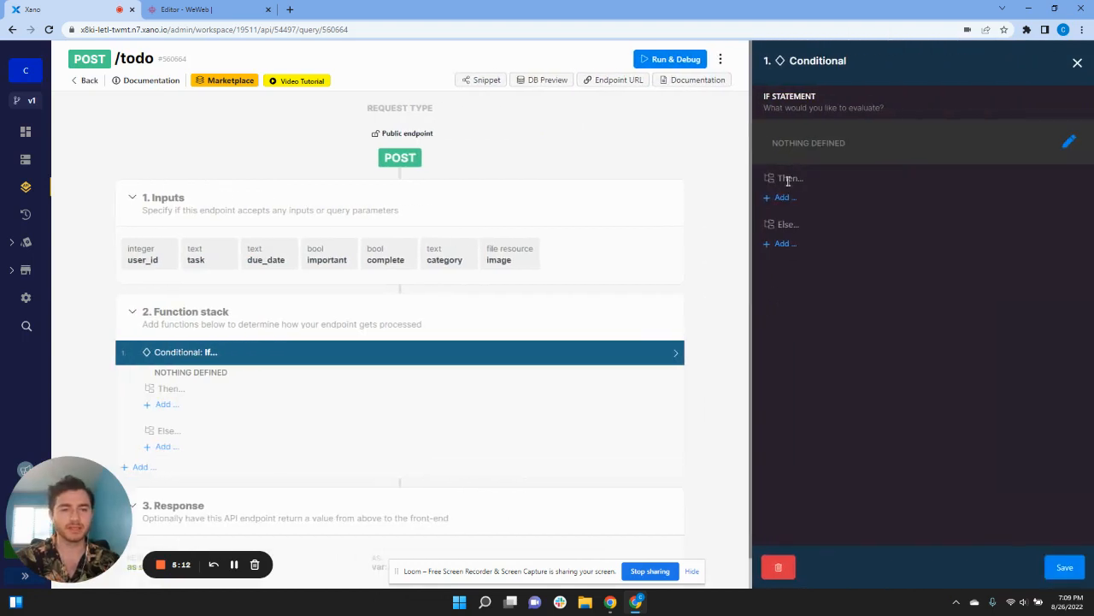
Step: Set the conditional to test input image ≠ null and save it
left_click(1068, 144)
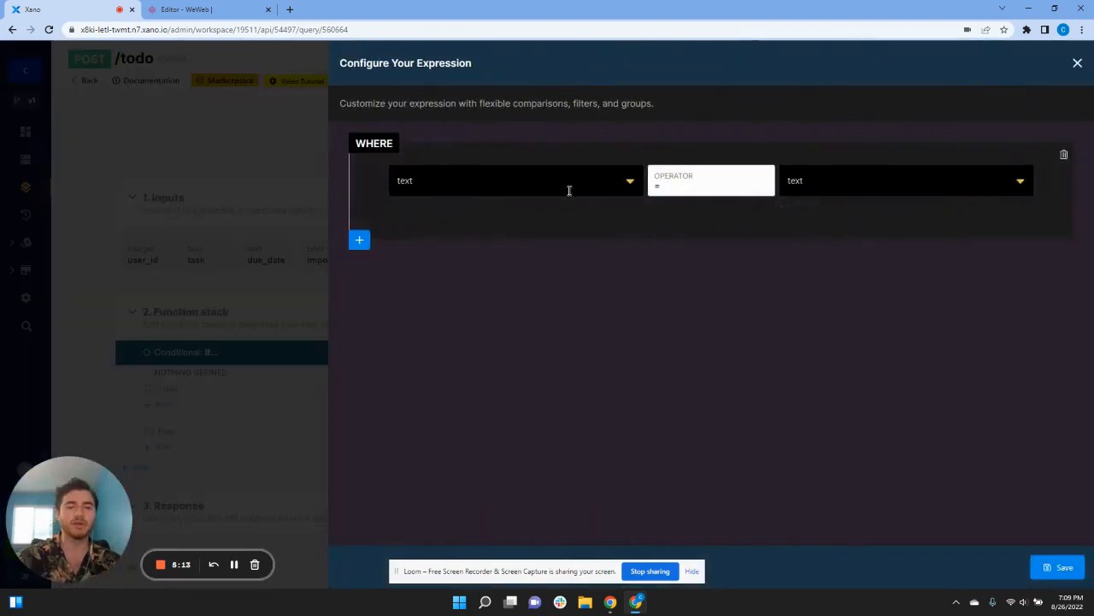
left_click(549, 182)
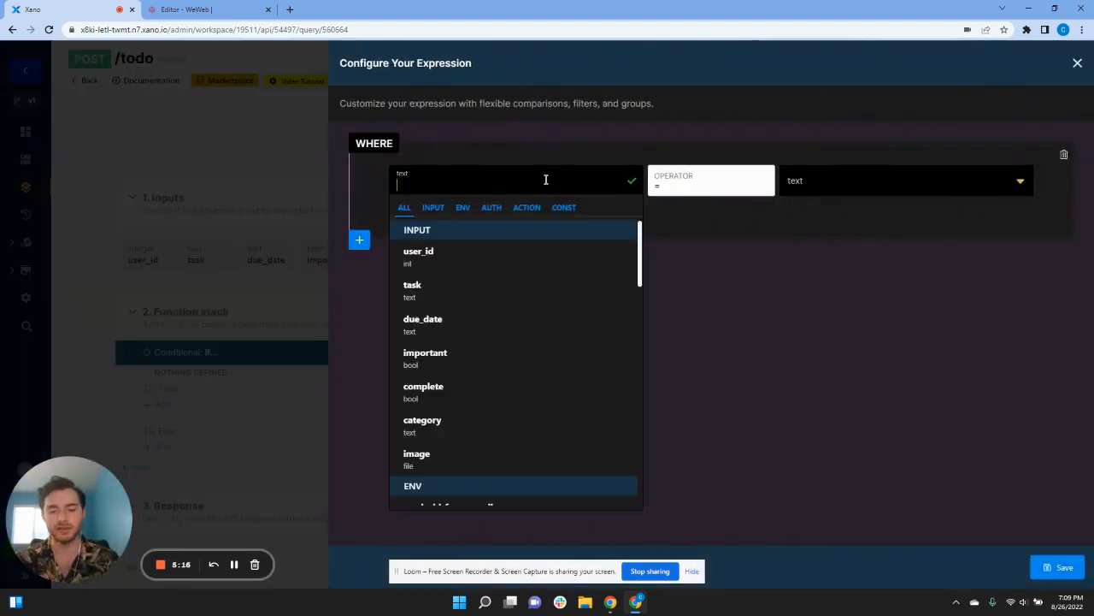
type("im")
left_click(523, 288)
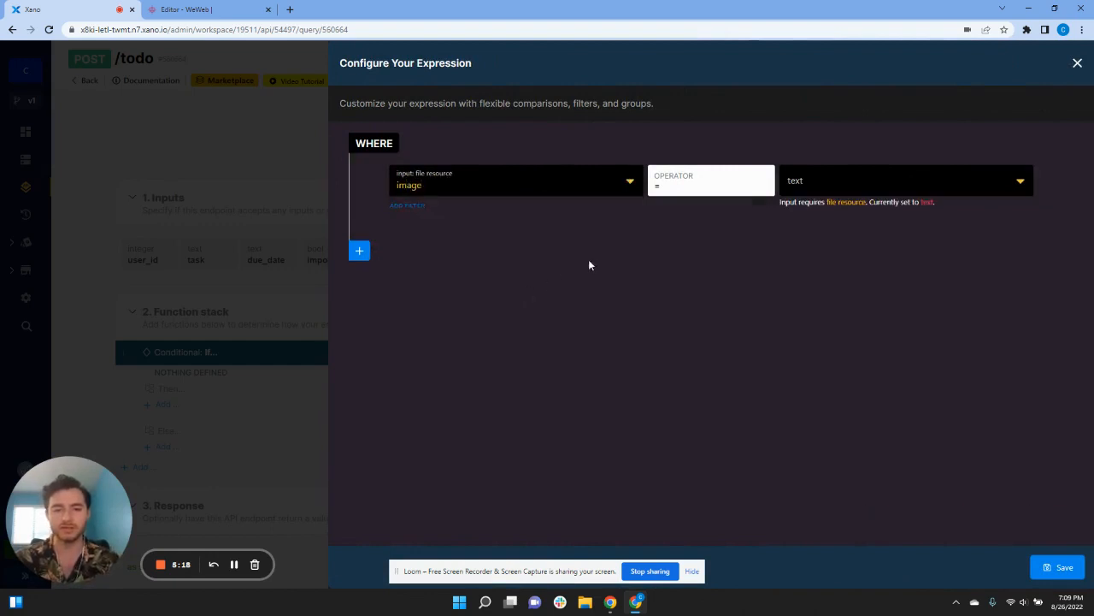
left_click(691, 186)
left_click(677, 237)
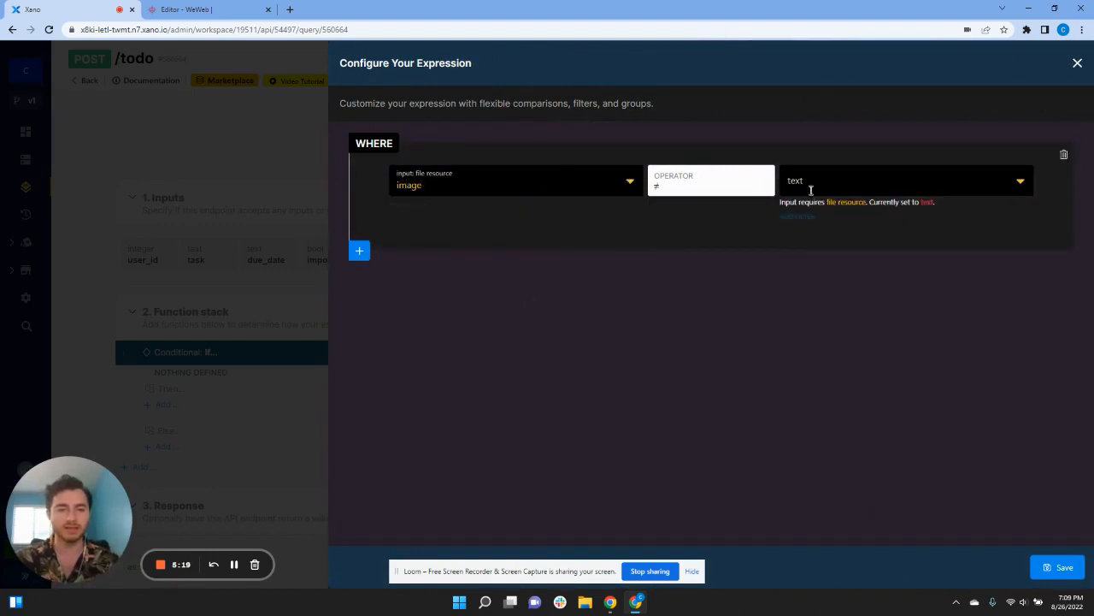
left_click(810, 188)
type("null")
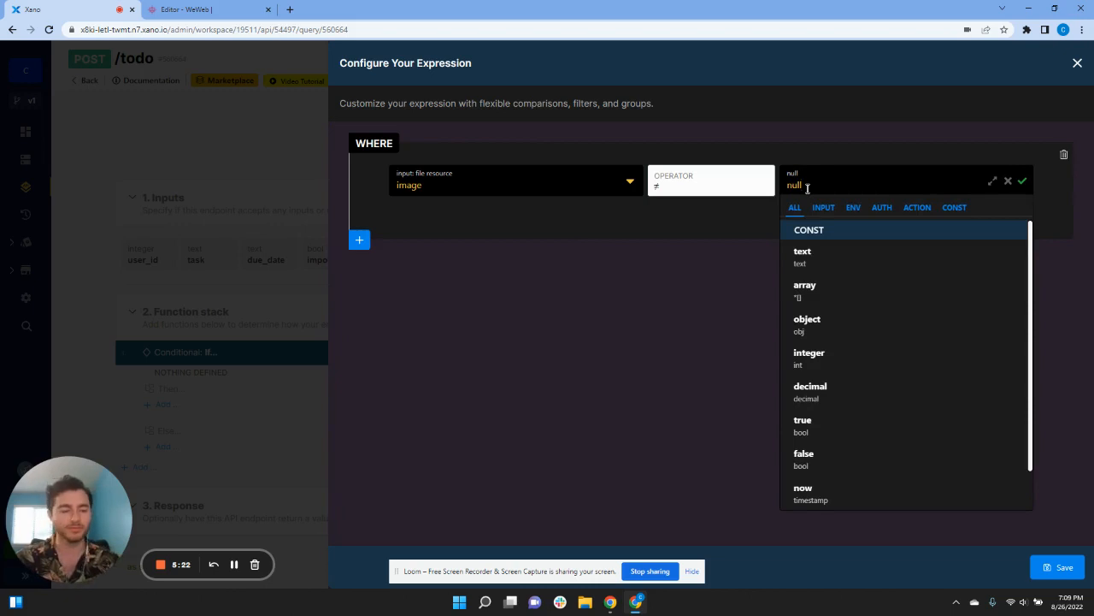
left_click(585, 355)
left_click(1060, 566)
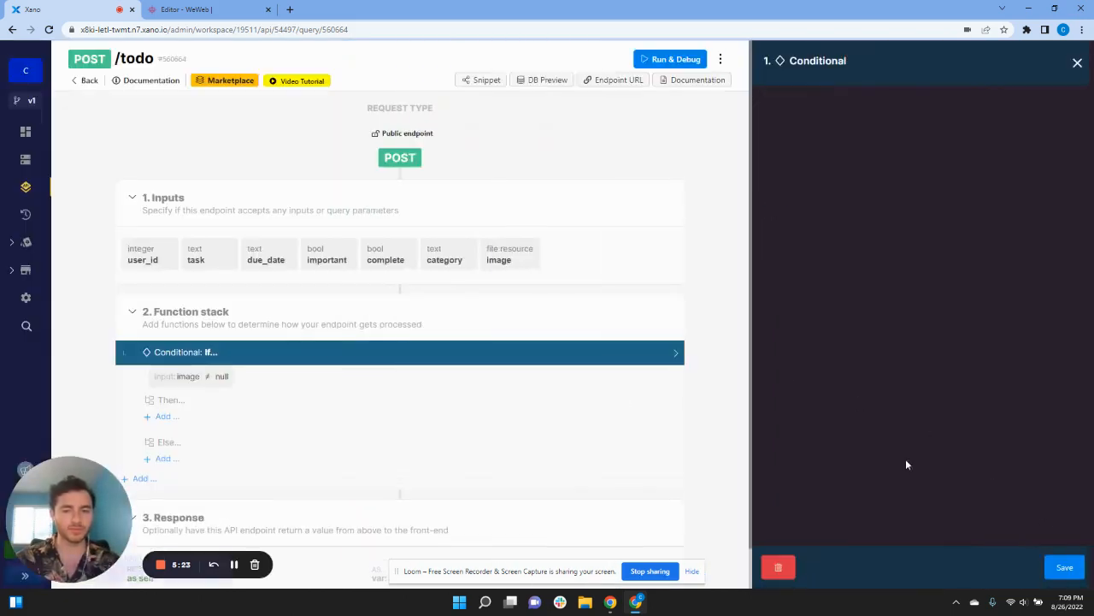
left_click(162, 417)
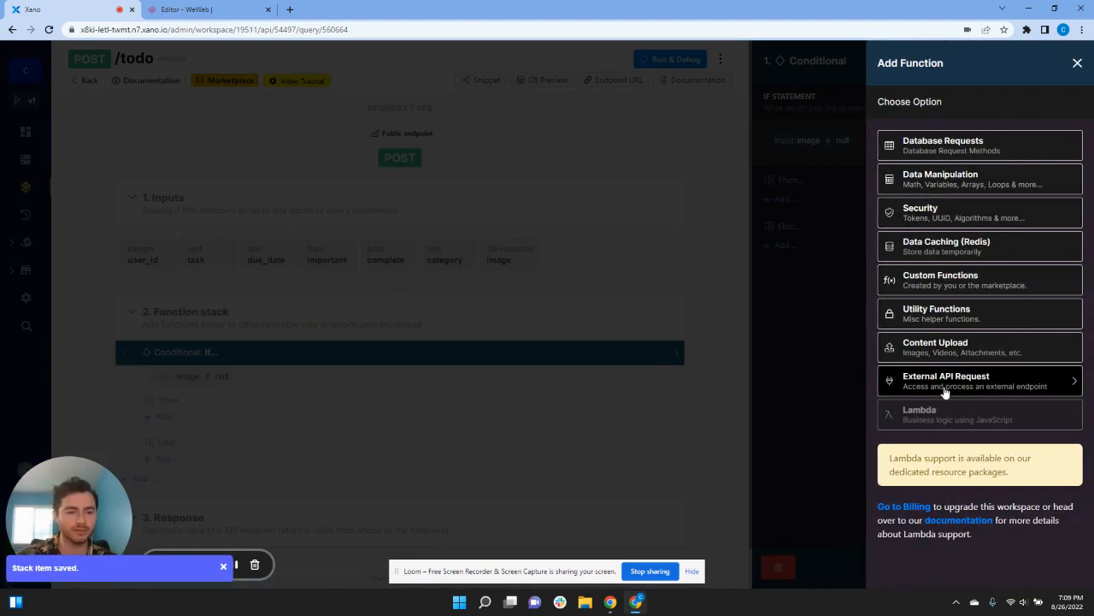
Step: Under Then, add Create Image Metadata from the file, then Add Record to the todo table
left_click(941, 359)
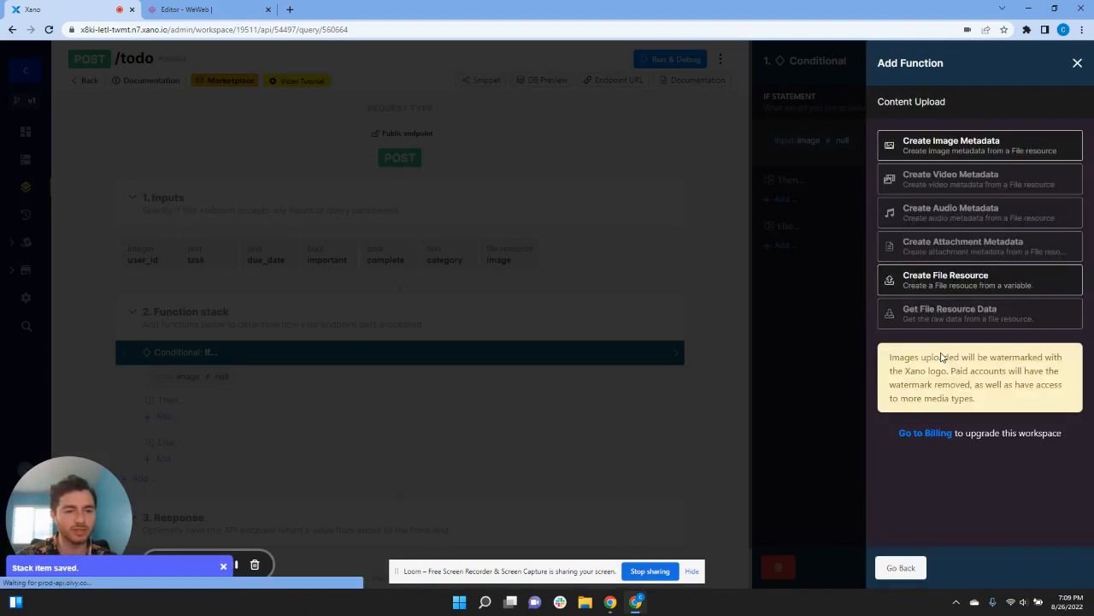
left_click(943, 144)
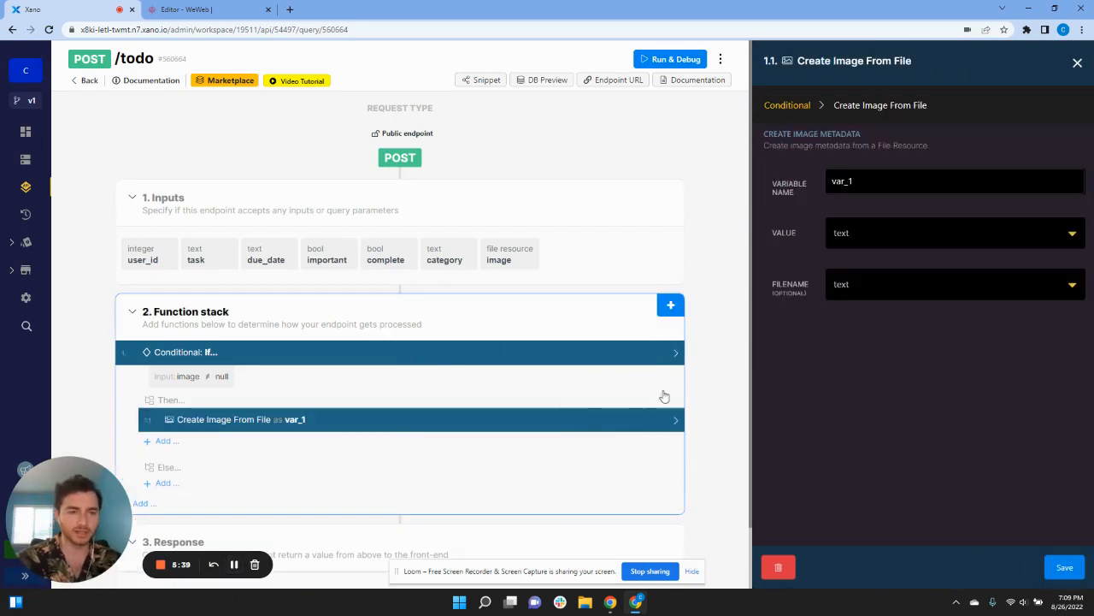
left_click(205, 442)
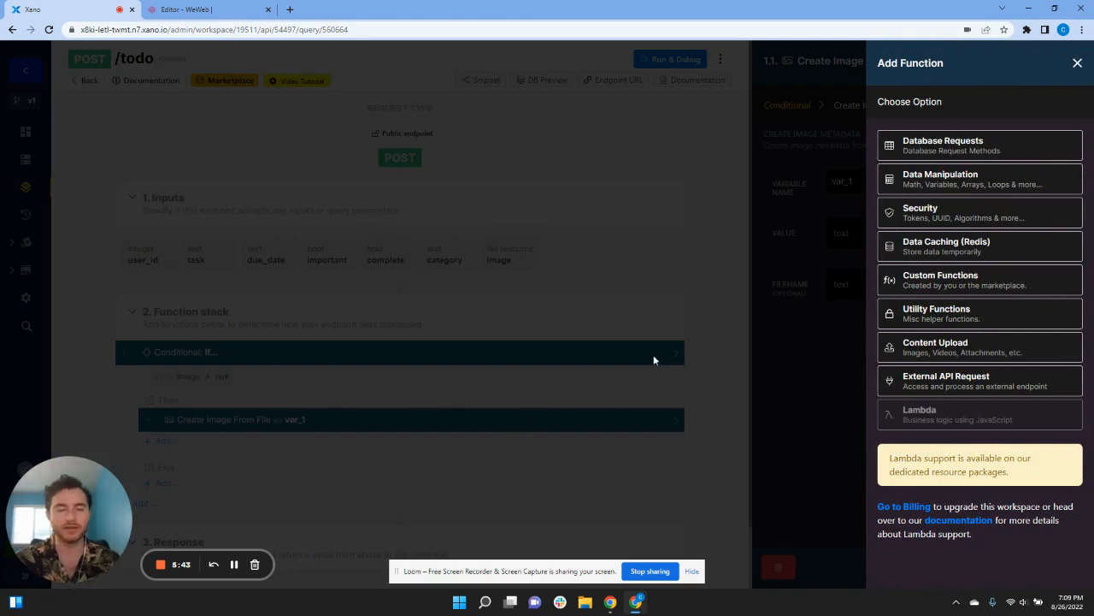
left_click(908, 152)
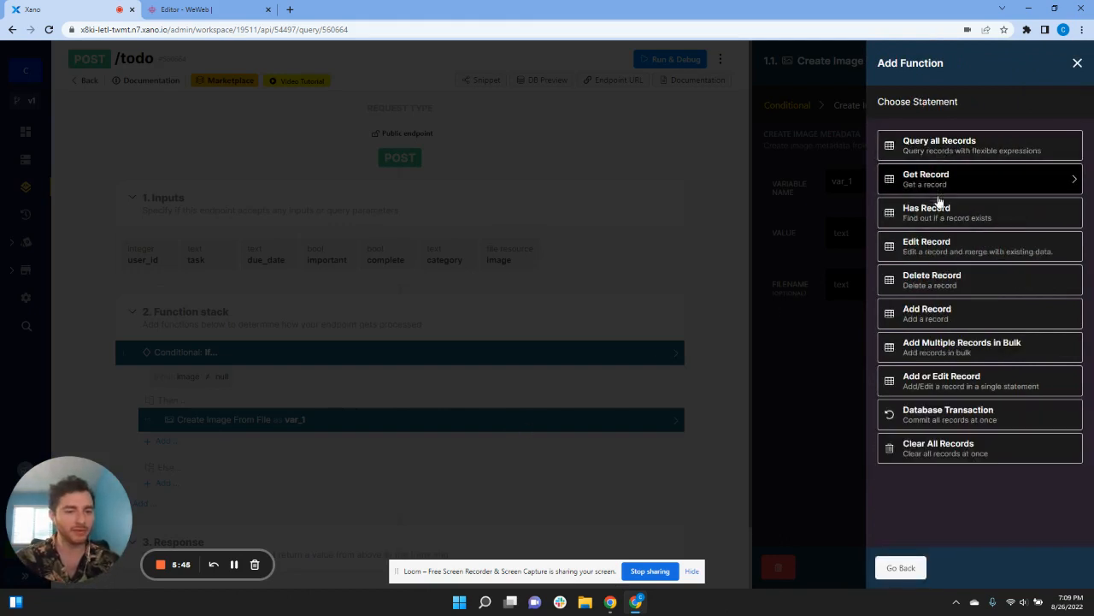
left_click(941, 309)
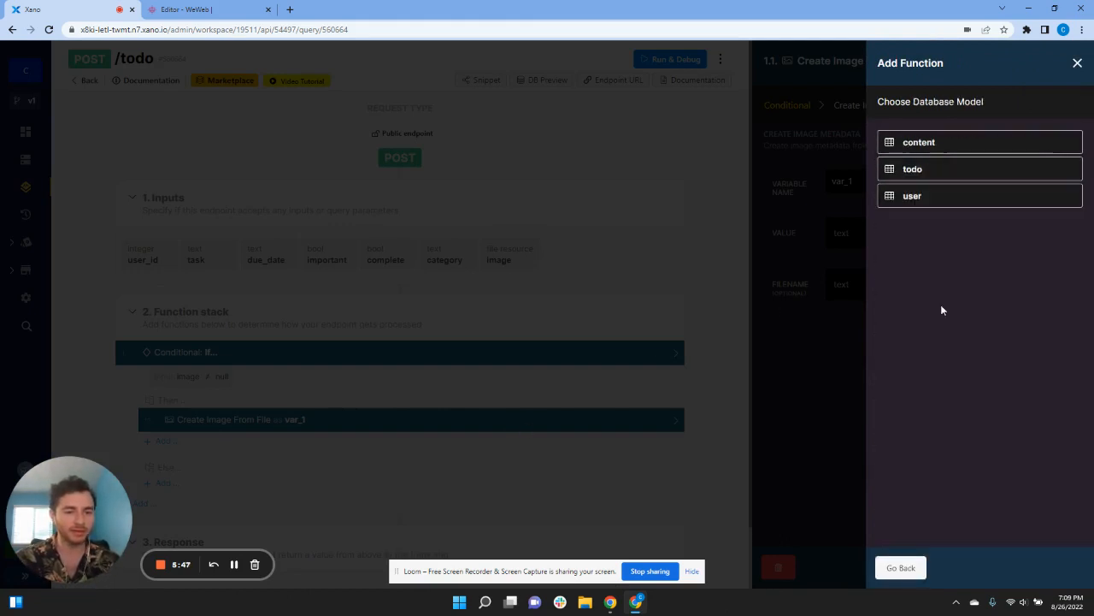
left_click(924, 170)
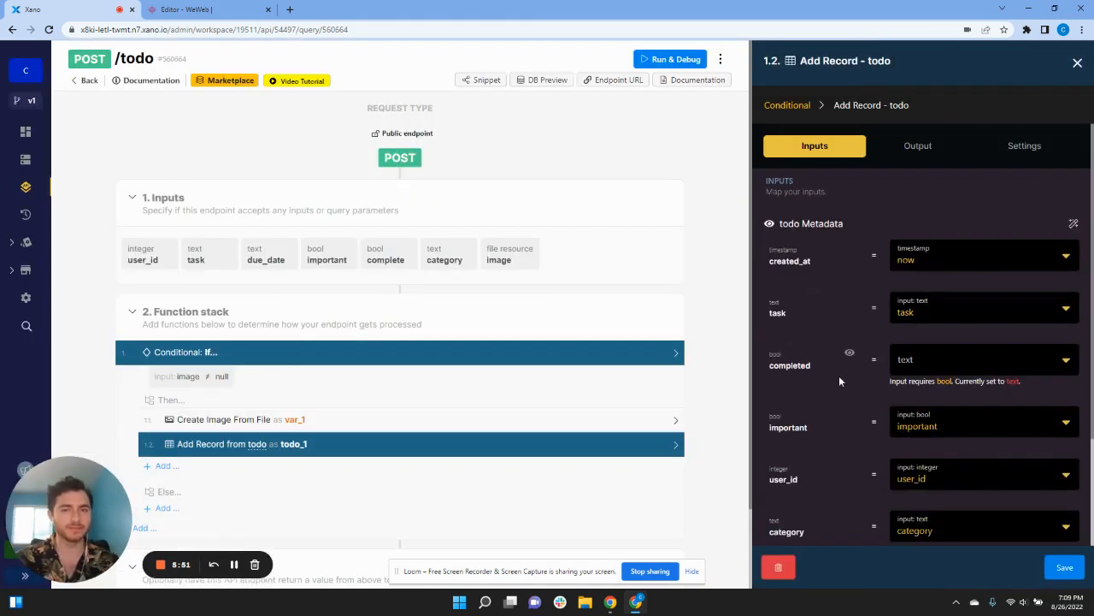
Step: Set the Then-branch record's completed to false and image to var_1, then save the step
scroll(846, 402, "down", 2)
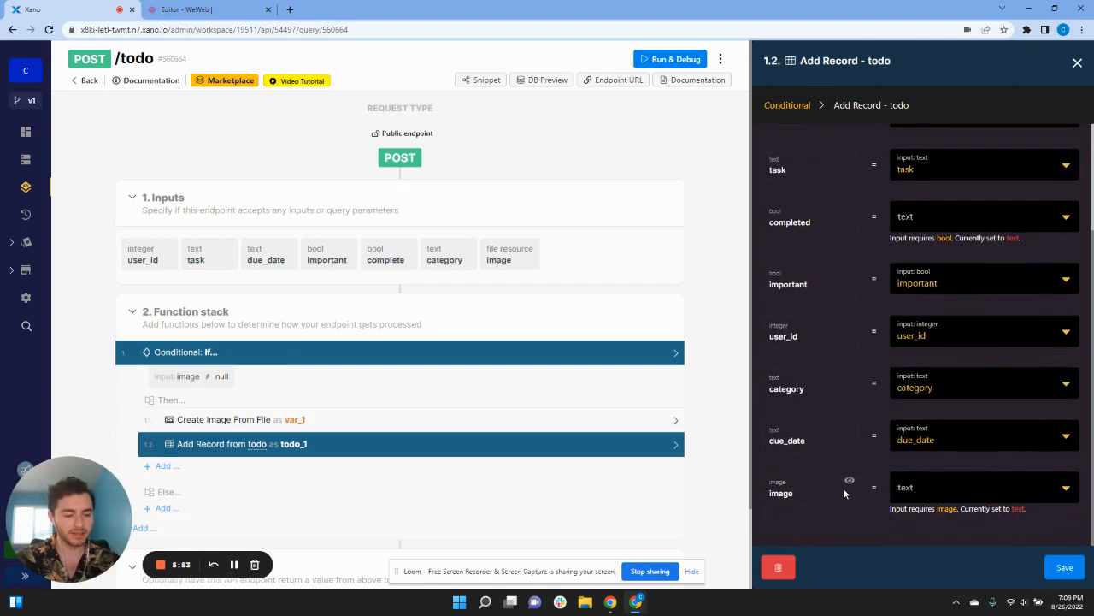
scroll(862, 390, "up", 1)
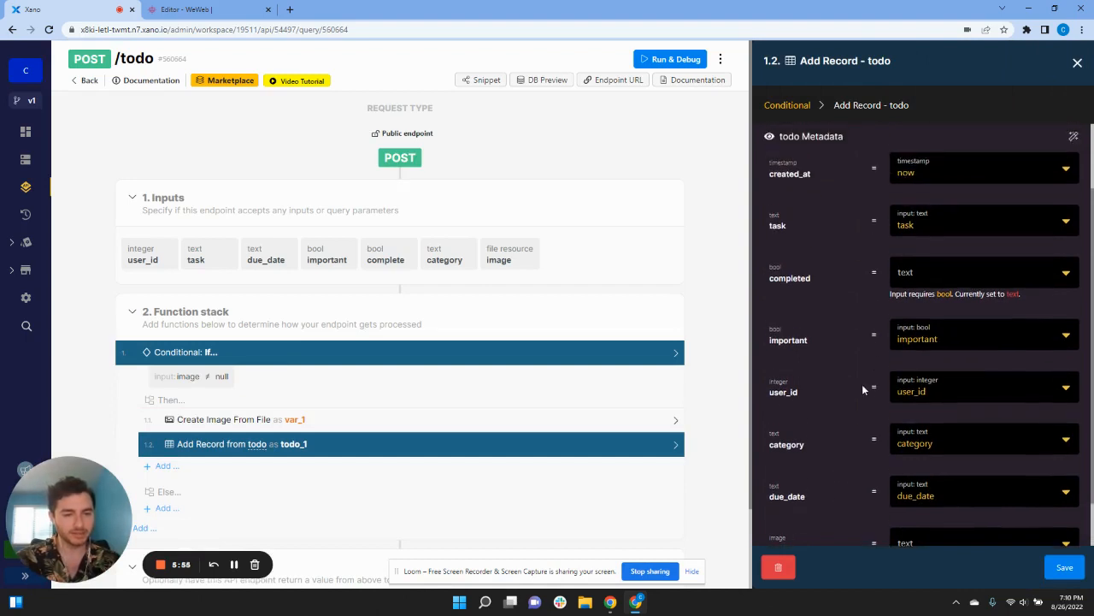
scroll(857, 376, "up", 1)
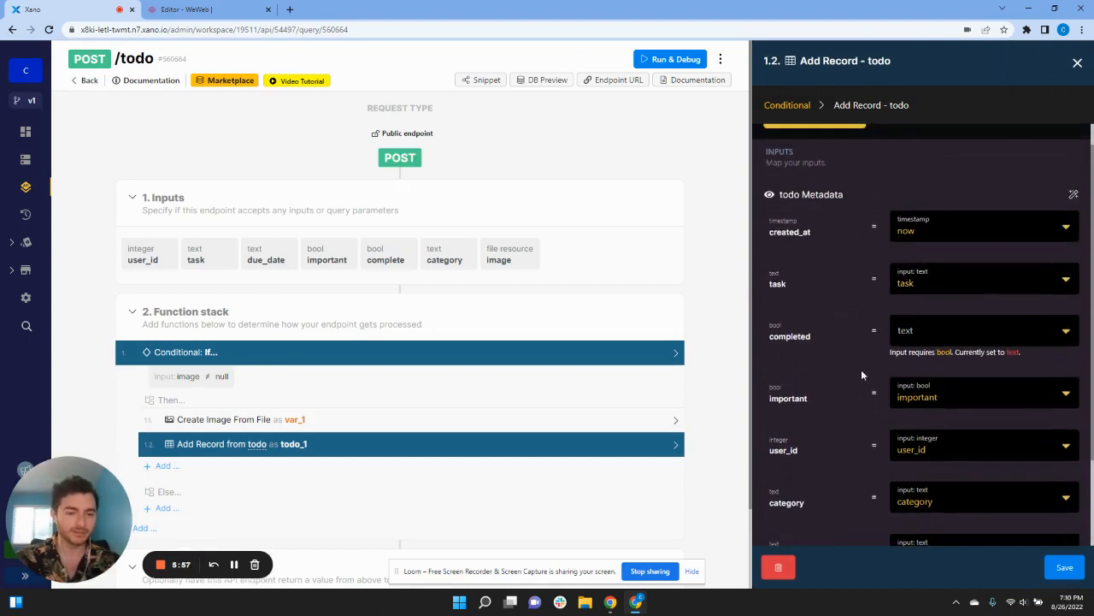
left_click(921, 328)
type("false")
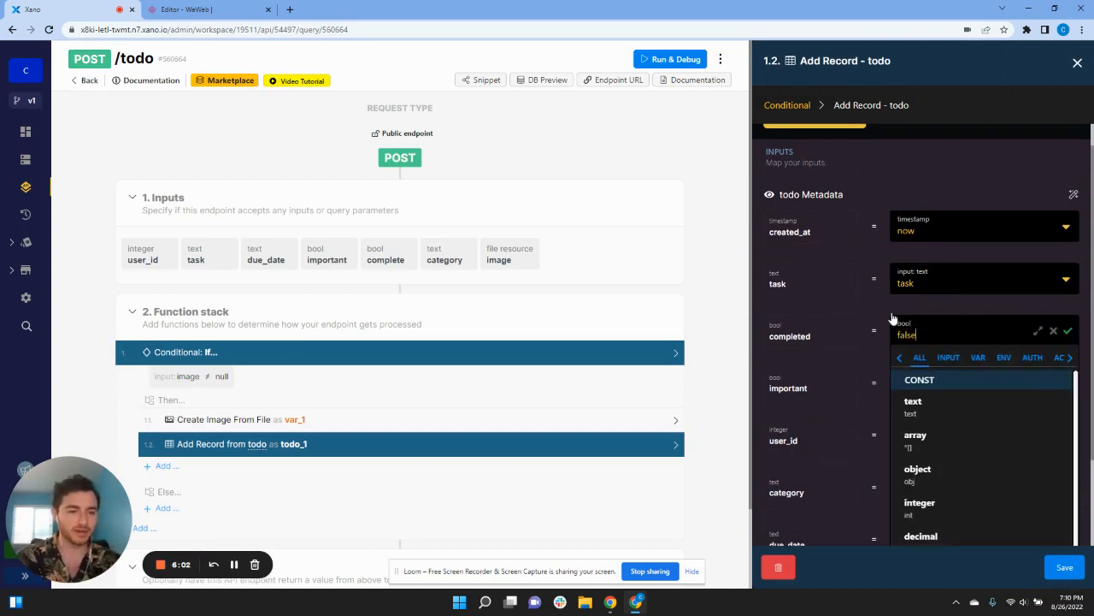
key("Return")
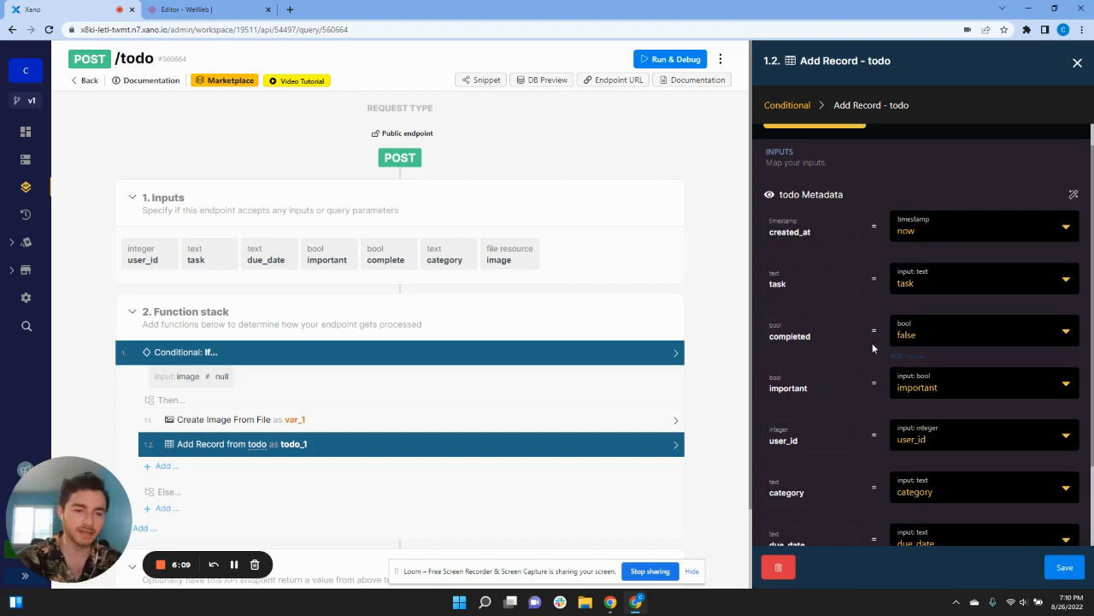
scroll(868, 359, "down", 2)
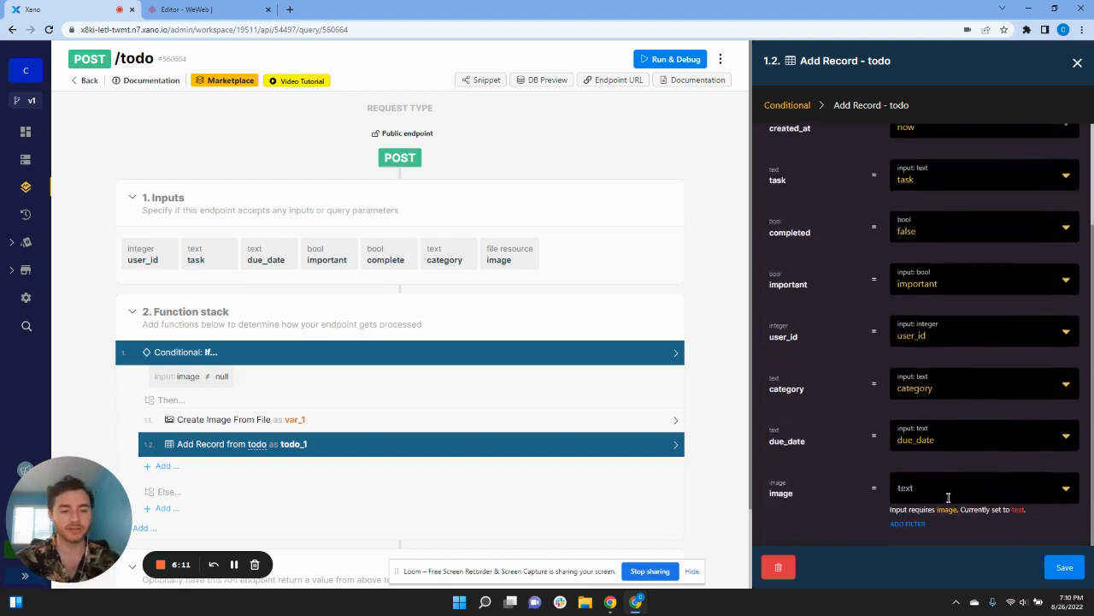
left_click(940, 489)
scroll(864, 473, "down", 2)
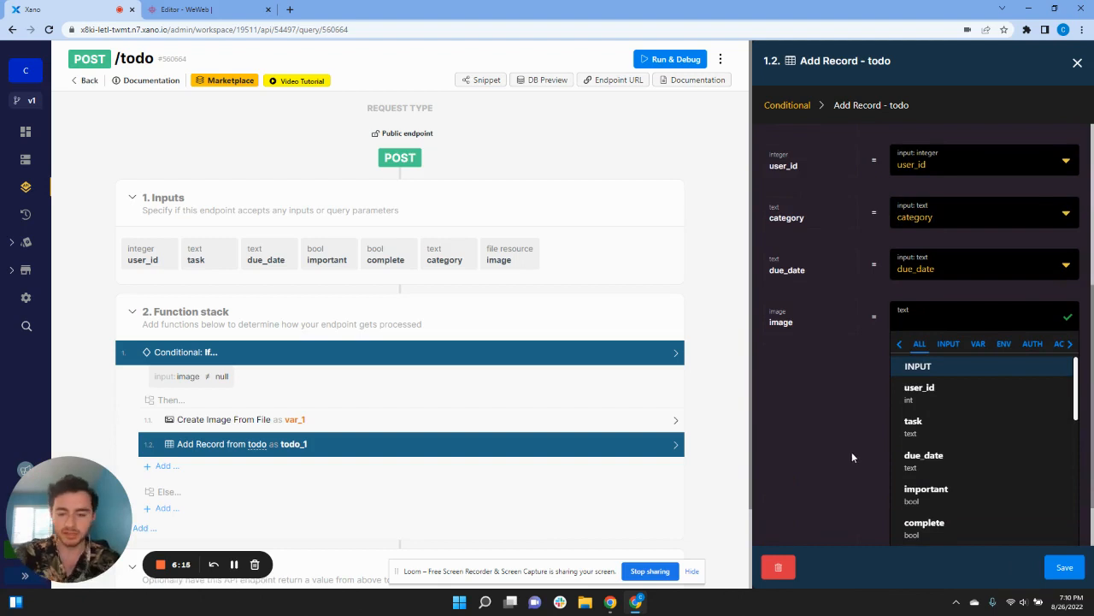
type("var")
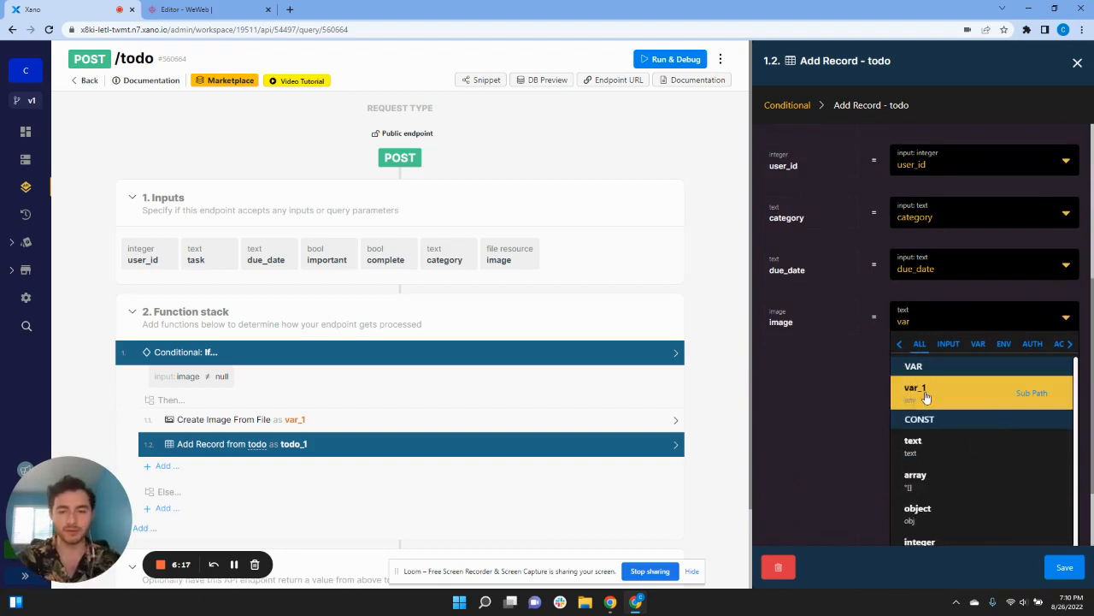
left_click(926, 396)
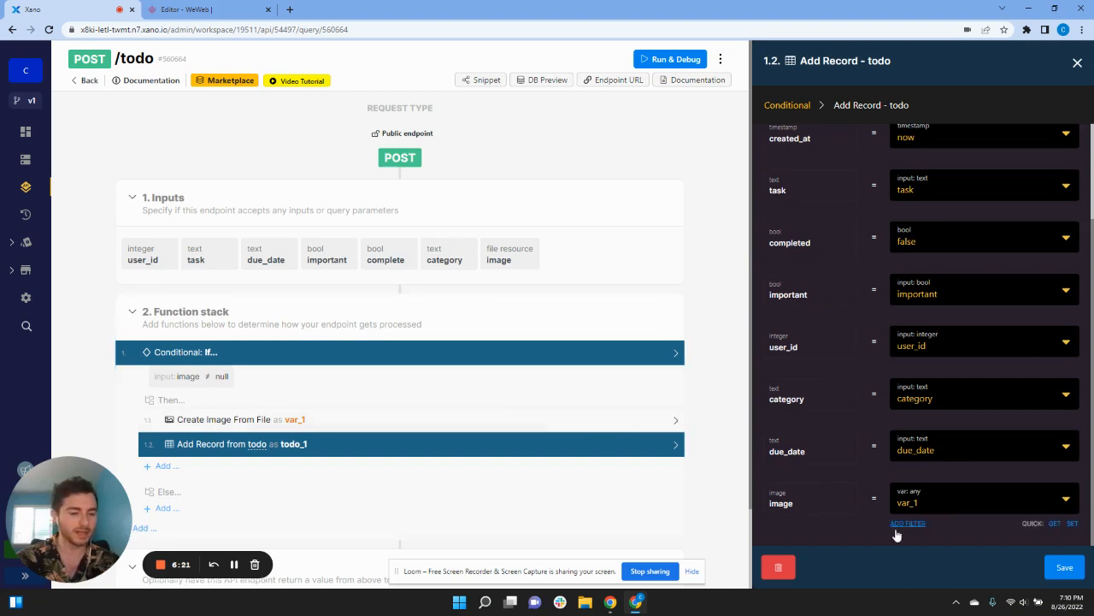
left_click(1064, 567)
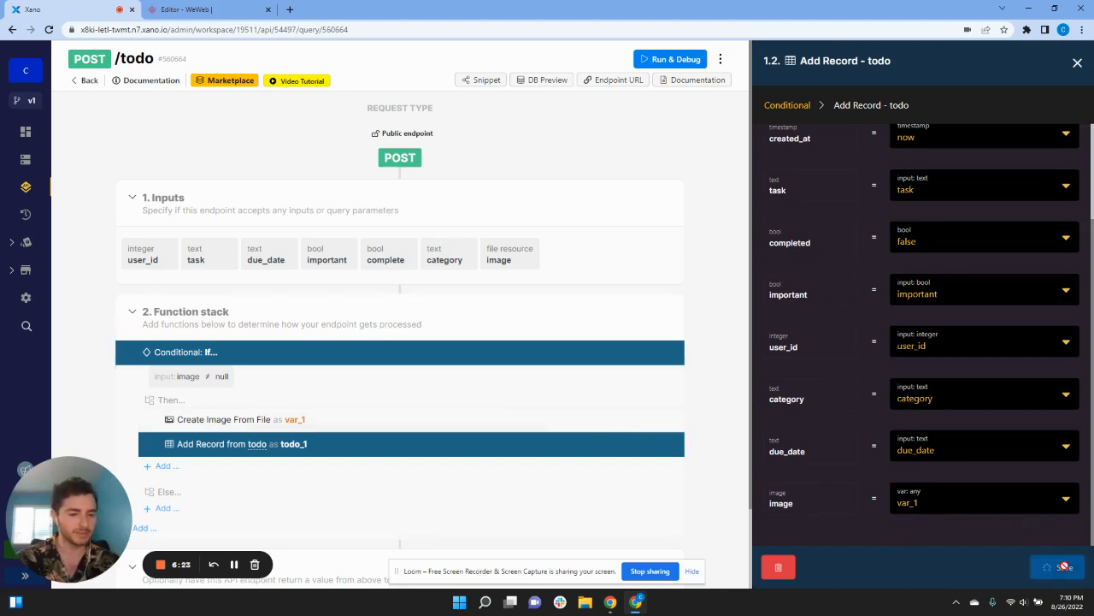
scroll(479, 471, "down", 1)
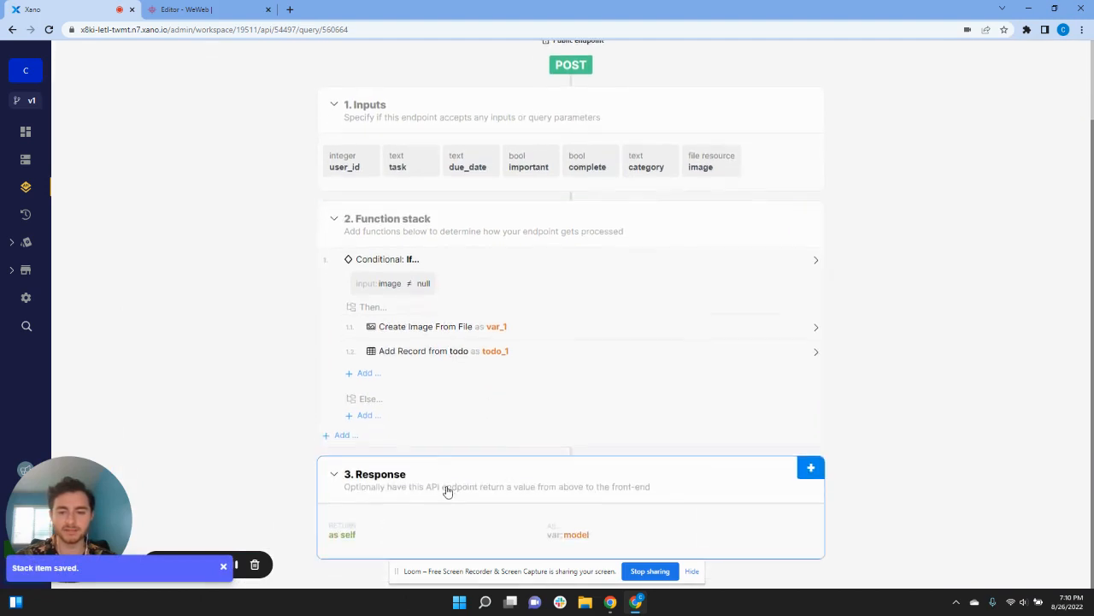
Step: Add an Add Record step for the todo table in the Else branch
left_click(365, 417)
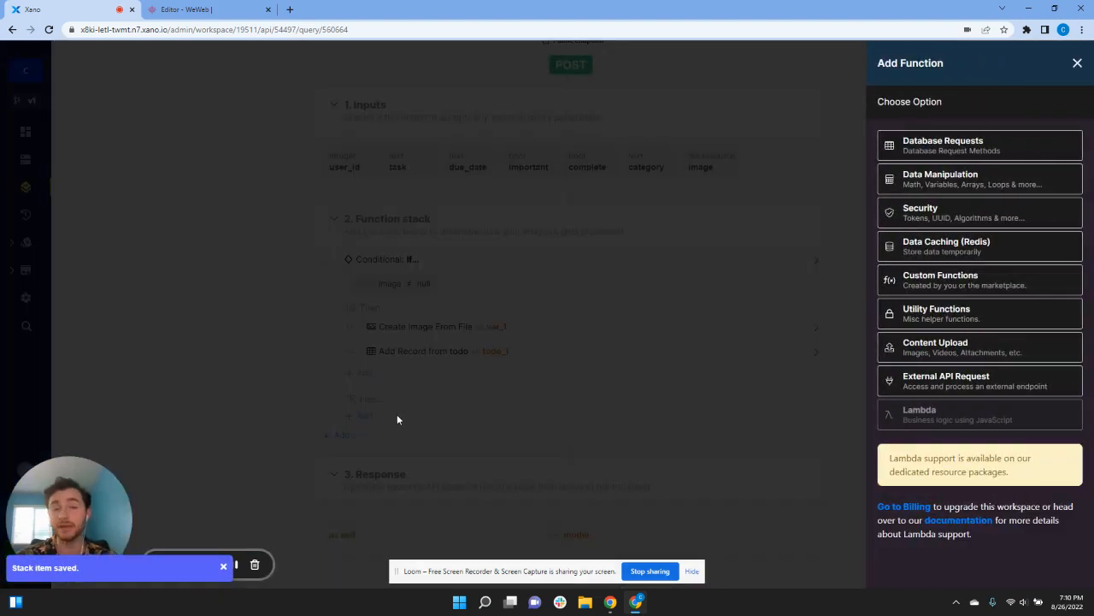
left_click(934, 154)
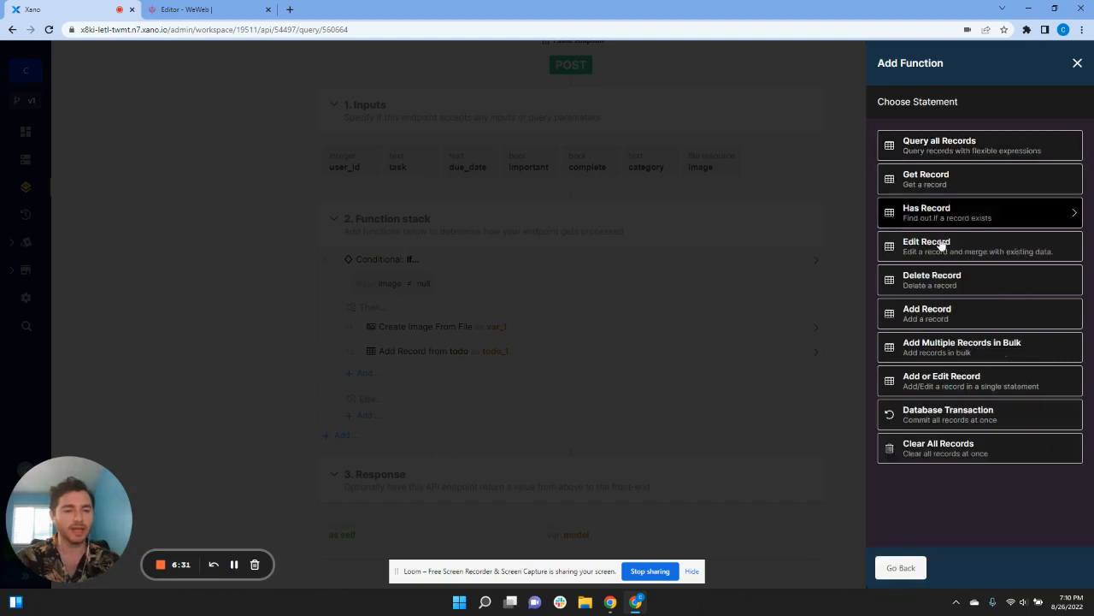
left_click(957, 314)
left_click(928, 169)
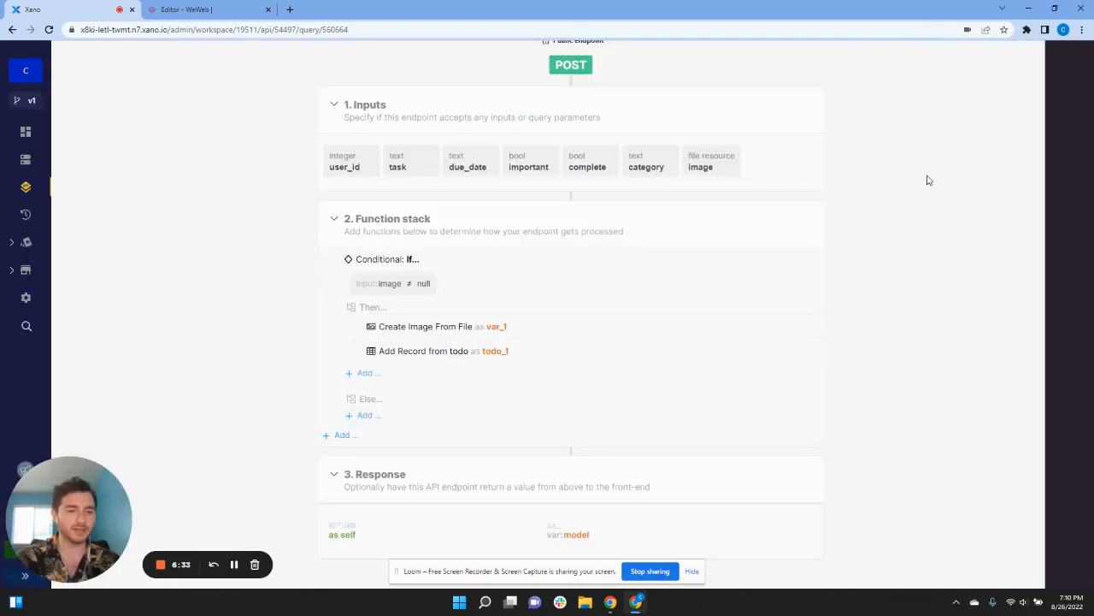
Step: Exclude the image field, set completed to constant false, and save the Else record
scroll(930, 473, "down", 2)
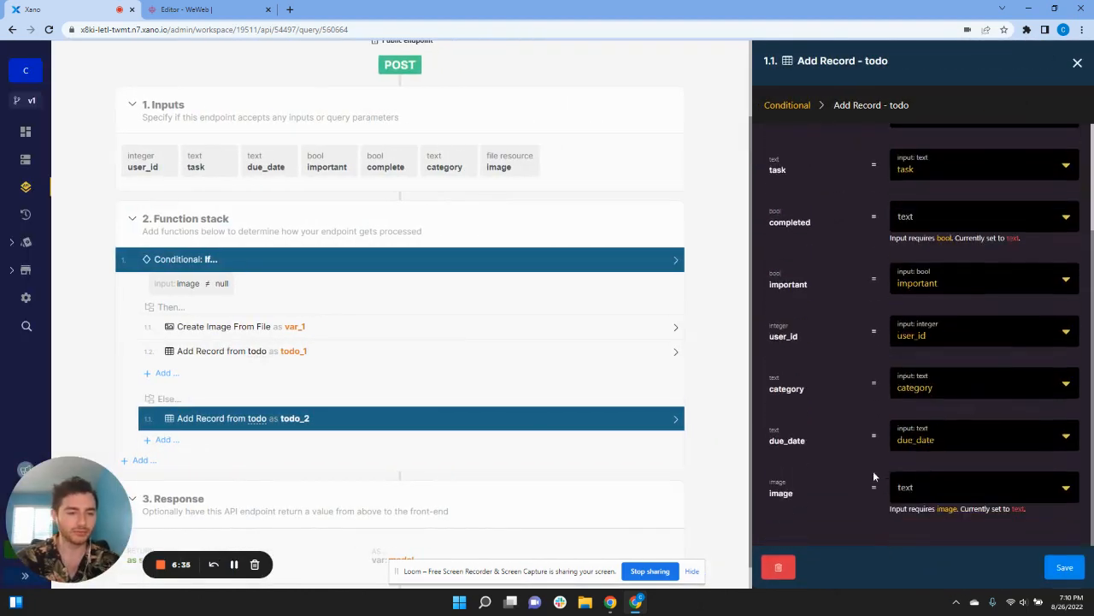
left_click(928, 489)
scroll(823, 492, "down", 2)
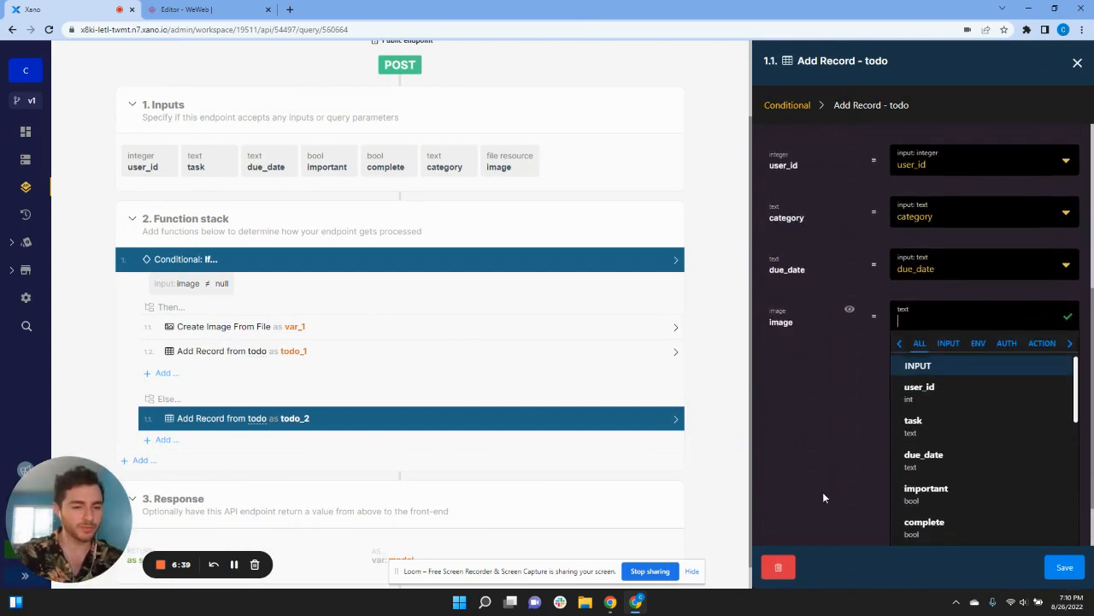
left_click(850, 311)
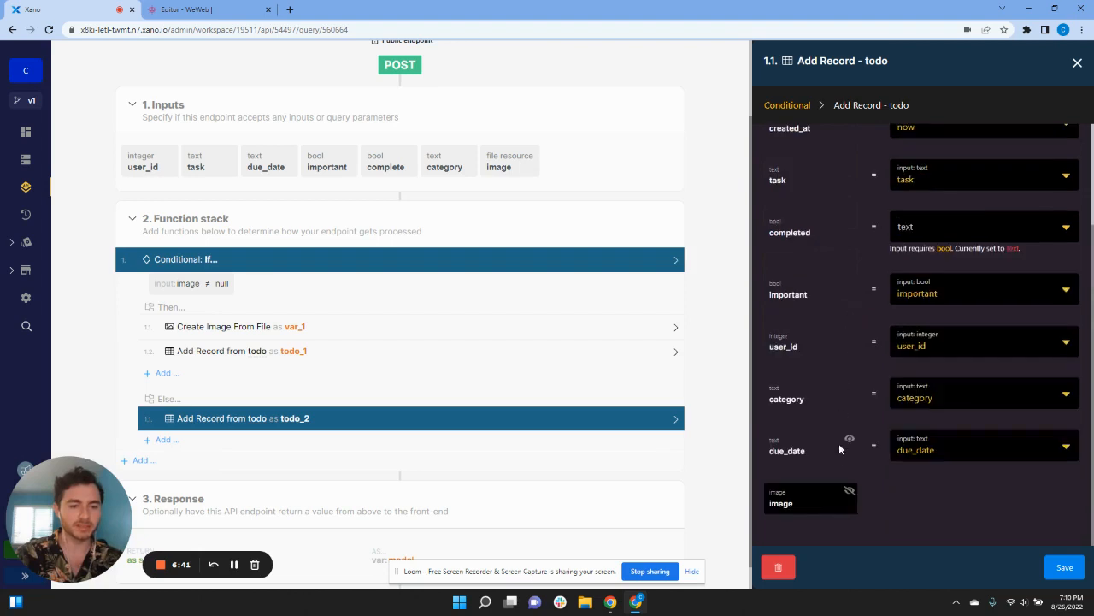
scroll(867, 490, "up", 2)
left_click(914, 342)
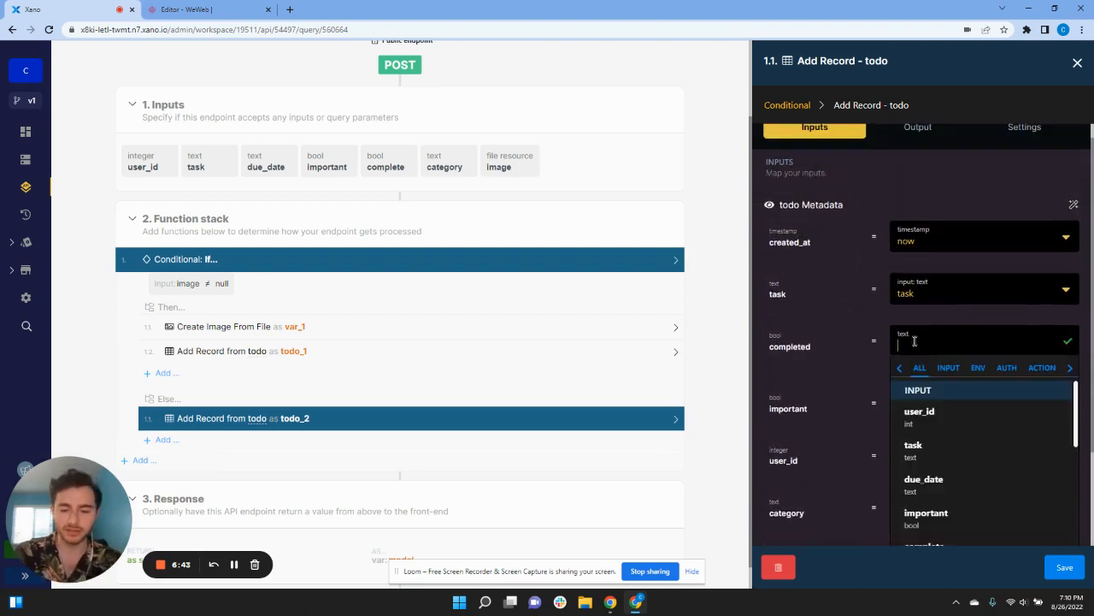
type("false")
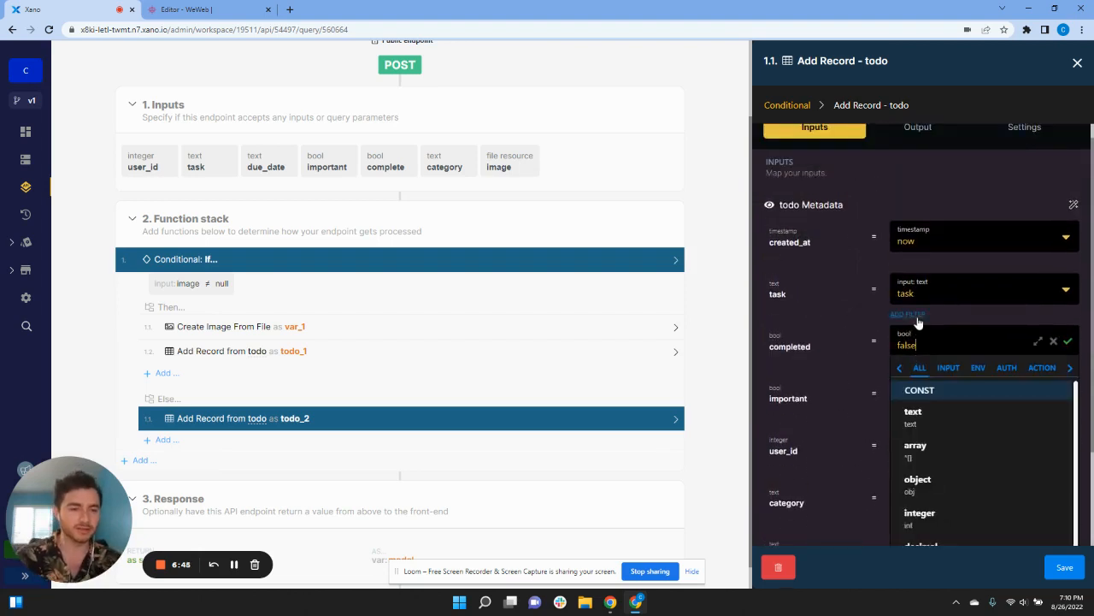
left_click(975, 312)
scroll(958, 445, "down", 2)
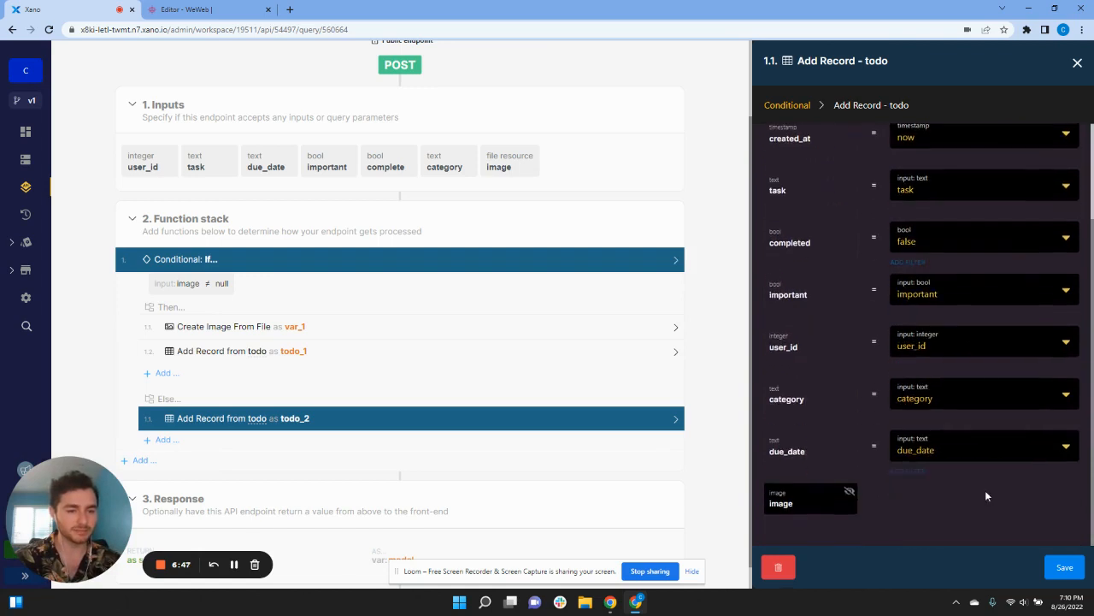
left_click(1064, 567)
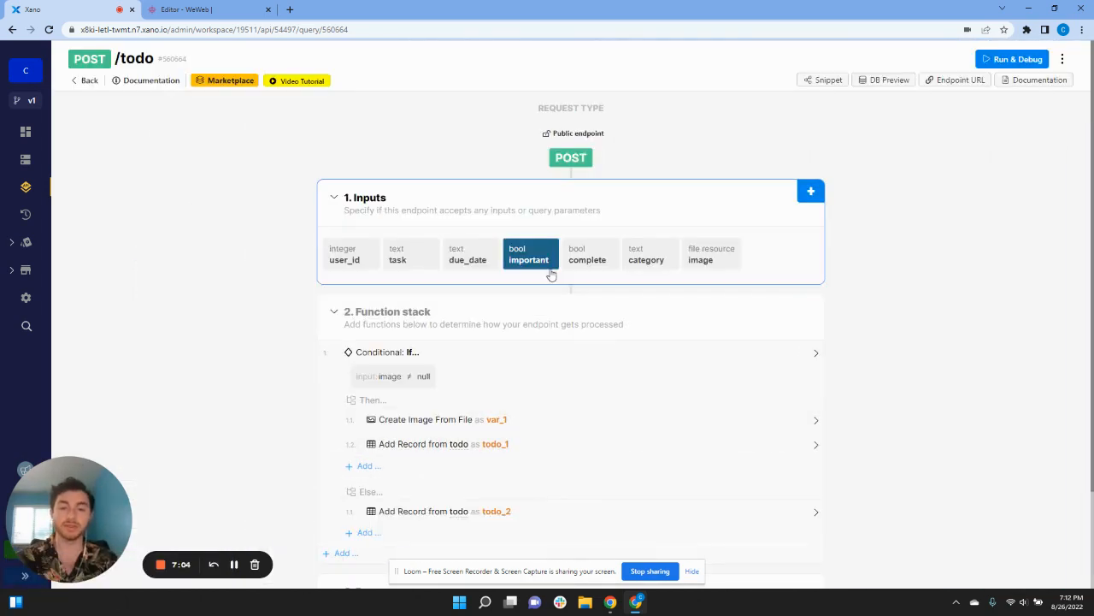
Step: Require user authentication on the POST /todo endpoint, save, and return to WeWeb
left_click(577, 137)
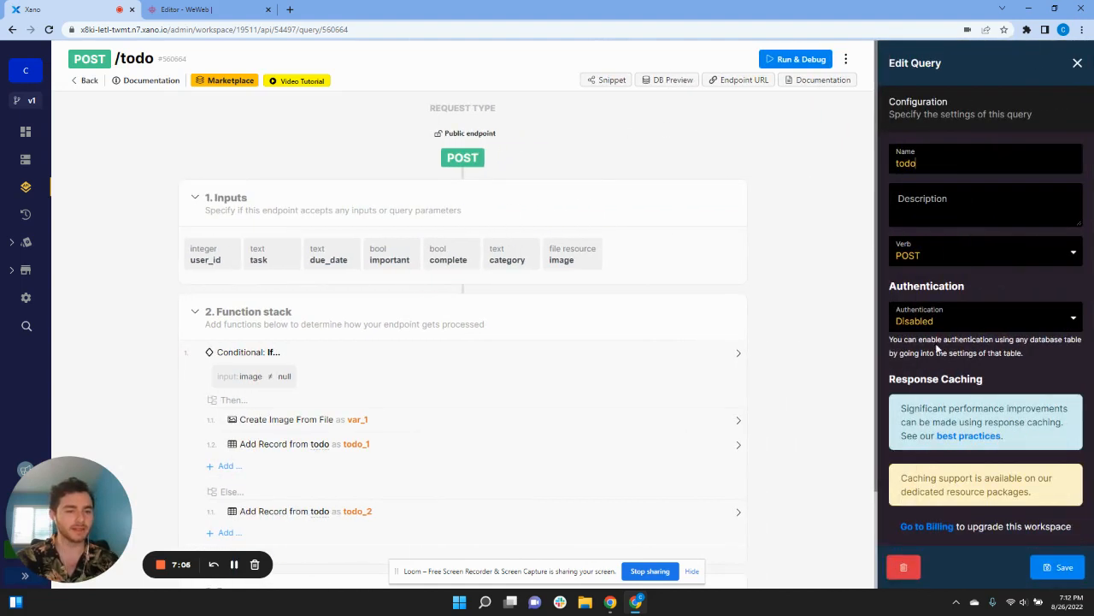
left_click(950, 323)
left_click(937, 350)
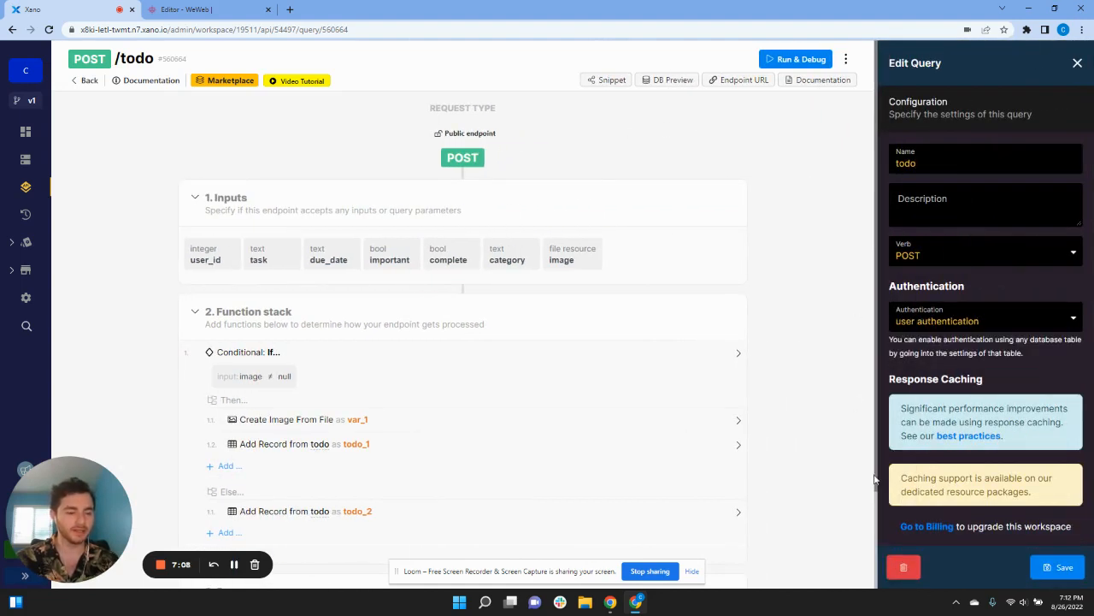
left_click(1063, 568)
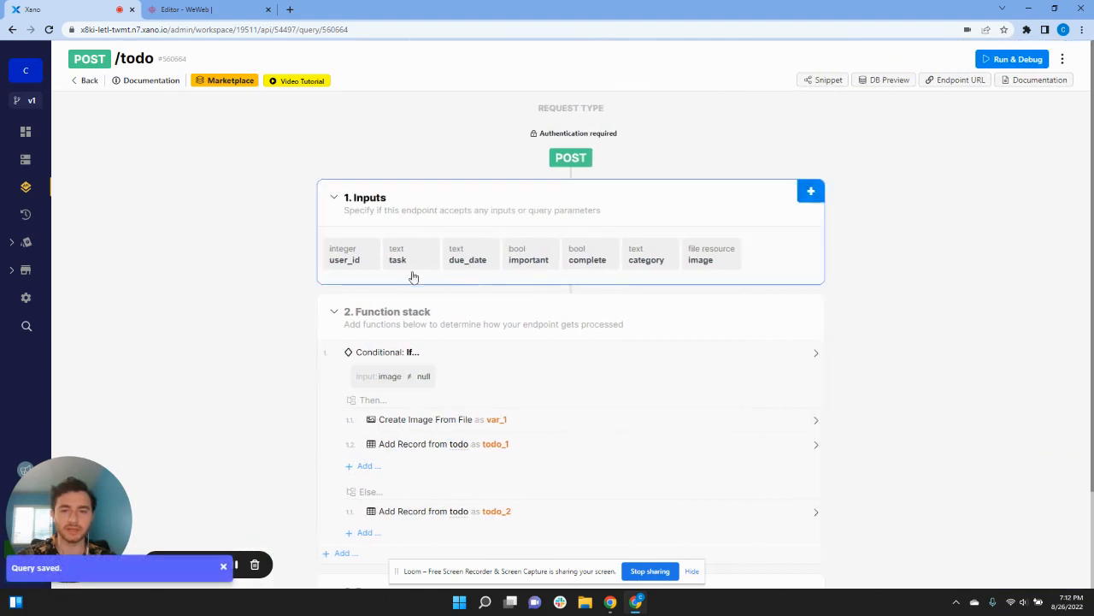
scroll(225, 341, "down", 2)
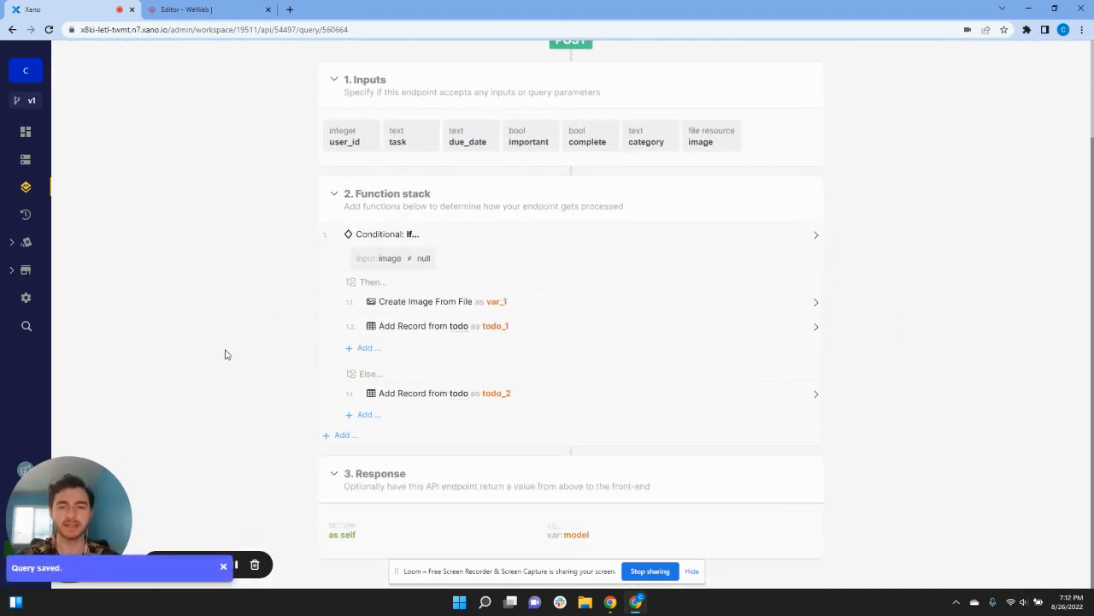
scroll(235, 325, "up", 2)
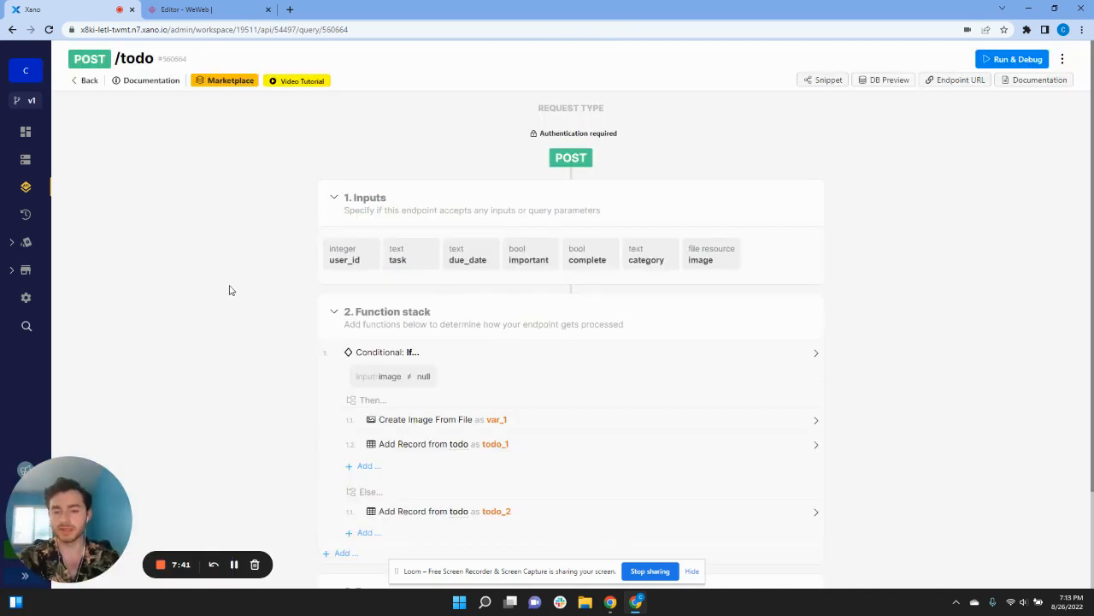
left_click(192, 10)
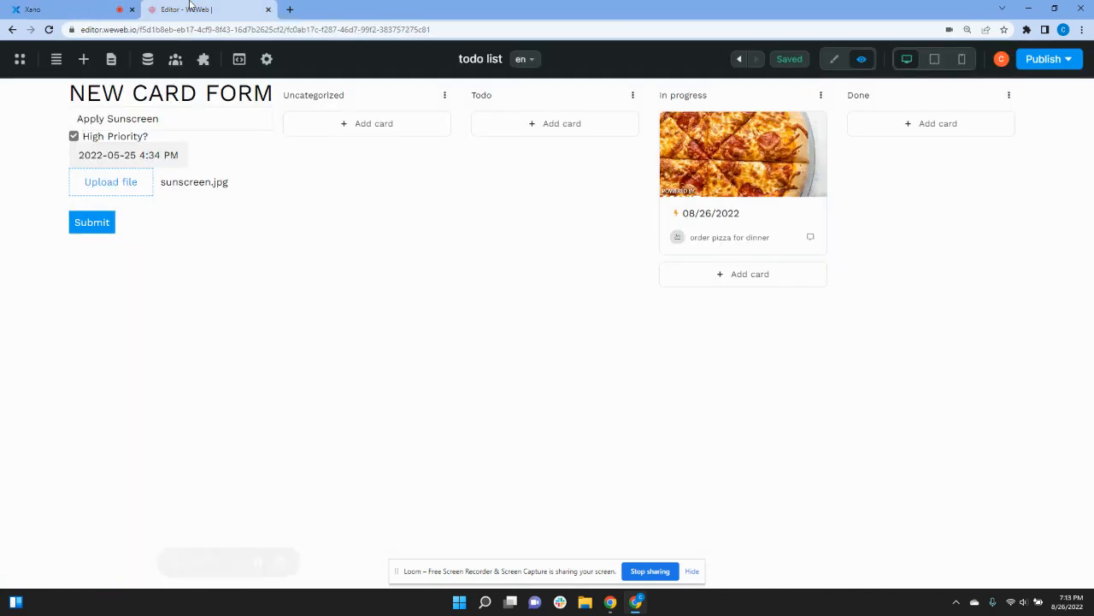
Step: Create a workflow on the new card Form Container triggered On submit
left_click(835, 59)
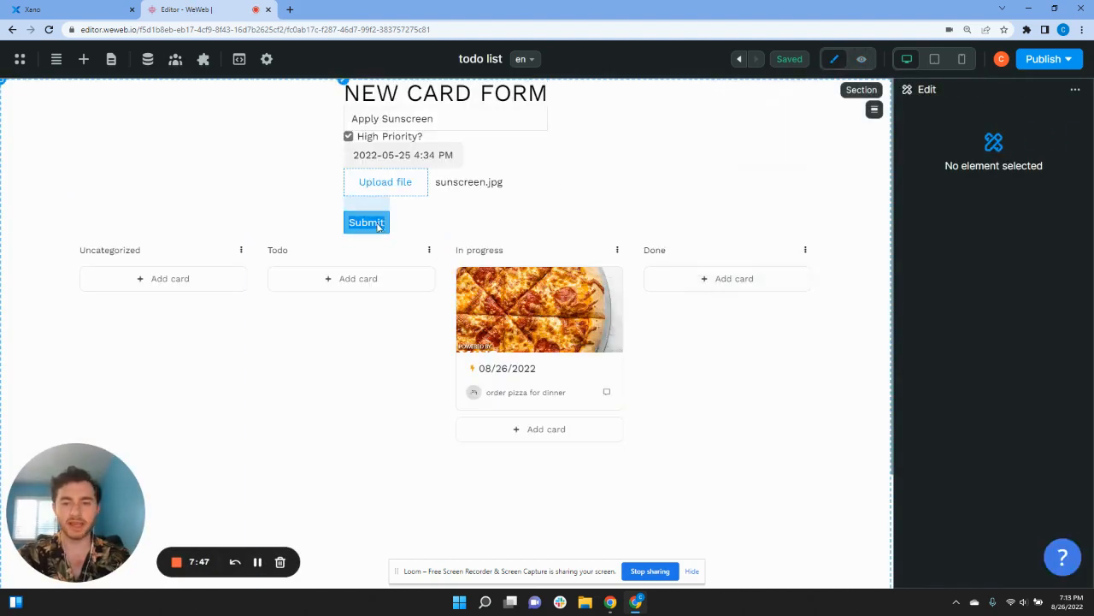
left_click(436, 225)
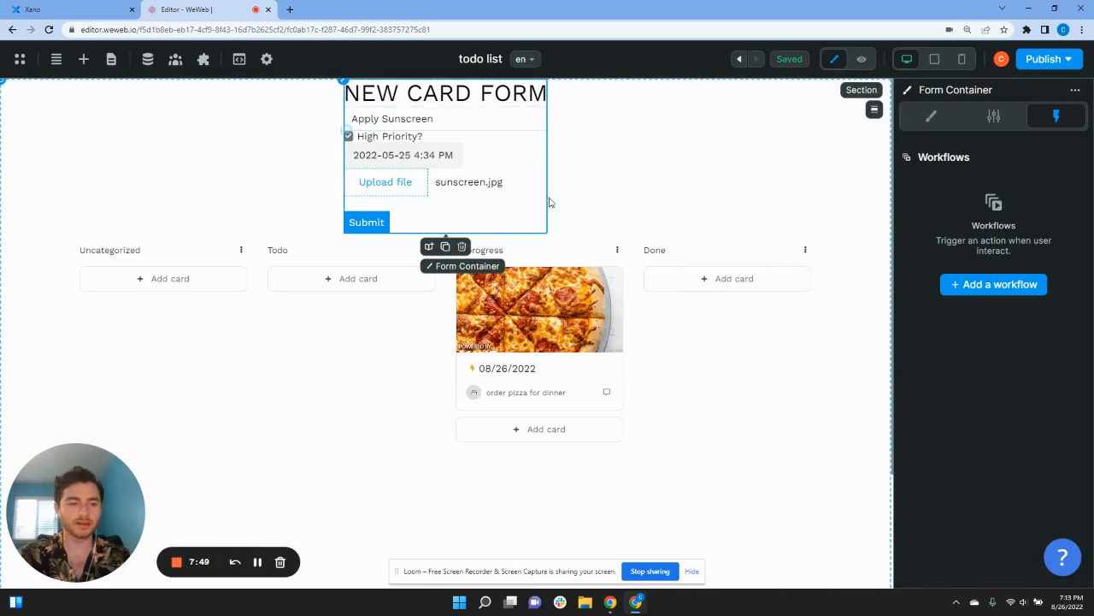
left_click(1006, 287)
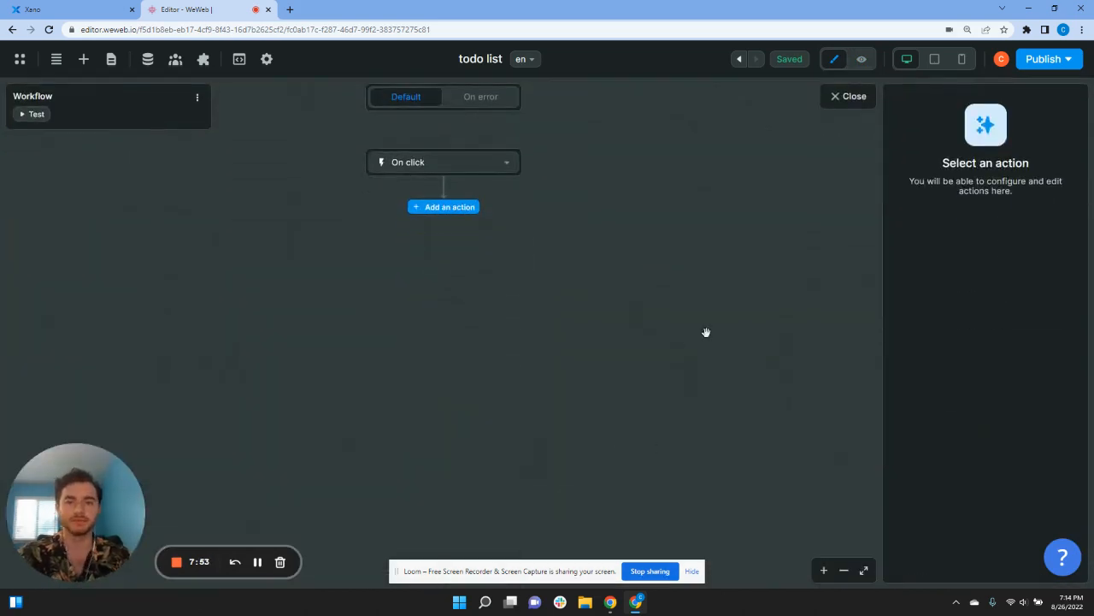
left_click(509, 162)
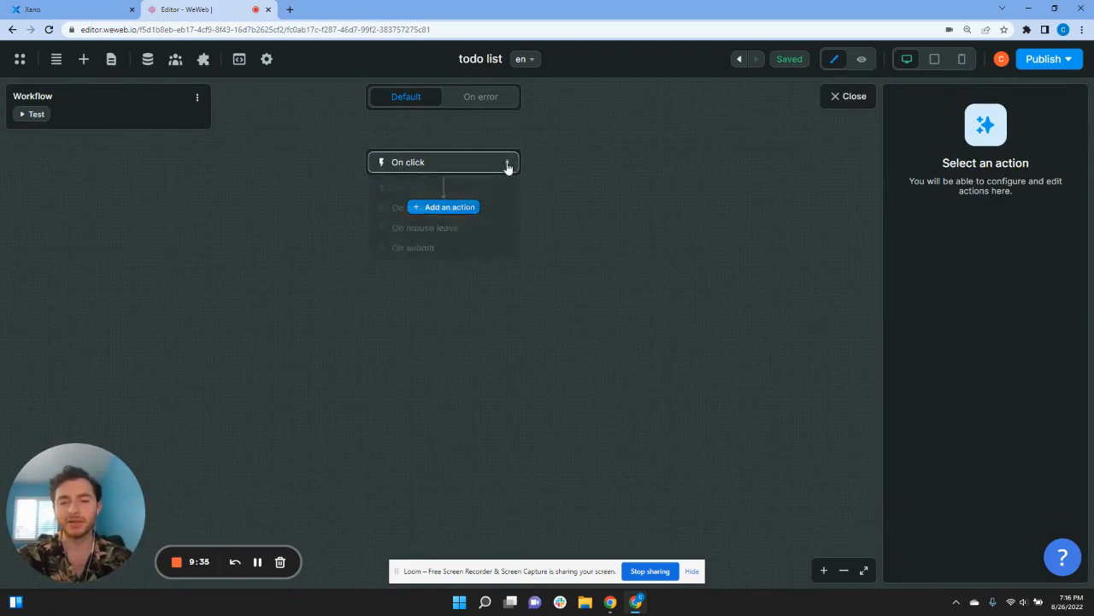
left_click(456, 250)
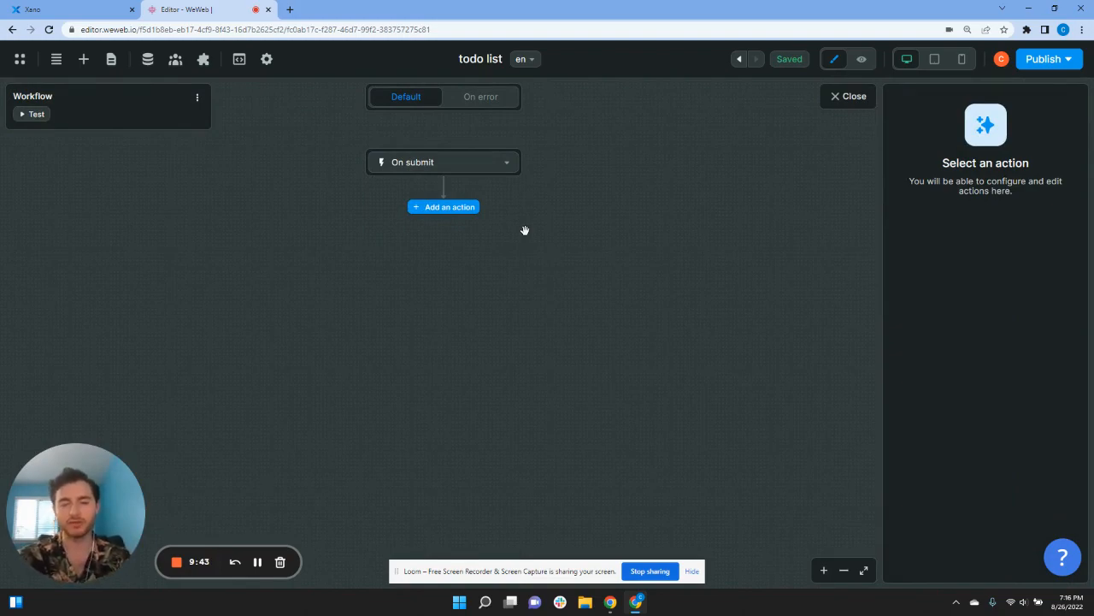
Step: Add a Pass through condition action to the workflow
left_click(470, 209)
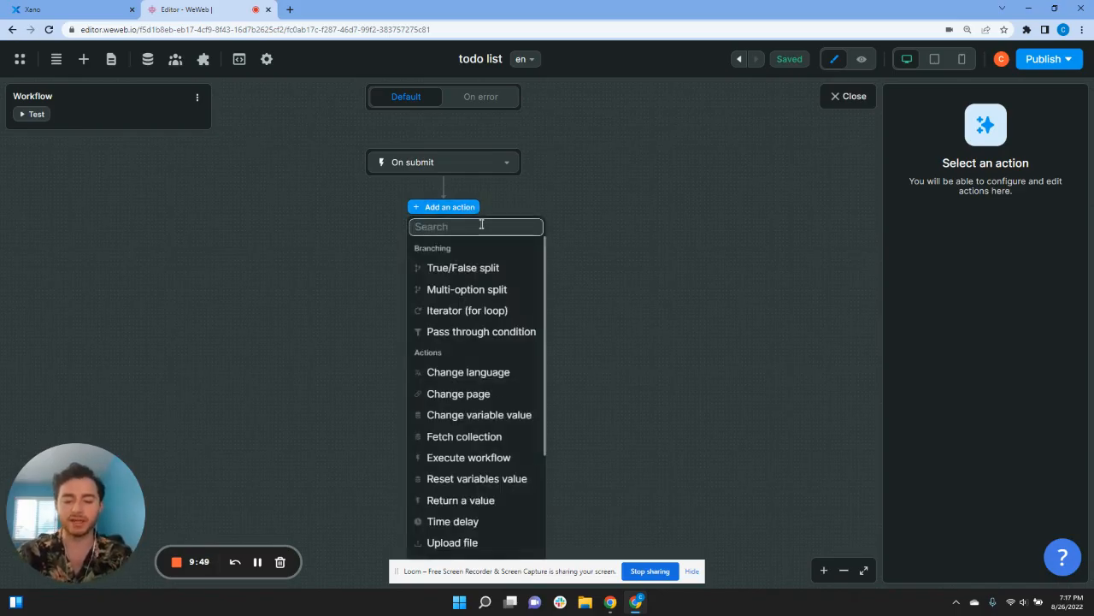
type("cond")
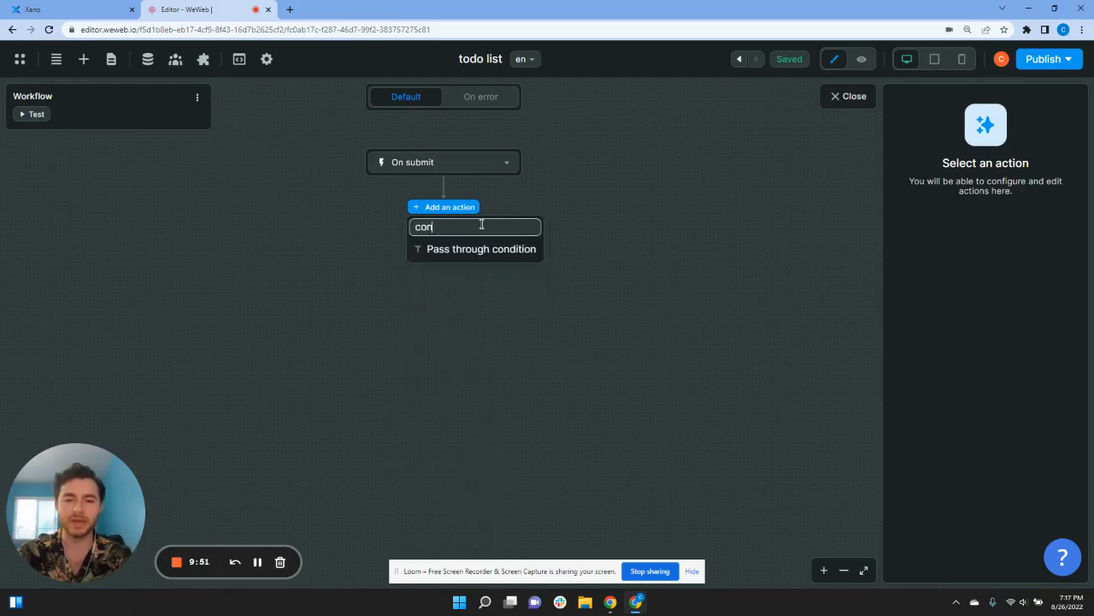
left_click(488, 248)
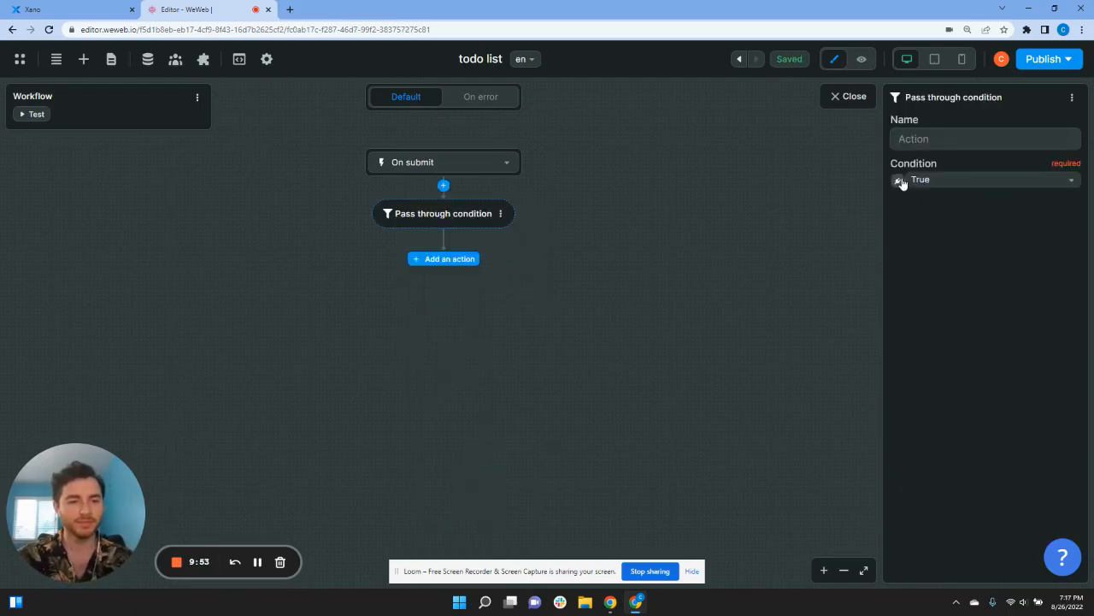
Step: Bind the pass-through condition to the formula if(File 1 - value, true, false)
left_click(898, 180)
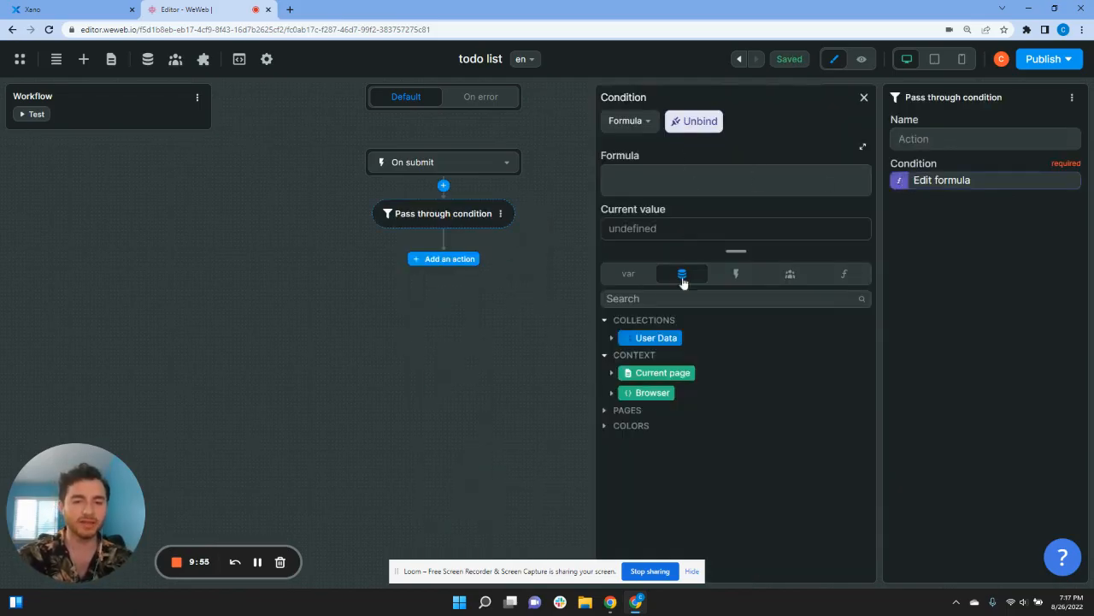
left_click(639, 274)
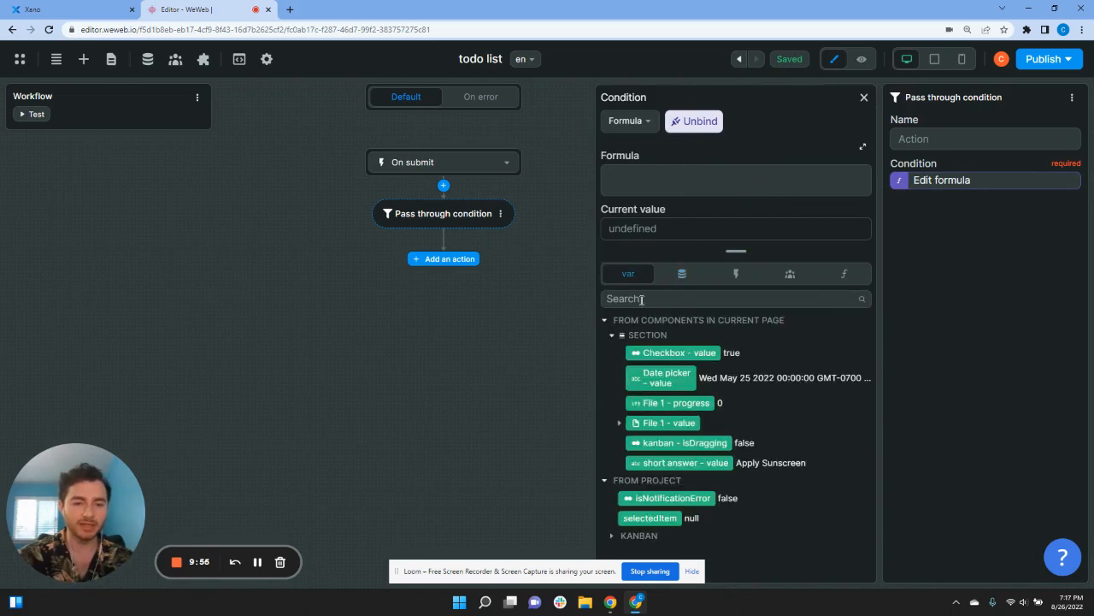
left_click(658, 422)
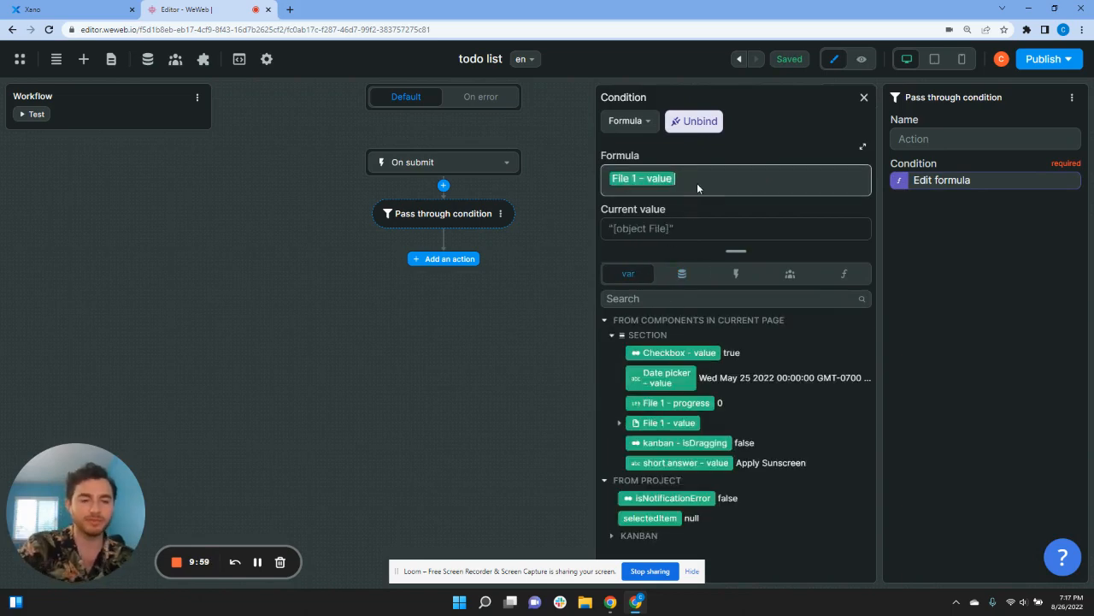
key("BackSpace")
left_click(845, 278)
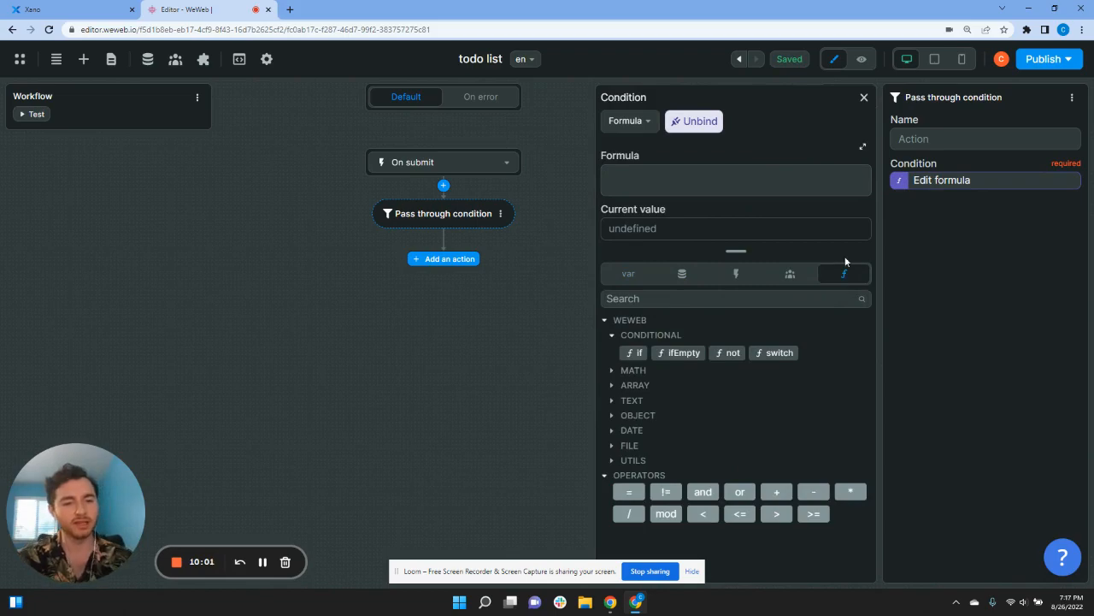
left_click(634, 353)
left_click(629, 275)
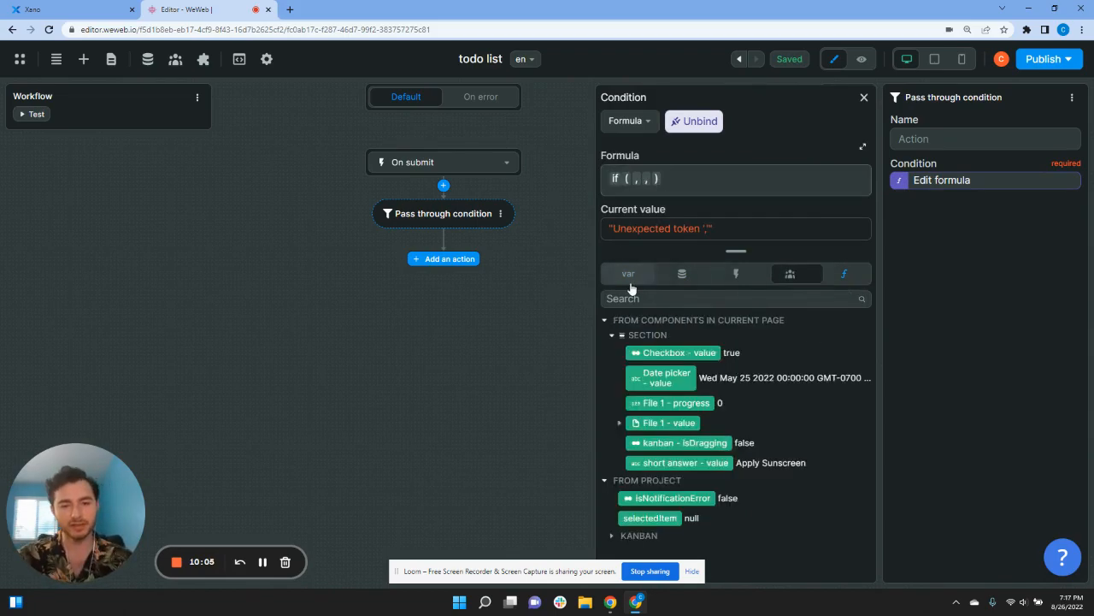
left_click(659, 423)
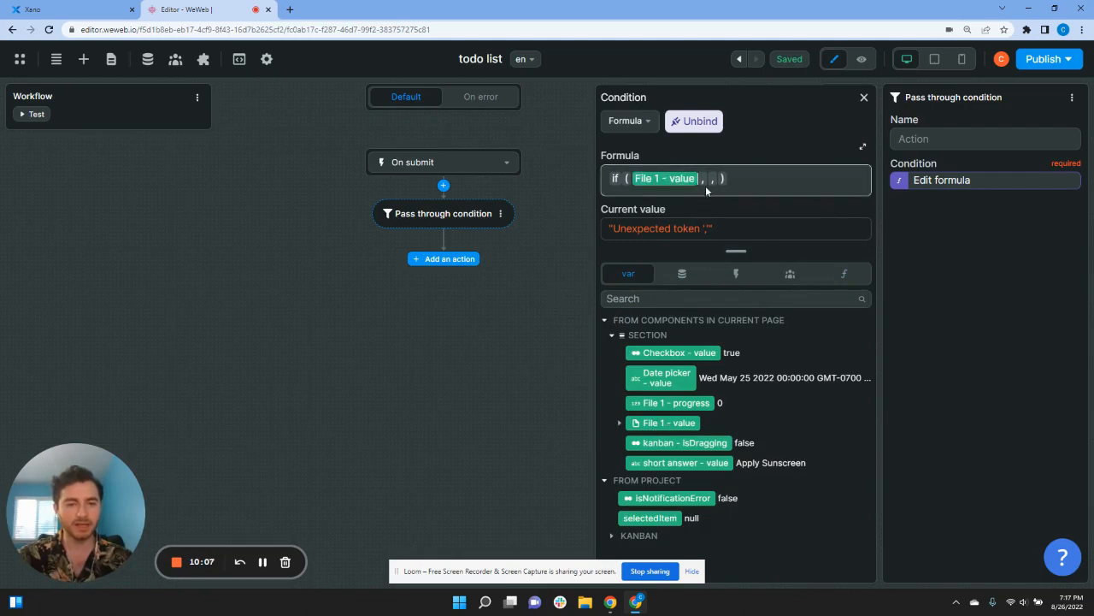
left_click(709, 180)
type("true , ")
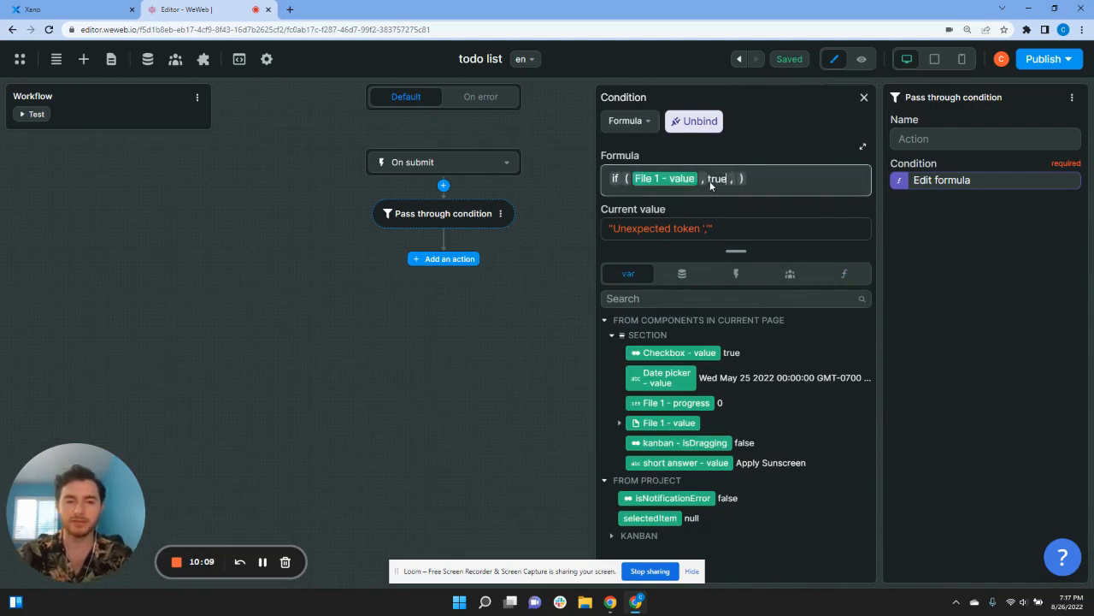
type("false")
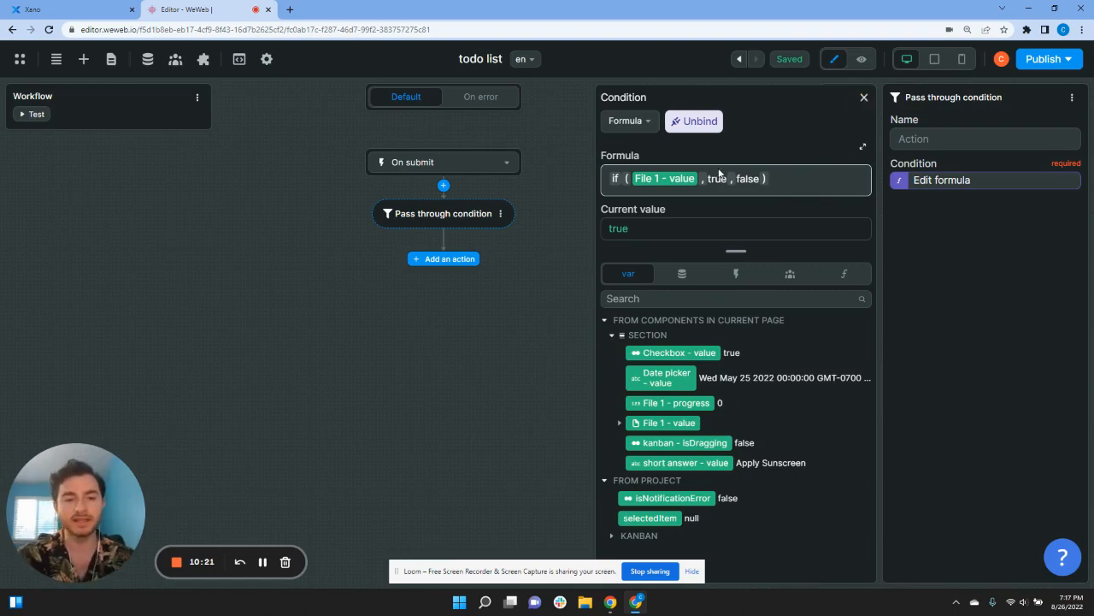
left_click(862, 100)
Step: Add an Upload file action after the condition, uploading File 1 - value
left_click(464, 261)
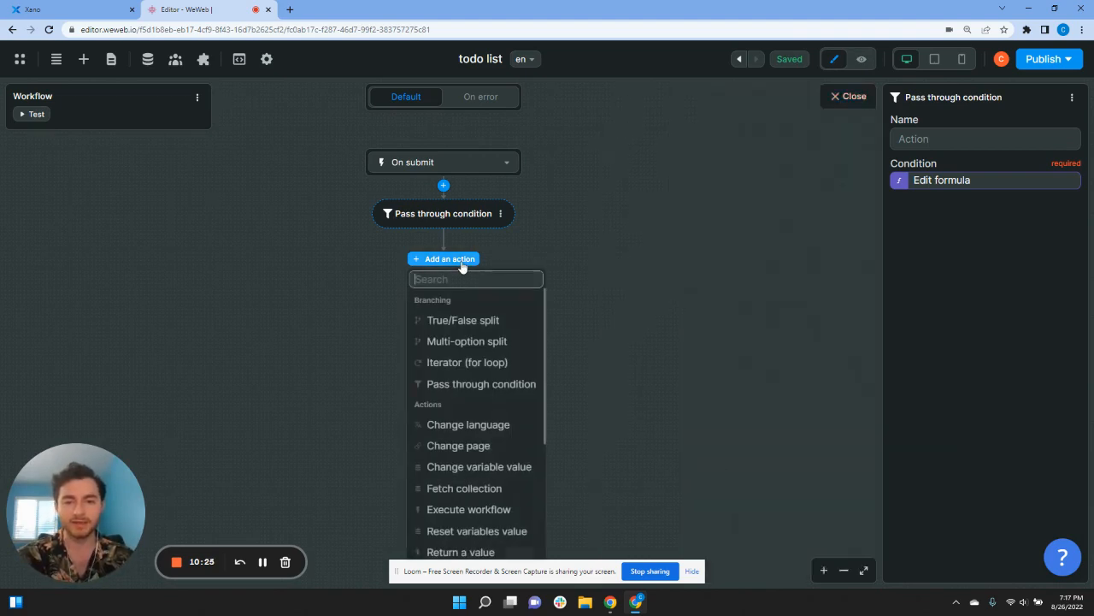
type("upl")
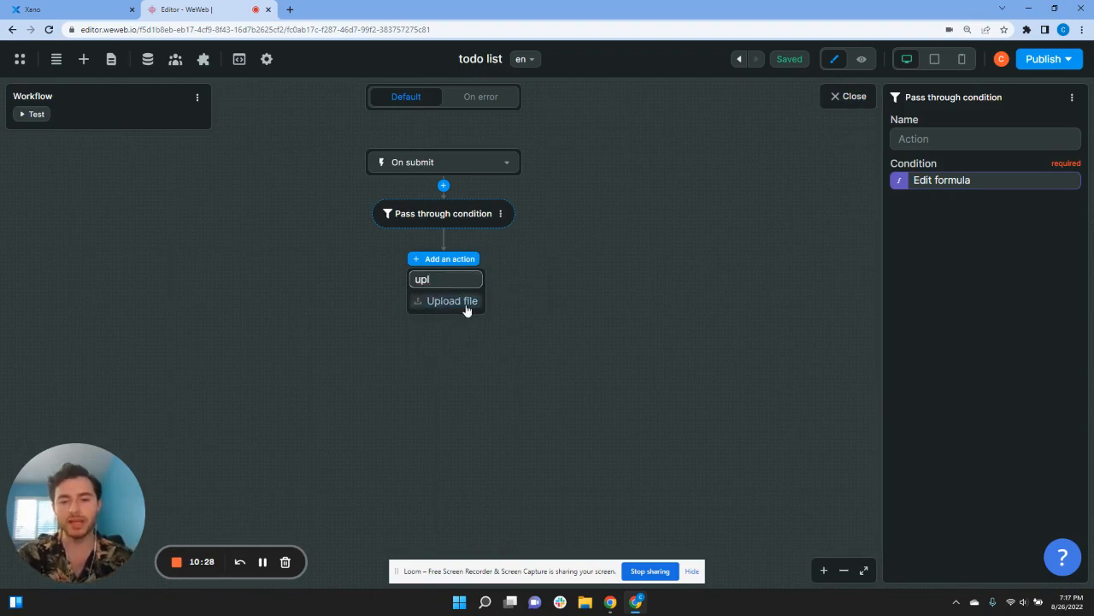
left_click(466, 305)
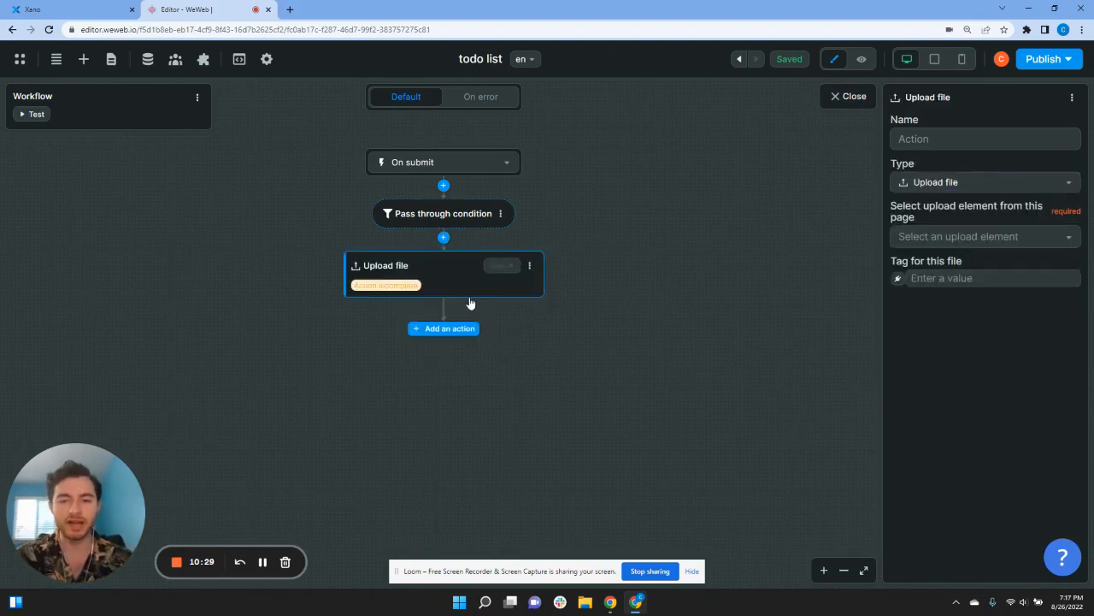
left_click(958, 242)
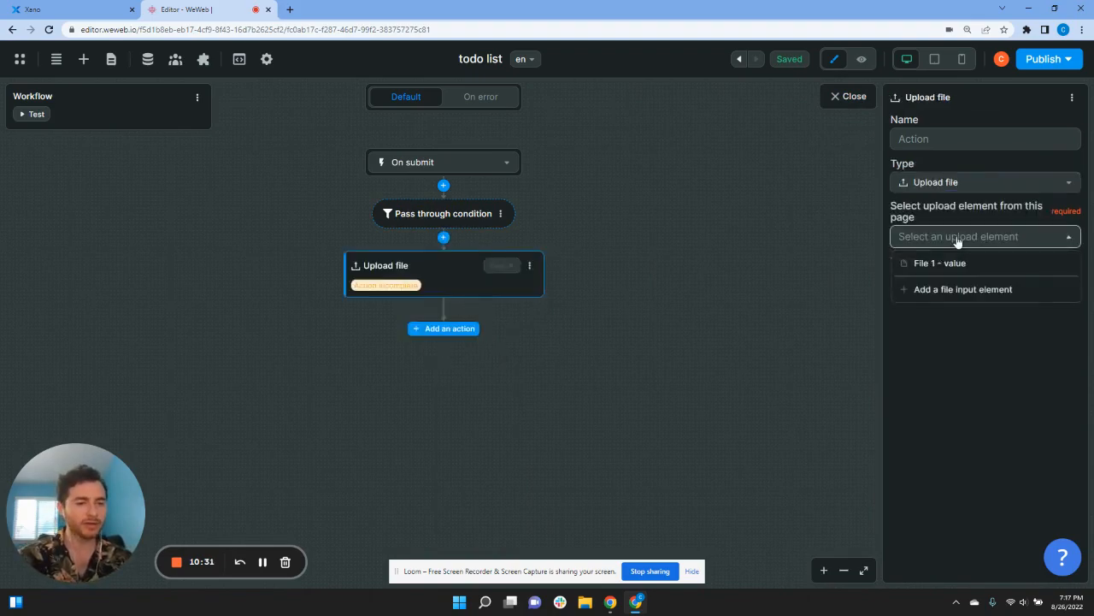
left_click(960, 264)
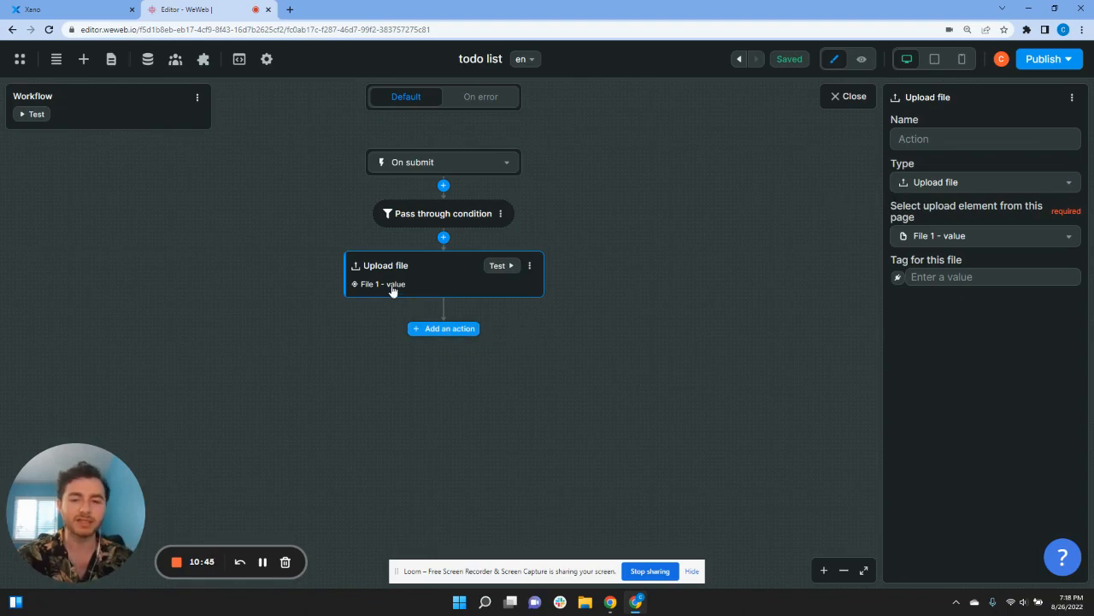
Step: Open the action list below the upload and browse for the next action
left_click(436, 330)
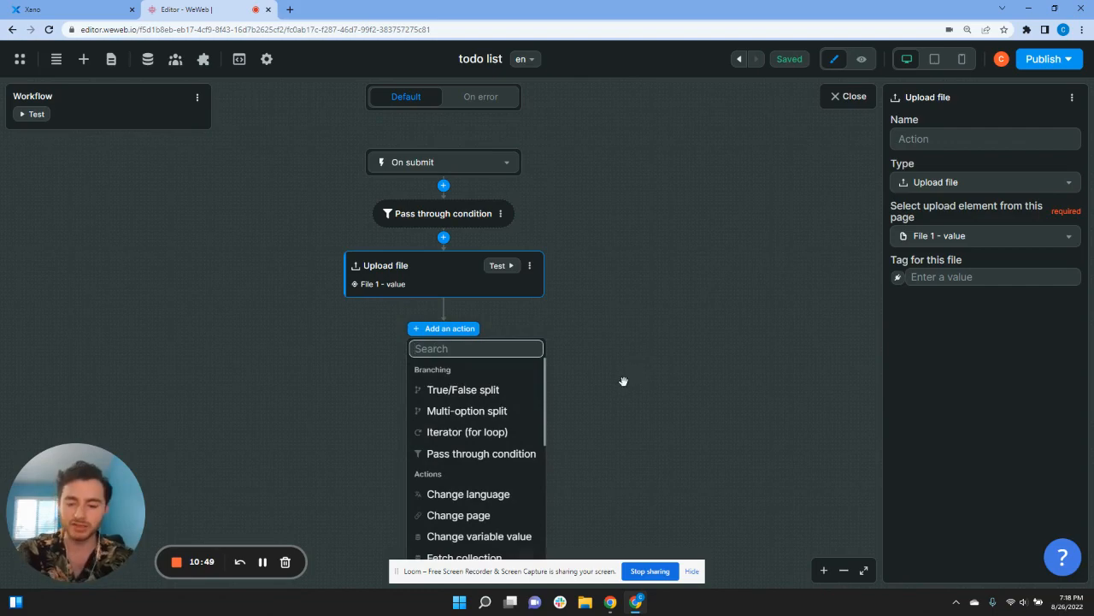
type("po")
key("BackSpace")
key("BackSpace")
key("BackSpace")
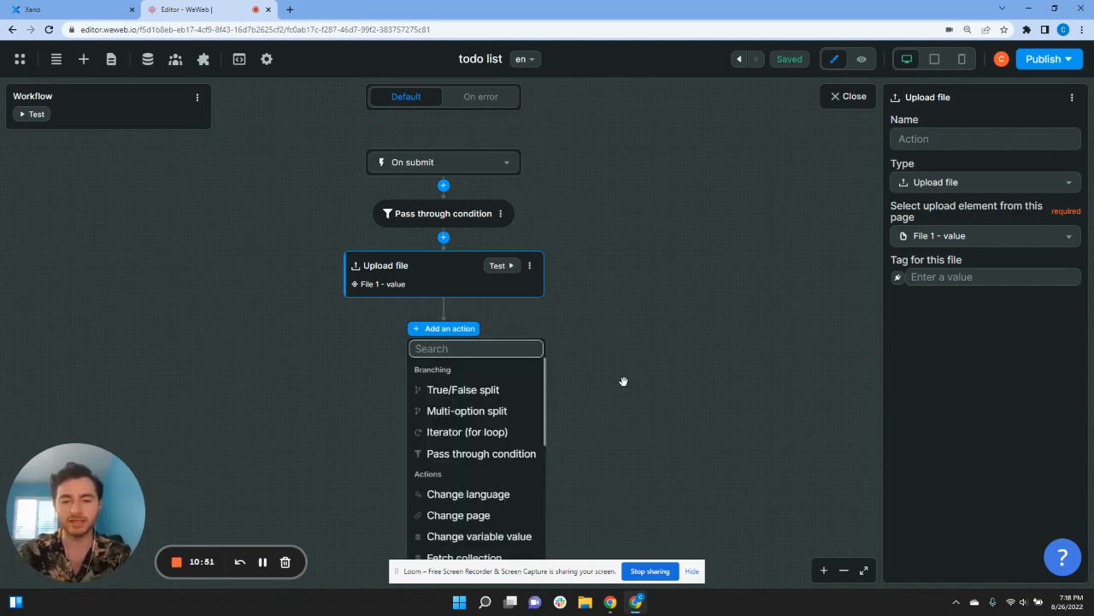
scroll(462, 462, "down", 5)
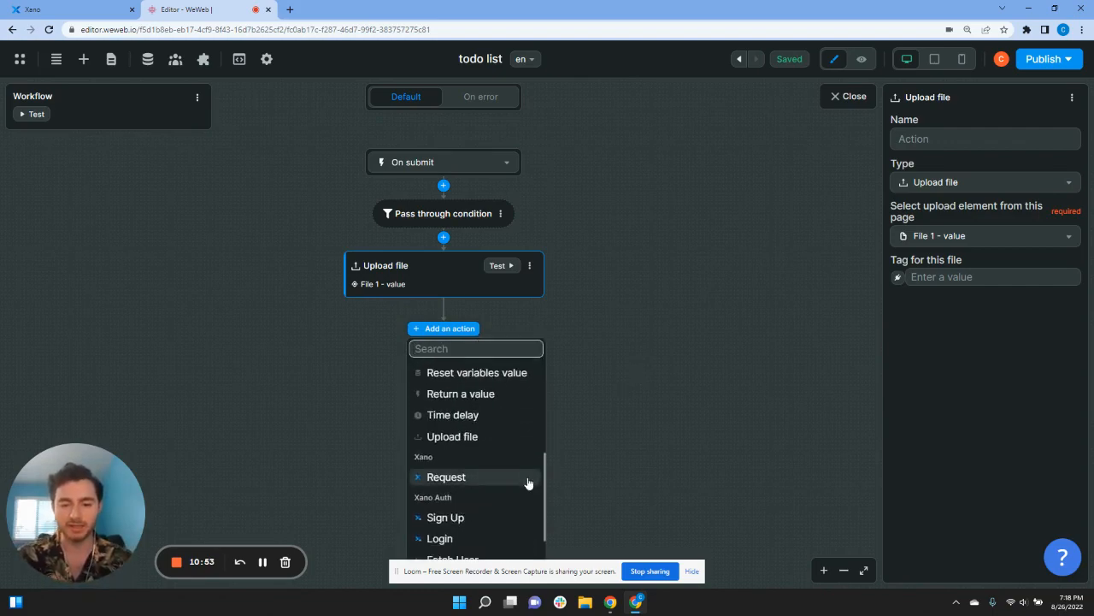
scroll(528, 483, "down", 1)
Step: Add a Request action using the todo API group's POST /todo endpoint
left_click(481, 412)
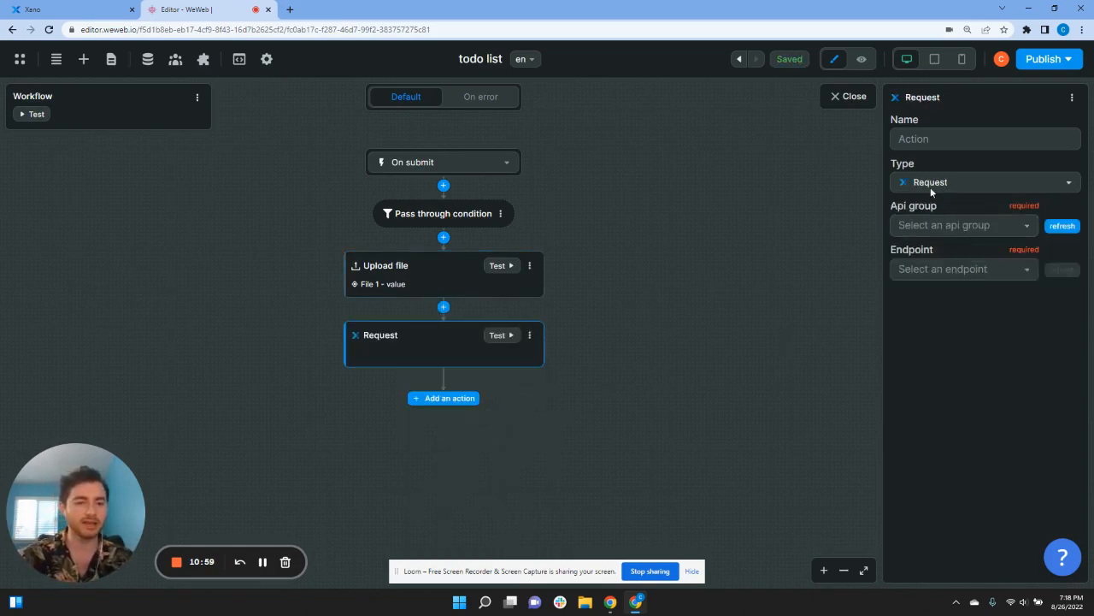
left_click(941, 224)
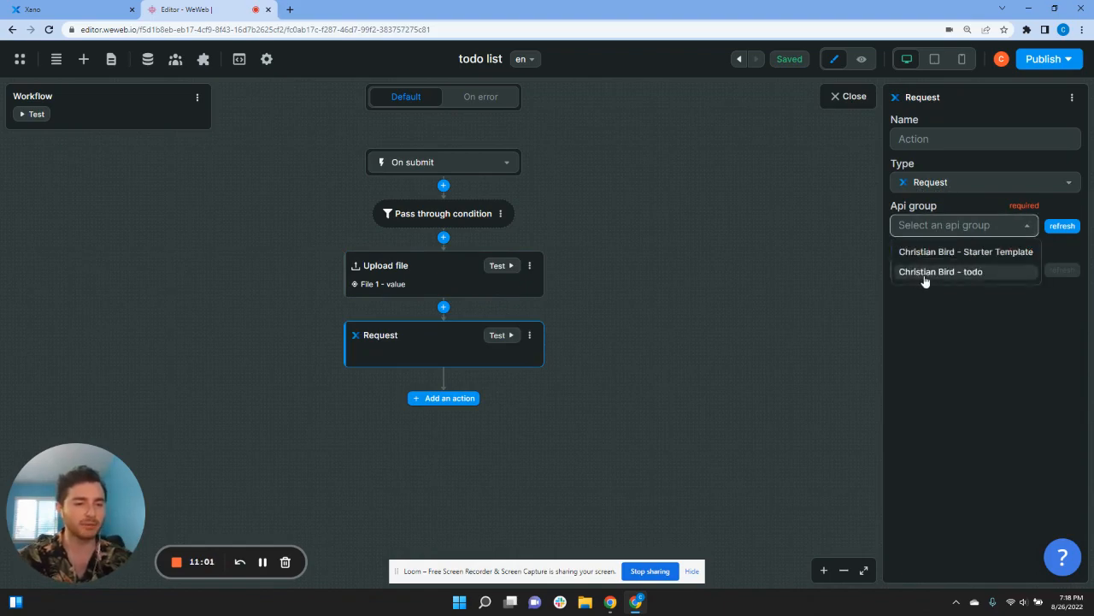
left_click(928, 273)
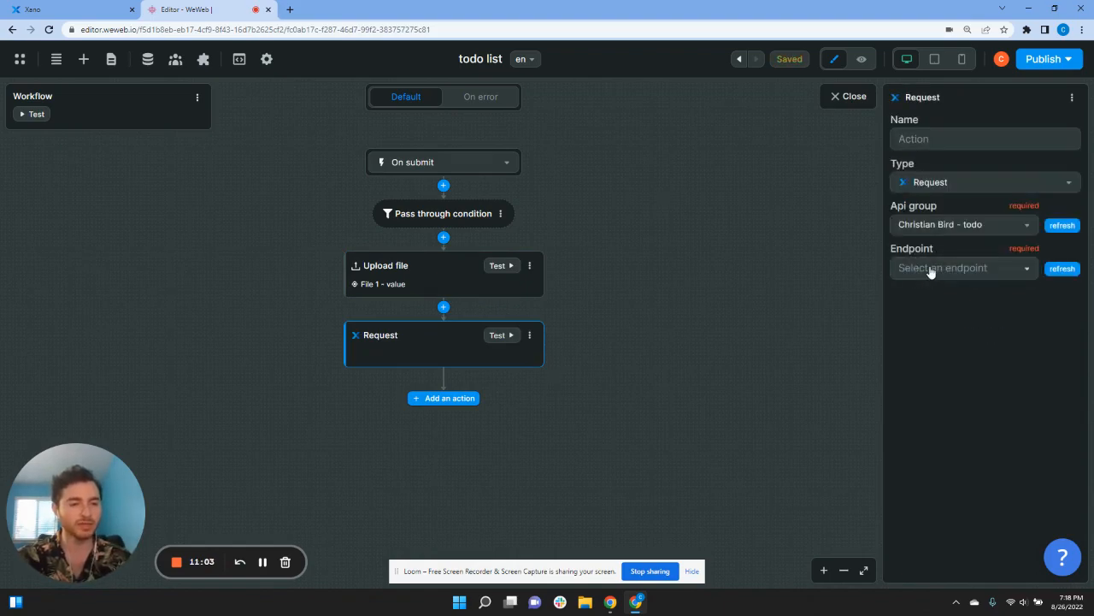
left_click(930, 270)
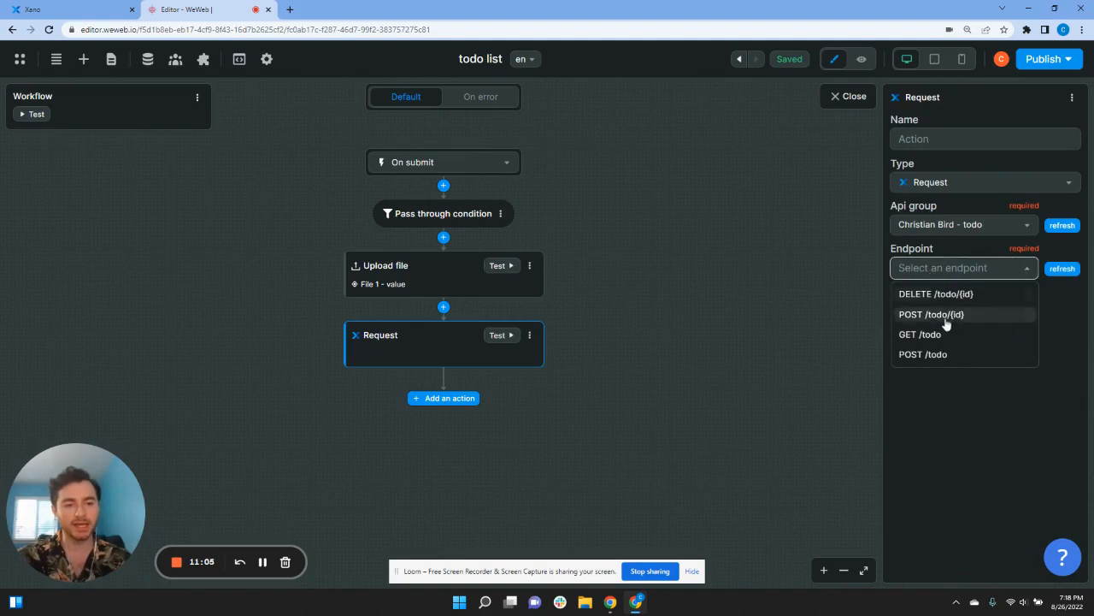
left_click(947, 356)
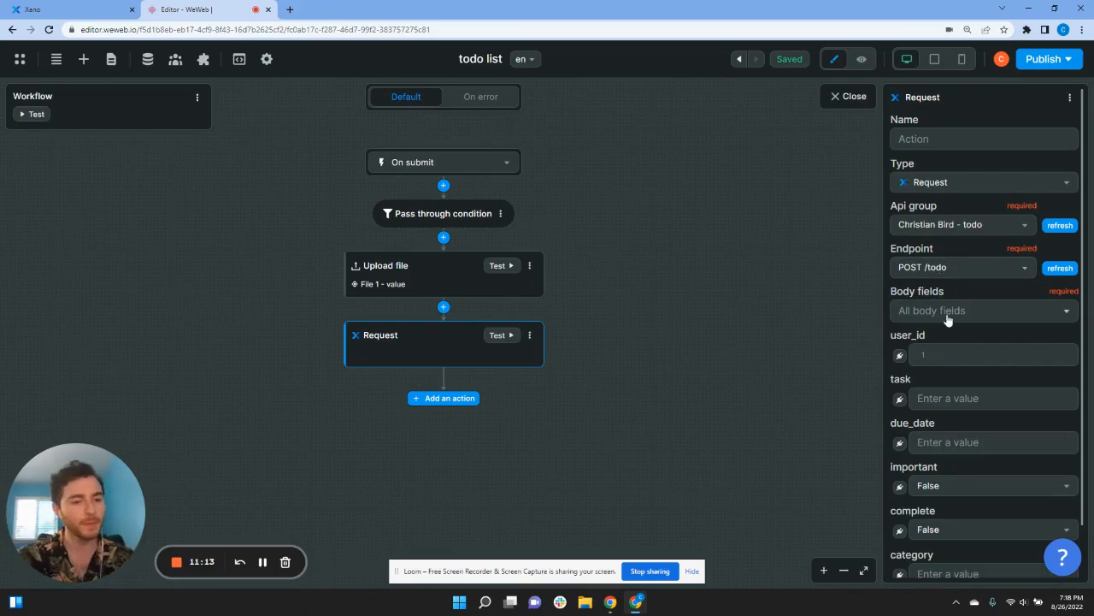
Step: Bind the request's user_id to the Xano Auth user's id
scroll(944, 321, "down", 1)
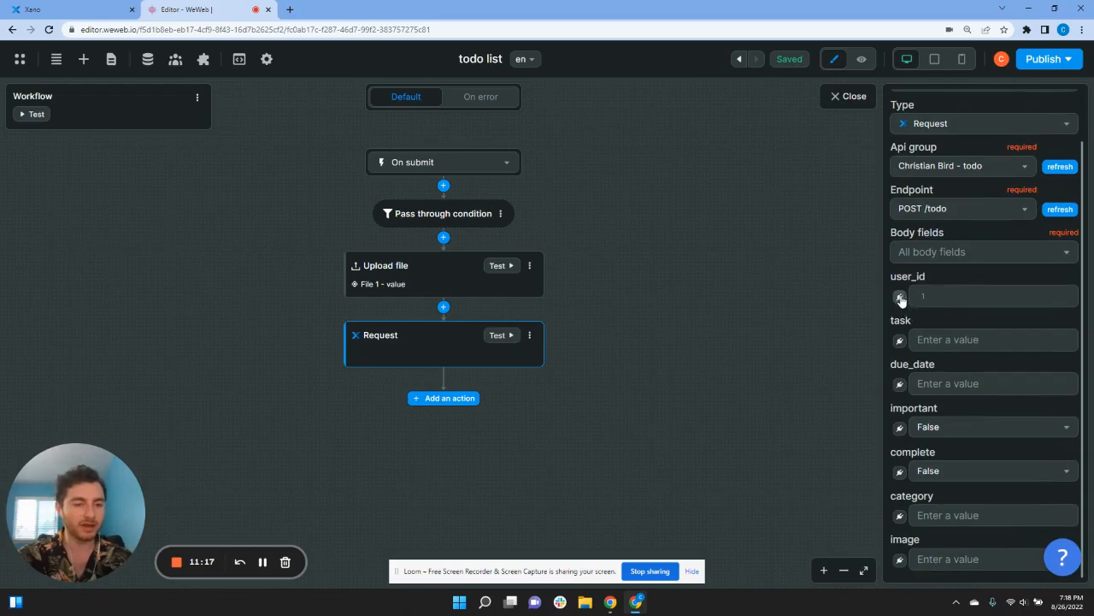
left_click(899, 297)
left_click(737, 274)
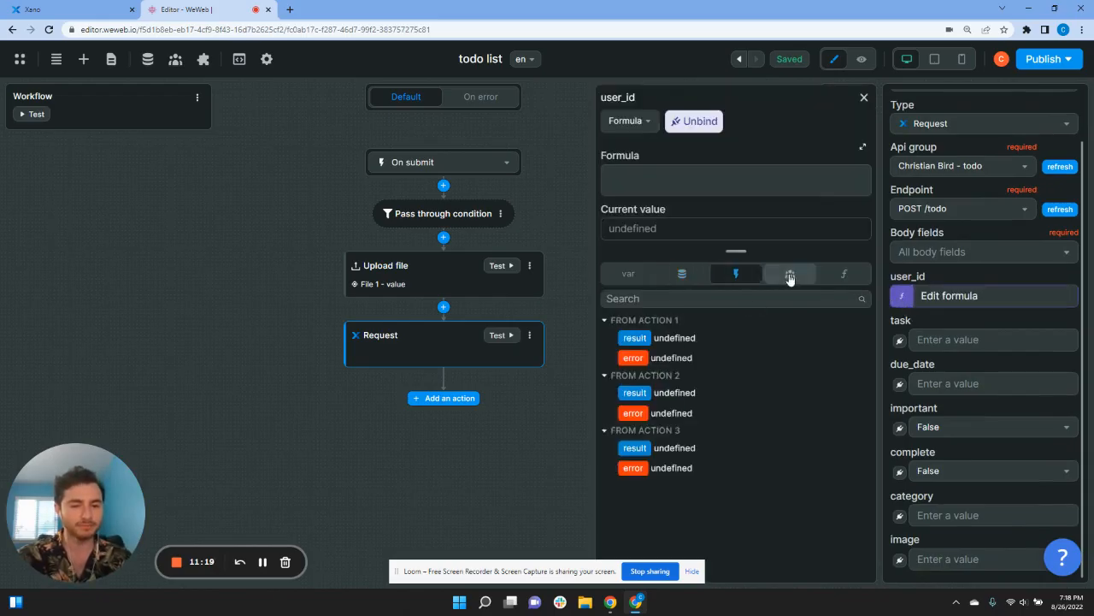
left_click(790, 274)
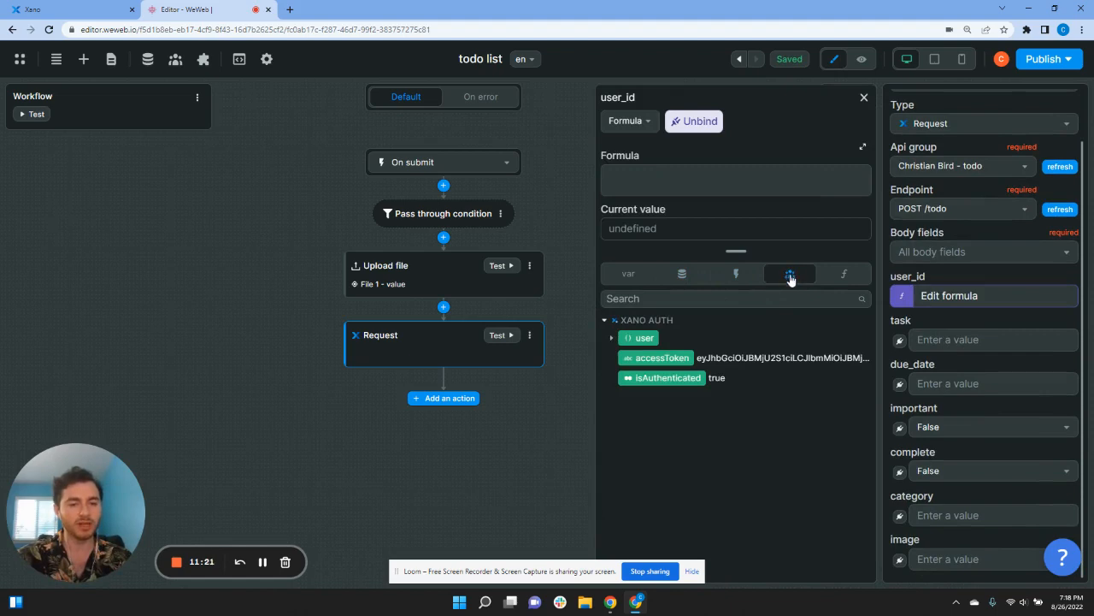
left_click(612, 340)
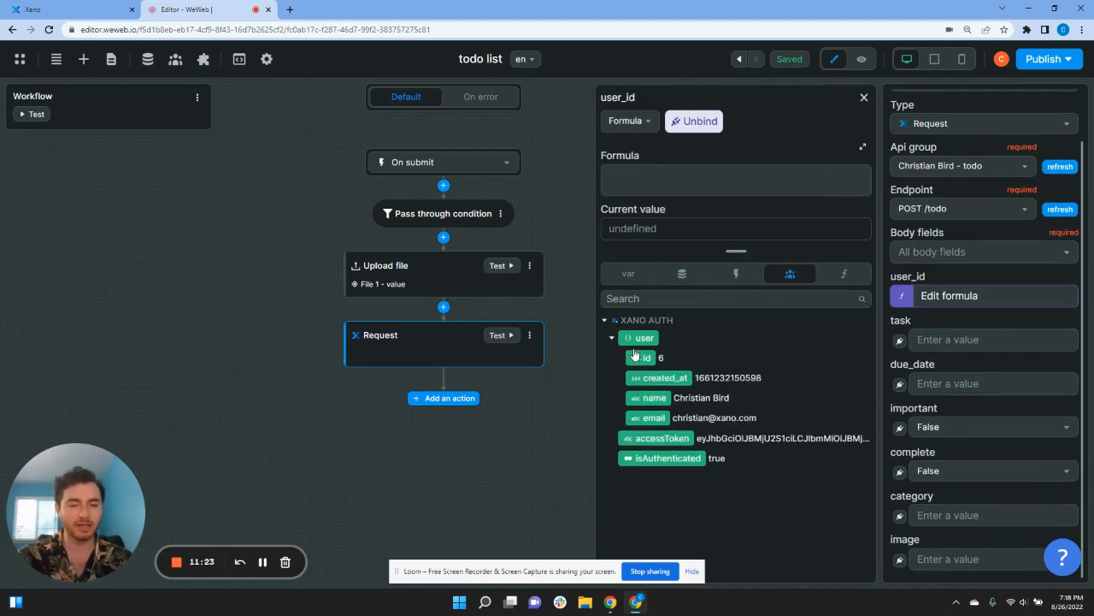
left_click(646, 359)
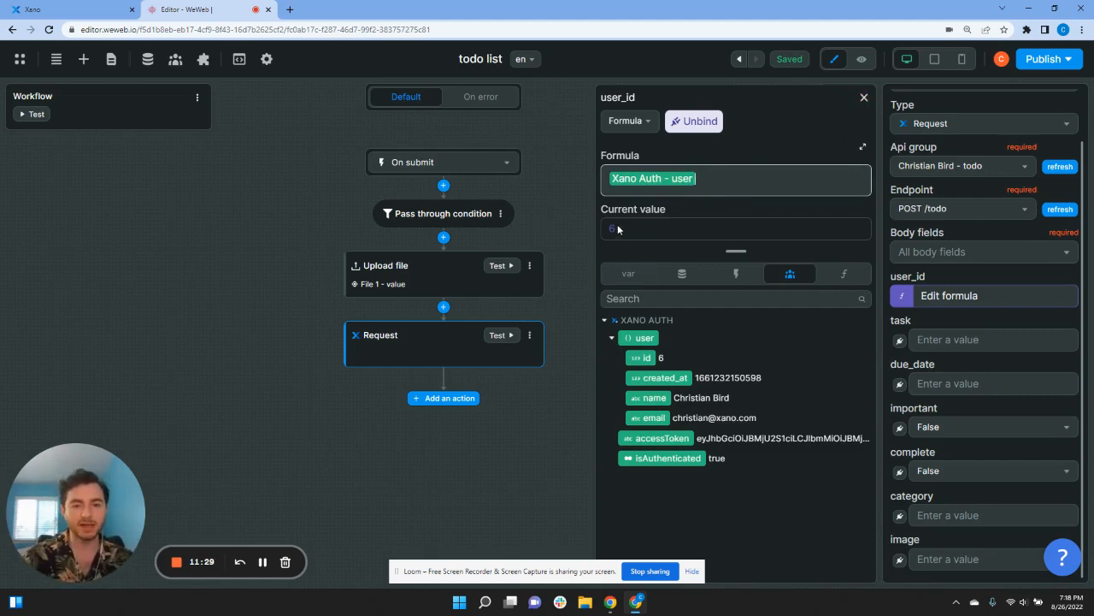
left_click(39, 9)
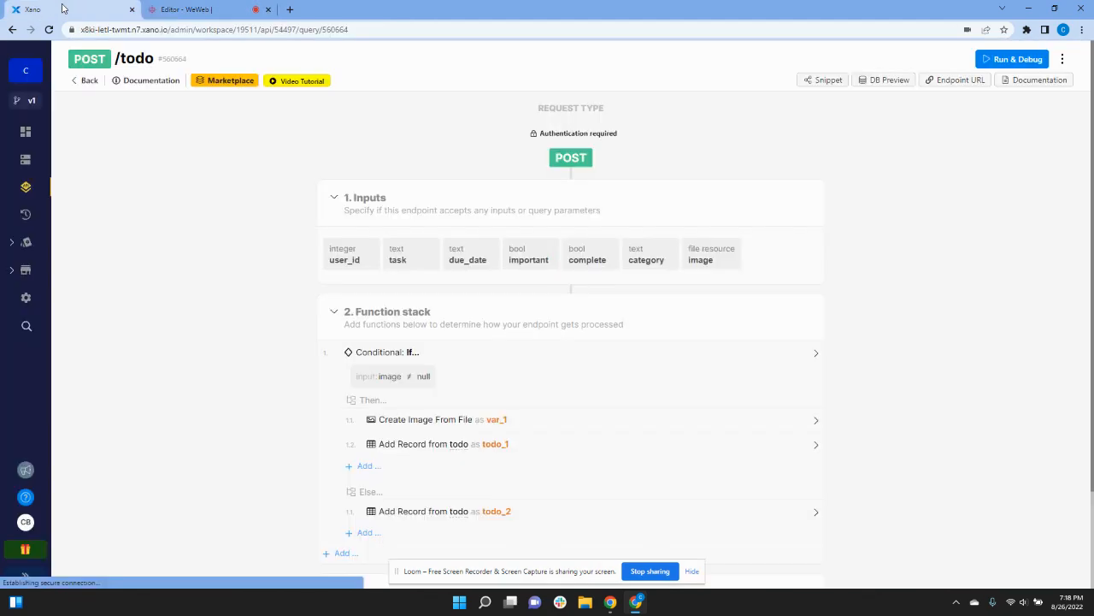
Step: Look up Xano's user table to confirm the logged-in user's id is 6, then return to WeWeb
left_click(25, 159)
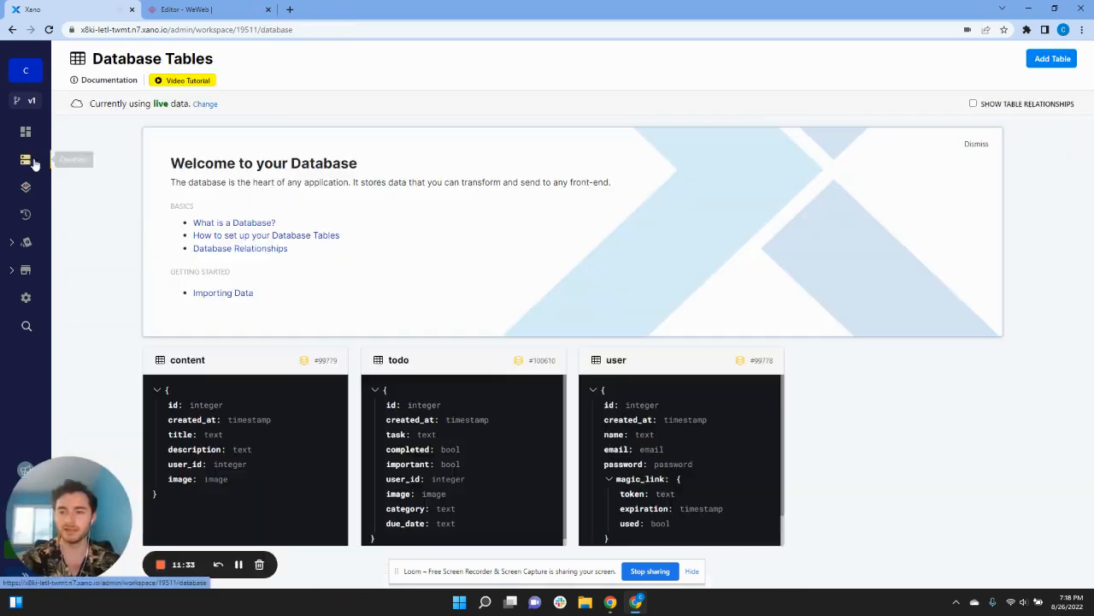
left_click(625, 420)
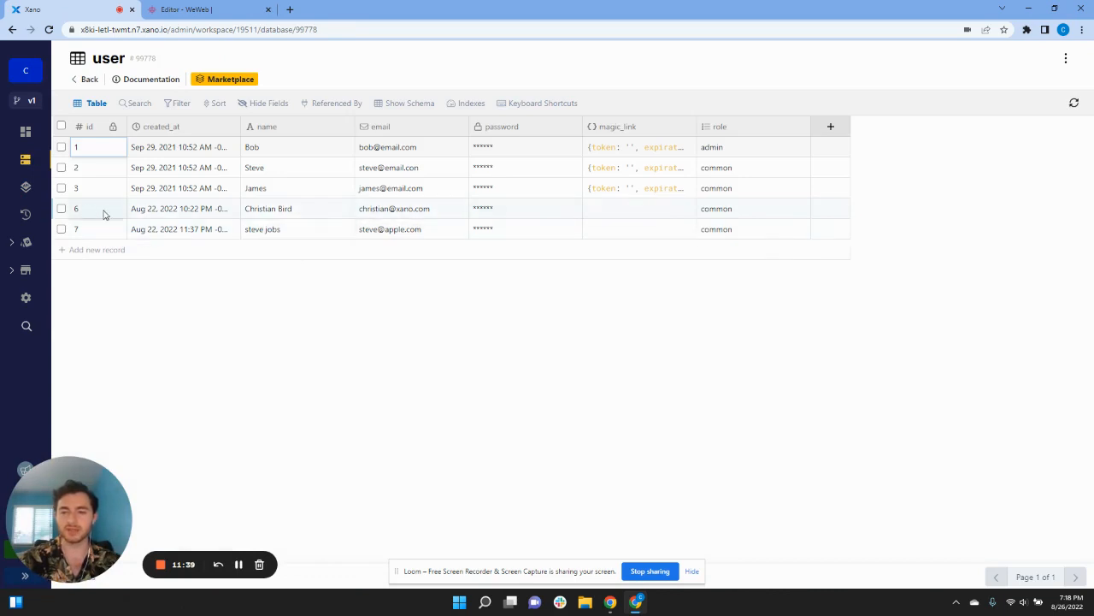
left_click(184, 9)
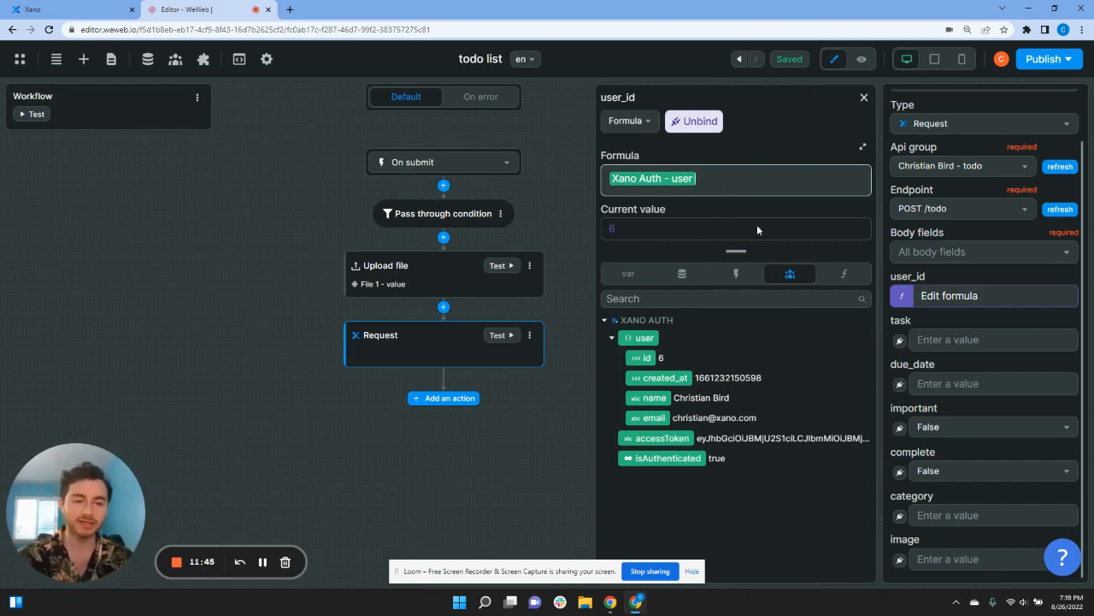
Step: Bind task to short answer value, due_date to Date picker value, important to Checkbox value; leave category unbound
left_click(901, 340)
left_click(633, 275)
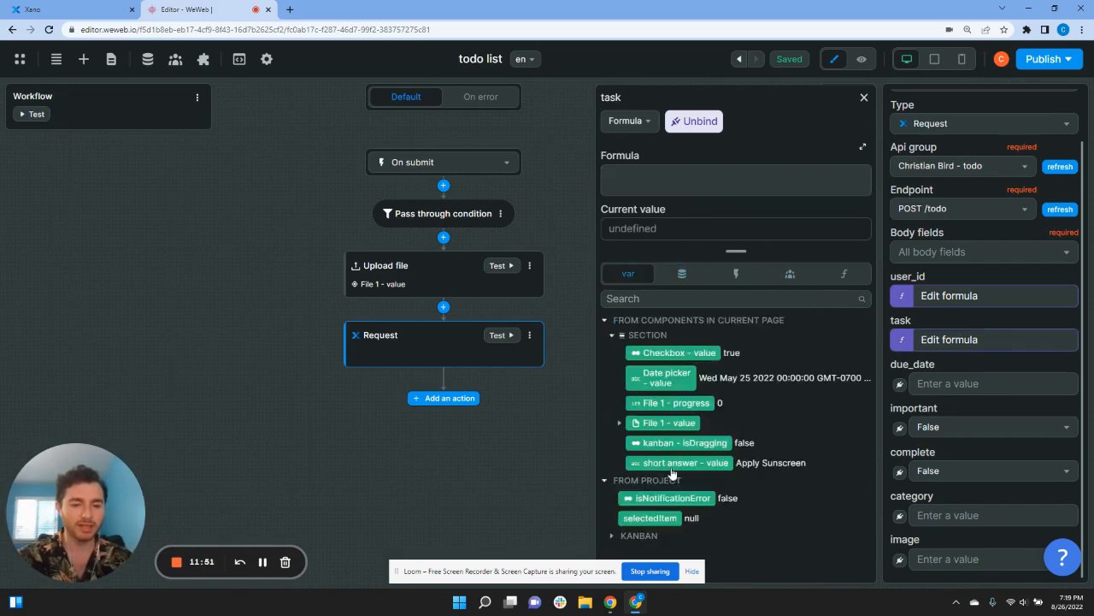
left_click(714, 471)
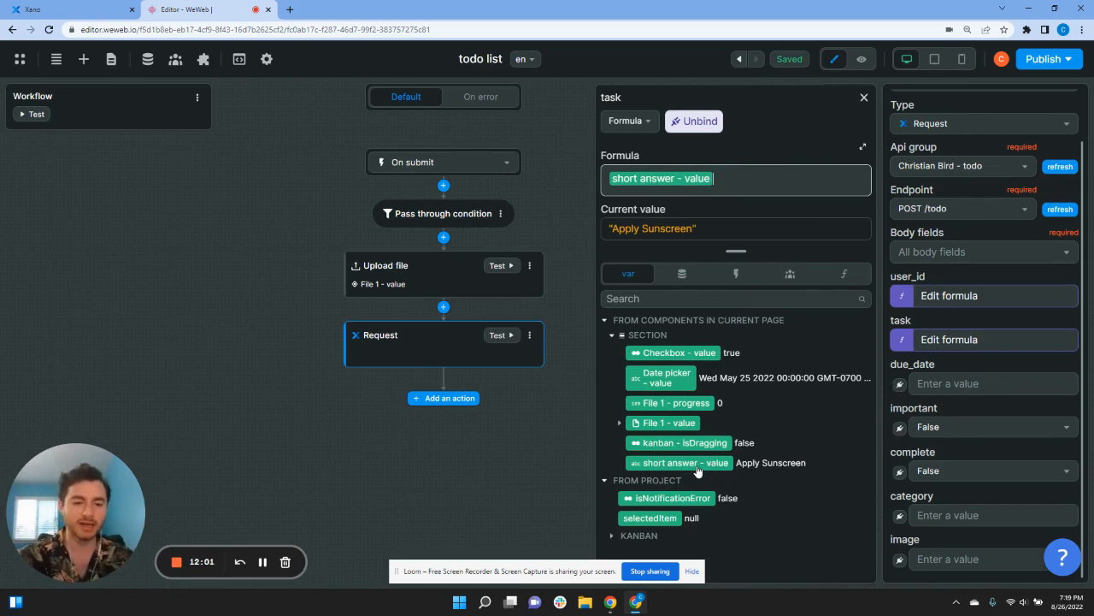
left_click(901, 386)
left_click(627, 274)
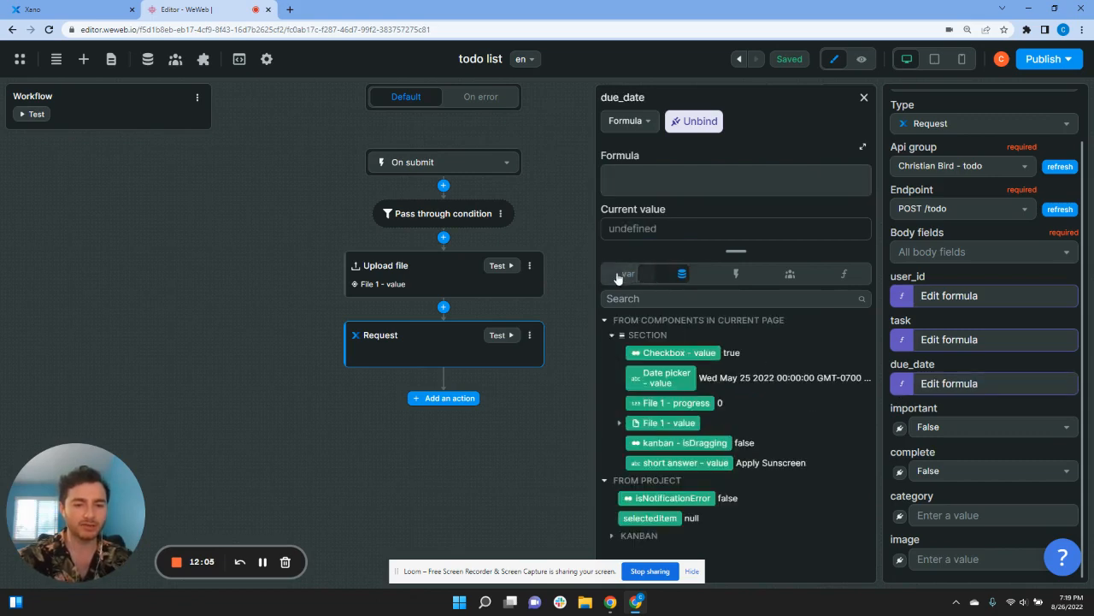
left_click(671, 384)
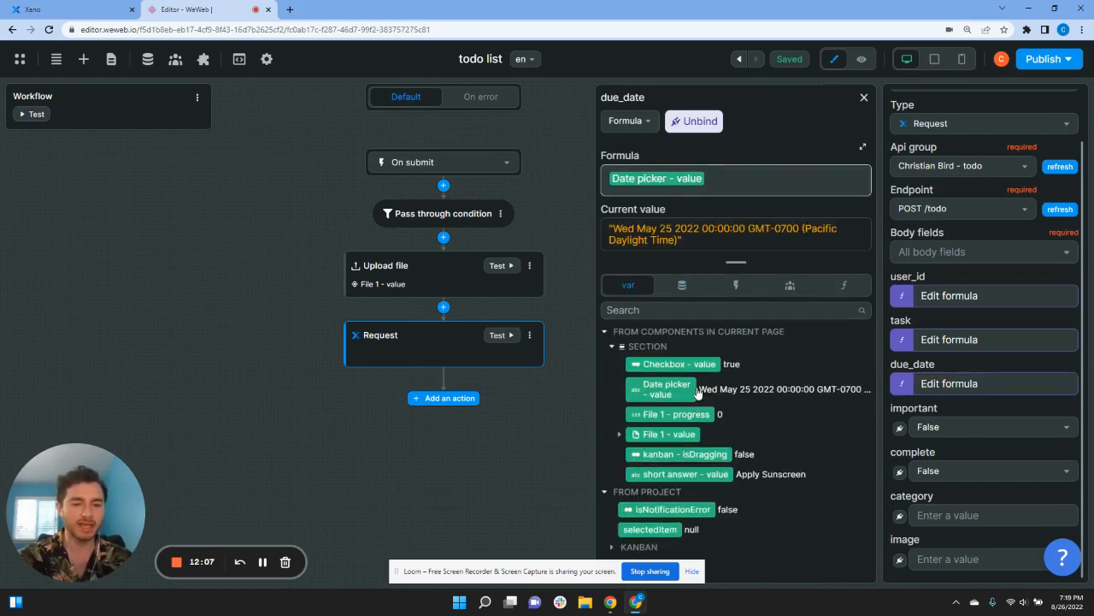
left_click(899, 427)
left_click(633, 273)
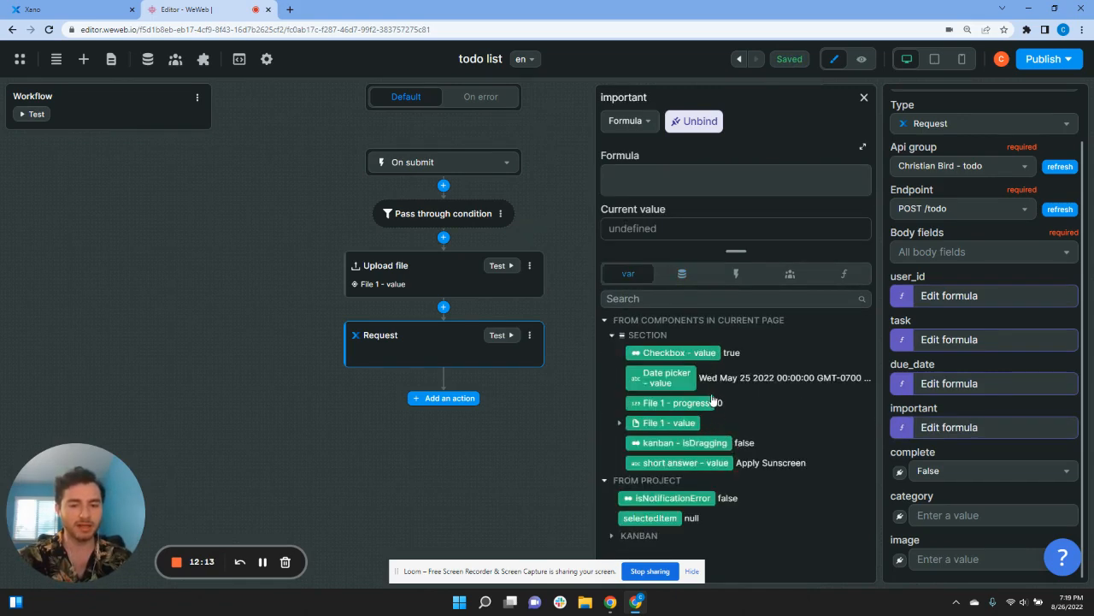
left_click(706, 353)
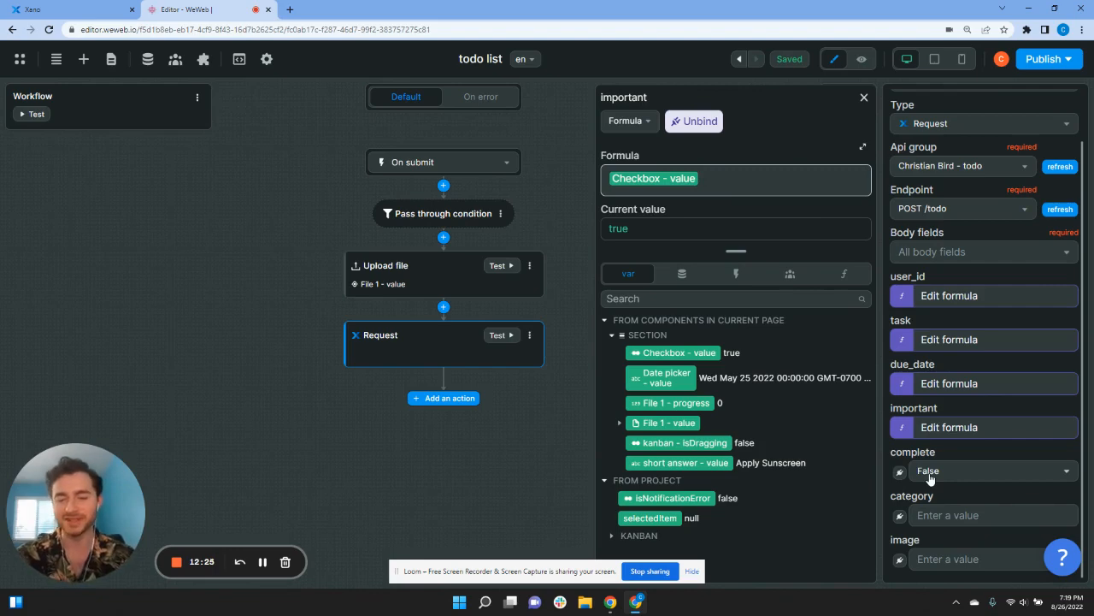
left_click(900, 518)
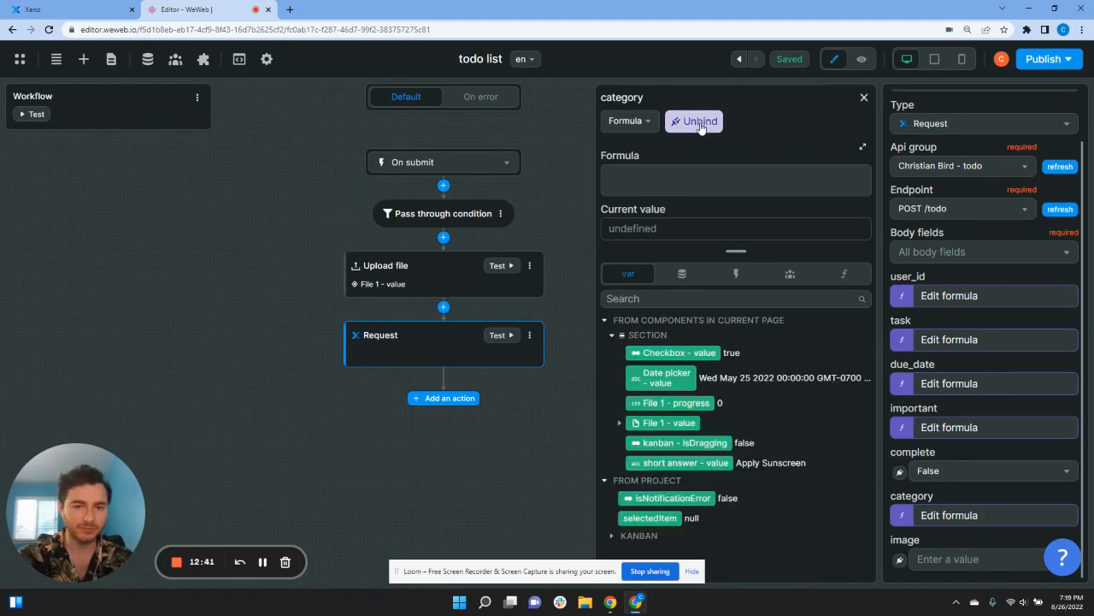
left_click(699, 122)
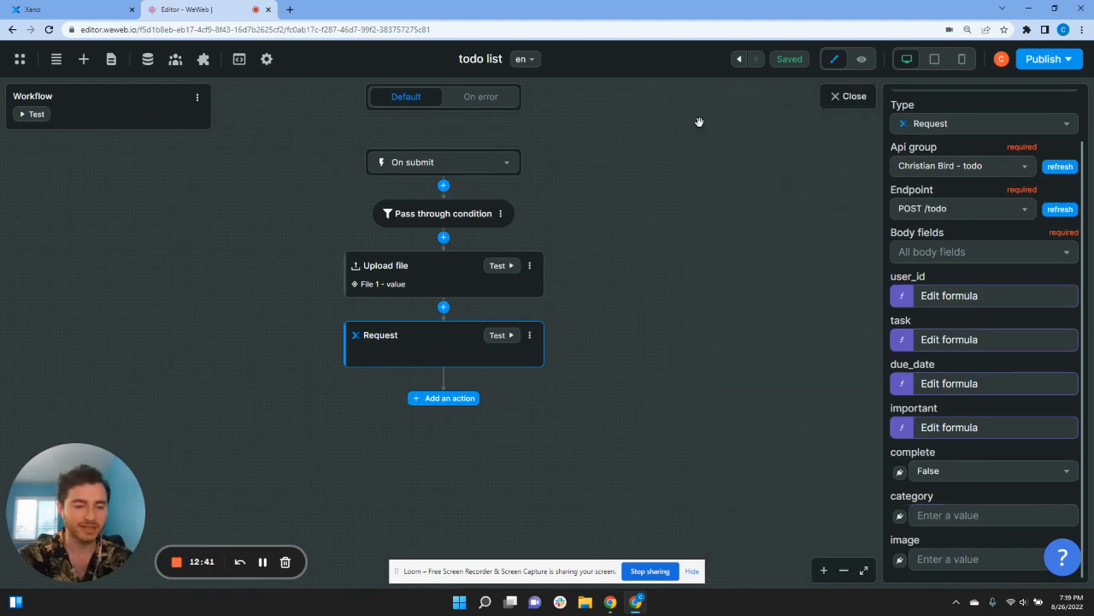
left_click(901, 561)
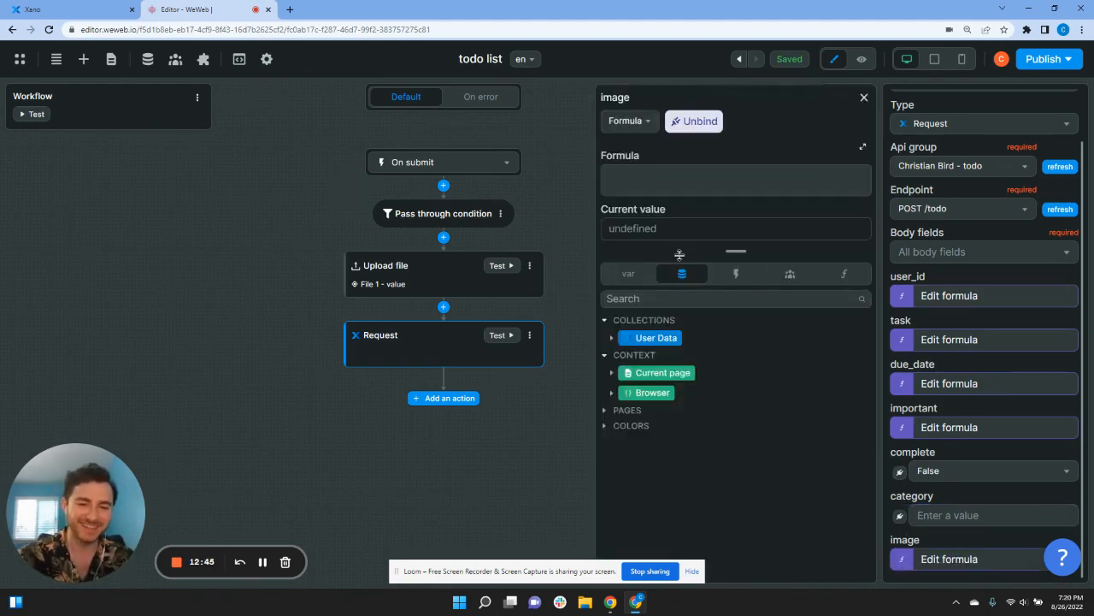
left_click(633, 275)
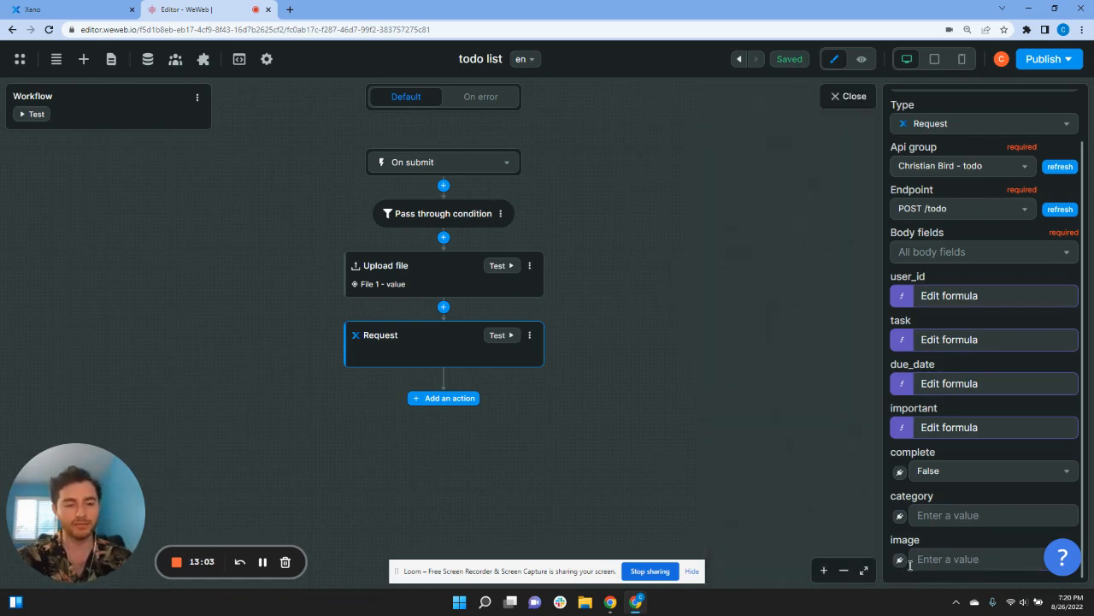
left_click(495, 266)
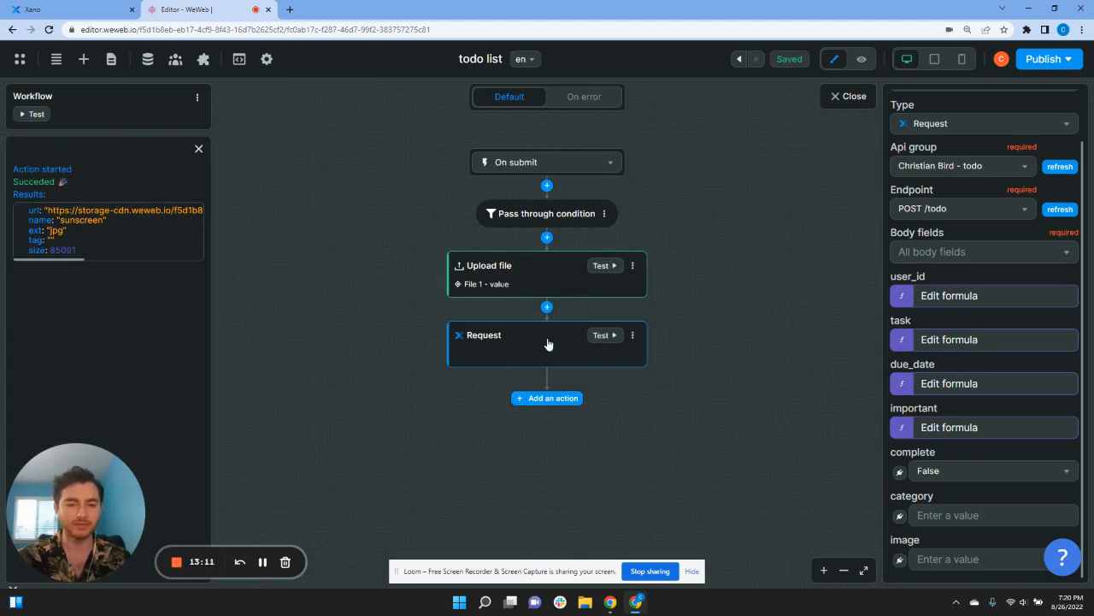
left_click(900, 559)
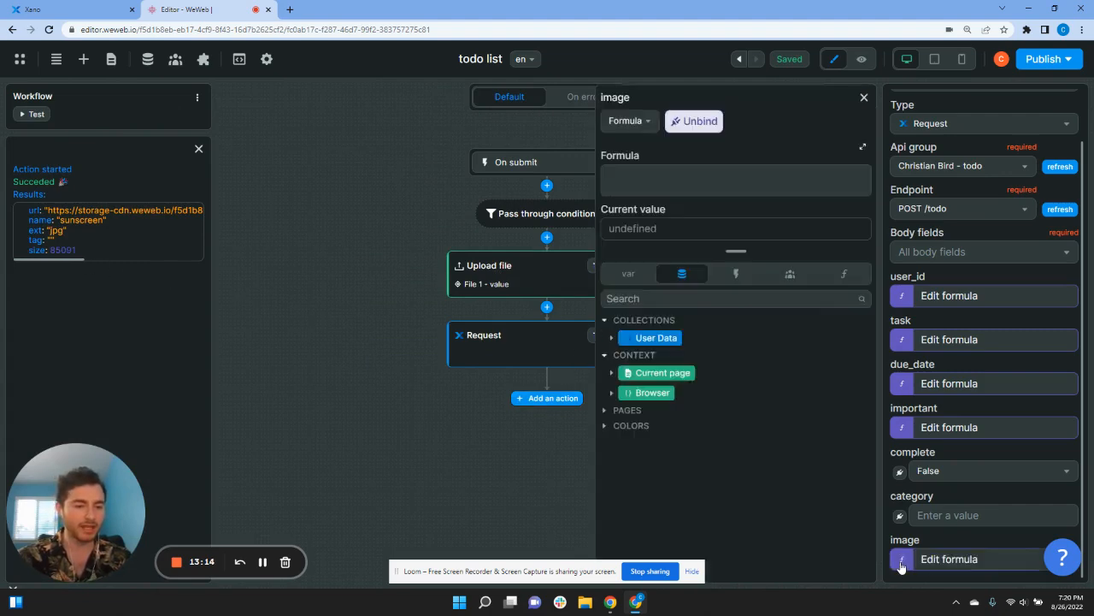
left_click(731, 281)
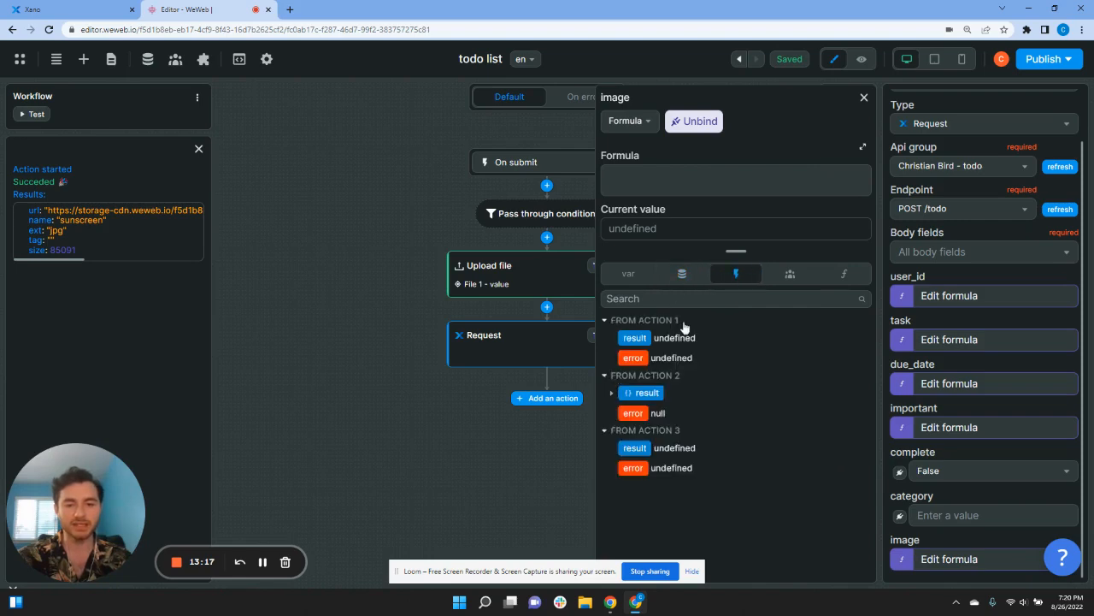
left_click(611, 393)
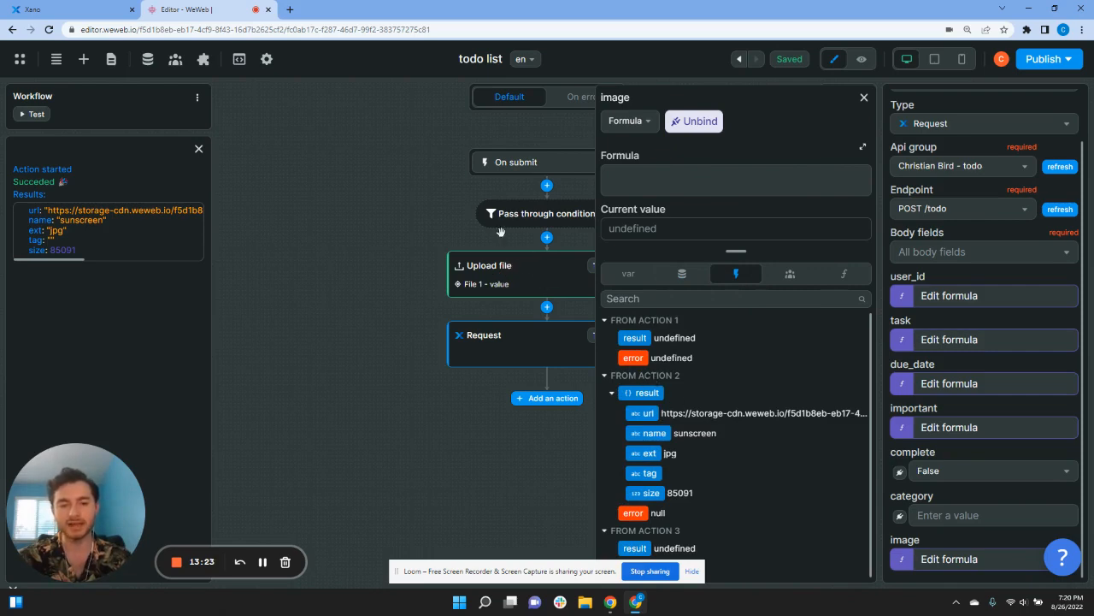
left_click(646, 416)
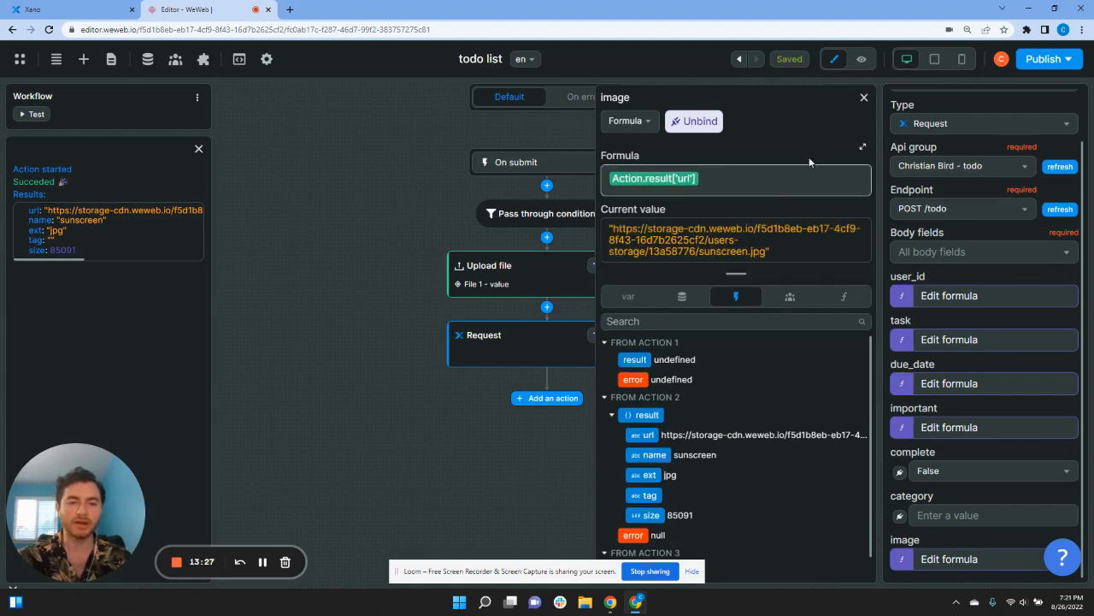
left_click(863, 96)
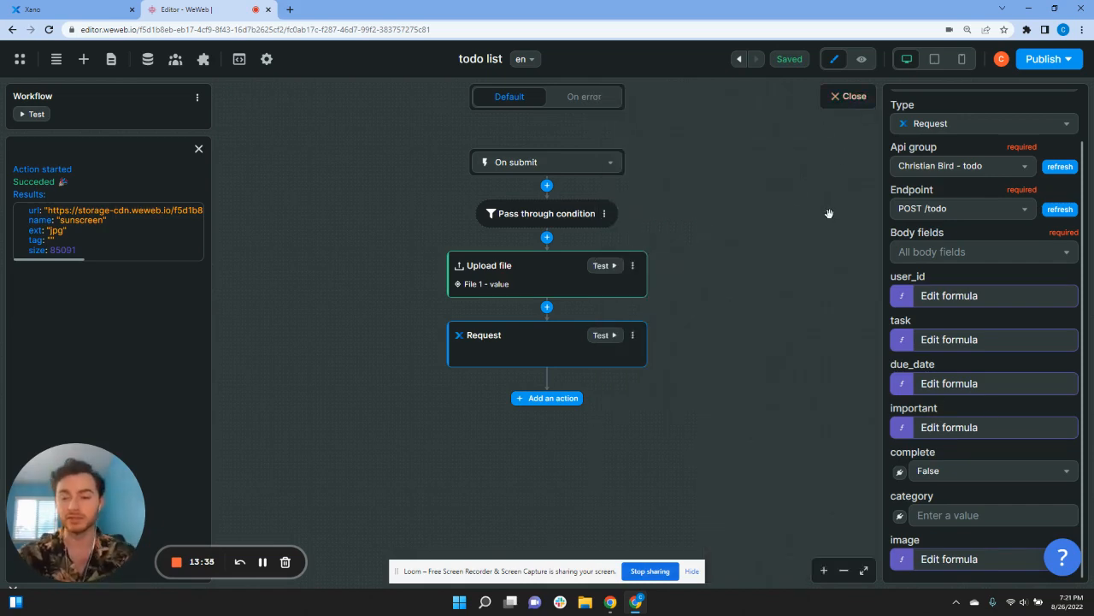
left_click(795, 296)
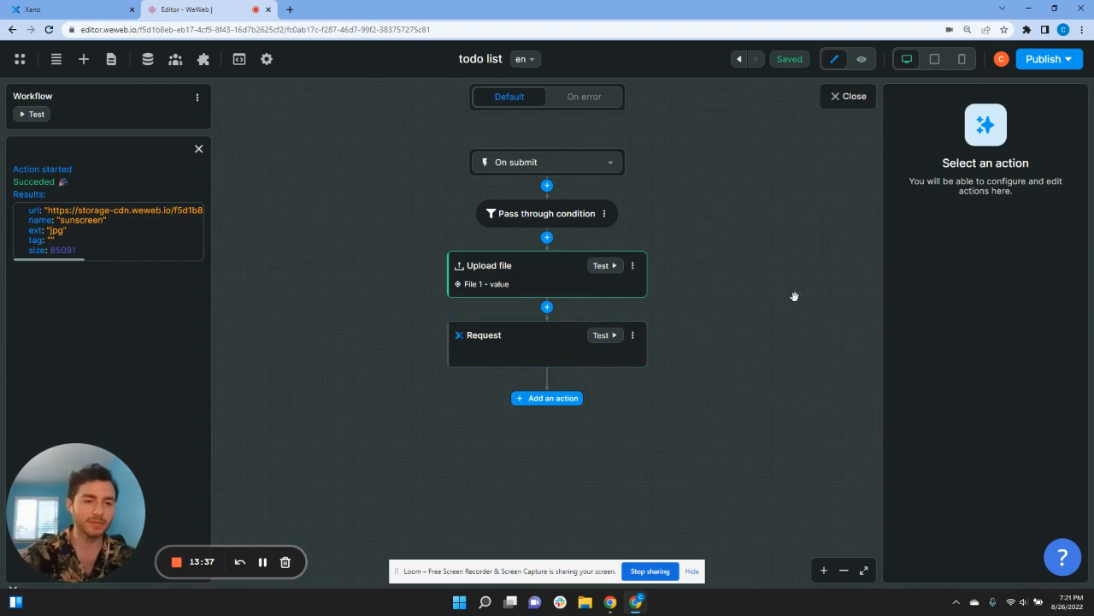
left_click(540, 357)
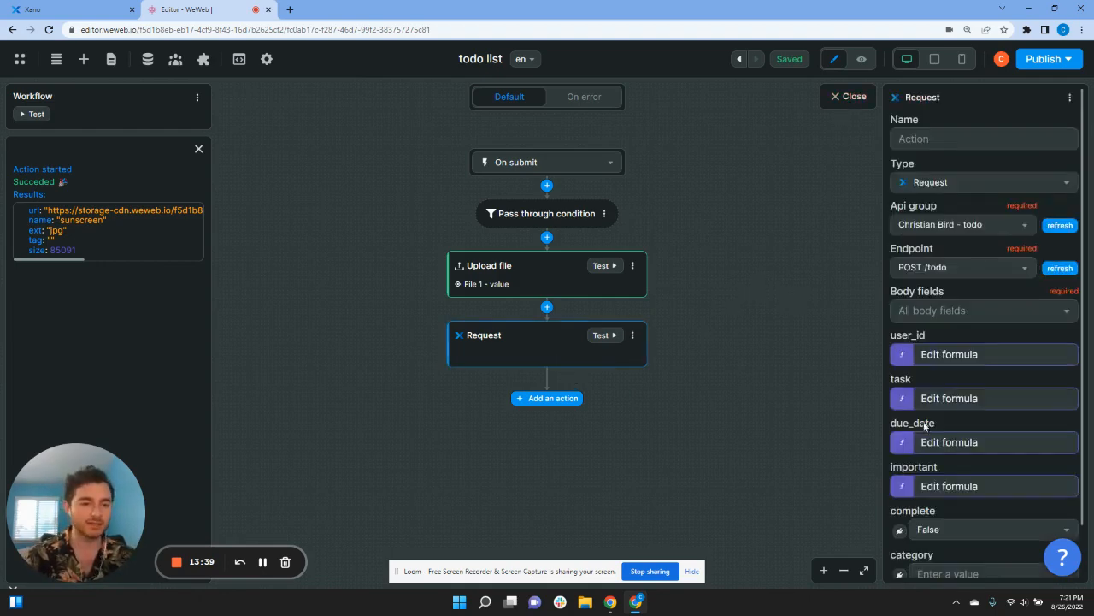
scroll(976, 488, "down", 1)
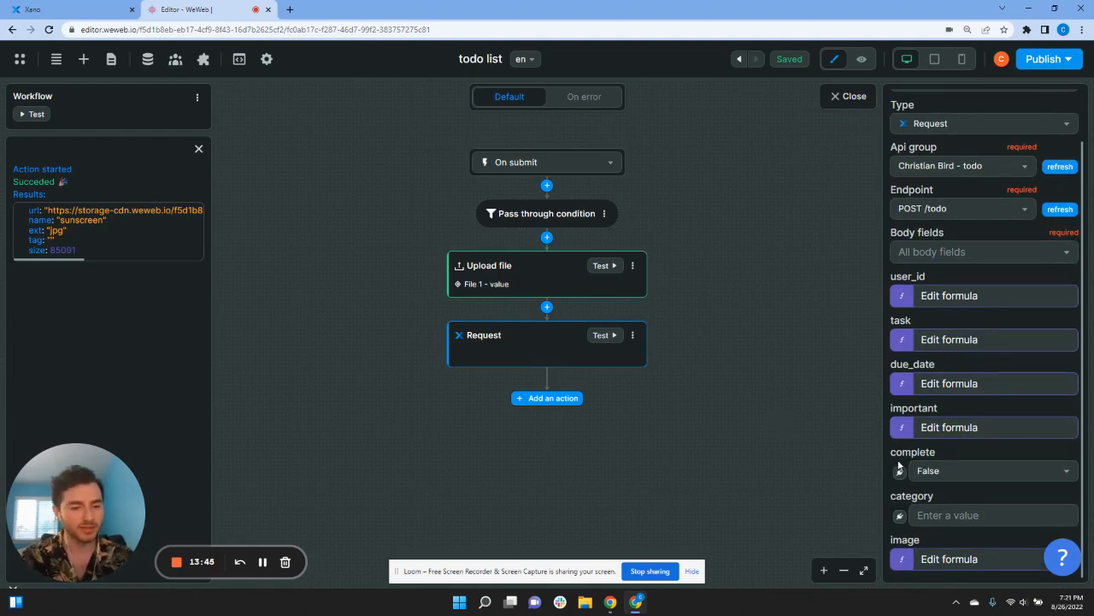
left_click(900, 431)
left_click(903, 386)
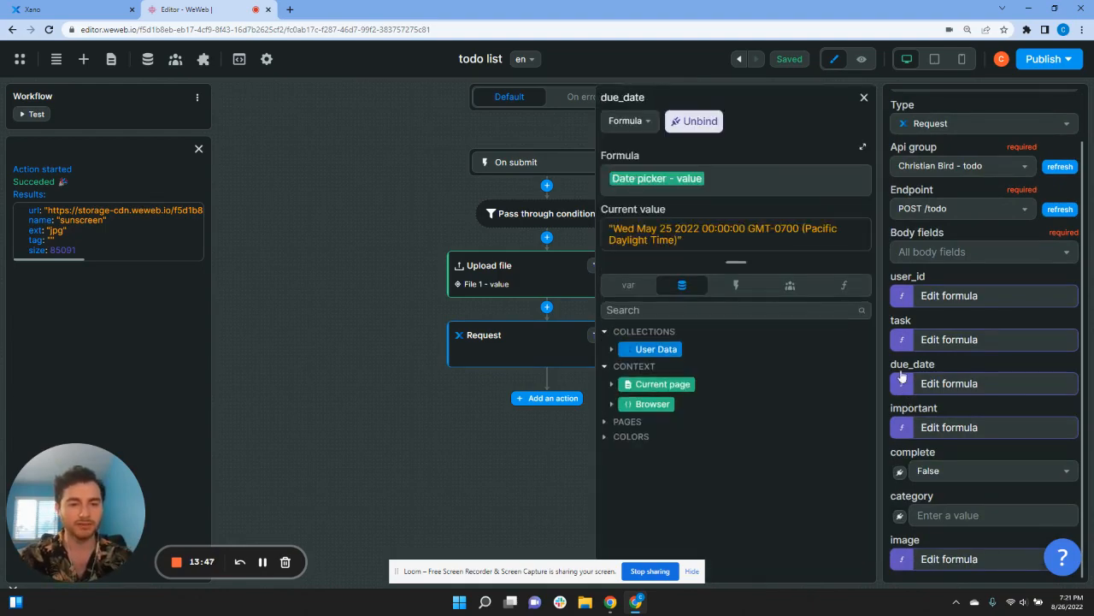
left_click(902, 342)
left_click(903, 300)
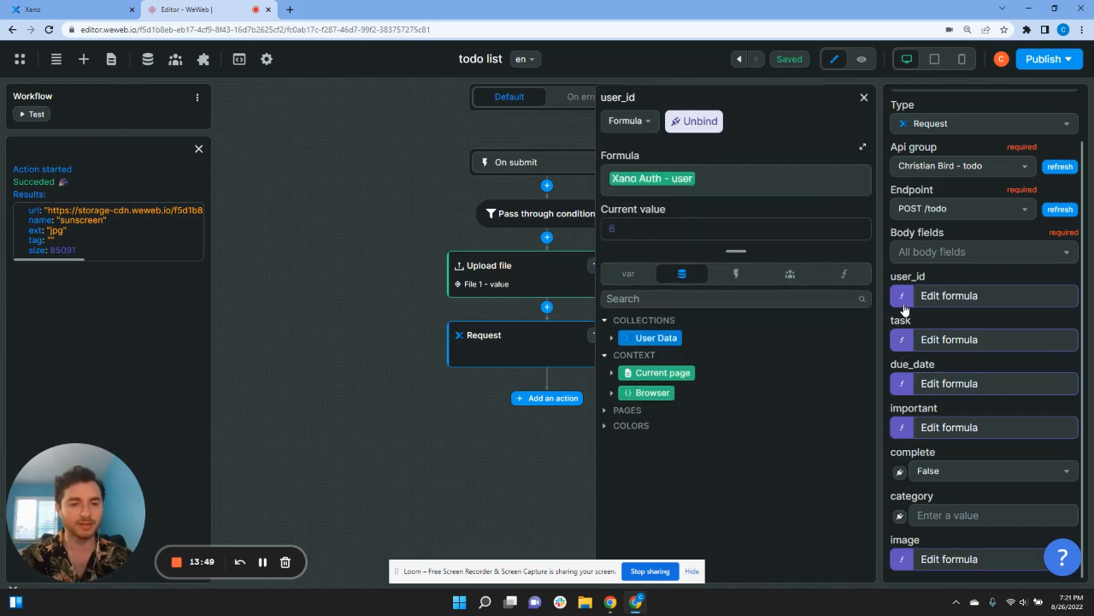
left_click(863, 99)
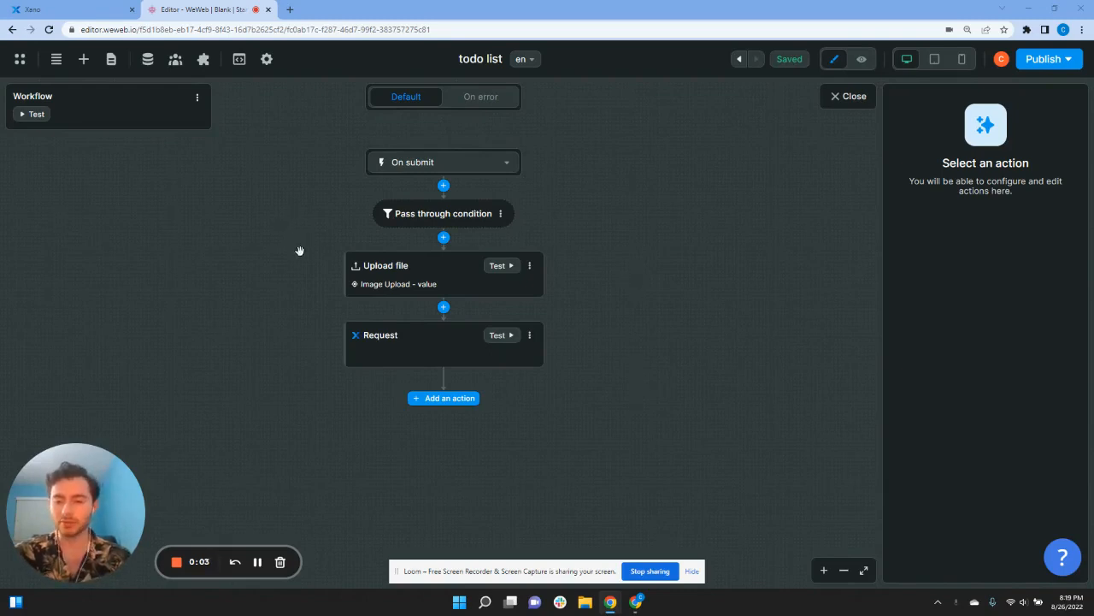
Step: Rename the form workflow to 'Submit New Card'
left_click(196, 99)
left_click(234, 118)
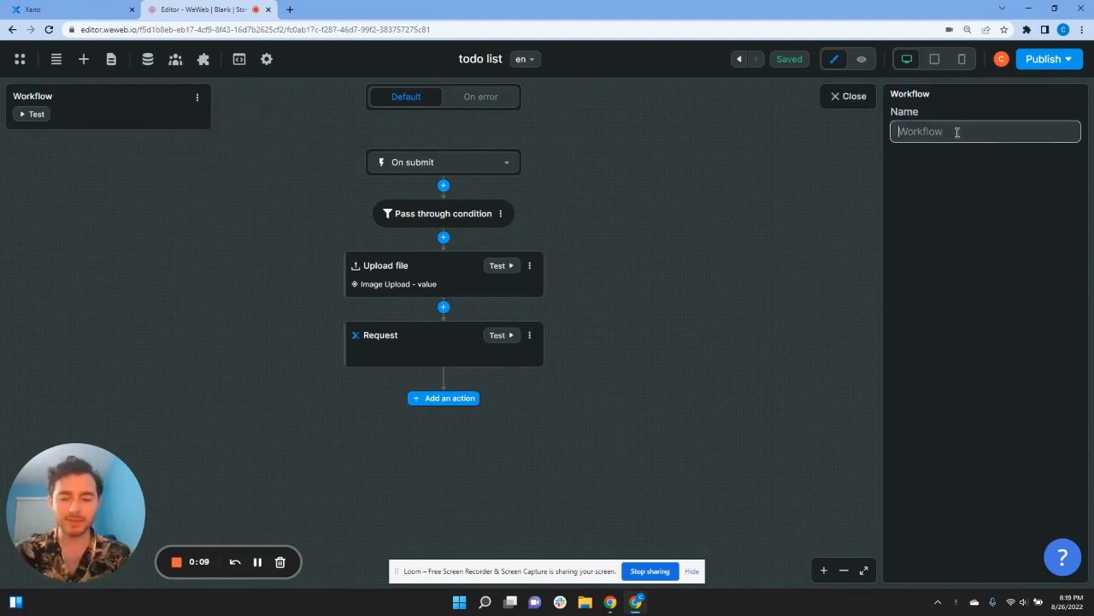
type("Submit")
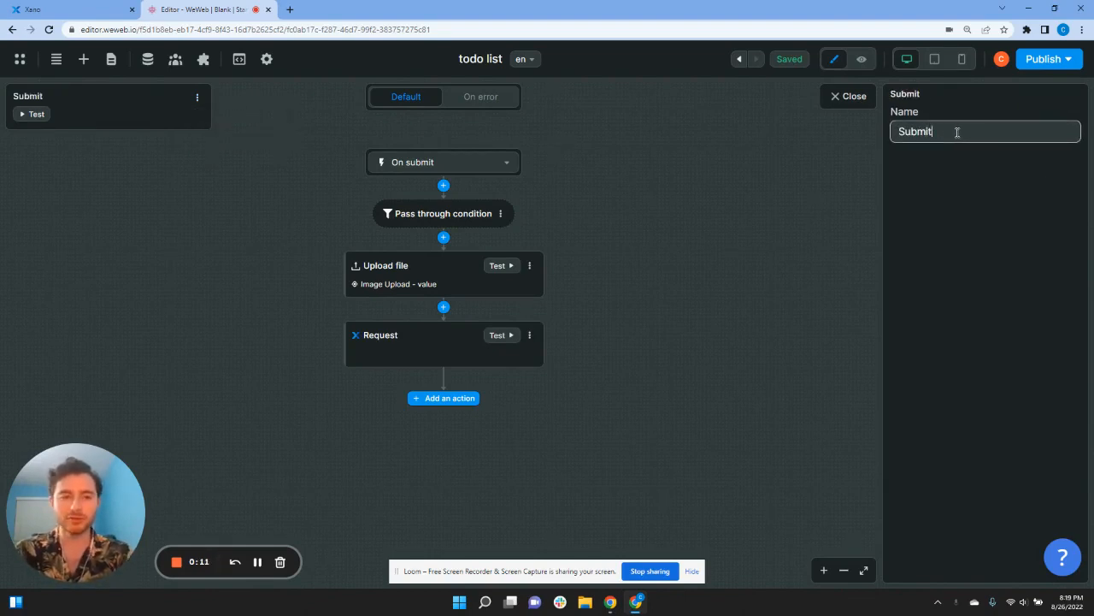
type(" New C")
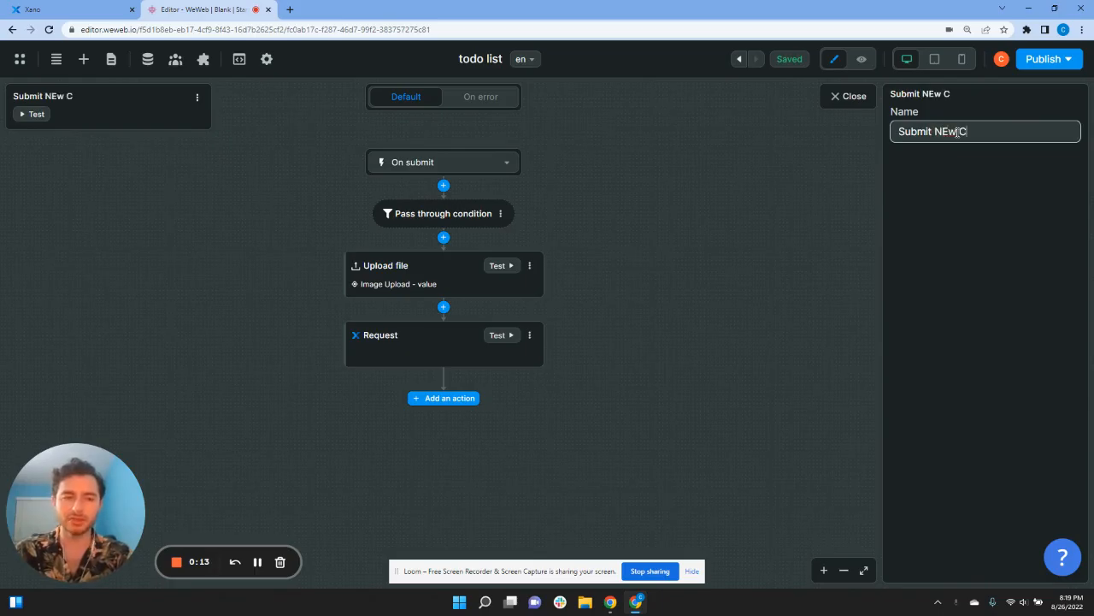
key("BackSpace")
key("BackSpace")
key("BackSpace")
key("BackSpace")
key("BackSpace")
type("e")
type(" New Card")
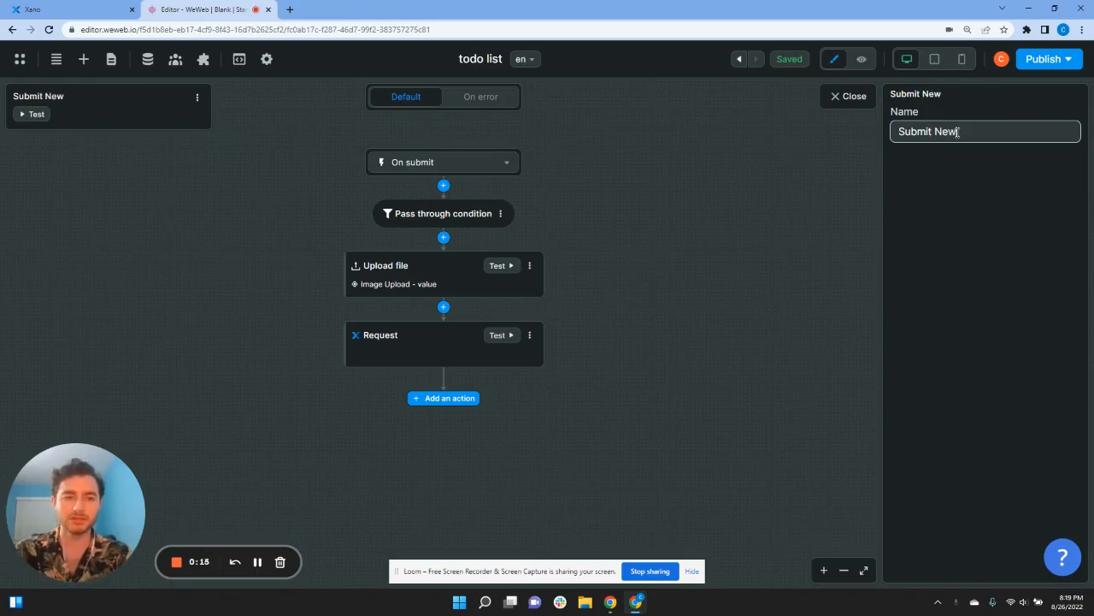
left_click(725, 270)
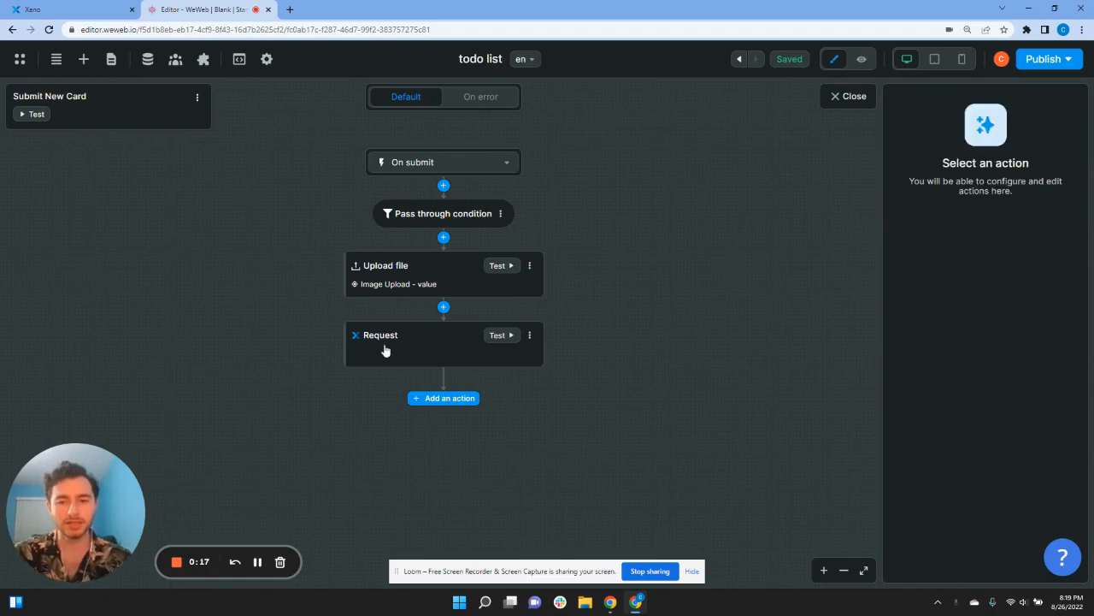
Step: Name the POST /todo Request action 'Submit New Card'
left_click(384, 344)
left_click(980, 135)
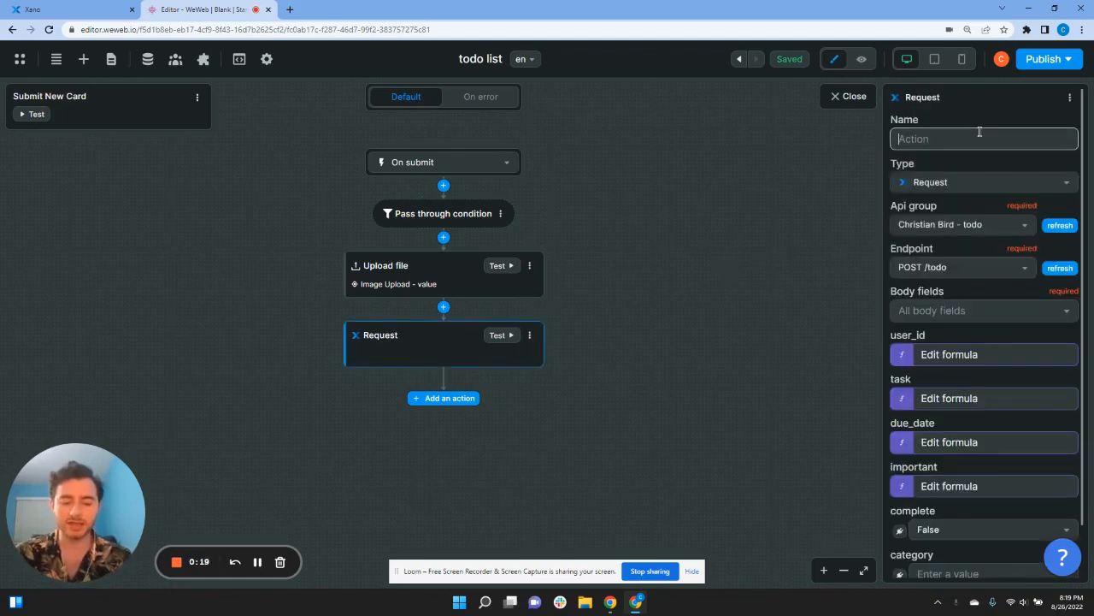
type("Submit")
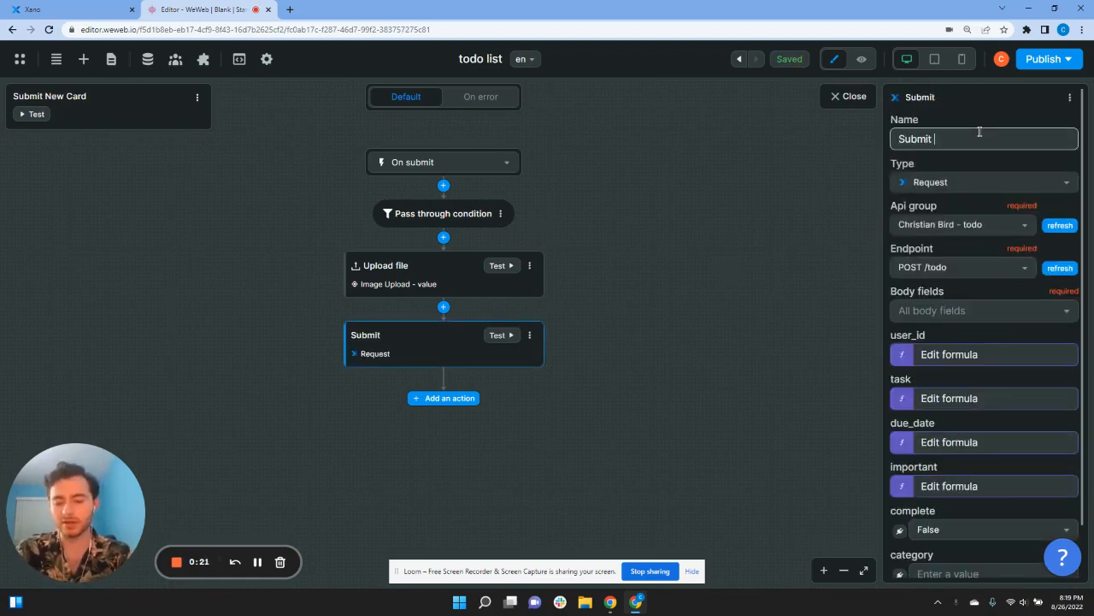
type(" New Card")
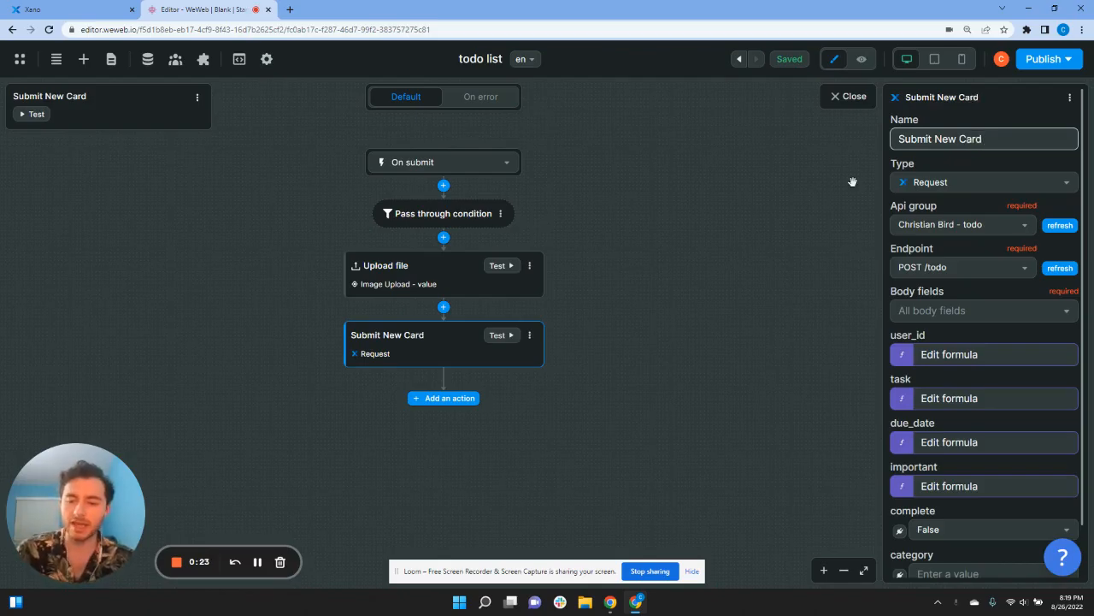
left_click(770, 219)
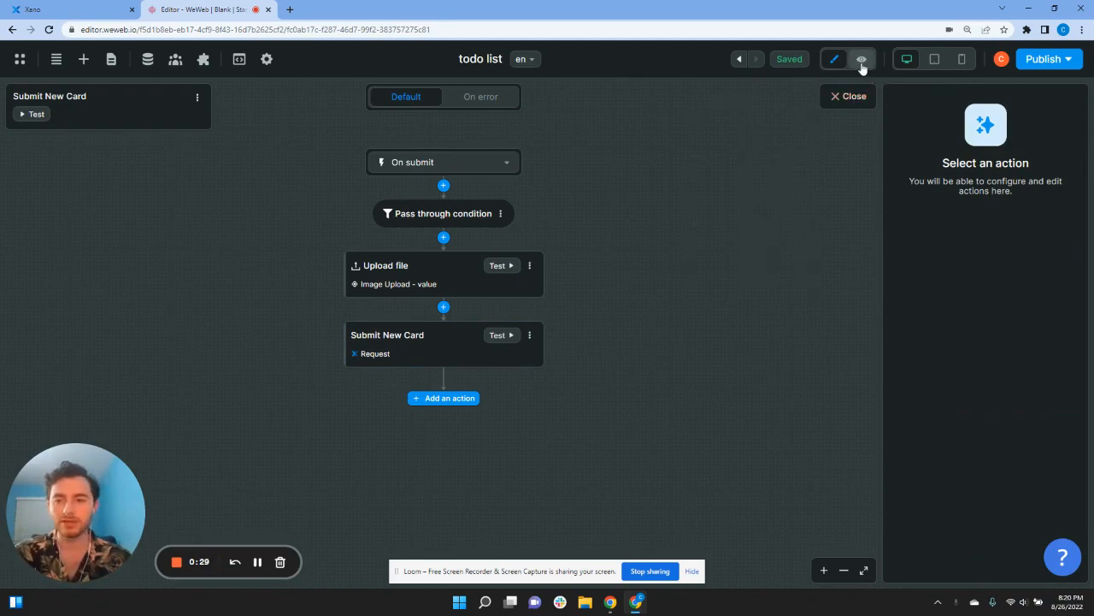
Step: In the Navigator, rename Short Answer to 'Task' and Checkbox to 'Important'
left_click(848, 96)
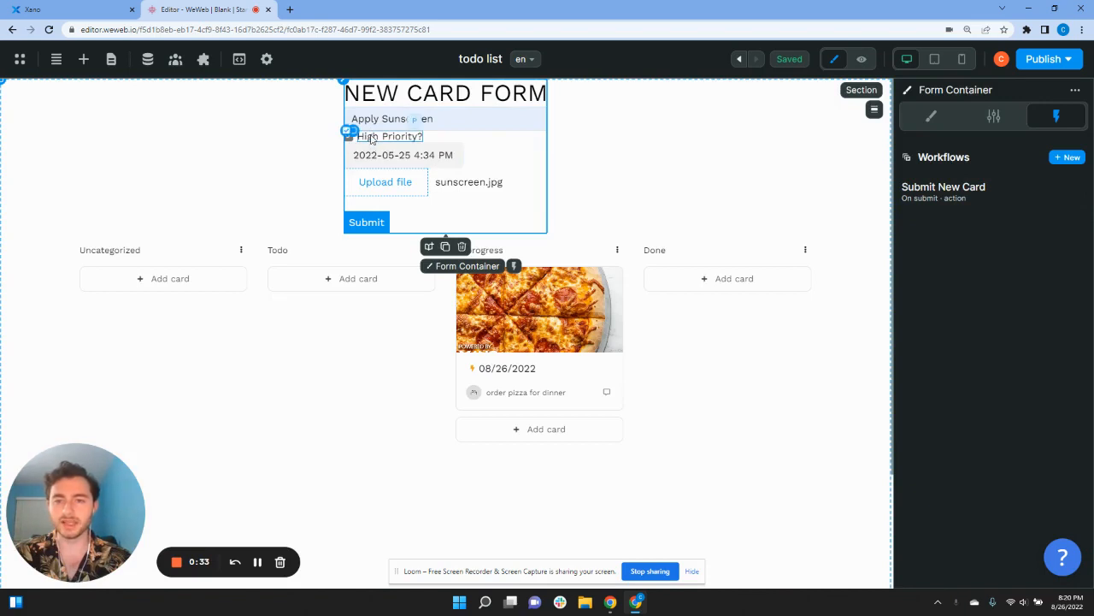
left_click(56, 59)
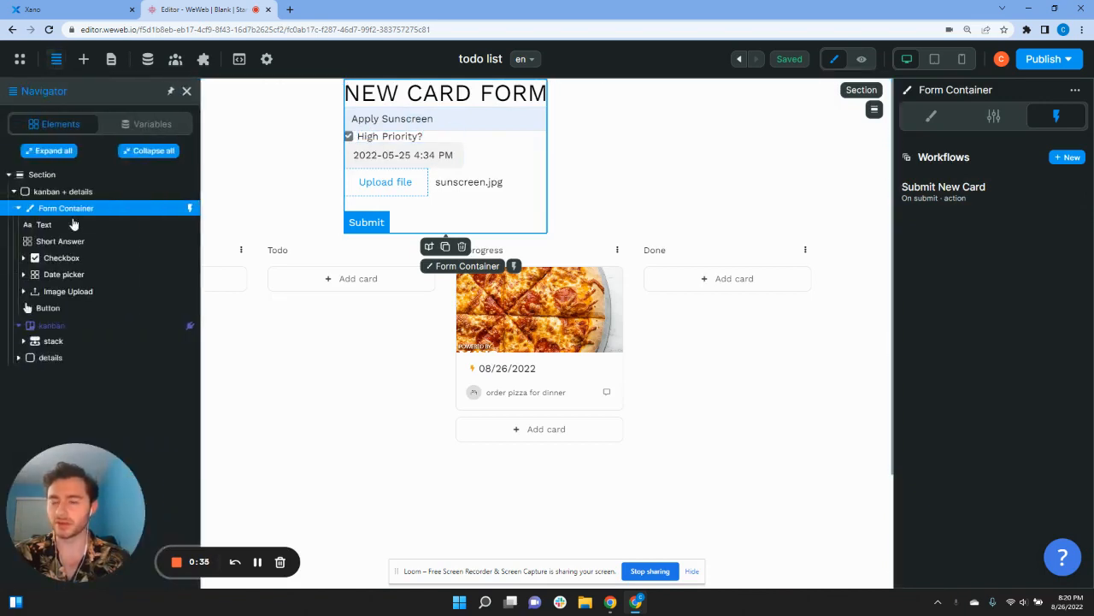
left_click(18, 208)
left_click(17, 208)
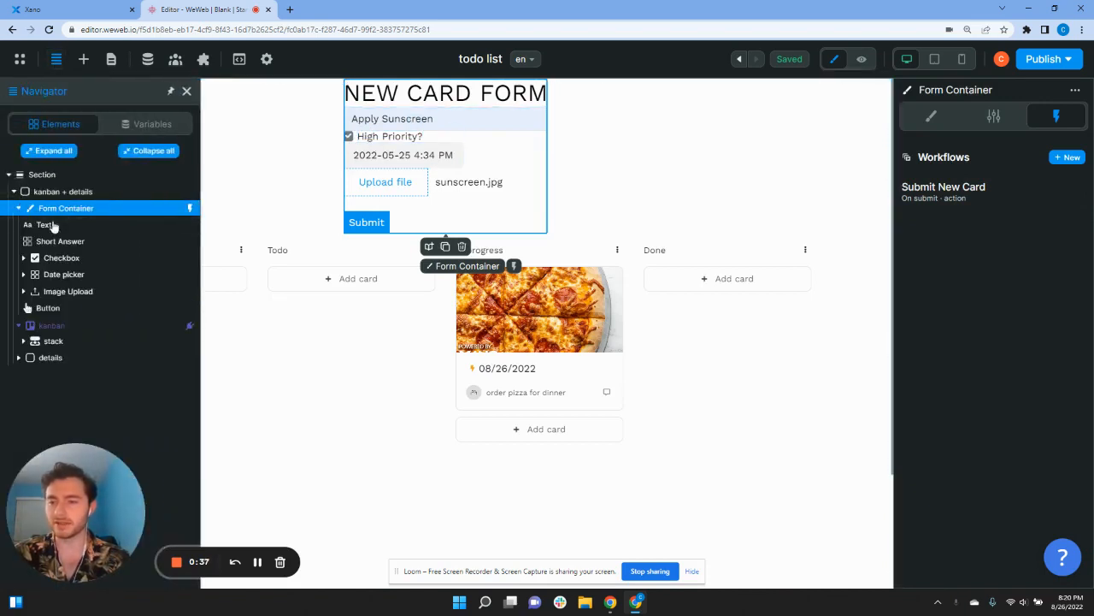
double_click(59, 241)
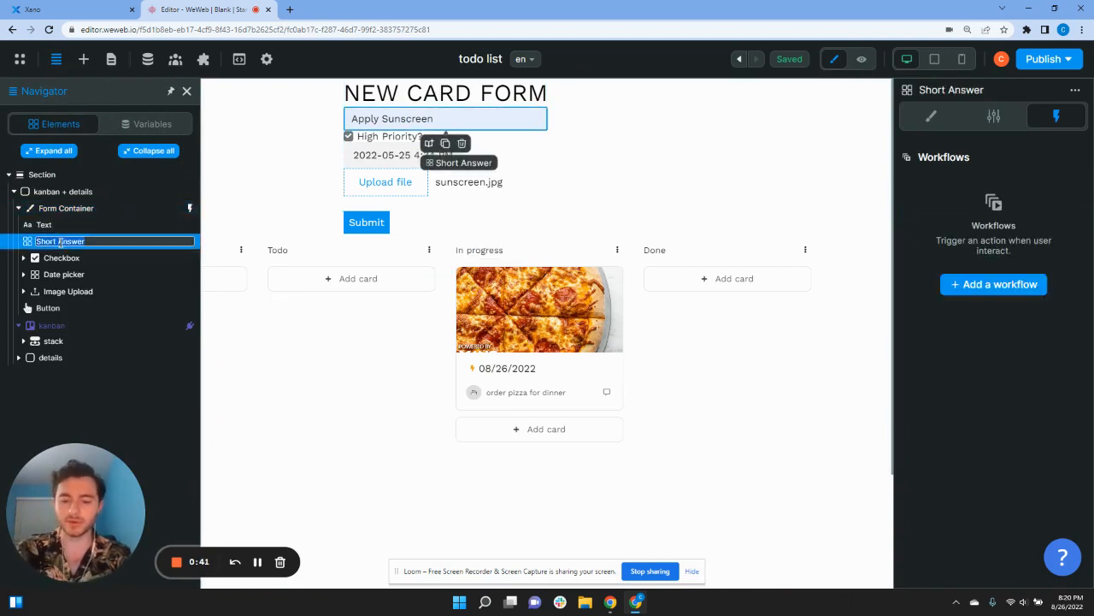
type("Task")
double_click(66, 257)
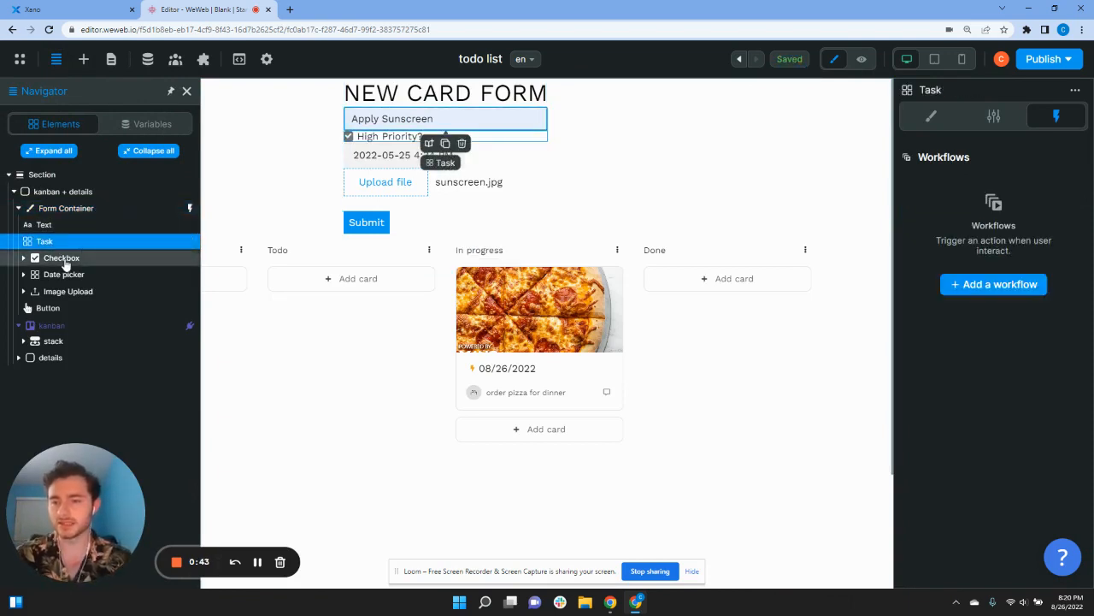
type("Important")
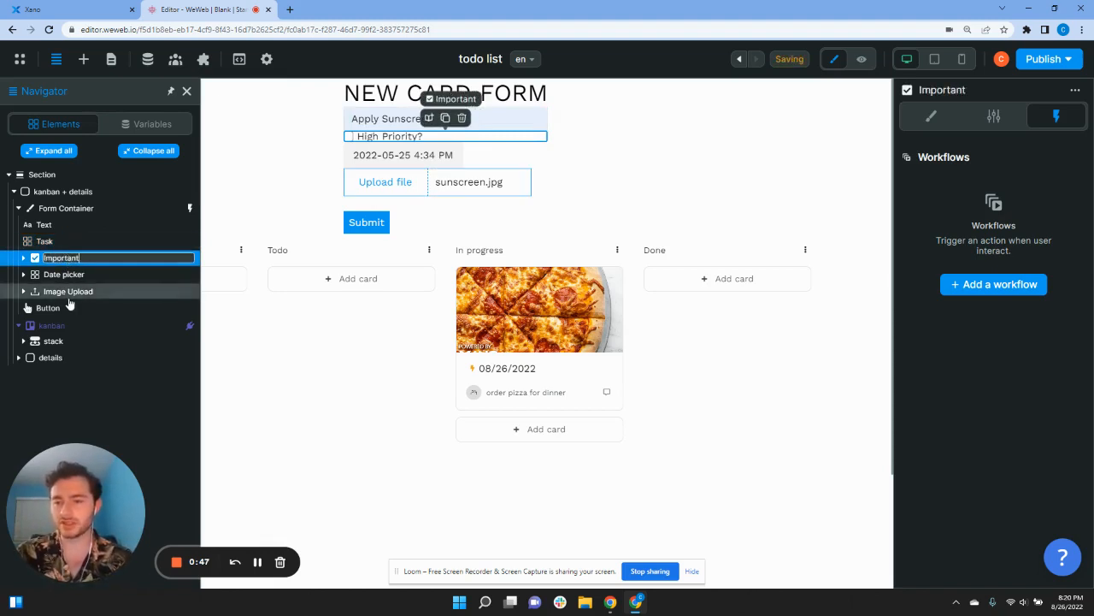
Step: Rename the file upload element to 'Image Upload'
left_click(68, 296)
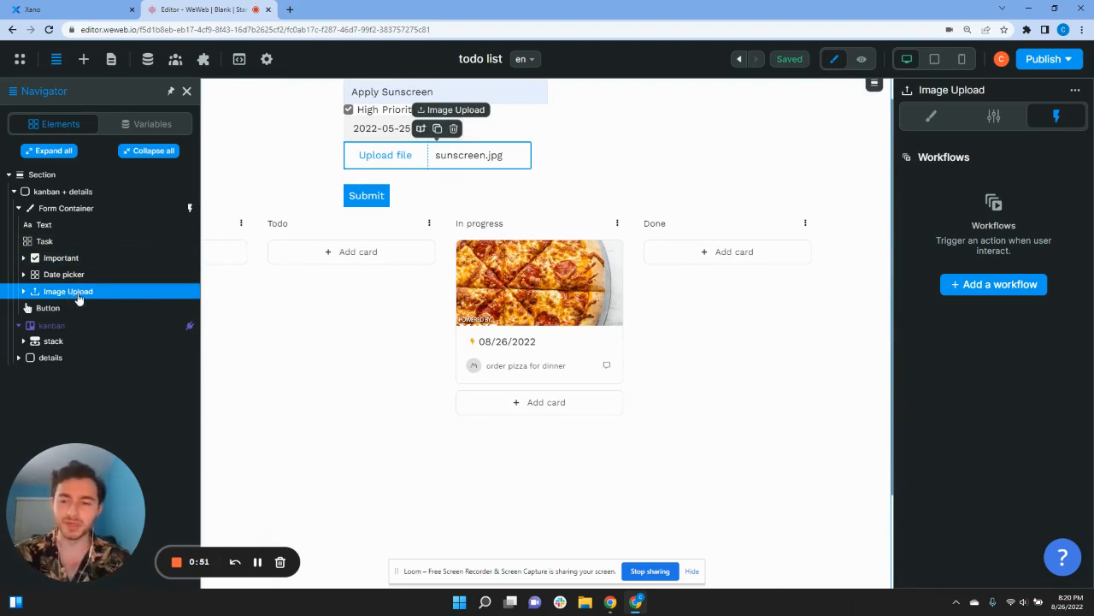
double_click(66, 292)
type("Input File")
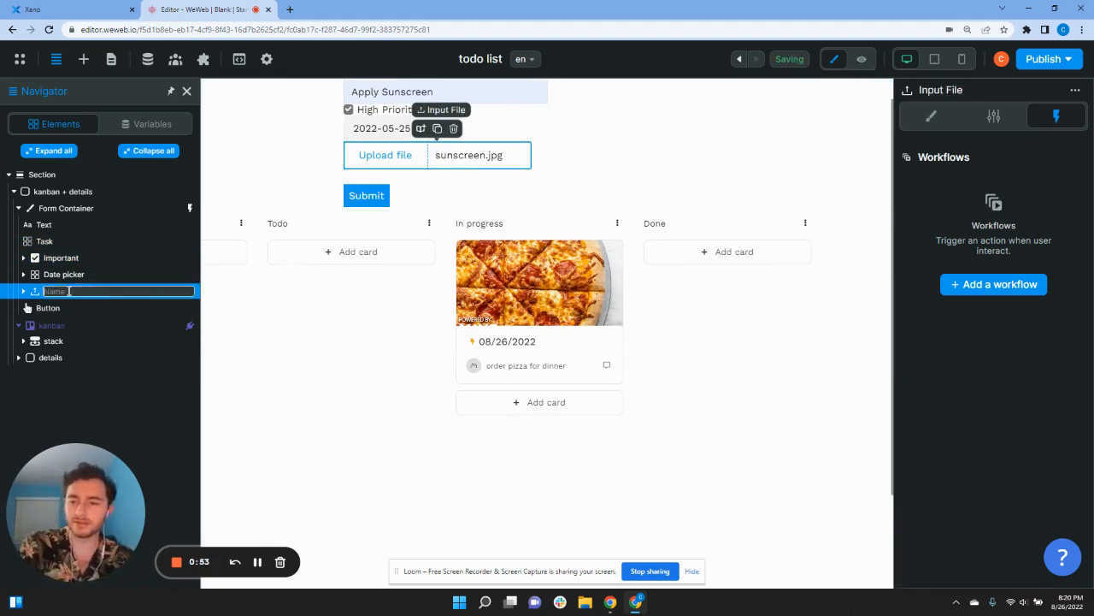
key("Return")
double_click(89, 292)
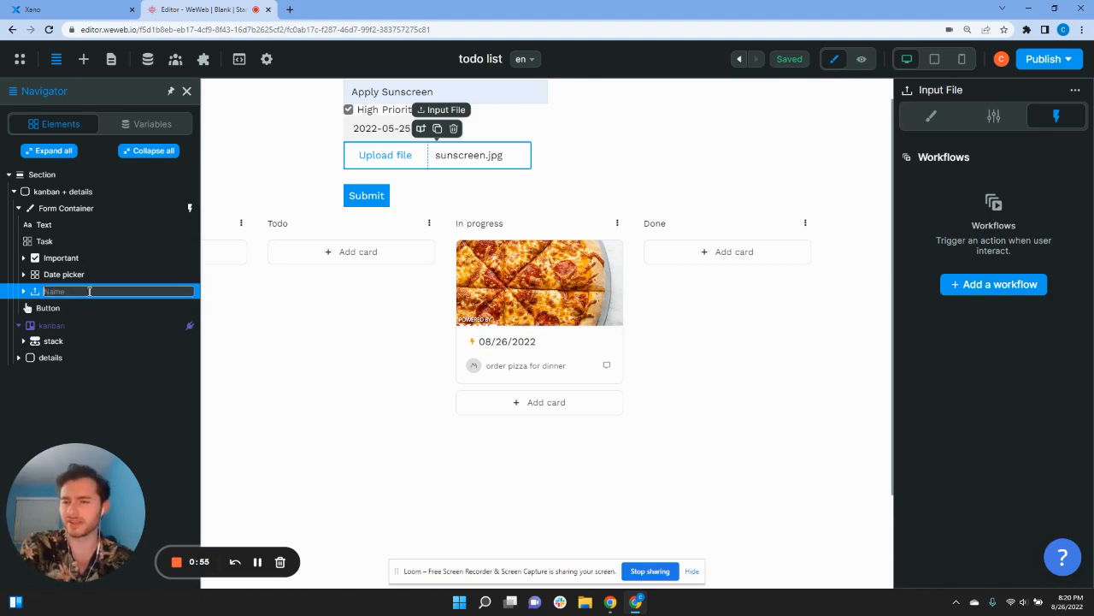
key("BackSpace")
type("Imag")
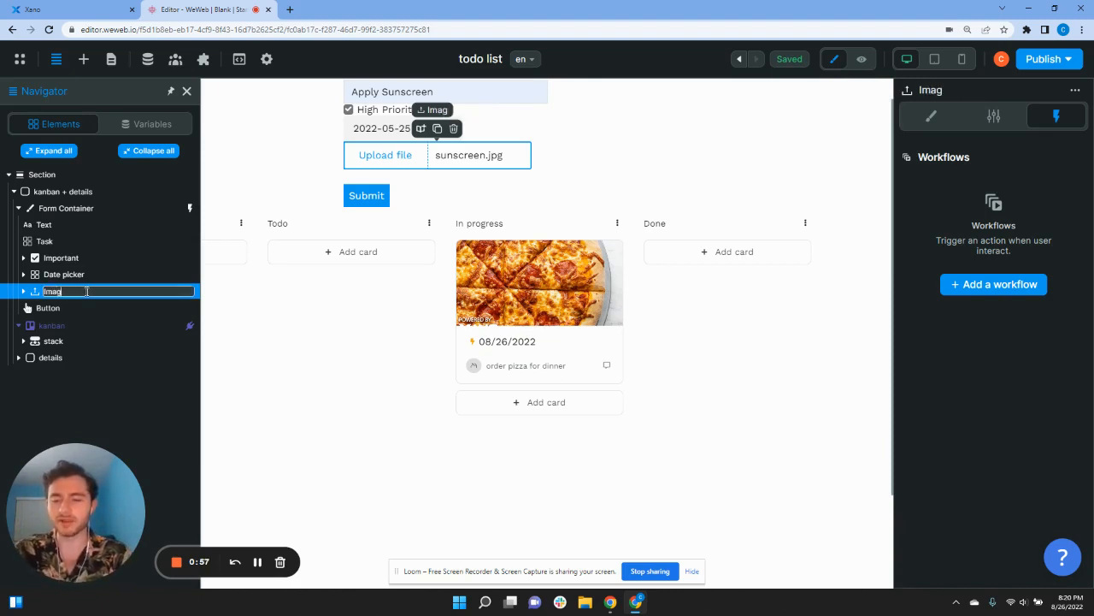
type("e Uplo")
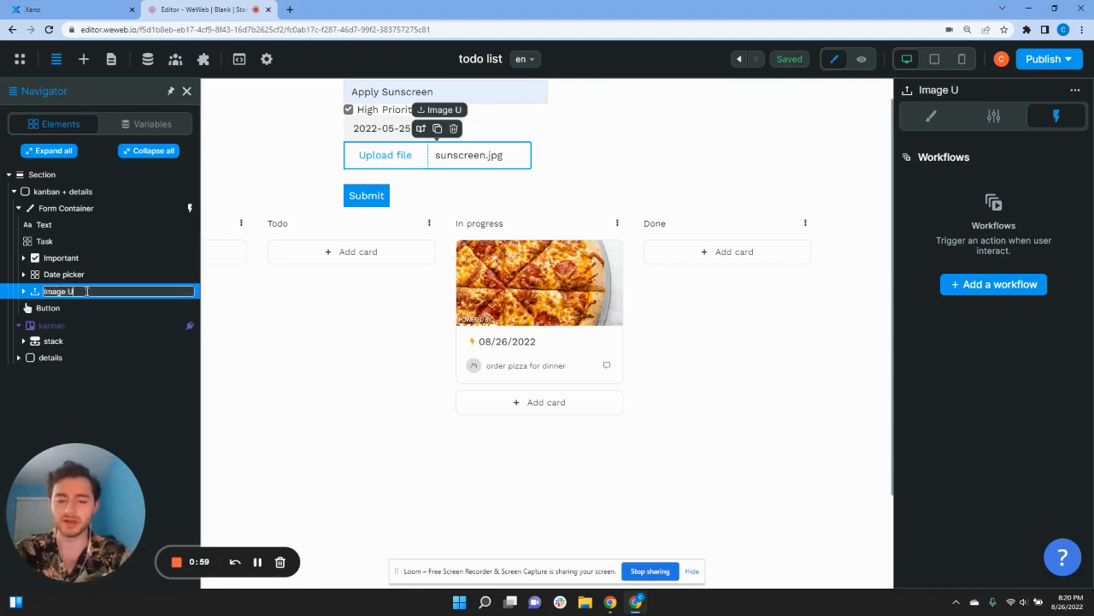
key("BackSpace")
key("BackSpace")
type("oad")
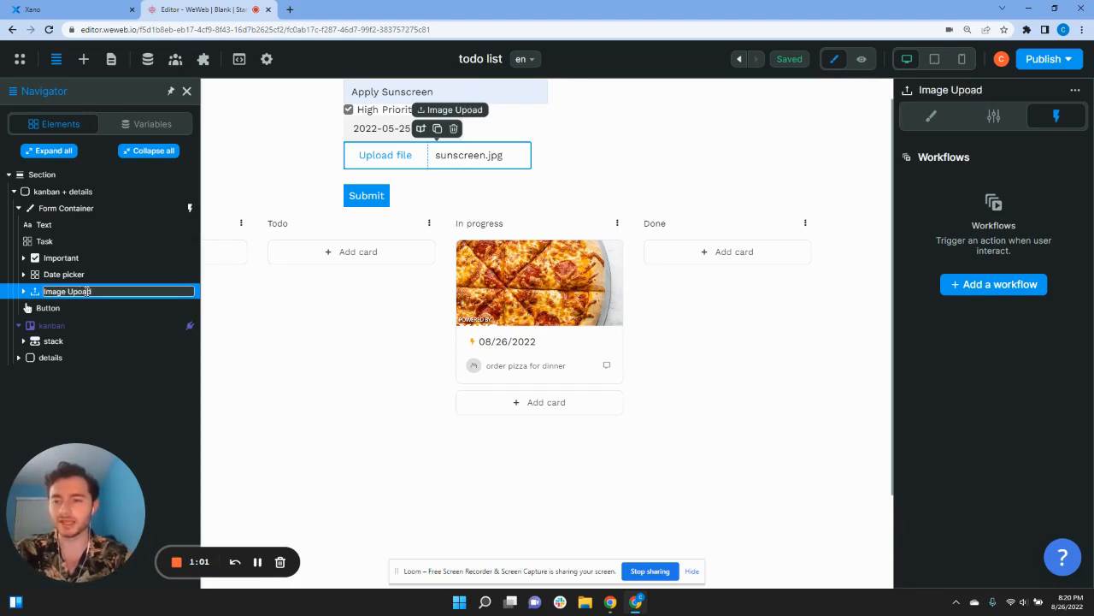
key("BackSpace")
key("BackSpace")
key("BackSpace")
type("load")
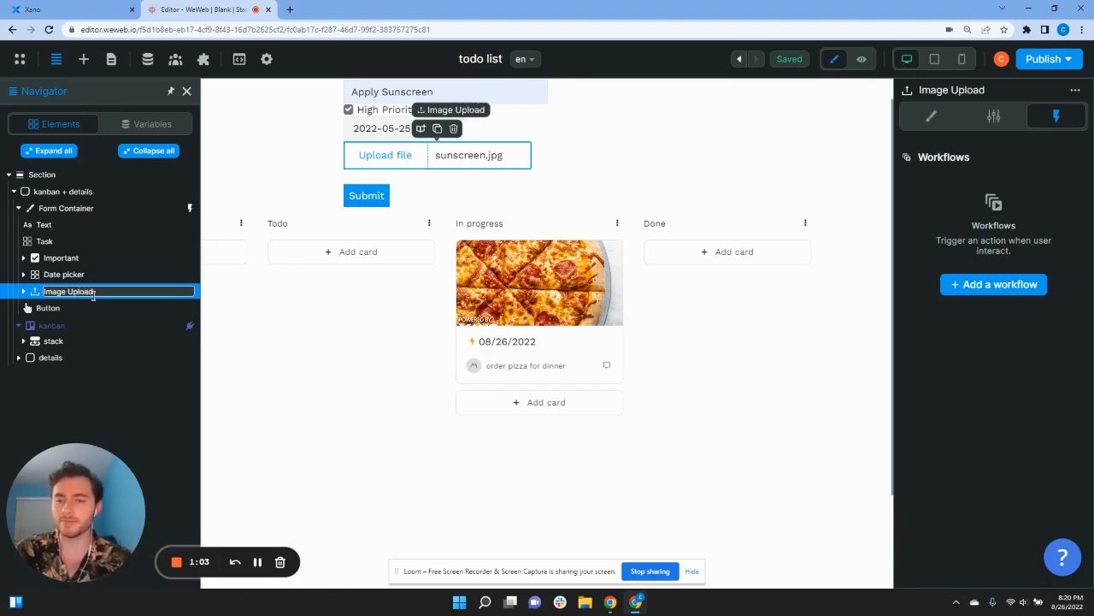
left_click(227, 147)
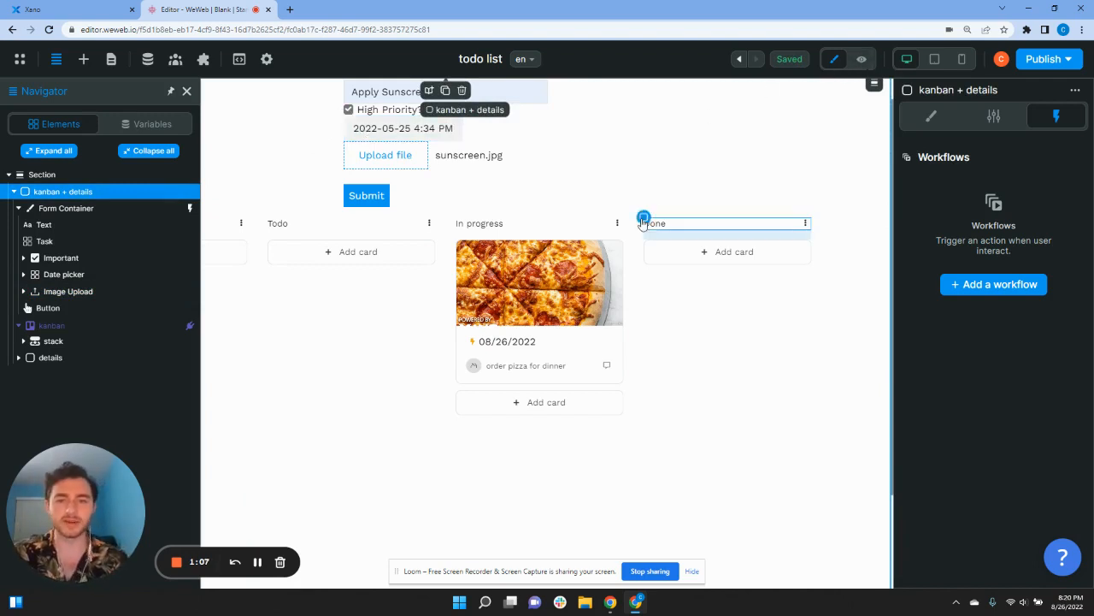
Step: Select the new card form container and reopen its Submit New Card workflow
scroll(598, 218, "up", 1)
left_click(342, 86)
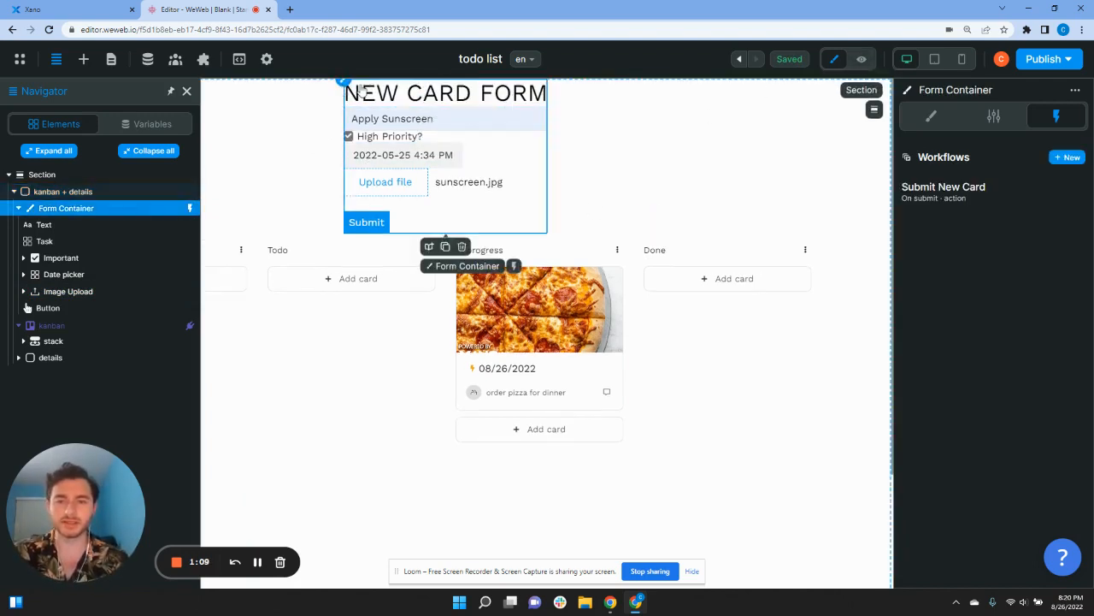
left_click(906, 185)
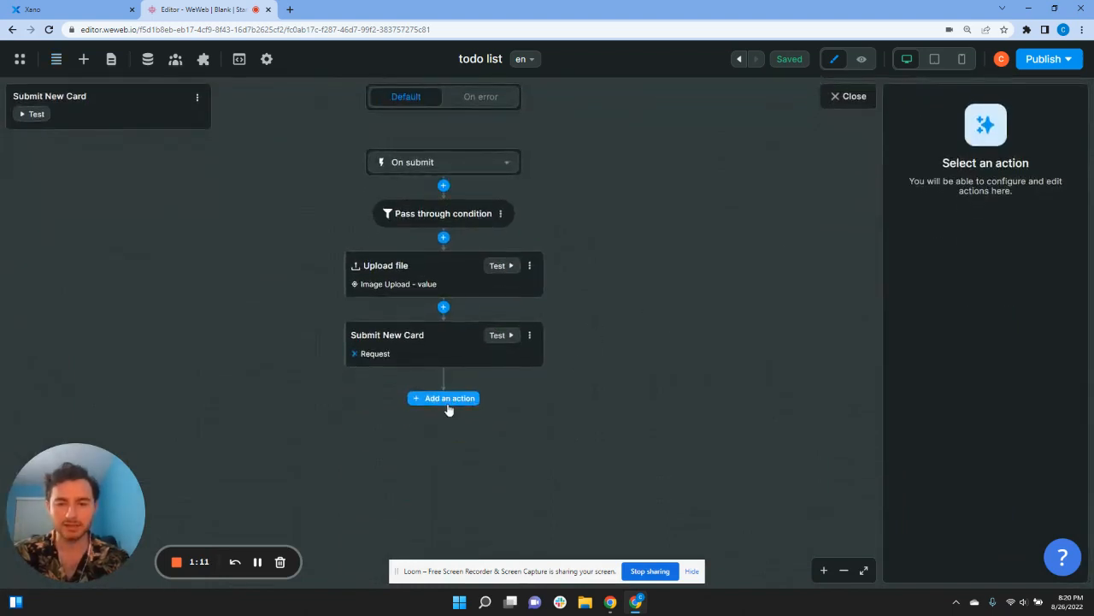
Step: Add four Reset variables value actions to the end of the workflow
left_click(453, 402)
type("res")
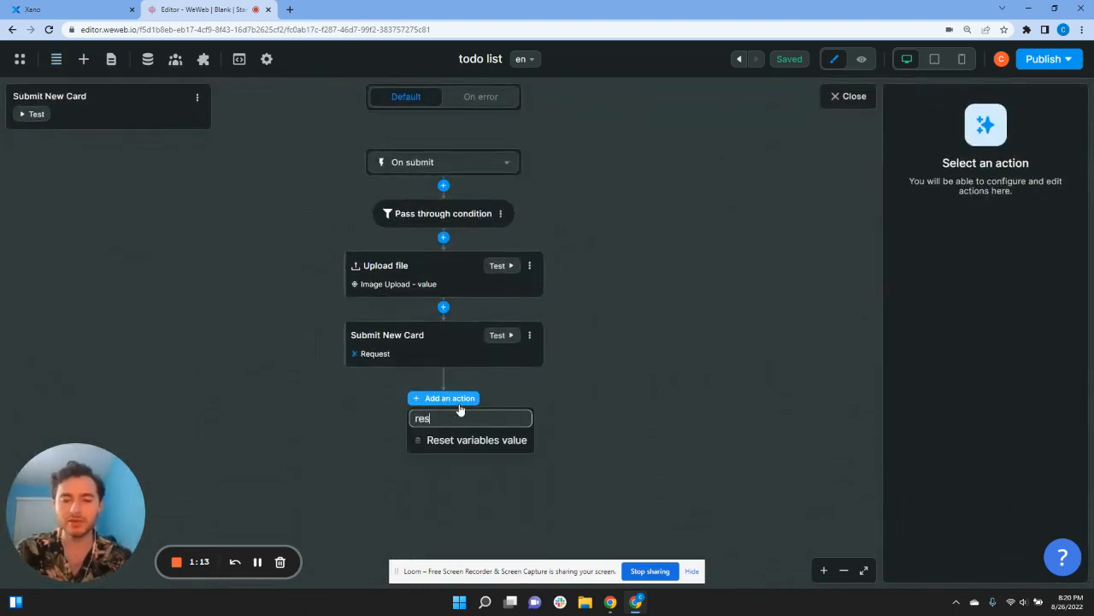
left_click(464, 440)
left_click(448, 401)
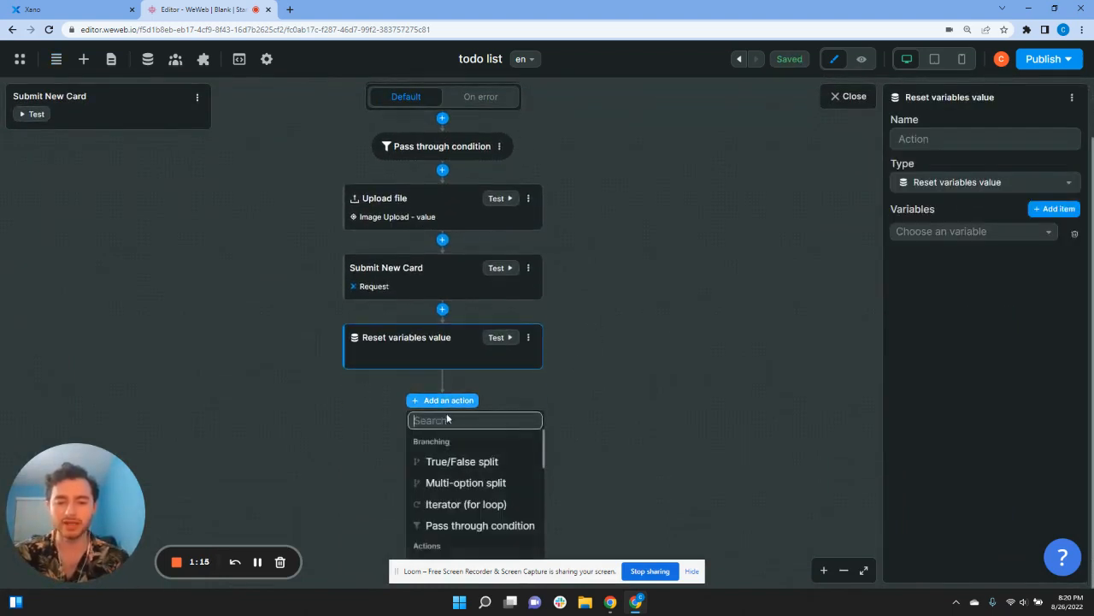
type("res")
left_click(464, 443)
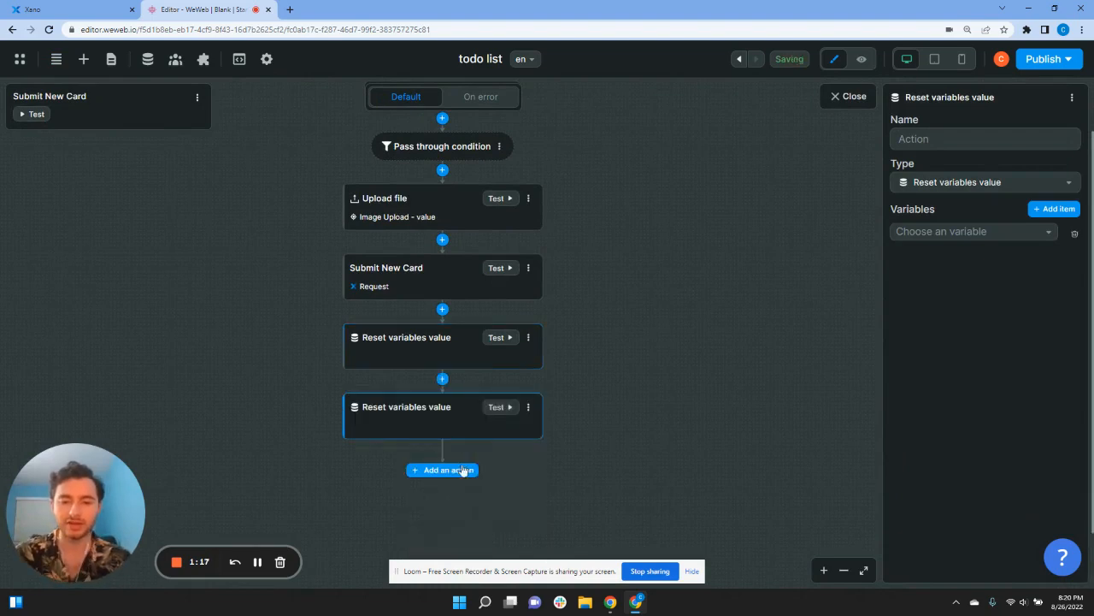
left_click(461, 469)
type("res")
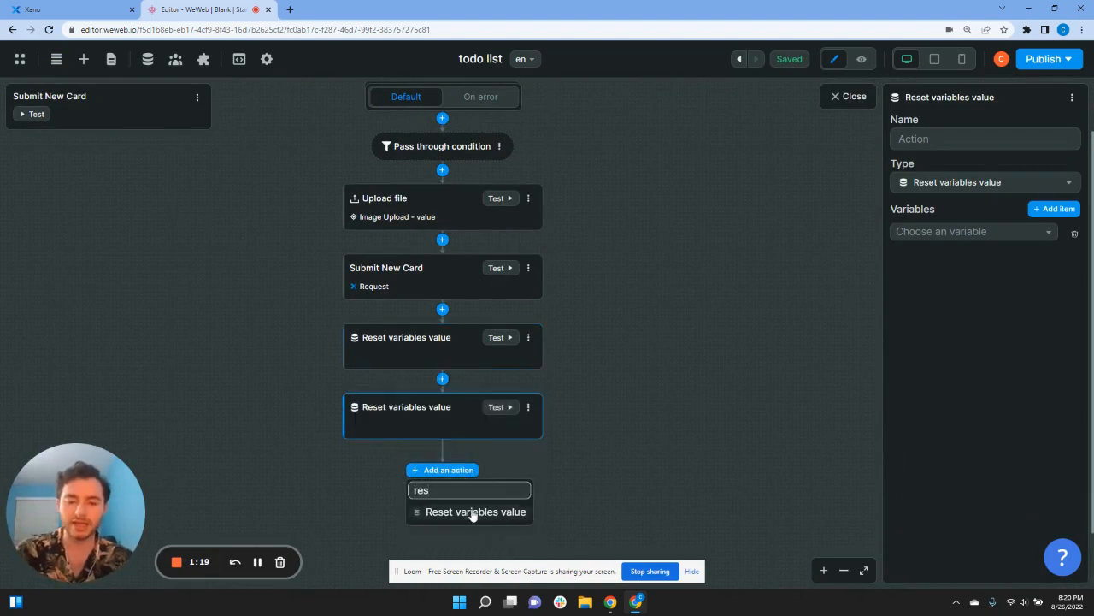
left_click(462, 512)
left_click(445, 400)
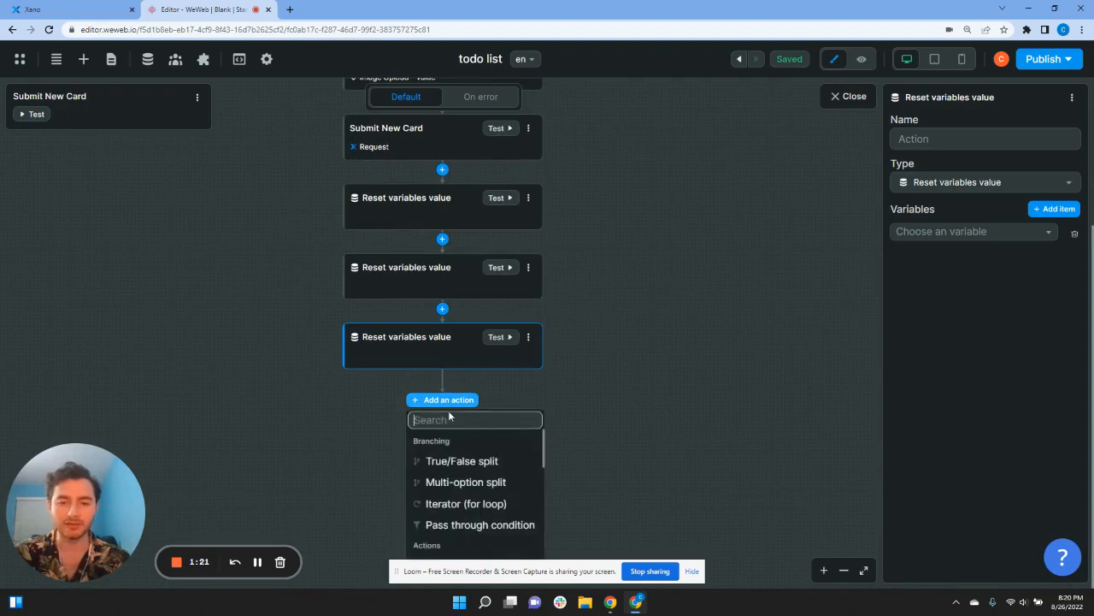
type("res")
left_click(459, 442)
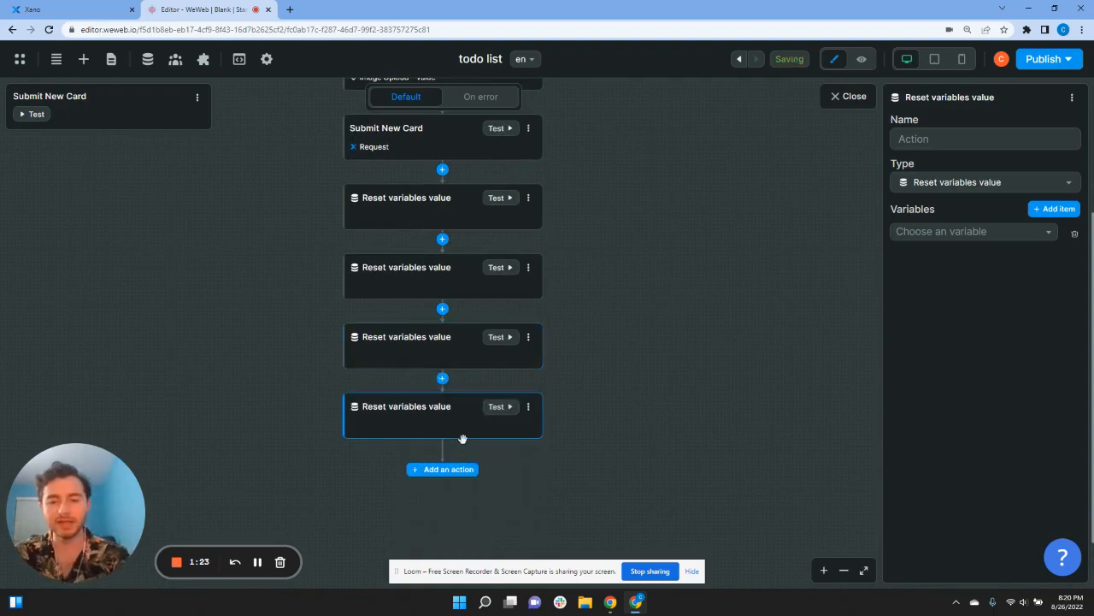
scroll(430, 344, "up", 2)
Step: Set the four resets to Task, Image Upload, Date picker and Important values
left_click(929, 234)
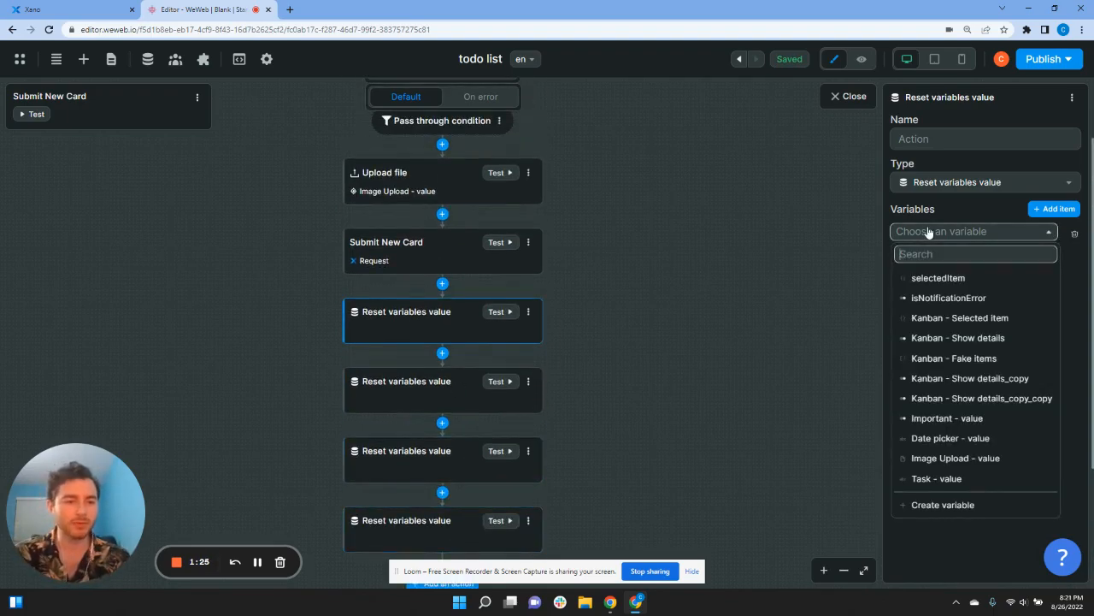
left_click(939, 478)
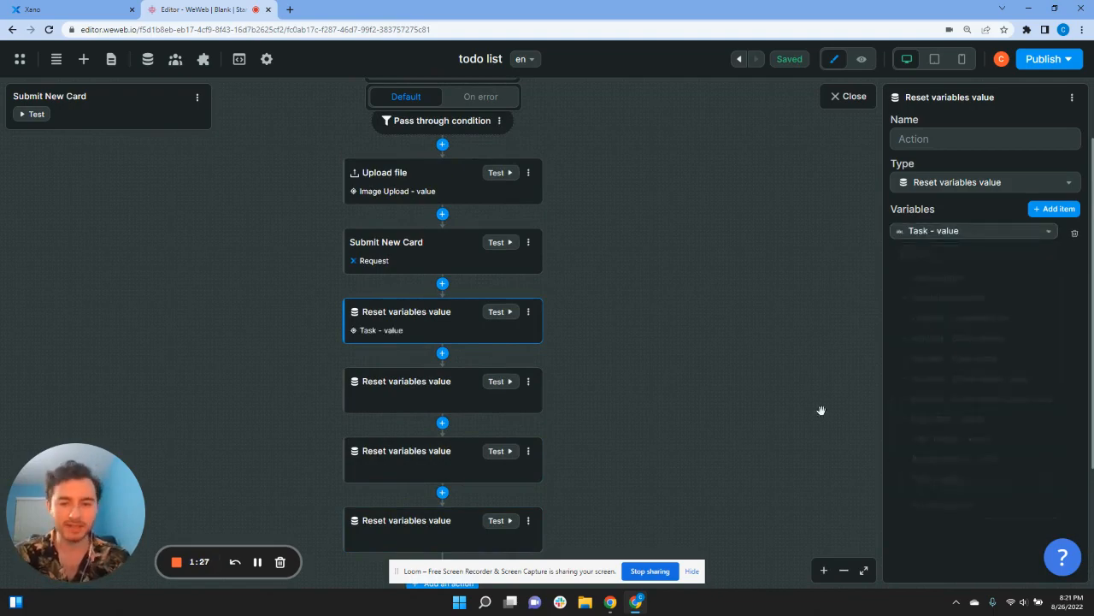
left_click(398, 380)
left_click(989, 234)
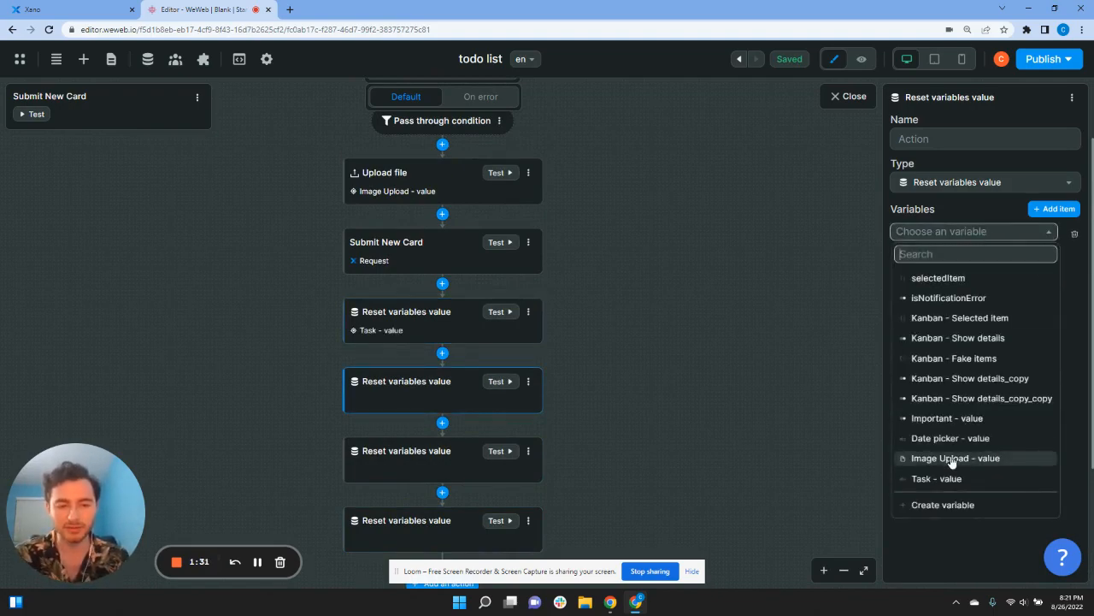
left_click(953, 458)
left_click(439, 472)
left_click(957, 237)
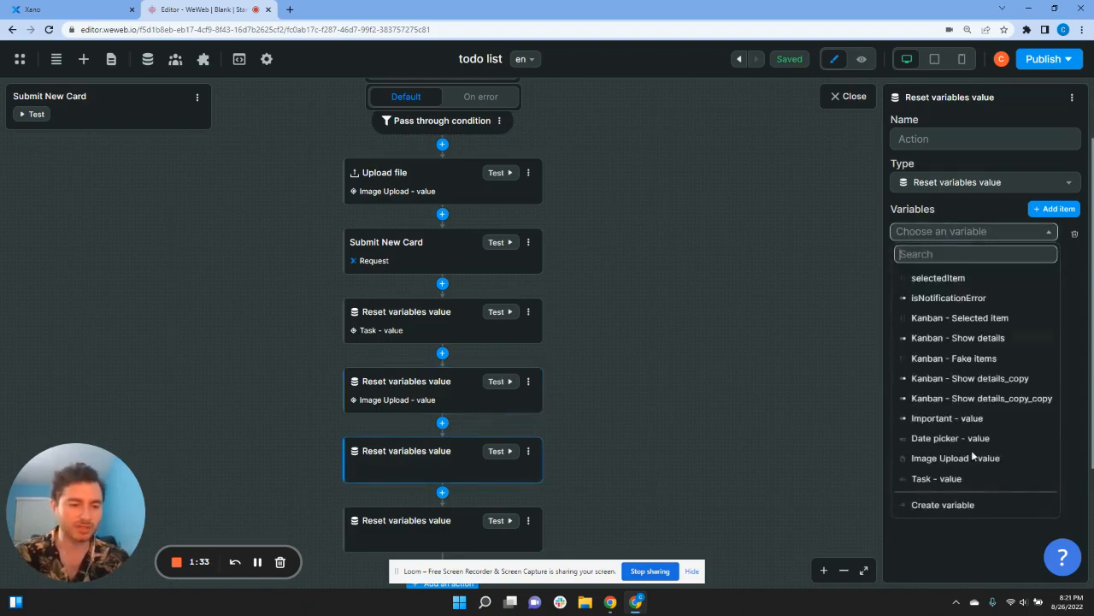
left_click(950, 437)
scroll(598, 432, "down", 2)
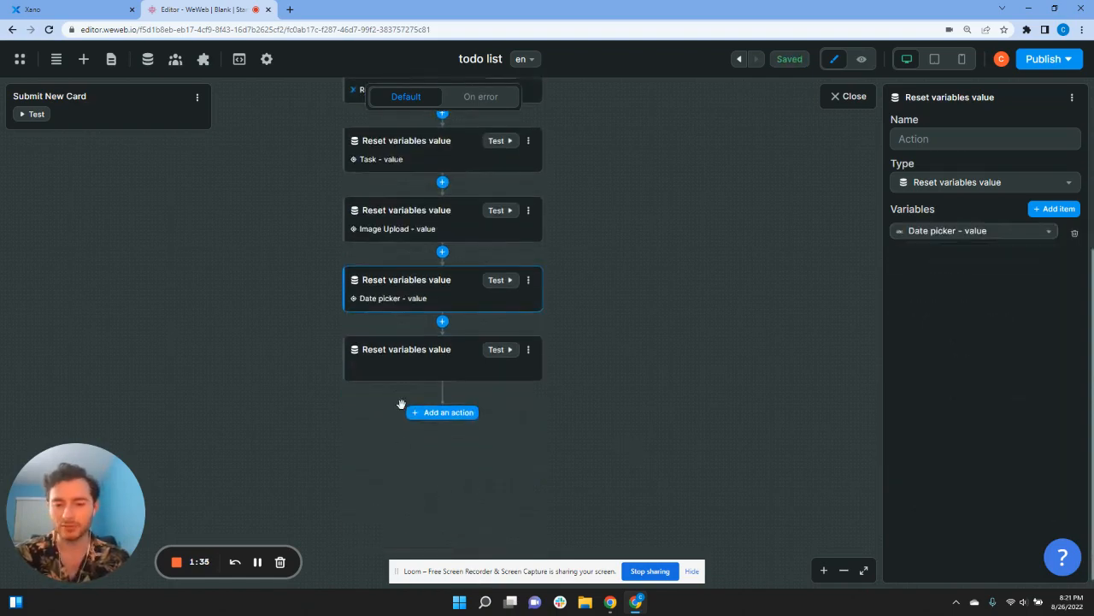
left_click(398, 377)
left_click(917, 239)
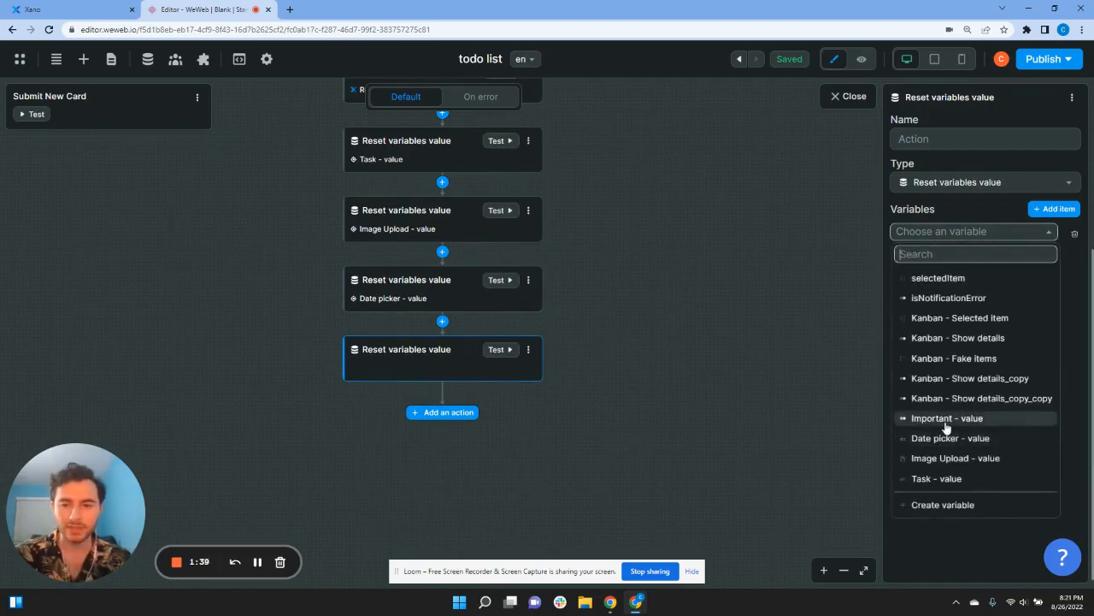
left_click(947, 418)
scroll(611, 398, "up", 1)
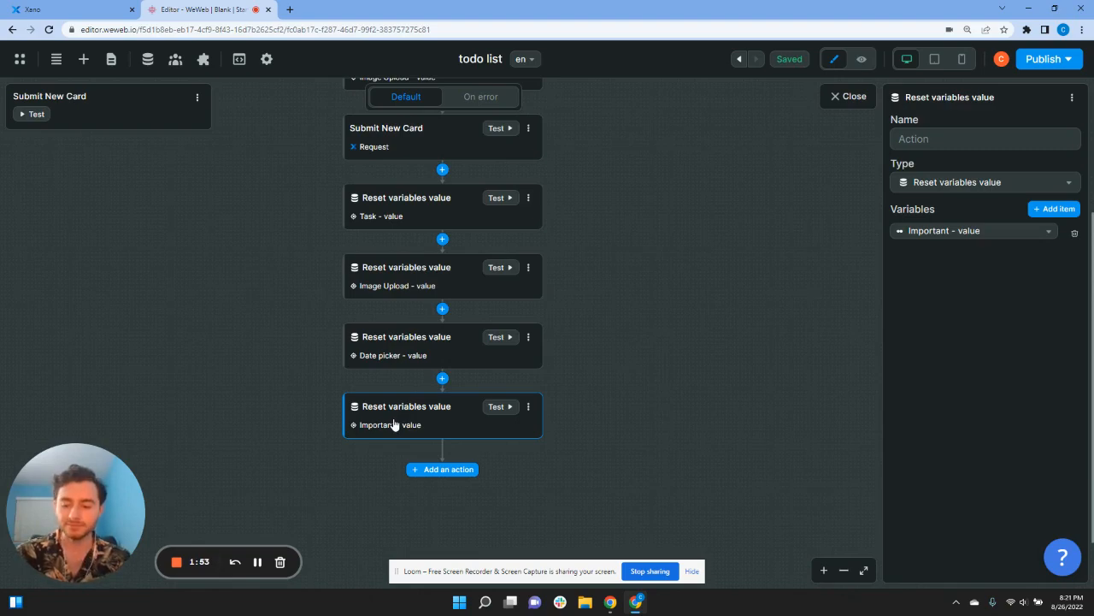
scroll(393, 425, "down", 1)
Step: Remove a mistakenly added Request step after the resets
left_click(440, 414)
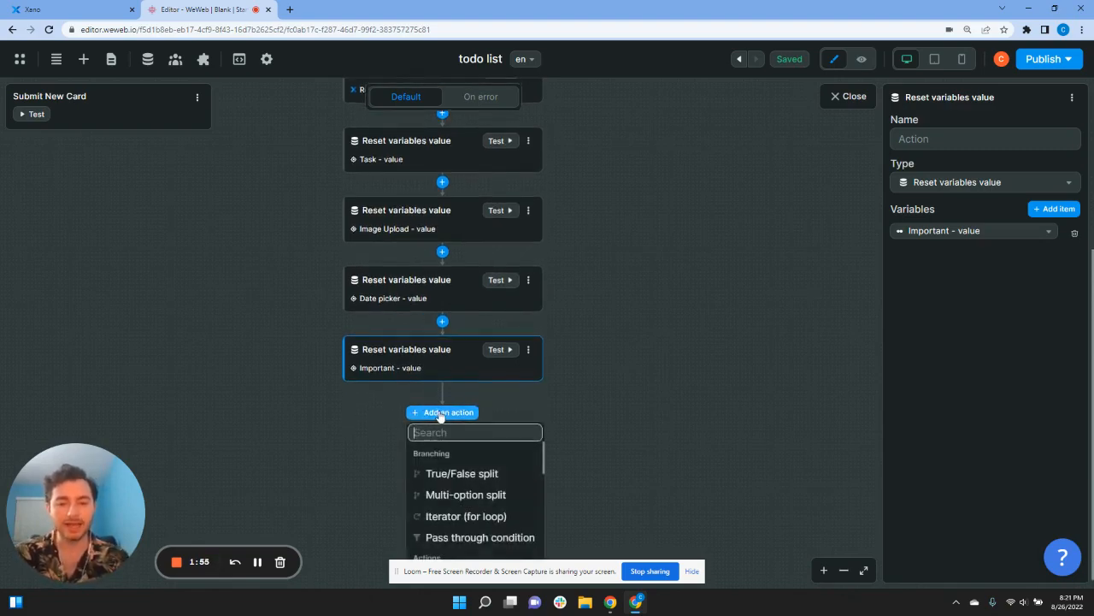
type("re")
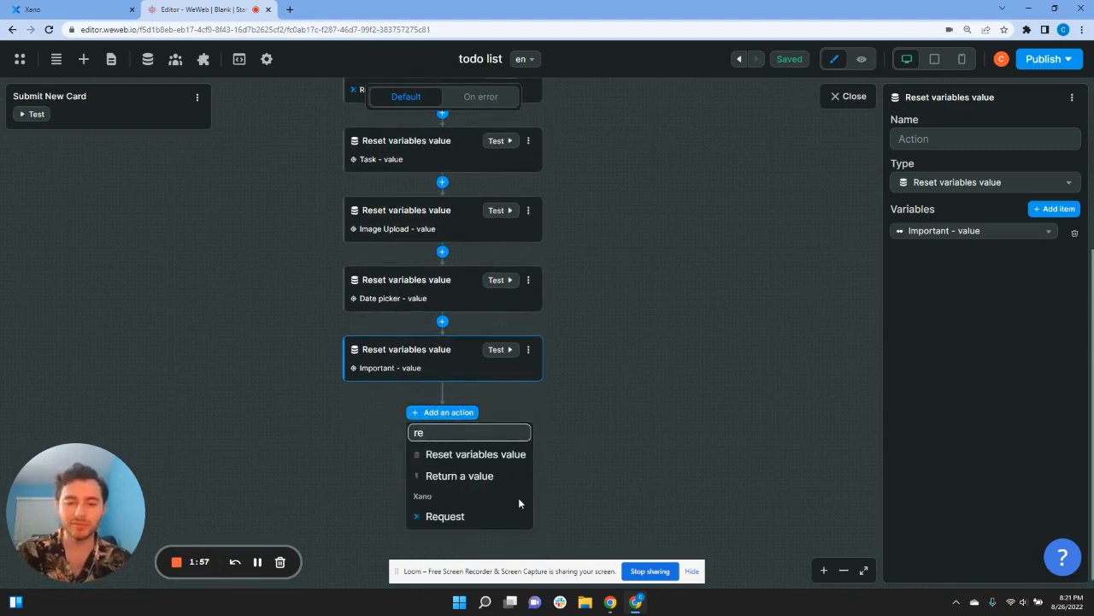
left_click(505, 516)
left_click(530, 422)
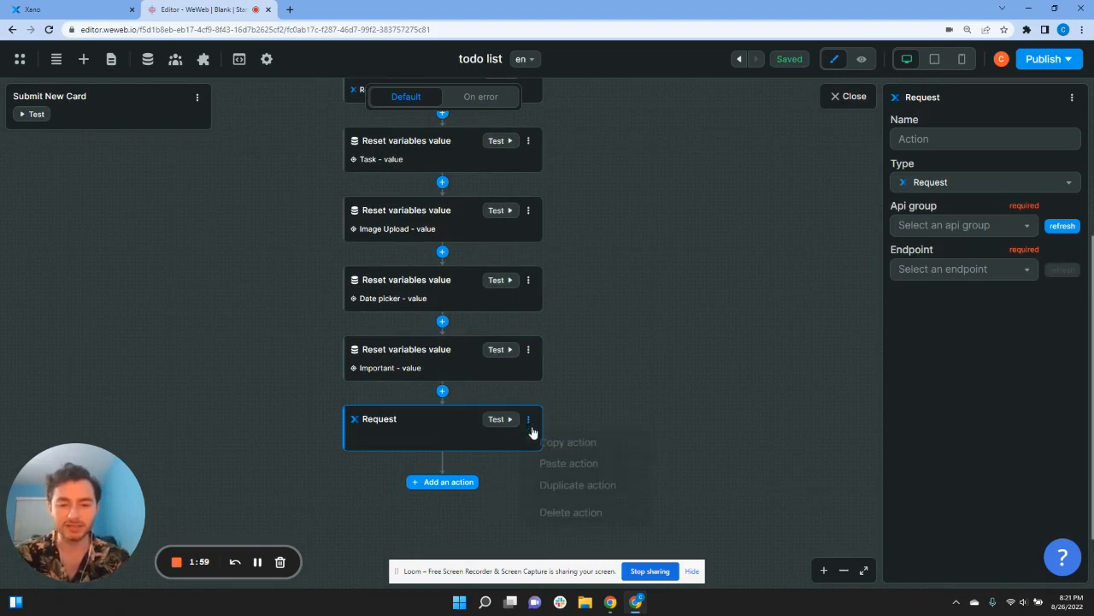
left_click(554, 512)
Step: Add a Fetch collection step that refetches the User Data collection
left_click(444, 414)
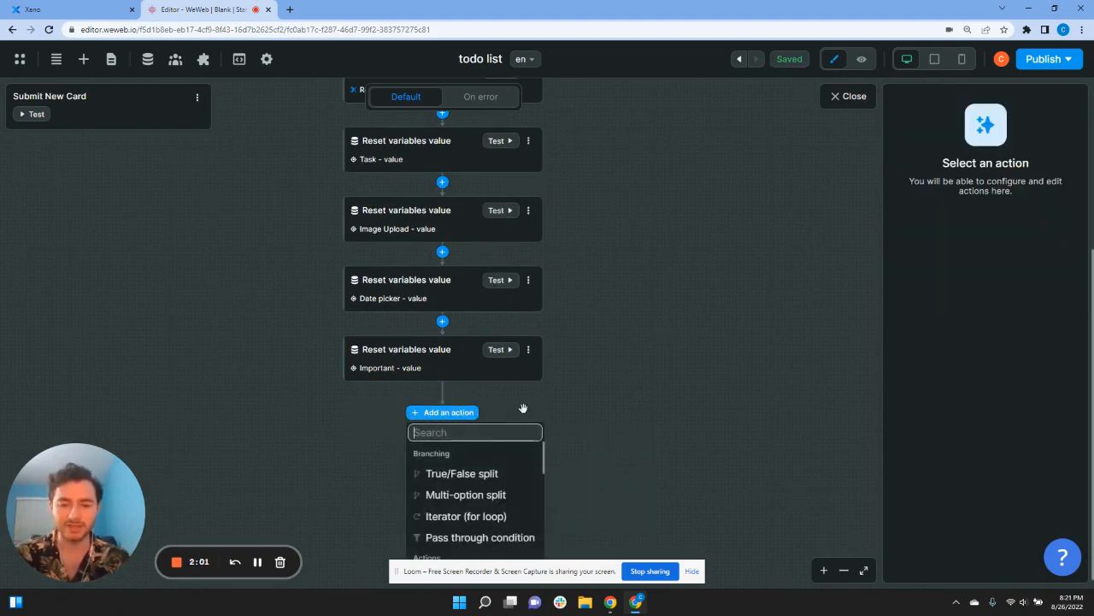
type("fe")
left_click(471, 452)
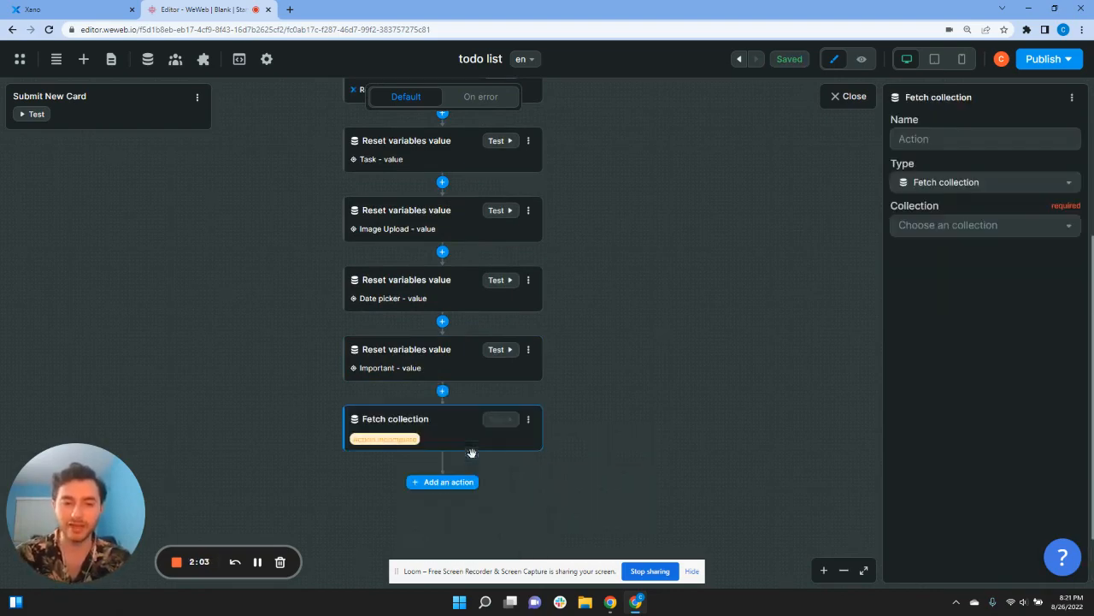
left_click(940, 229)
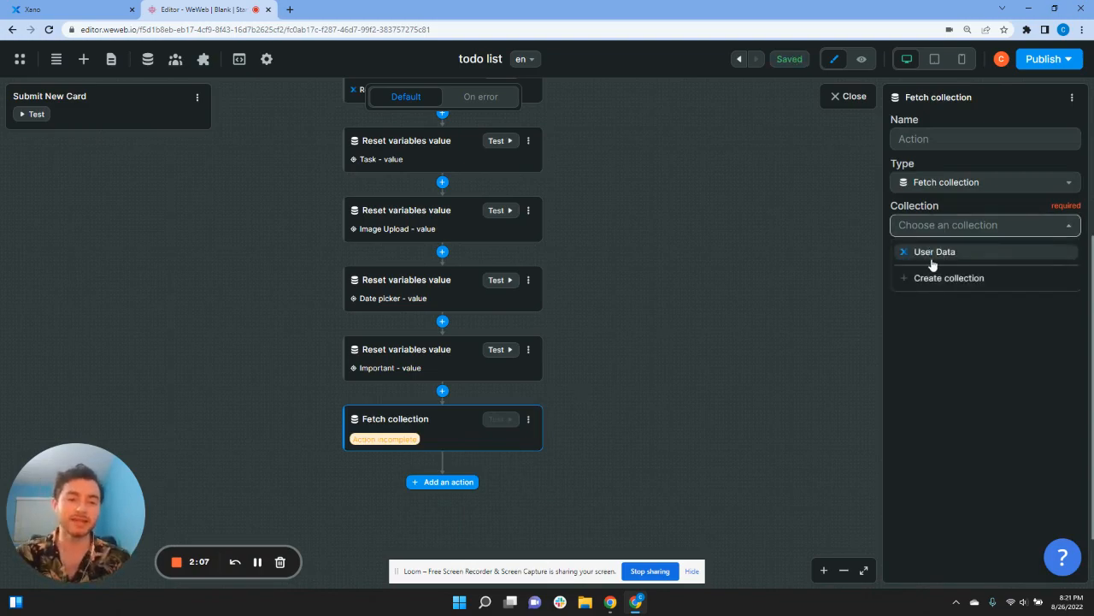
left_click(933, 255)
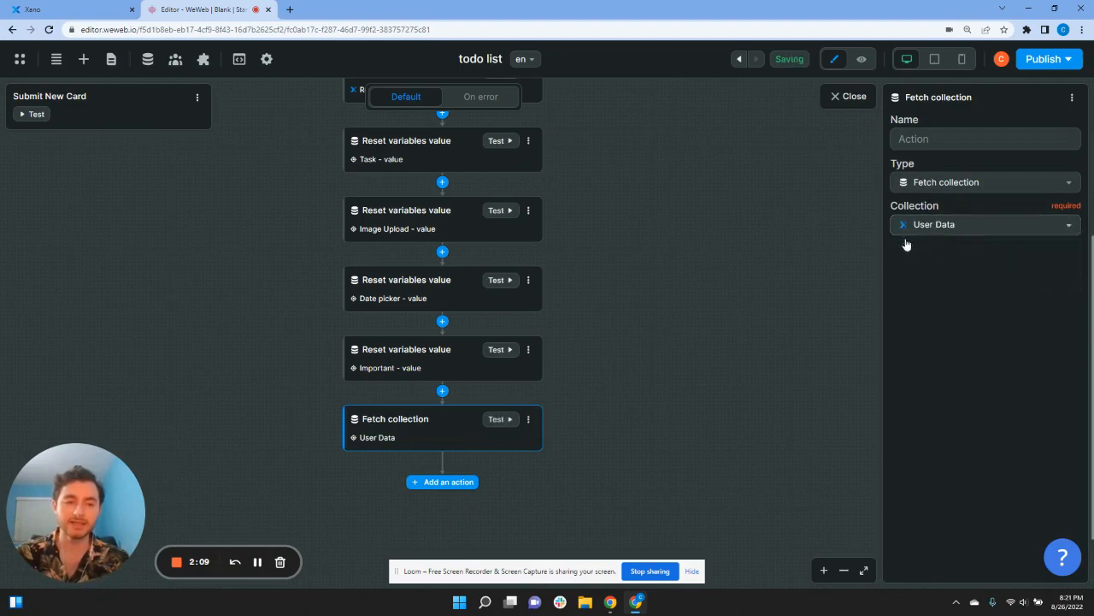
left_click(667, 412)
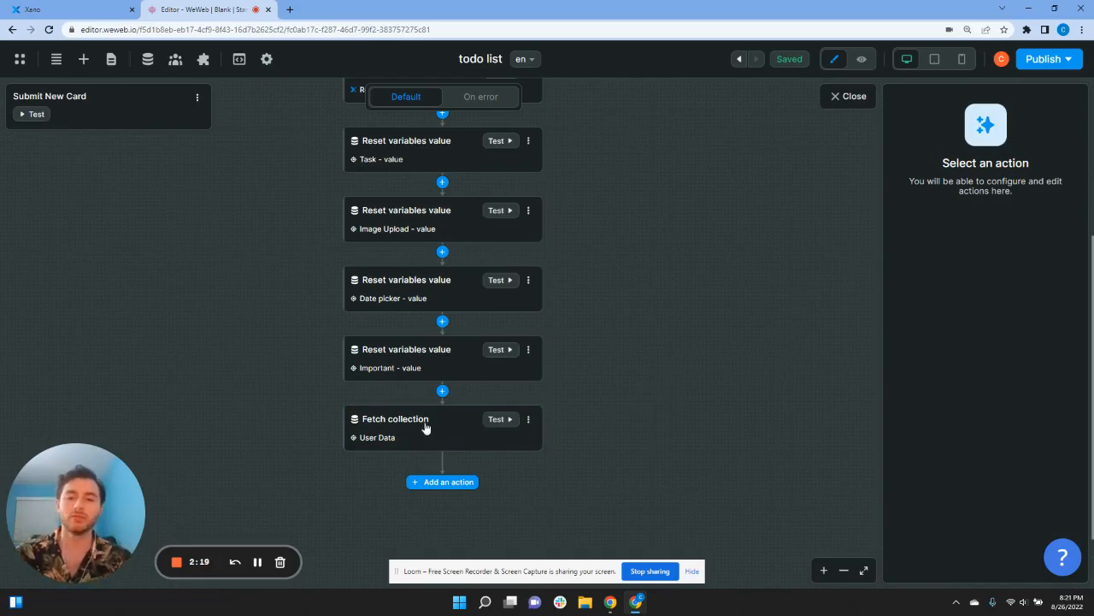
scroll(533, 247, "up", 1)
scroll(530, 415, "down", 2)
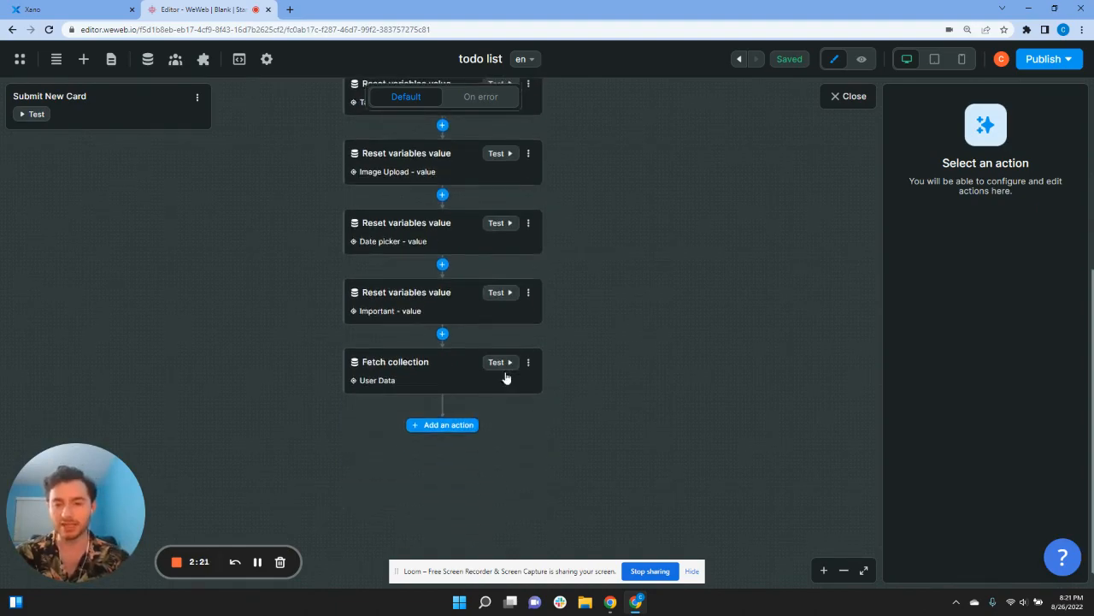
scroll(556, 384, "up", 2)
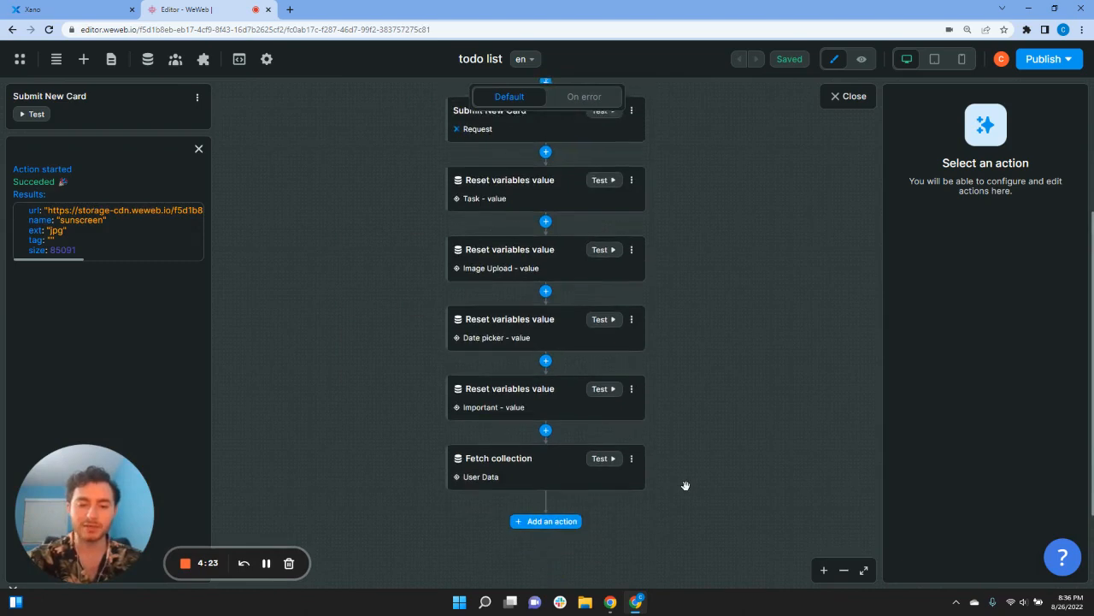
scroll(598, 500, "up", 1)
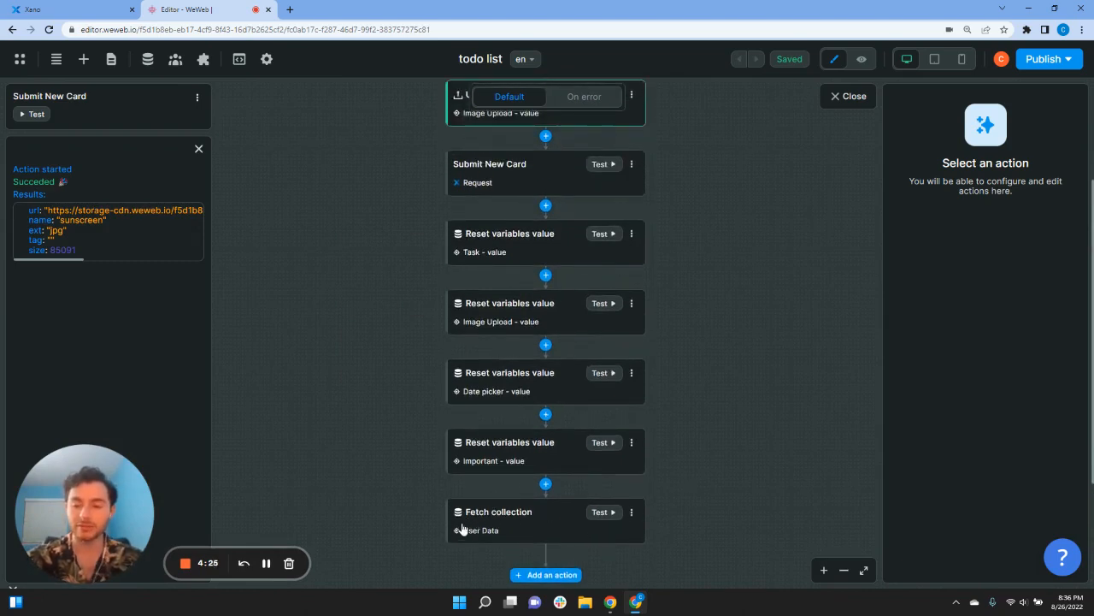
scroll(457, 523, "up", 1)
scroll(419, 485, "down", 1)
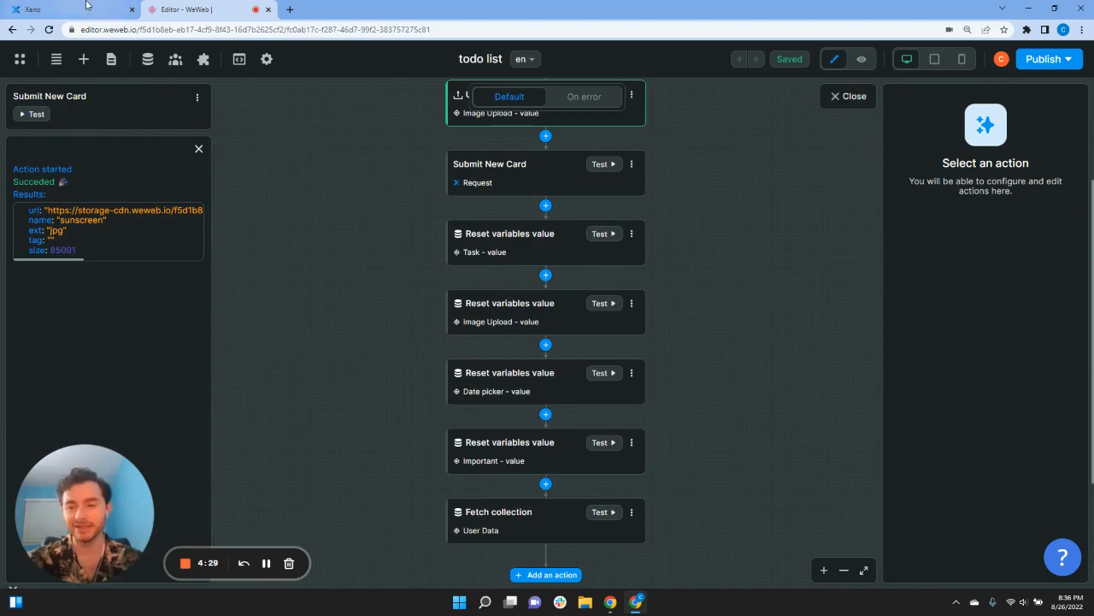
Step: Open the todo API group's POST /todo endpoint in Xano
left_click(85, 7)
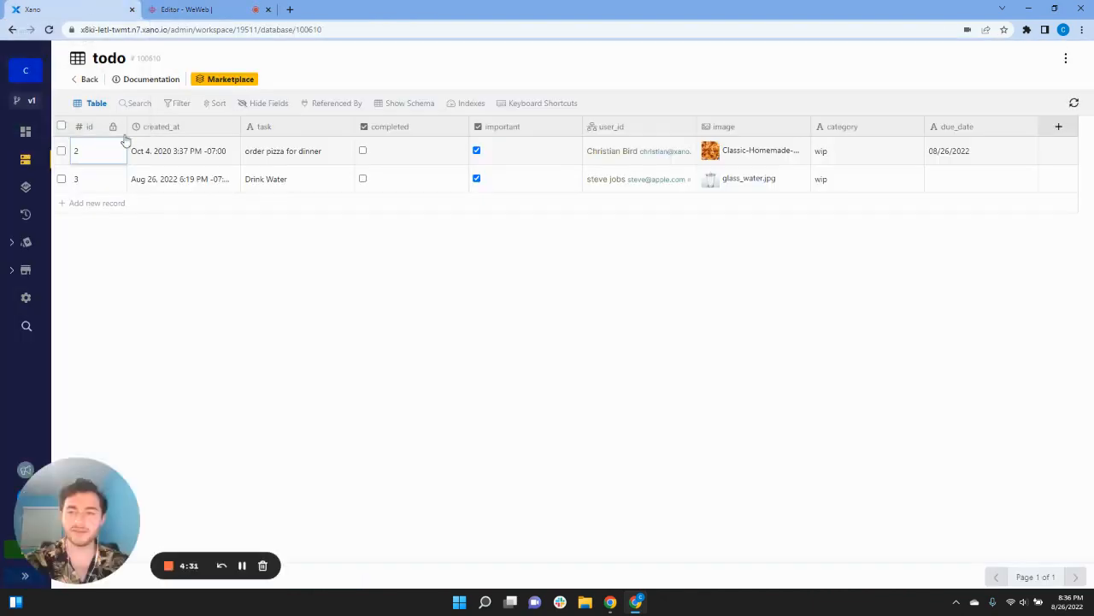
left_click(26, 187)
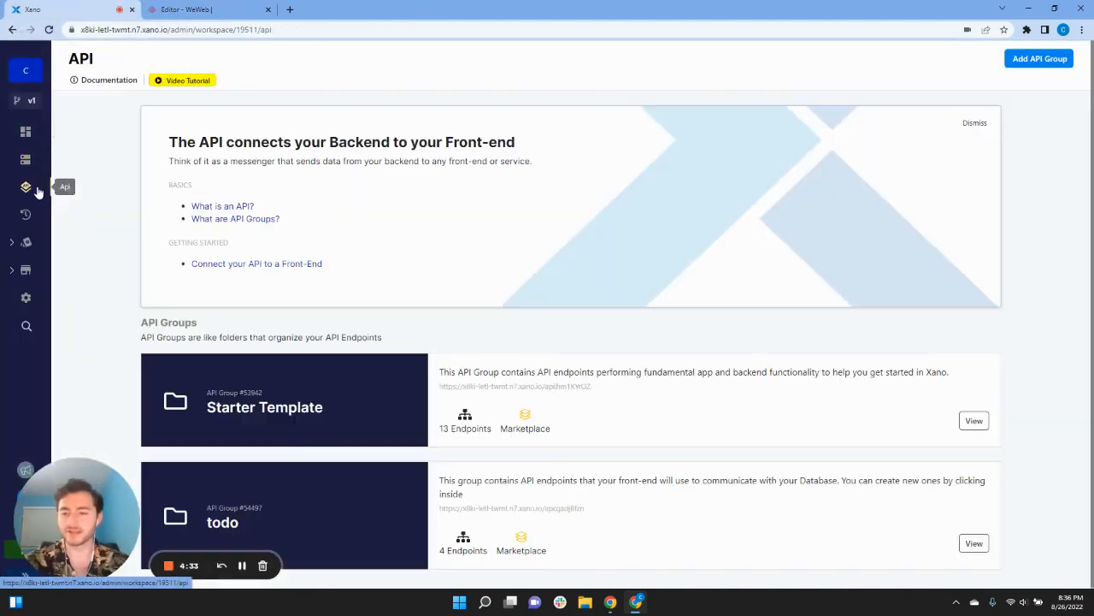
left_click(303, 508)
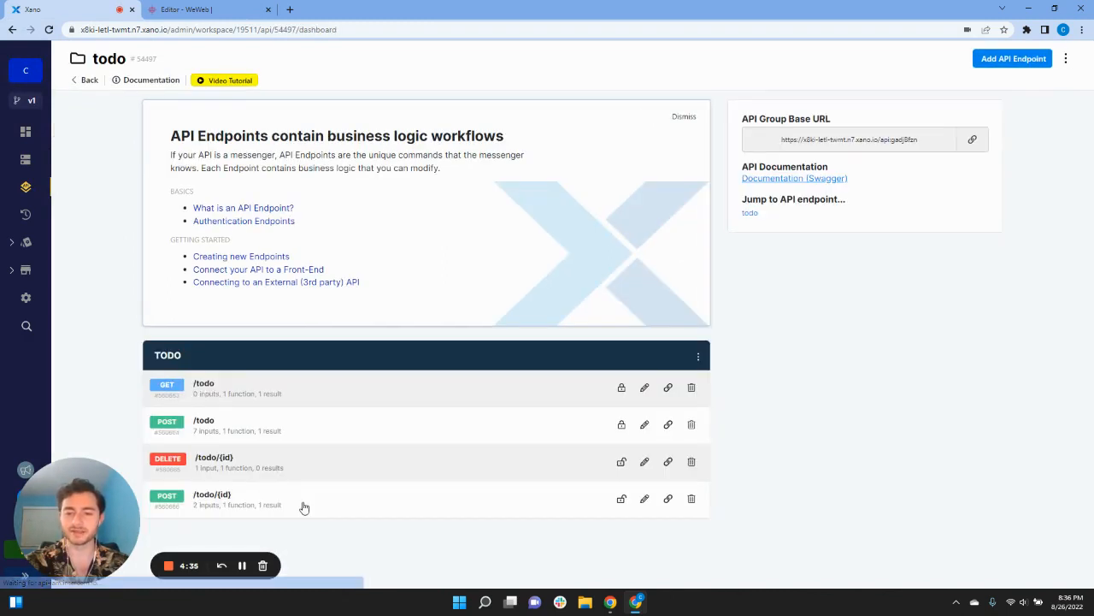
left_click(267, 426)
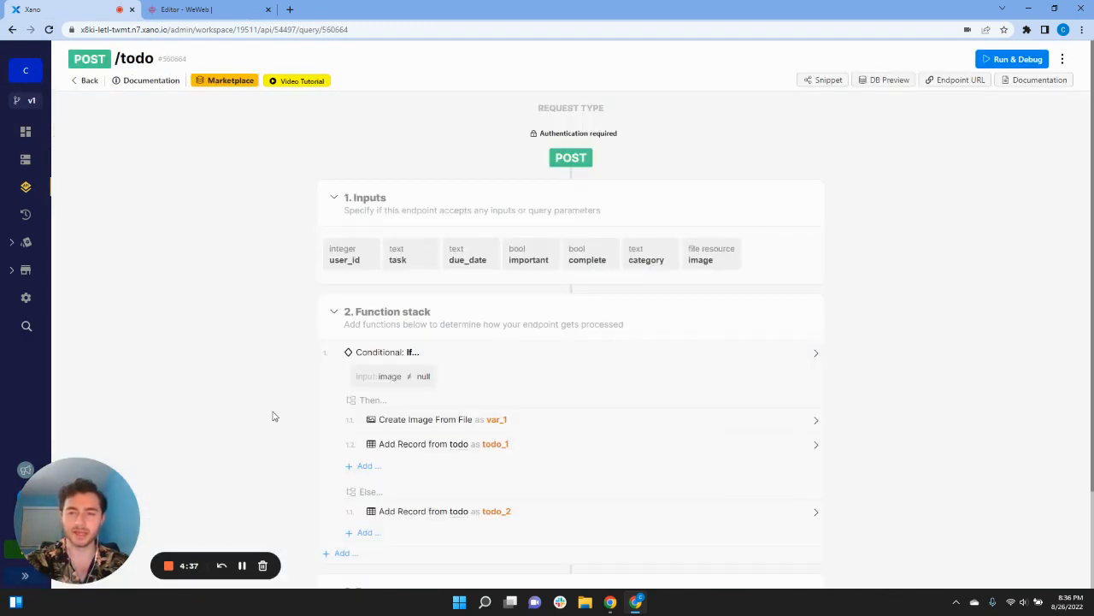
scroll(273, 415, "down", 2)
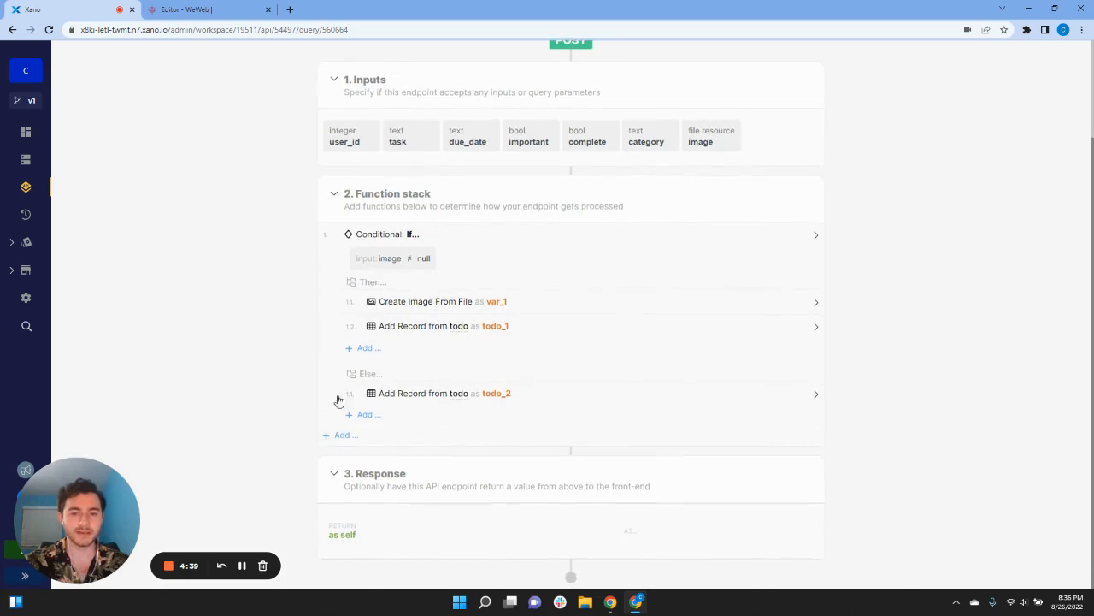
Step: Make Create Image From File use the image input as its file resource
left_click(506, 330)
left_click(481, 308)
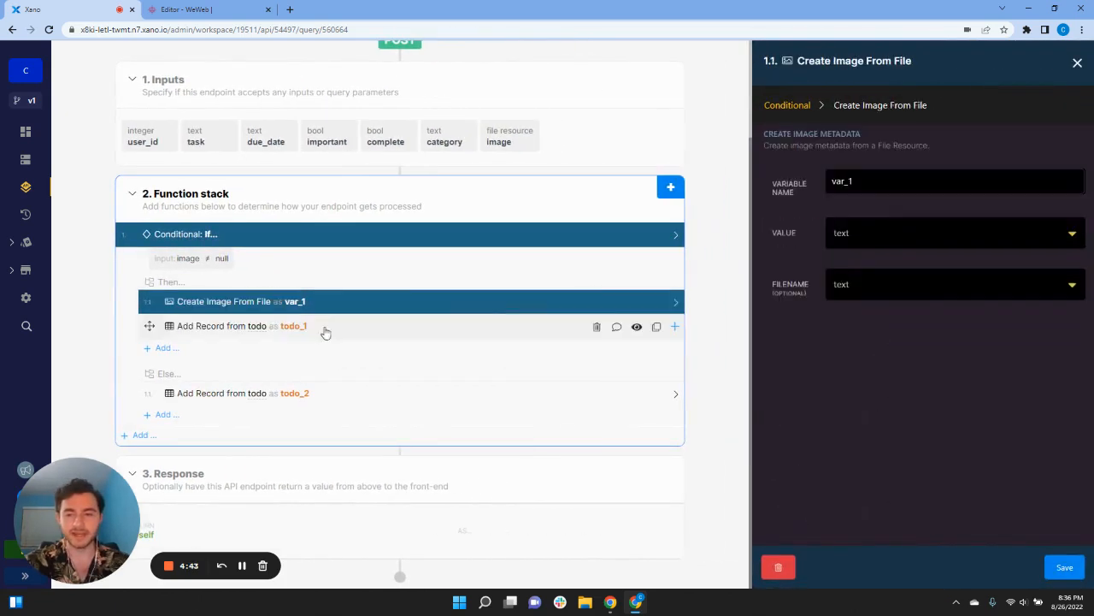
left_click(844, 237)
type("im")
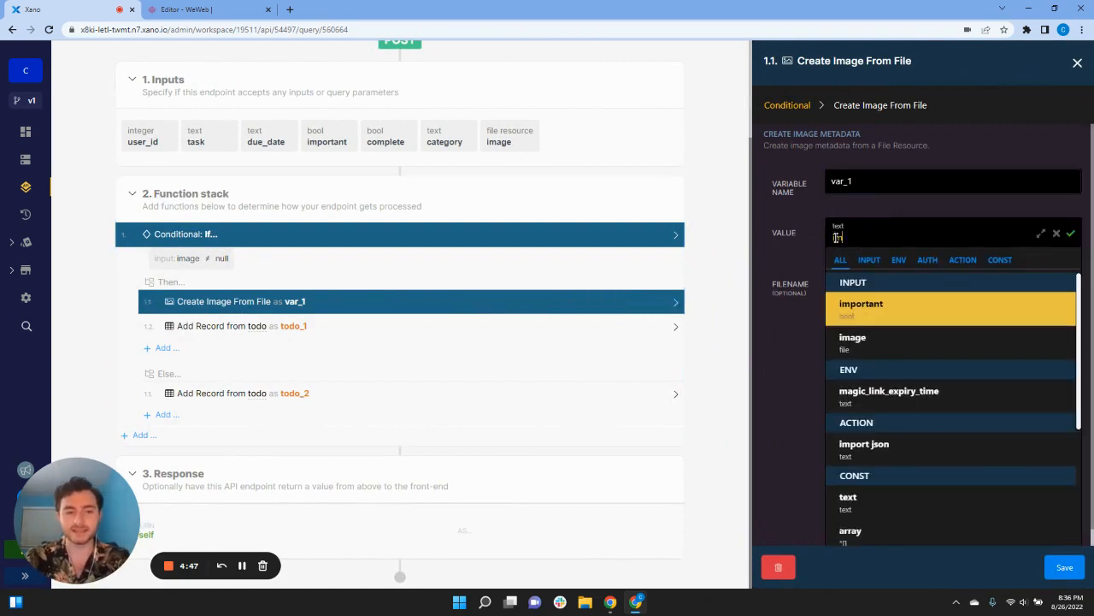
left_click(908, 348)
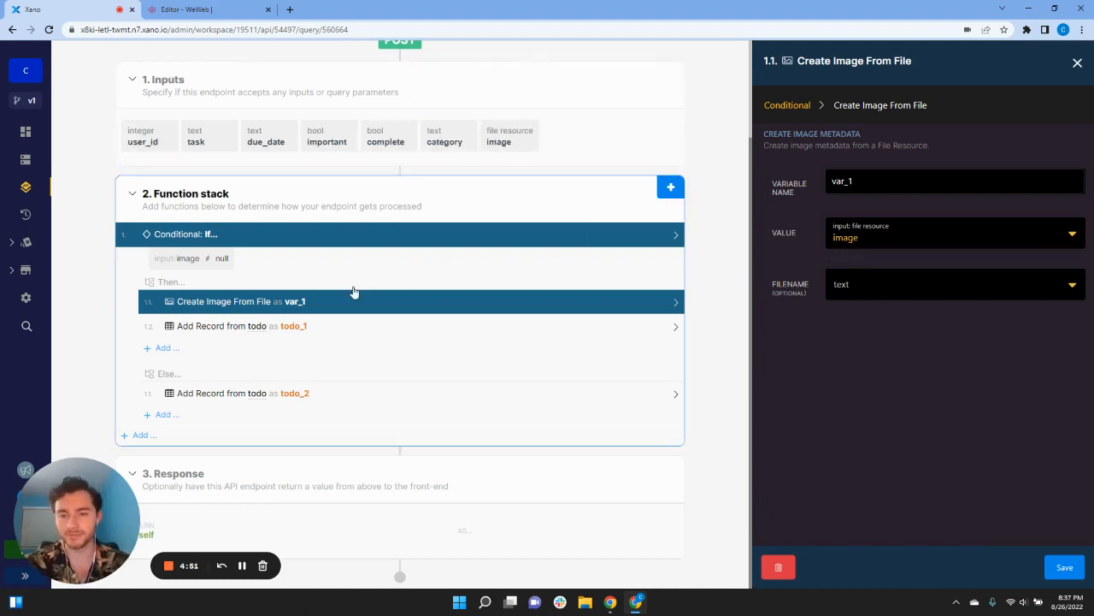
left_click(1062, 567)
Step: Set the endpoint's response return value and save it
left_click(625, 532)
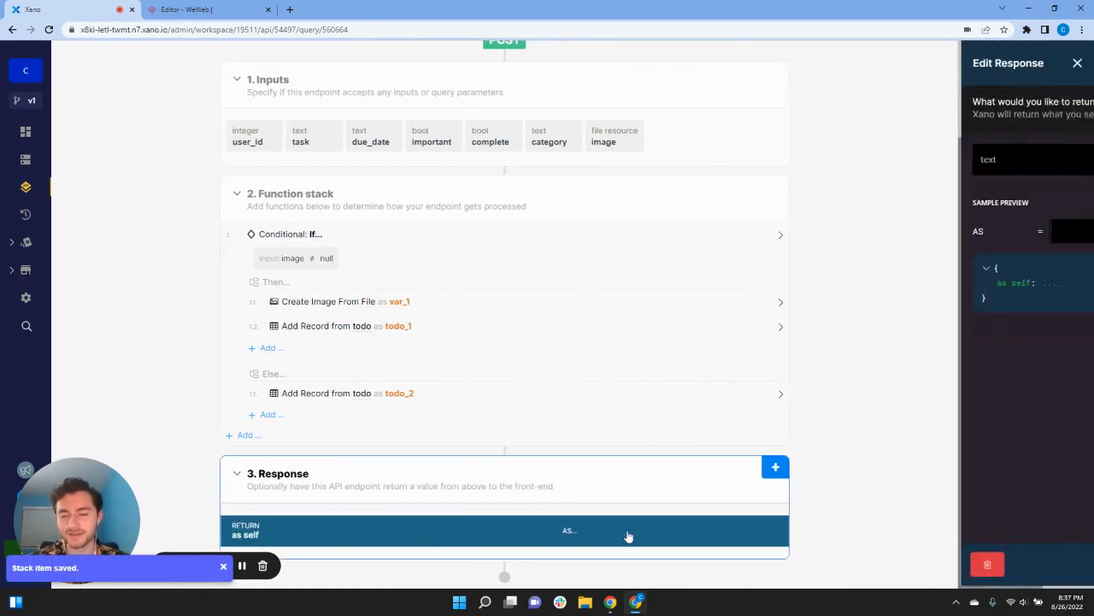
left_click(855, 171)
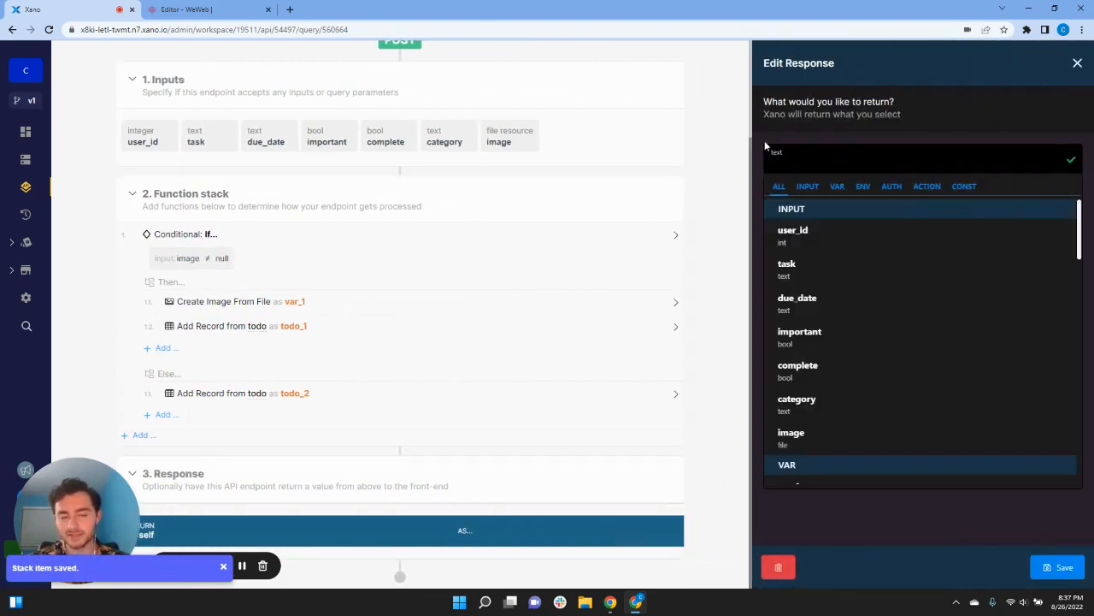
left_click(1063, 567)
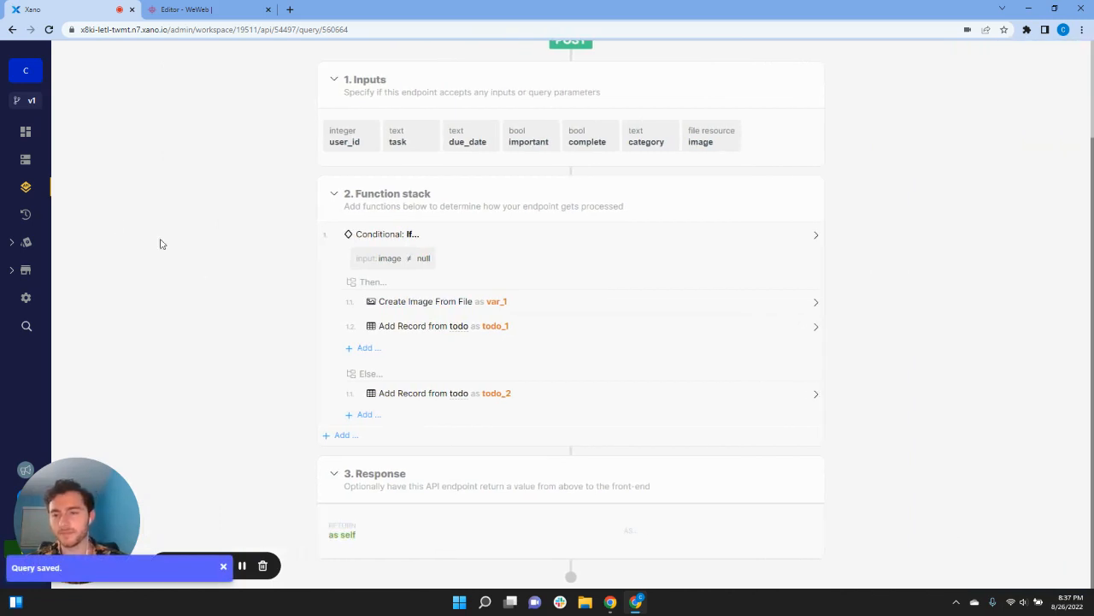
Step: Return to the WeWeb editor and open the project's Data > Variables panel
left_click(194, 7)
scroll(330, 334, "down", 1)
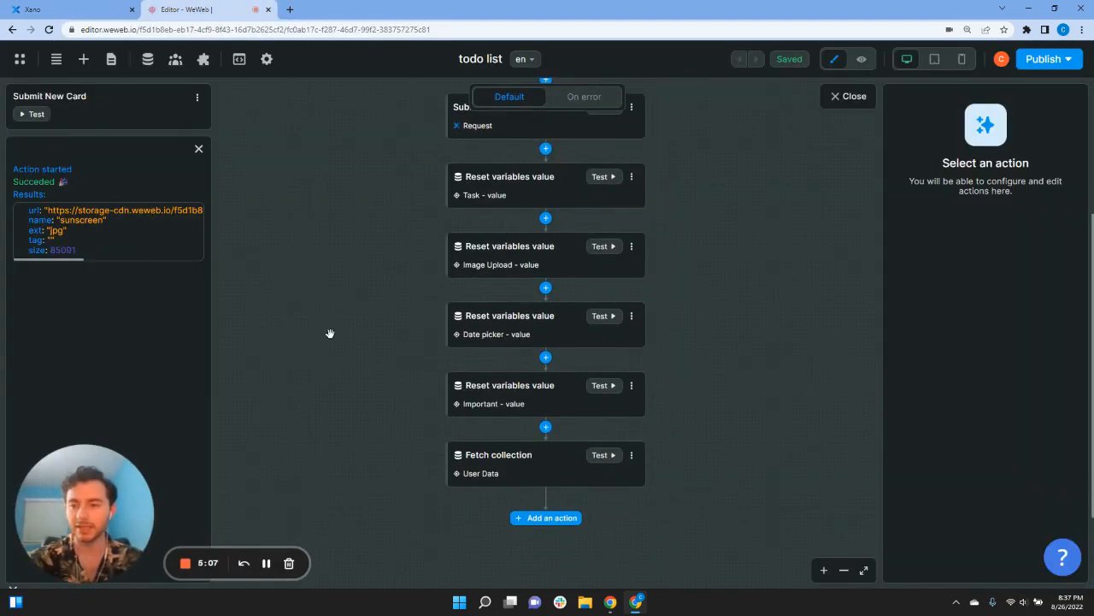
scroll(378, 391, "up", 1)
scroll(379, 395, "down", 1)
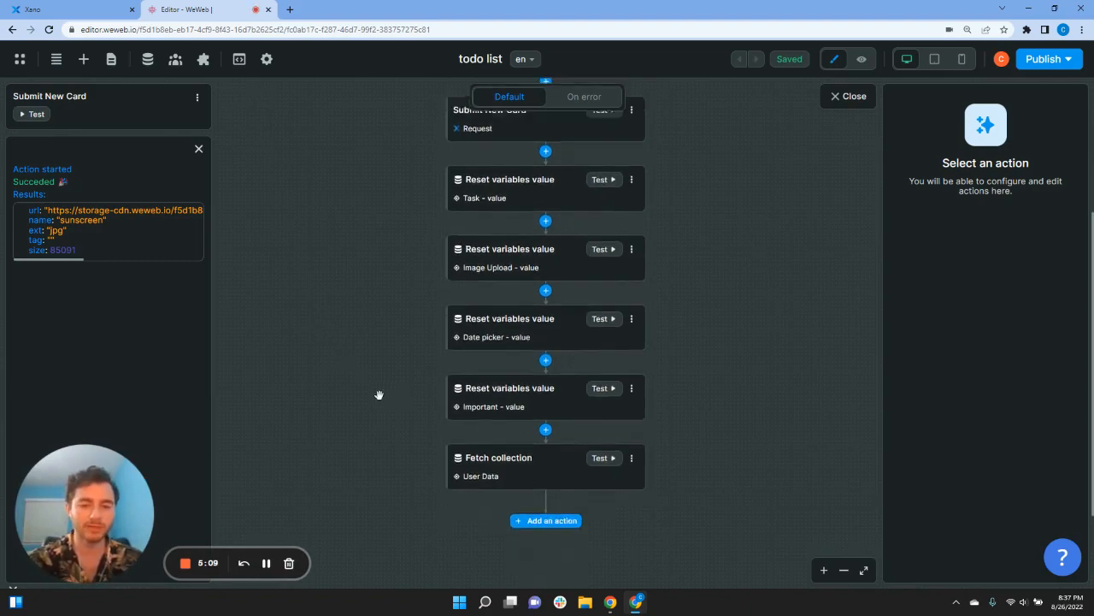
scroll(379, 395, "down", 1)
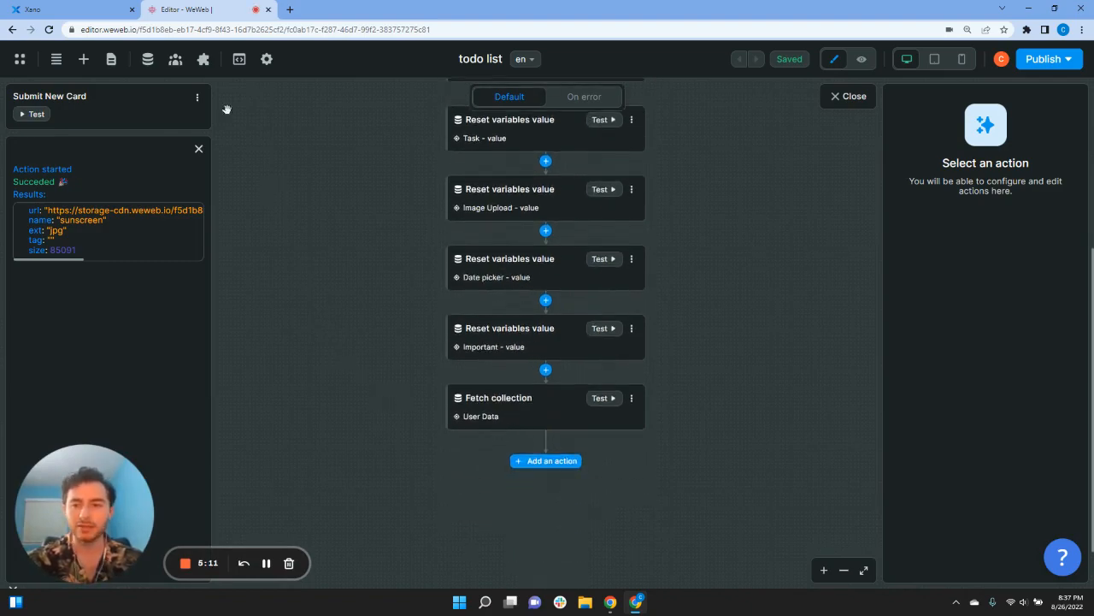
left_click(147, 59)
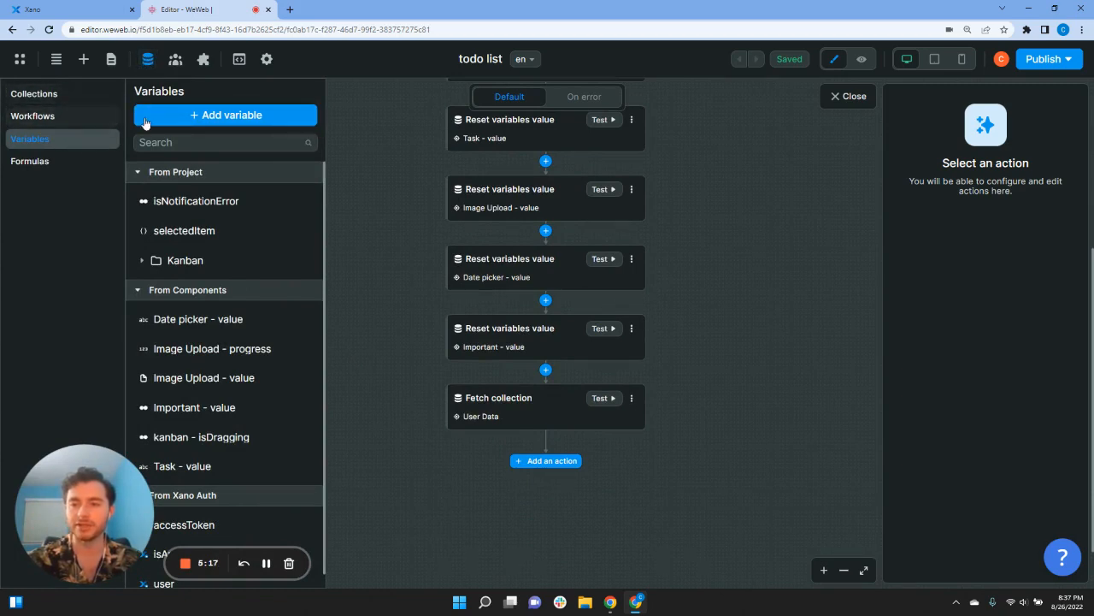
Step: Add a Text variable named getCategory, saved in local storage
left_click(199, 116)
left_click(444, 171)
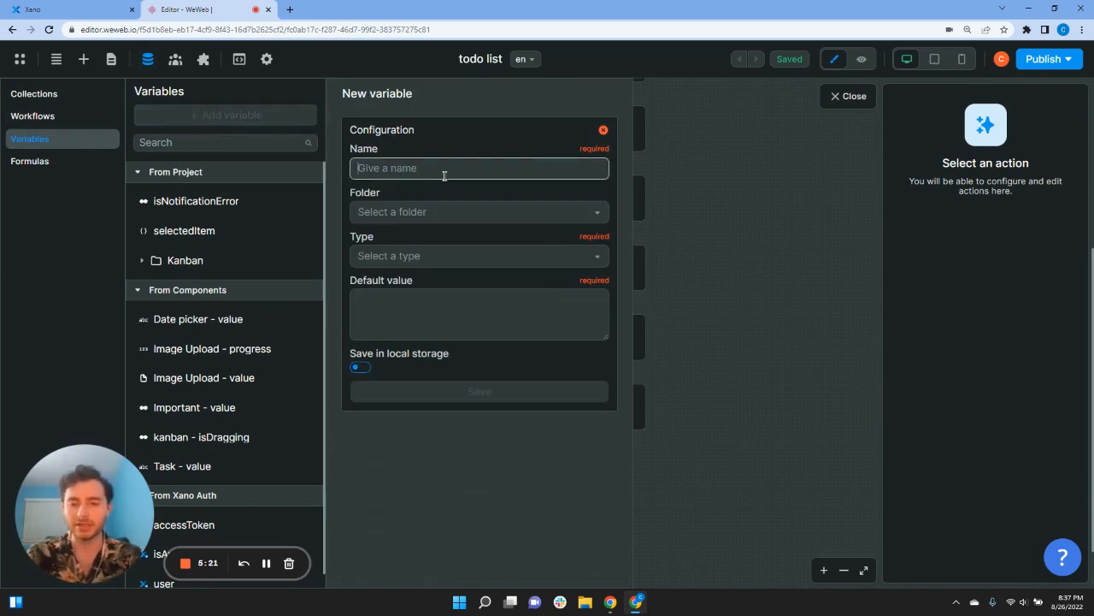
type("getCategory")
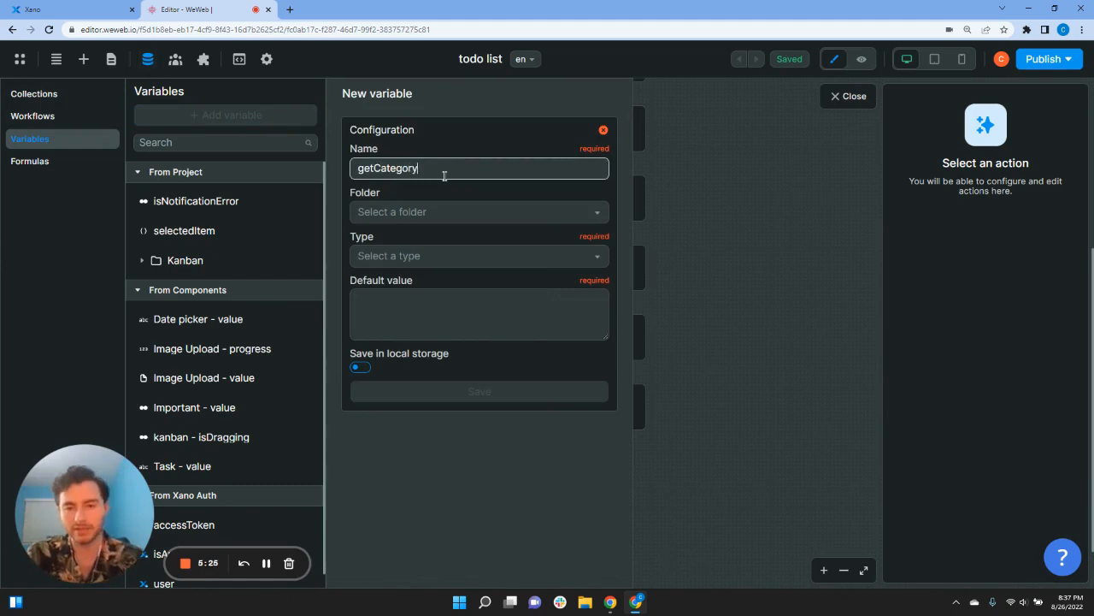
left_click(357, 368)
left_click(417, 259)
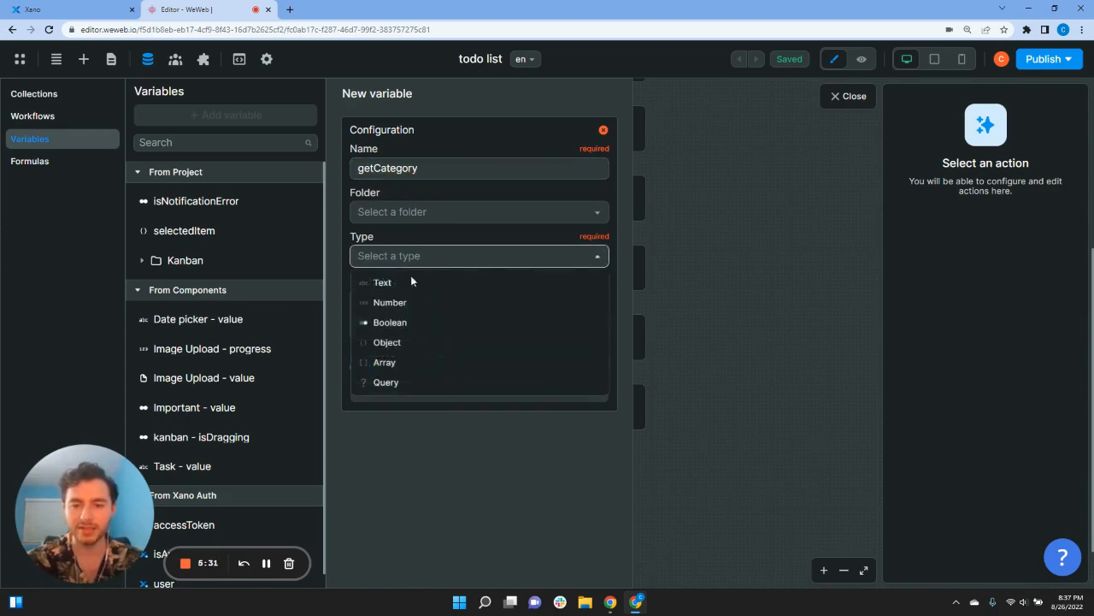
left_click(408, 285)
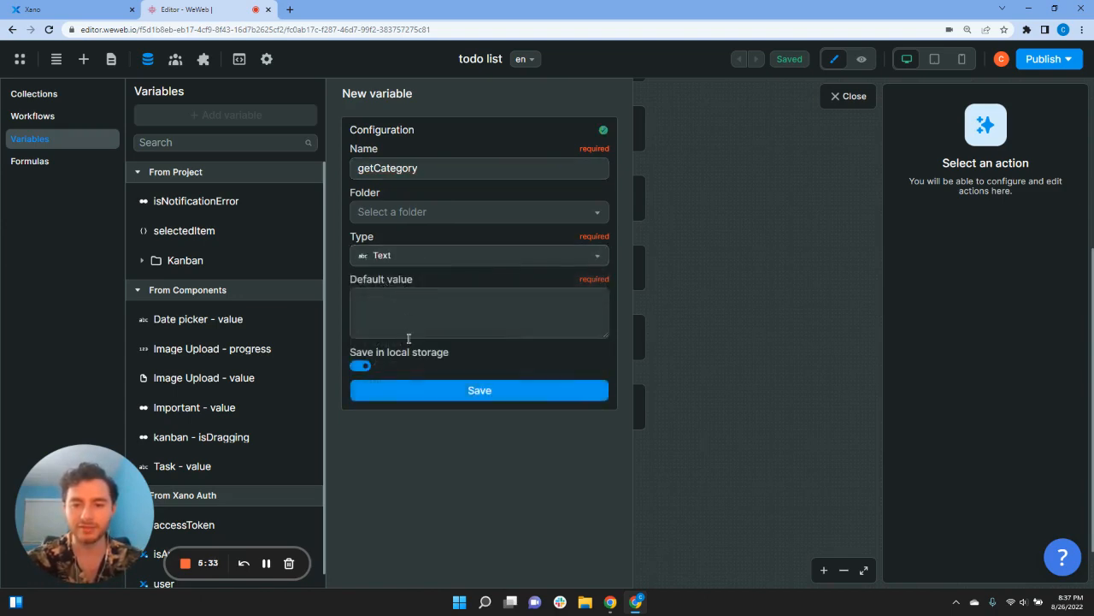
left_click(465, 390)
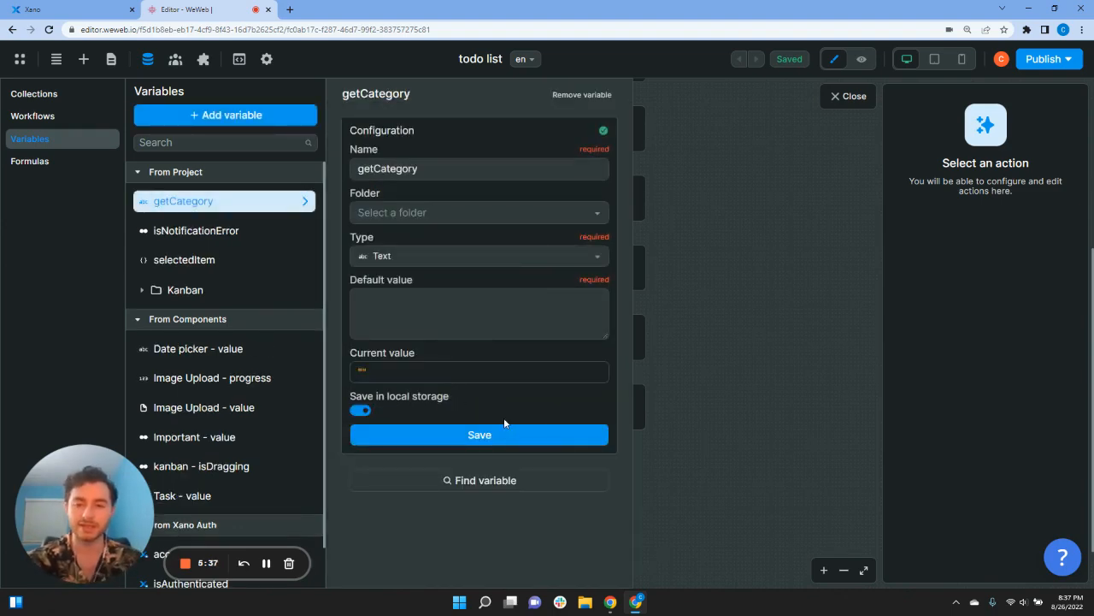
left_click(701, 450)
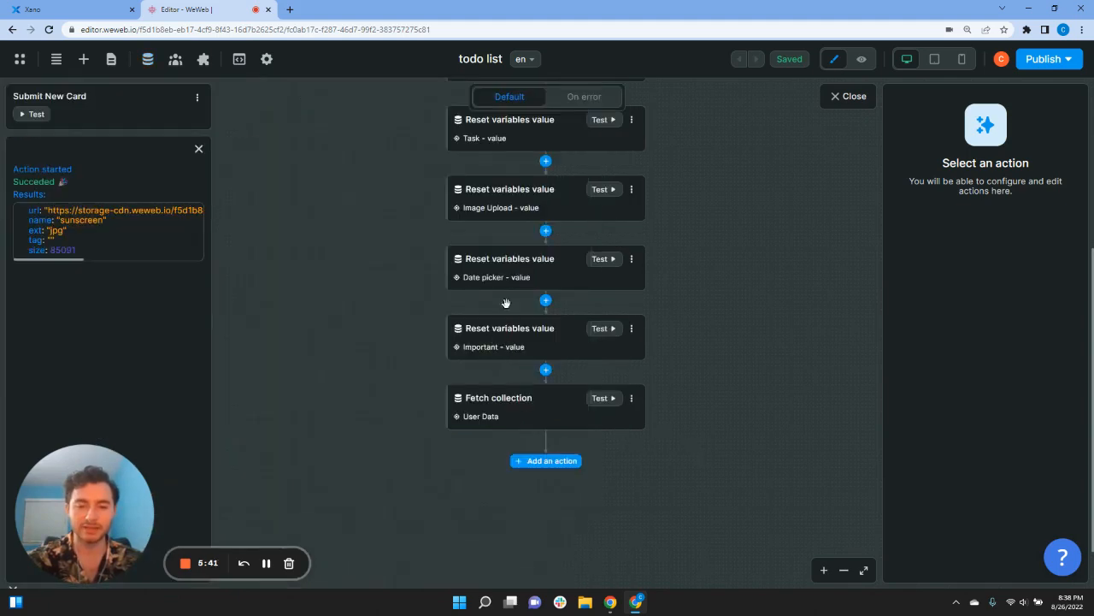
Step: Bind the Submit New Card request's category body field to the getCategory variable
scroll(593, 401, "up", 2)
left_click(501, 241)
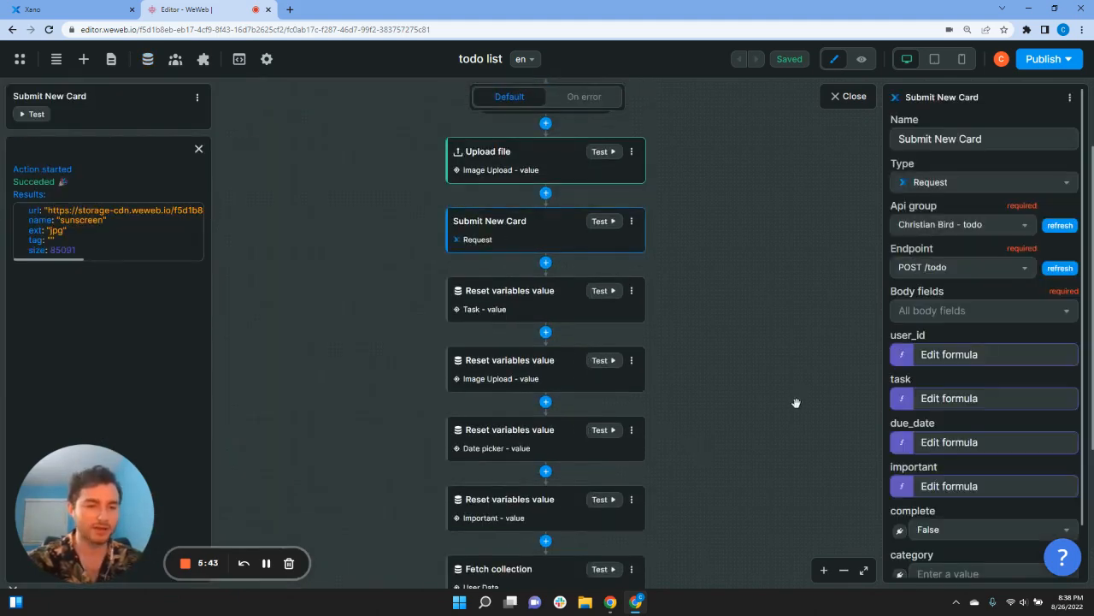
scroll(940, 467, "down", 1)
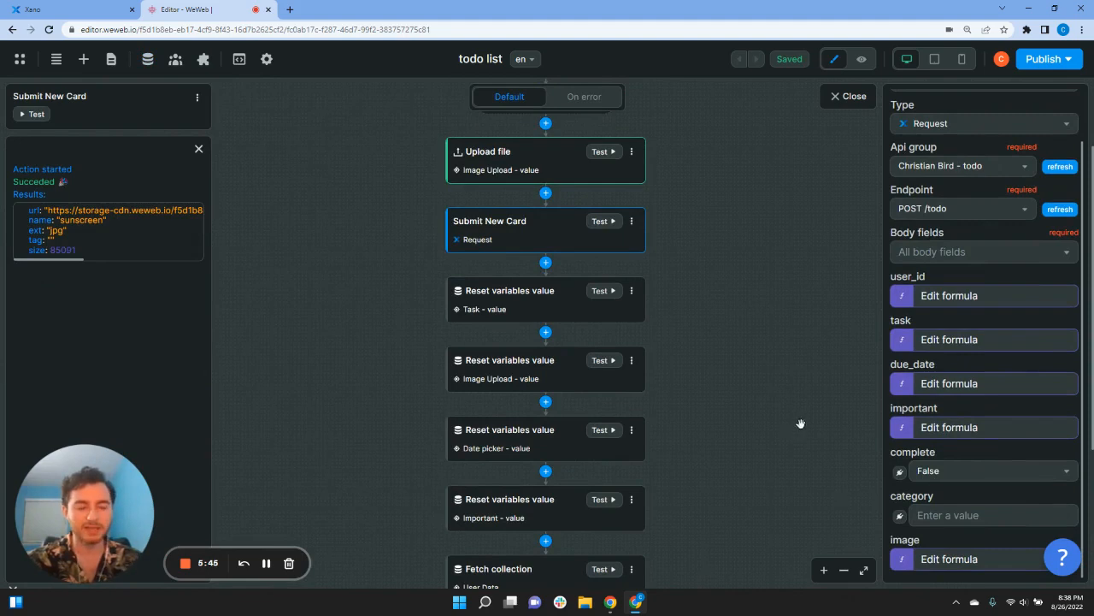
left_click(898, 518)
left_click(629, 274)
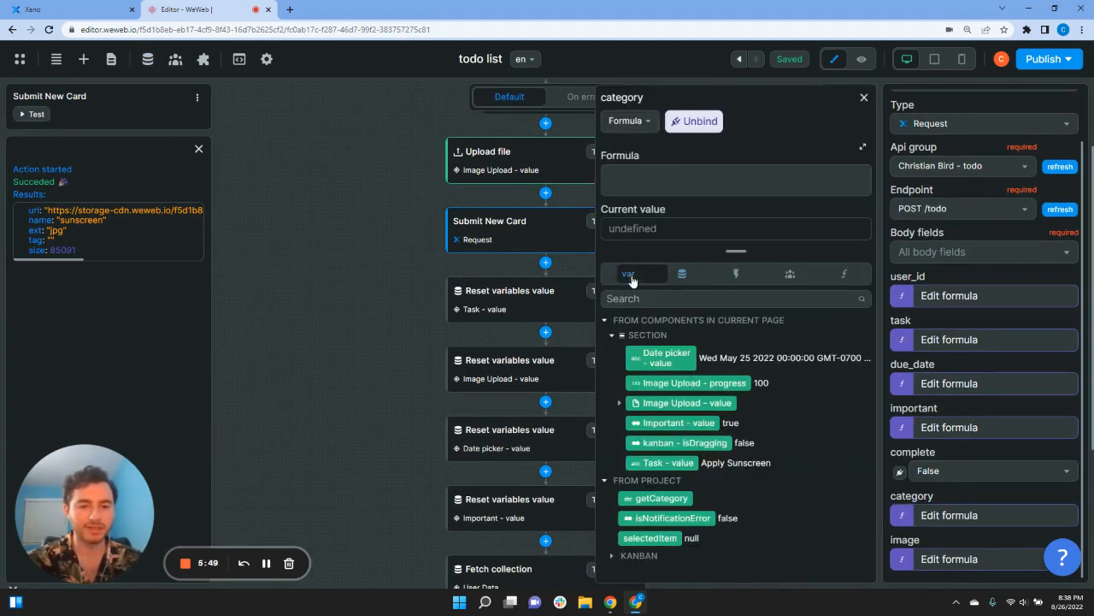
left_click(651, 498)
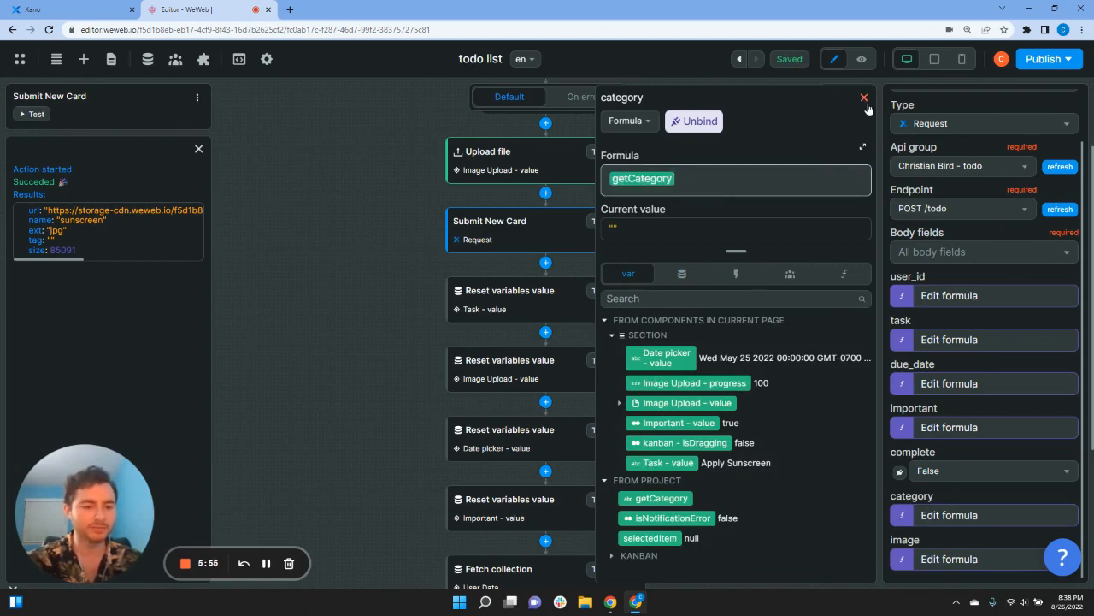
left_click(865, 99)
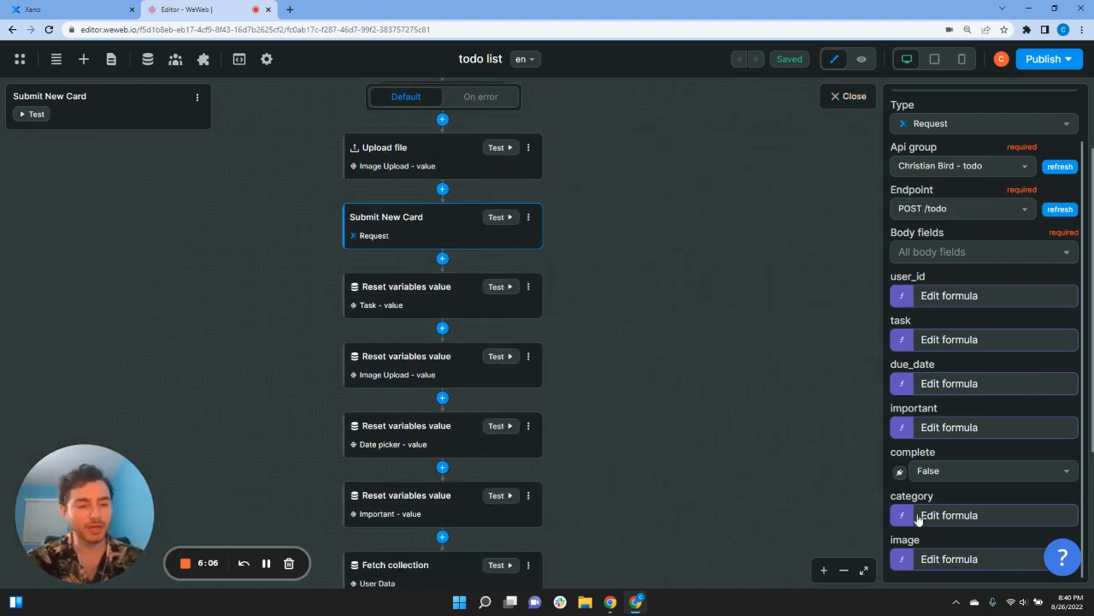
Step: Recheck the category binding, then test-run Upload file, which fails with 'No file selected.'
left_click(915, 515)
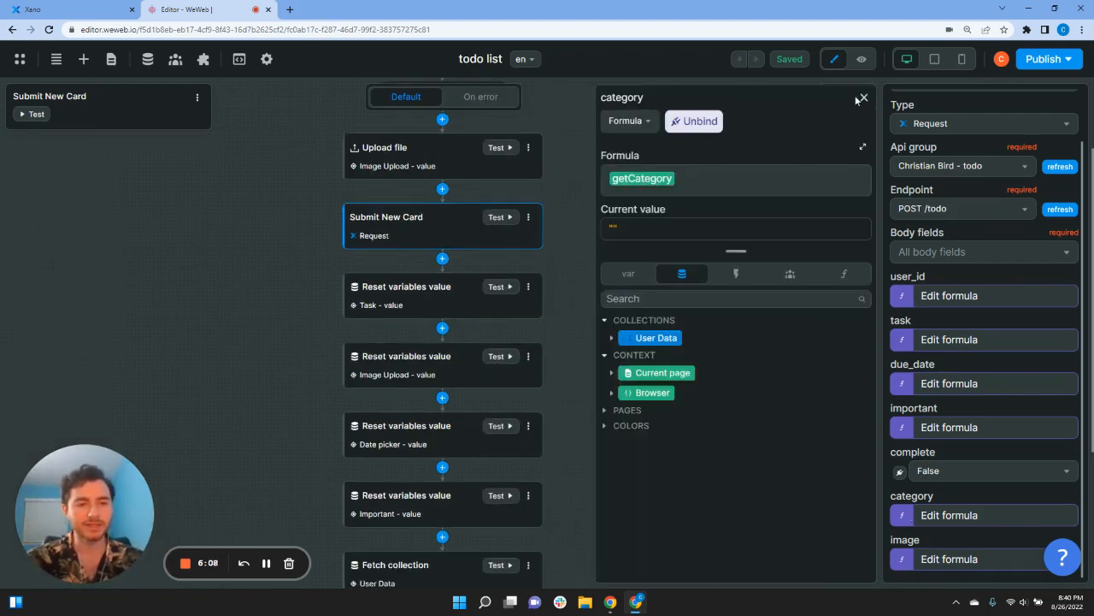
left_click(863, 98)
scroll(691, 419, "down", 3)
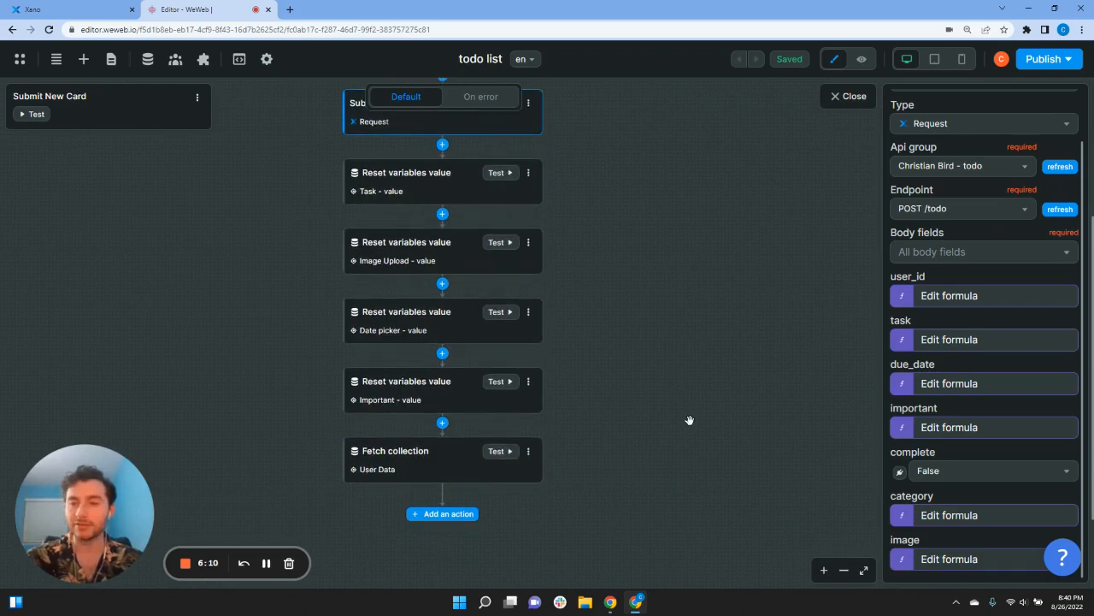
scroll(690, 419, "up", 1)
scroll(410, 248, "up", 1)
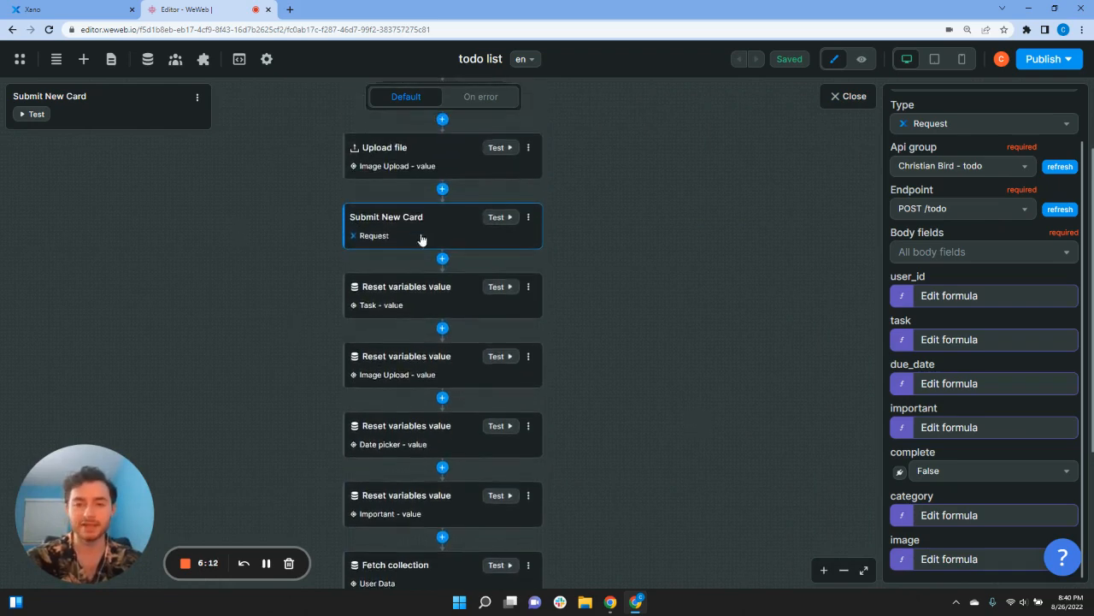
left_click(495, 147)
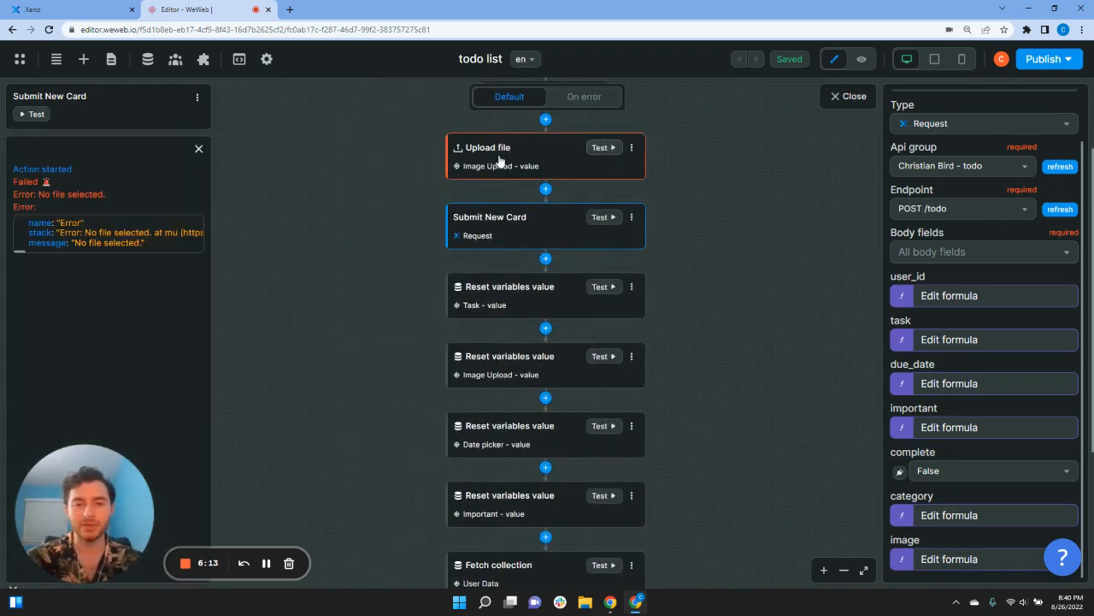
Step: Preview the todo board, then switch to the 1- Login page
left_click(860, 59)
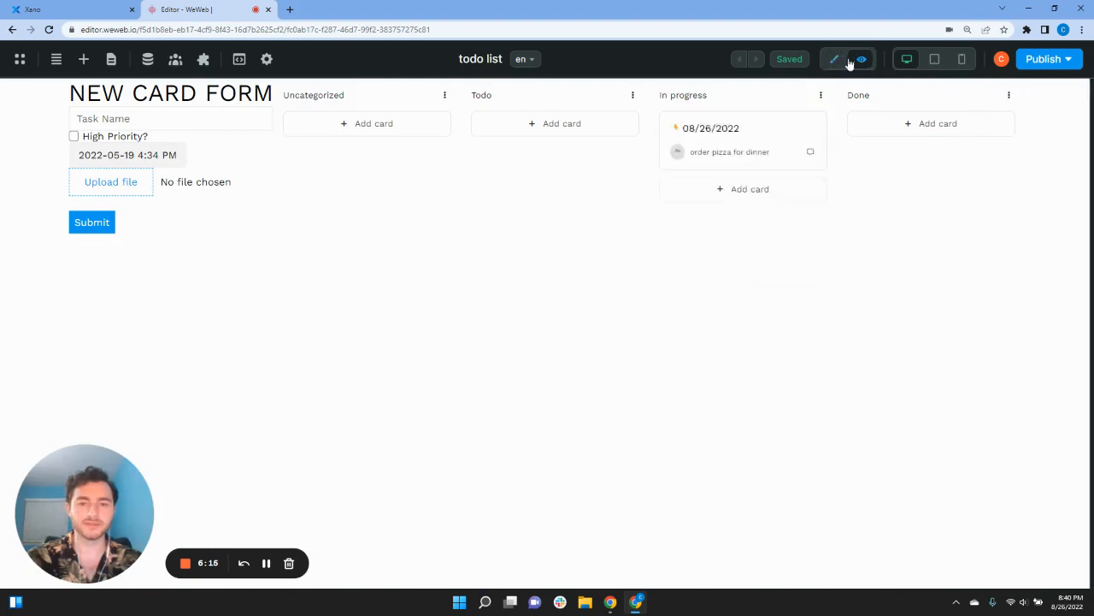
left_click(141, 118)
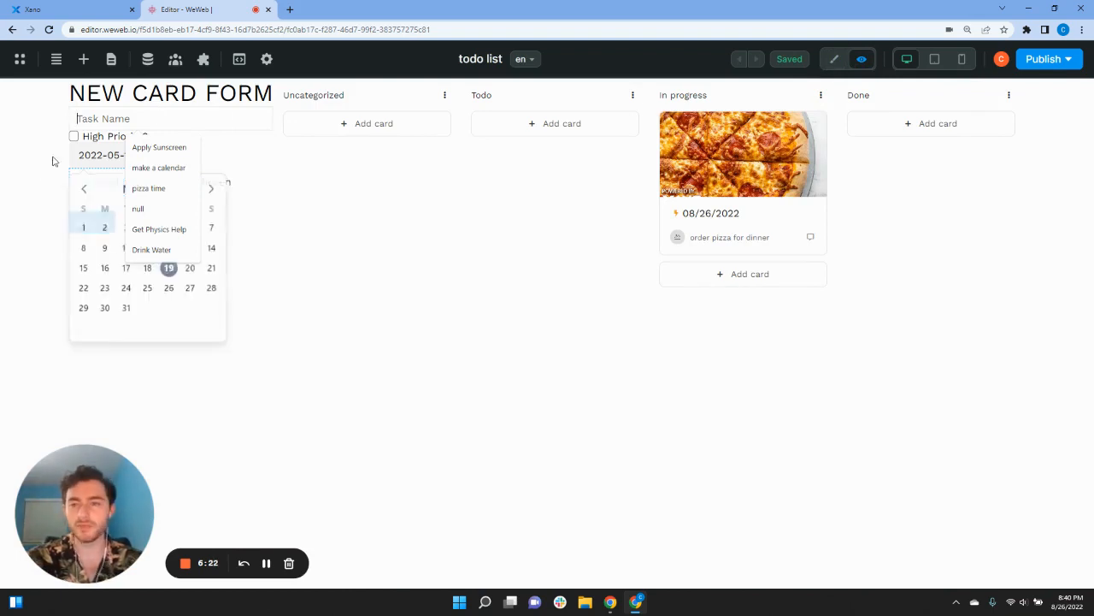
left_click(111, 59)
left_click(61, 203)
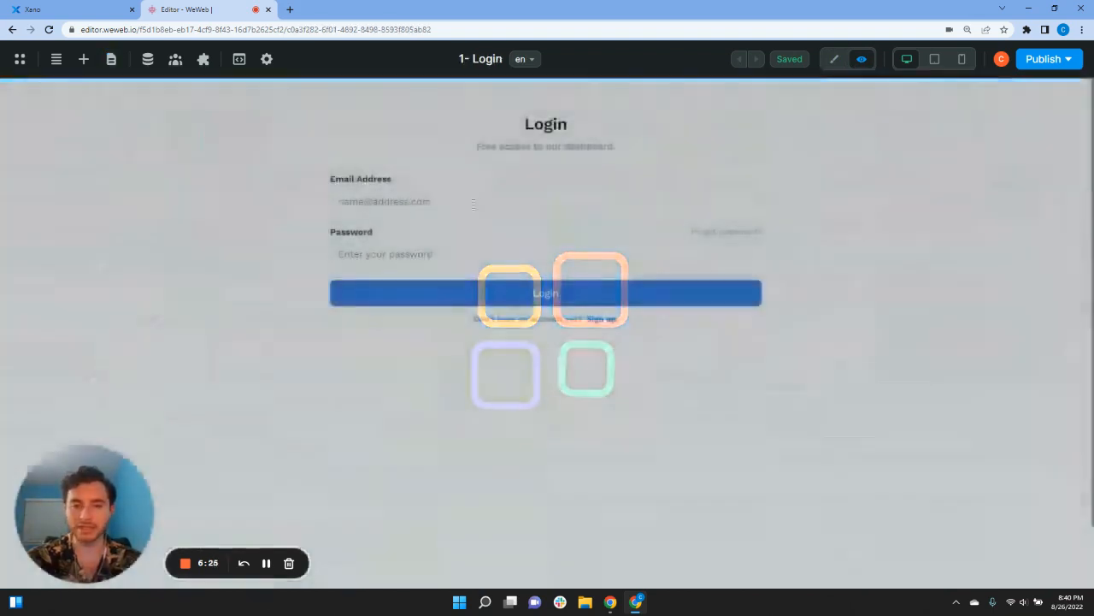
Step: Fill the email field with the account's saved email suggestion
left_click(423, 199)
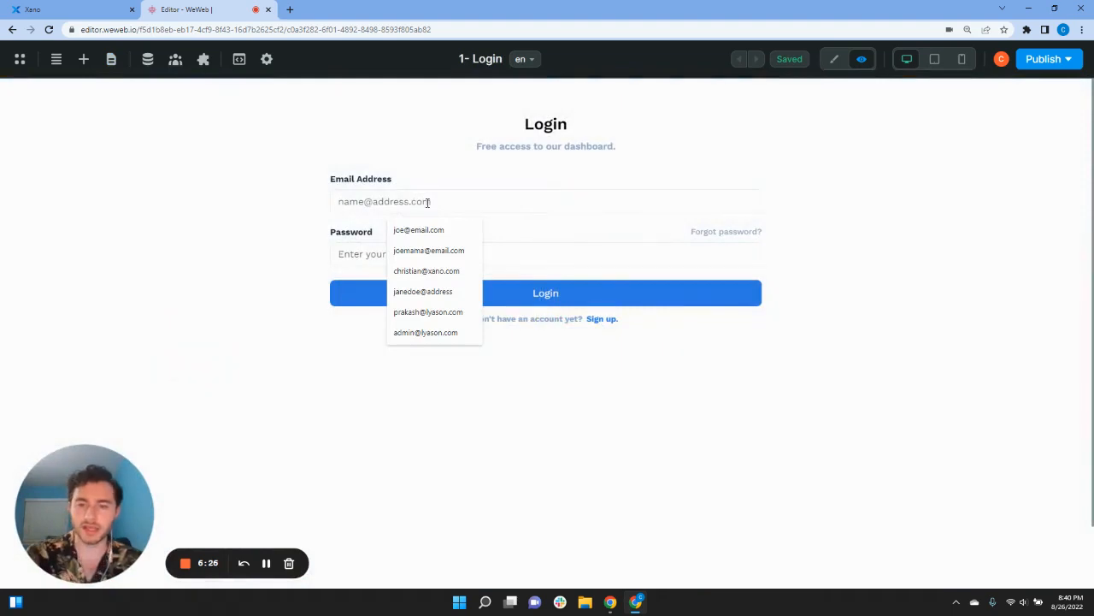
type("ch")
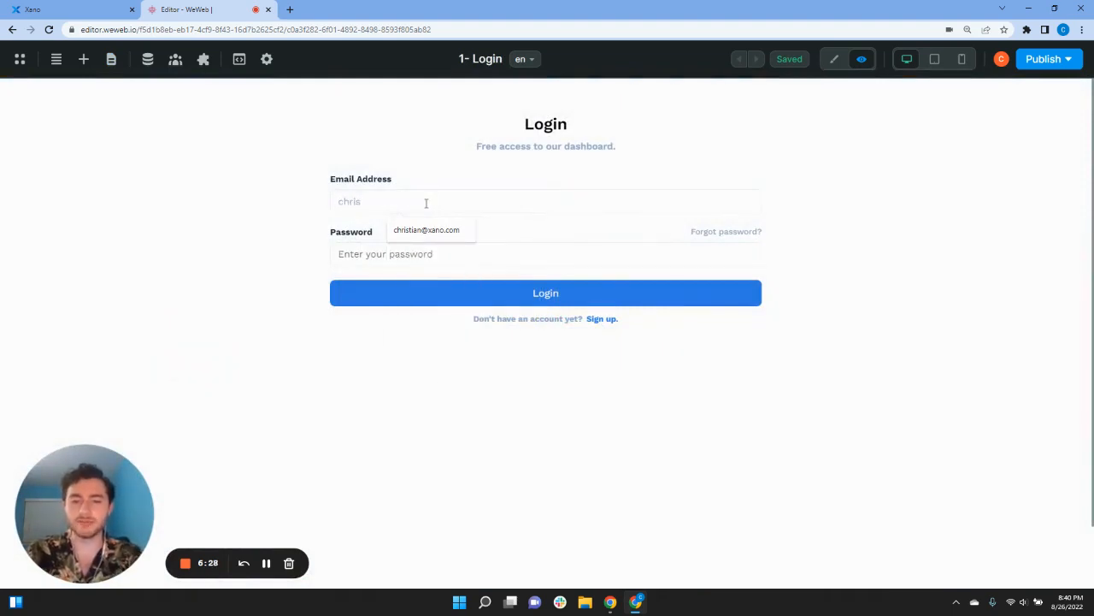
type("ris")
left_click(452, 229)
left_click(443, 252)
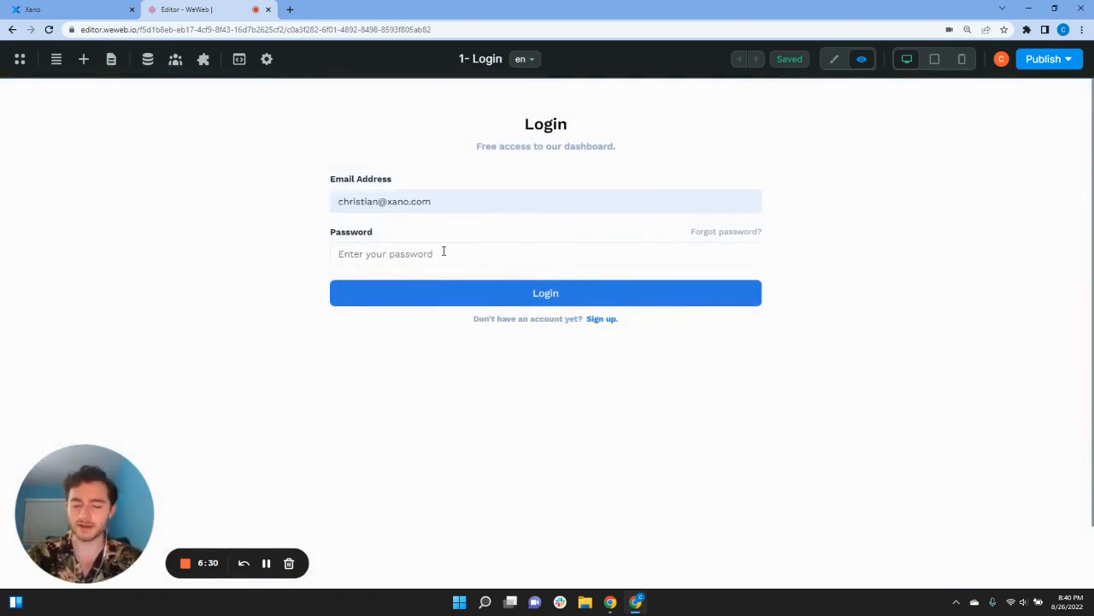
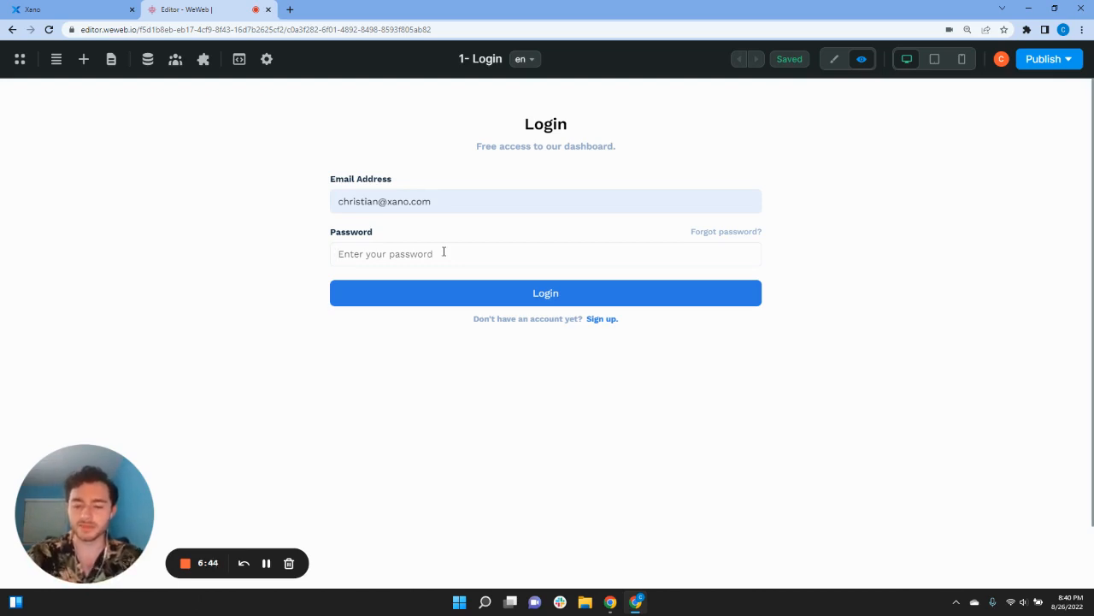
Step: Log in with the account password and dismiss Chrome's breach warning and save-password prompt
type("••••")
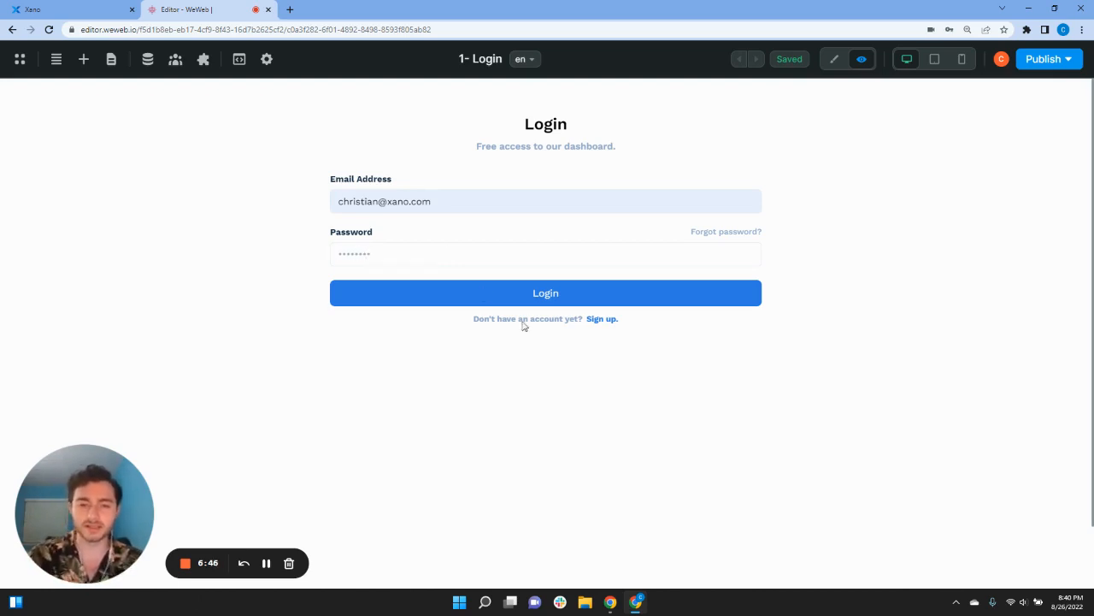
left_click(547, 294)
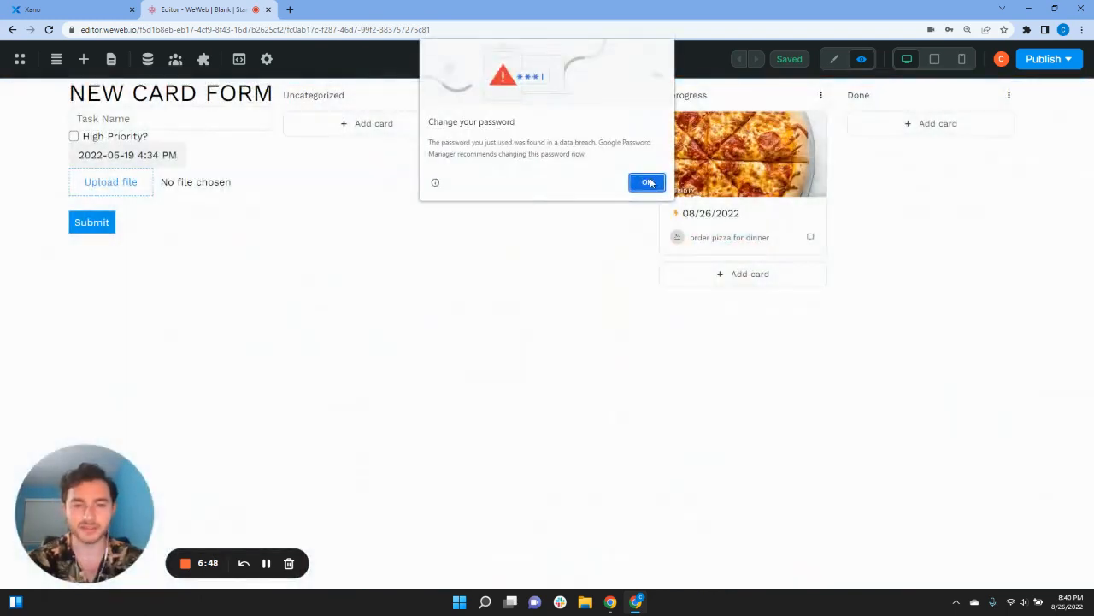
left_click(650, 182)
left_click(983, 190)
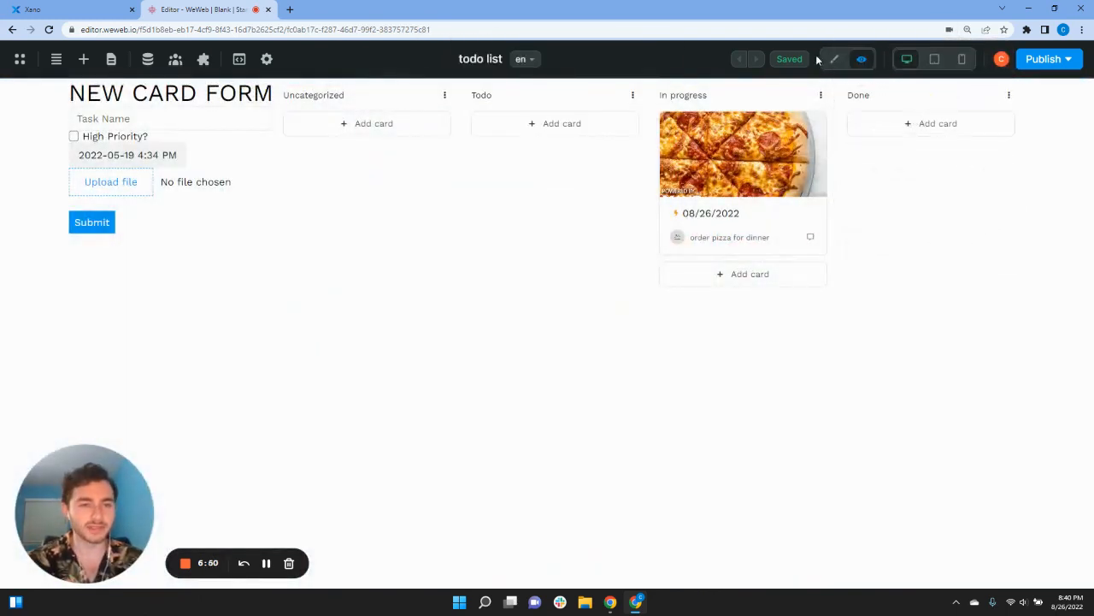
Step: Fill the new card form: Apply Sunscreen, high priority, due May 25, sunscreen.jpg attached
left_click(128, 119)
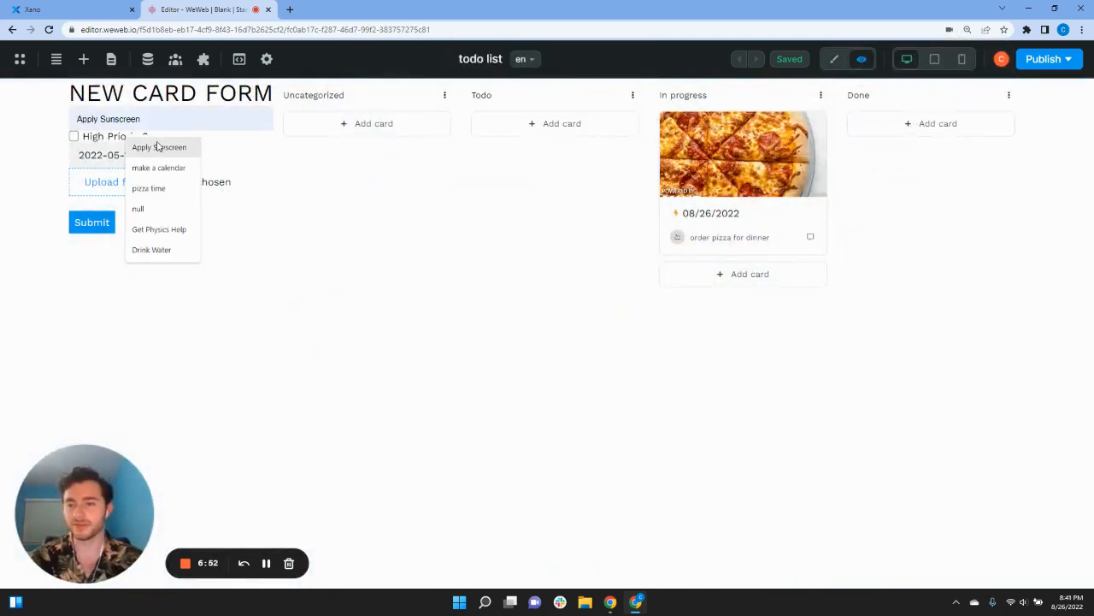
left_click(139, 145)
left_click(75, 137)
left_click(127, 155)
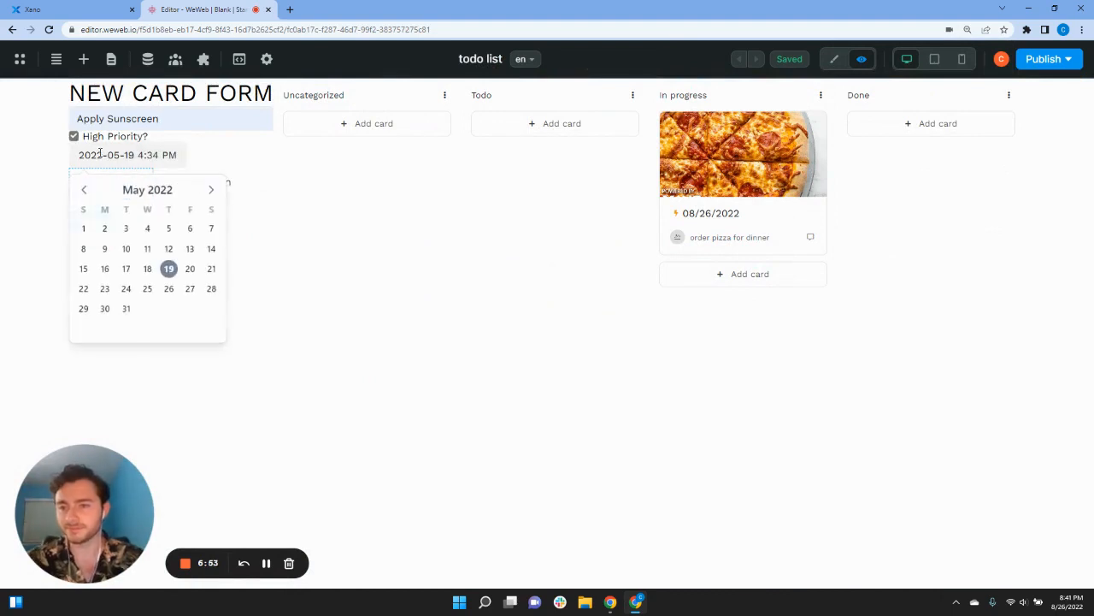
left_click(147, 288)
left_click(112, 183)
left_click(259, 102)
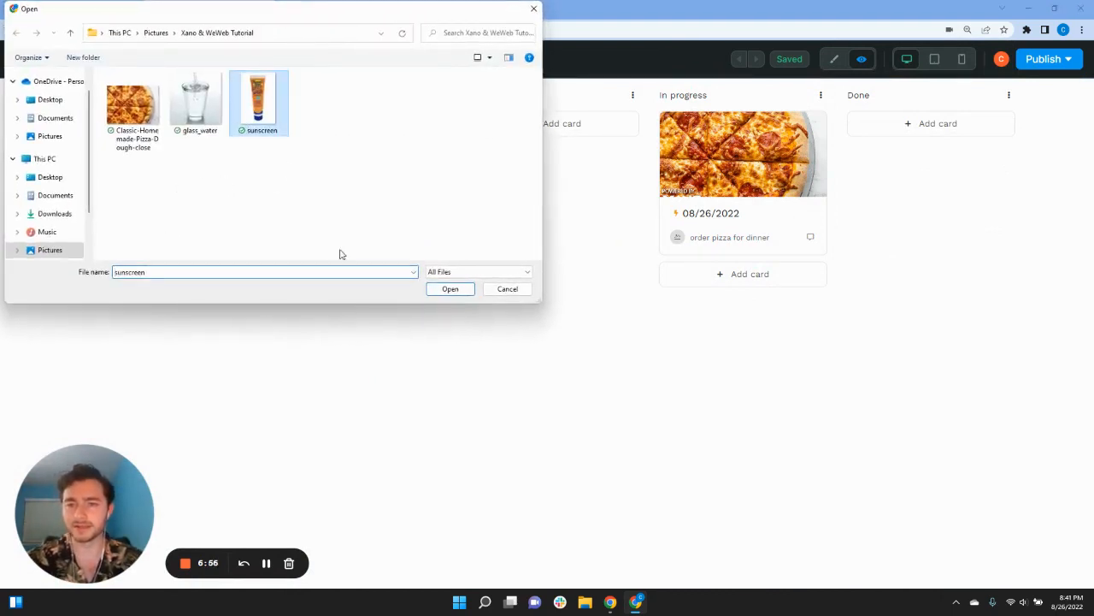
left_click(454, 293)
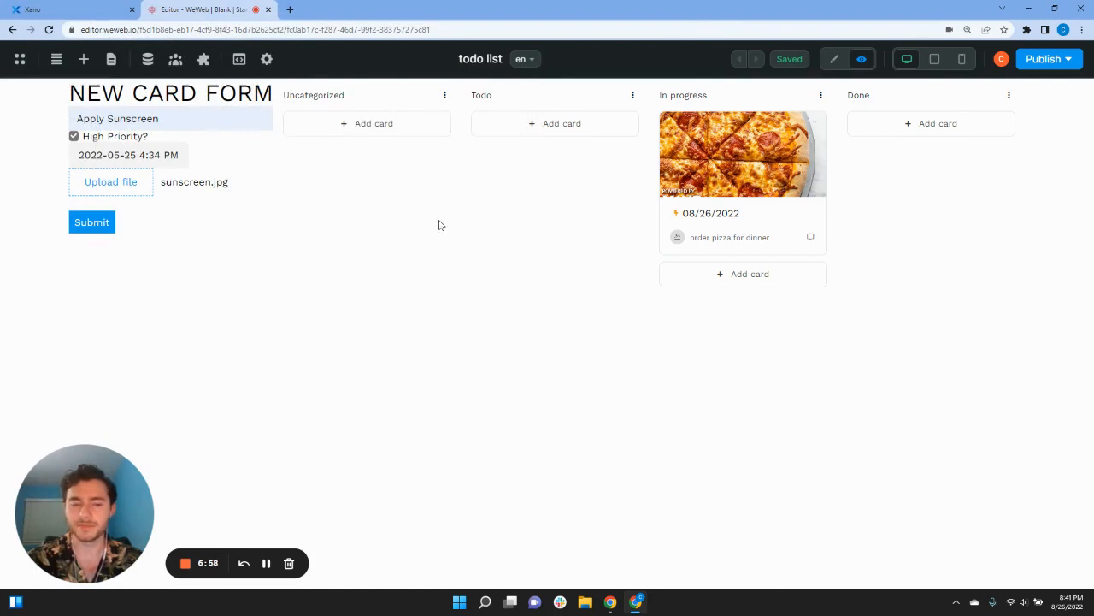
left_click(840, 60)
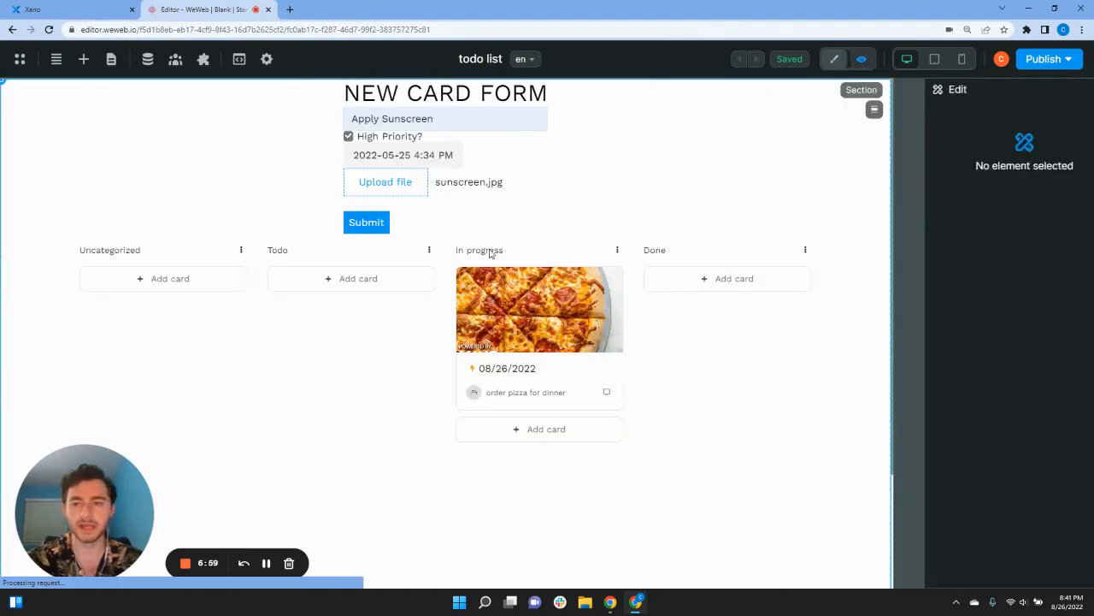
Step: Select the form container and open its Submit New Card workflow
left_click(343, 82)
left_click(949, 188)
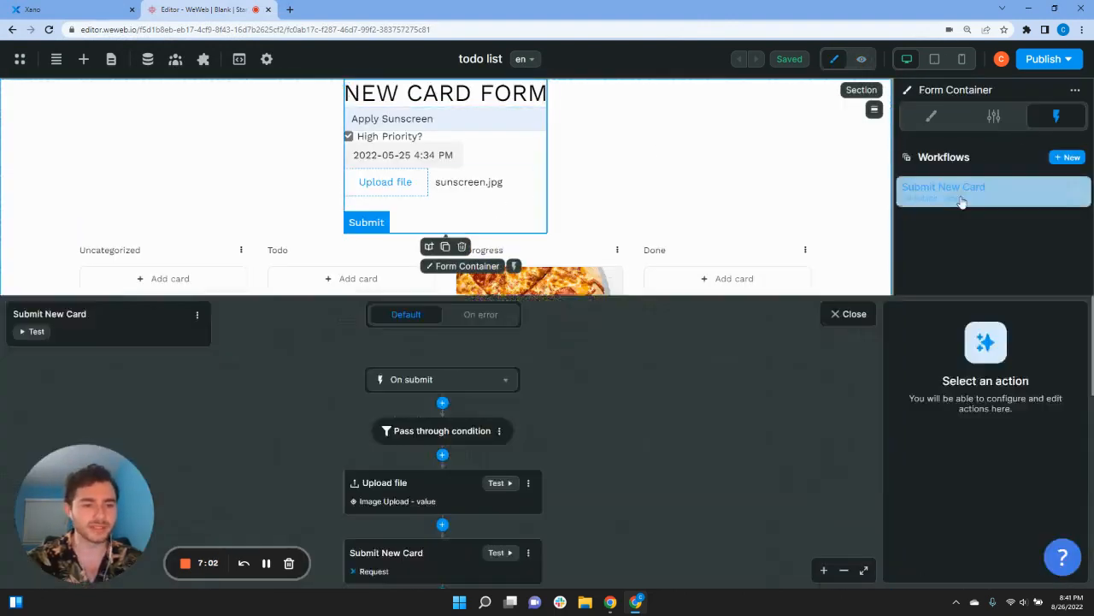
scroll(584, 413, "down", 2)
scroll(616, 425, "up", 1)
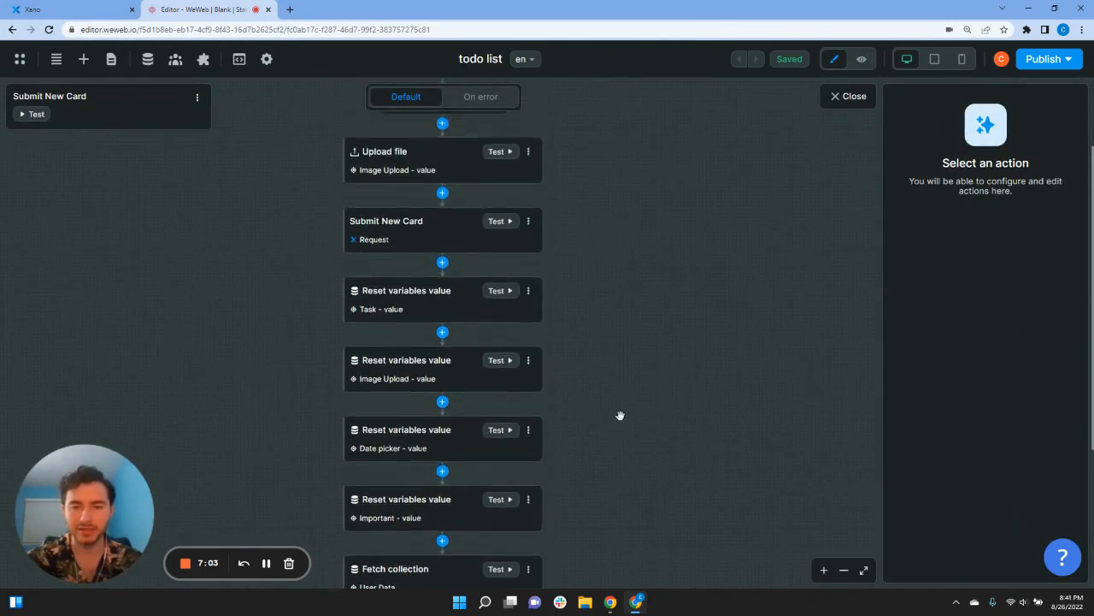
Step: Test-run Upload file and Submit New Card, then preview the board with the Apply Sunscreen card
left_click(499, 152)
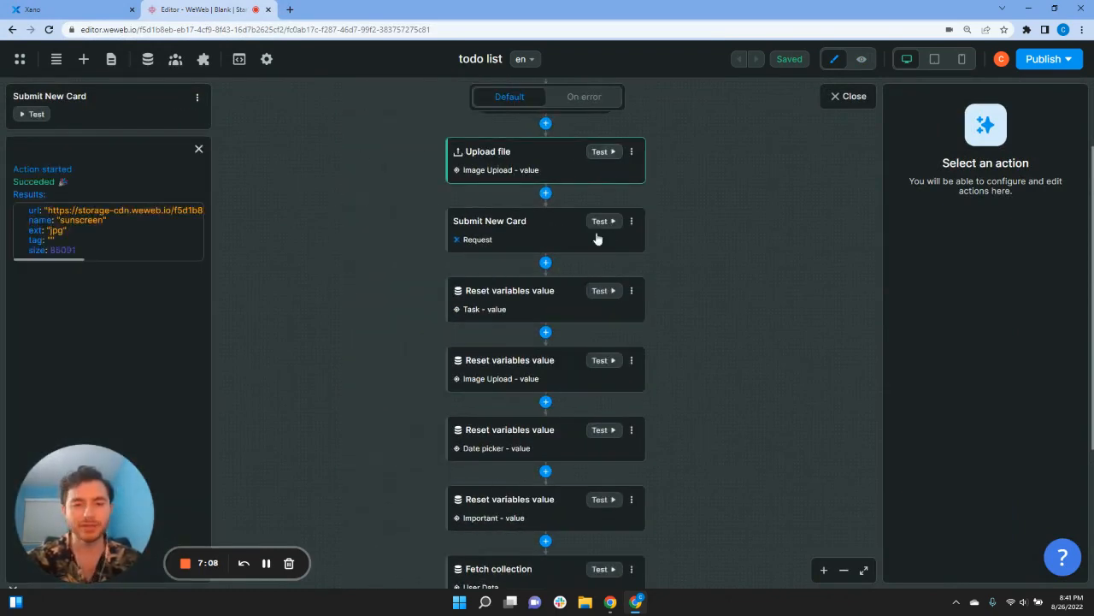
left_click(603, 224)
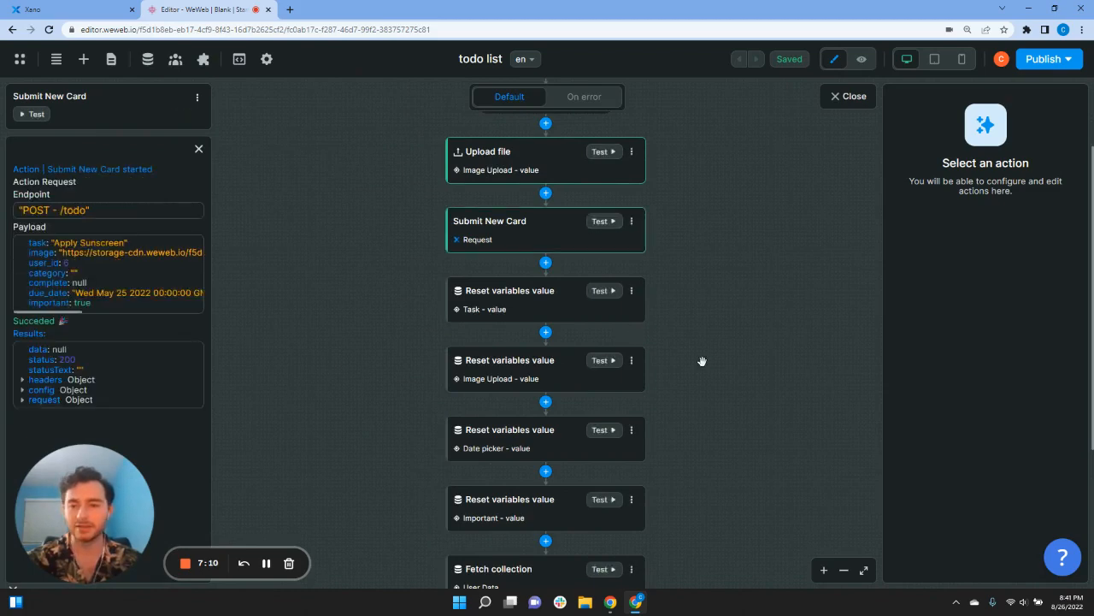
scroll(699, 332, "down", 1)
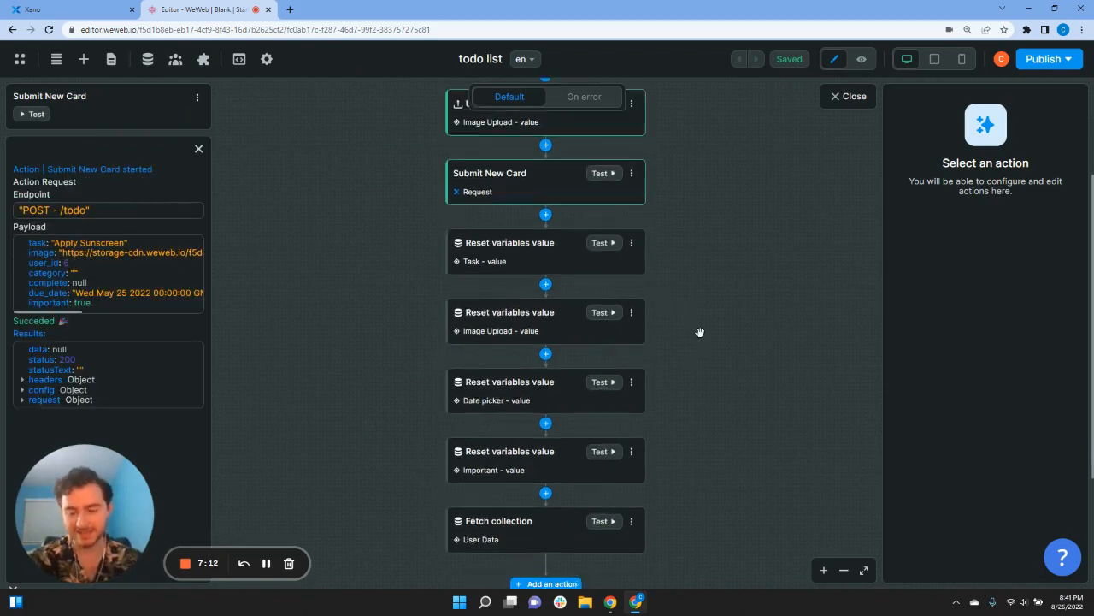
scroll(699, 331, "up", 1)
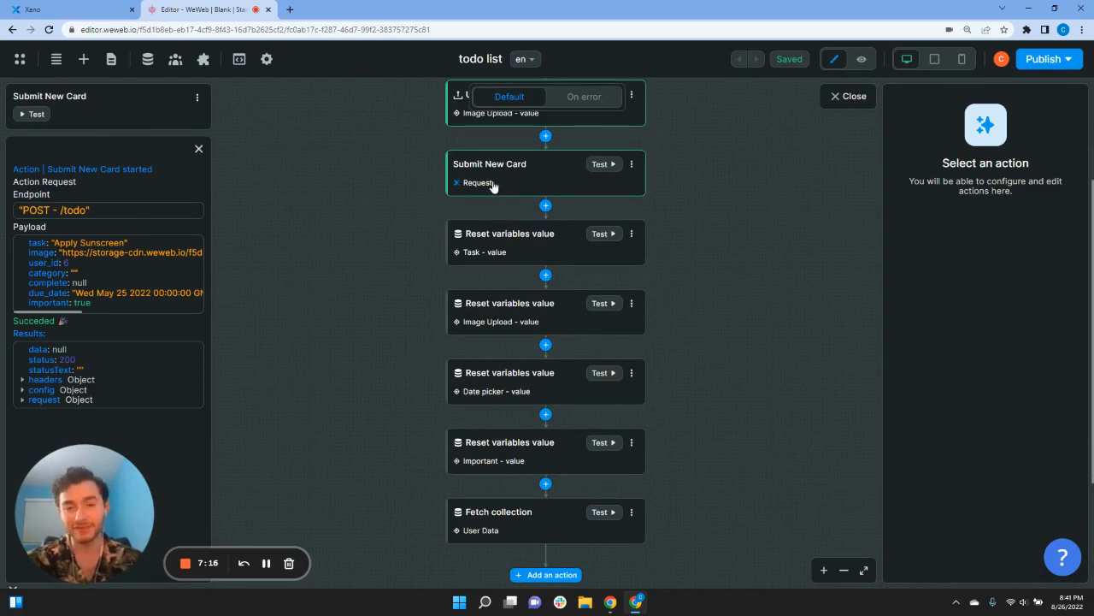
scroll(424, 294, "down", 2)
scroll(423, 315, "up", 2)
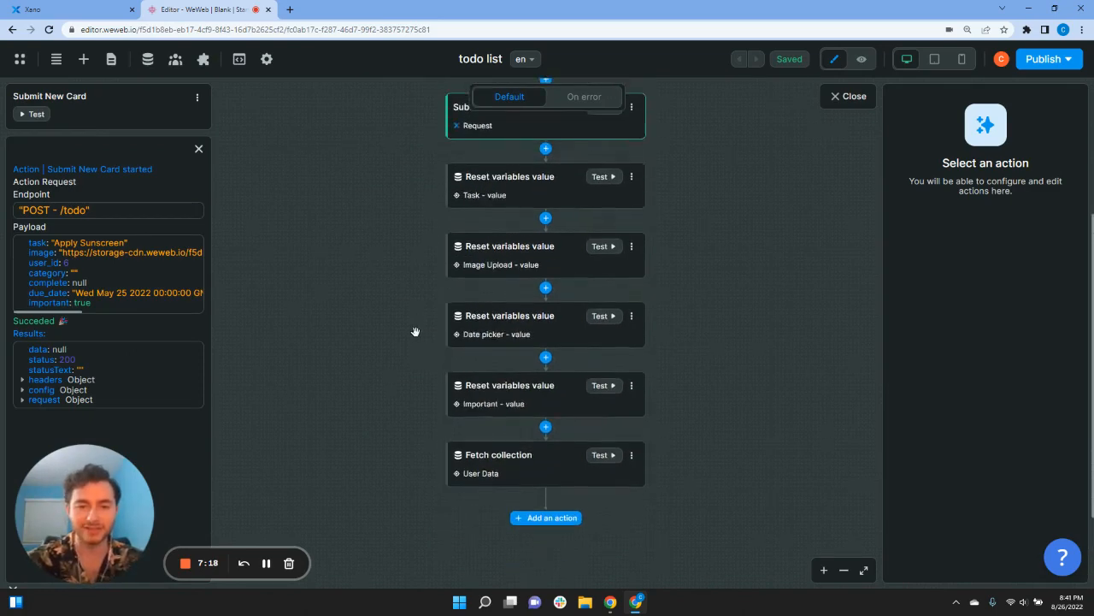
scroll(404, 409, "up", 1)
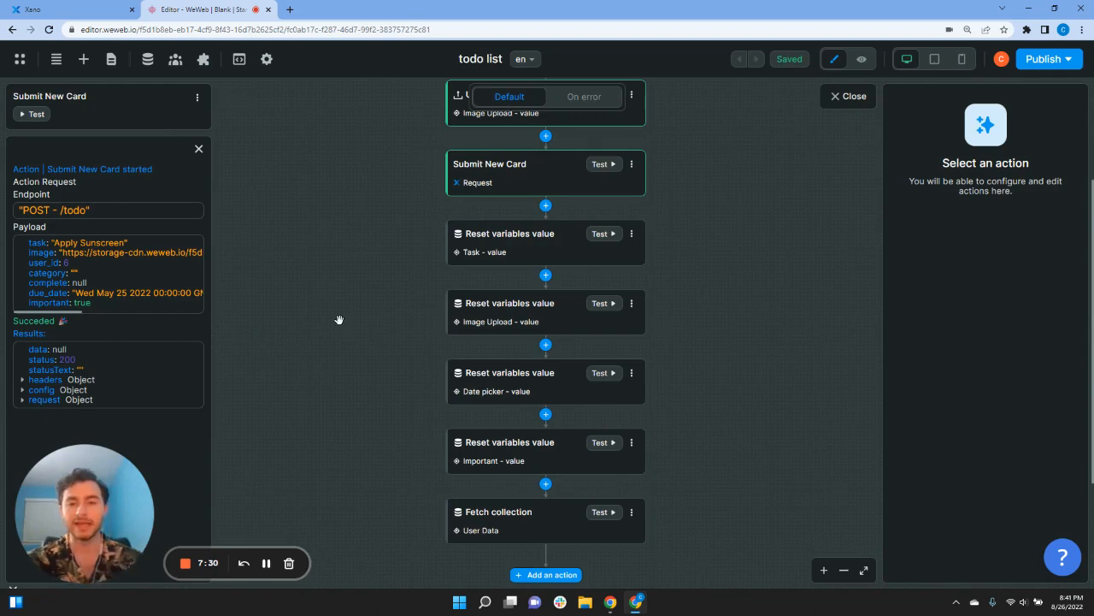
scroll(350, 349, "down", 1)
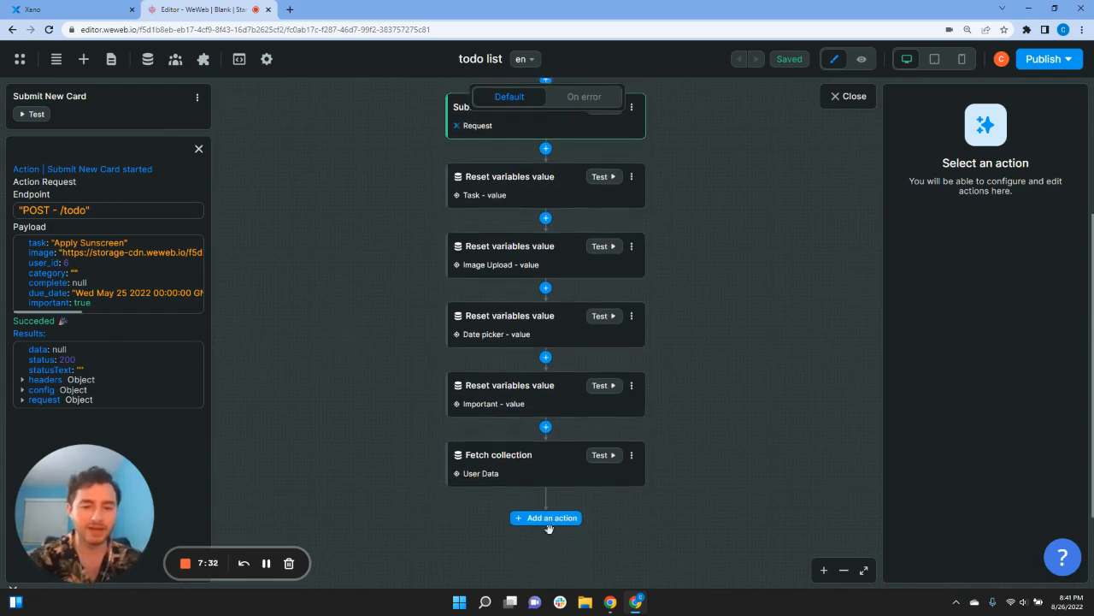
scroll(581, 534, "up", 1)
scroll(267, 560, "down", 1)
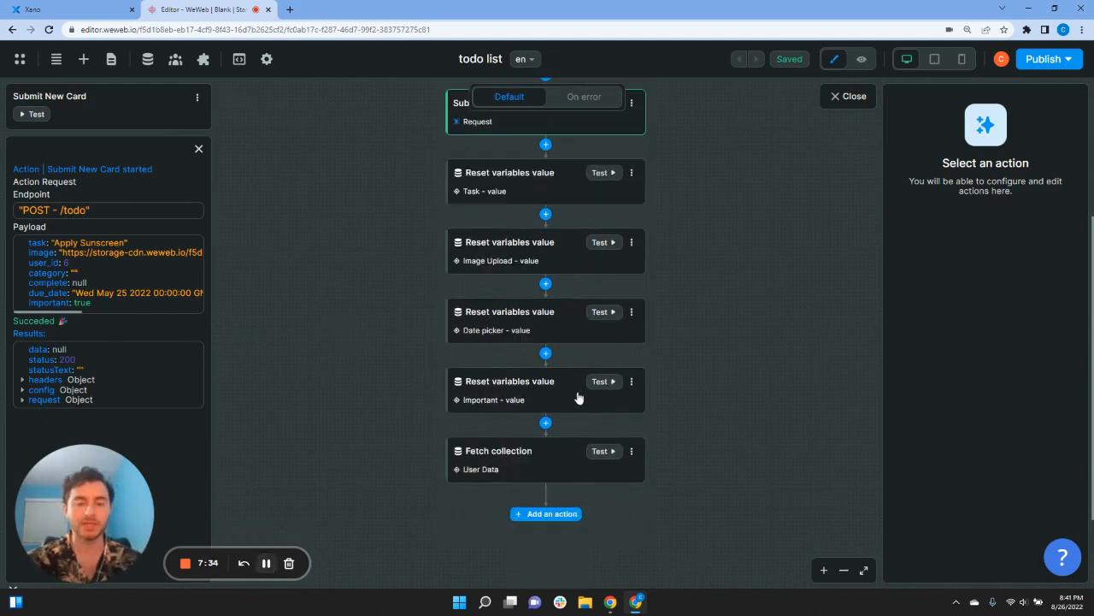
left_click(863, 59)
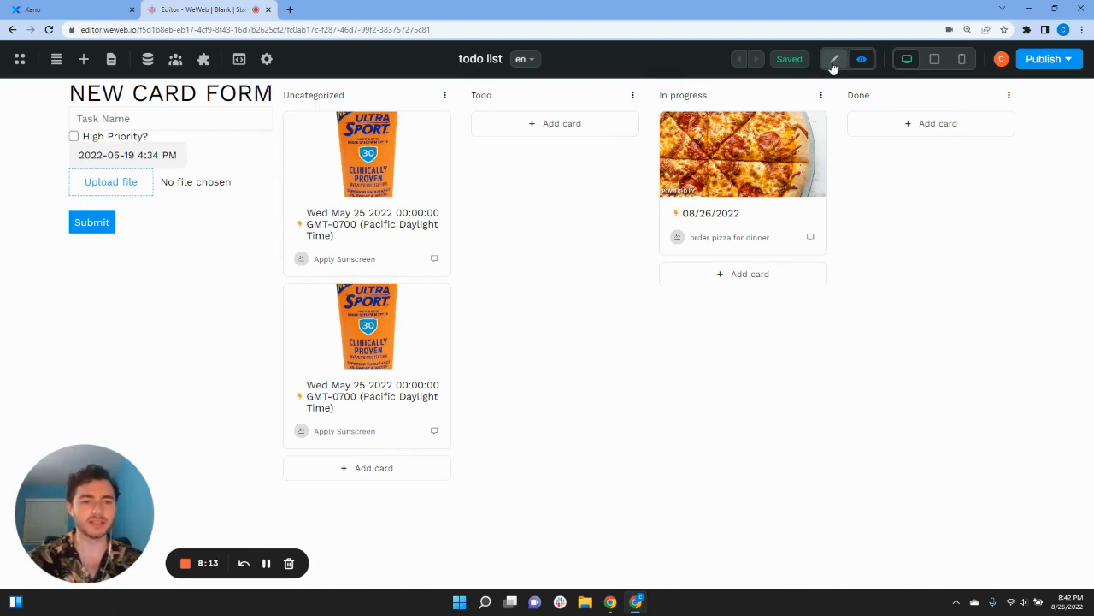
Step: Give the Todo Add card button an On click action setting getCategory to item.data['value']
left_click(833, 62)
left_click(361, 279)
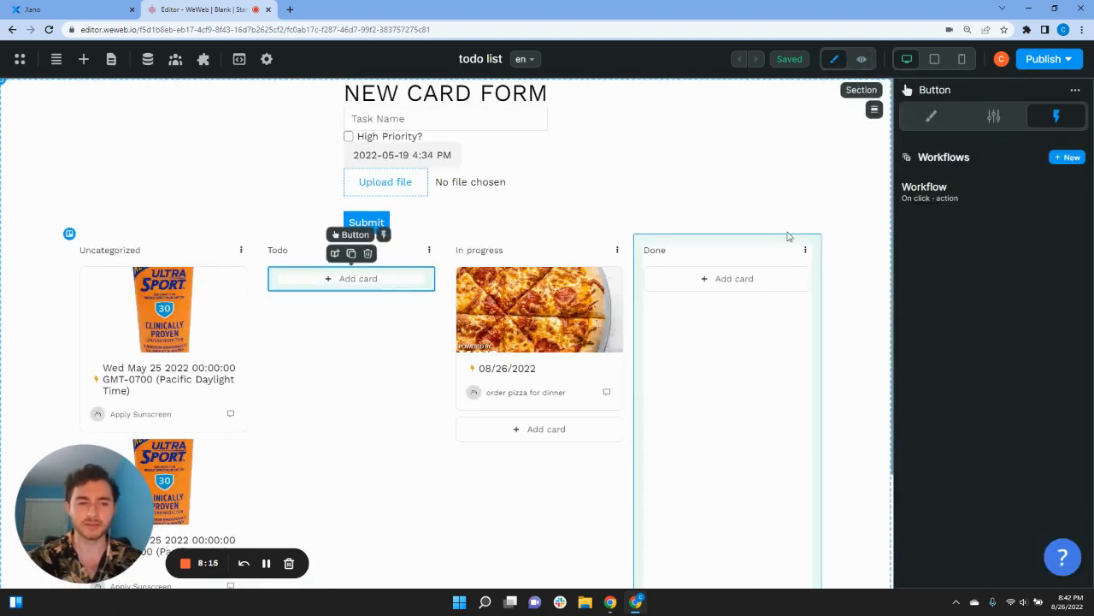
left_click(958, 196)
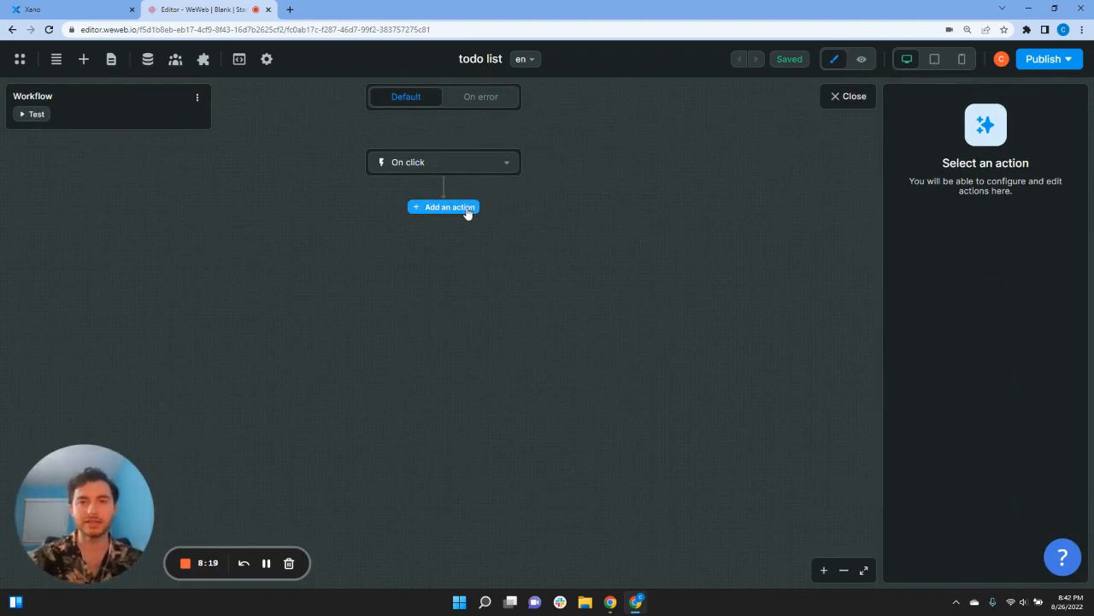
left_click(468, 208)
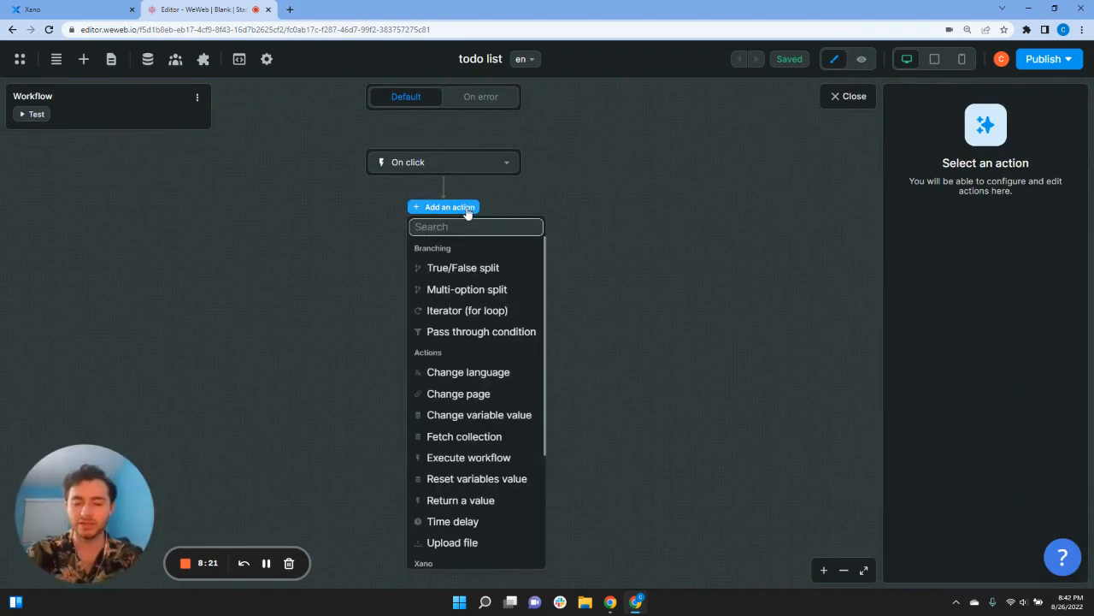
type("chan")
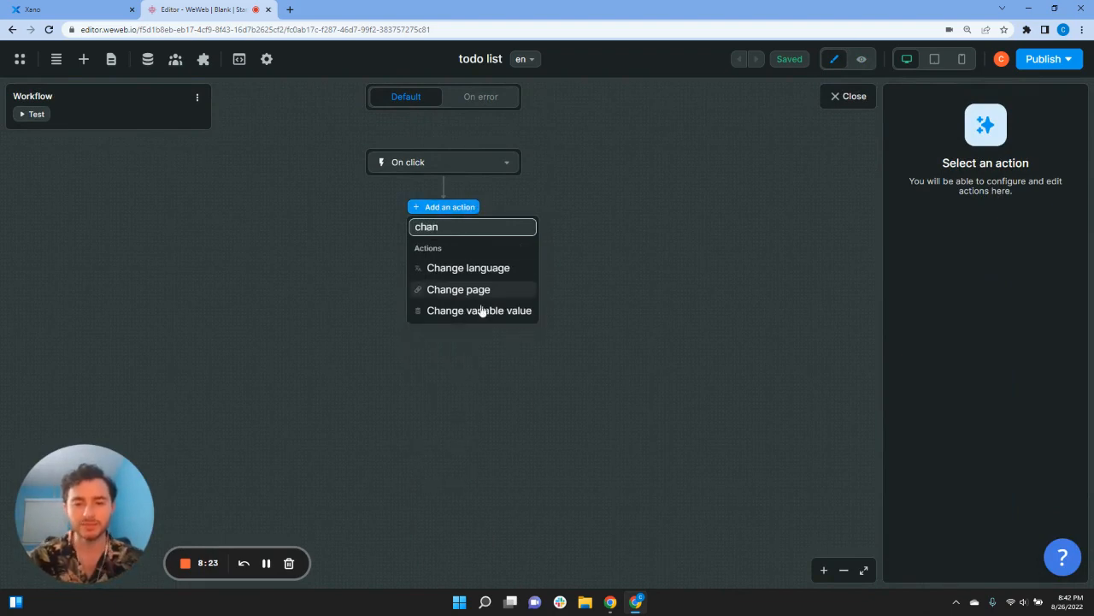
left_click(479, 311)
left_click(935, 234)
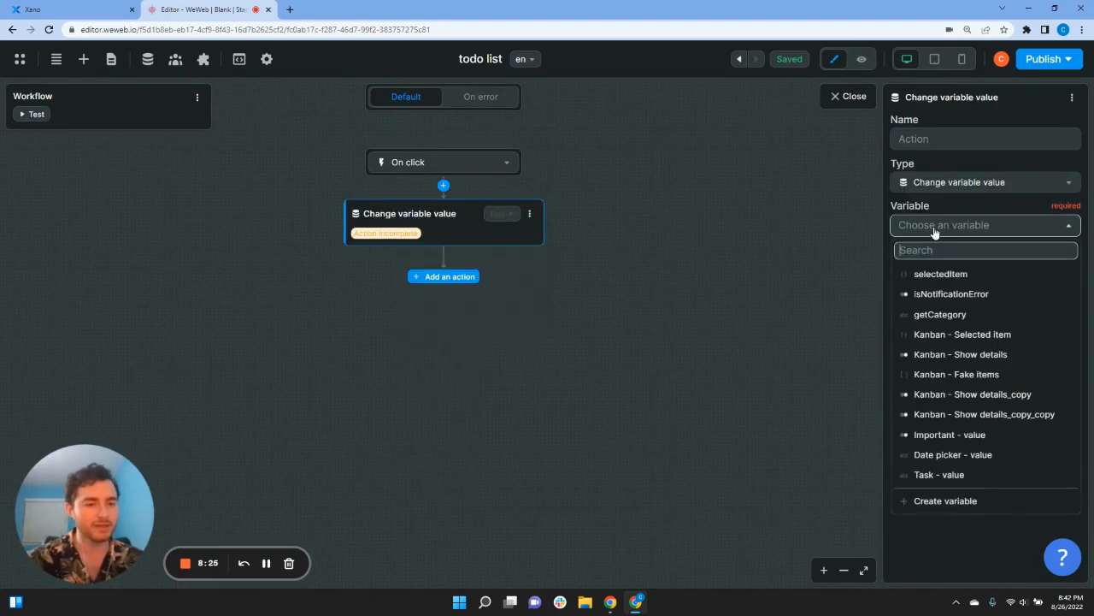
left_click(944, 313)
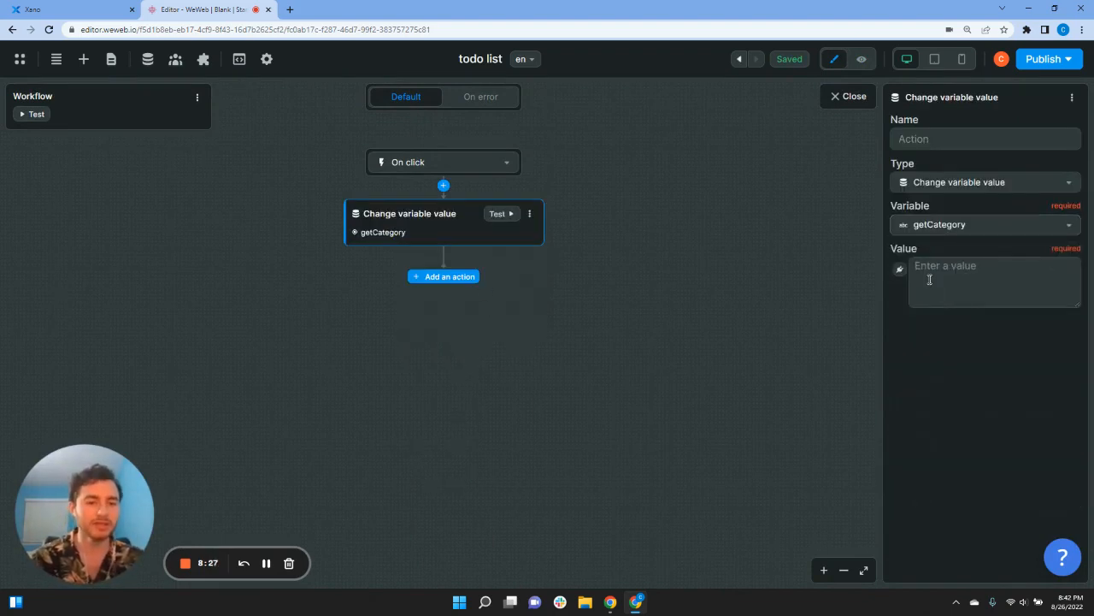
left_click(899, 269)
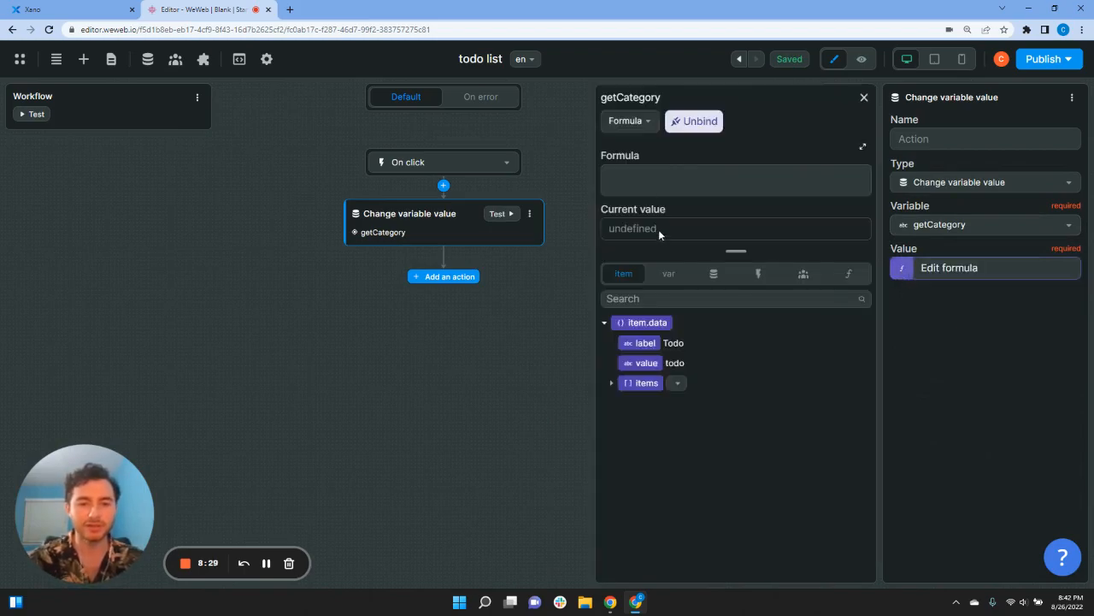
left_click(647, 366)
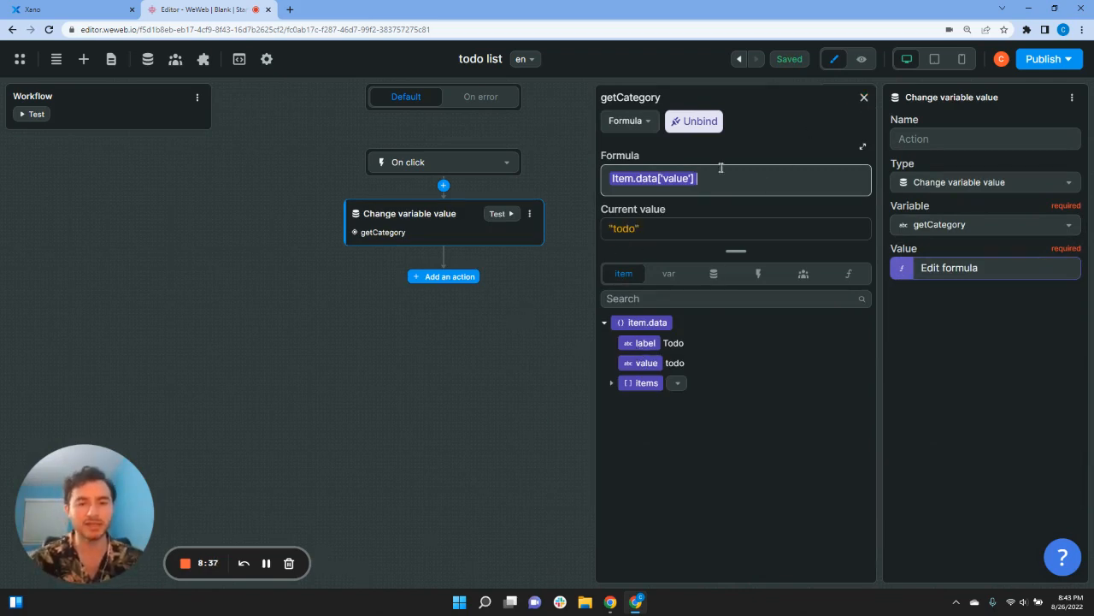
left_click(865, 98)
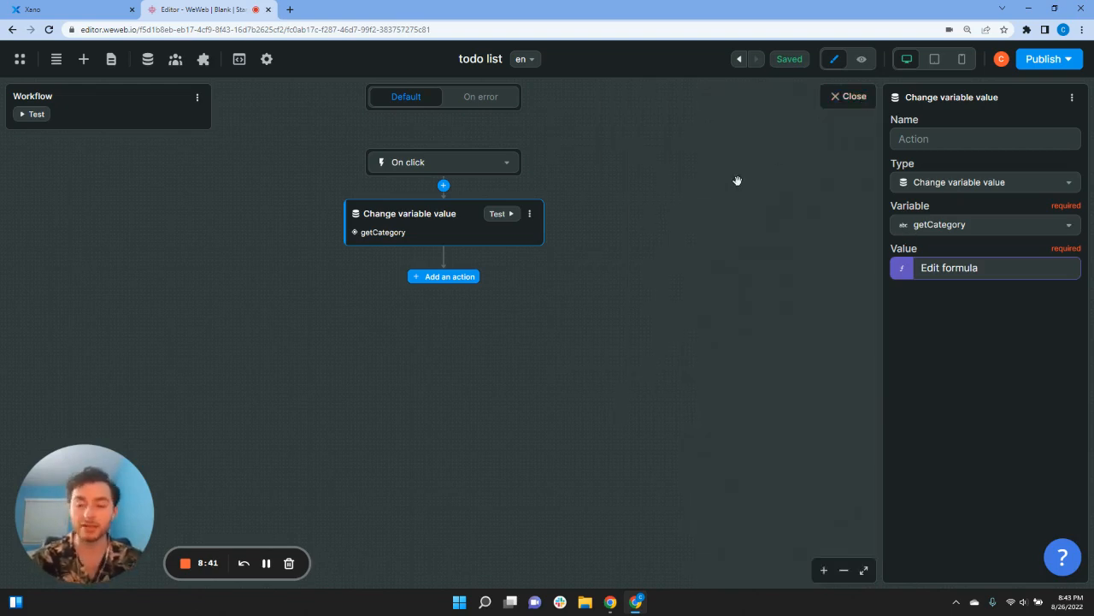
left_click(846, 96)
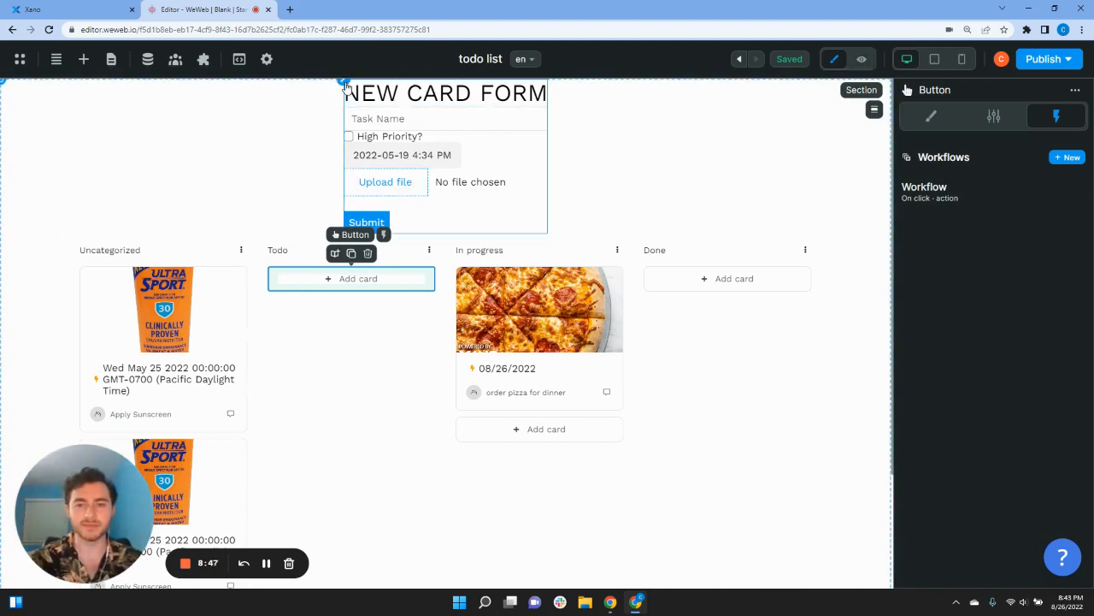
Step: In preview, add an Apply Sunscreen card due May 25 with sunscreen.jpg under Todo
left_click(861, 59)
left_click(139, 119)
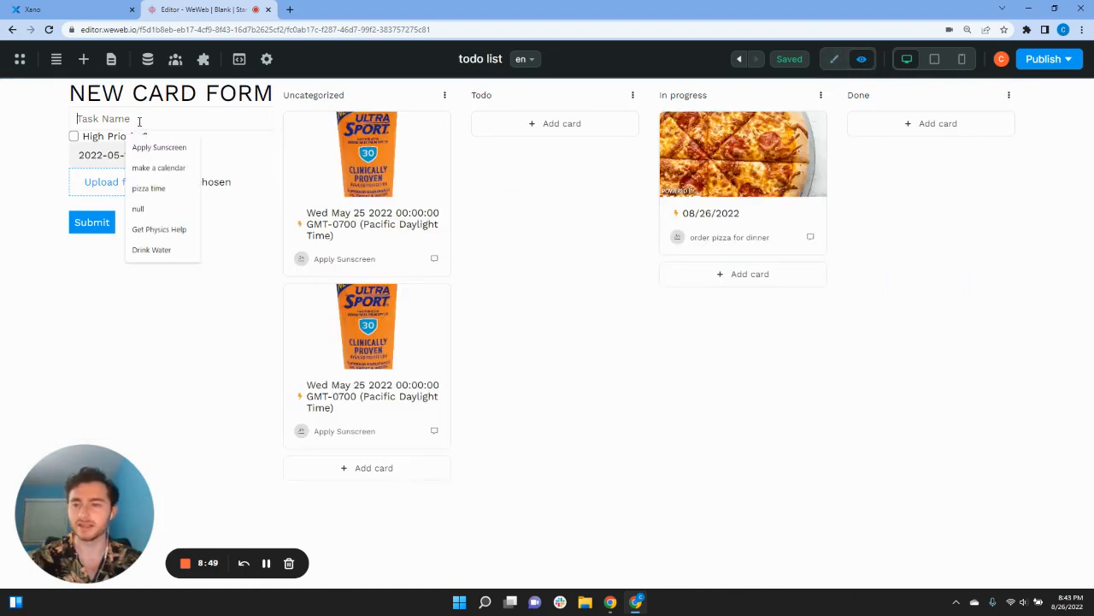
left_click(141, 148)
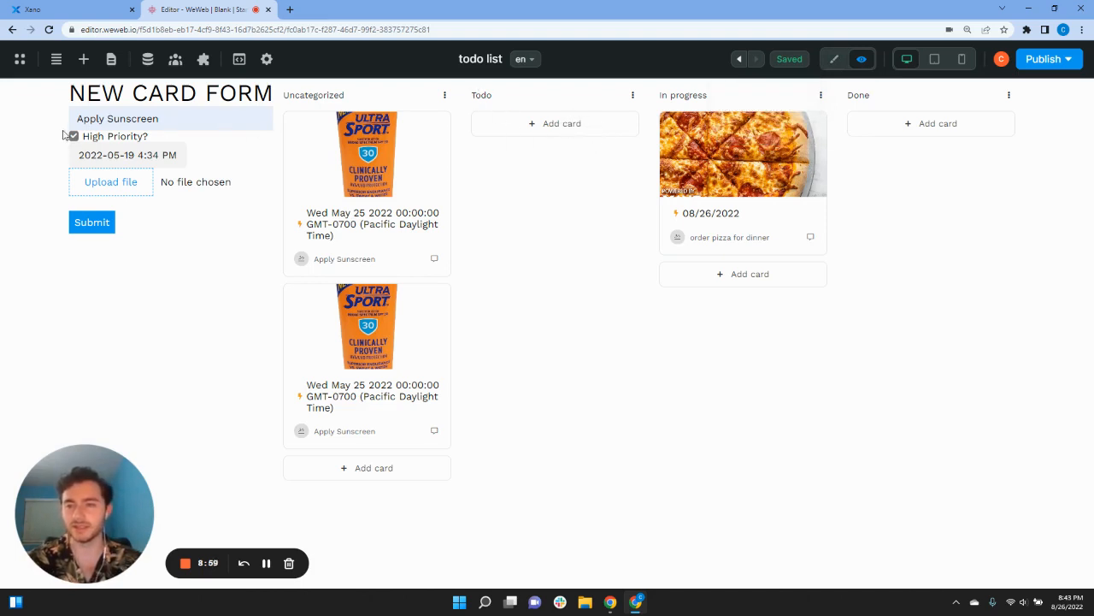
left_click(107, 155)
left_click(147, 286)
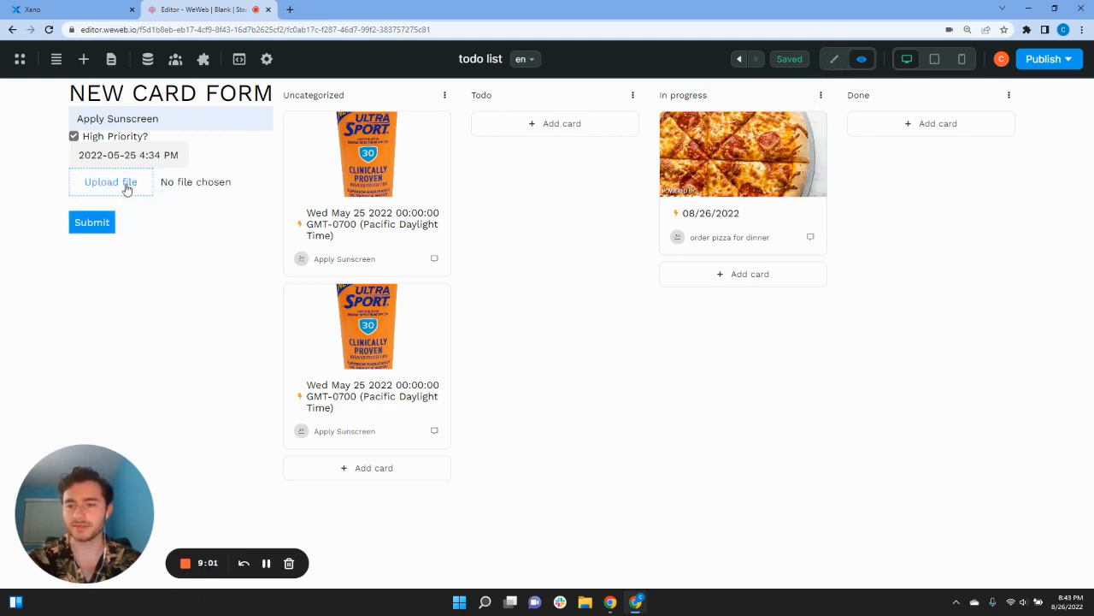
left_click(126, 182)
left_click(260, 107)
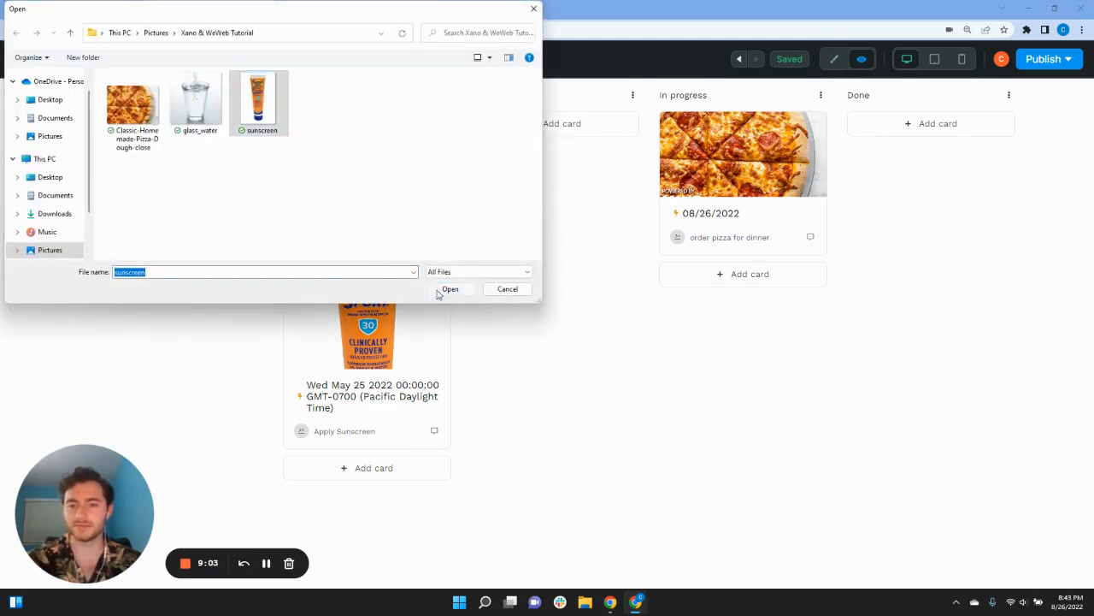
left_click(449, 289)
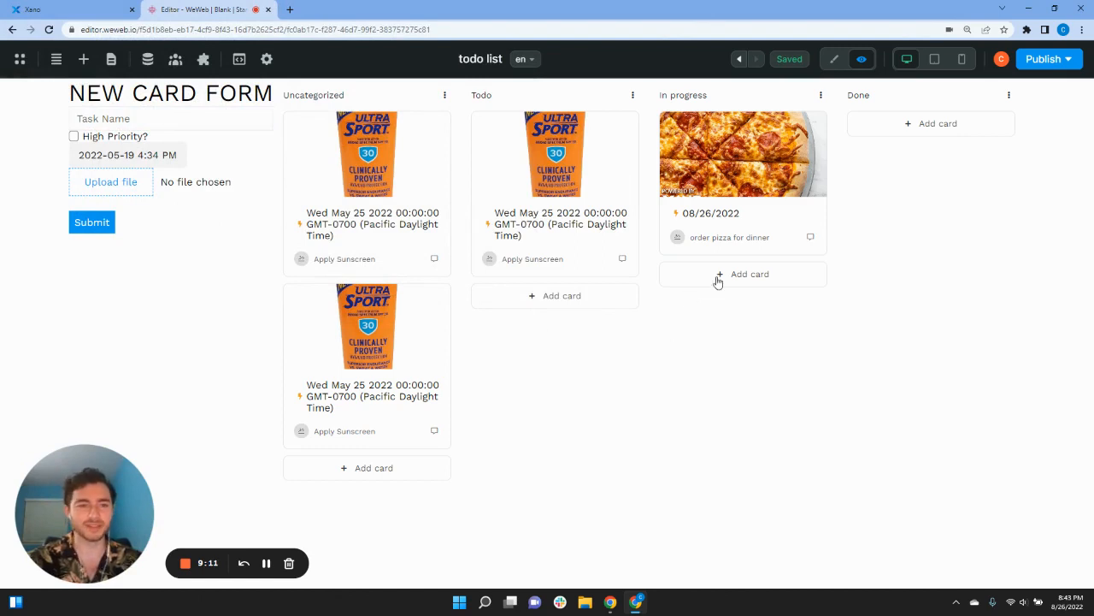
left_click(834, 59)
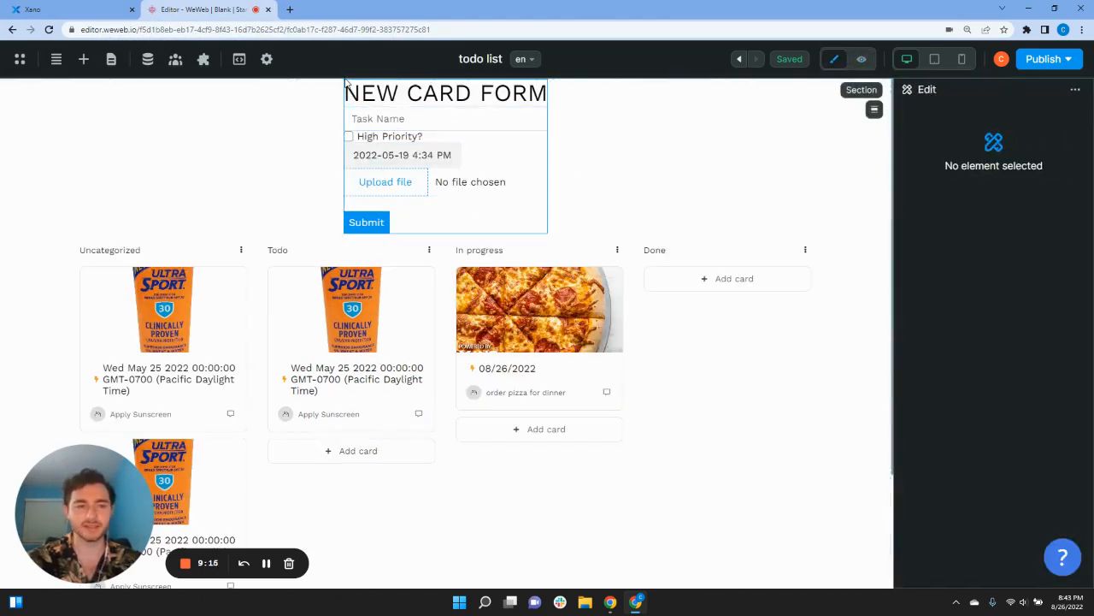
Step: Insert a Reset variables value step before Fetch collection in the Submit New Card workflow
left_click(344, 83)
left_click(940, 190)
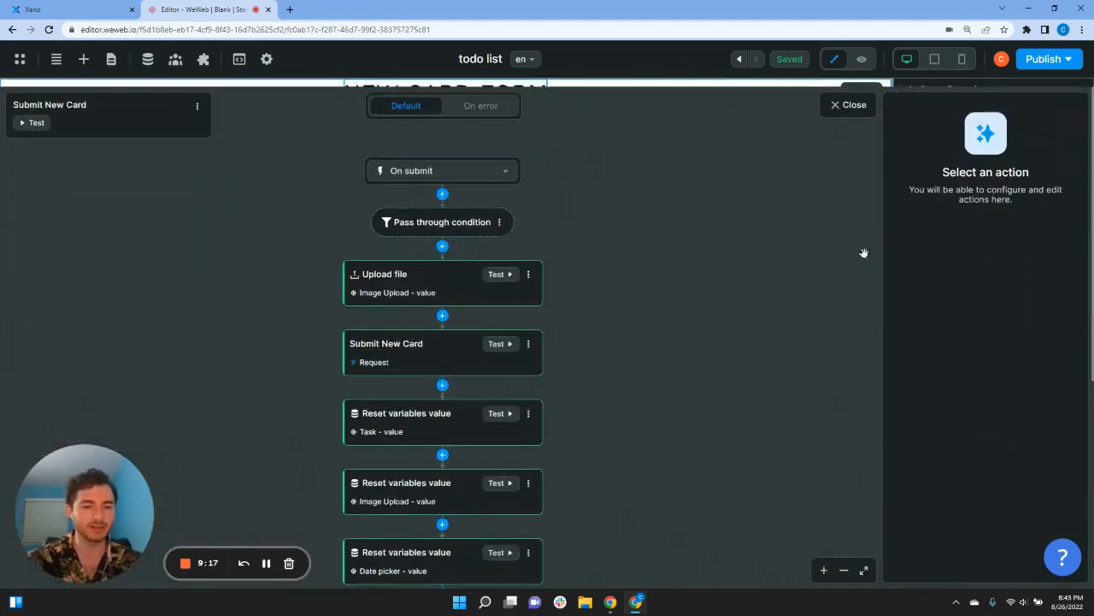
scroll(675, 368, "down", 4)
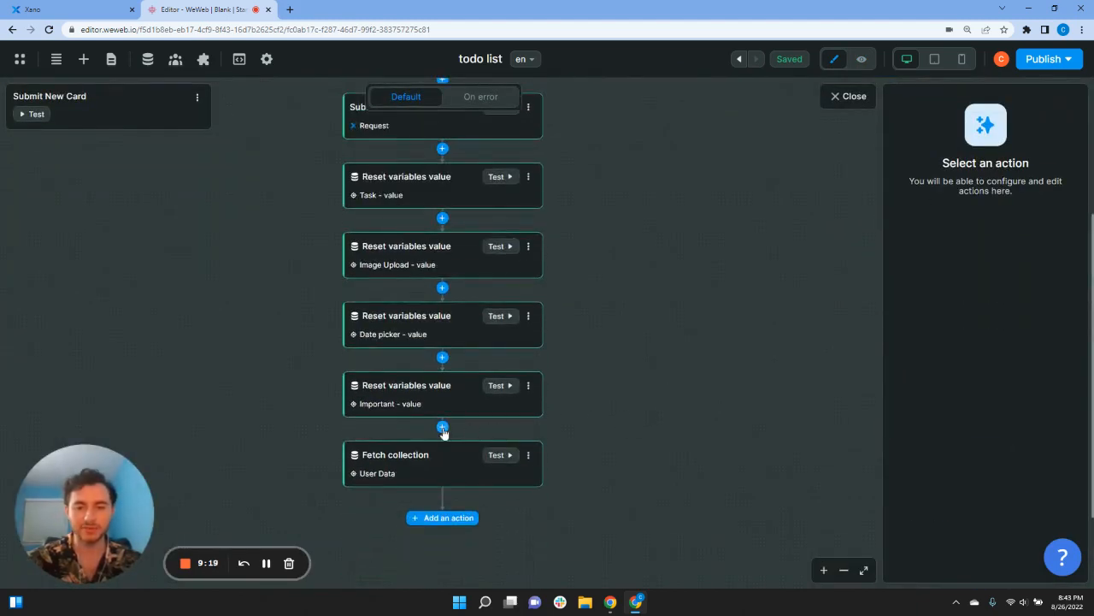
left_click(442, 426)
type("res")
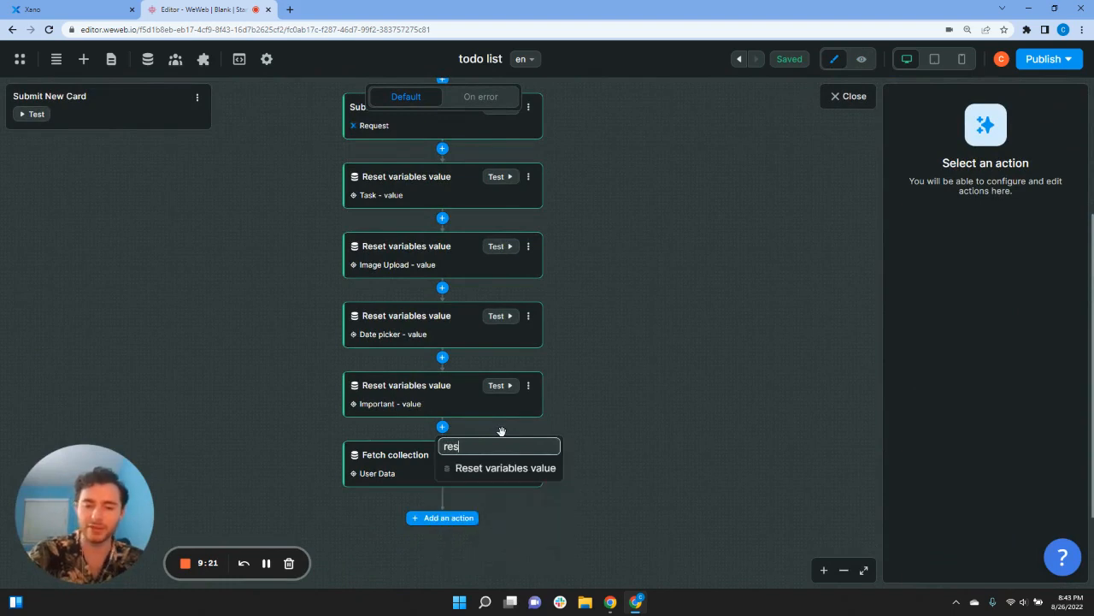
left_click(518, 475)
Step: Set the reset step to getCategory, then close the workflow and preview the page
left_click(940, 232)
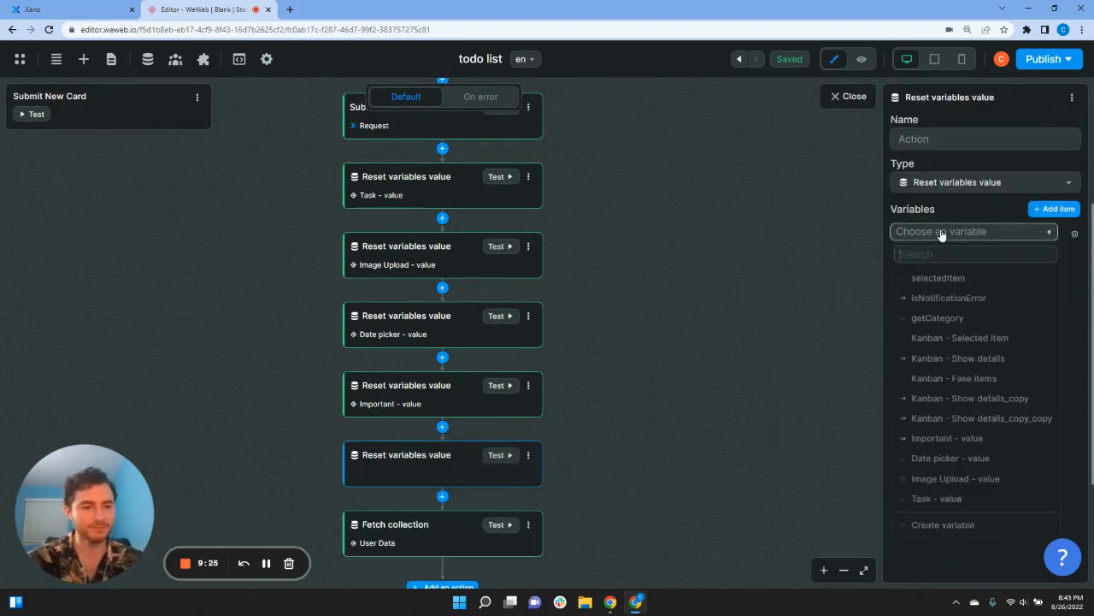
type("get")
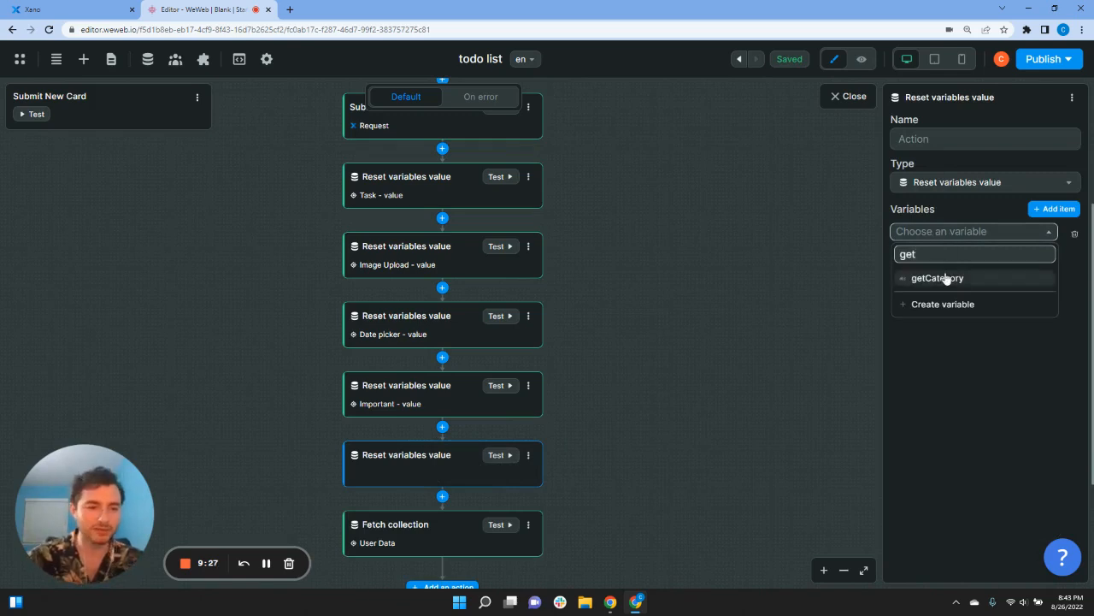
left_click(944, 278)
scroll(641, 405, "down", 3)
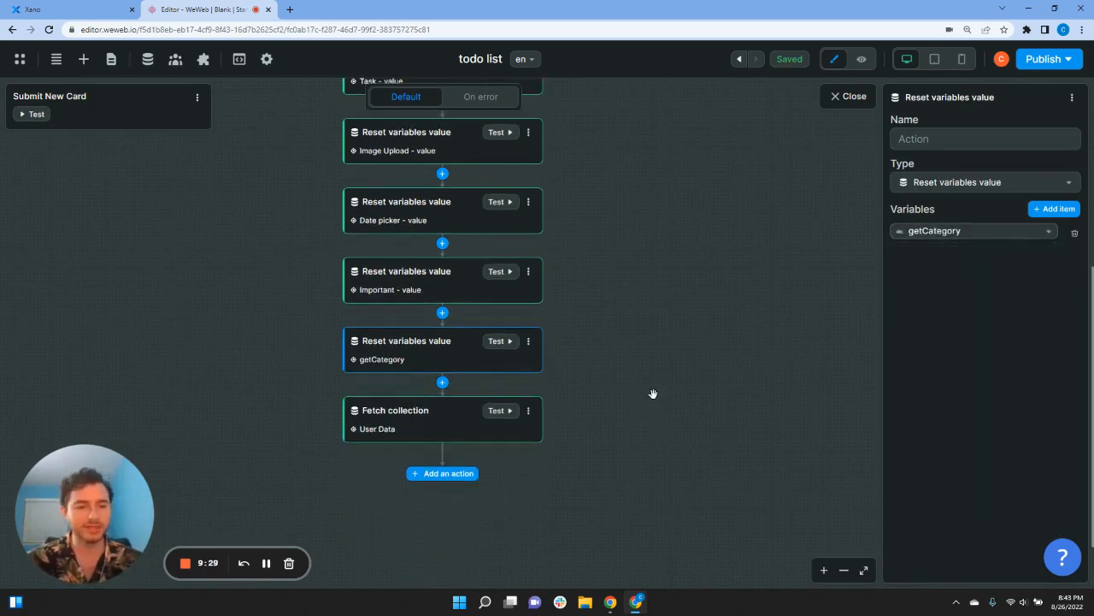
left_click(654, 394)
scroll(530, 424, "up", 4)
left_click(848, 97)
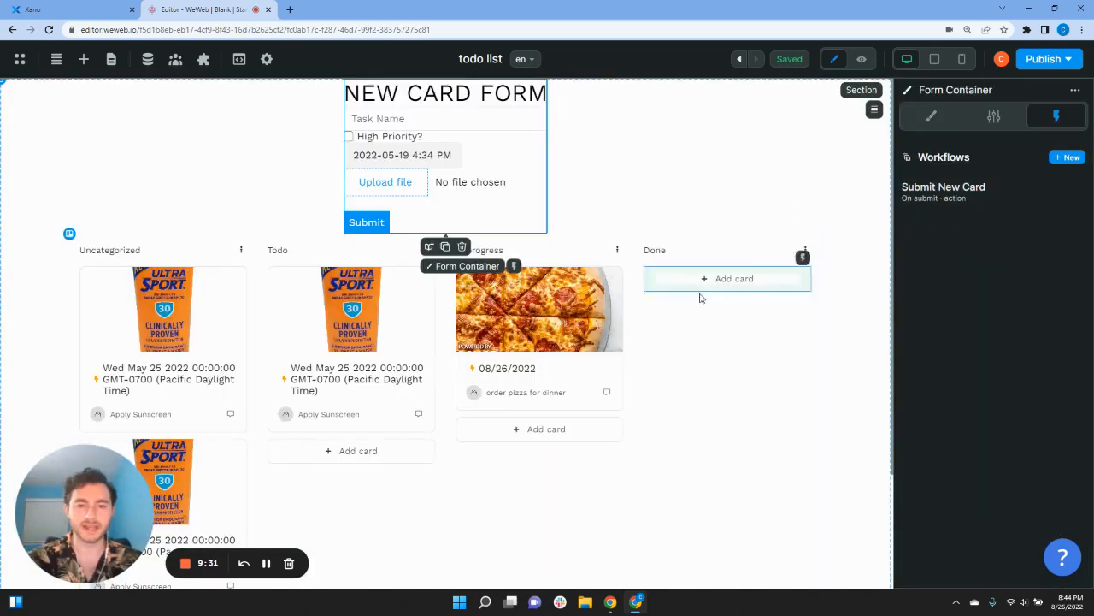
left_click(861, 59)
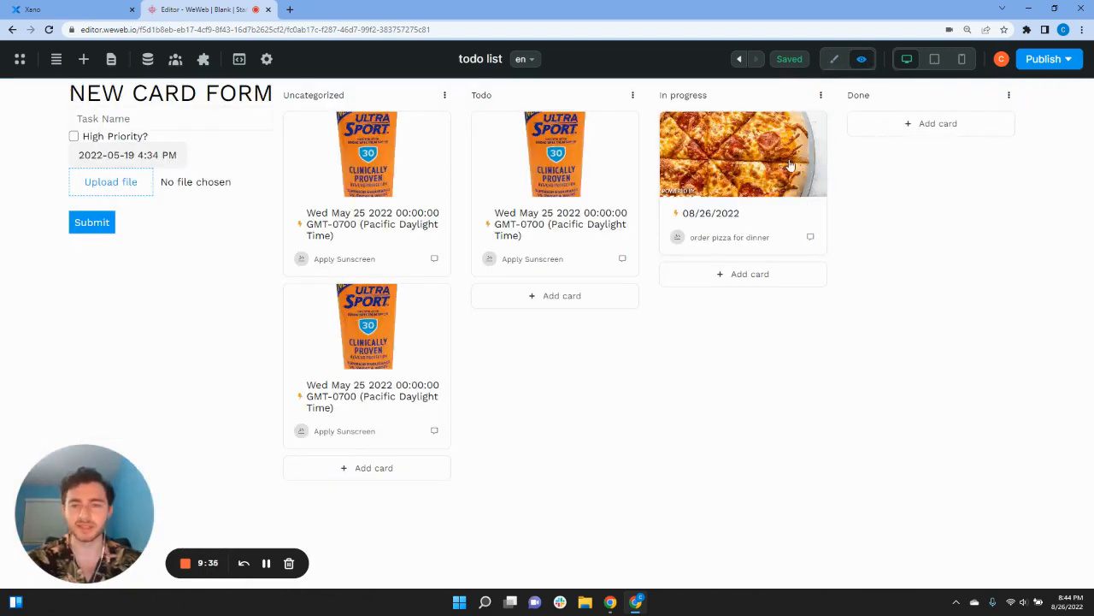
Step: Add a high-priority Apply Sunscreen card due May 25 with sunscreen.jpg to the Done column
left_click(110, 124)
left_click(167, 147)
left_click(75, 138)
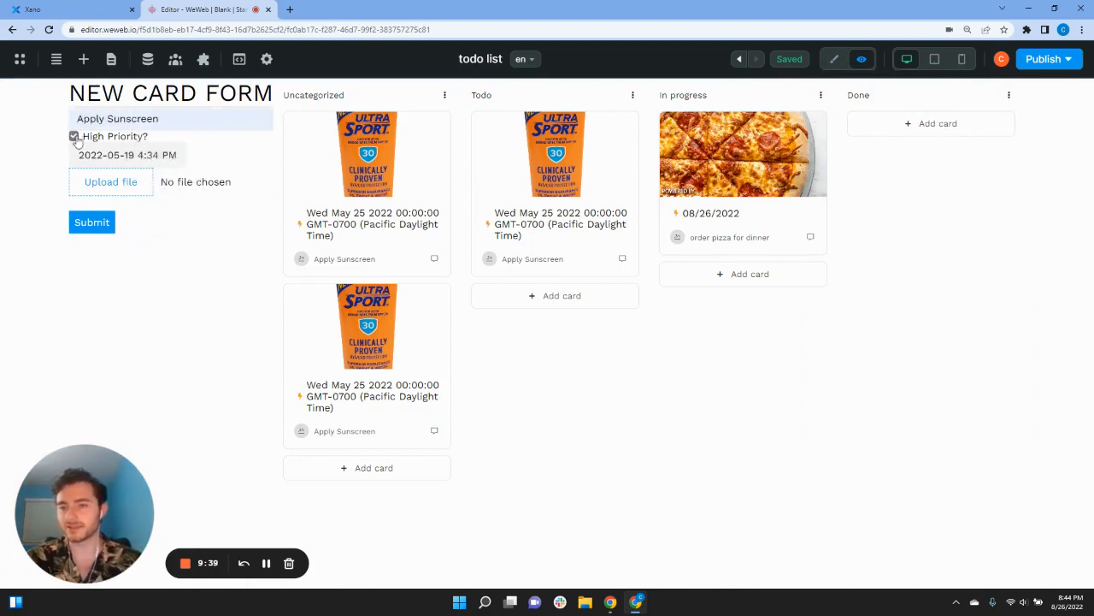
left_click(115, 156)
left_click(147, 287)
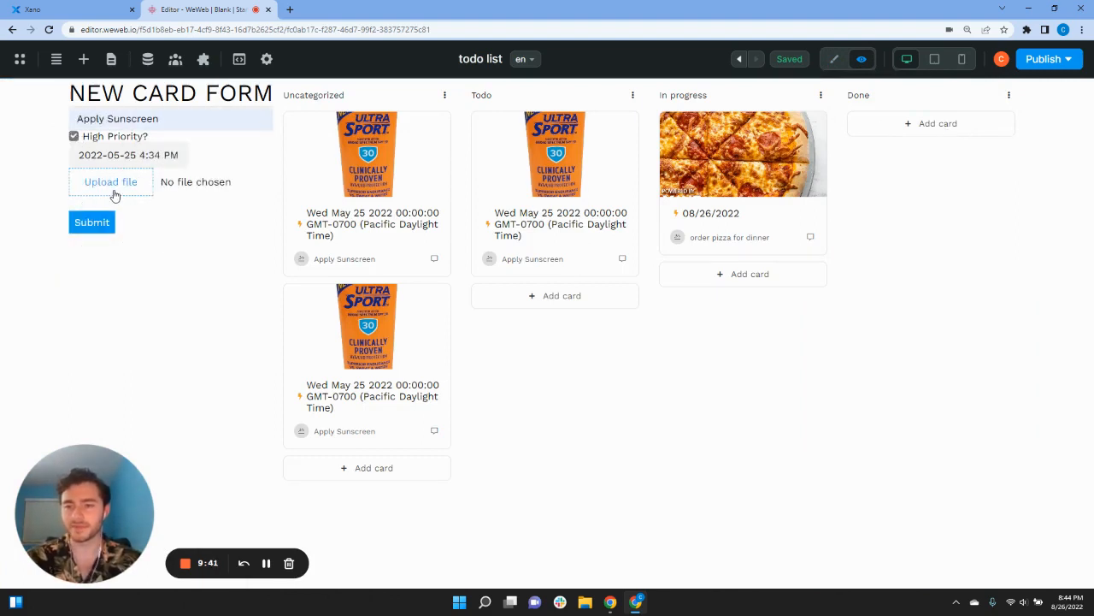
left_click(114, 195)
left_click(259, 99)
left_click(444, 291)
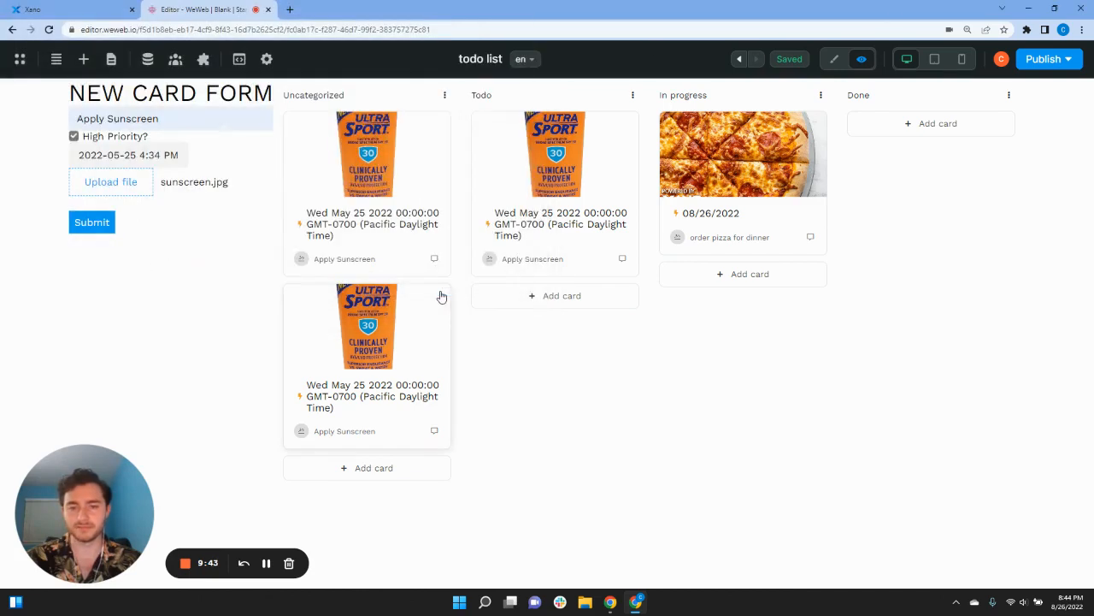
left_click(952, 126)
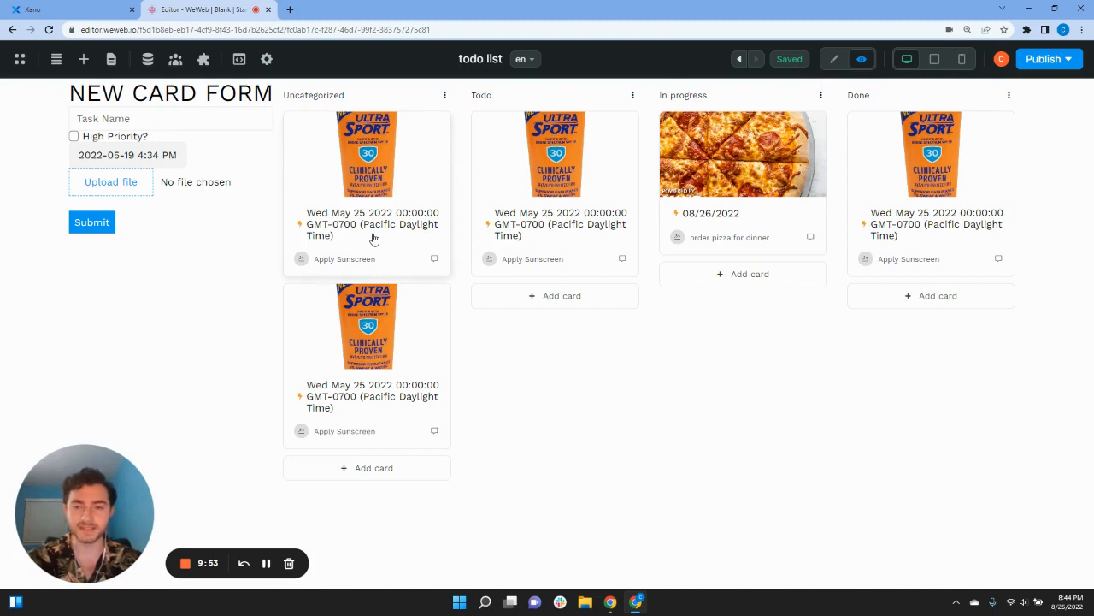
left_click(265, 563)
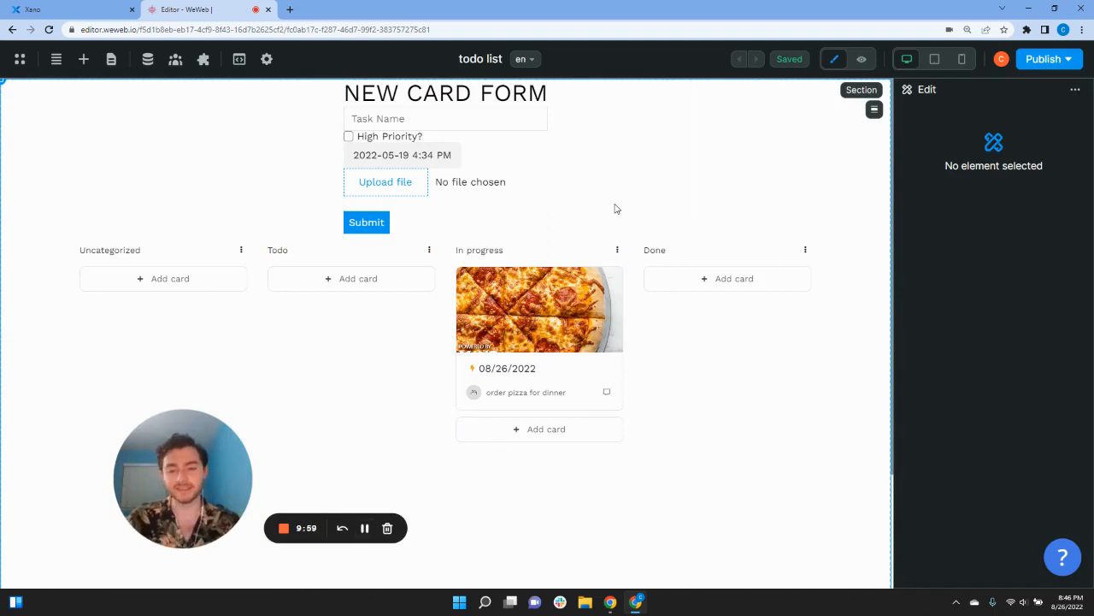
Step: Add a Boolean variable showNewCardForm, default false, saved in local storage
scroll(607, 325, "down", 2)
scroll(573, 393, "up", 2)
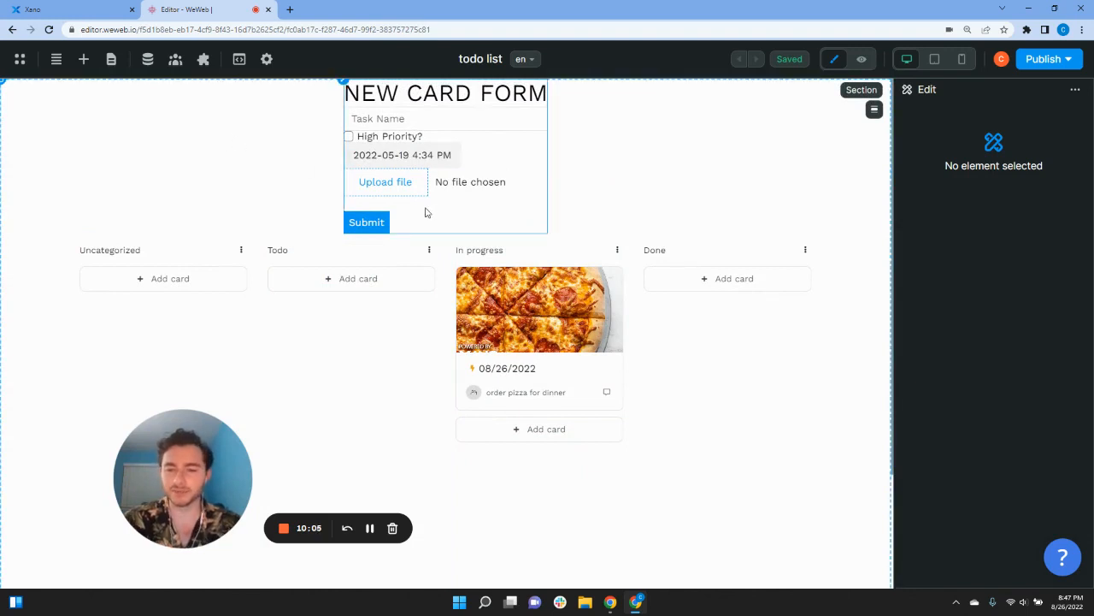
left_click(148, 60)
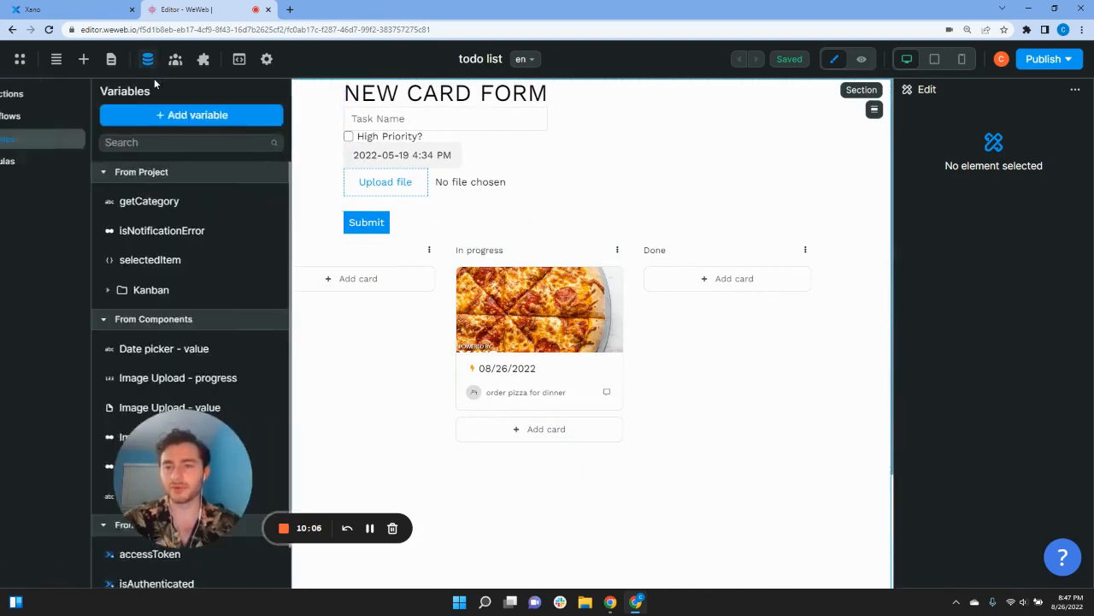
left_click(215, 118)
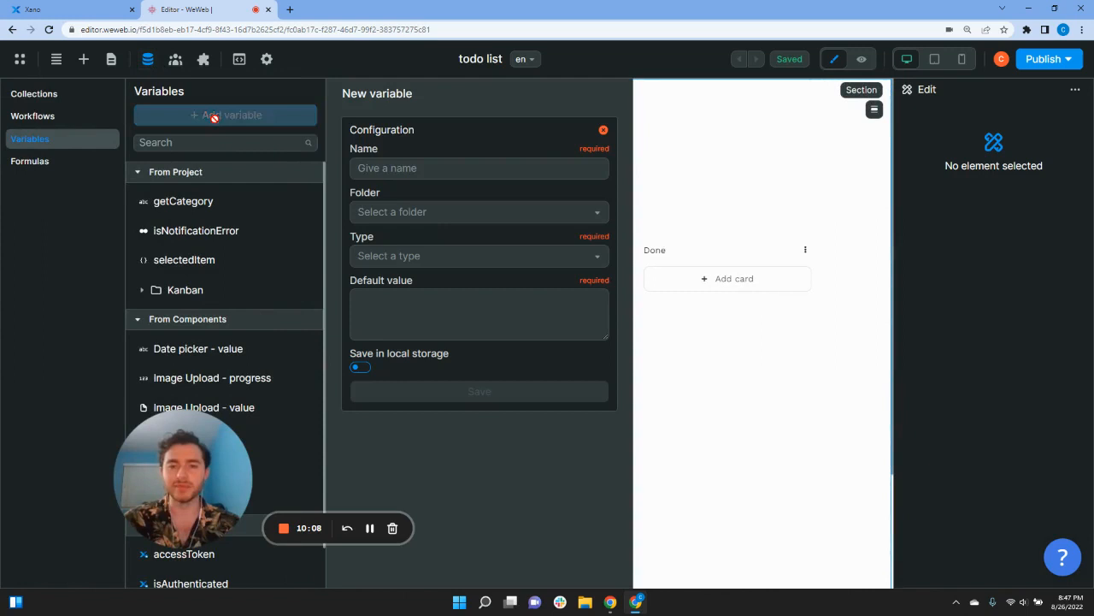
left_click(401, 171)
type("showNewCardForm")
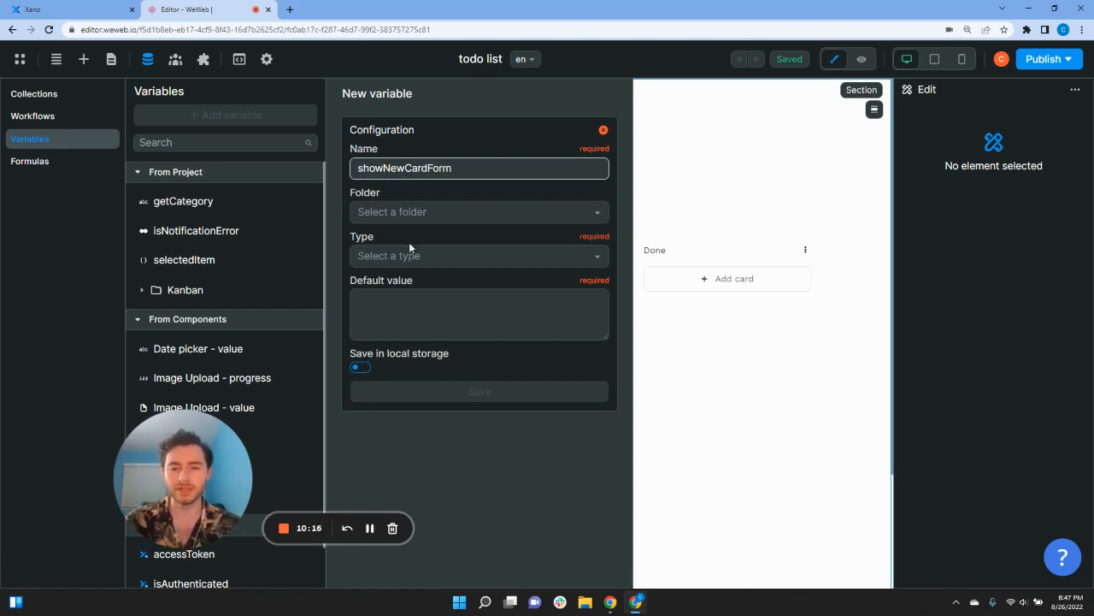
left_click(409, 250)
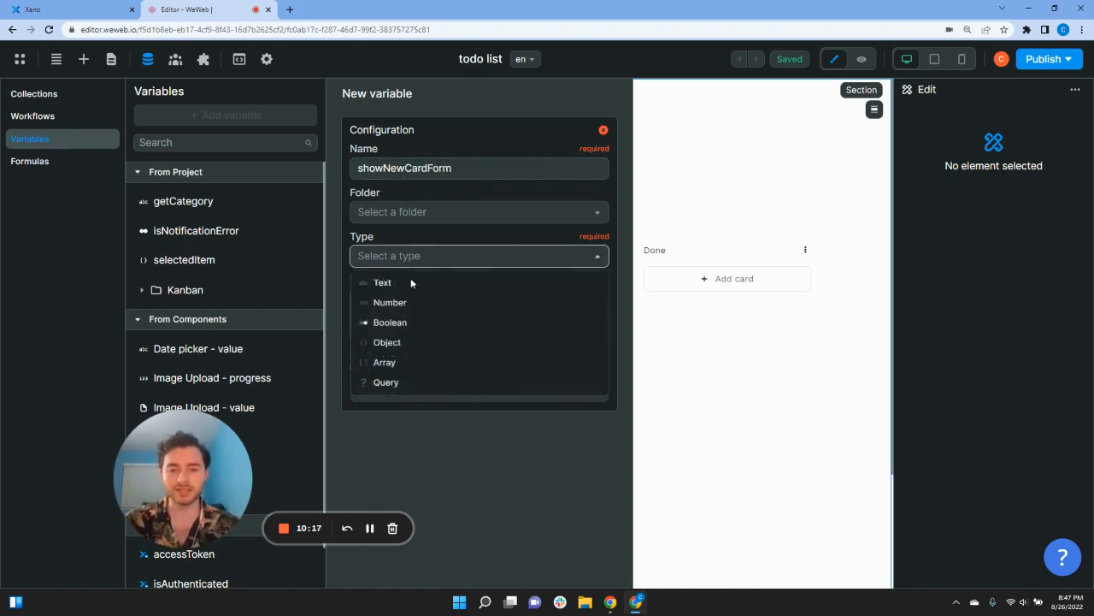
left_click(407, 321)
left_click(360, 335)
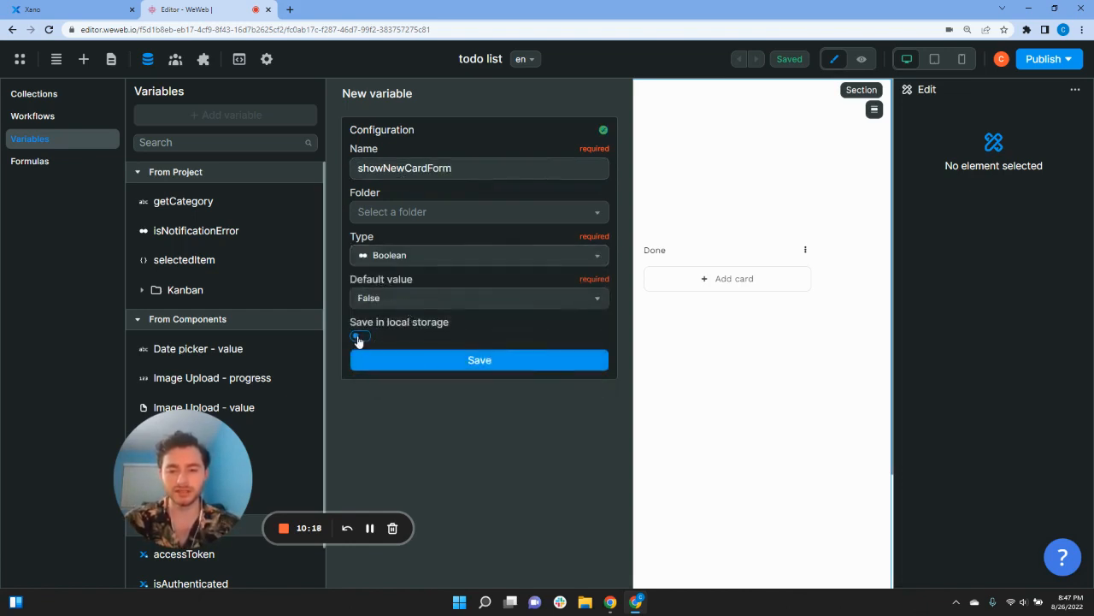
left_click(449, 360)
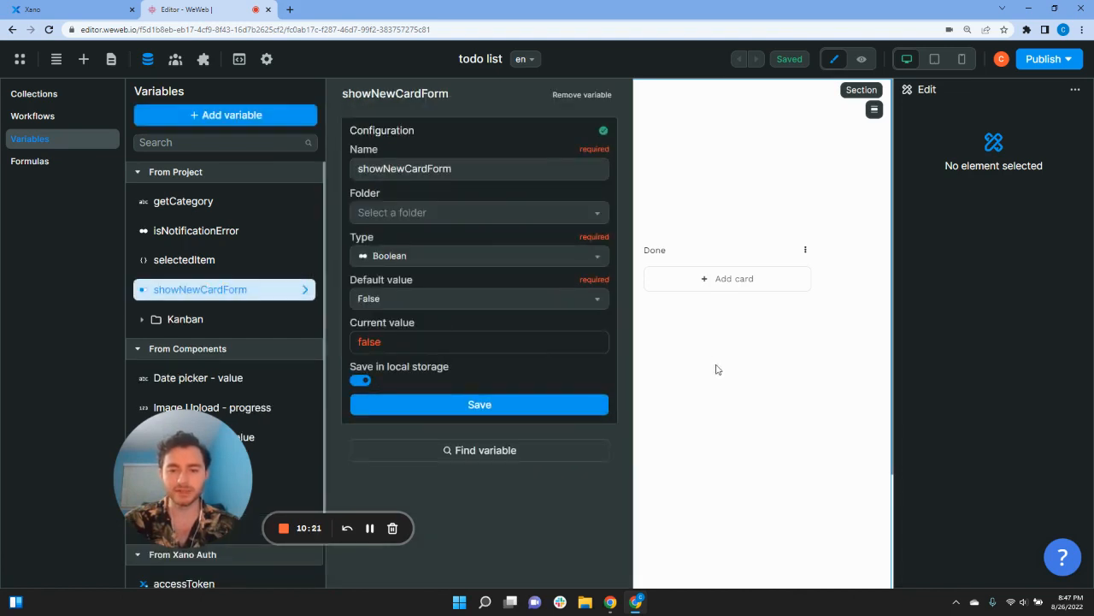
left_click(731, 386)
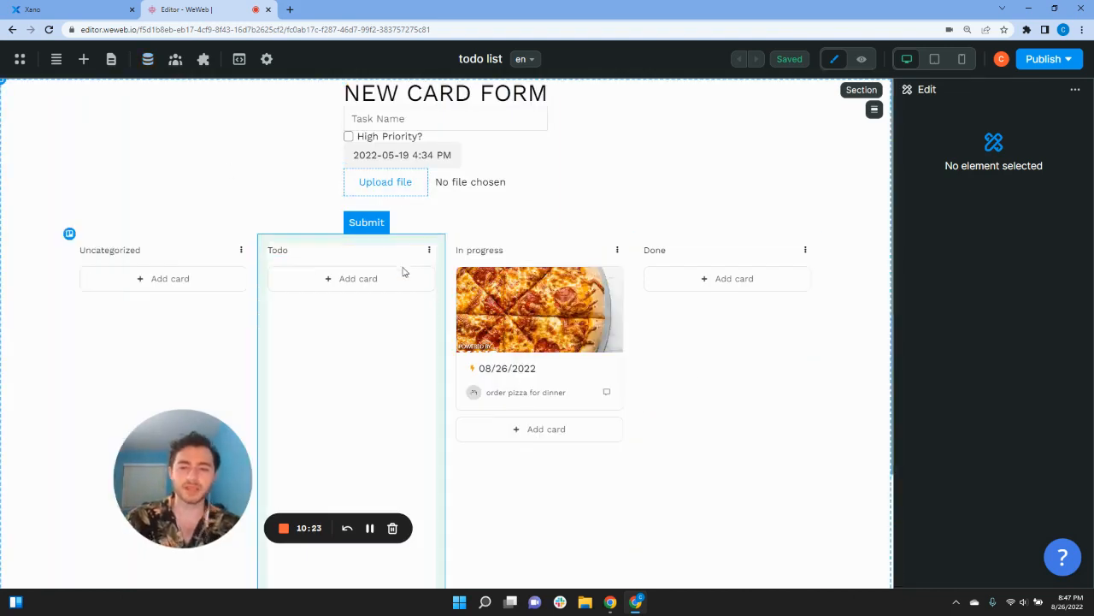
Step: Append a Change variable value action setting showNewCardForm to True in the Add card click workflow
left_click(339, 286)
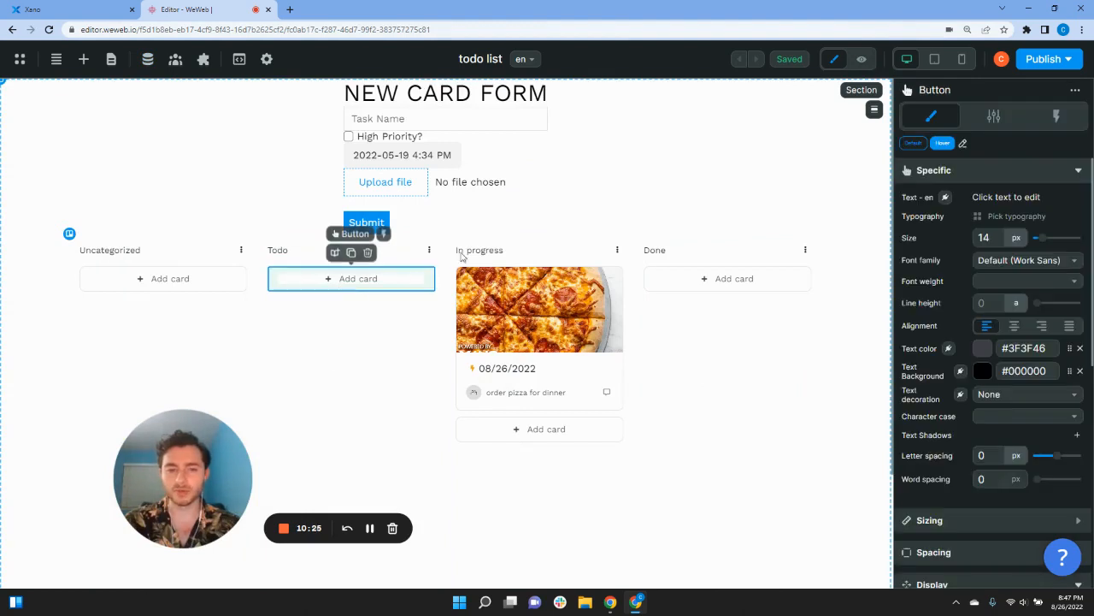
left_click(1038, 122)
left_click(964, 198)
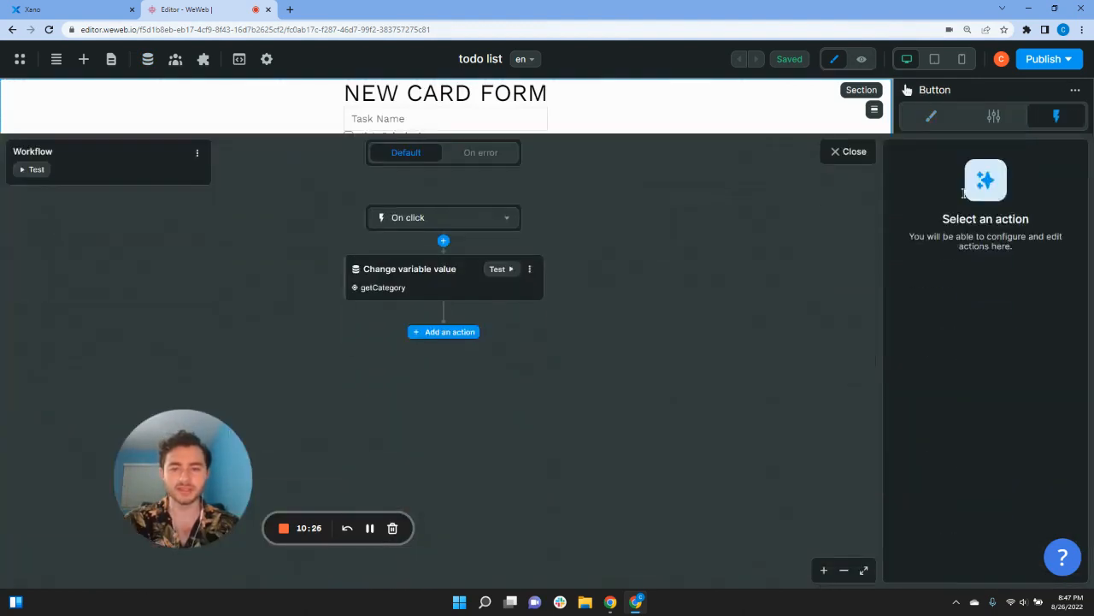
left_click(444, 277)
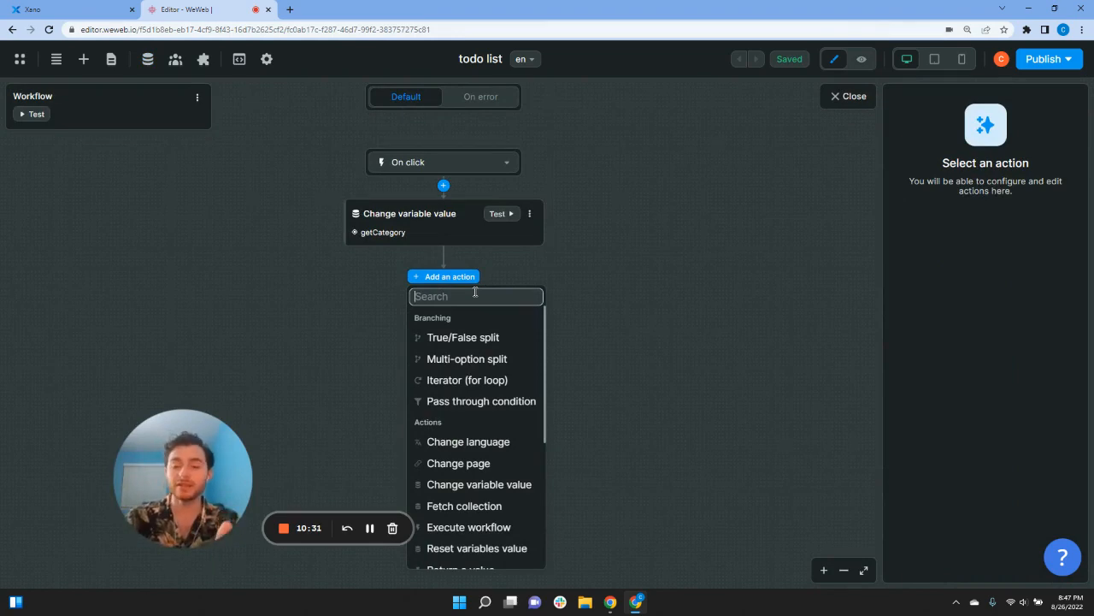
type("sho")
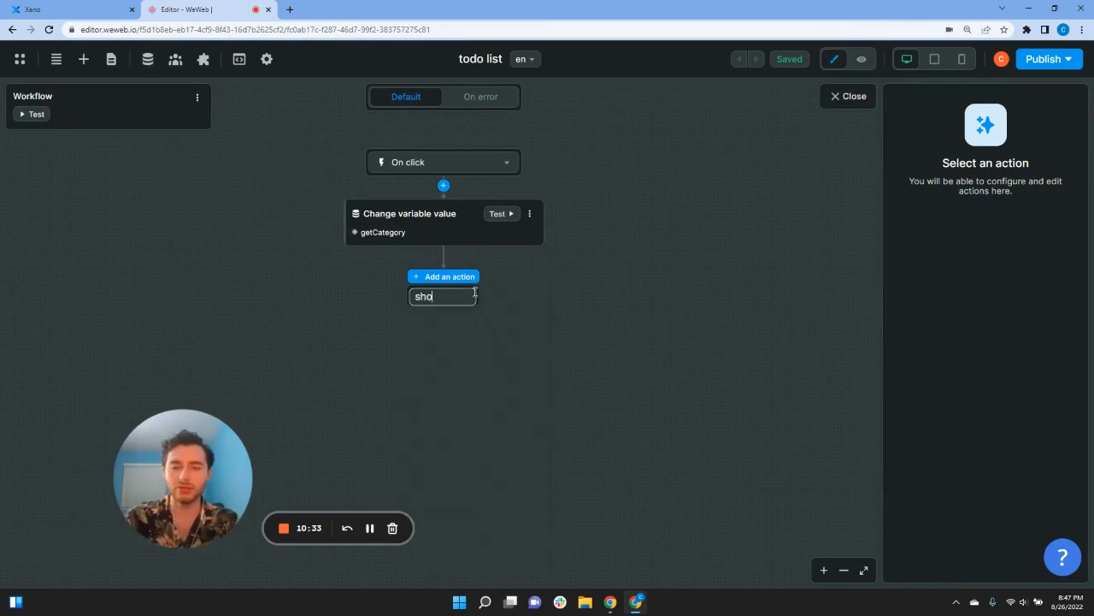
key("BackSpace")
key("BackSpace")
key("BackSpace")
type("chan")
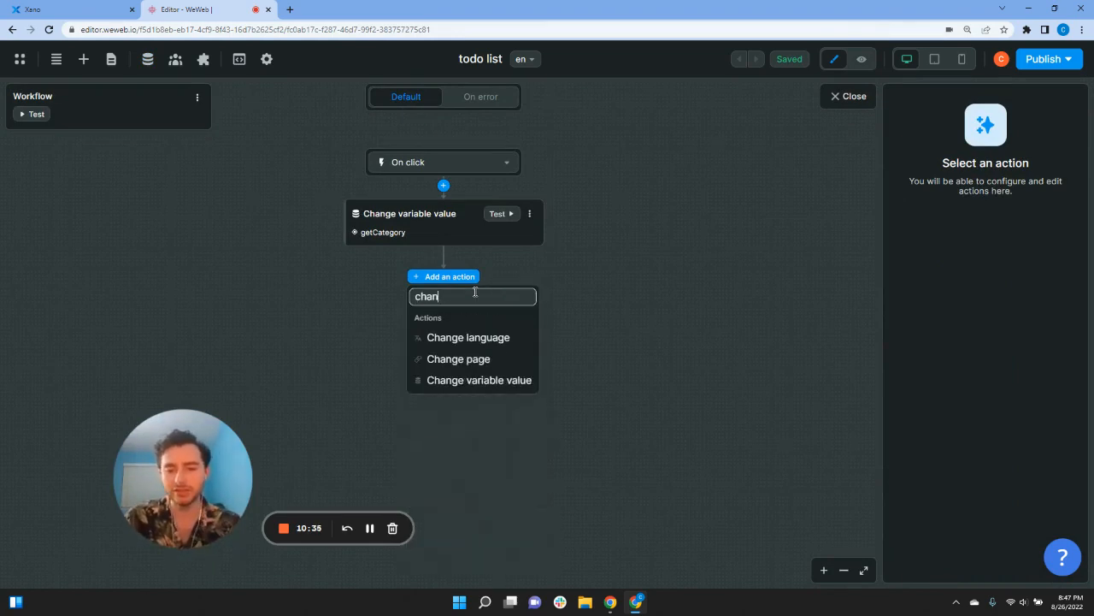
left_click(510, 381)
left_click(923, 226)
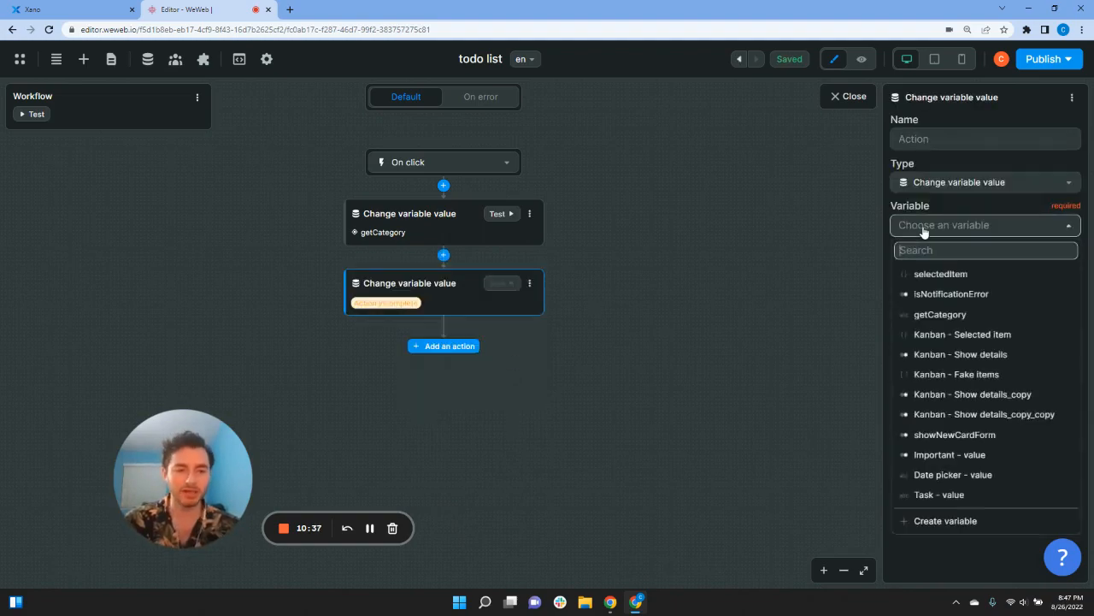
type("show")
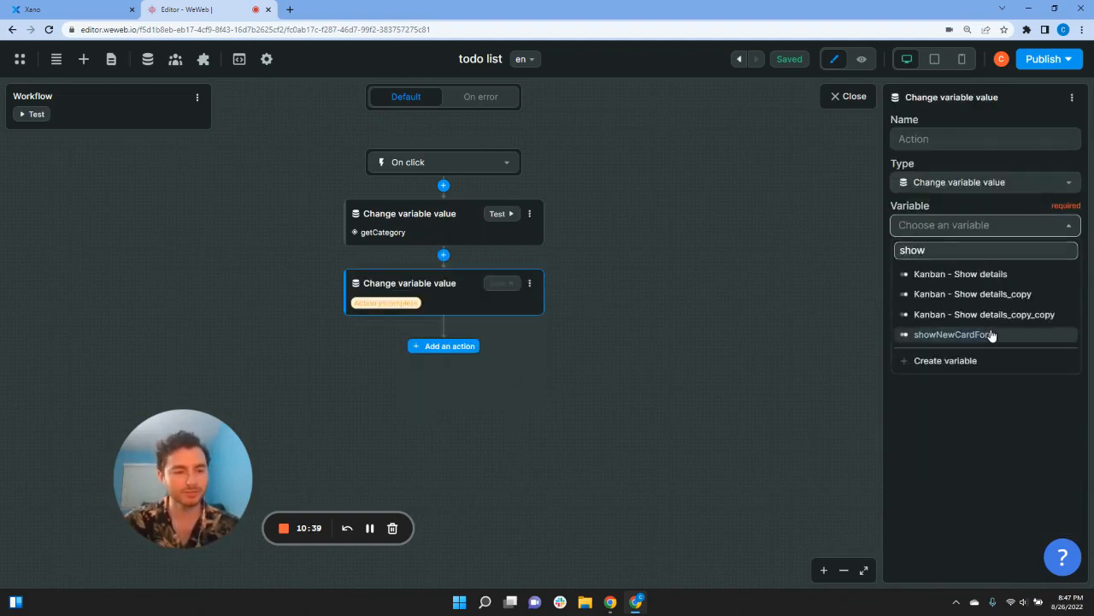
left_click(990, 334)
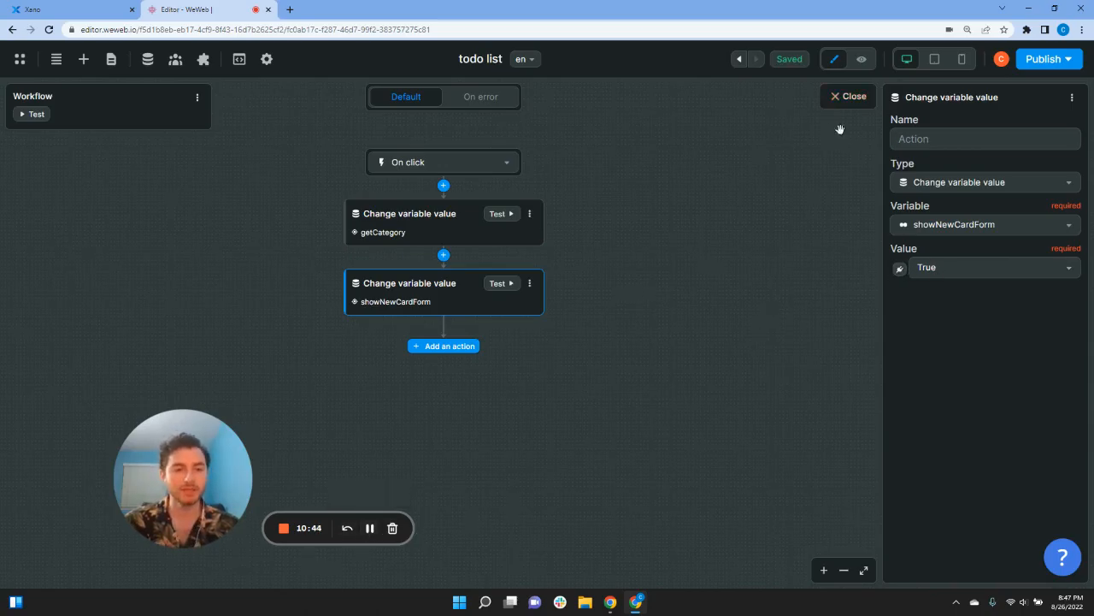
left_click(855, 100)
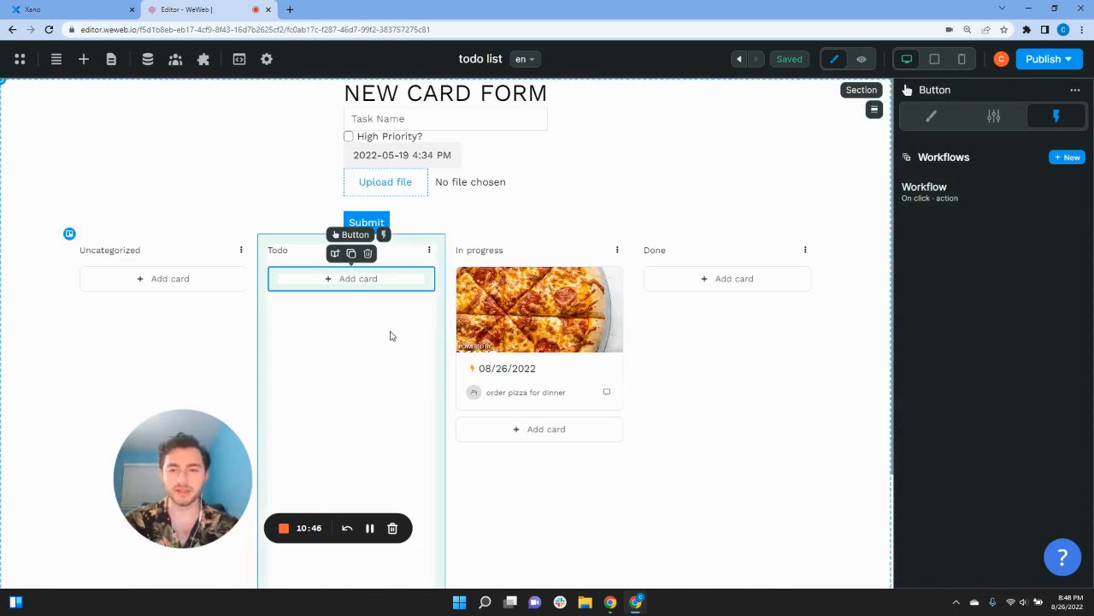
Step: Bind the form container's Display style property to the showNewCardForm variable
left_click(341, 86)
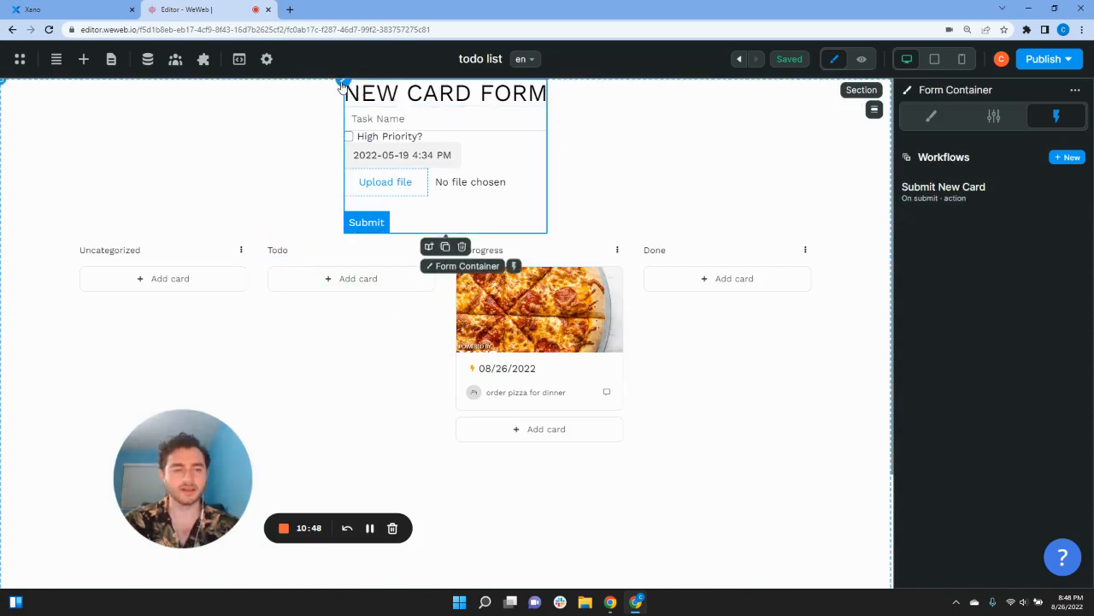
left_click(992, 116)
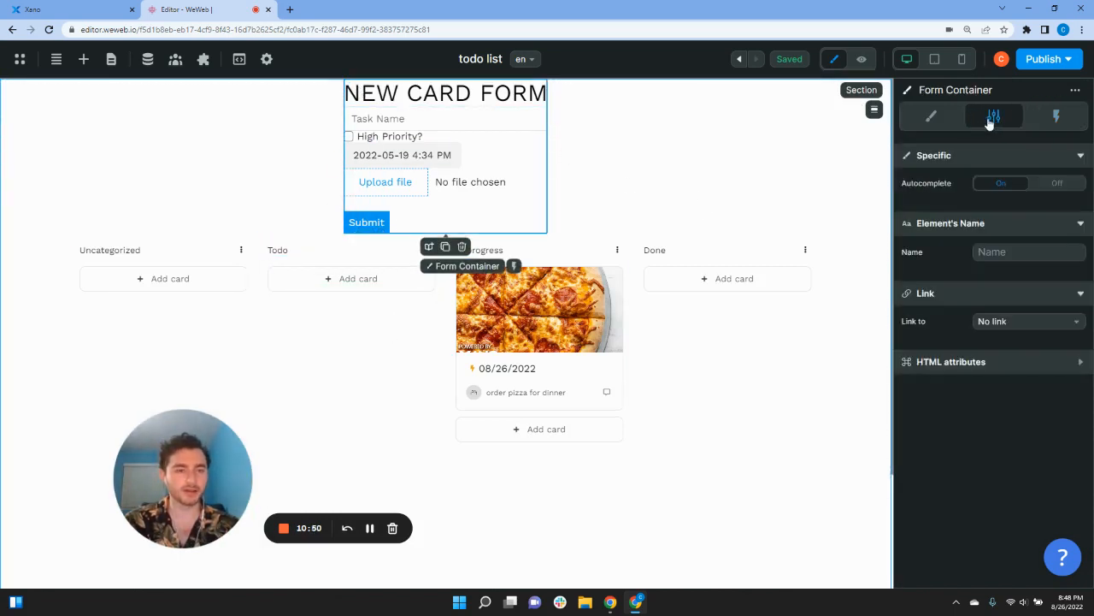
left_click(955, 120)
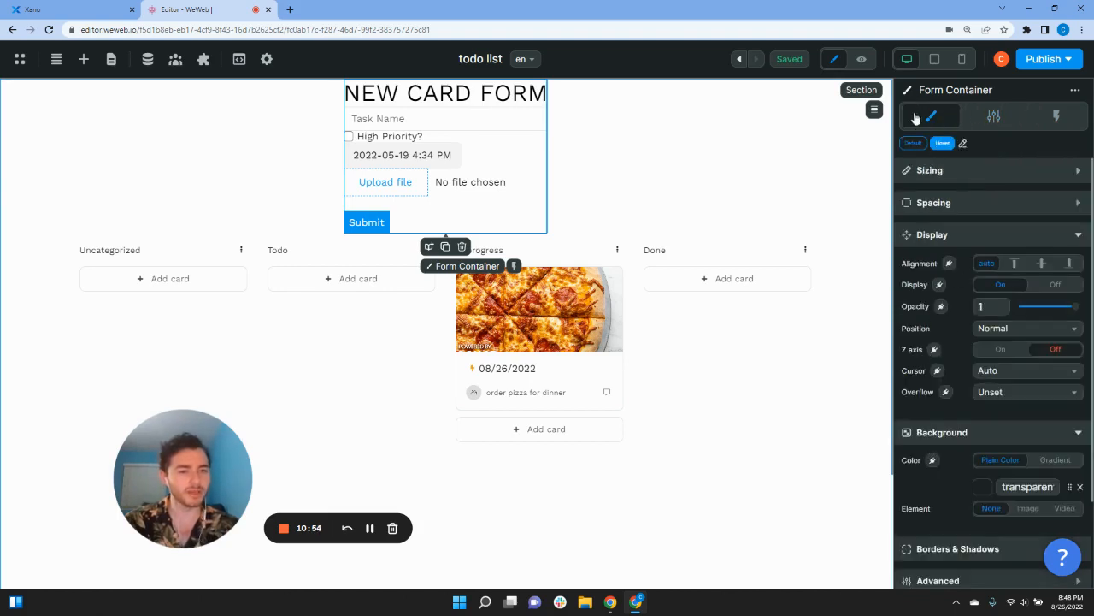
left_click(939, 285)
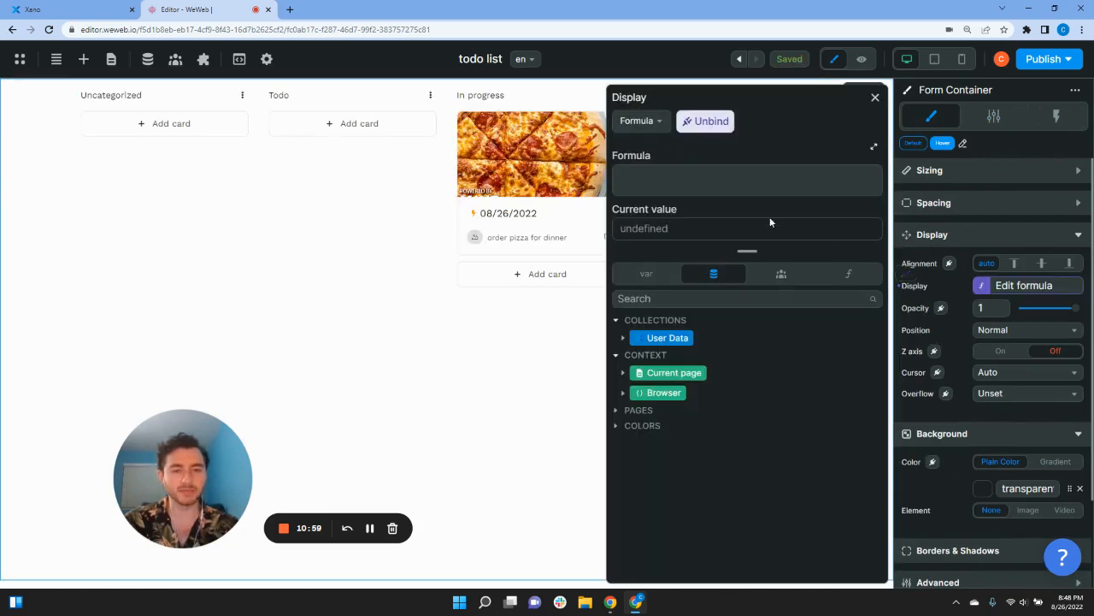
left_click(662, 277)
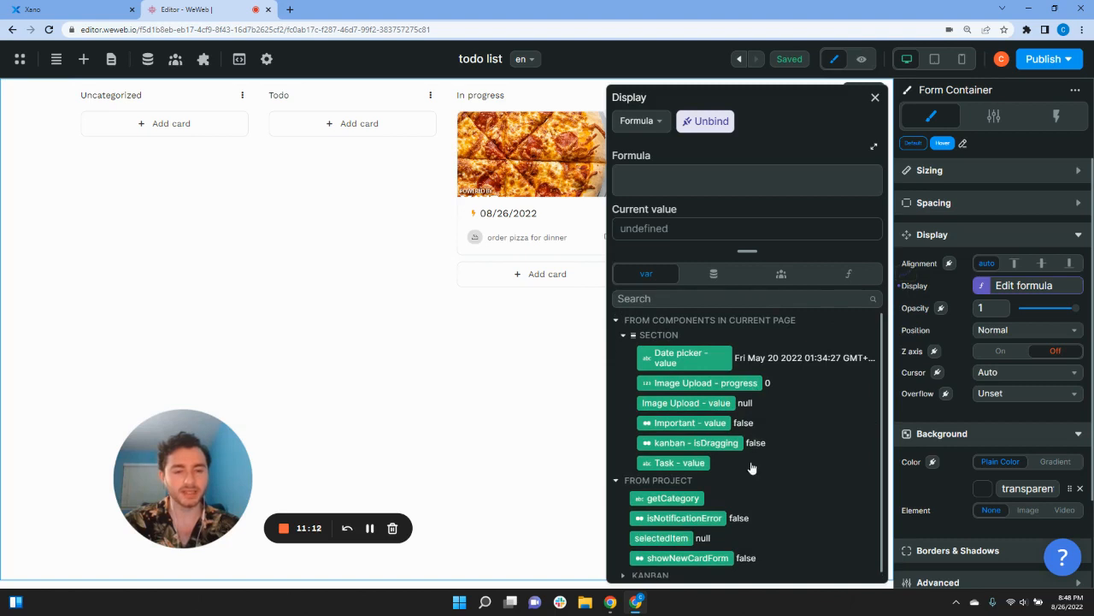
scroll(758, 477, "down", 2)
scroll(757, 476, "up", 2)
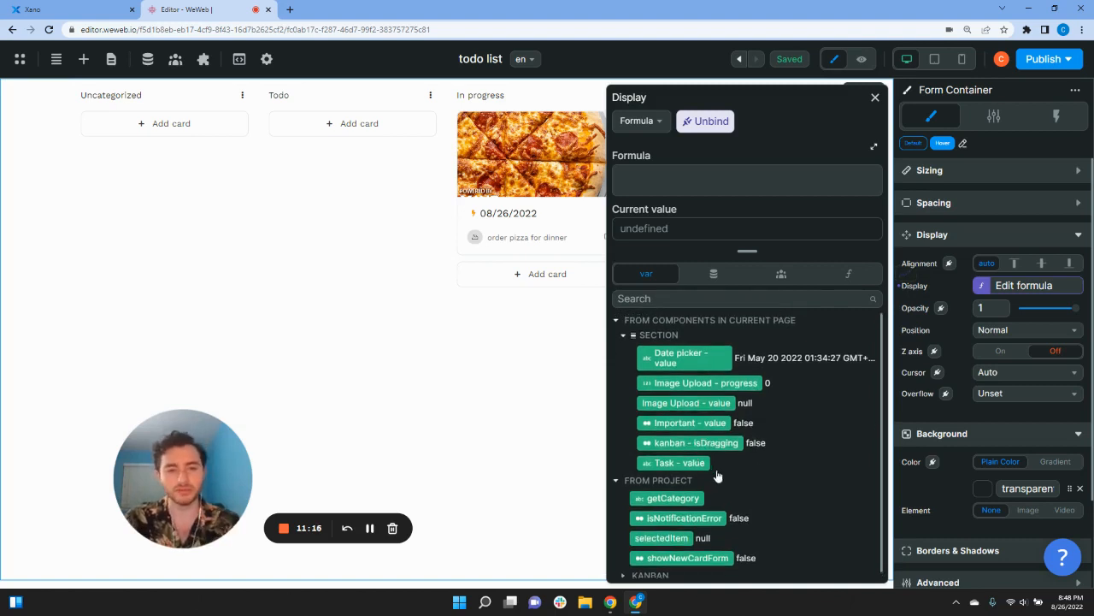
left_click(666, 291)
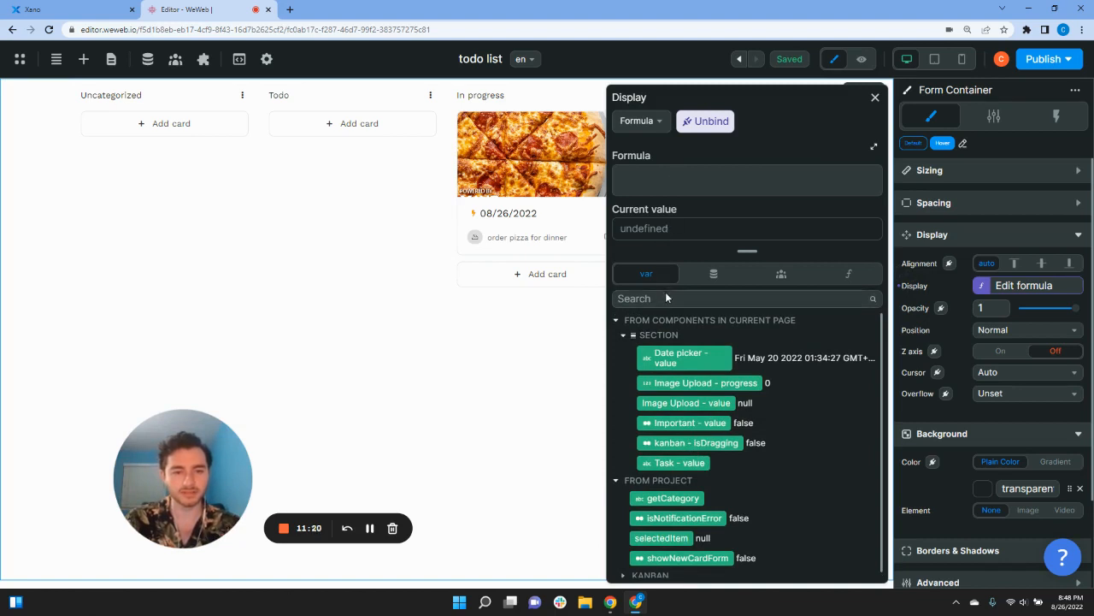
type("show")
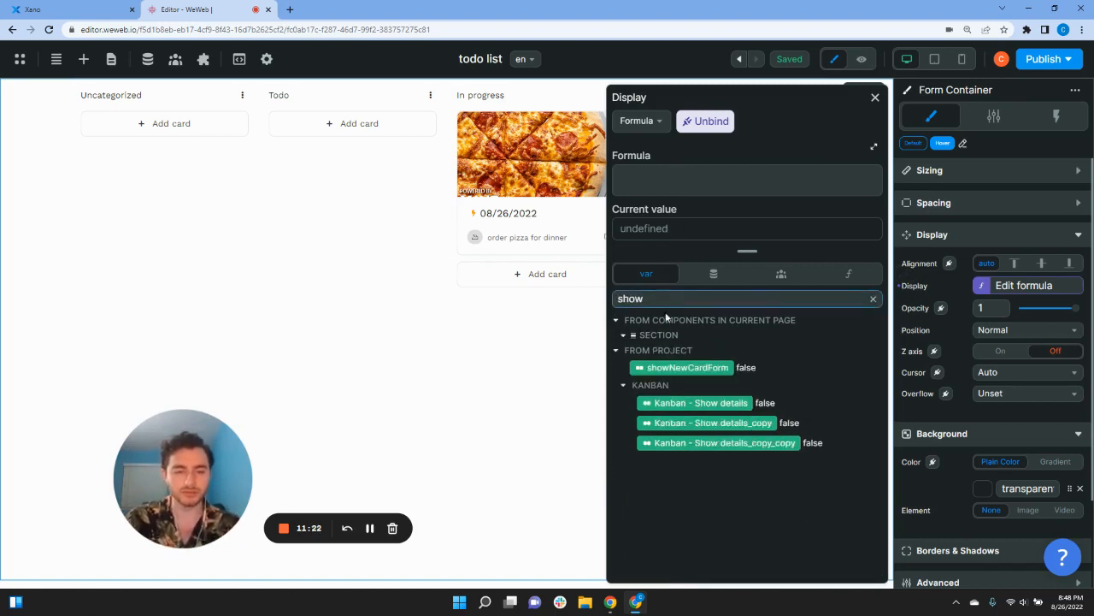
left_click(689, 369)
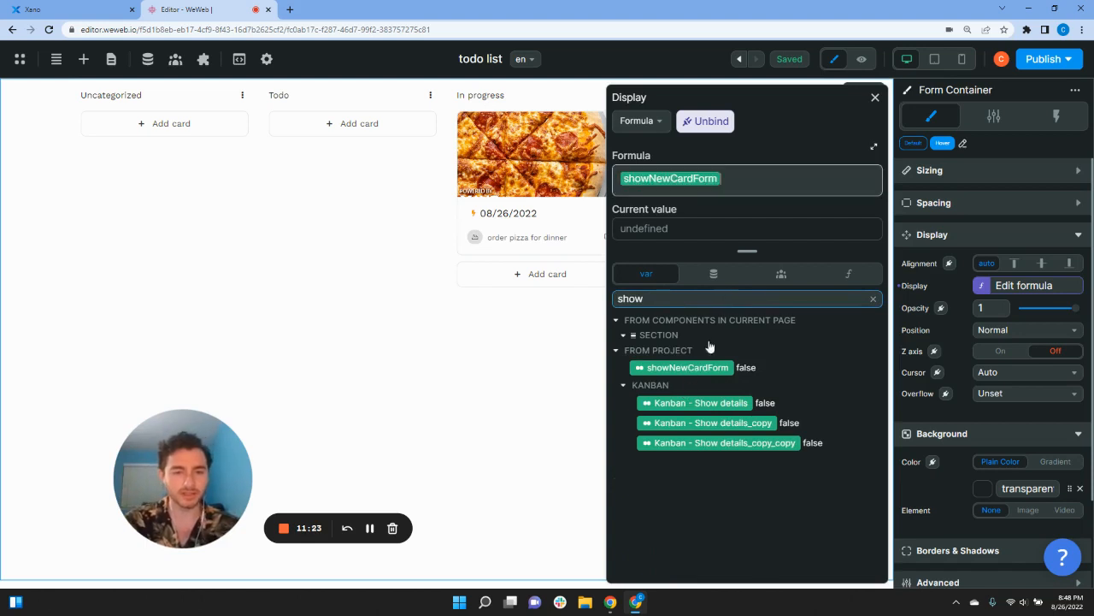
left_click(874, 100)
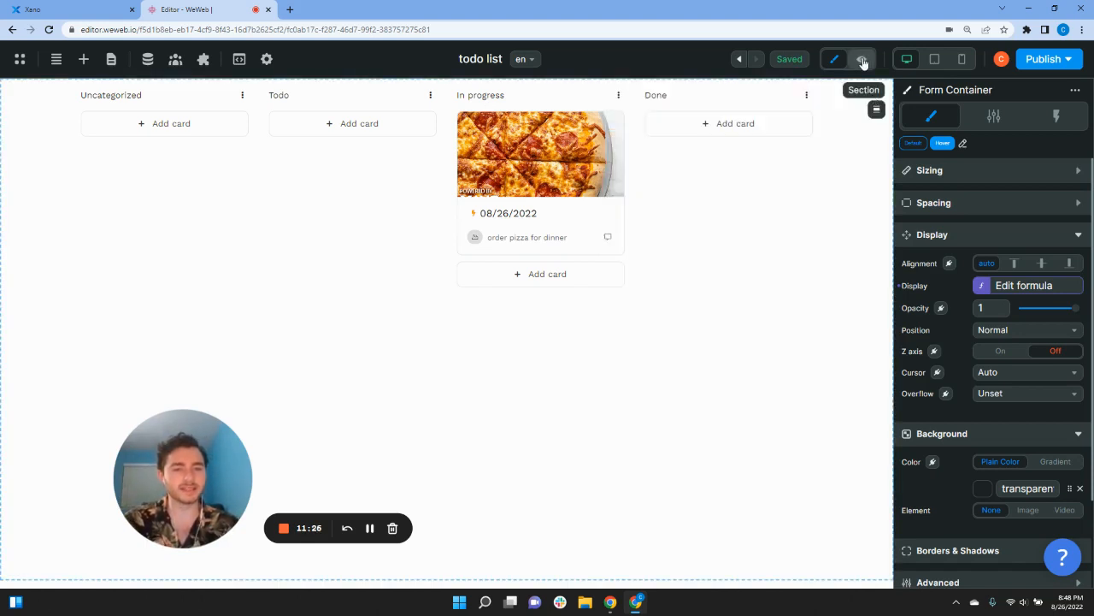
Step: Confirm in preview that Add card reveals the new card form, then open Elements in edit mode
left_click(861, 59)
left_click(653, 282)
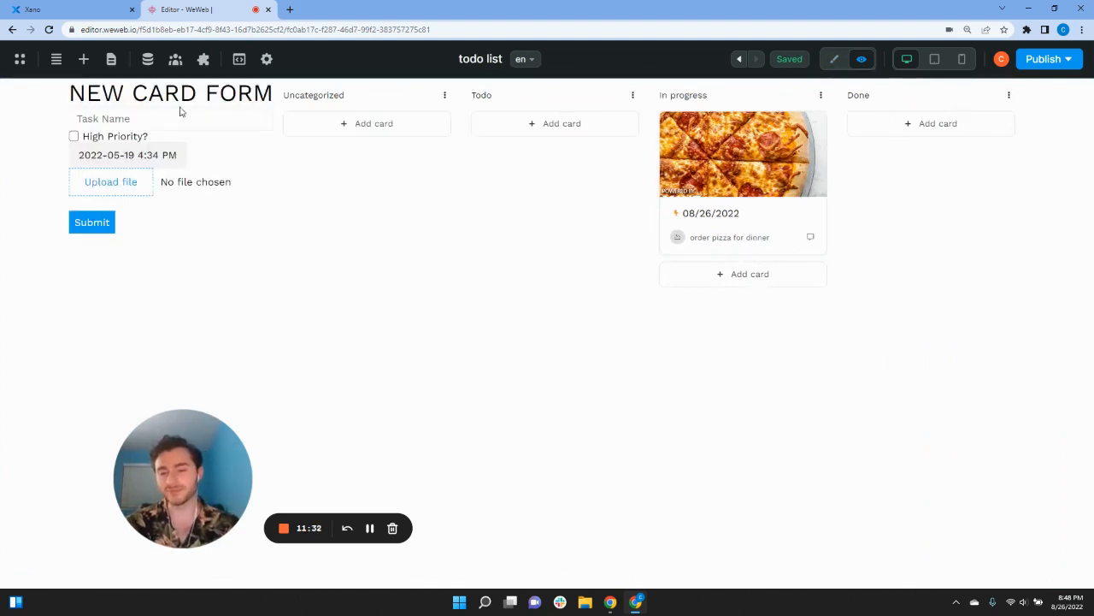
left_click(371, 527)
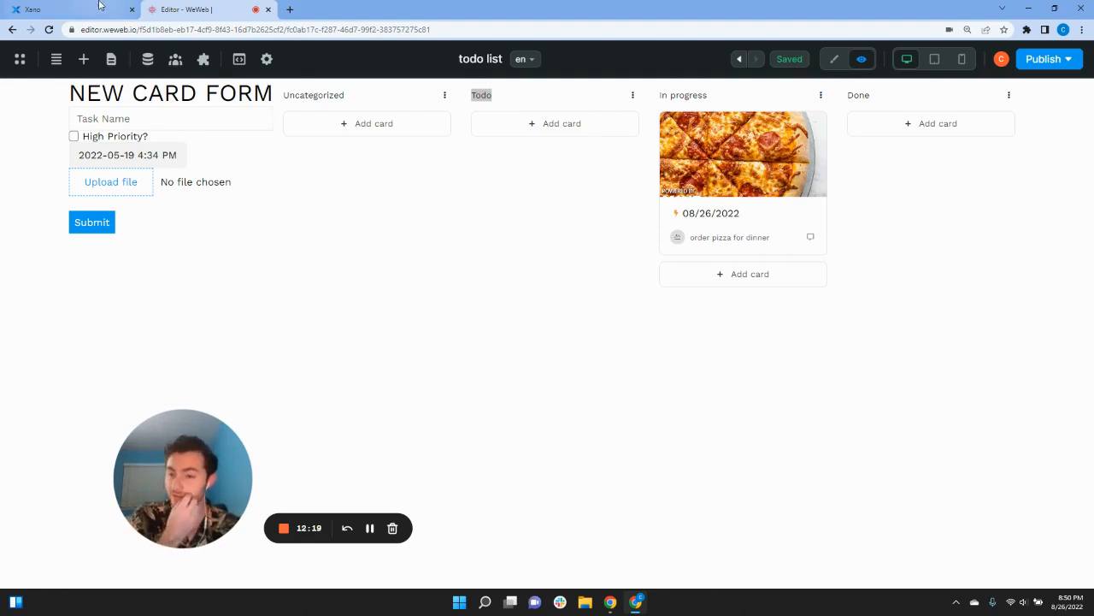
left_click(333, 207)
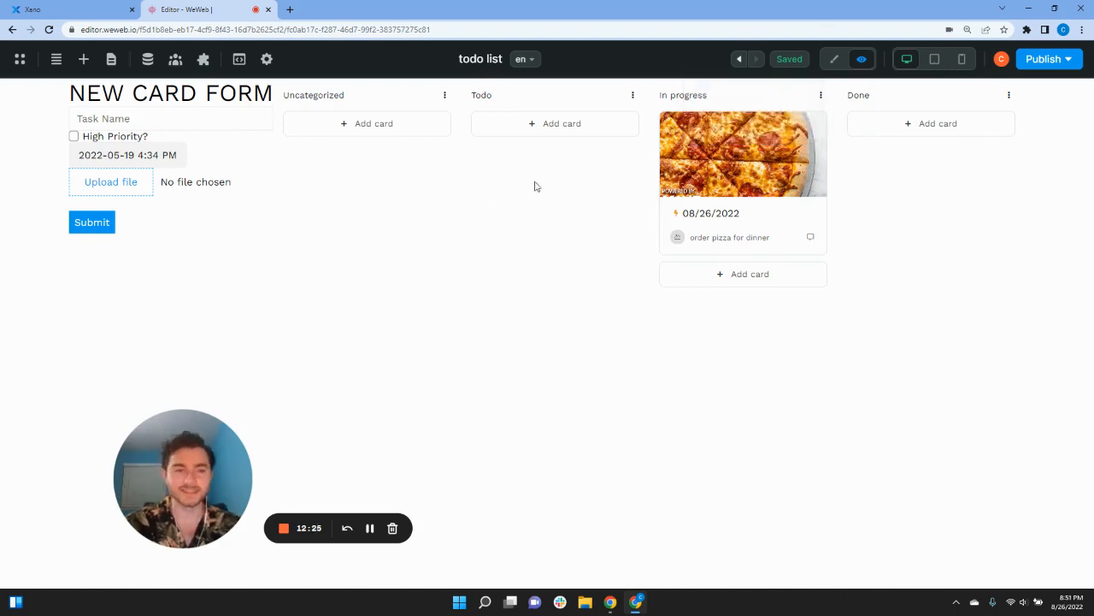
left_click(834, 59)
left_click(83, 59)
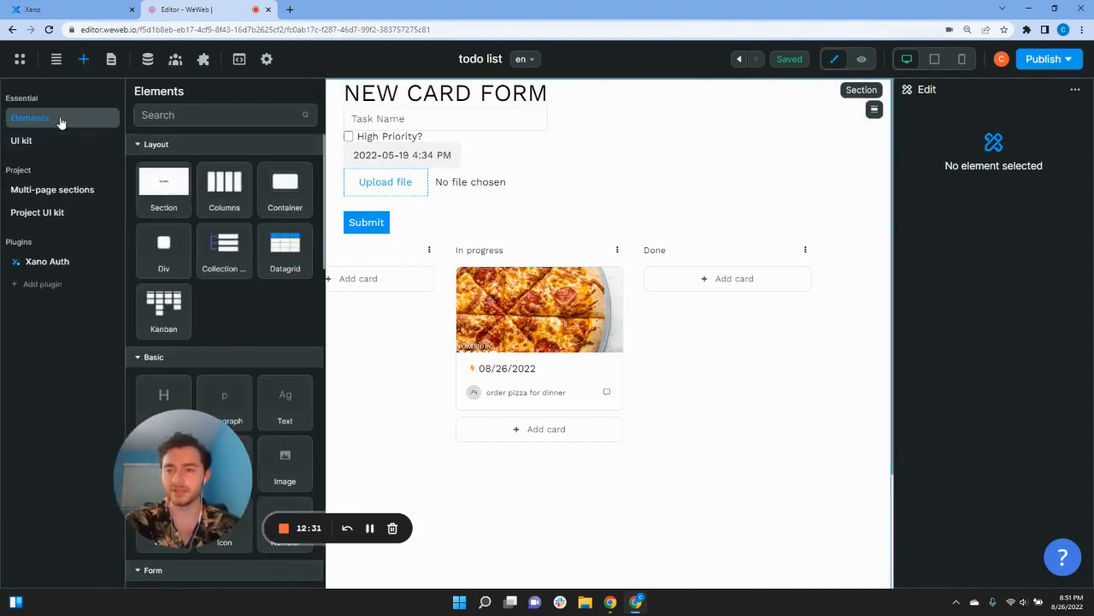
Step: Drag an Icon element beside the NEW CARD FORM heading and set its Display Alignment to top
type("icon")
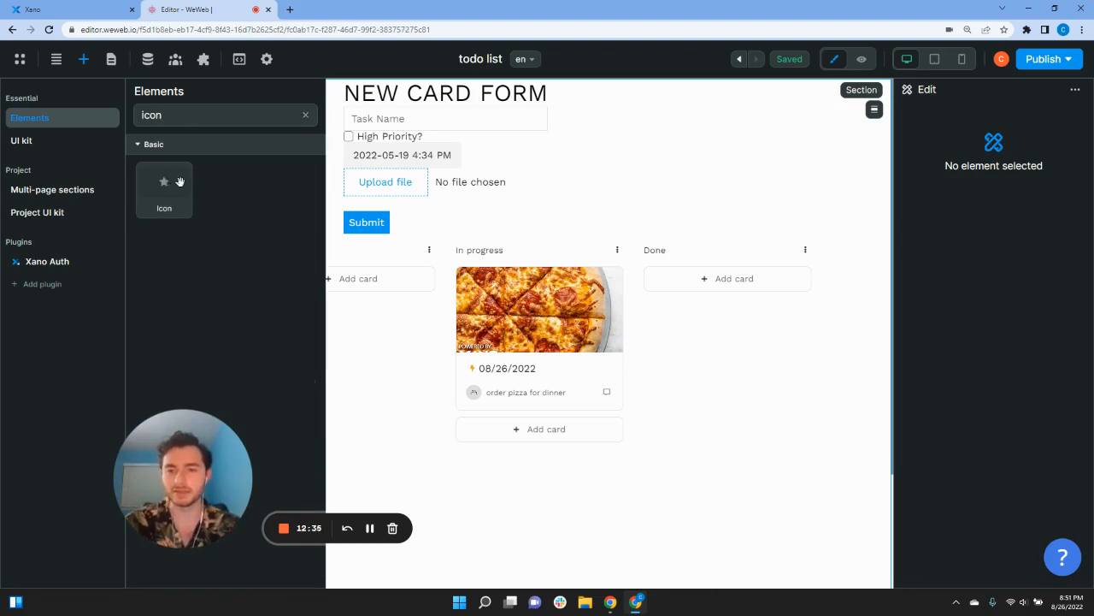
left_click_drag(171, 181, 338, 116)
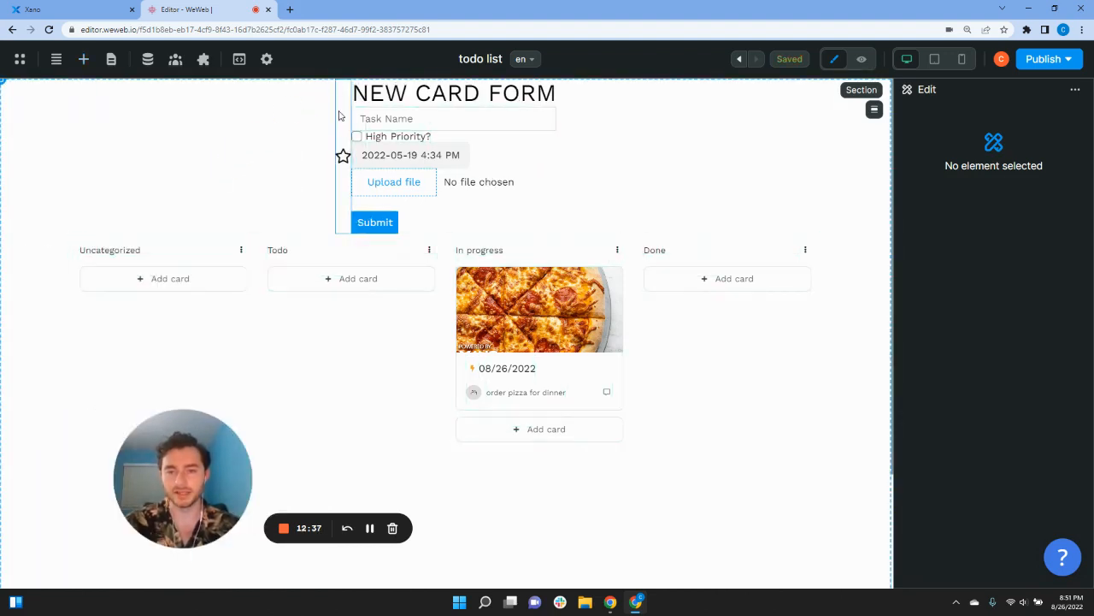
left_click(338, 134)
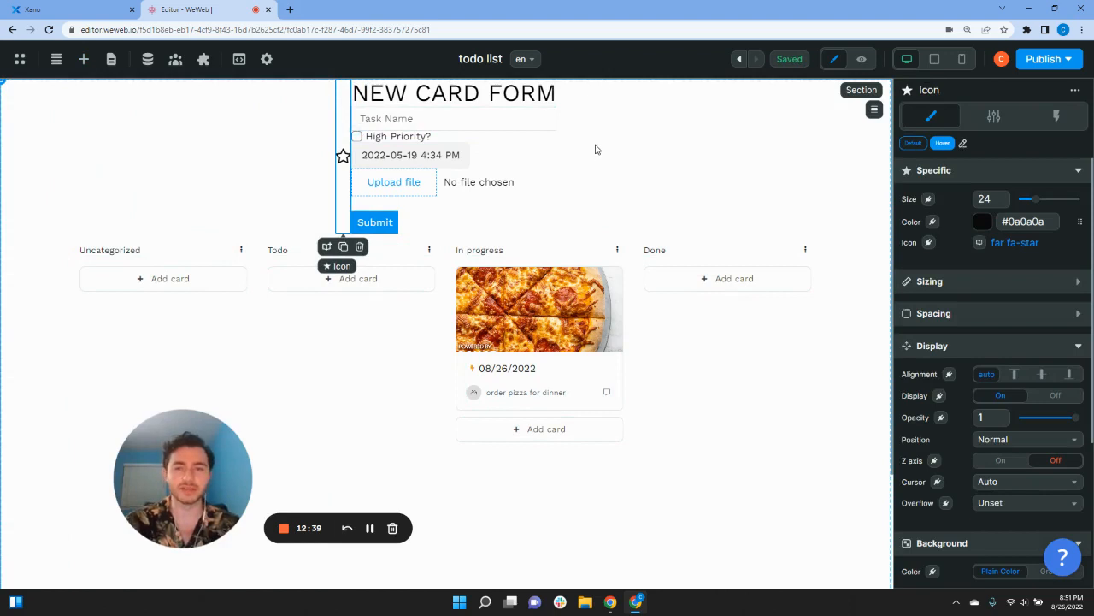
left_click(1014, 373)
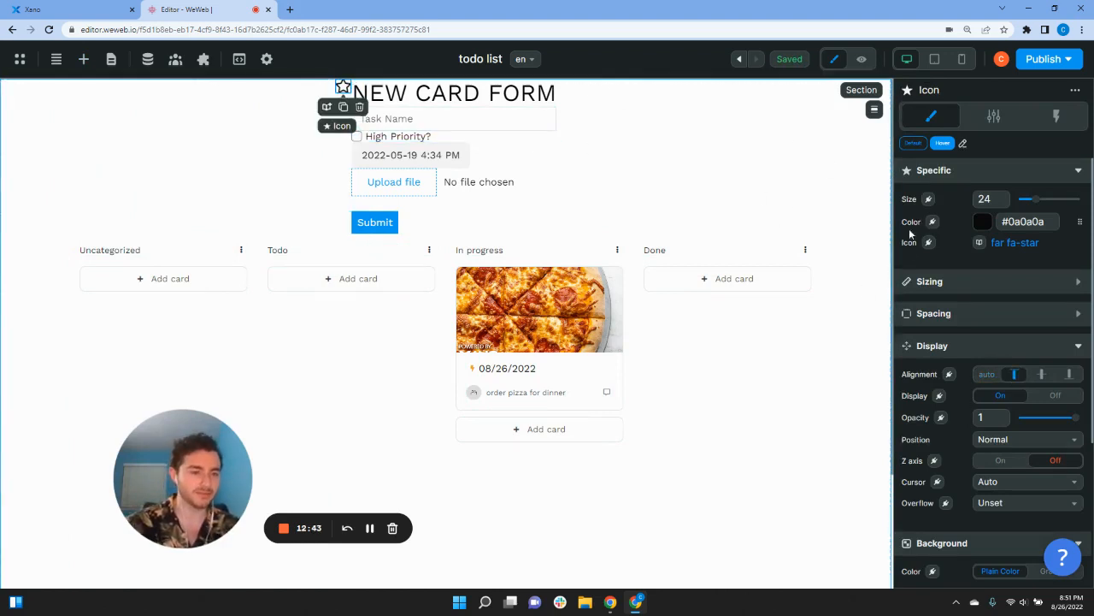
scroll(830, 363, "down", 1)
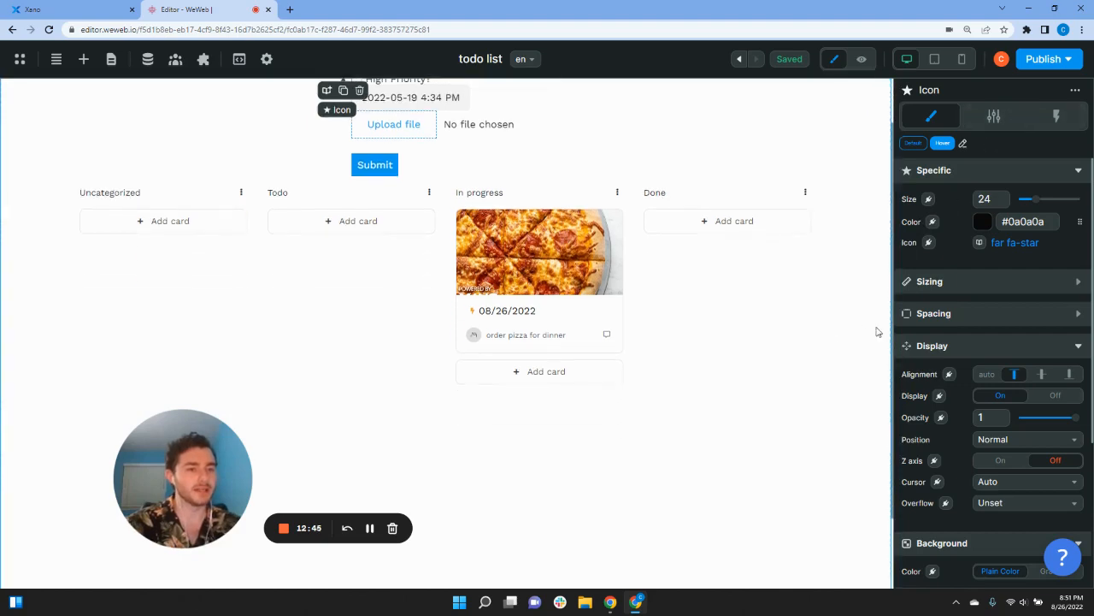
scroll(879, 331, "up", 1)
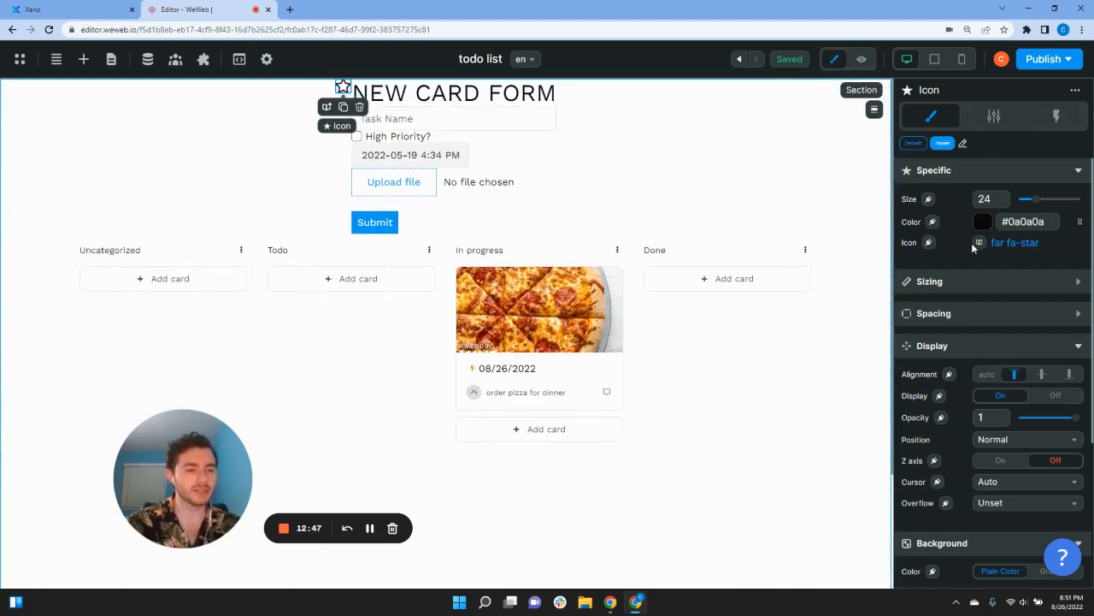
left_click(1002, 244)
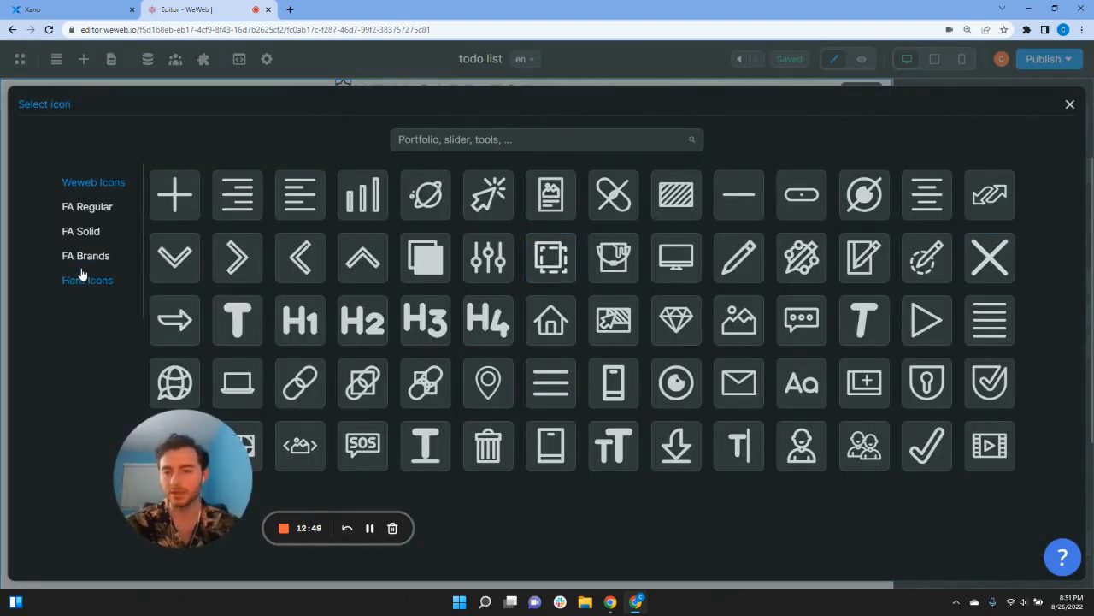
Step: Replace the far fa-star icon with the Hero Icons reply arrow (icon-reply)
left_click(81, 275)
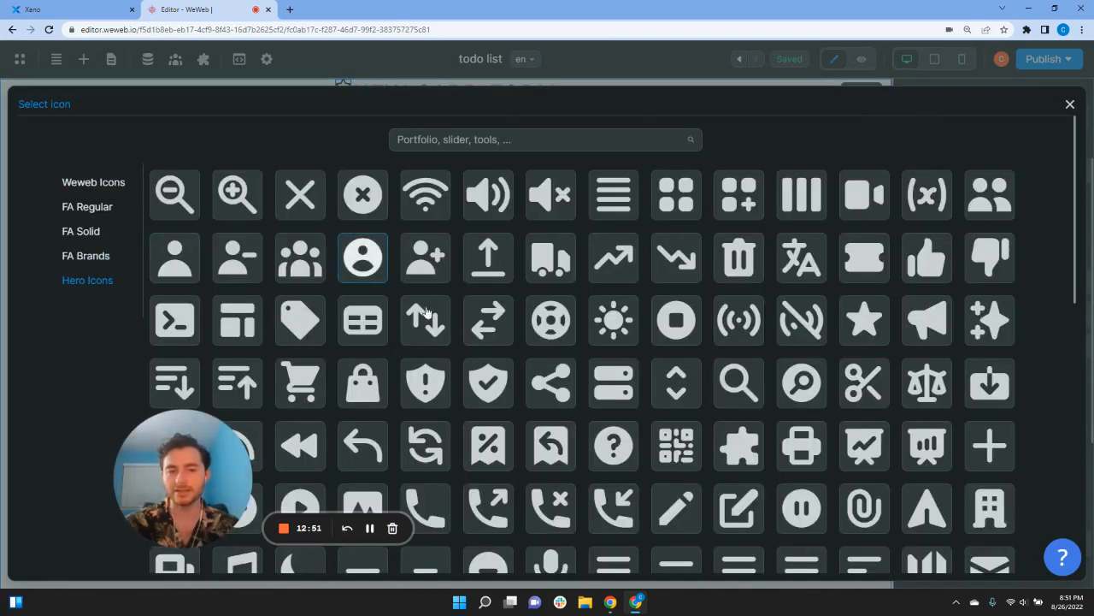
scroll(449, 355, "down", 3)
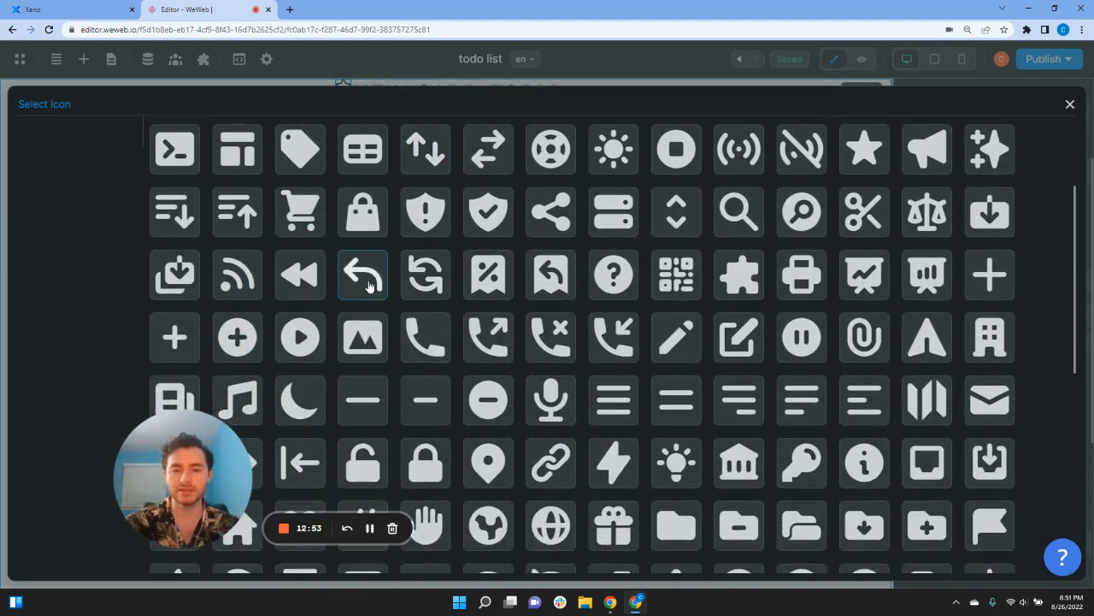
left_click(362, 274)
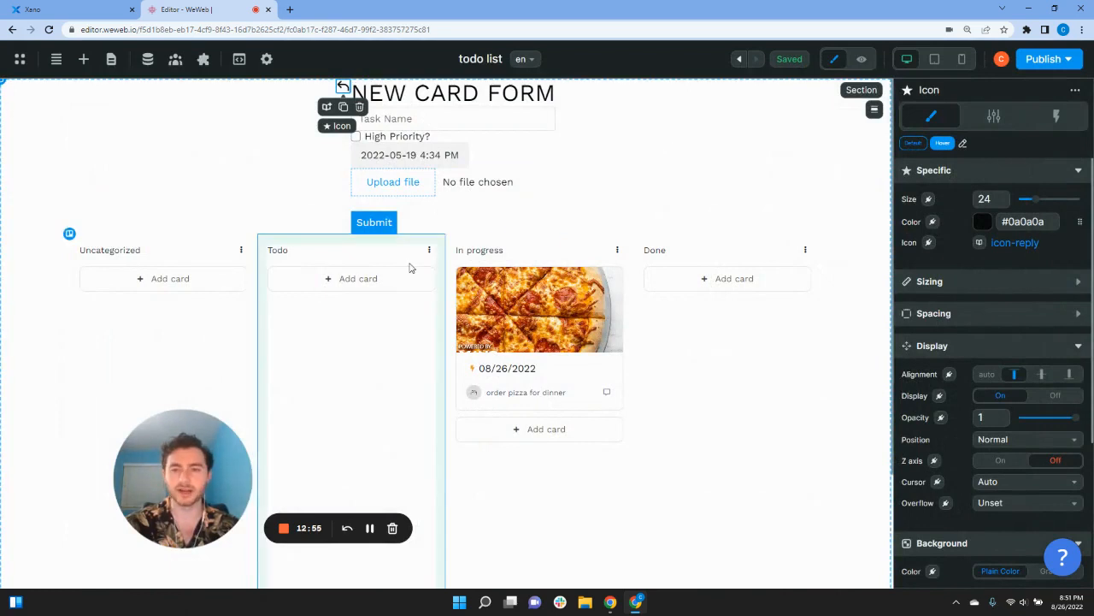
left_click(1056, 116)
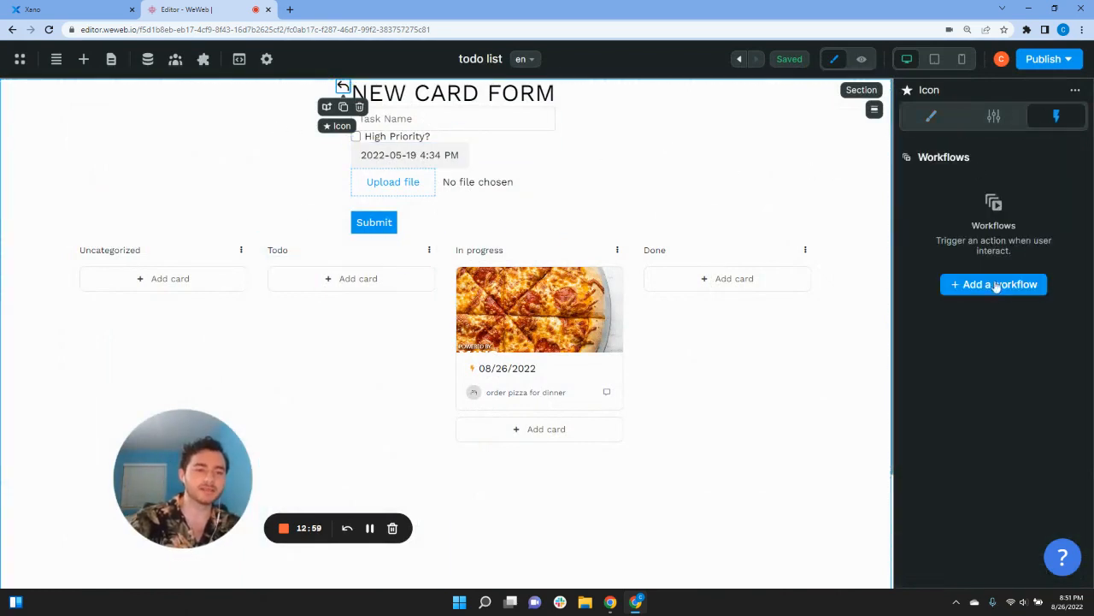
Step: Add an On click workflow to the reply arrow with a Reset variables value action on showNewCardForm
left_click(995, 285)
left_click(457, 211)
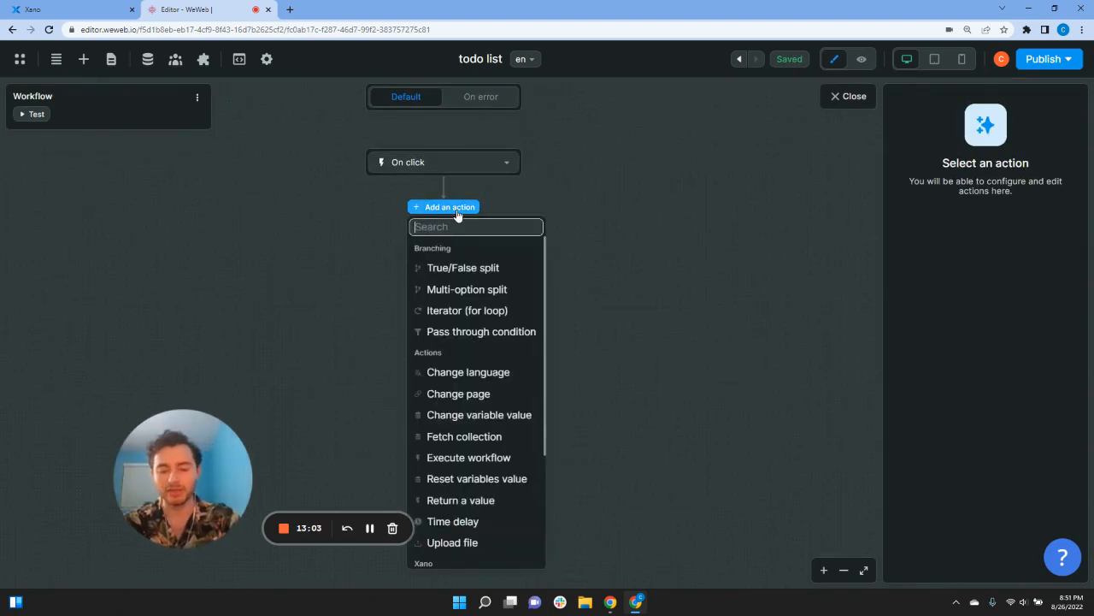
type("chan")
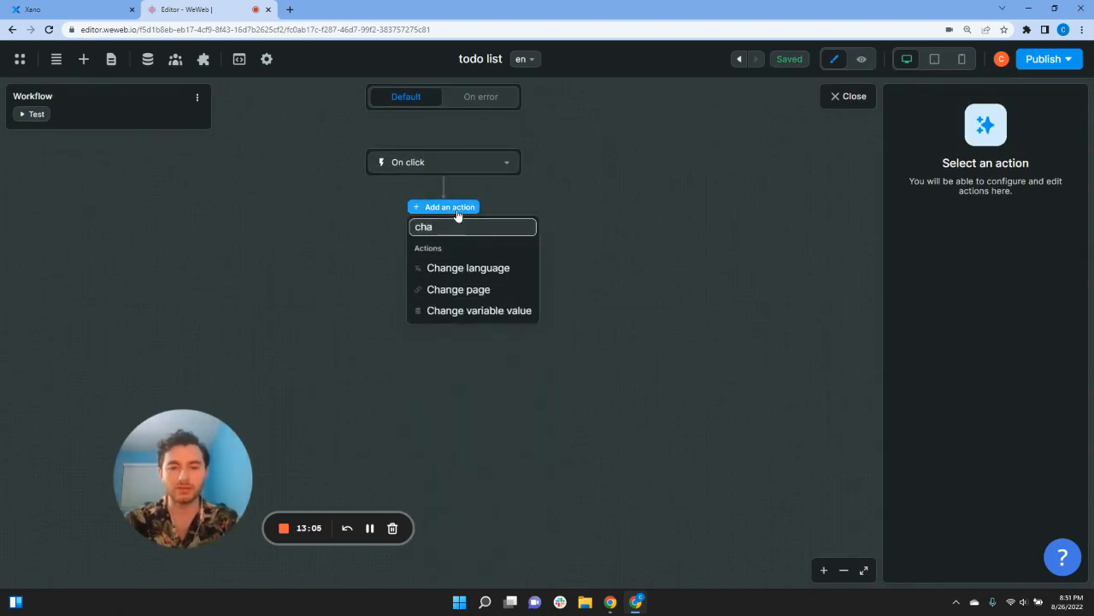
key("BackSpace")
key("BackSpace")
key("BackSpace")
type("res")
left_click(470, 251)
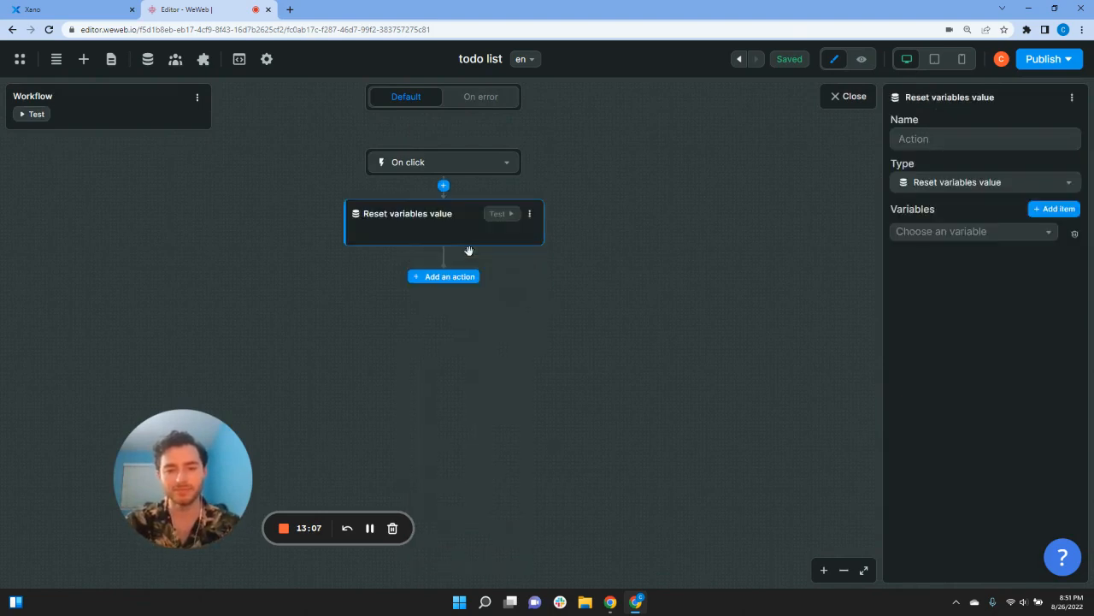
left_click(926, 236)
type("sho")
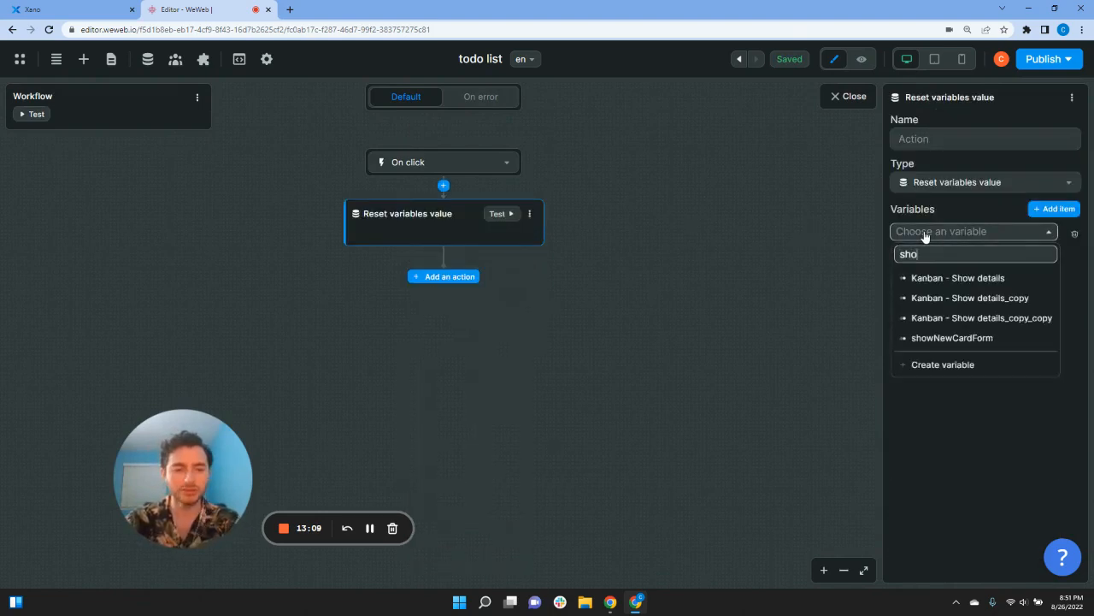
type("w")
left_click(951, 337)
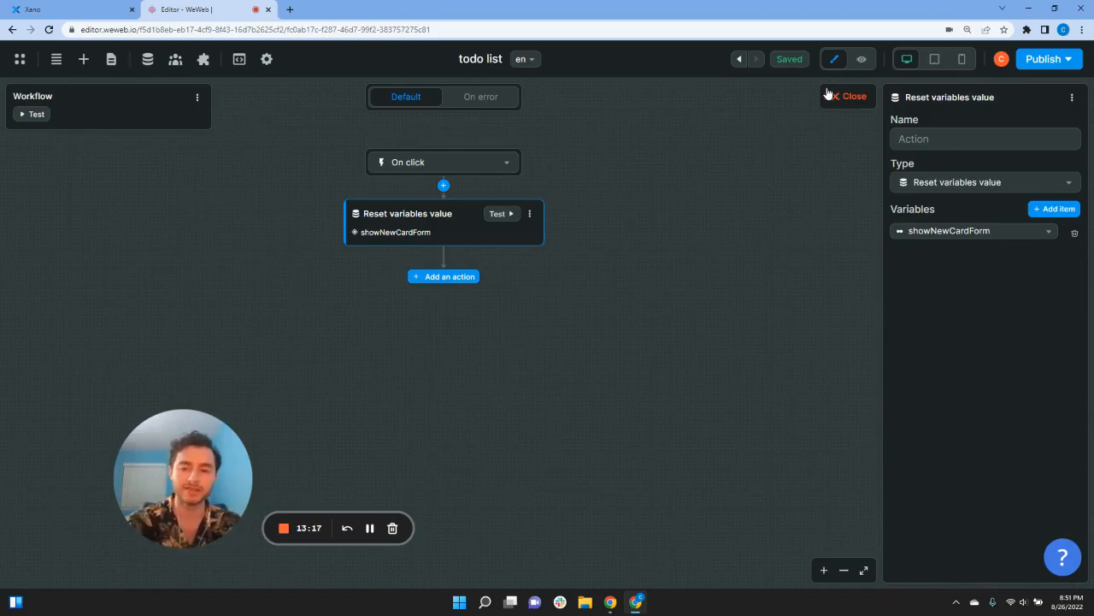
left_click(827, 95)
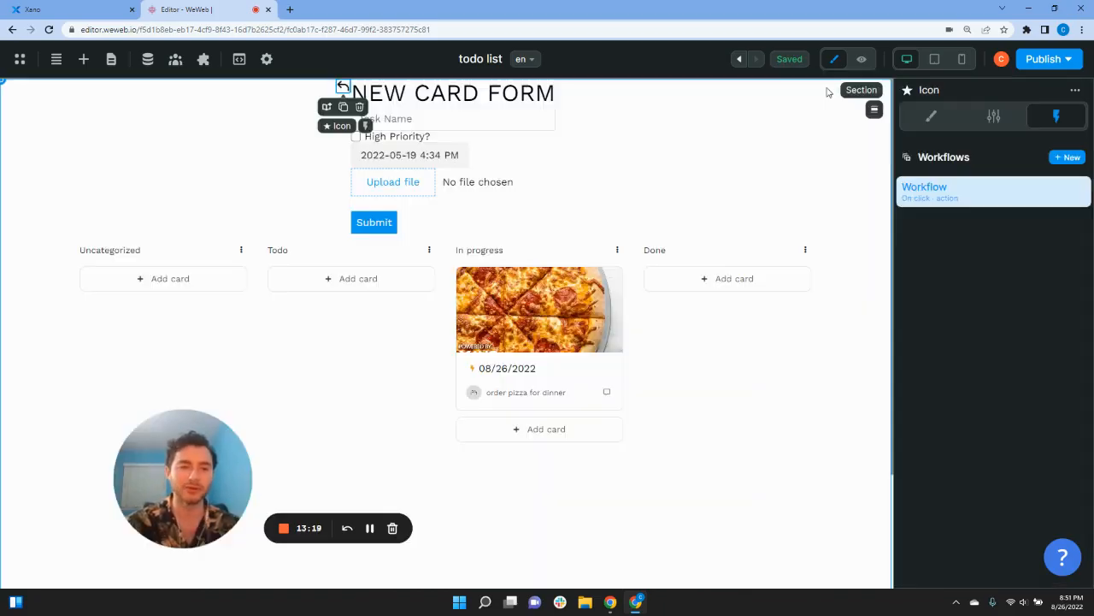
Step: In preview, confirm the back arrow hides the form and Add card in Done and Todo reopens it
left_click(861, 59)
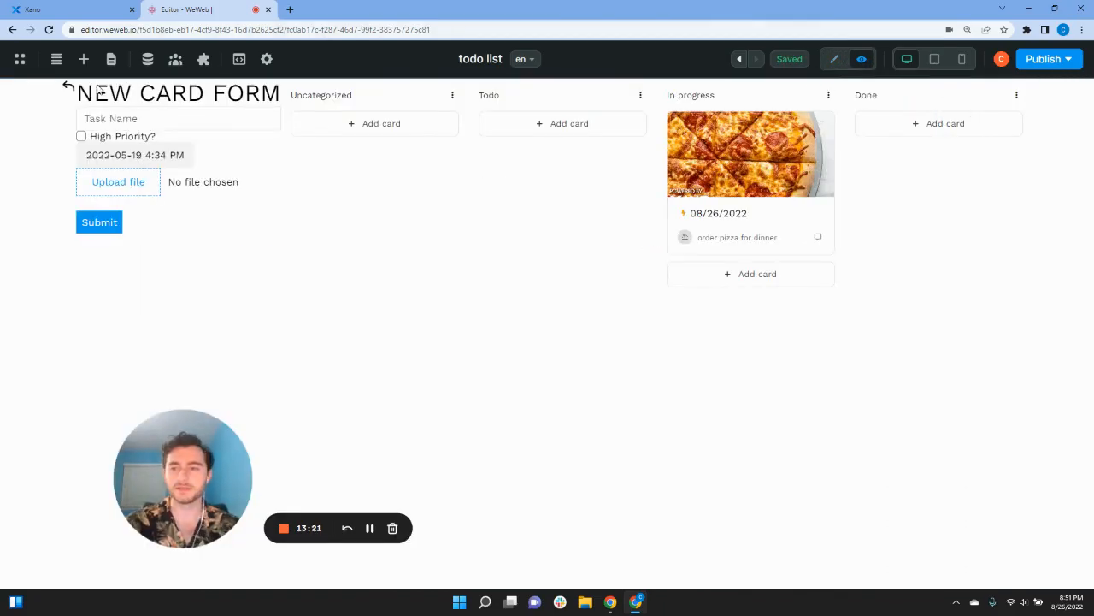
left_click(70, 88)
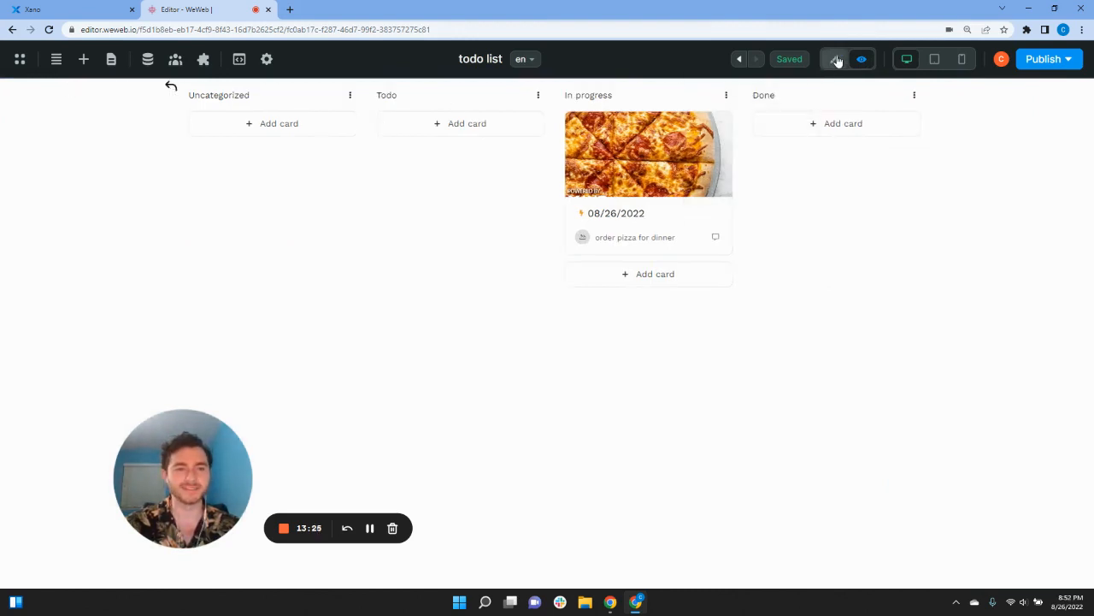
left_click(828, 127)
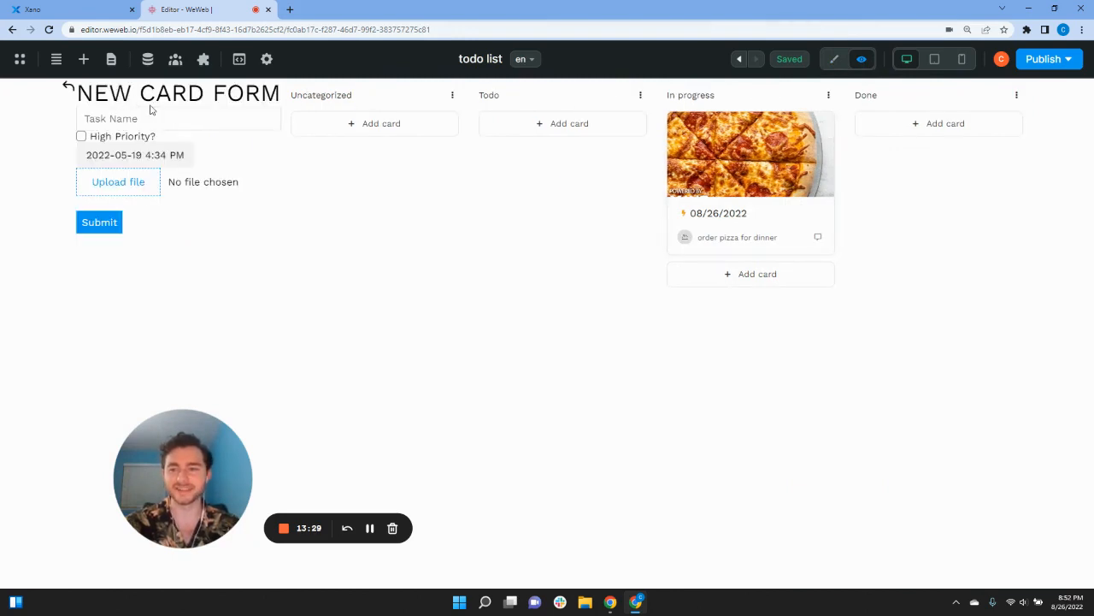
left_click(72, 88)
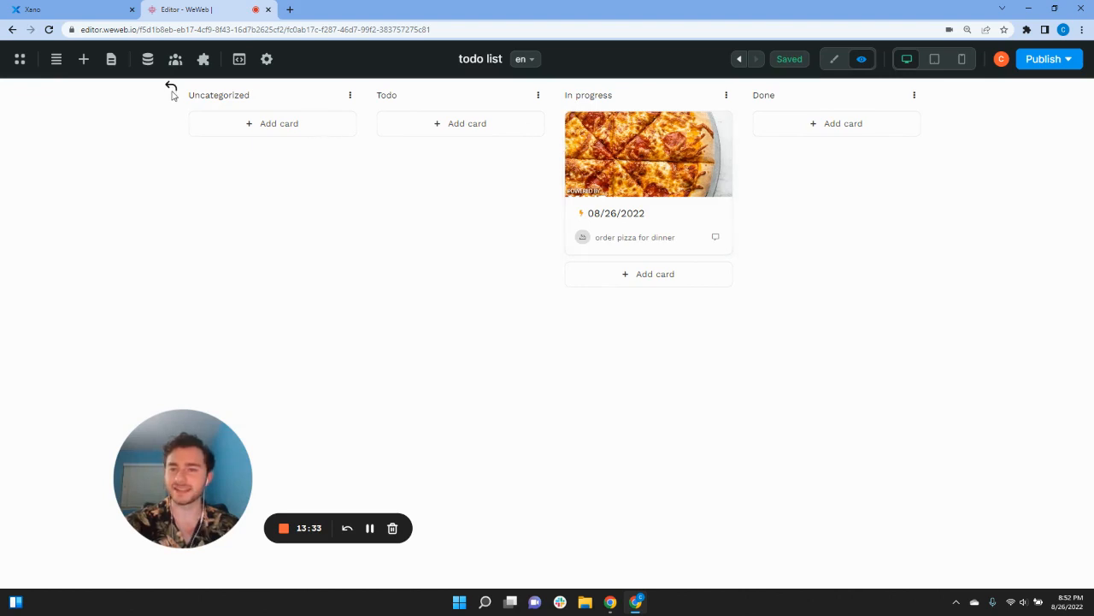
left_click(464, 123)
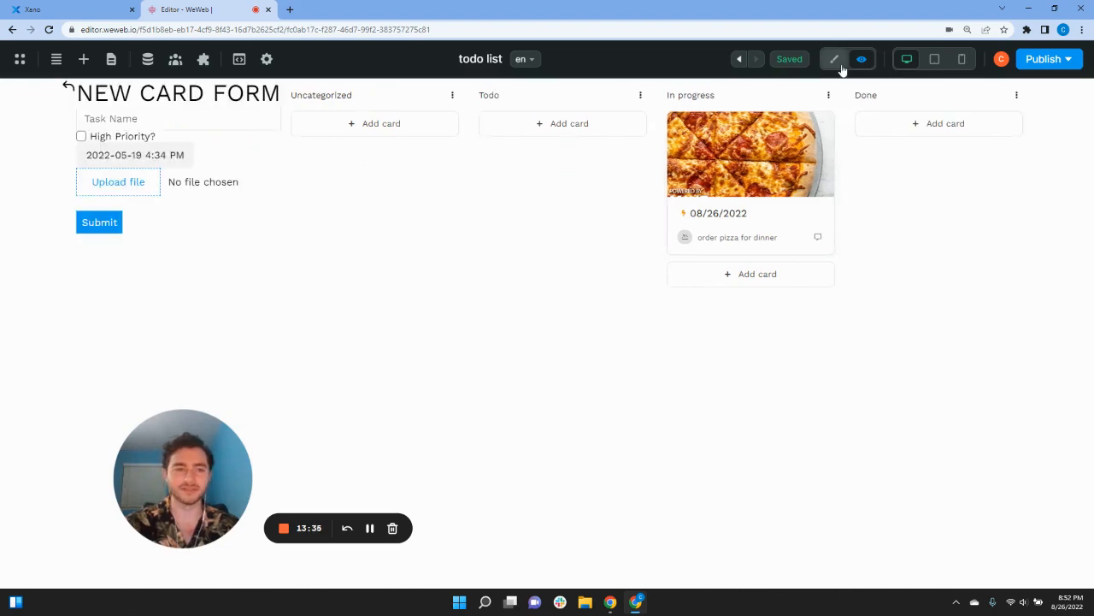
left_click(834, 59)
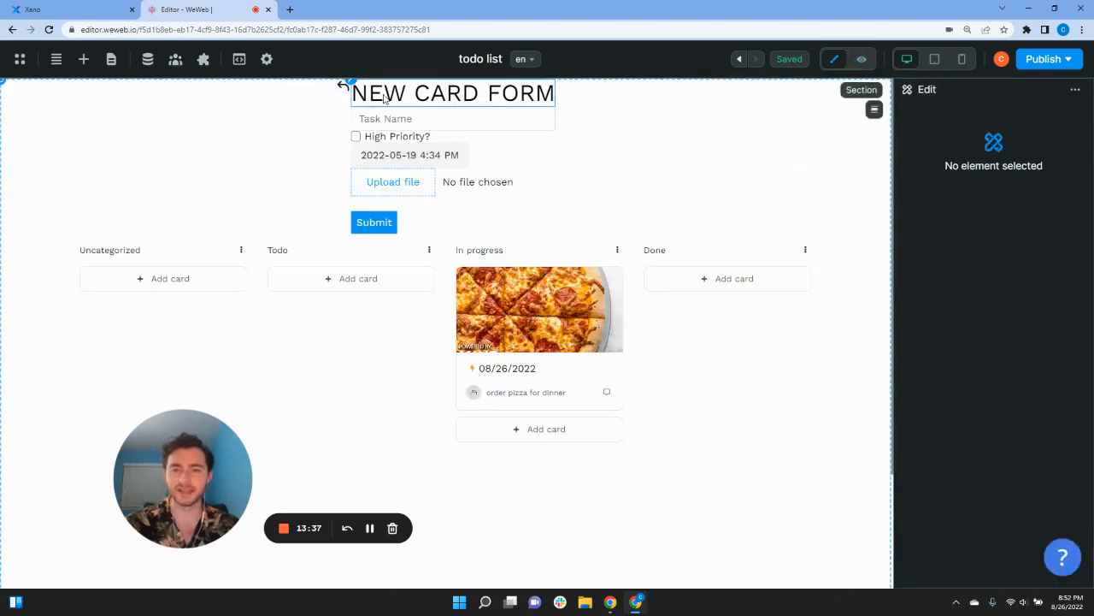
Step: Bind the back-arrow icon's Display style to a formula returning the showNewCardForm variable
left_click(342, 89)
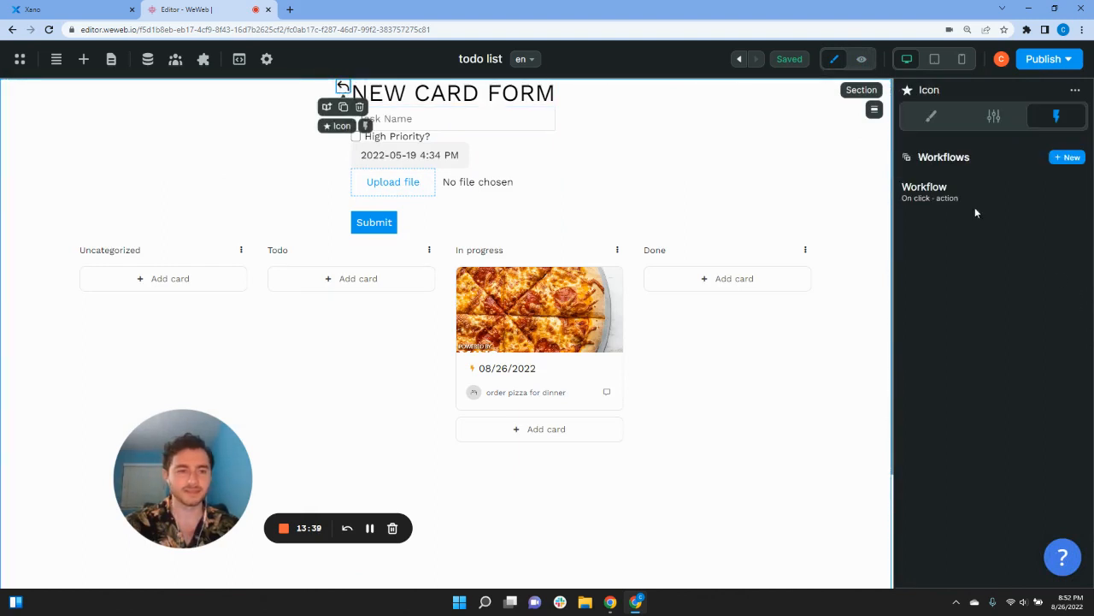
left_click(931, 116)
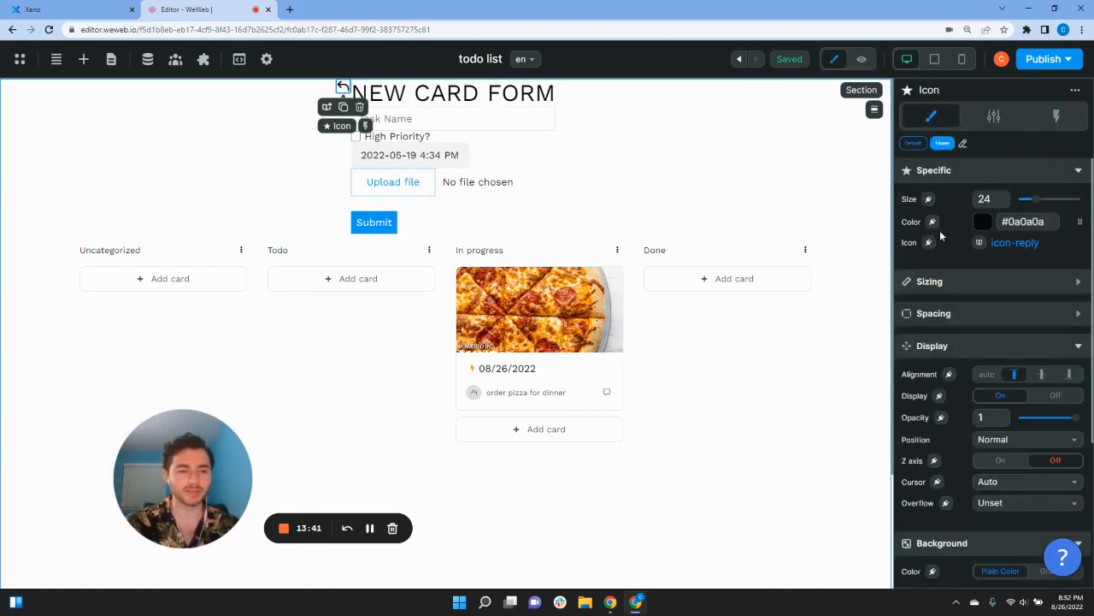
left_click(939, 395)
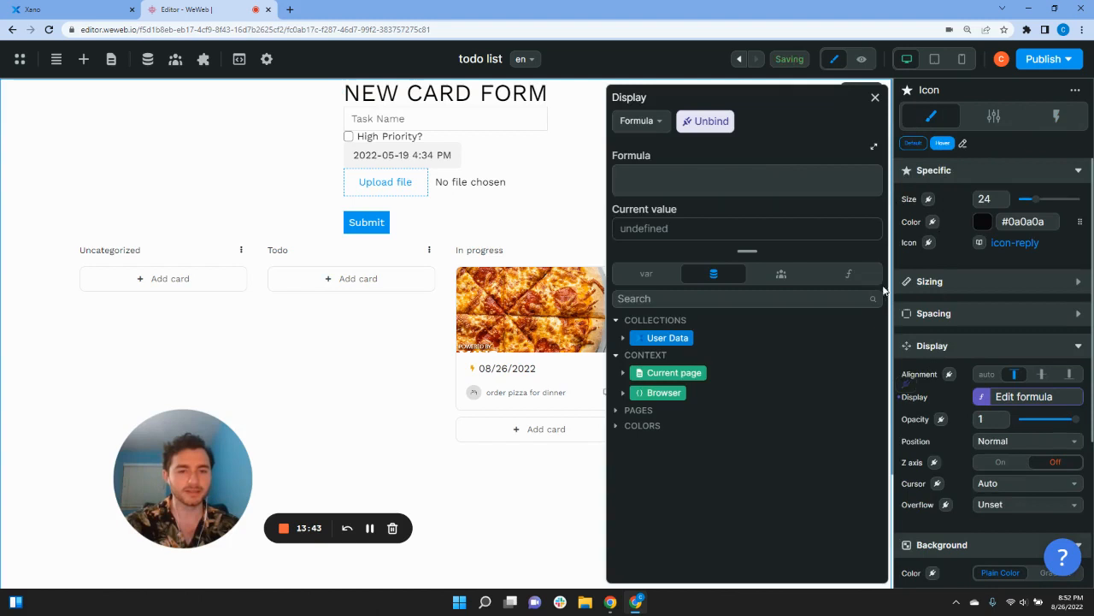
left_click(724, 183)
type("show")
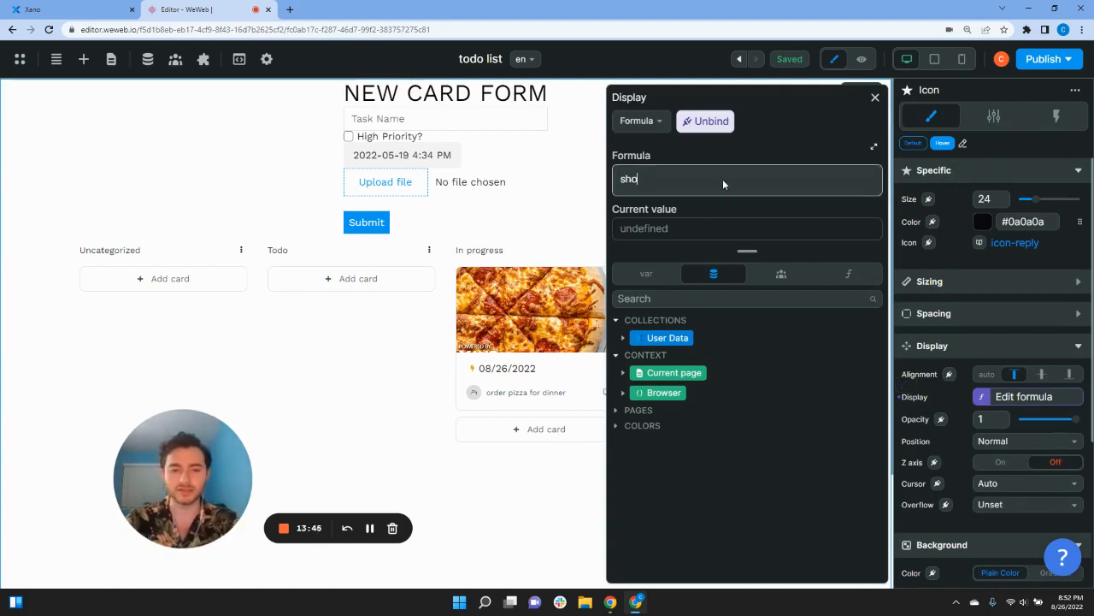
key("BackSpace")
key("BackSpace")
key("BackSpace")
key("BackSpace")
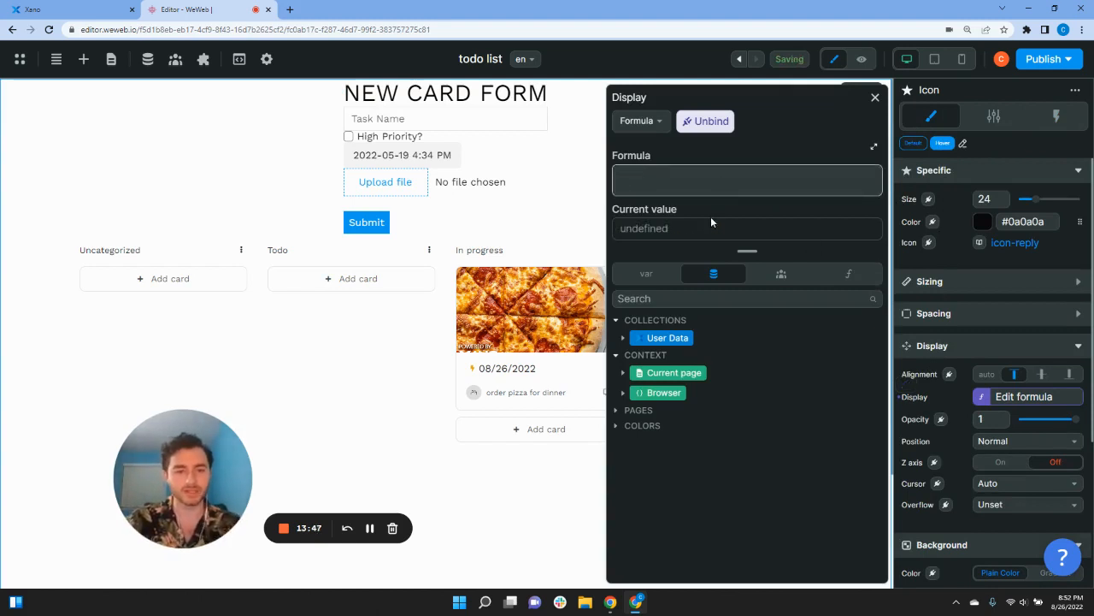
left_click(646, 273)
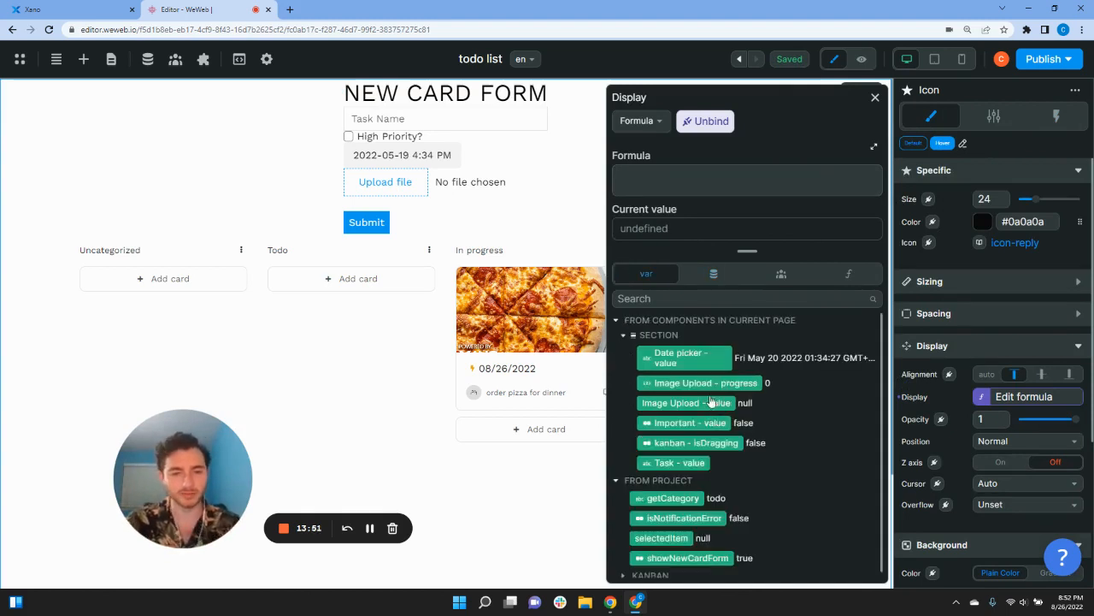
scroll(714, 377, "down", 1)
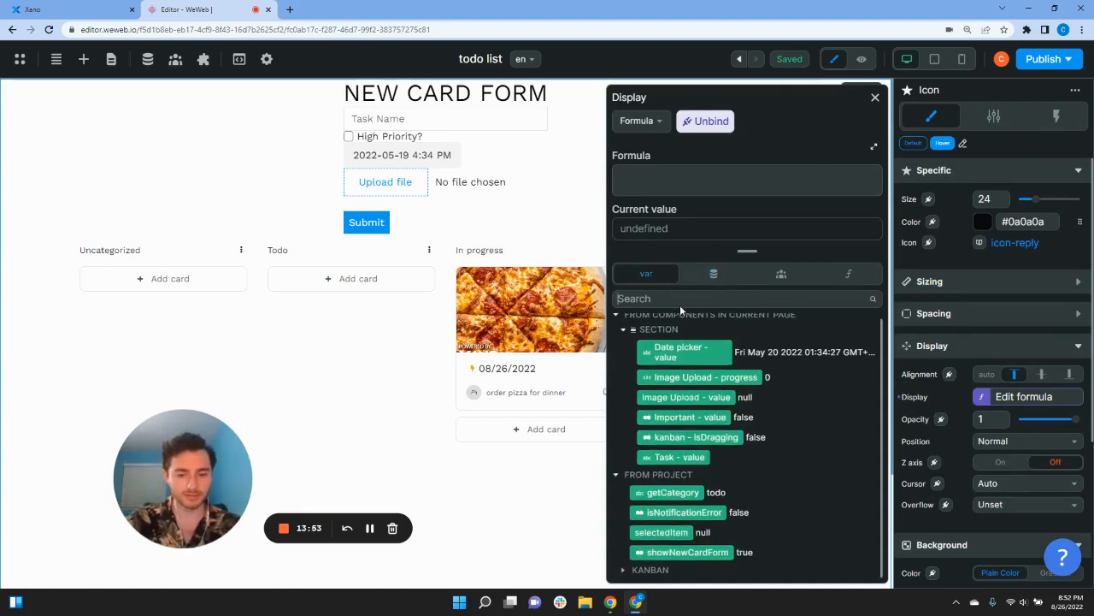
type("show")
left_click(700, 367)
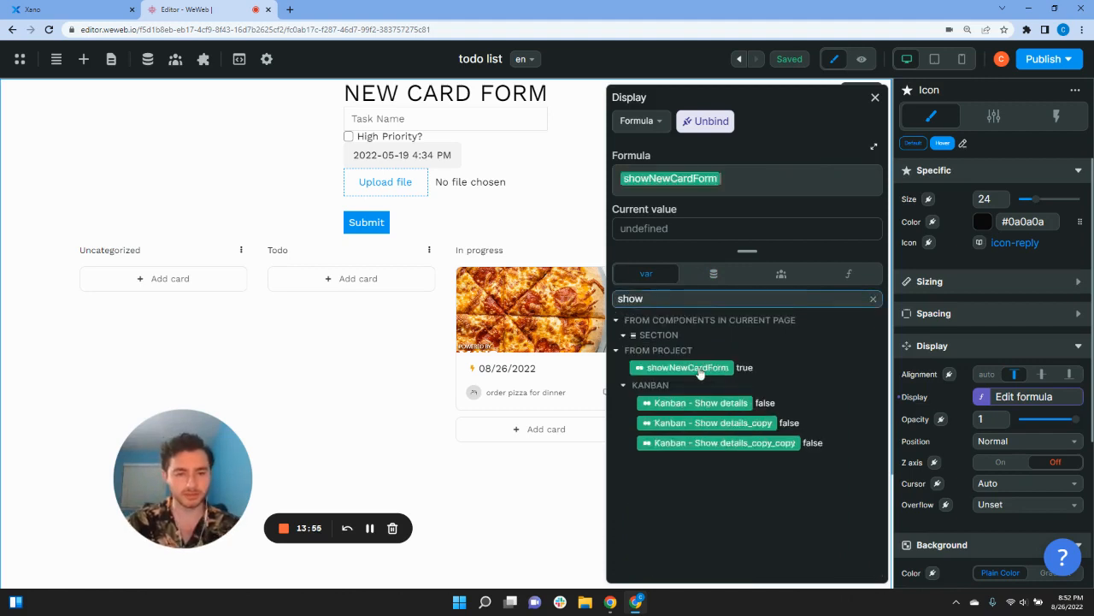
left_click(875, 100)
left_click(861, 59)
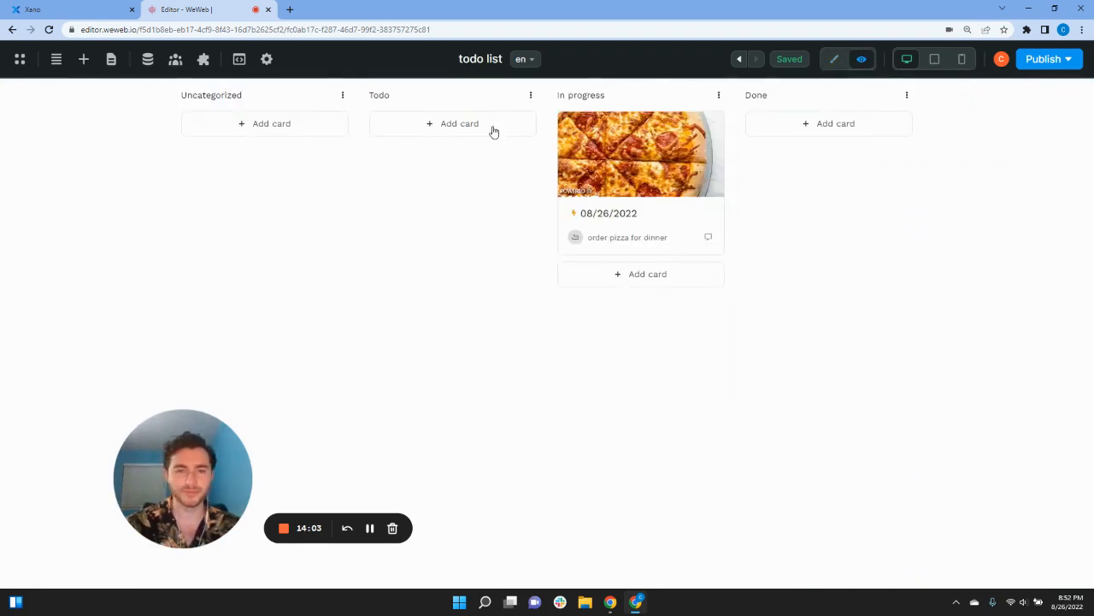
Step: Change the back-arrow icon's Cursor setting from Auto to Pointer
left_click(835, 59)
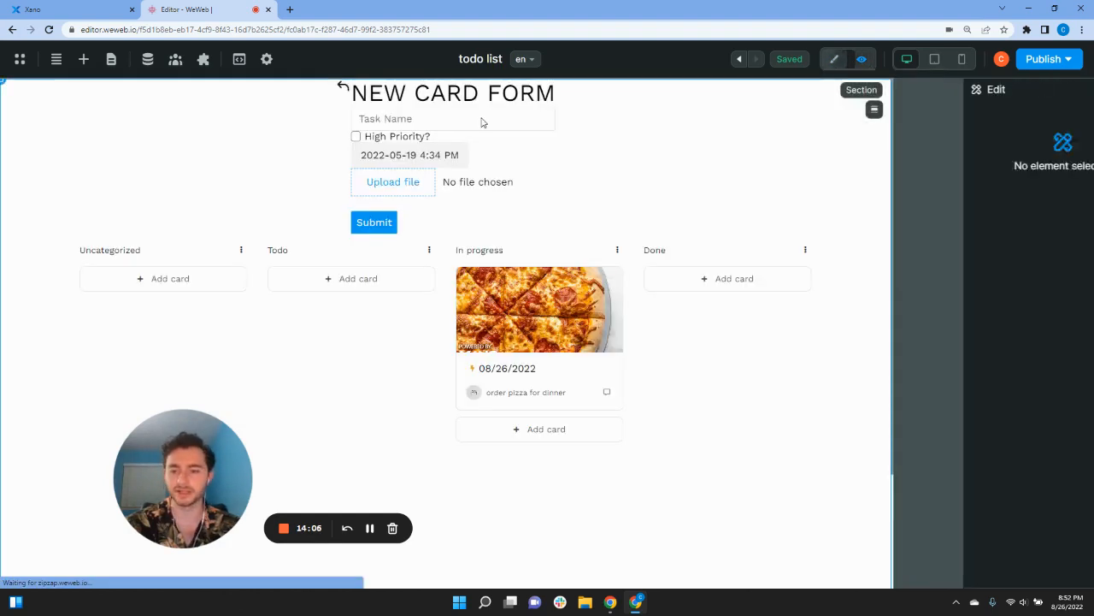
left_click(342, 89)
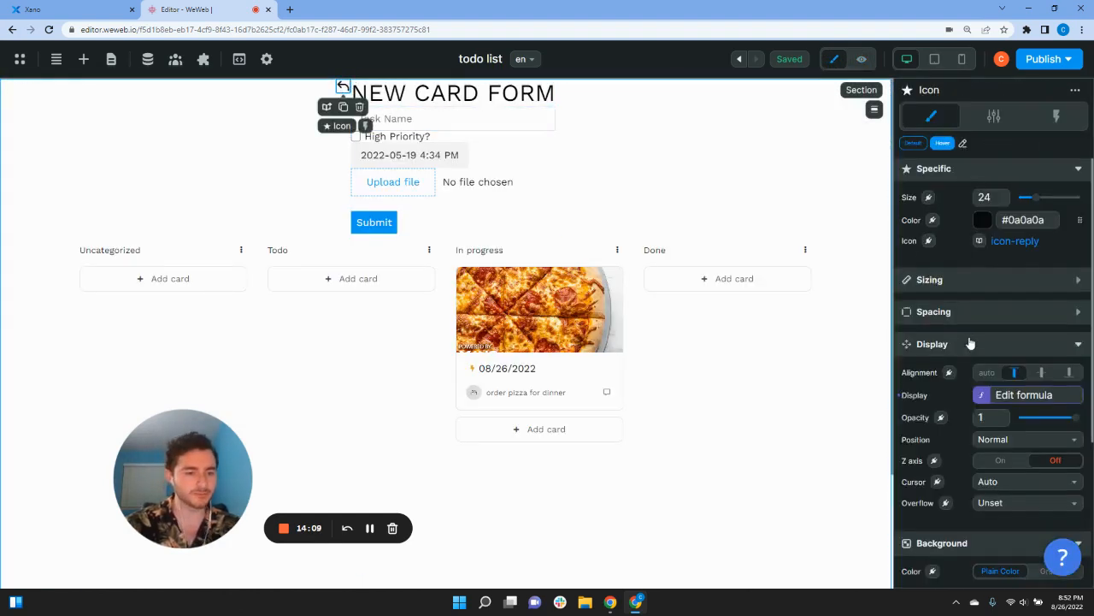
scroll(966, 360, "down", 2)
left_click(999, 317)
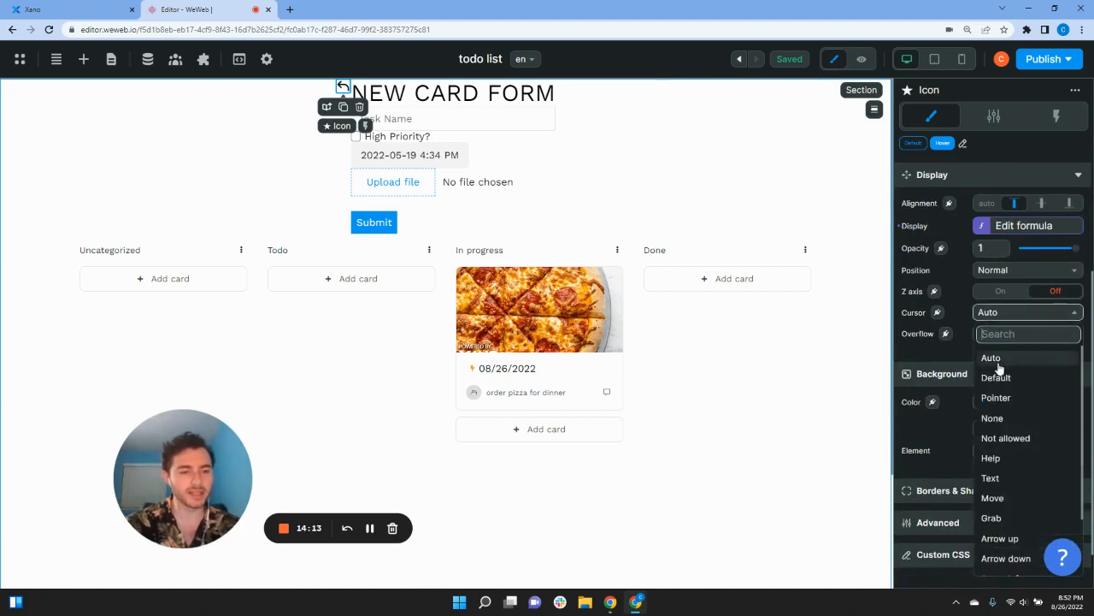
left_click(1000, 398)
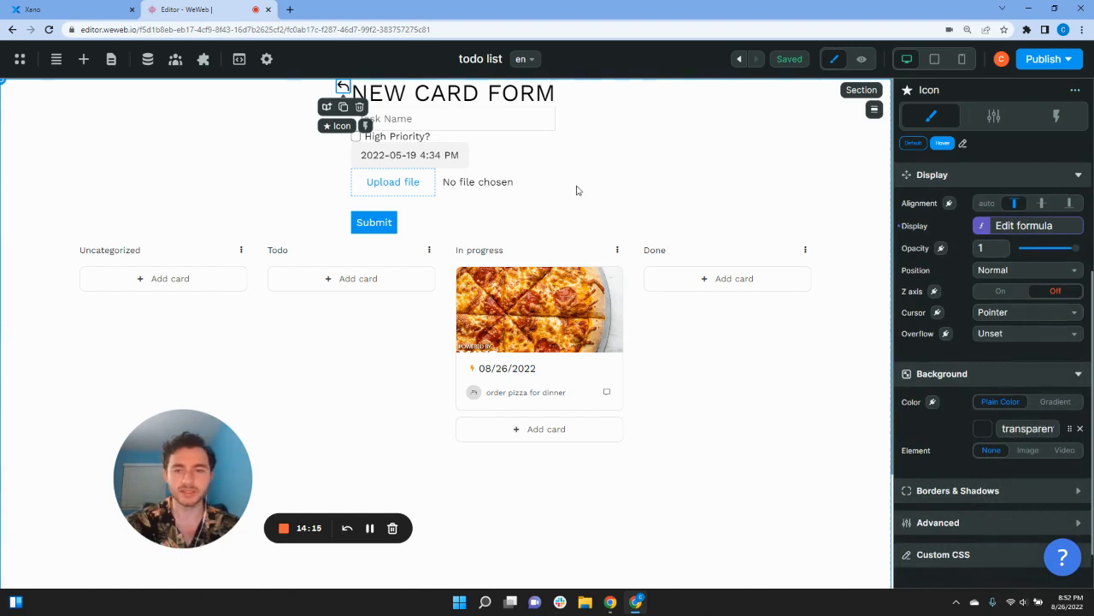
left_click(861, 59)
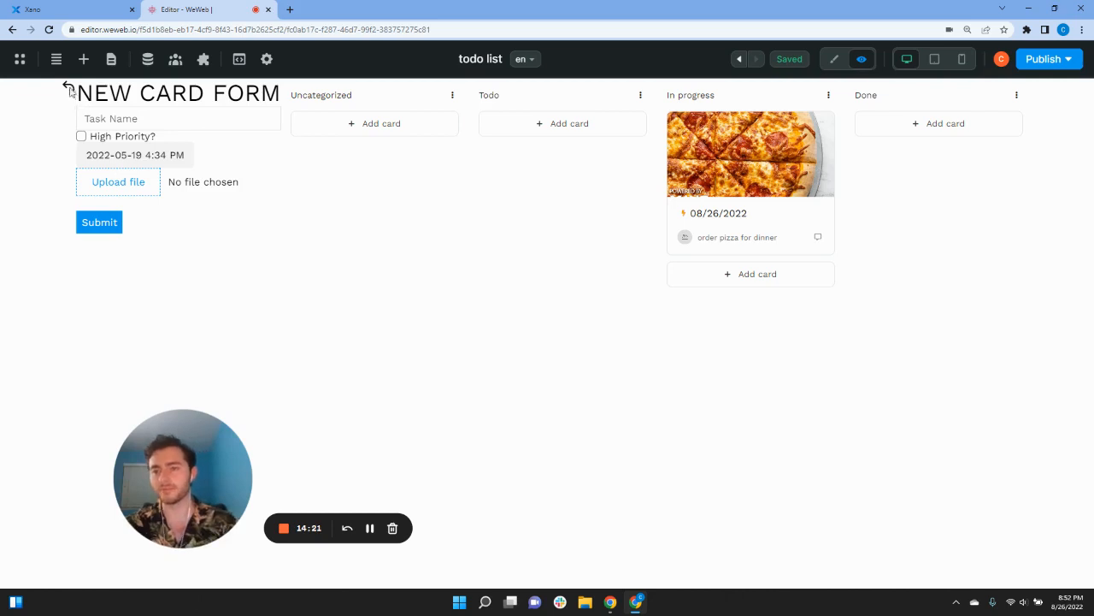
Step: In preview, check the back arrow closes the form and Todo's Add card reopens it, then reselect the icon
left_click(67, 91)
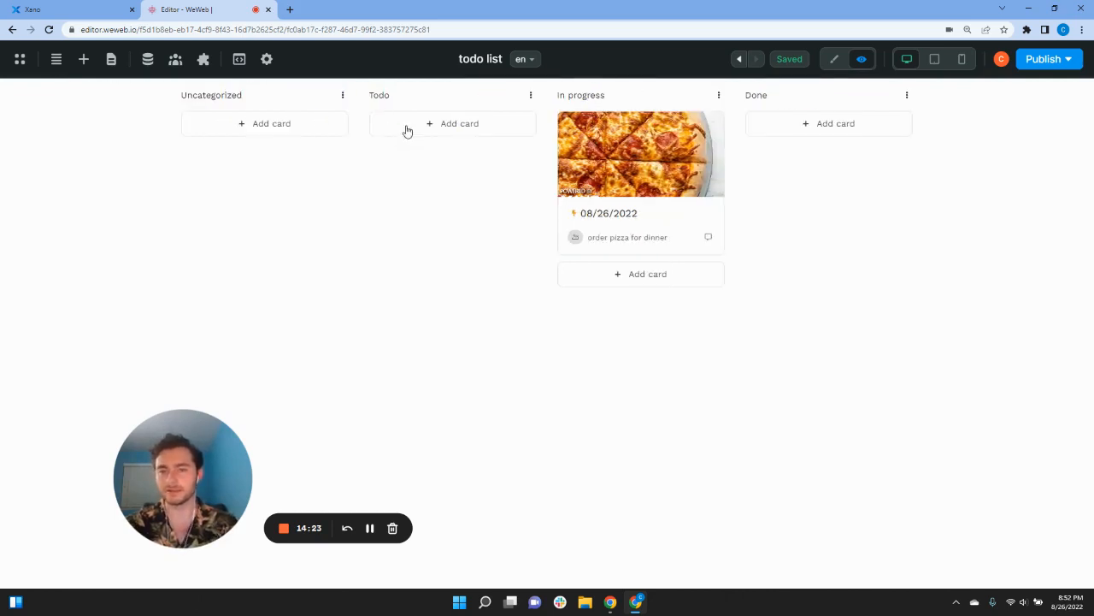
left_click(407, 127)
left_click(67, 90)
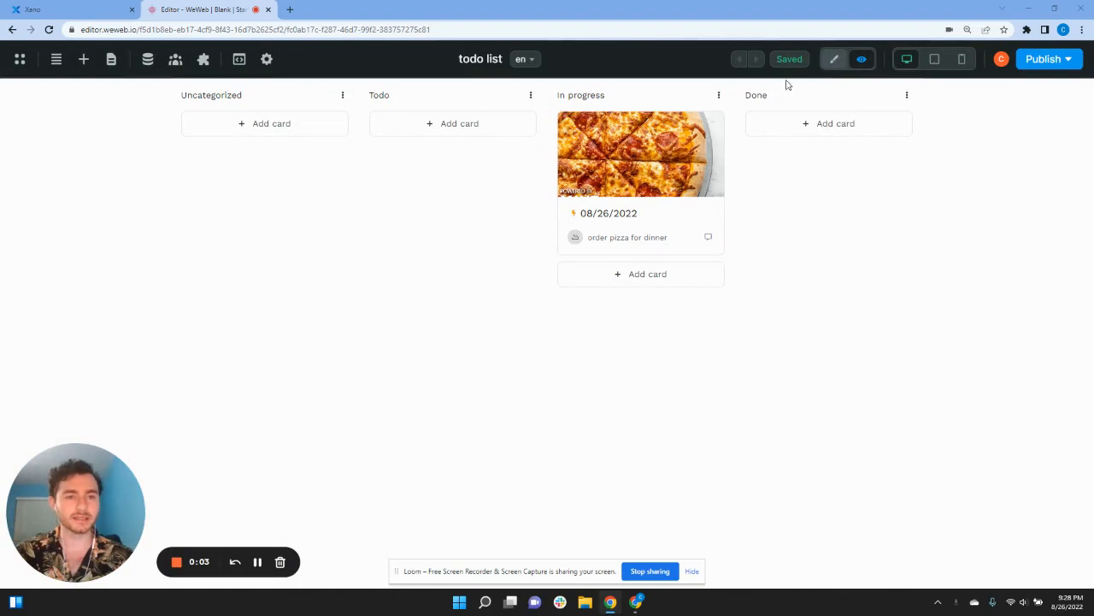
left_click(436, 131)
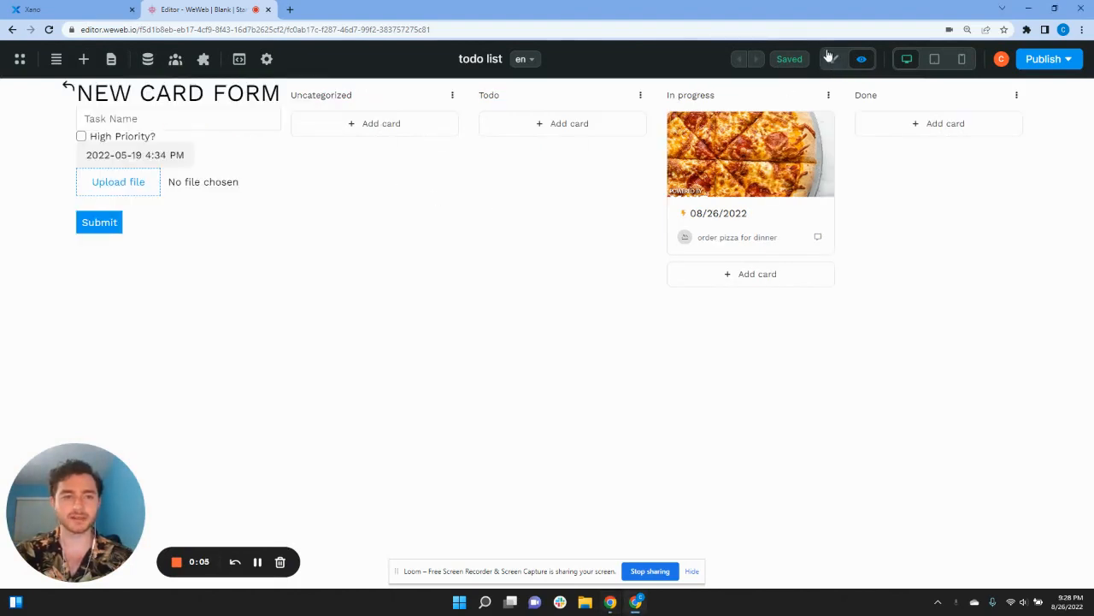
left_click(835, 59)
left_click(343, 89)
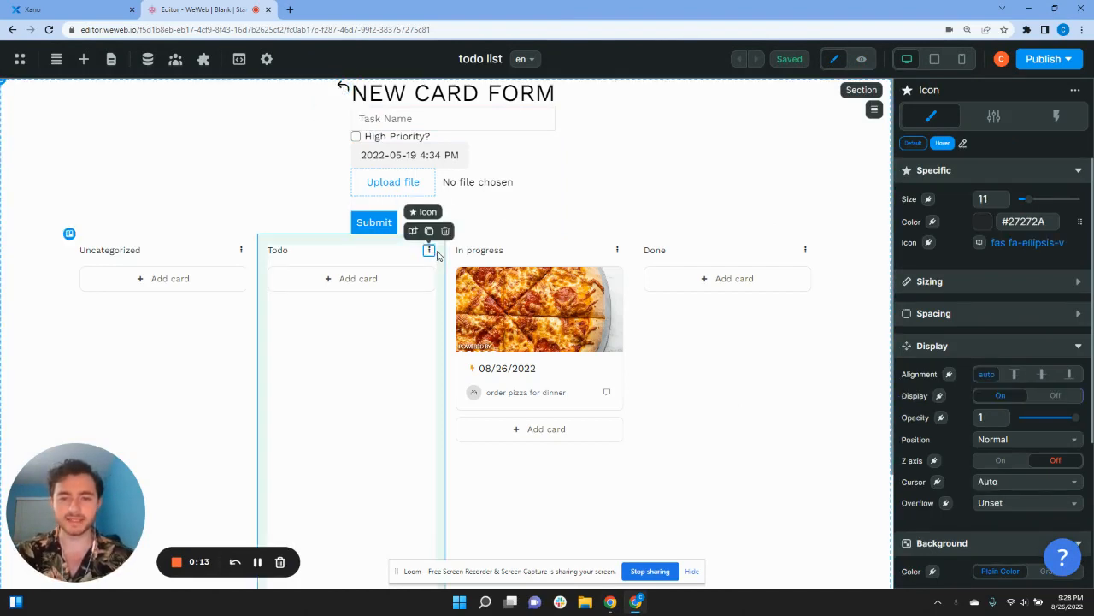
Step: Paste the copied reply-arrow icon into the Todo column's header container with Ctrl+V
left_click(433, 253)
left_click(425, 254)
left_click(421, 257)
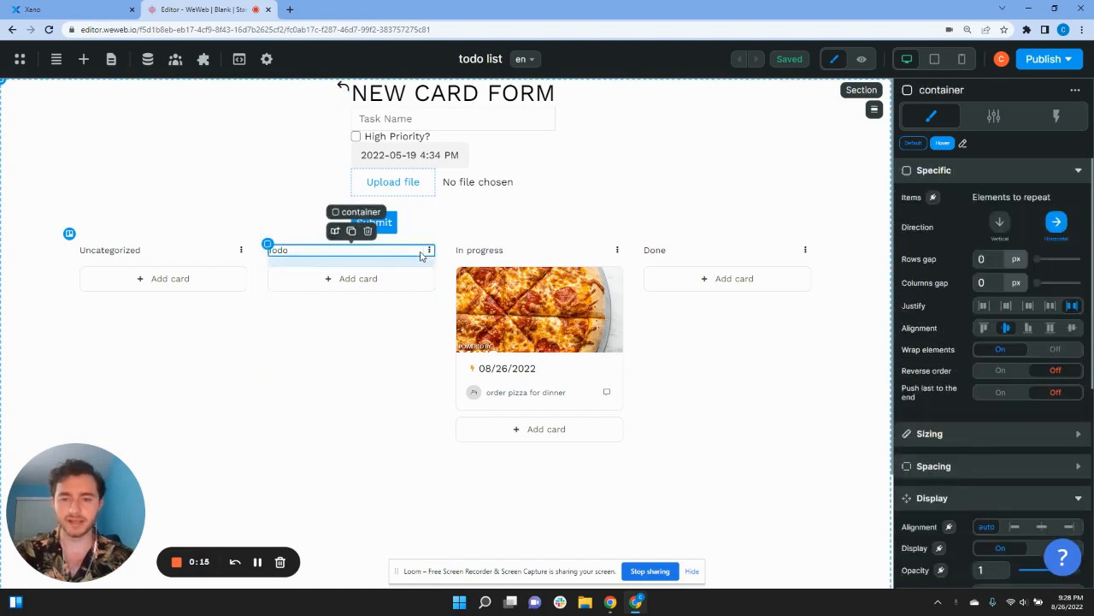
key("ctrl+v")
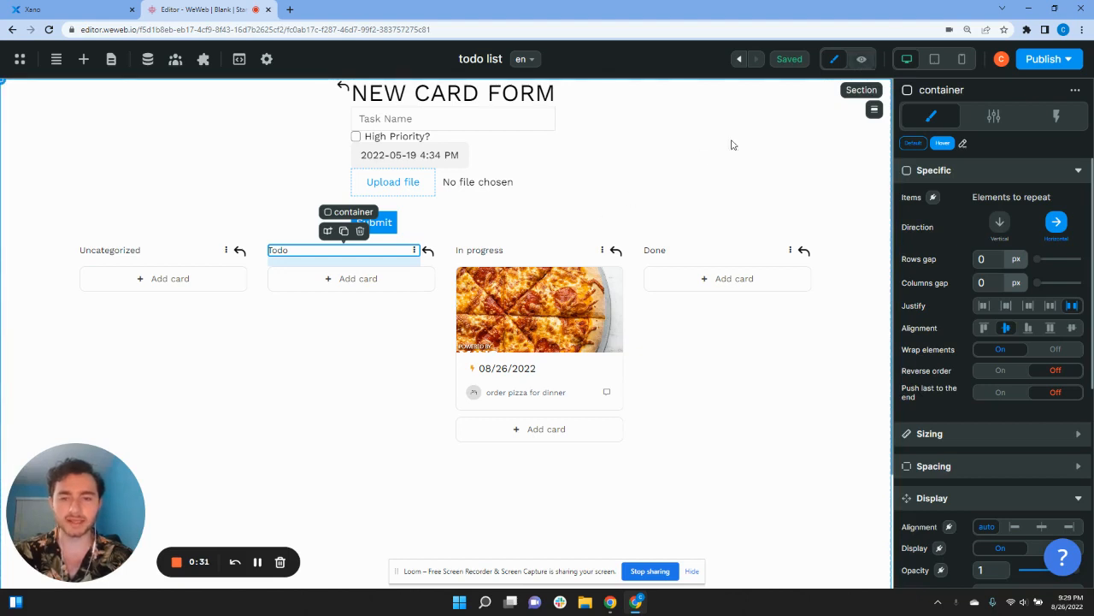
left_click(427, 251)
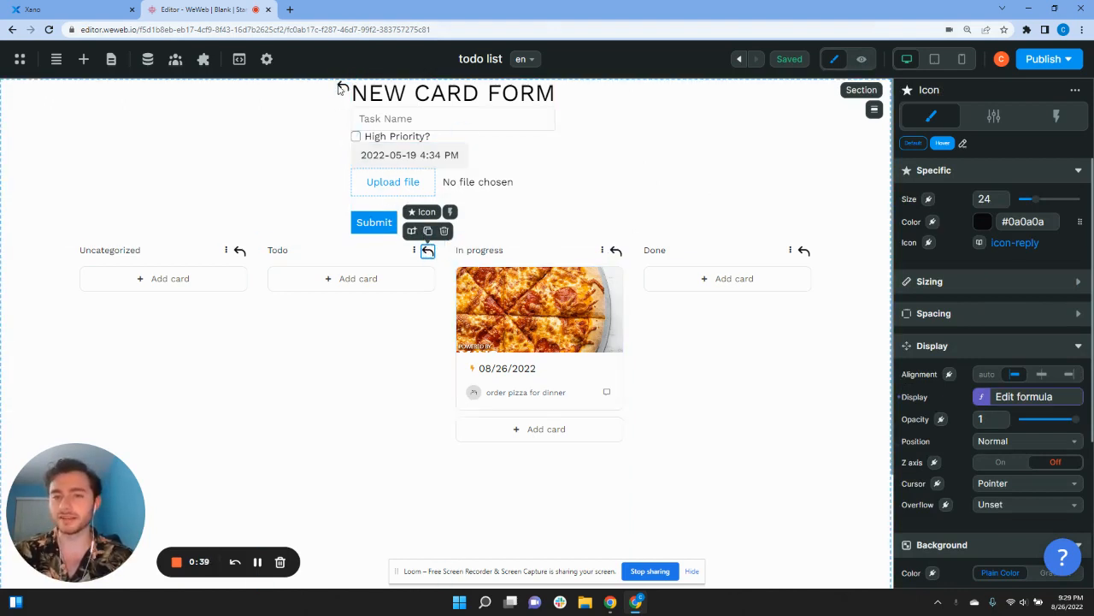
Step: Add a Boolean variable named showOptions with Save in local storage turned on
left_click(149, 60)
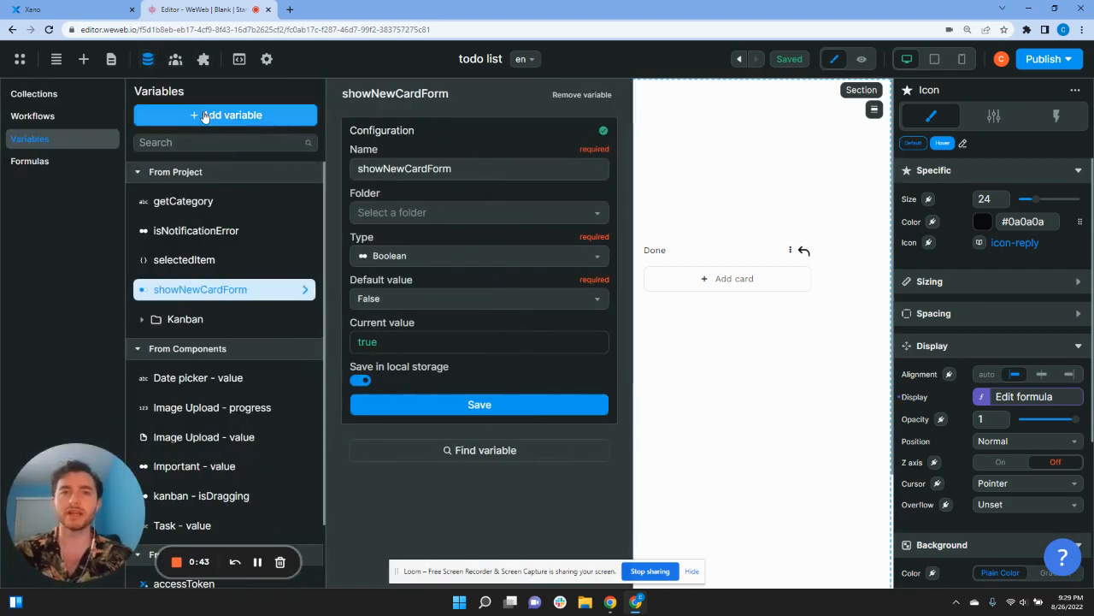
left_click(205, 115)
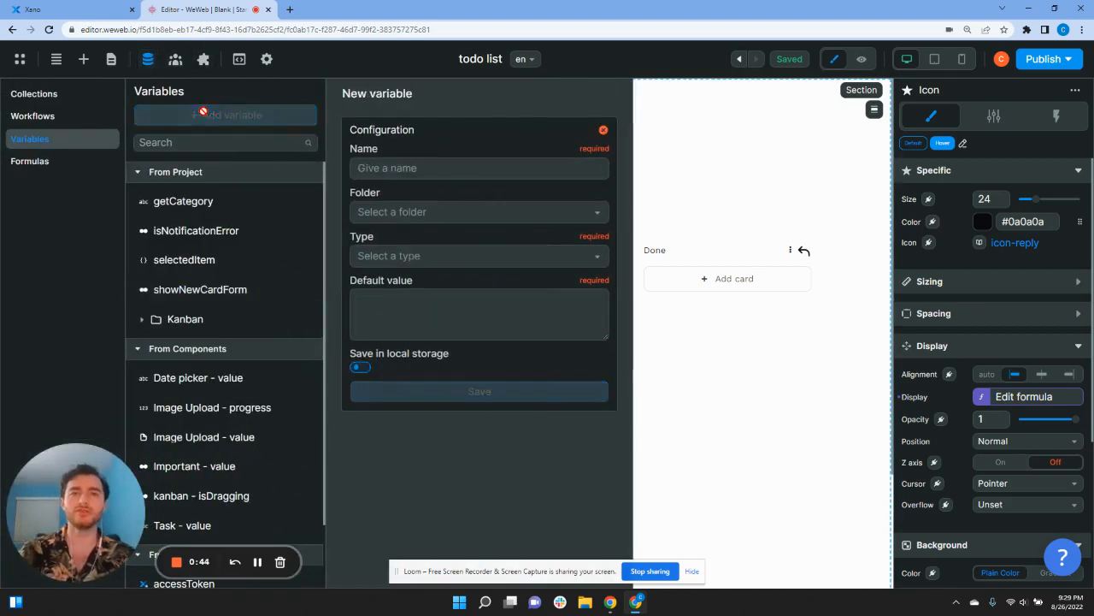
left_click(407, 167)
type("showOptions")
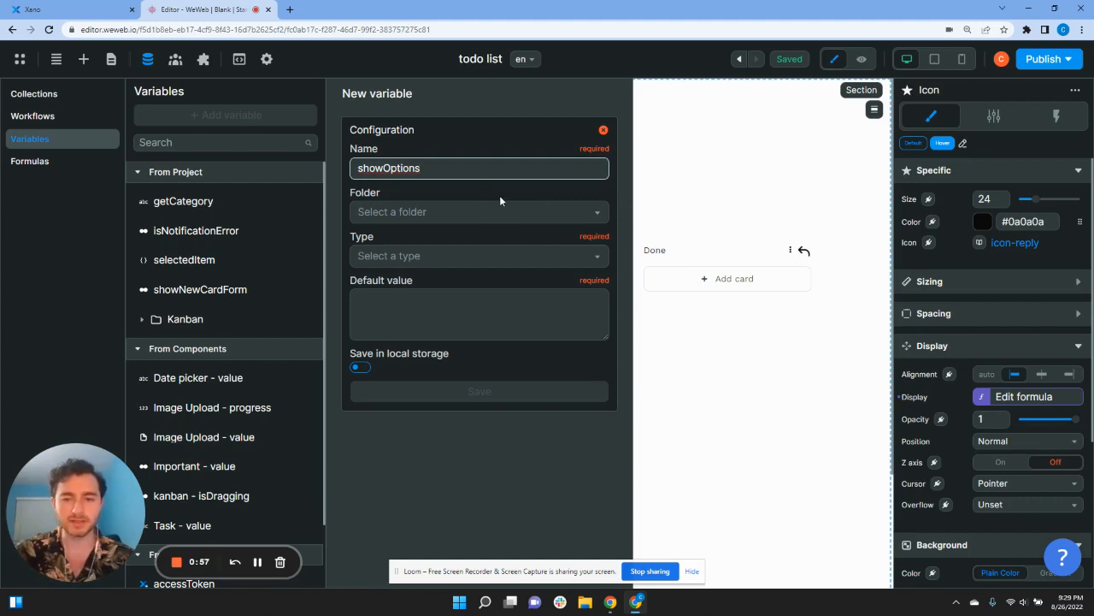
left_click(473, 250)
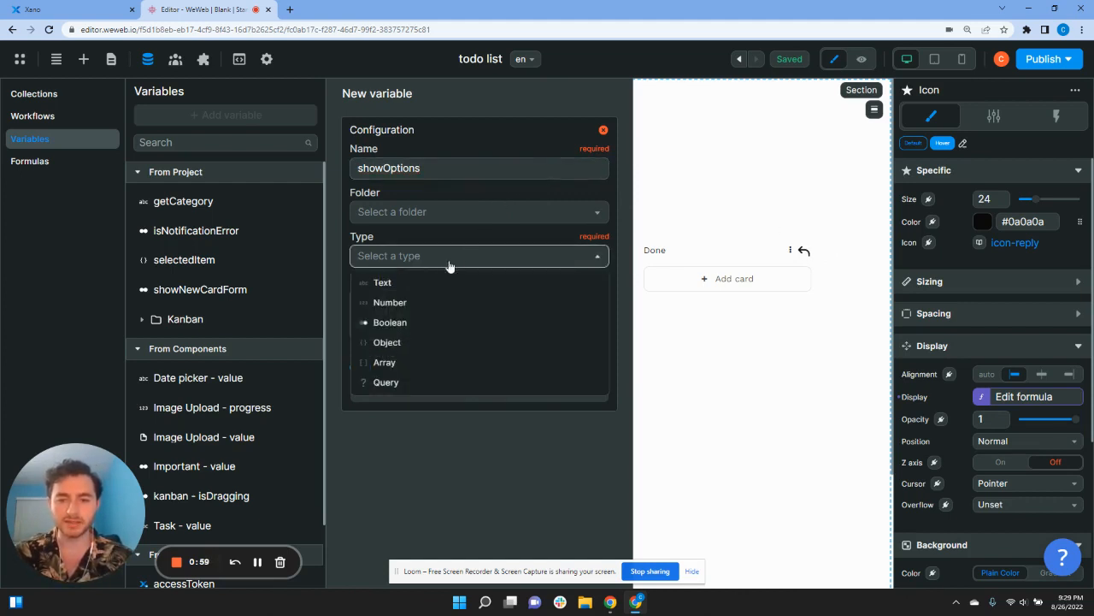
left_click(414, 325)
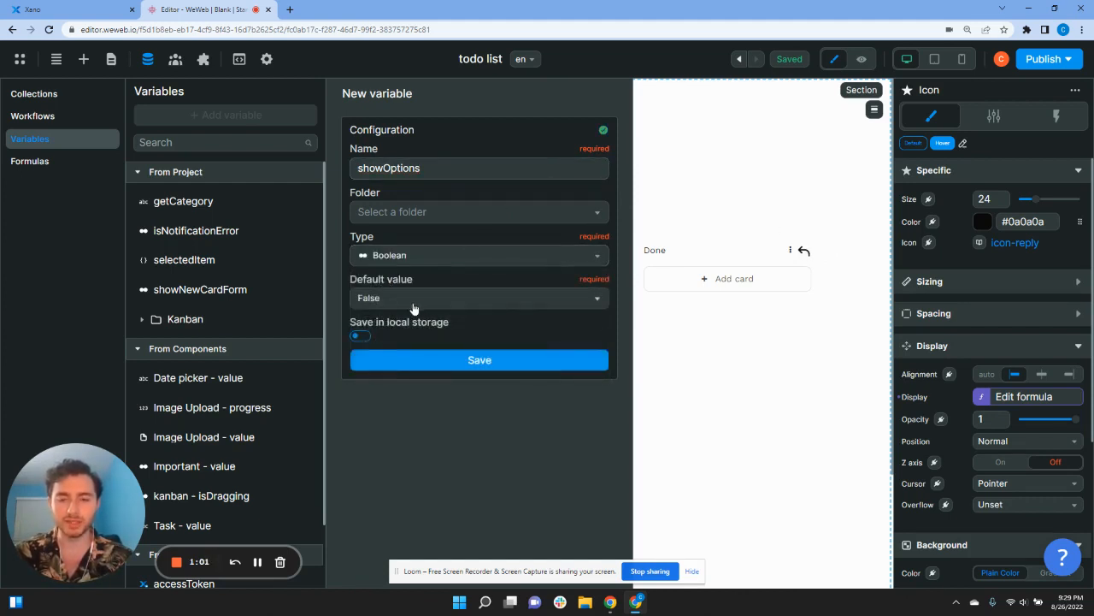
left_click(361, 335)
left_click(434, 359)
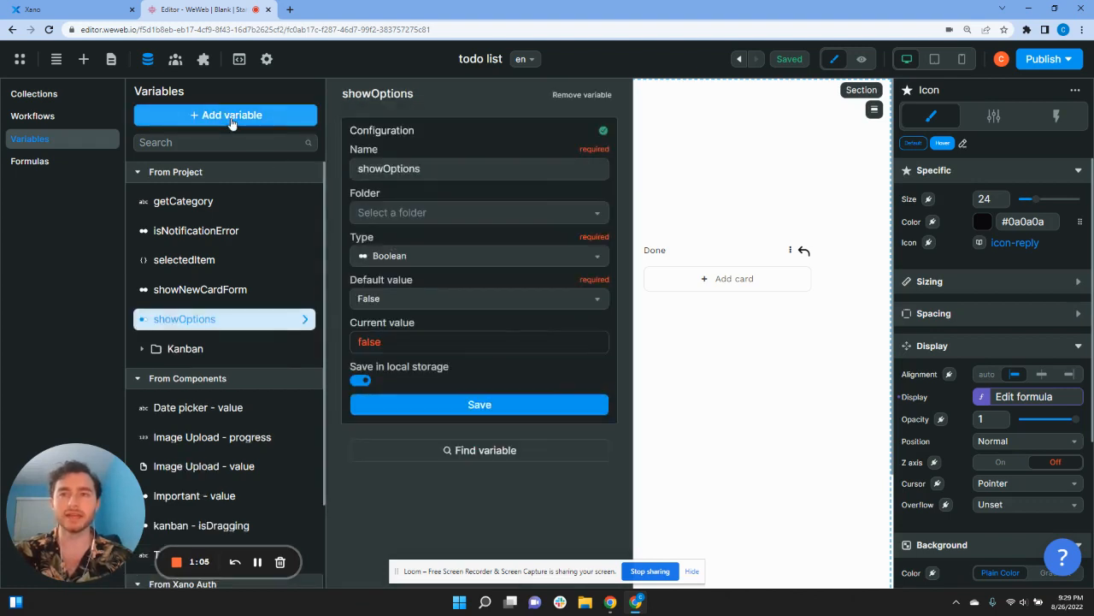
Step: Add a second Boolean variable, deleteCard, defaulting to False, with Save in local storage on
left_click(230, 121)
left_click(454, 167)
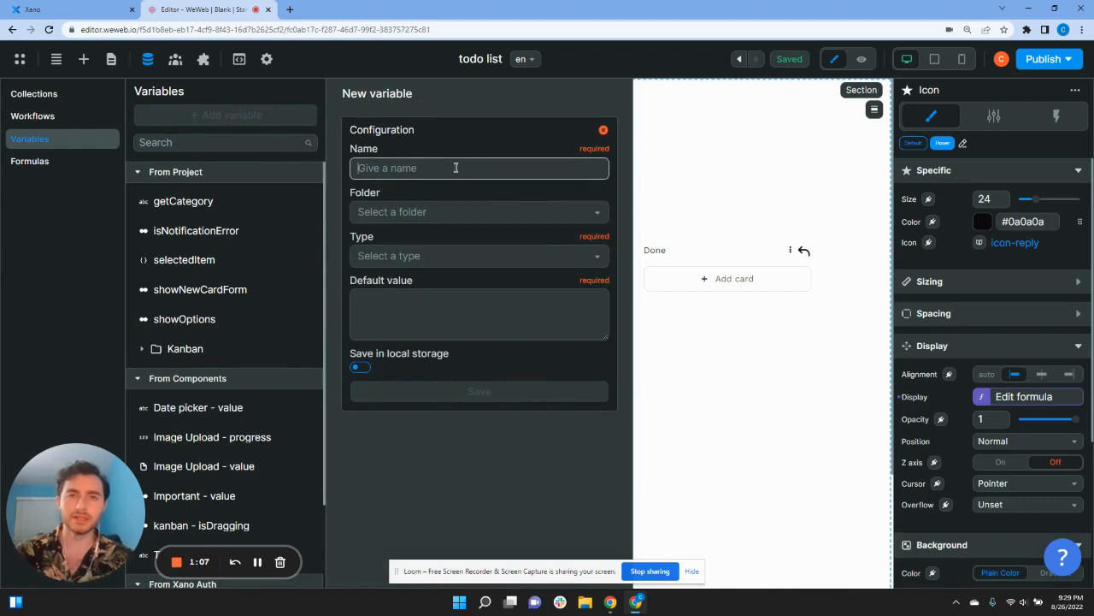
type("deleteCard")
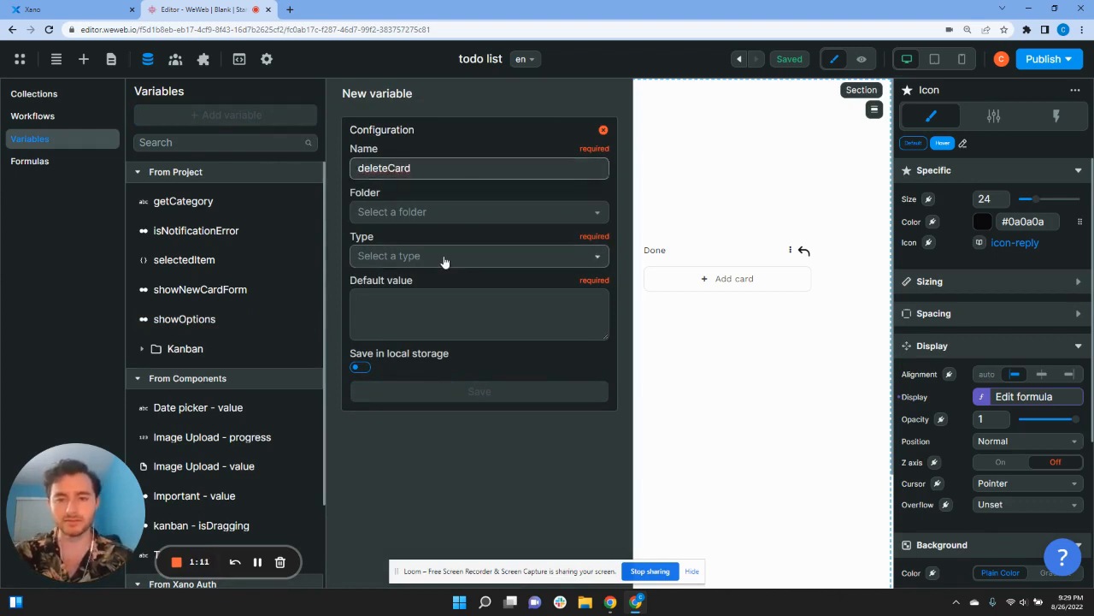
left_click(443, 257)
left_click(424, 324)
left_click(364, 336)
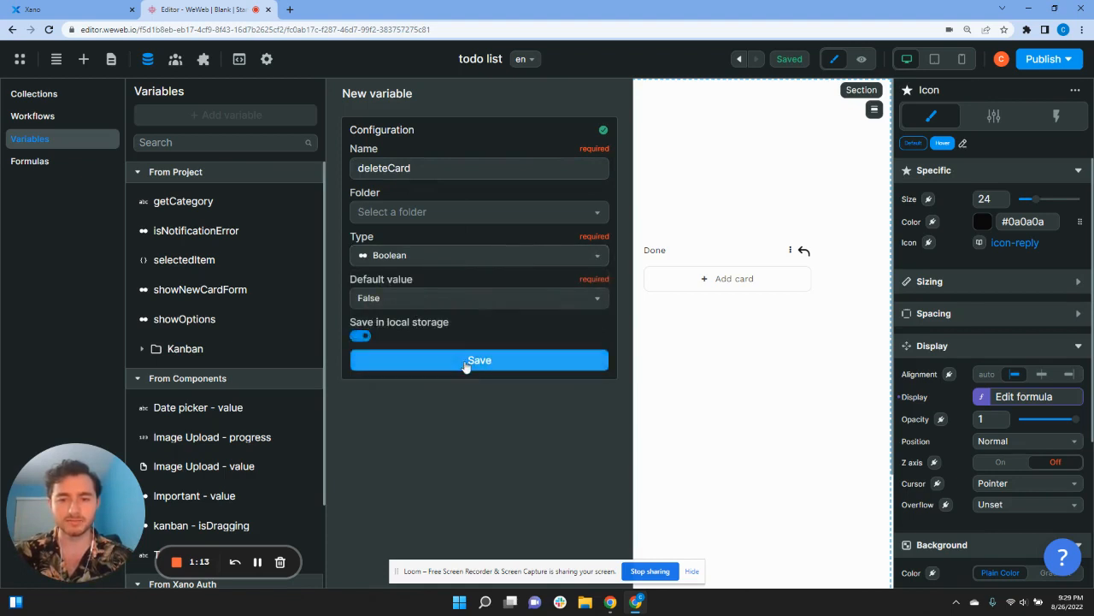
left_click(466, 360)
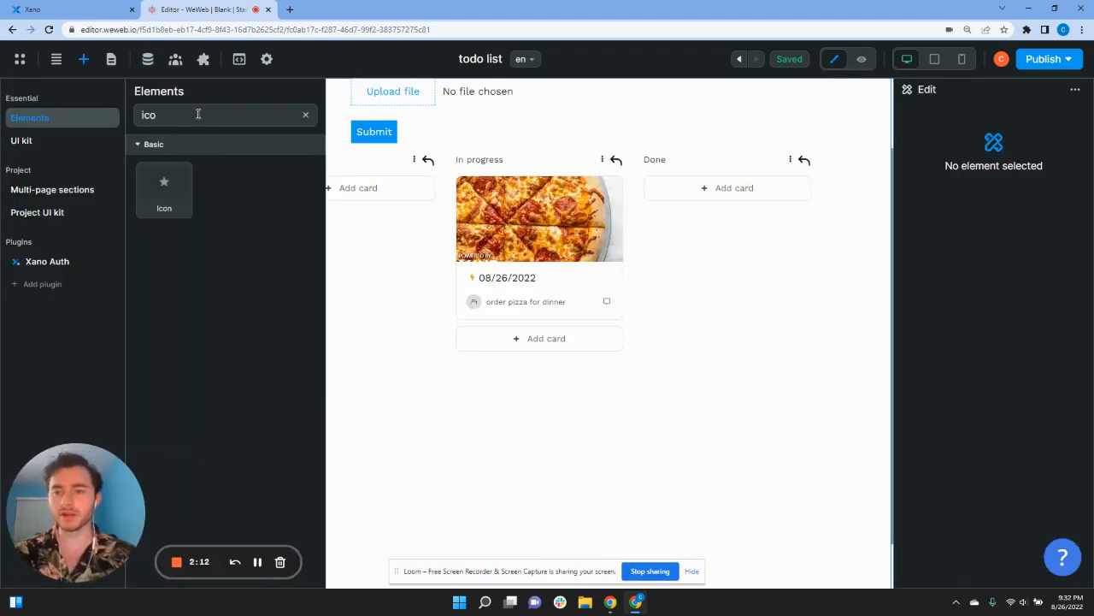
Step: Add a Button to the In progress column header and label it DELETE CARD
double_click(198, 115)
type("but")
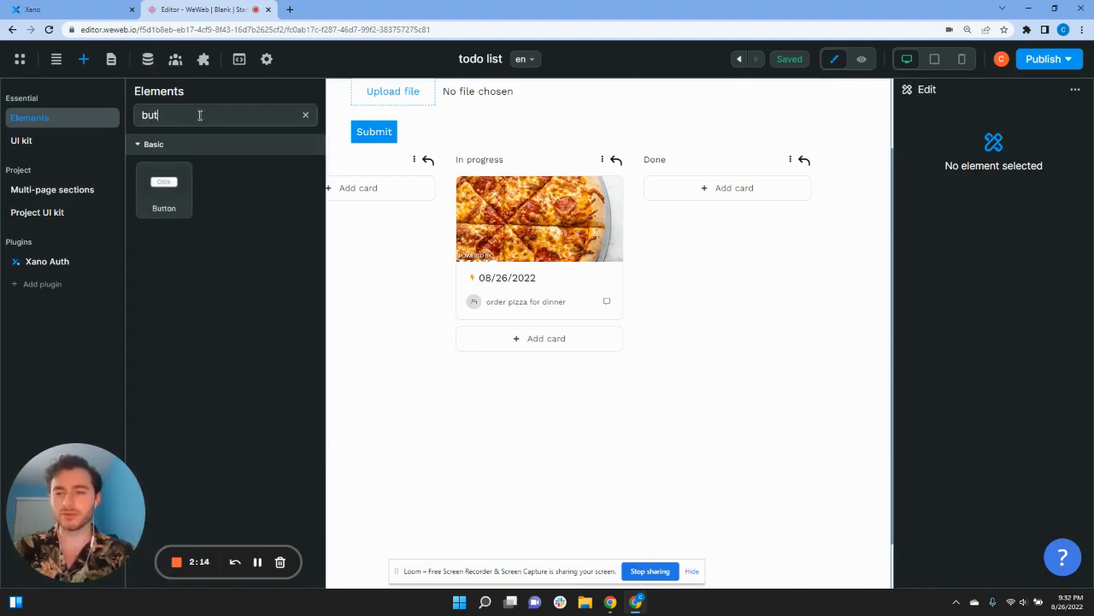
mouse_move(164, 182)
left_mouse_down()
mouse_move(587, 203)
mouse_move(625, 166)
mouse_move(610, 162)
left_mouse_up()
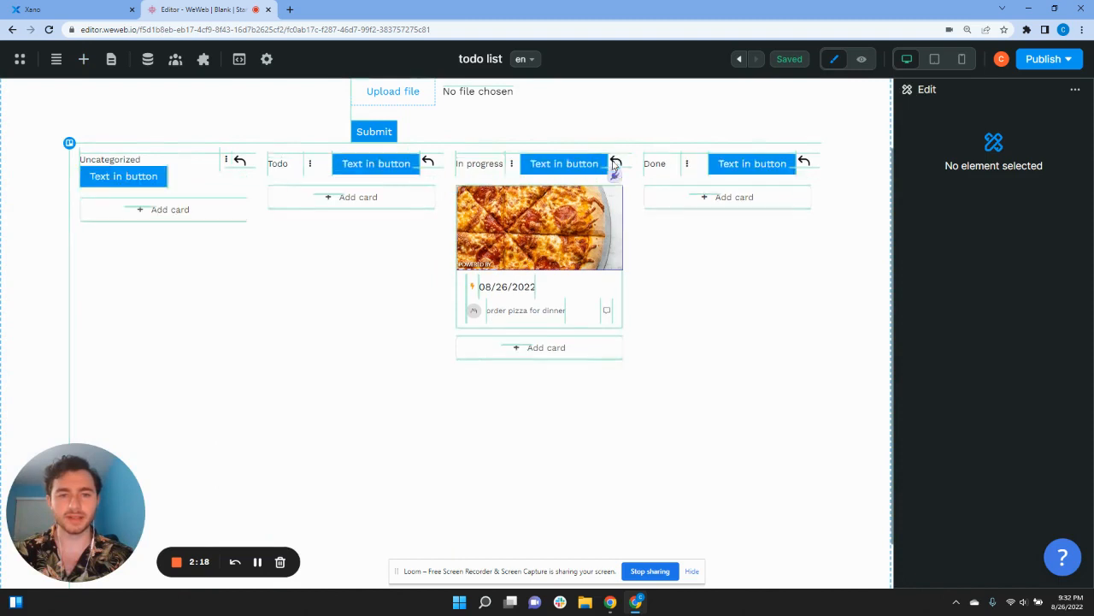
left_click(554, 168)
double_click(580, 165)
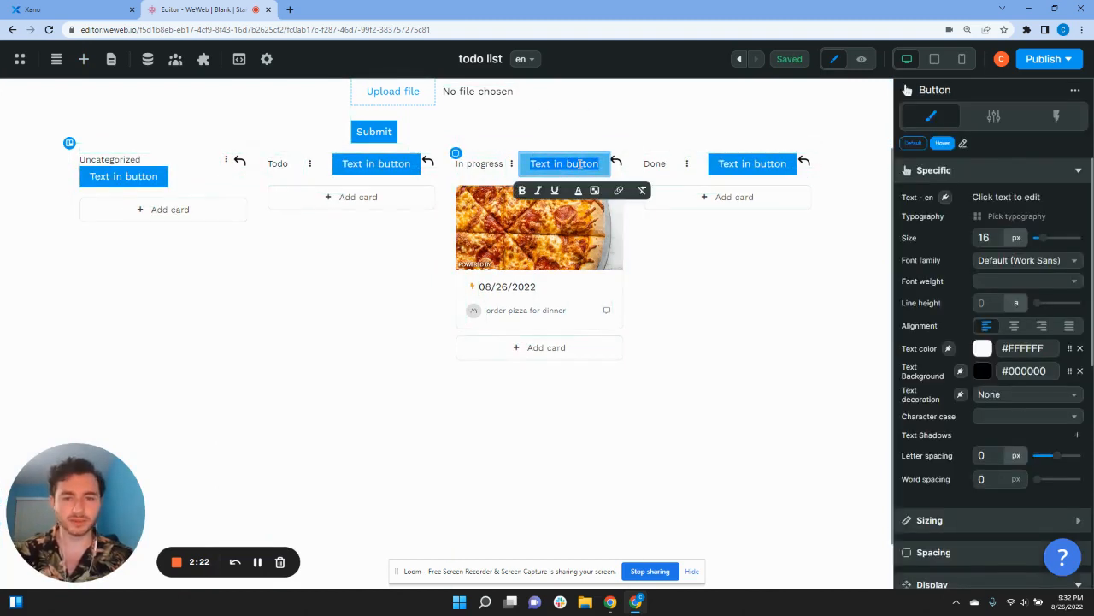
type("D")
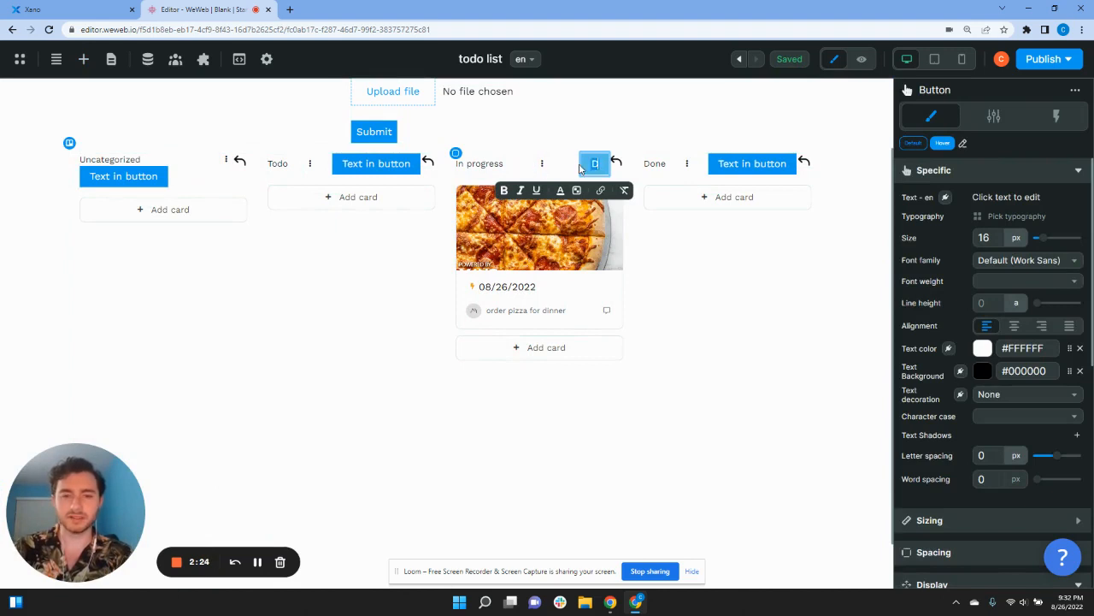
type("ELETE CARD")
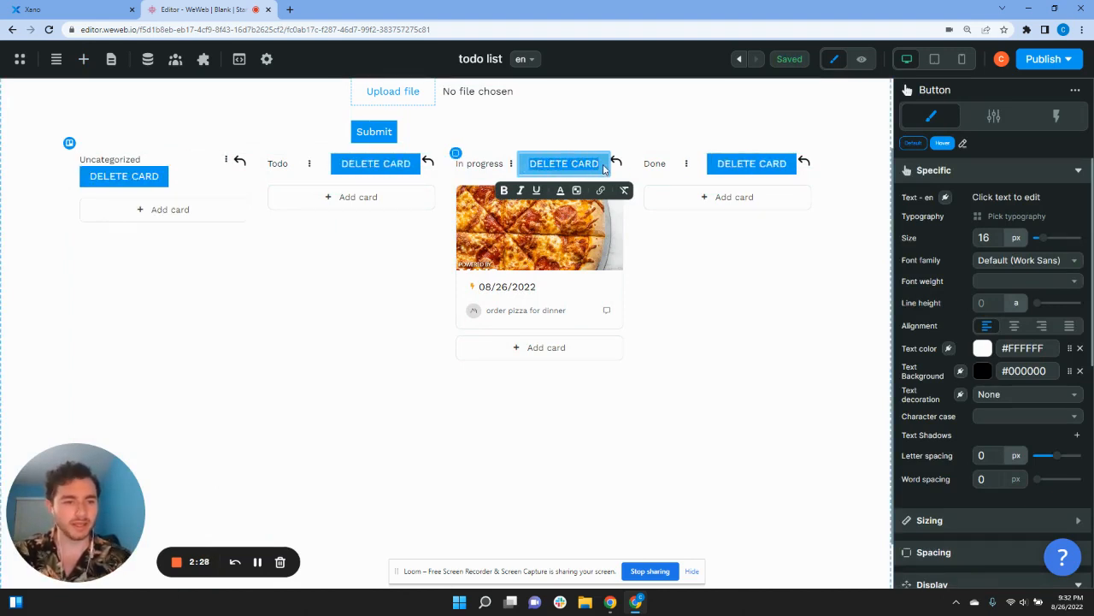
Step: Set the DELETE CARD button's background colour to red #D11010
scroll(980, 441, "down", 5)
left_click(982, 437)
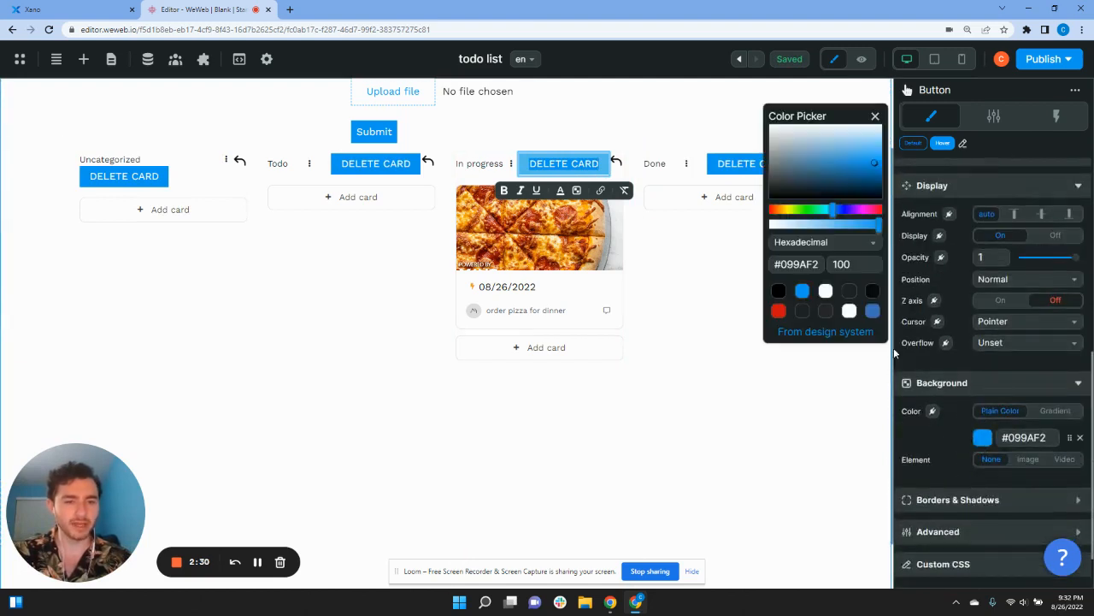
left_click(778, 310)
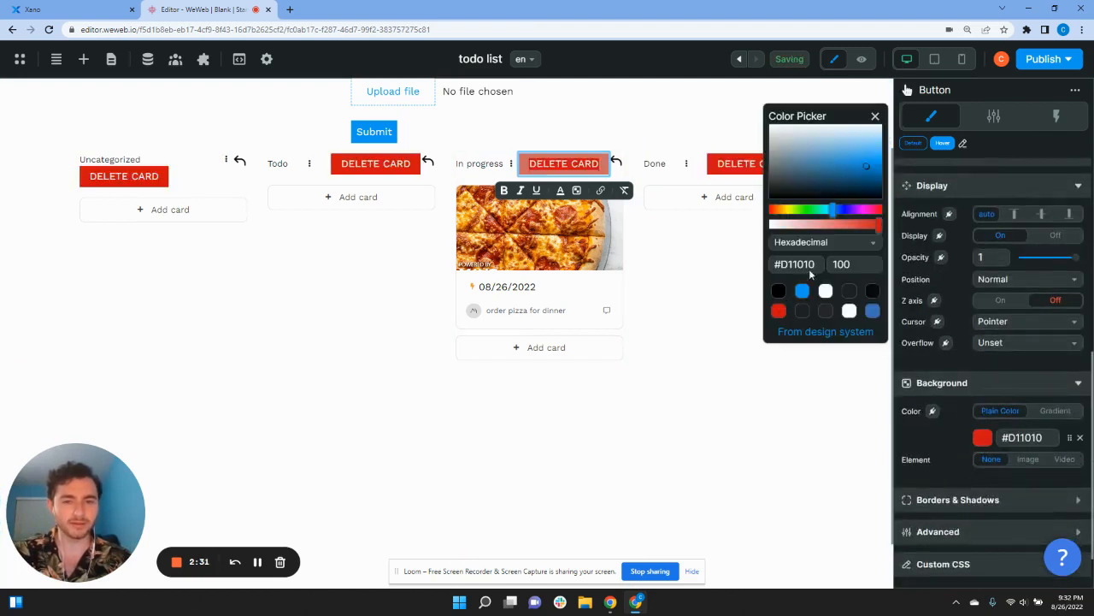
left_click(876, 118)
left_click(787, 102)
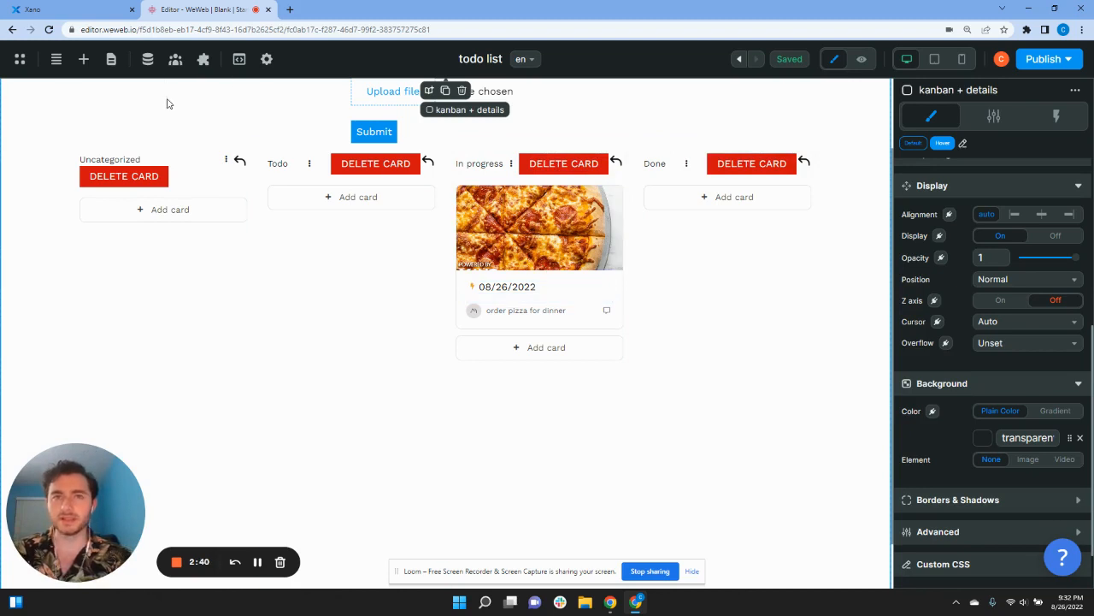
Step: Add an Icon element to the pizza card, then delete the misplaced star icon
left_click(84, 59)
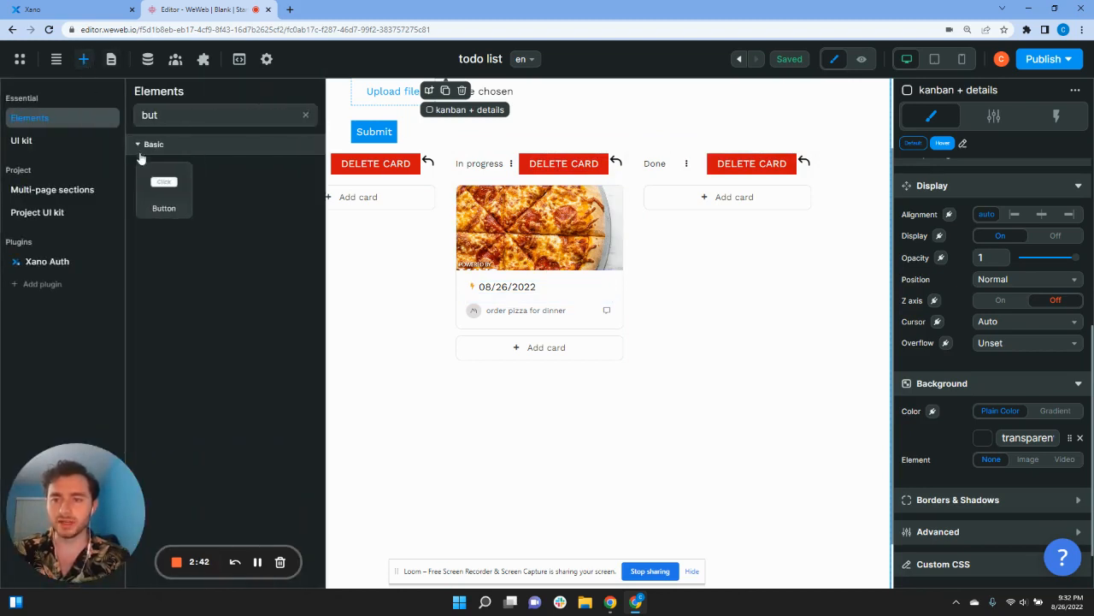
key("ctrl+a")
key("BackSpace")
type("icon")
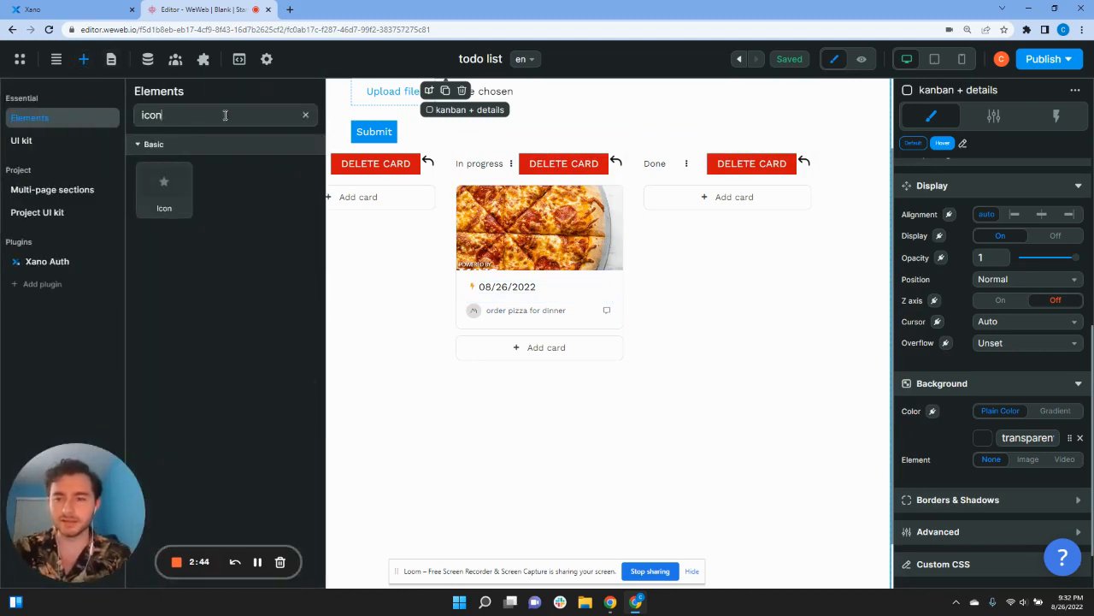
left_click_drag(168, 177, 605, 208)
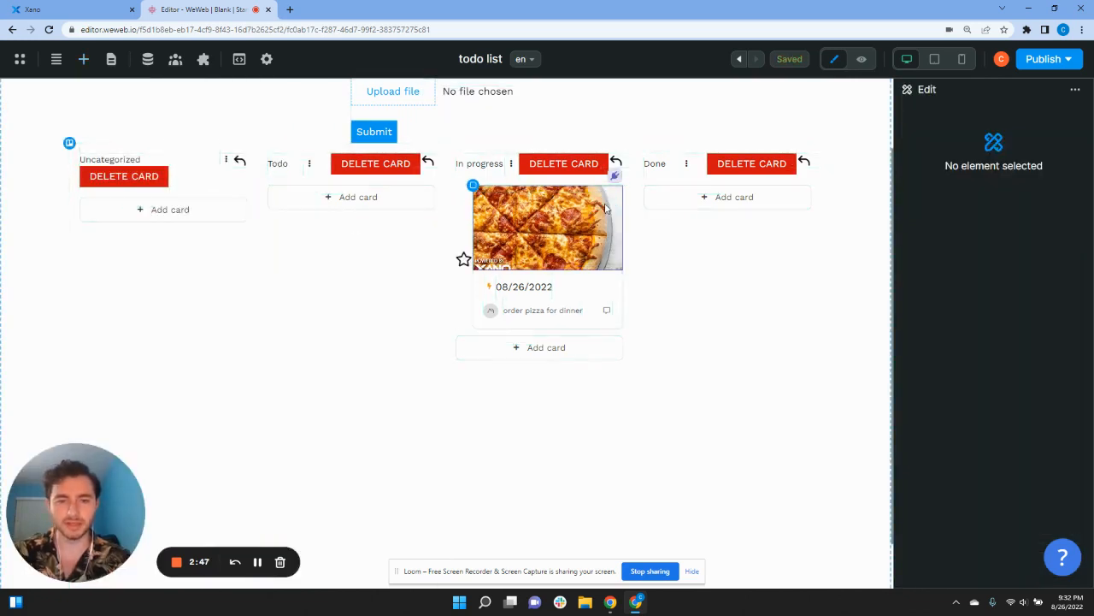
left_click(465, 262)
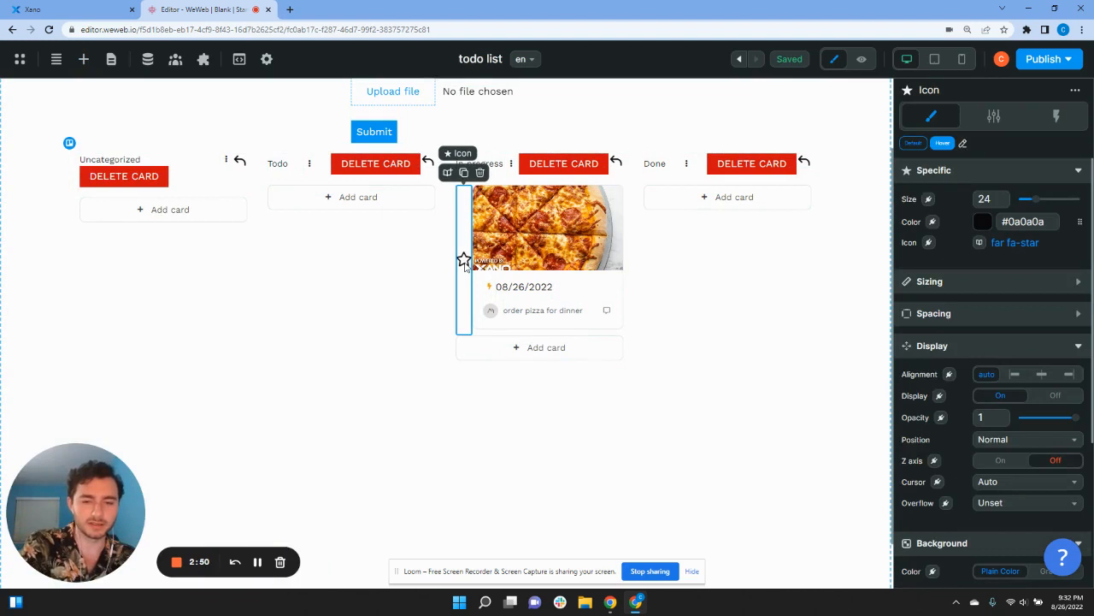
key("Delete")
Step: Place an icon at the bottom of the pizza card and change it to wwi-cross
left_click(84, 59)
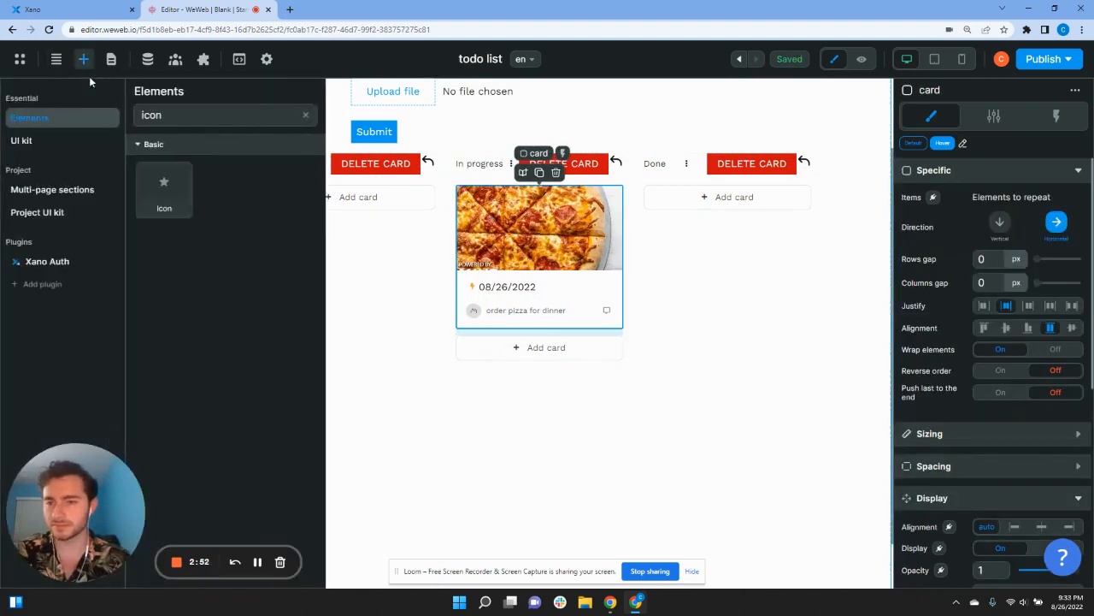
left_click_drag(161, 173, 615, 296)
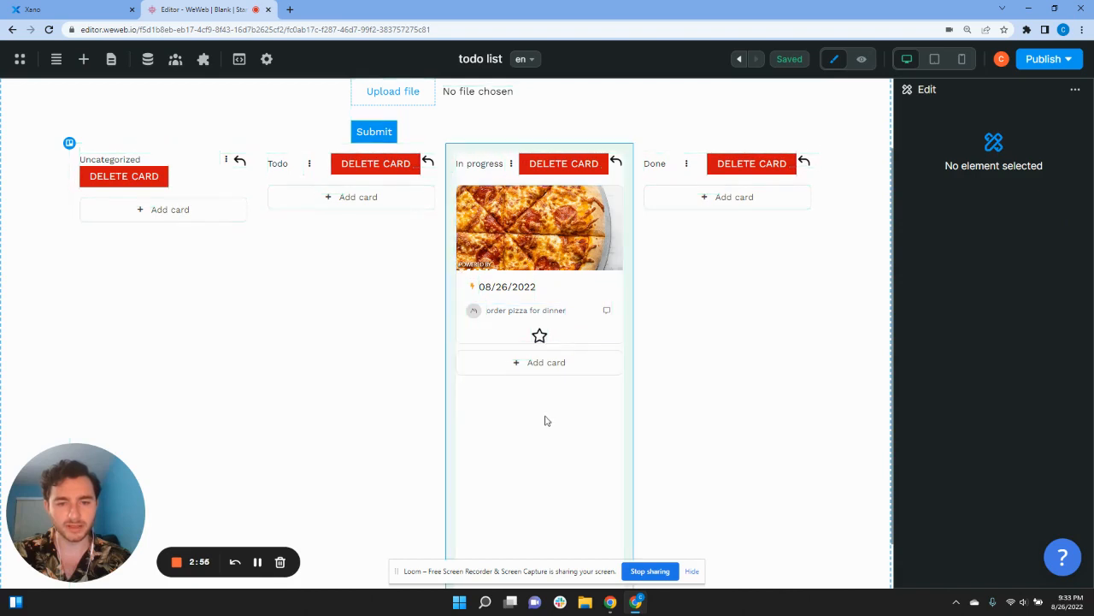
left_click(539, 337)
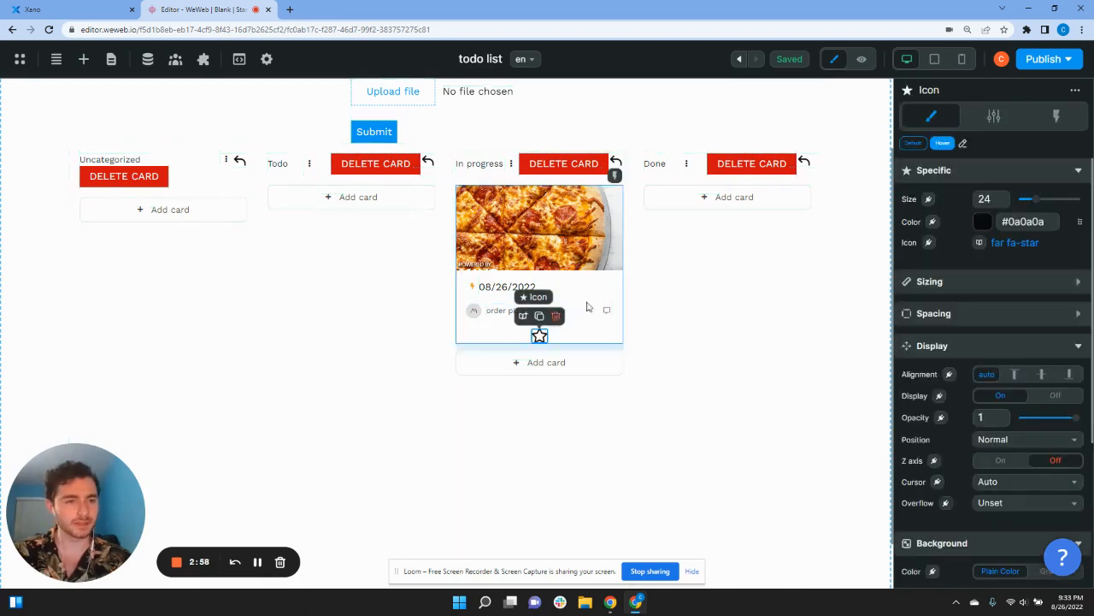
left_click(1005, 246)
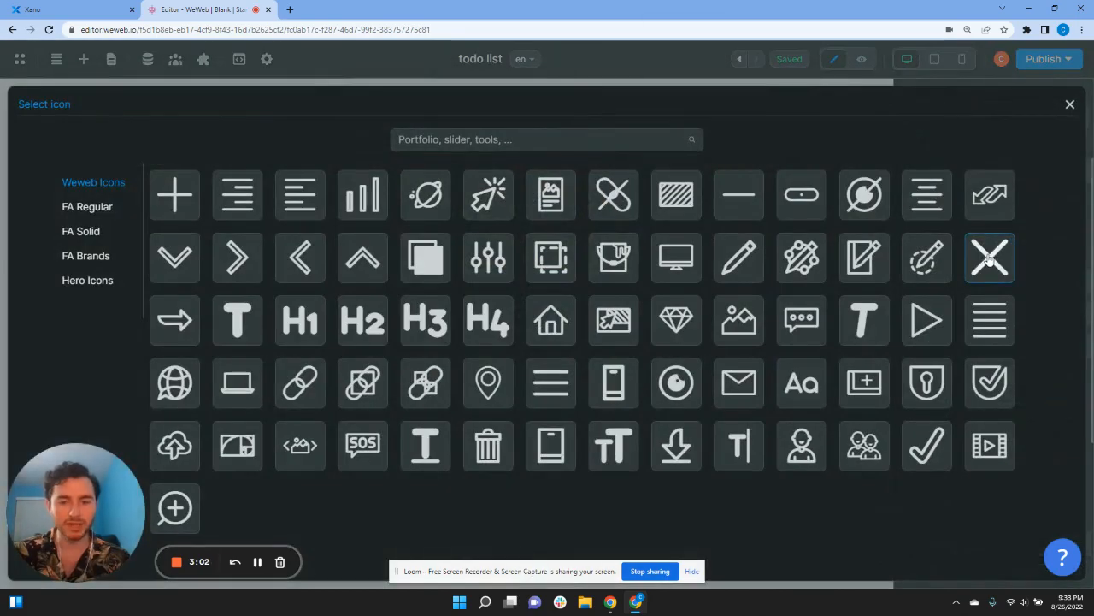
left_click(998, 249)
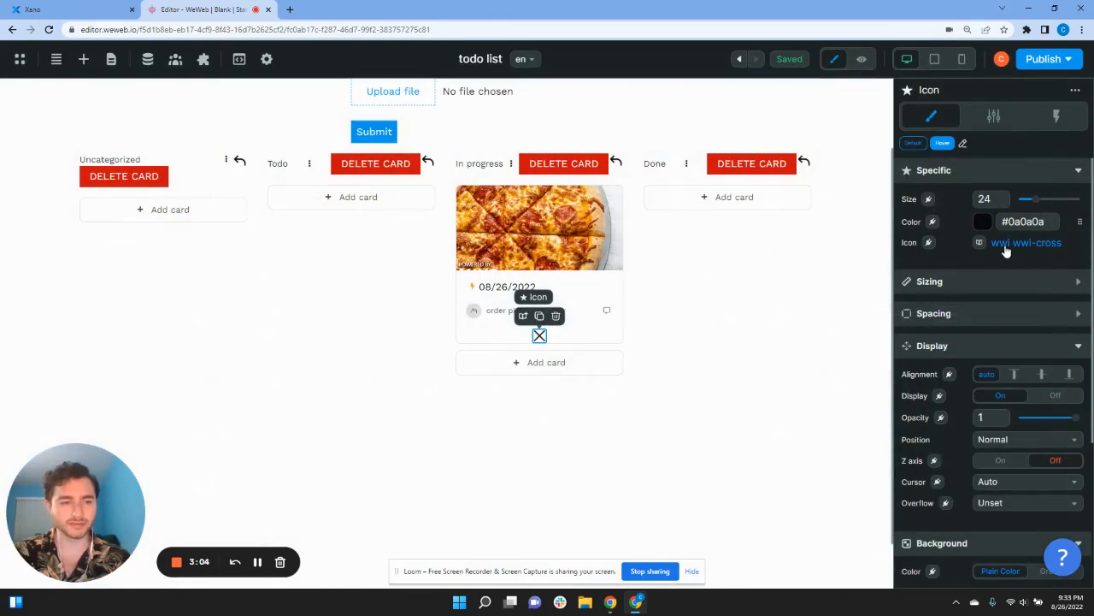
left_click(1006, 246)
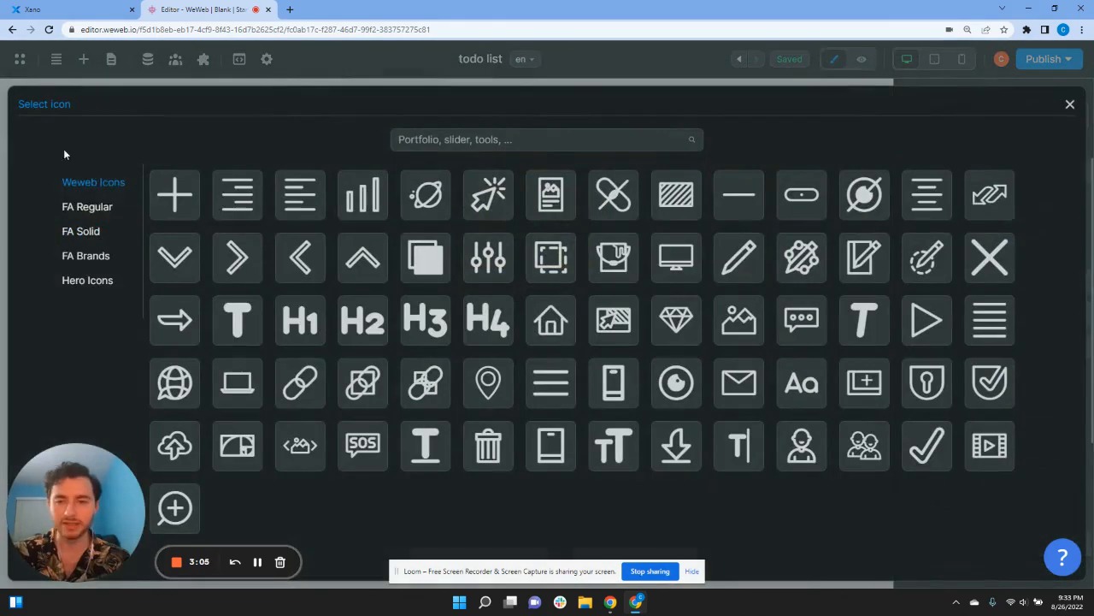
left_click(991, 260)
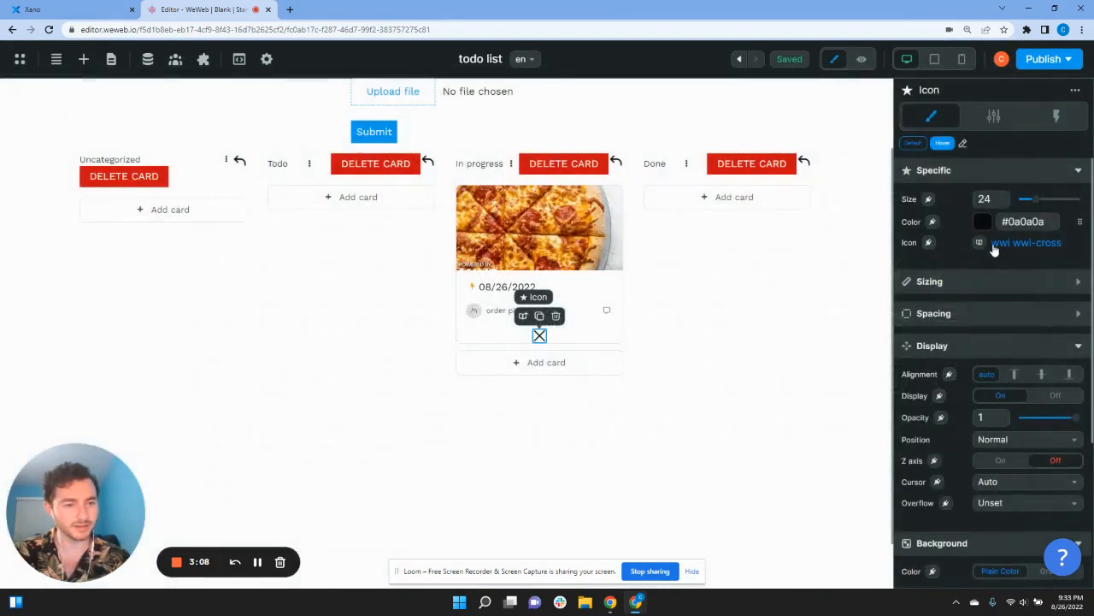
Step: Colour the cross icon red, #D11010
left_click(983, 224)
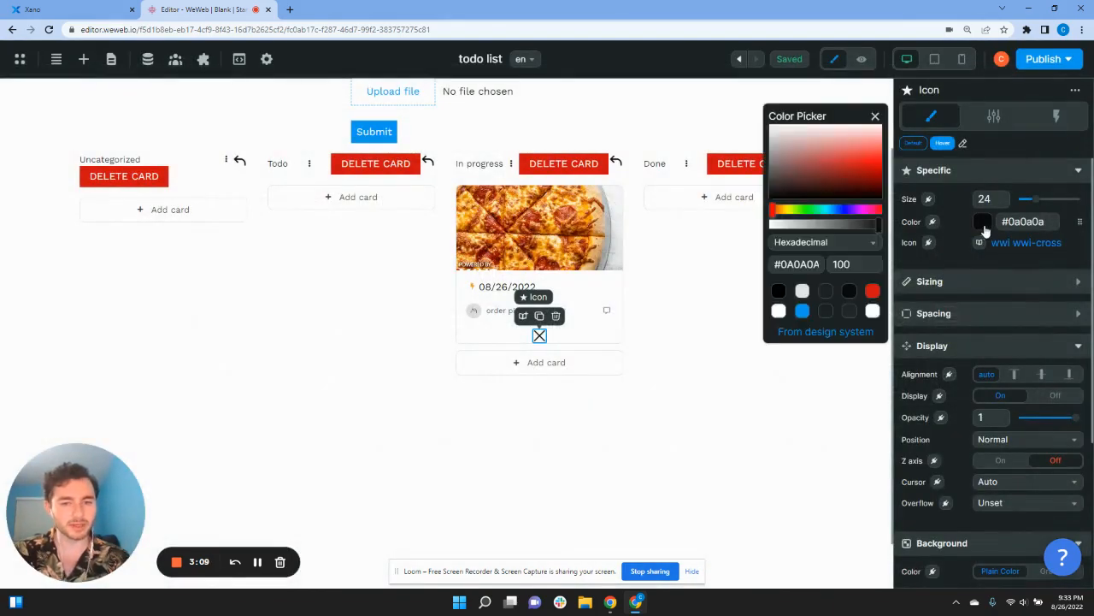
left_click(872, 291)
left_click(874, 116)
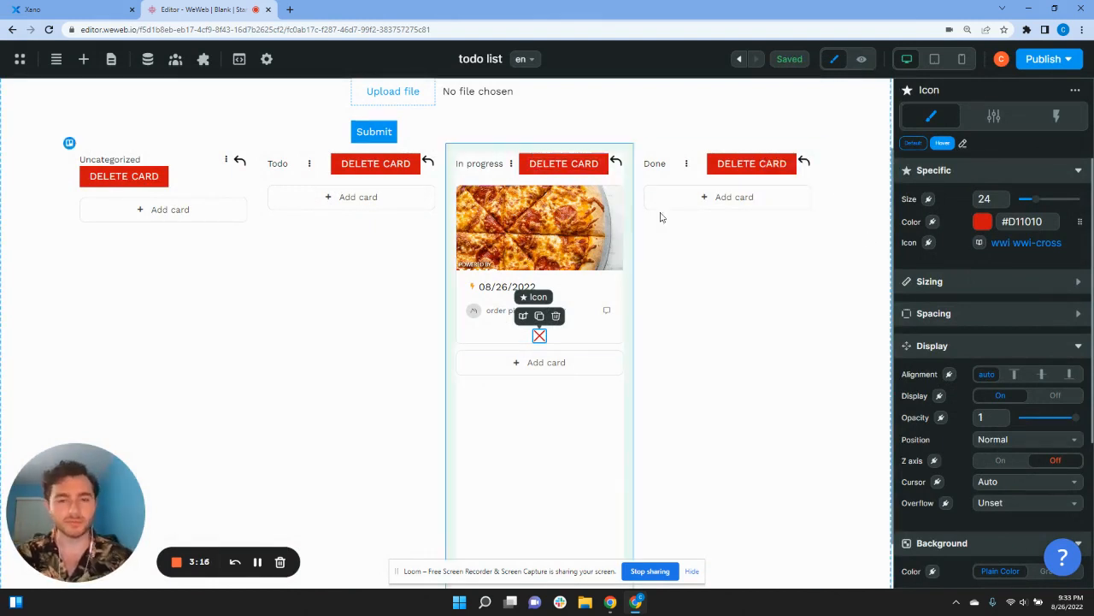
left_click(511, 163)
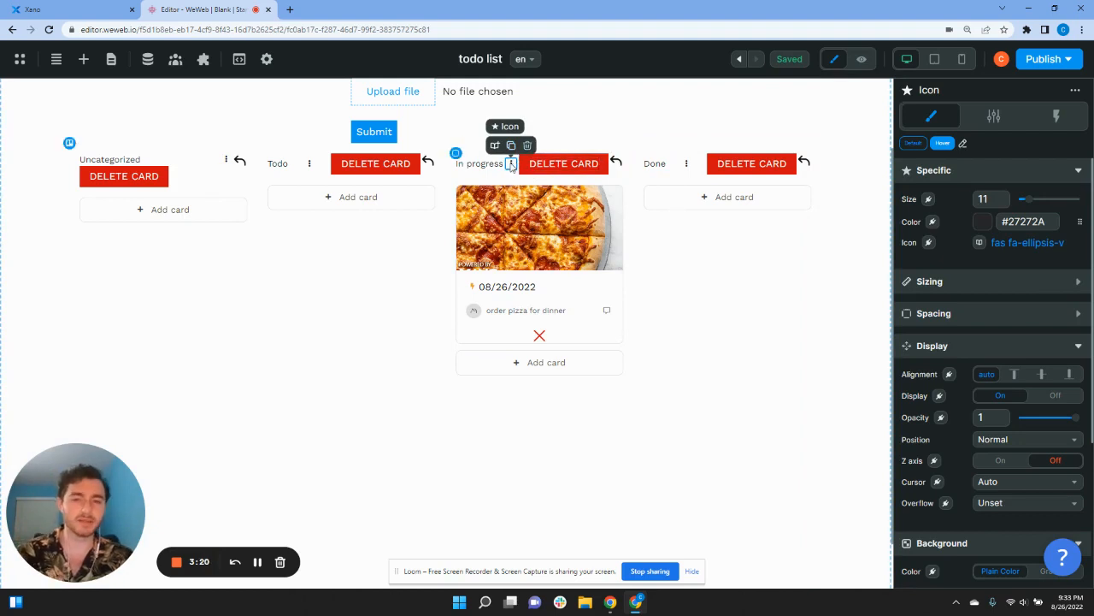
Step: Add an On click workflow whose Change variable value action sets showOptions to True
left_click(1057, 117)
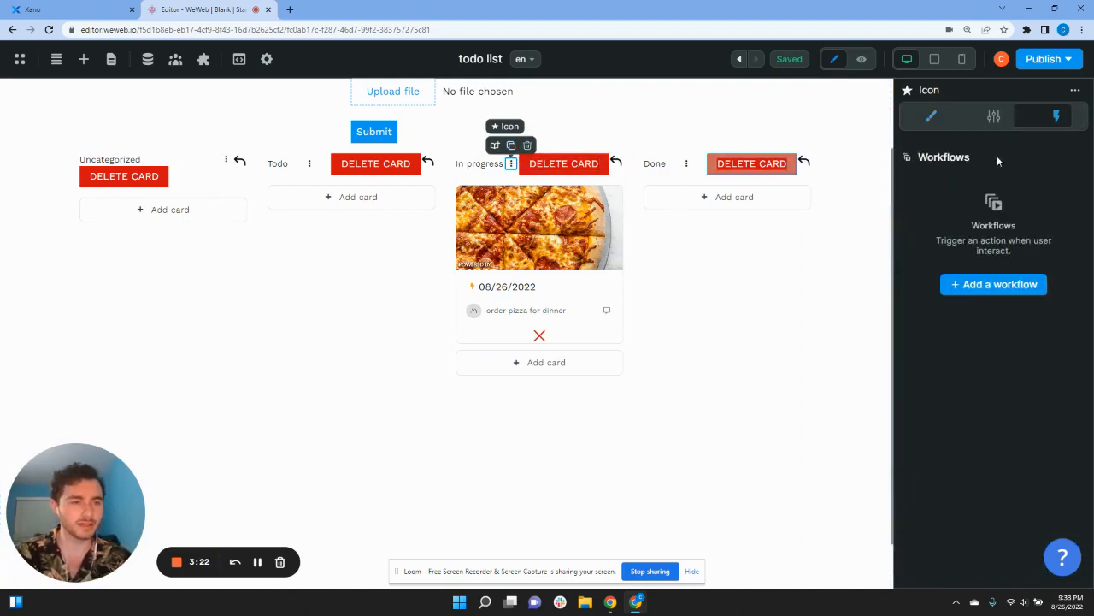
left_click(992, 285)
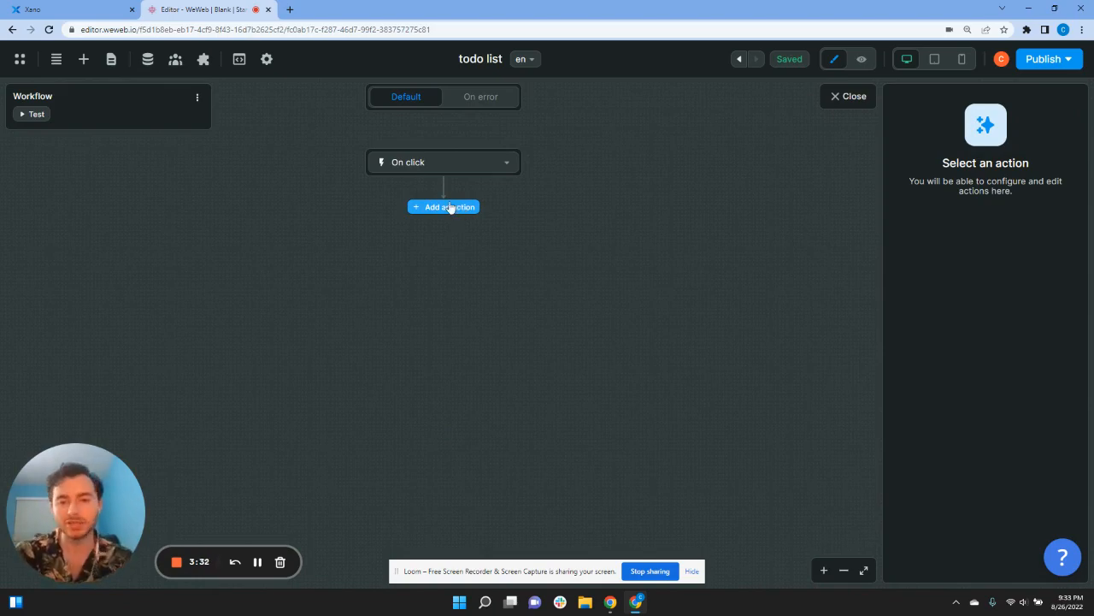
left_click(451, 207)
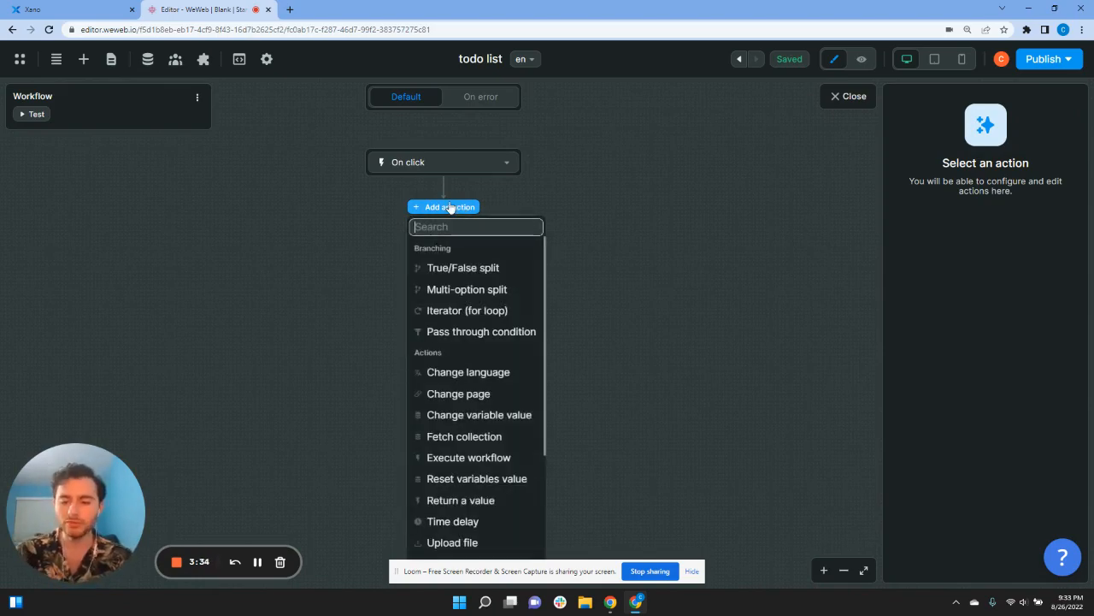
type("chang")
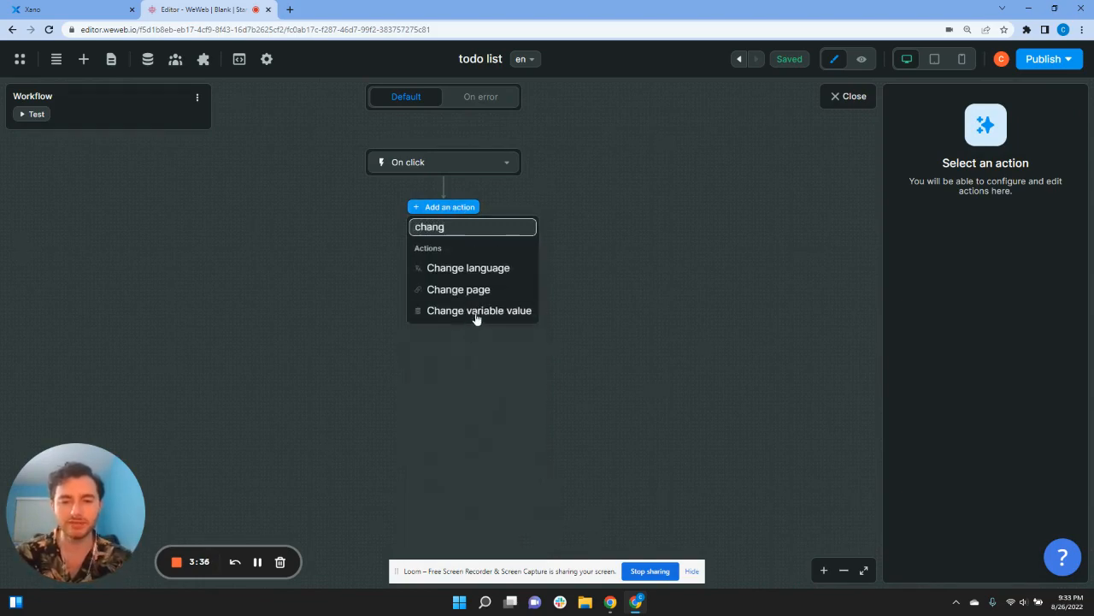
left_click(476, 312)
left_click(929, 231)
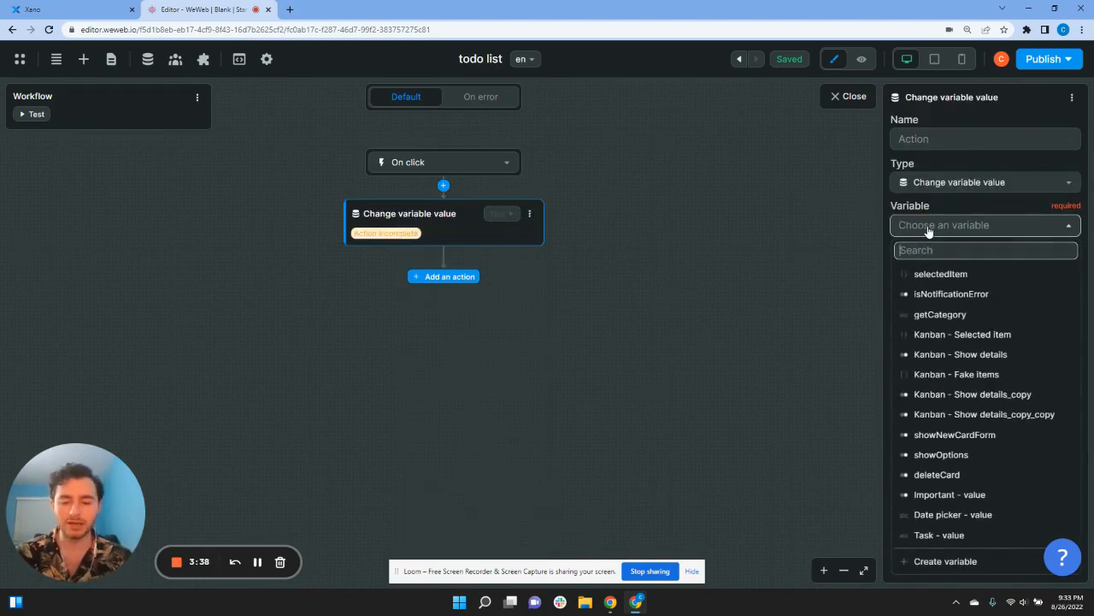
type("show")
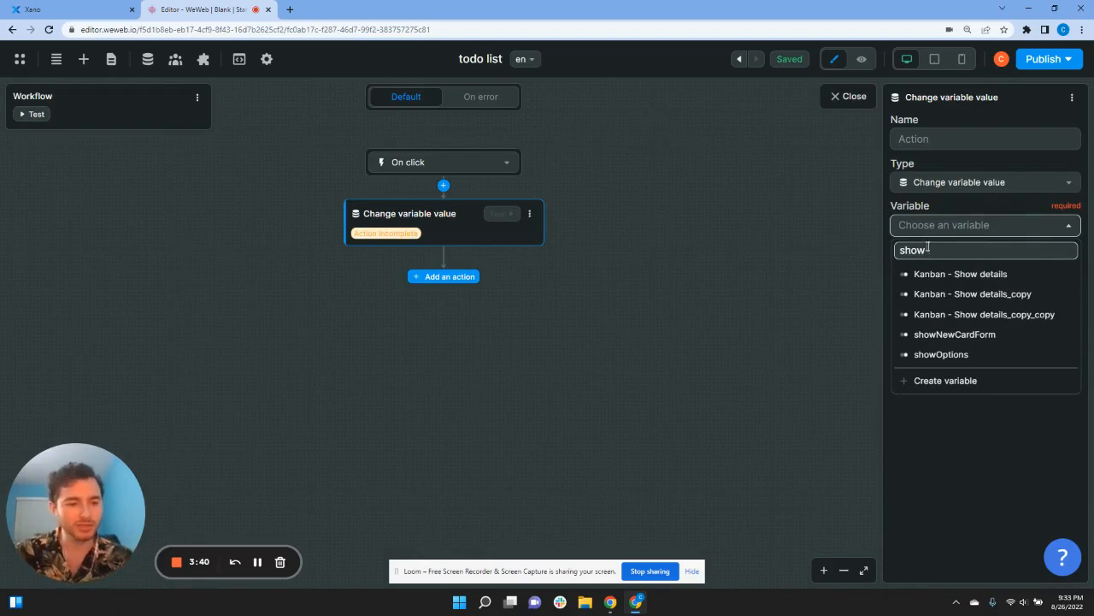
left_click(972, 353)
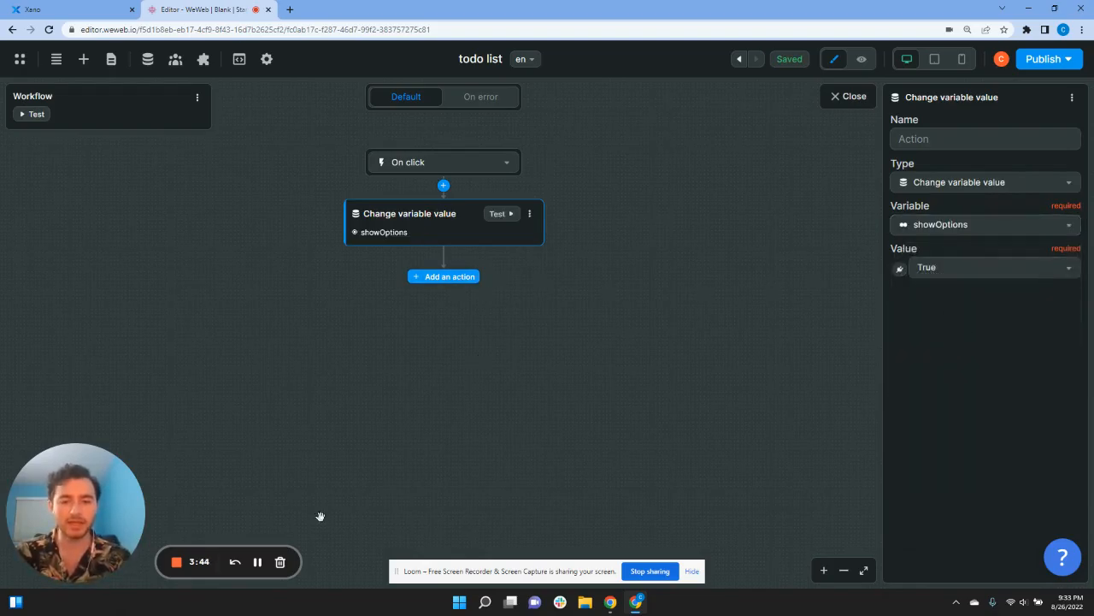
left_click(838, 97)
Step: Select the In progress column's DELETE CARD button and bring up its Style settings
left_click(557, 171)
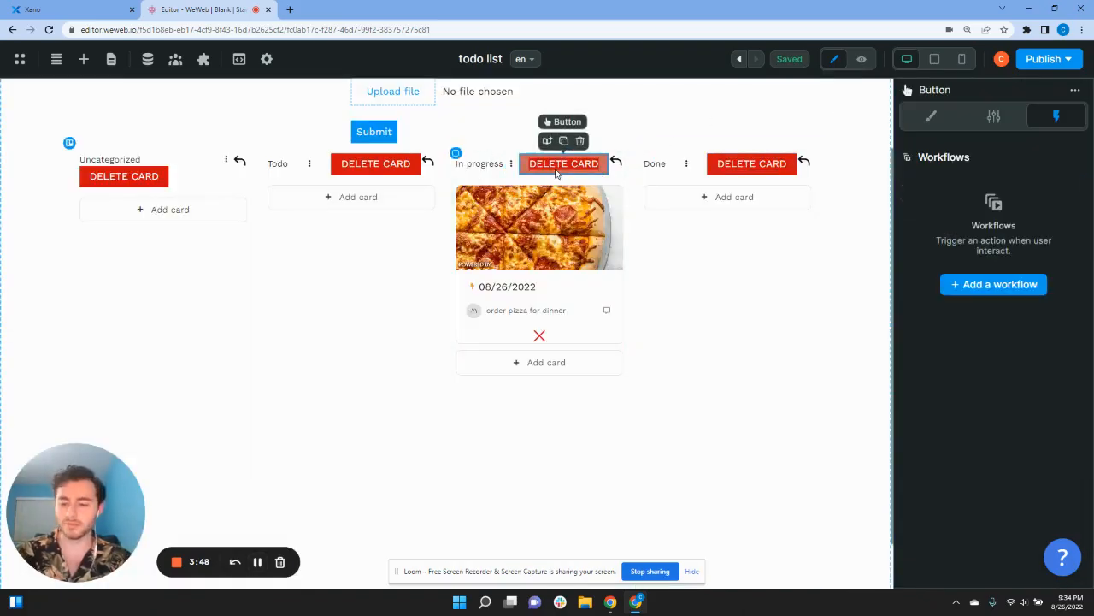
left_click(616, 166, "shift")
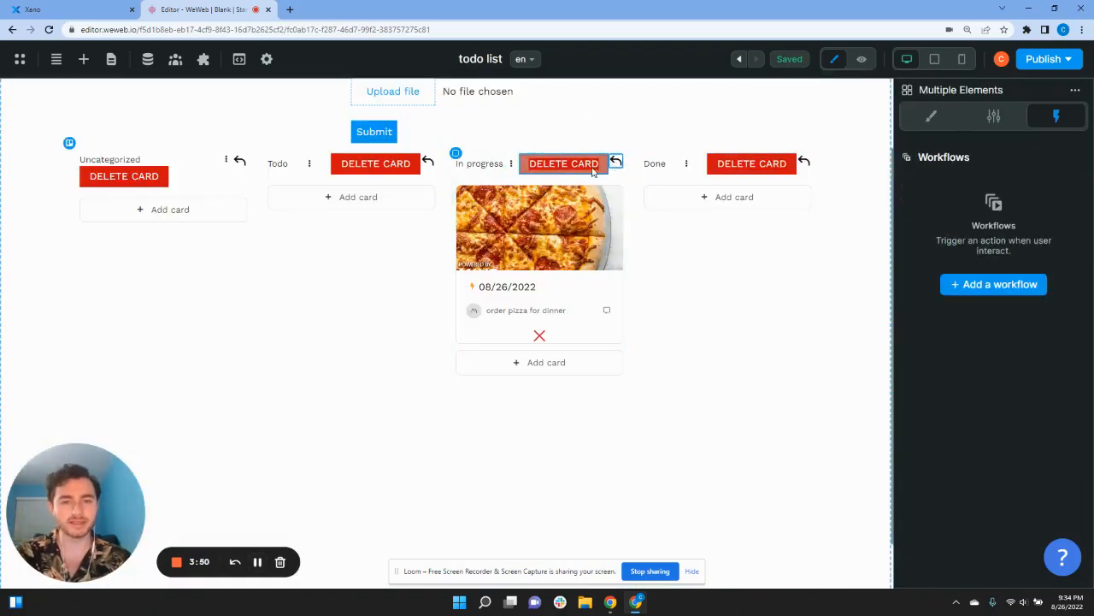
left_click(587, 165)
left_click(992, 115)
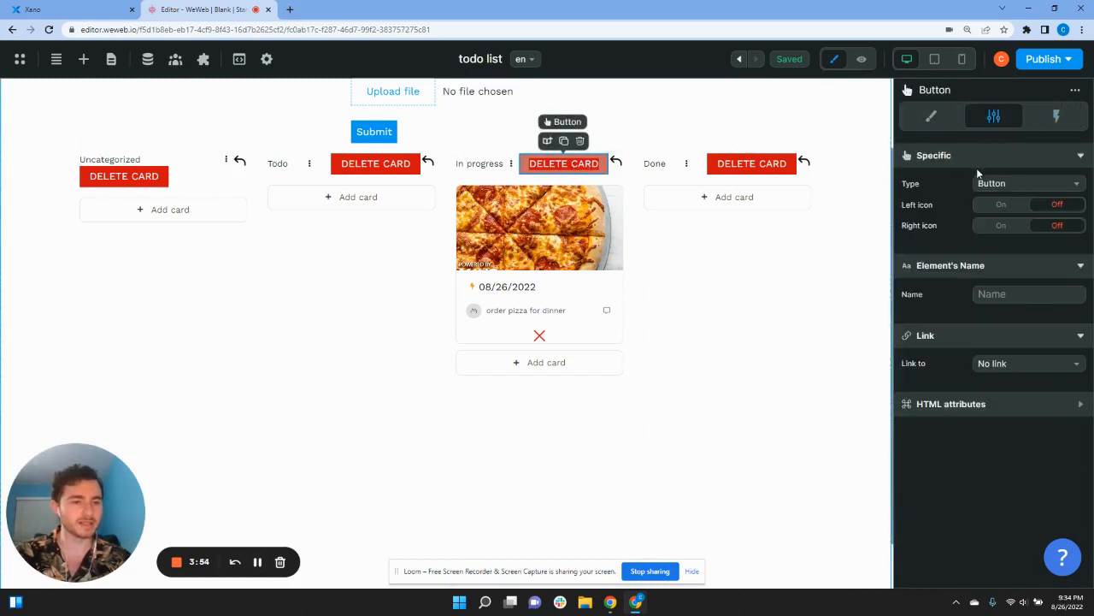
left_click(931, 115)
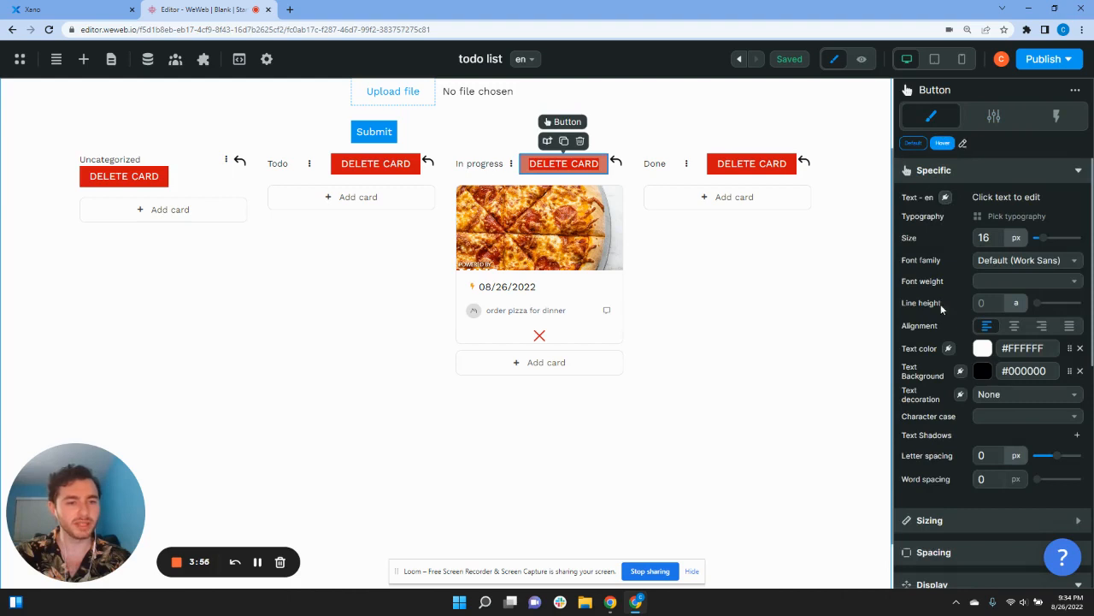
scroll(942, 342, "down", 2)
scroll(947, 414, "down", 3)
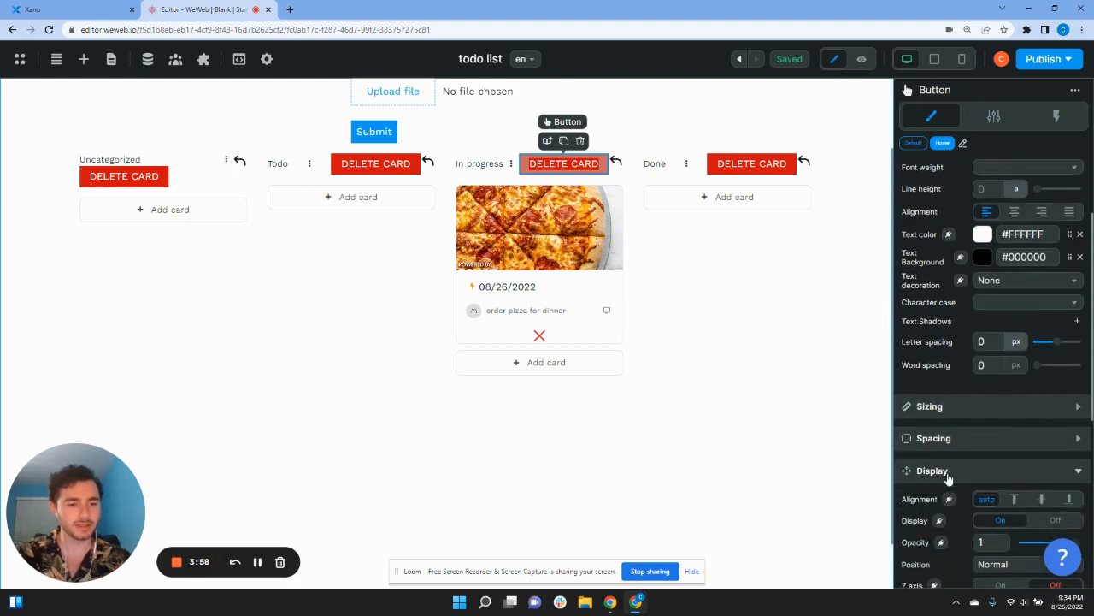
Step: Bind the button's Display to the showOptions variable
left_click(937, 350)
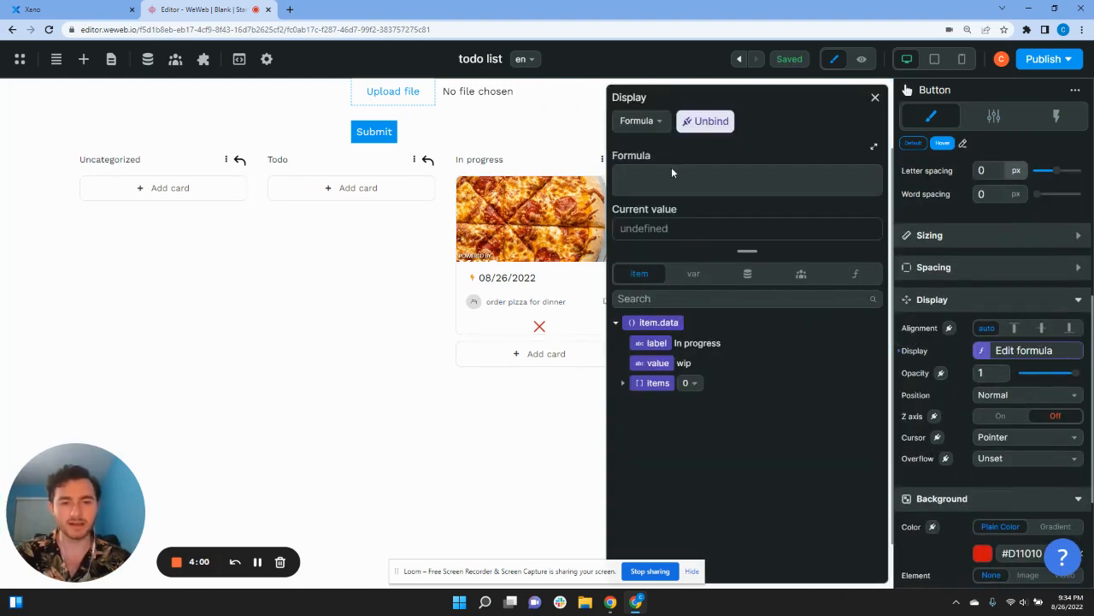
left_click(698, 275)
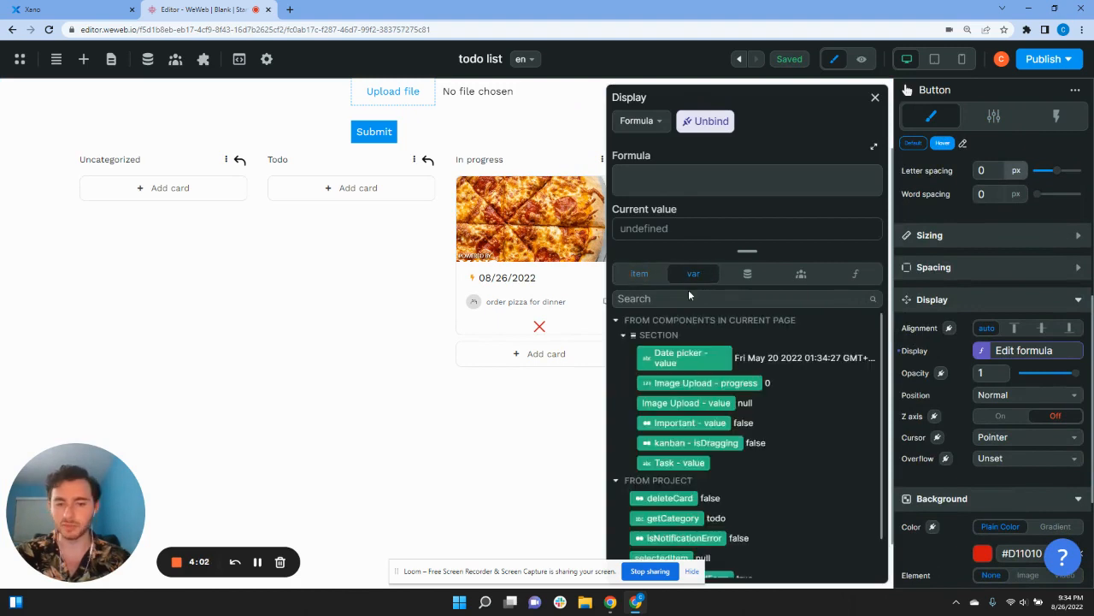
left_click(670, 298)
type("show")
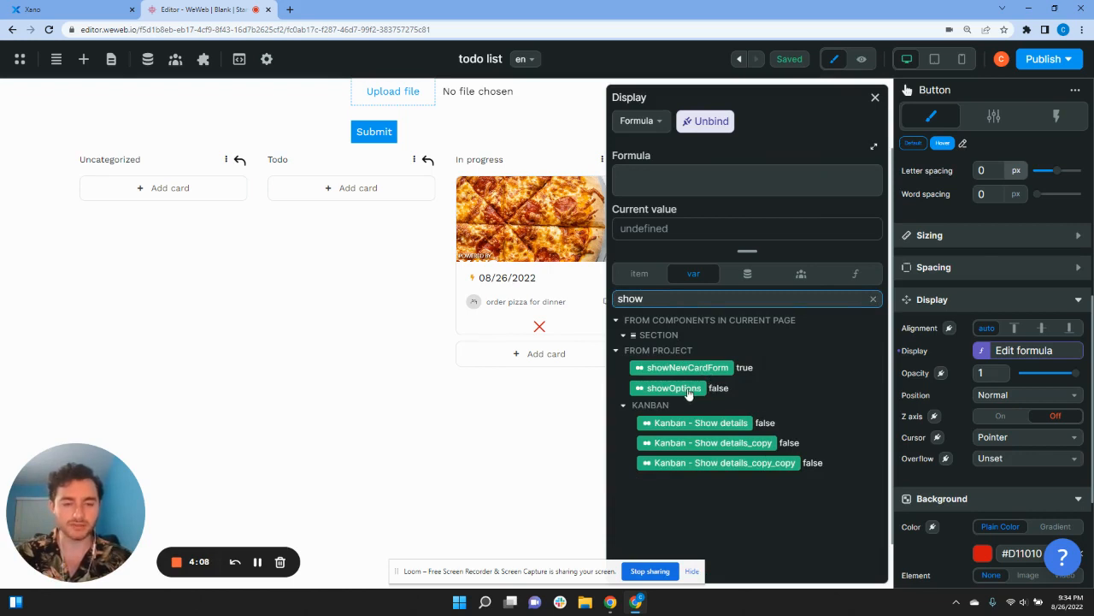
left_click(674, 388)
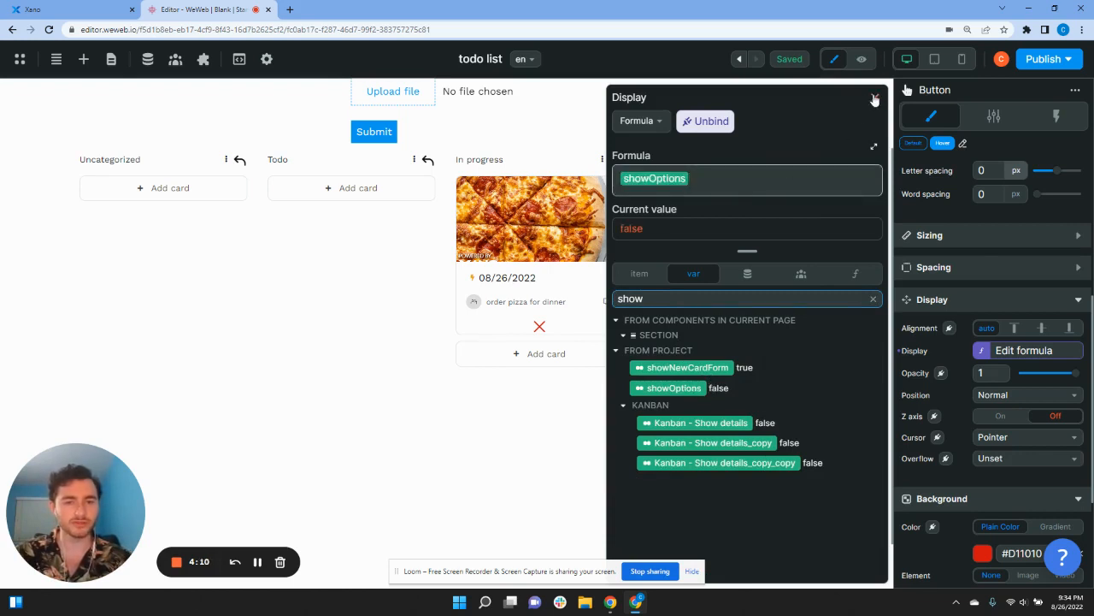
left_click(875, 99)
Step: In the back arrow's click workflow, delete the action resetting showNewCardForm
left_click(614, 160)
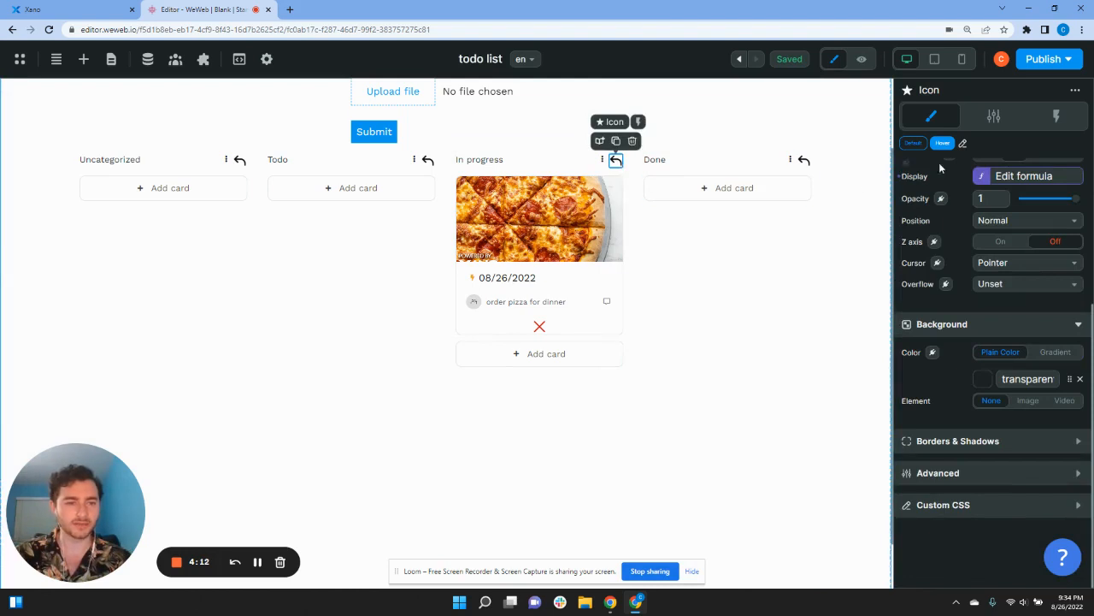
scroll(932, 313, "up", 3)
left_click(981, 291)
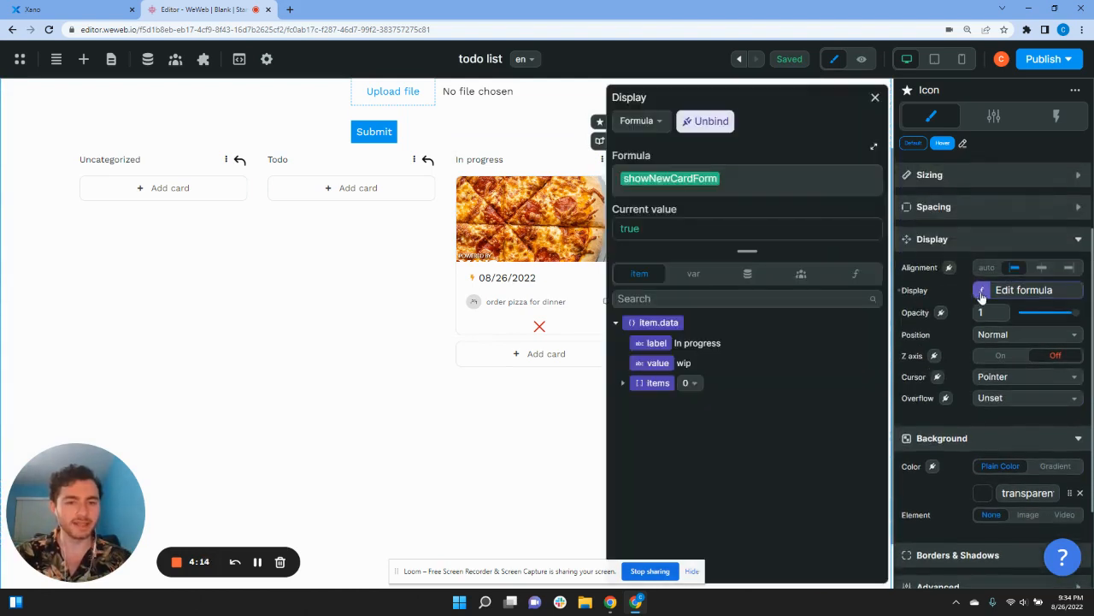
left_click(1024, 132)
left_click(1057, 115)
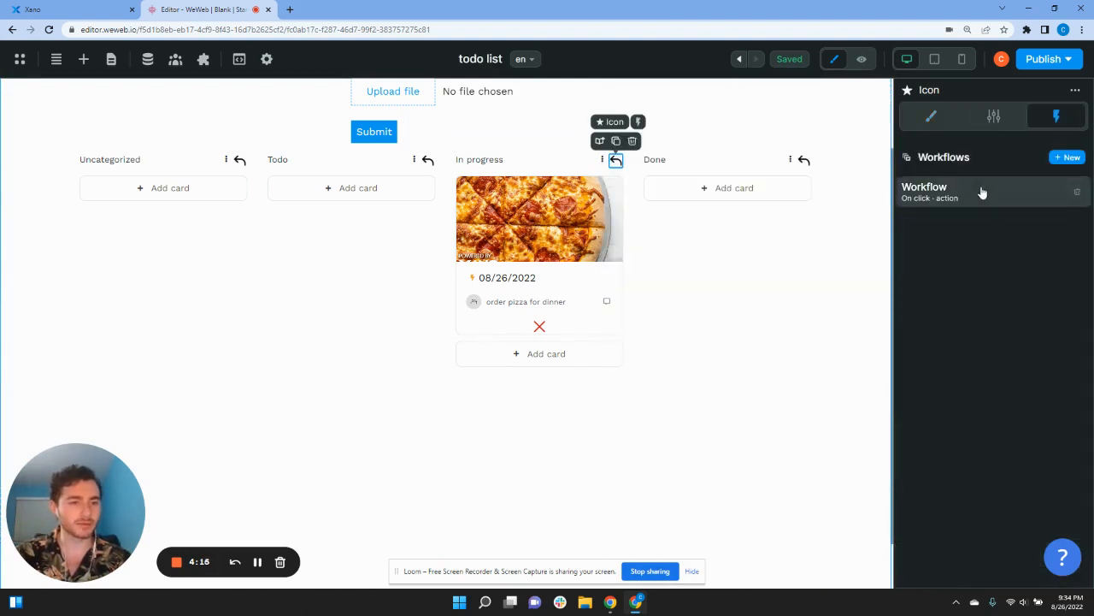
left_click(974, 188)
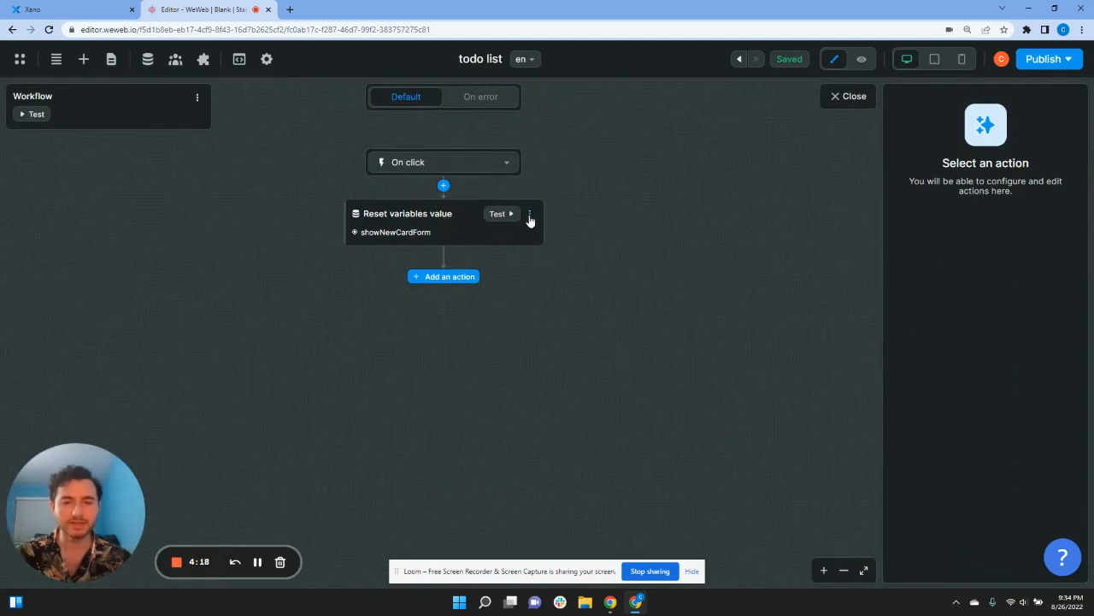
left_click(531, 218)
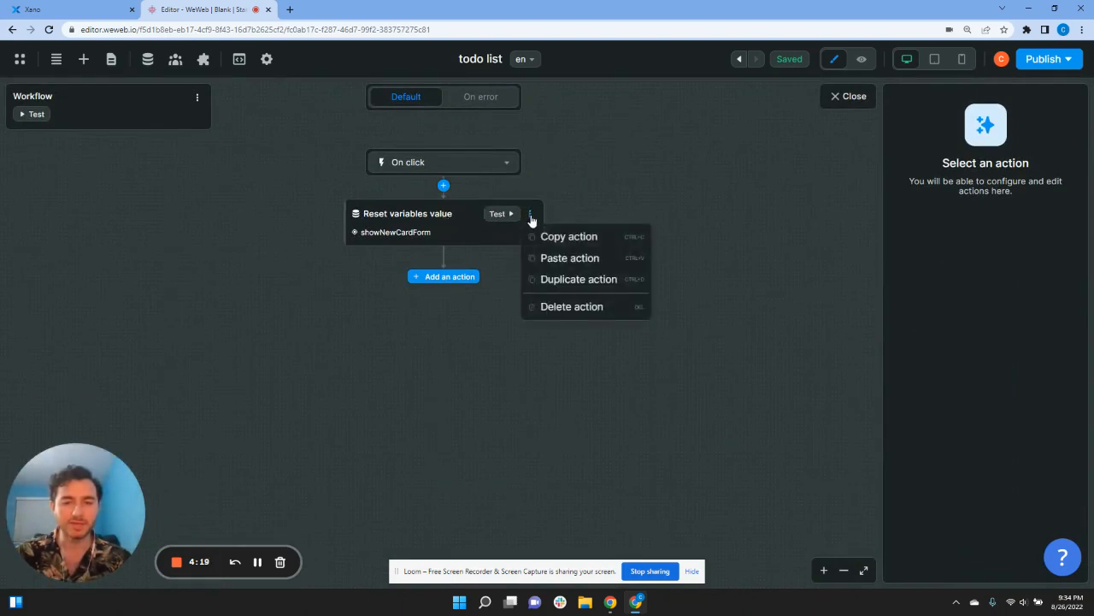
left_click(568, 308)
Step: Add a Reset variables value action that resets showOptions
left_click(453, 211)
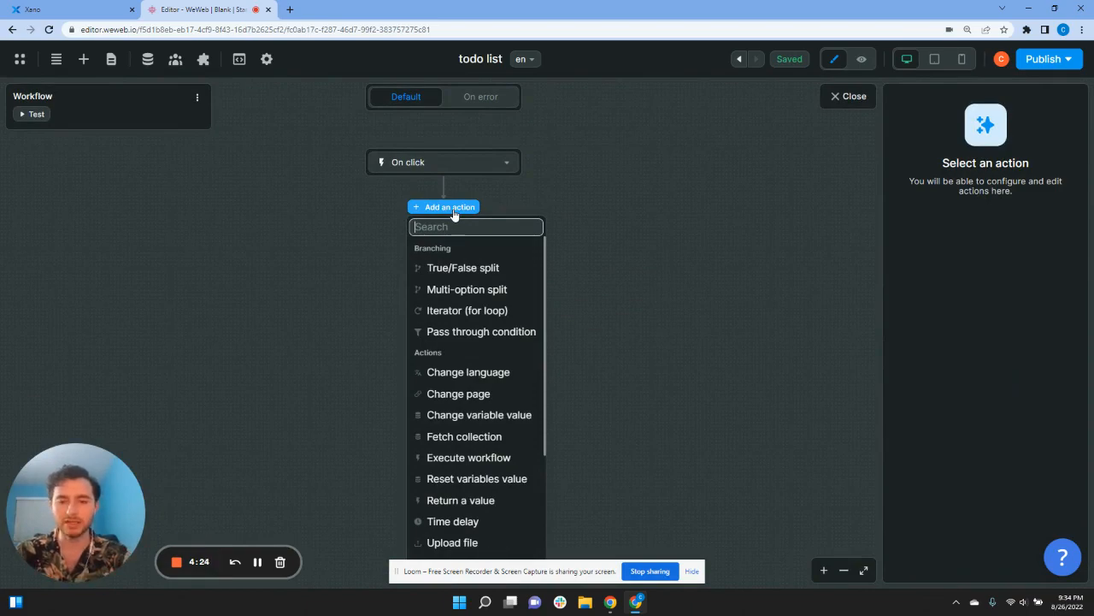
type("show")
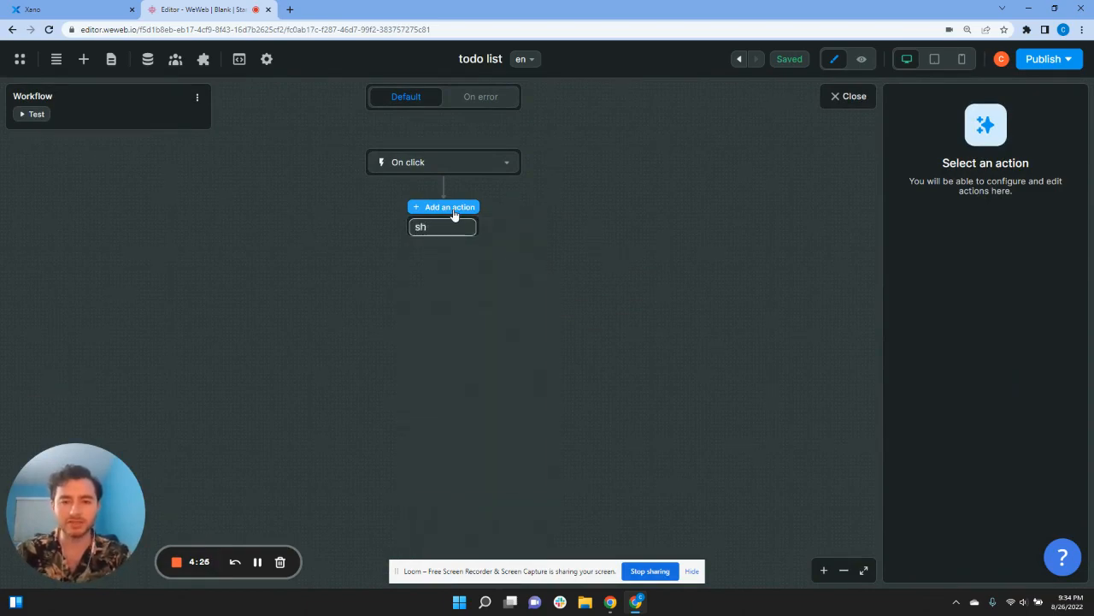
key("BackSpace")
key("BackSpace")
type("res")
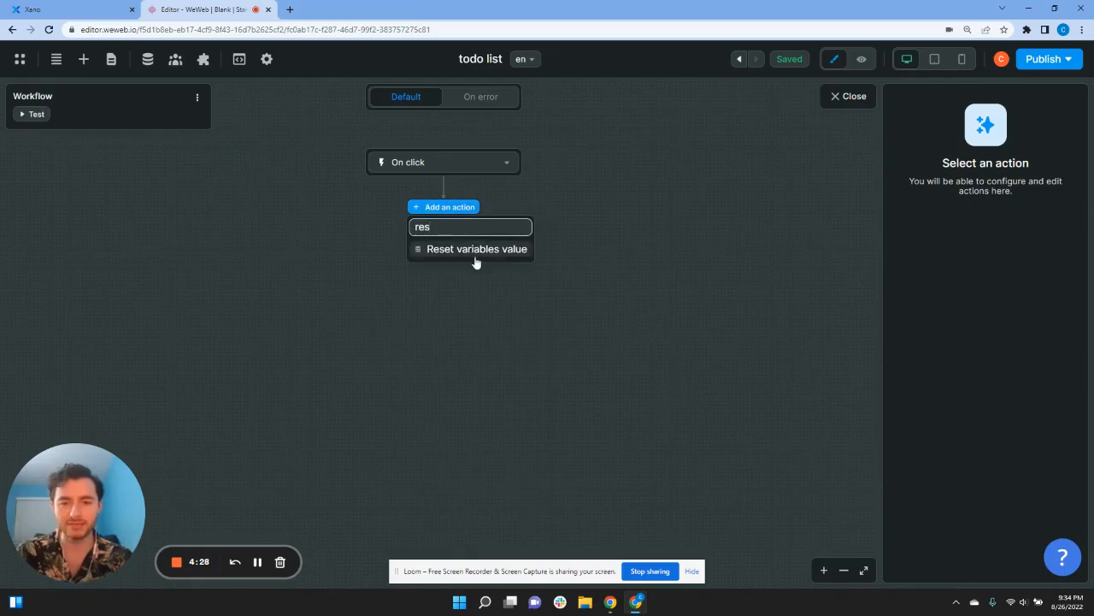
left_click(476, 251)
left_click(923, 235)
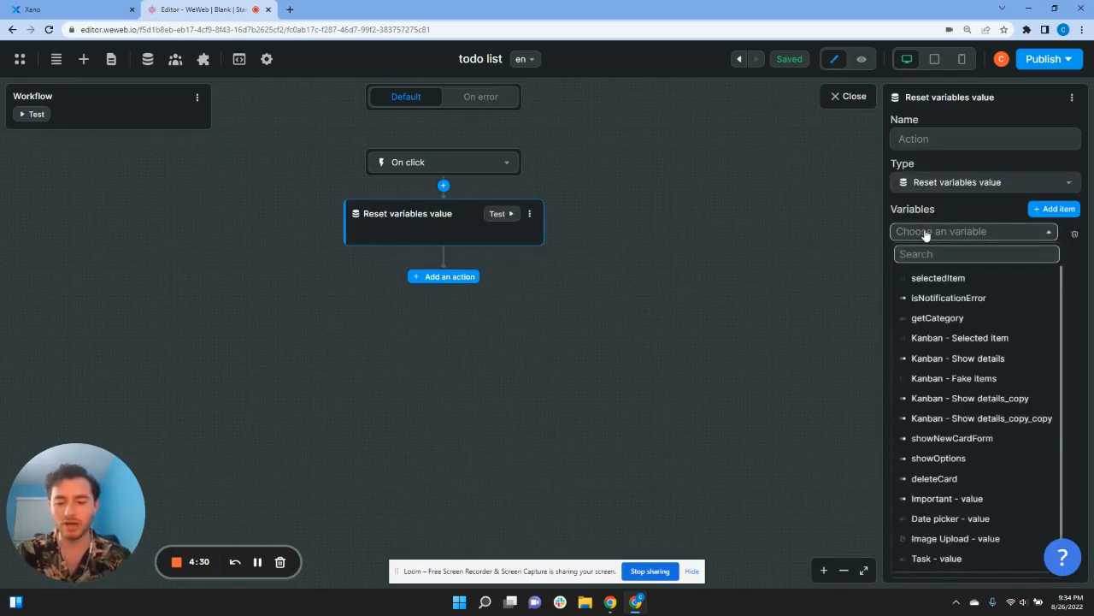
type("show")
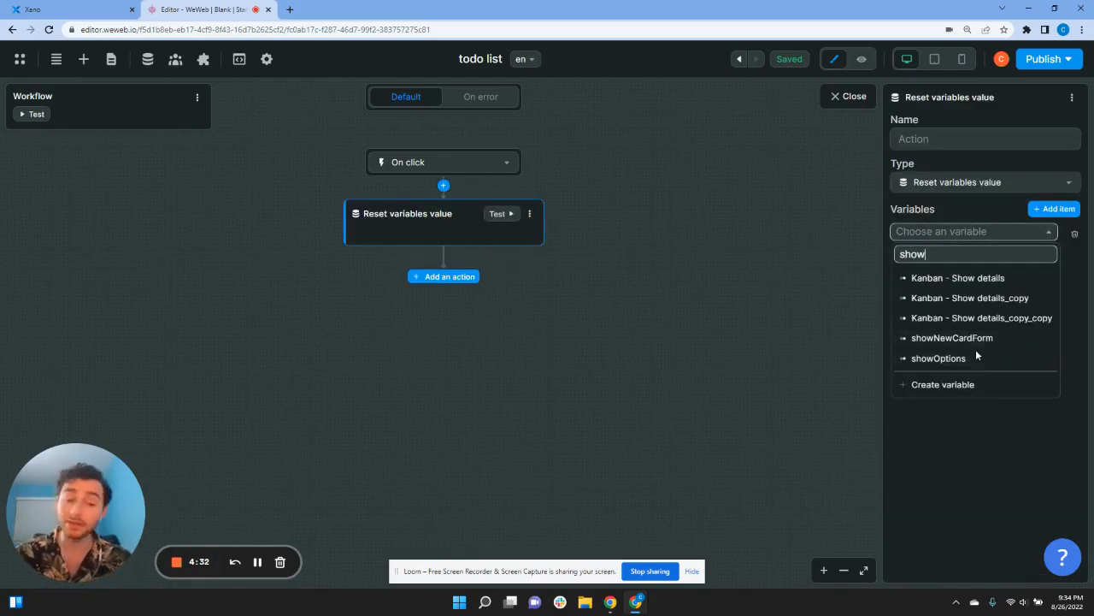
left_click(972, 360)
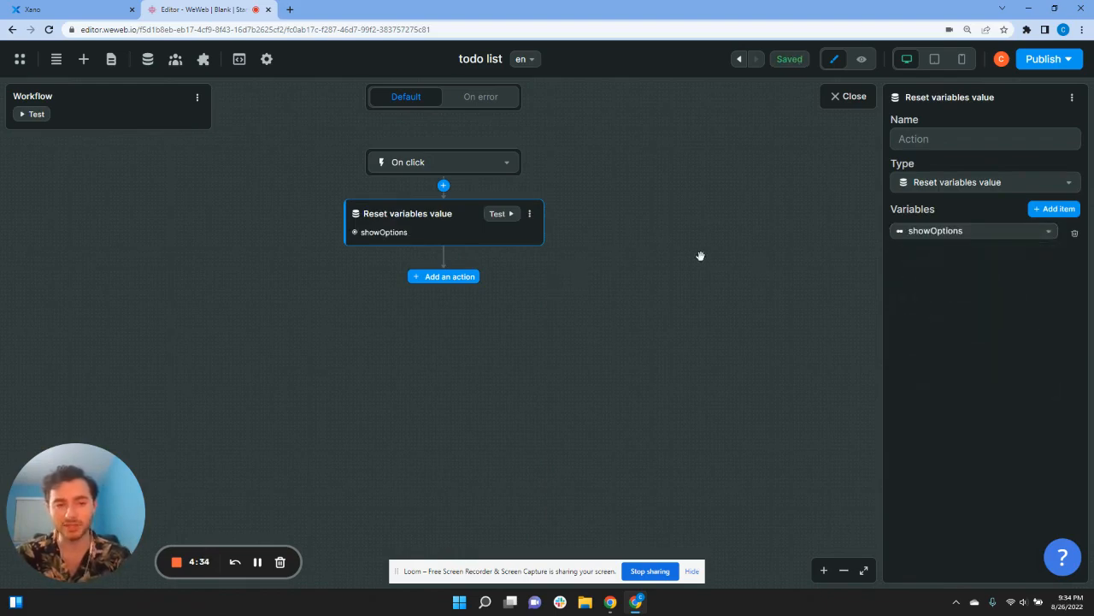
left_click(842, 98)
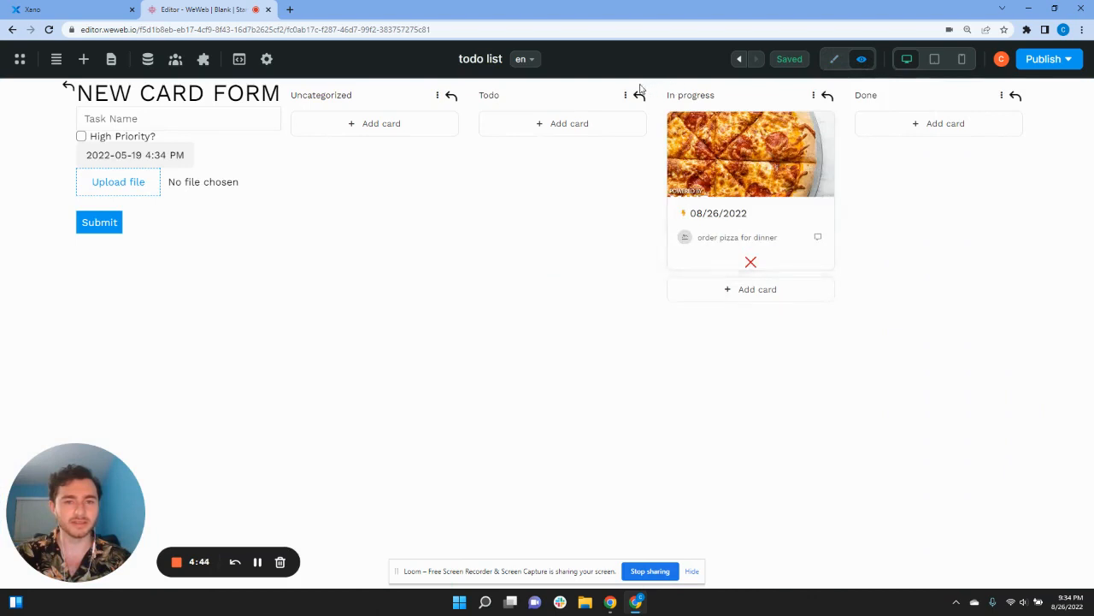
Step: In preview, show, hide, then reshow the DELETE CARD buttons from the column options, then exit preview
left_click(625, 97)
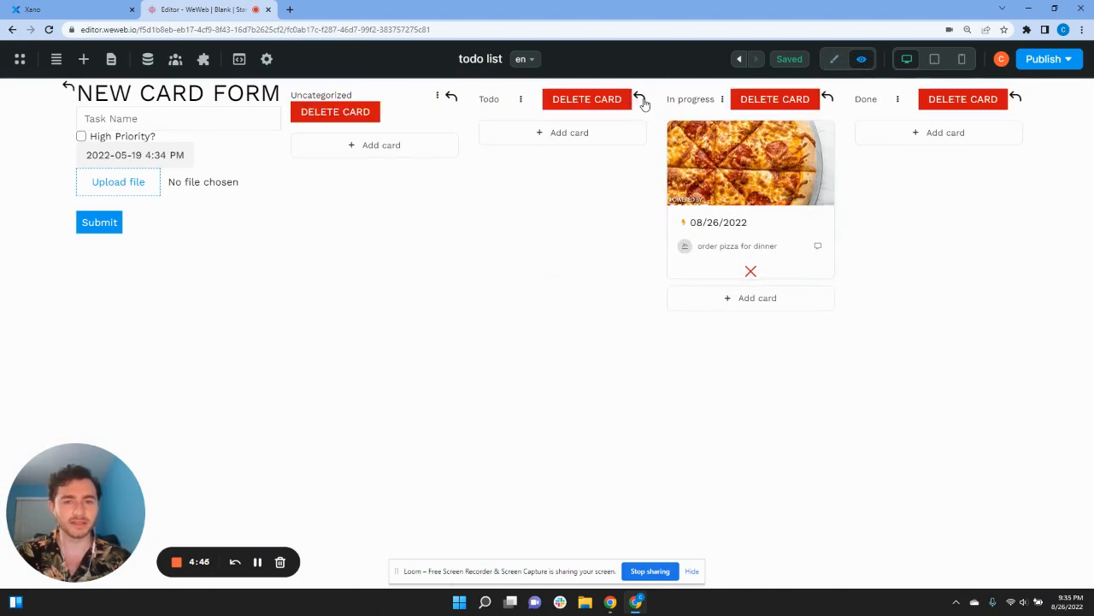
left_click(640, 99)
left_click(626, 98)
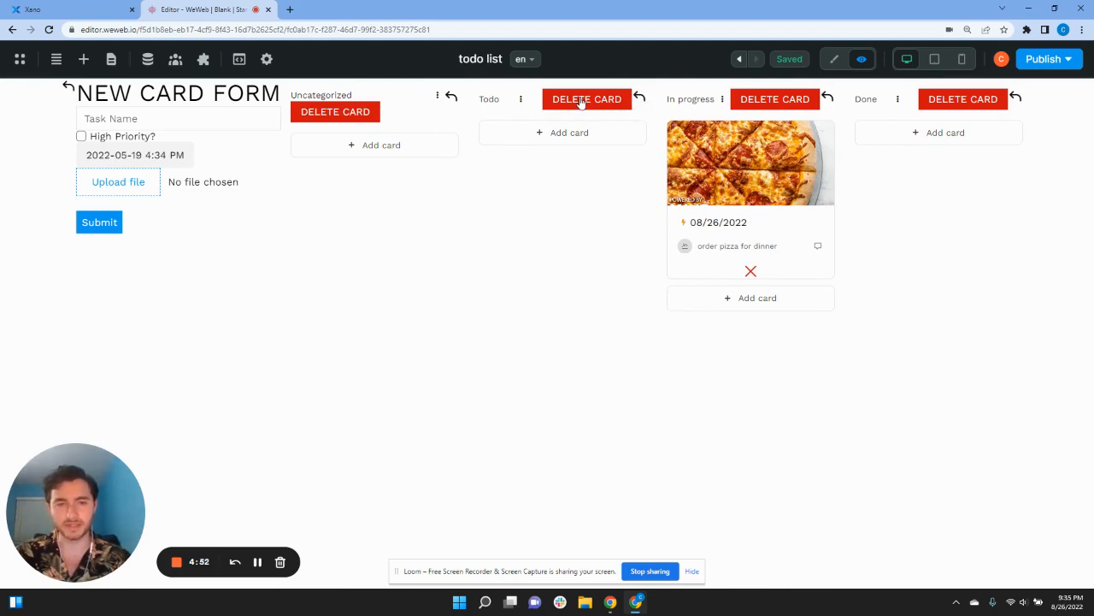
left_click(834, 59)
Step: Give the DELETE CARD button a Change variable value click action setting deleteCard to True
left_click(521, 252)
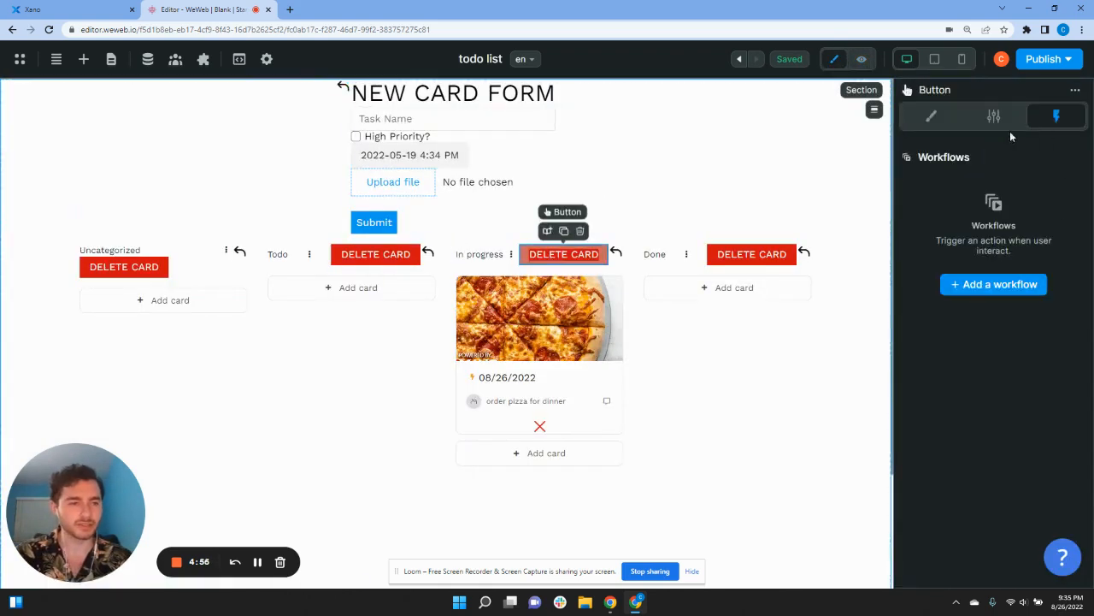
left_click(983, 290)
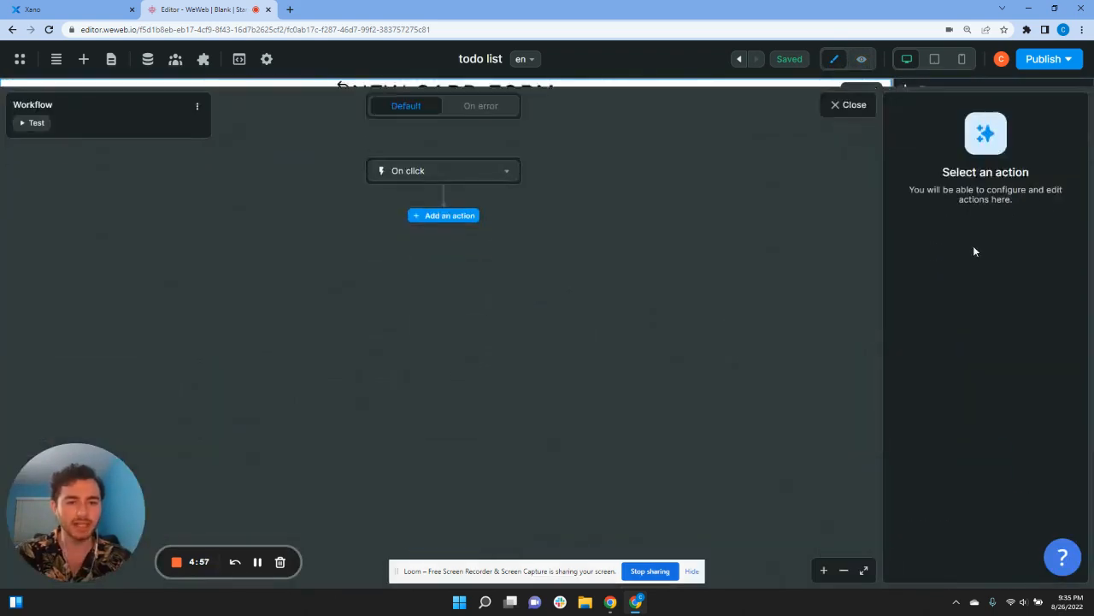
left_click(471, 207)
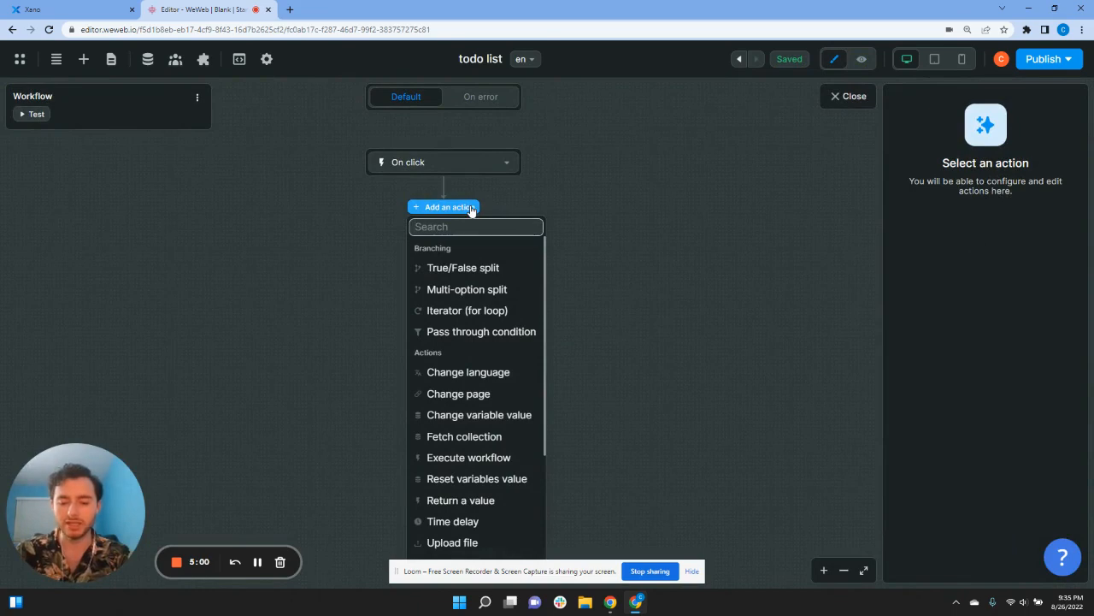
type("chan")
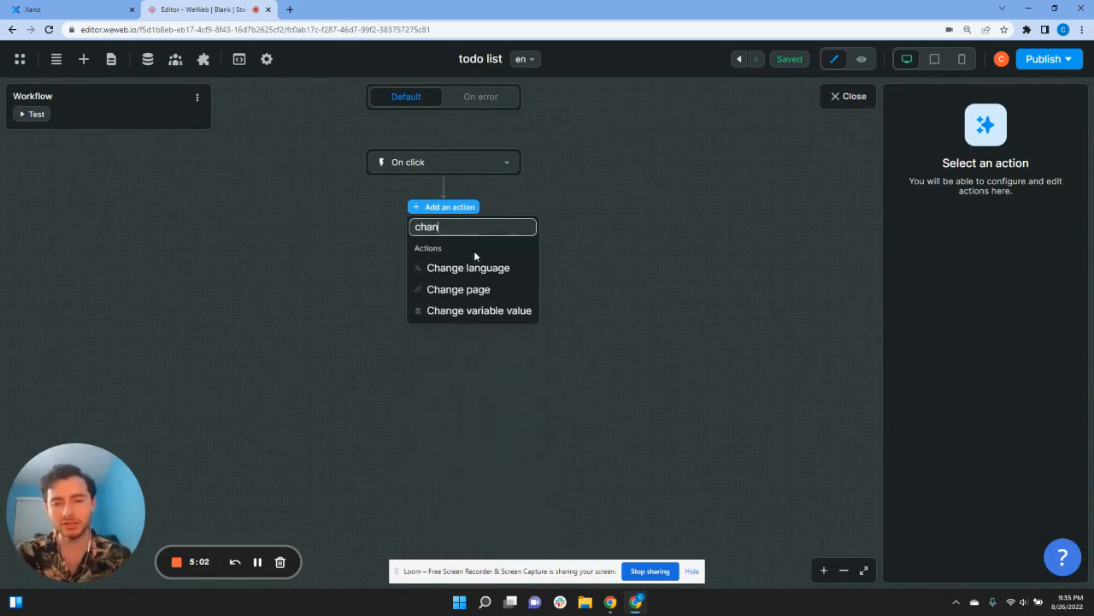
left_click(523, 314)
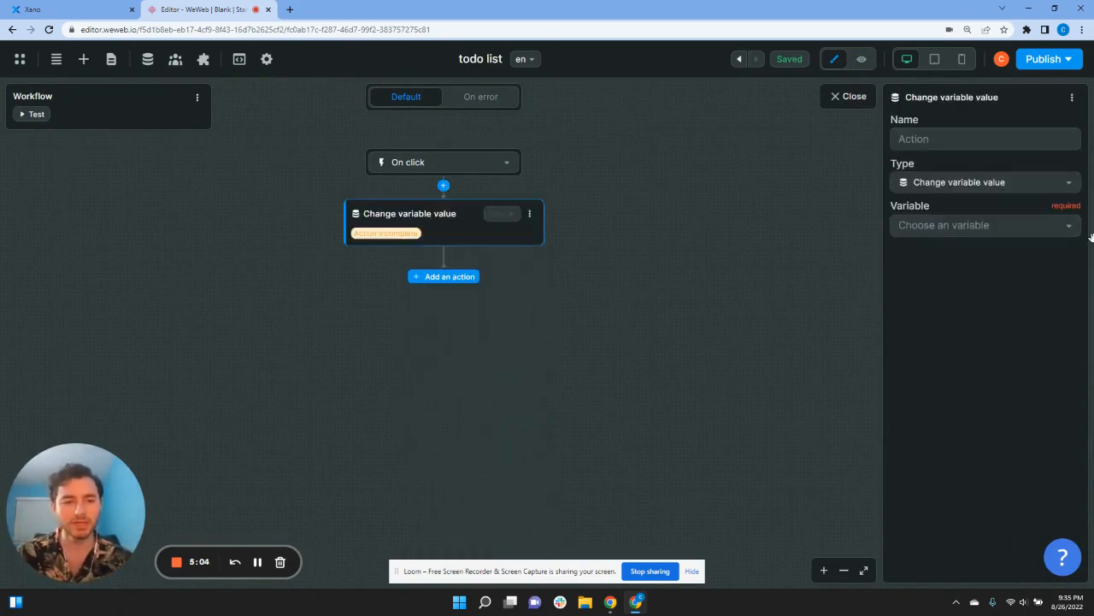
left_click(1009, 224)
type("dele")
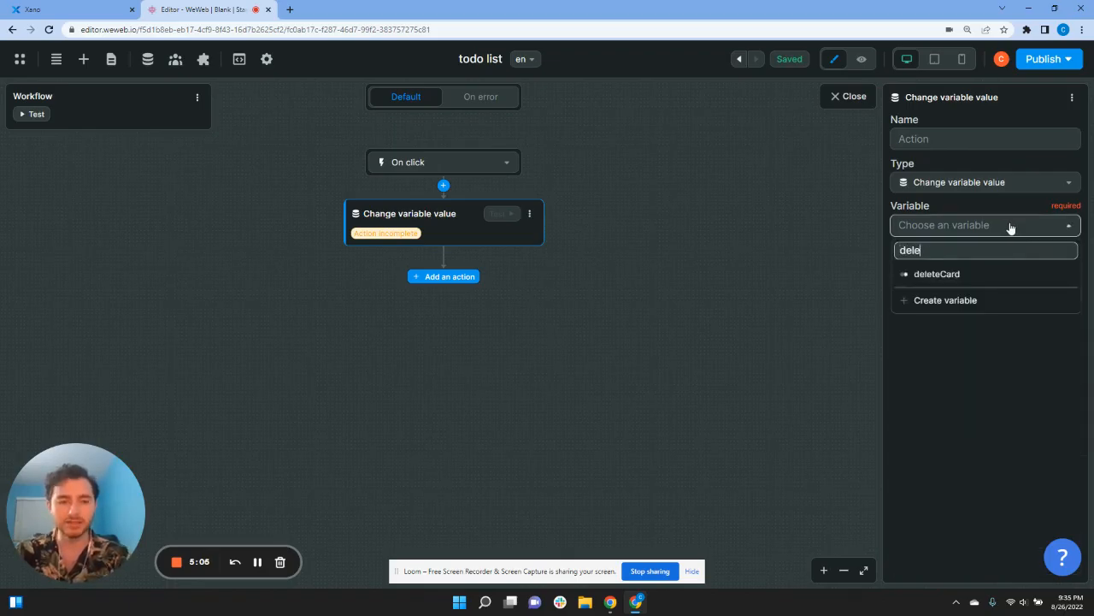
left_click(1023, 282)
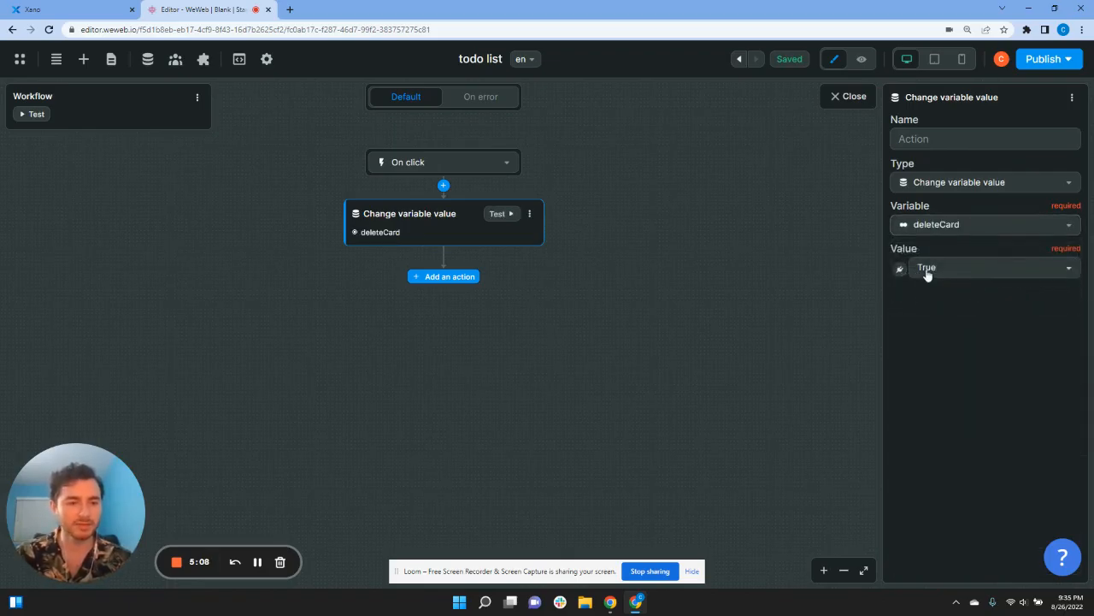
left_click(850, 99)
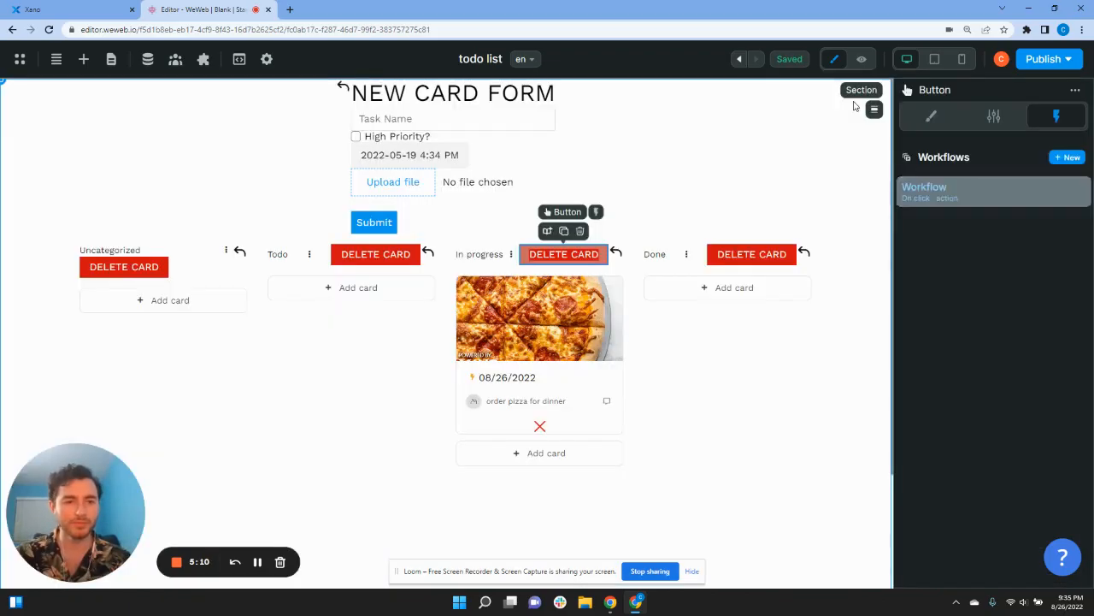
Step: Remove showNewCardForm from the back-arrow icon's Display formula
left_click(617, 254)
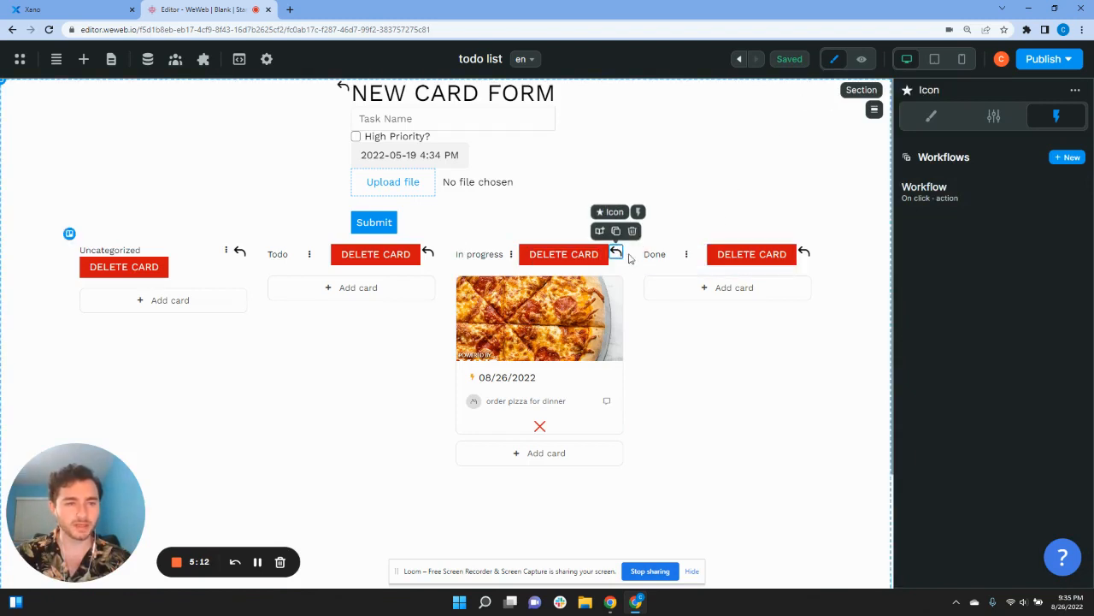
left_click(931, 116)
scroll(945, 416, "down", 1)
scroll(945, 416, "down", 2)
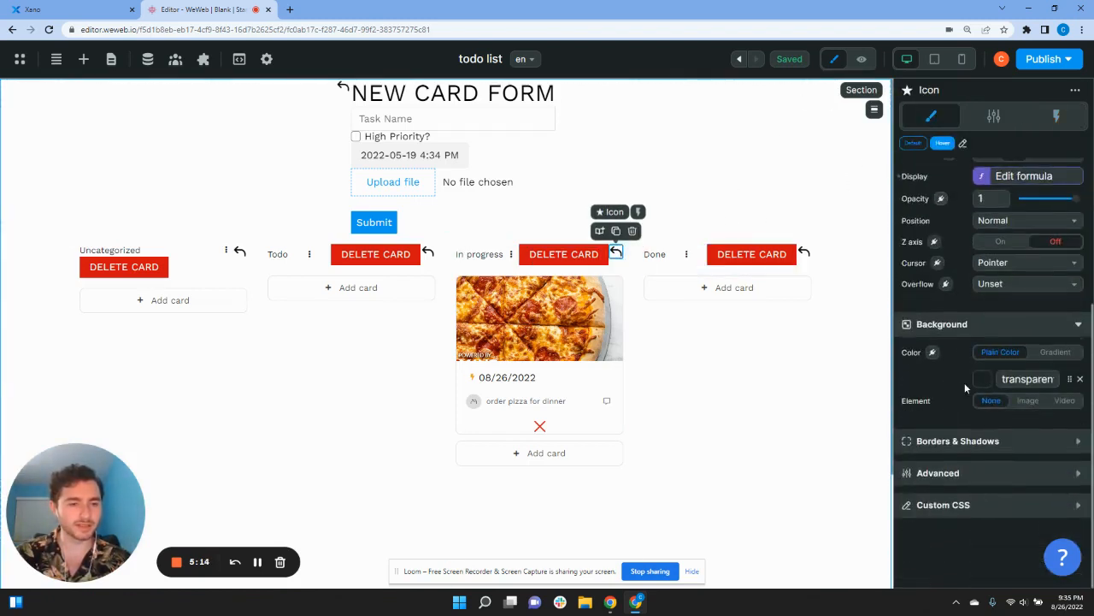
left_click(988, 239)
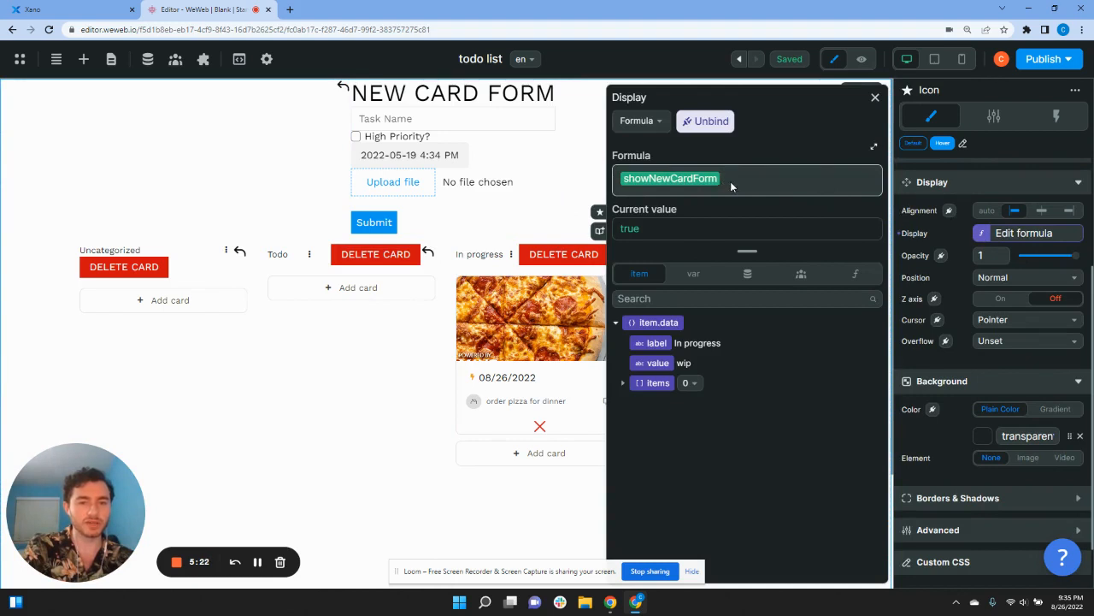
key("BackSpace")
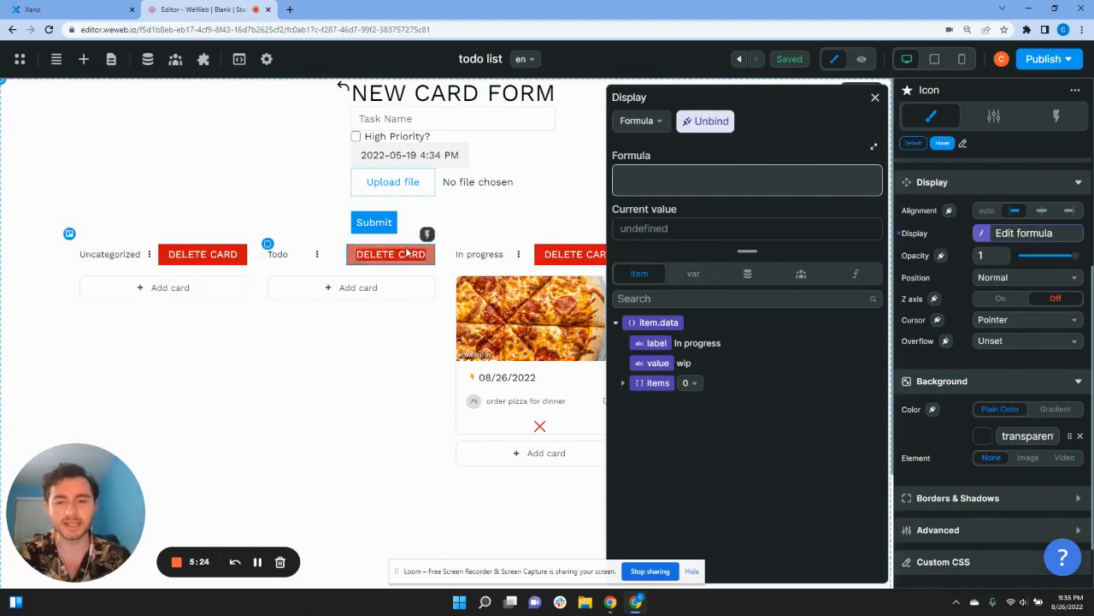
Step: Set showOptions as the back arrow's display condition and preview the board
left_click(691, 274)
left_click(655, 279)
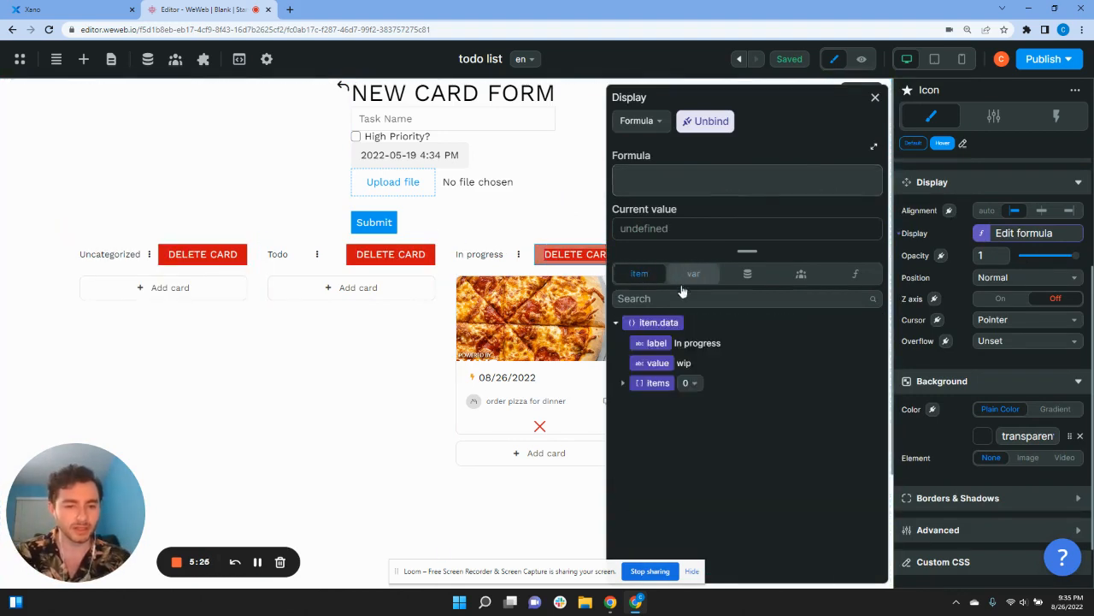
left_click(688, 275)
left_click(697, 299)
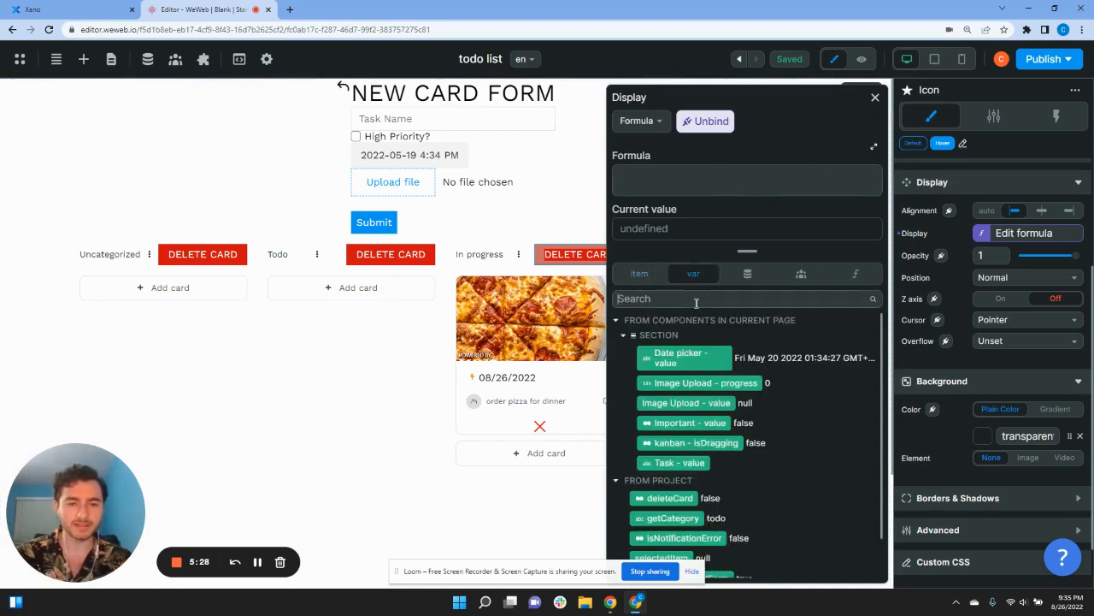
type("show")
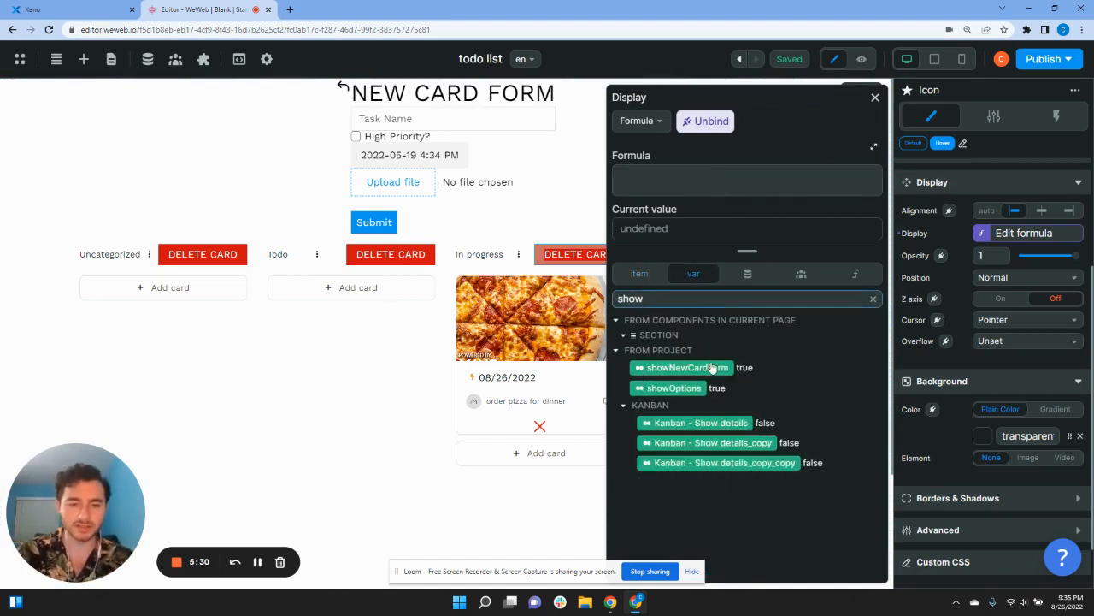
left_click(688, 387)
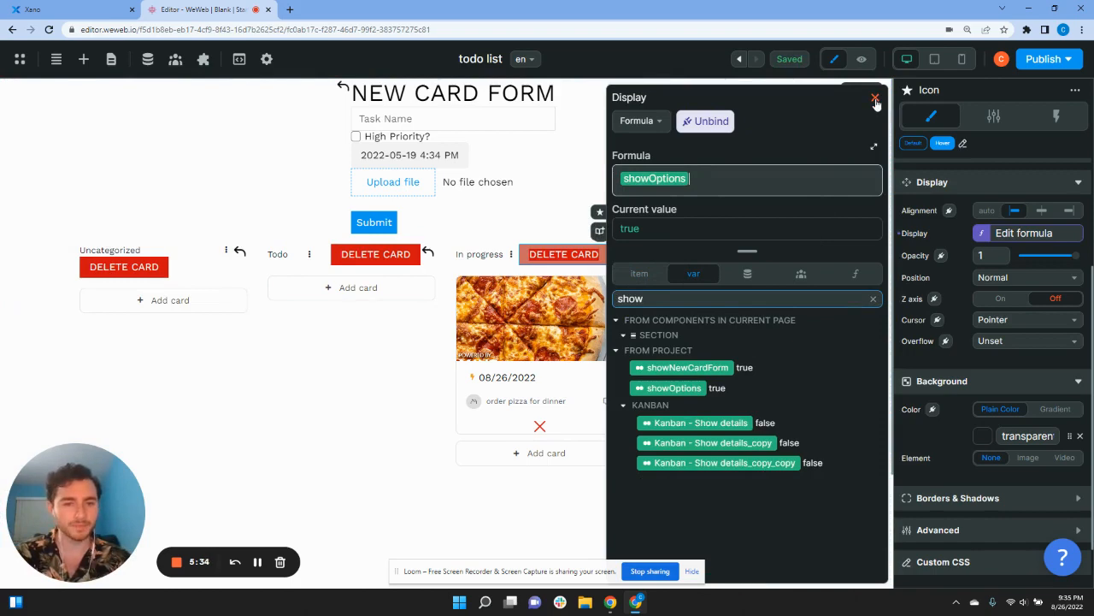
left_click(876, 100)
left_click(861, 59)
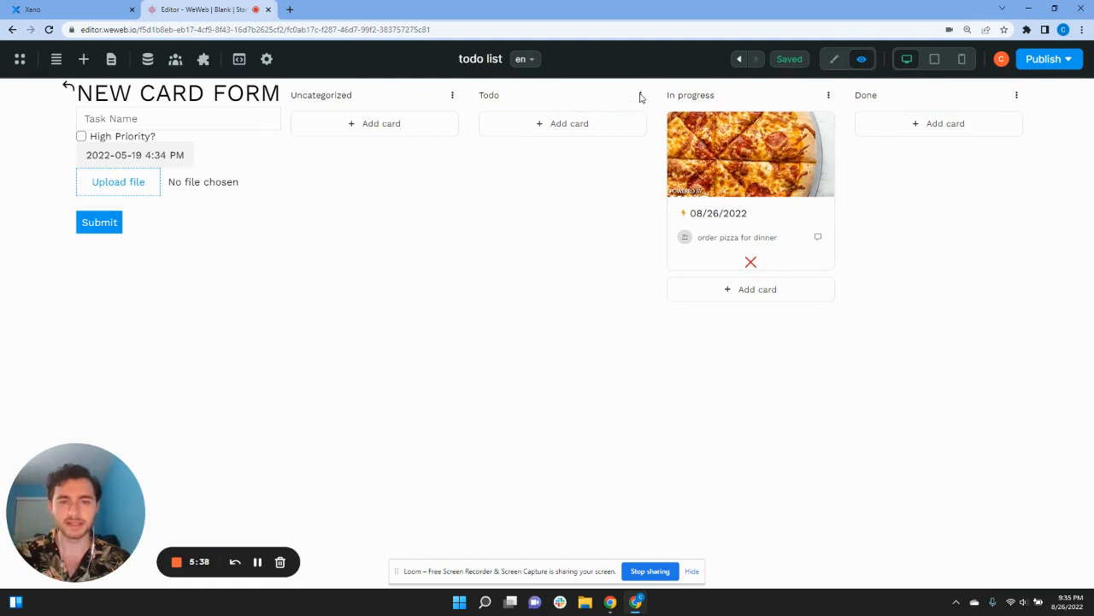
Step: Reveal DELETE CARD buttons and back arrows via the Todo column's options, then leave preview
left_click(642, 97)
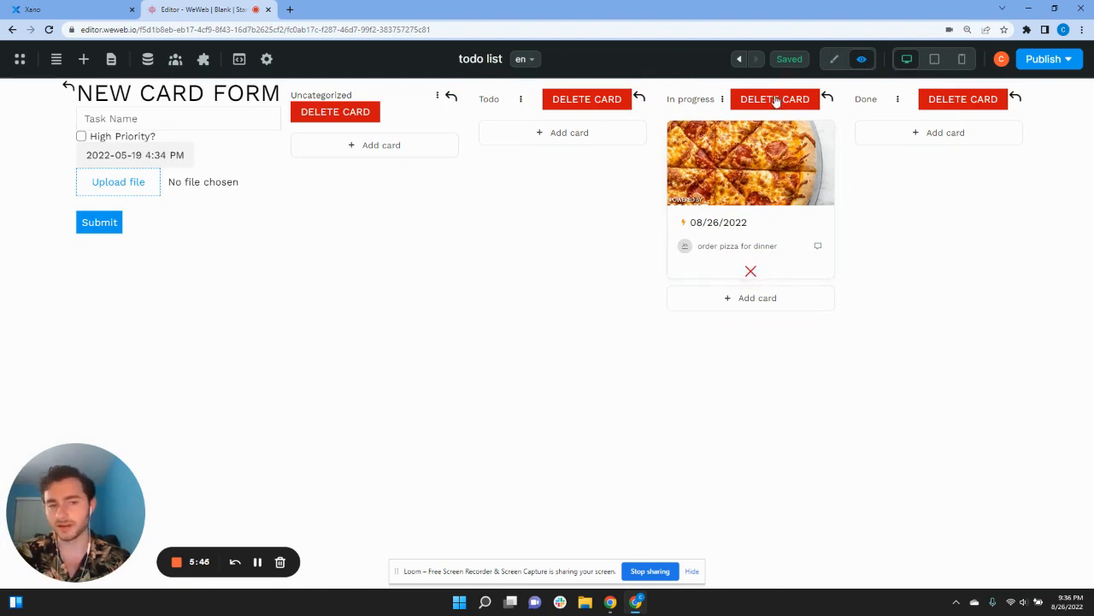
left_click(836, 59)
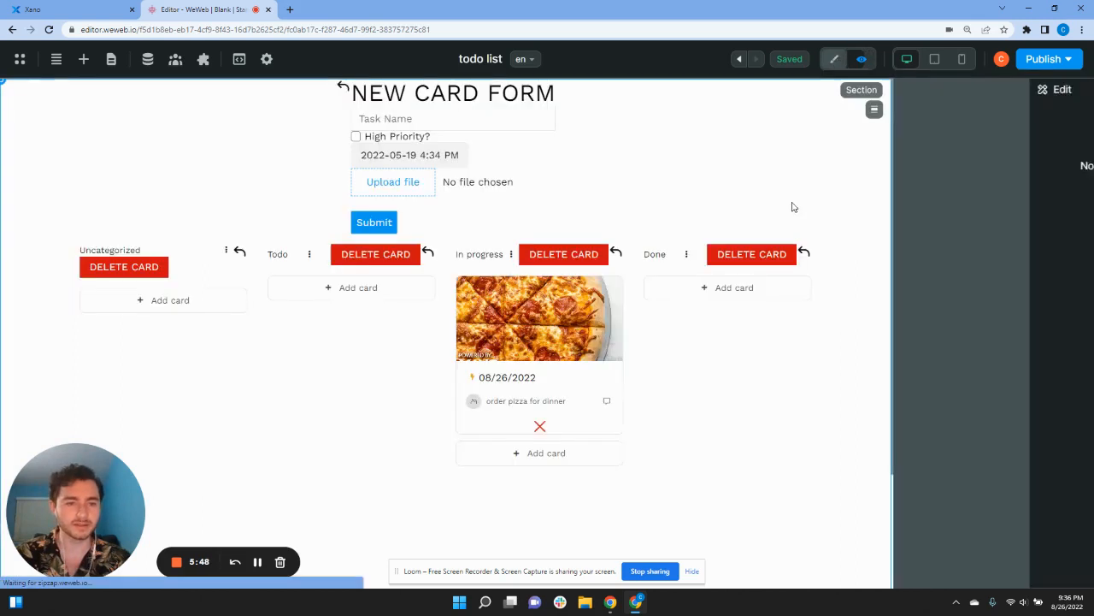
Step: Bind the pizza card's red cross Display to the deleteCard project variable
left_click(539, 425)
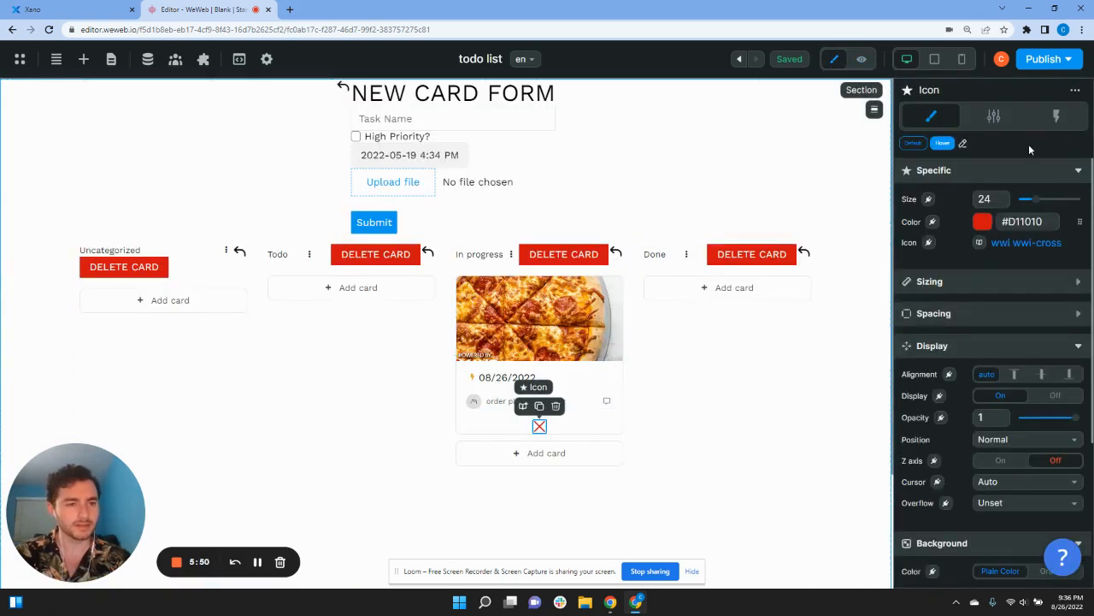
scroll(939, 277, "down", 1)
left_click(939, 340)
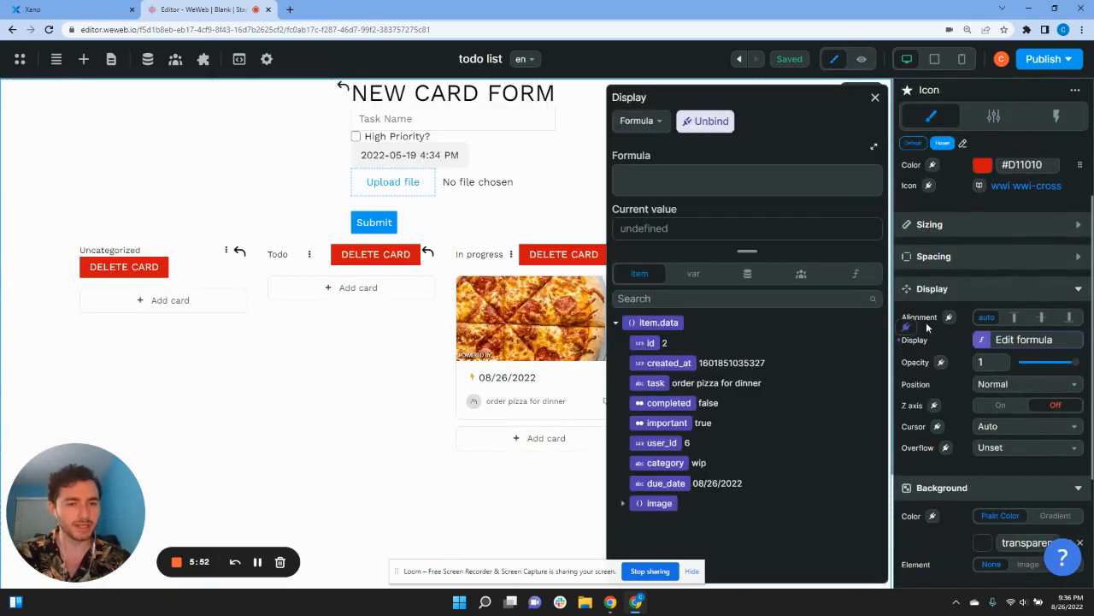
left_click(713, 179)
type("de")
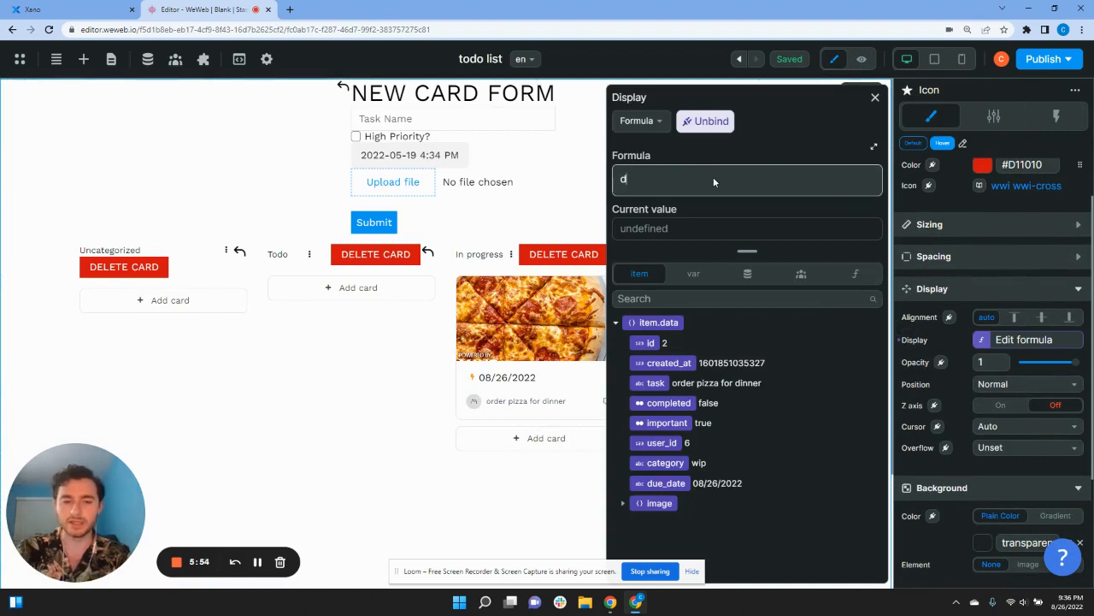
key("BackSpace")
key("BackSpace")
left_click(689, 274)
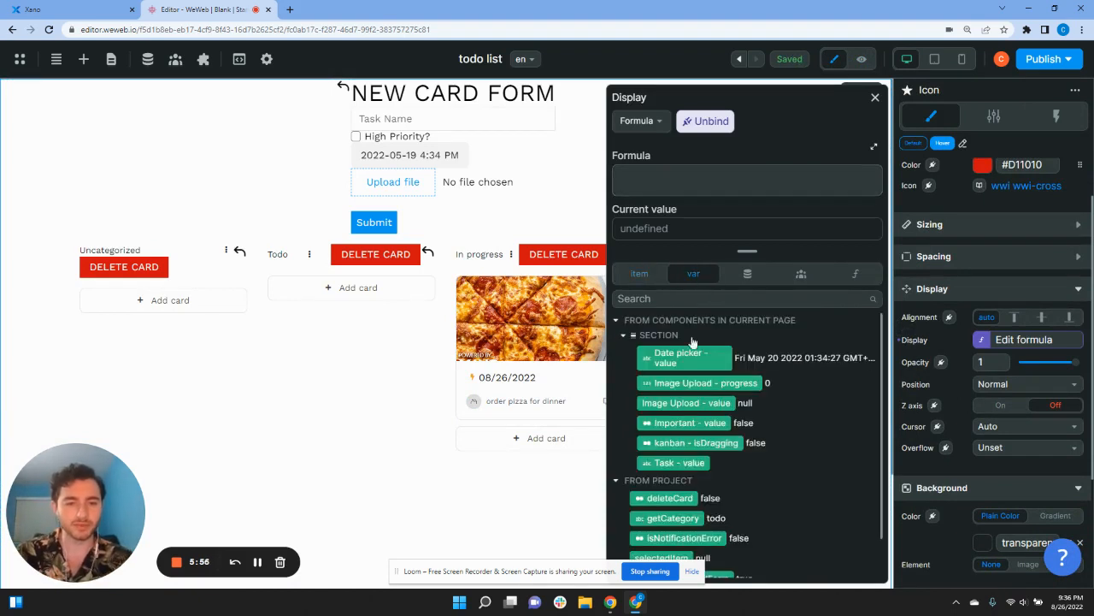
scroll(697, 427, "down", 1)
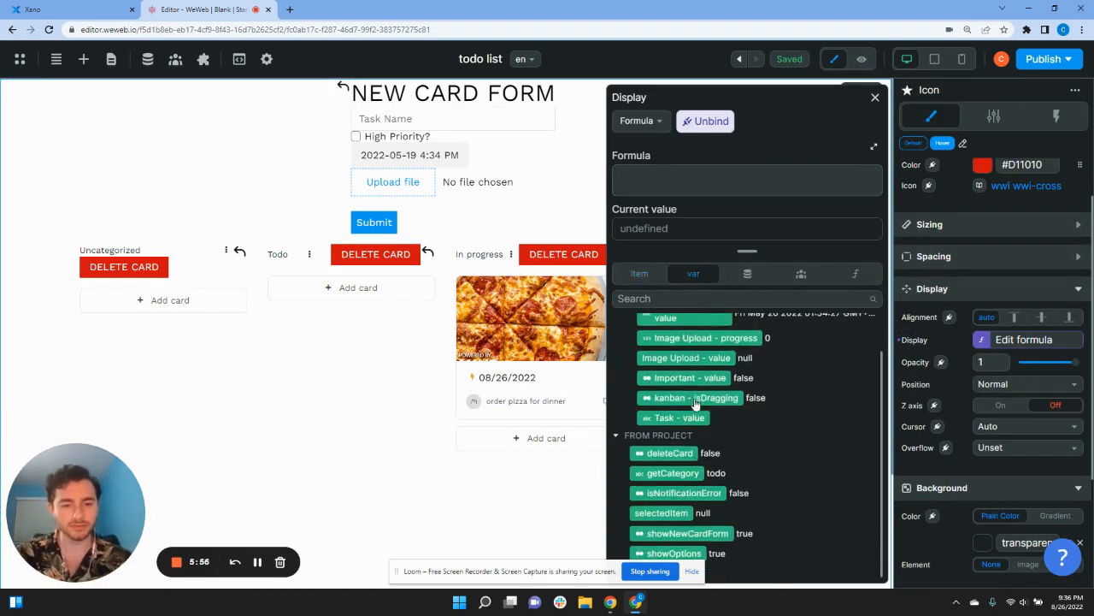
left_click(692, 571)
left_click(670, 454)
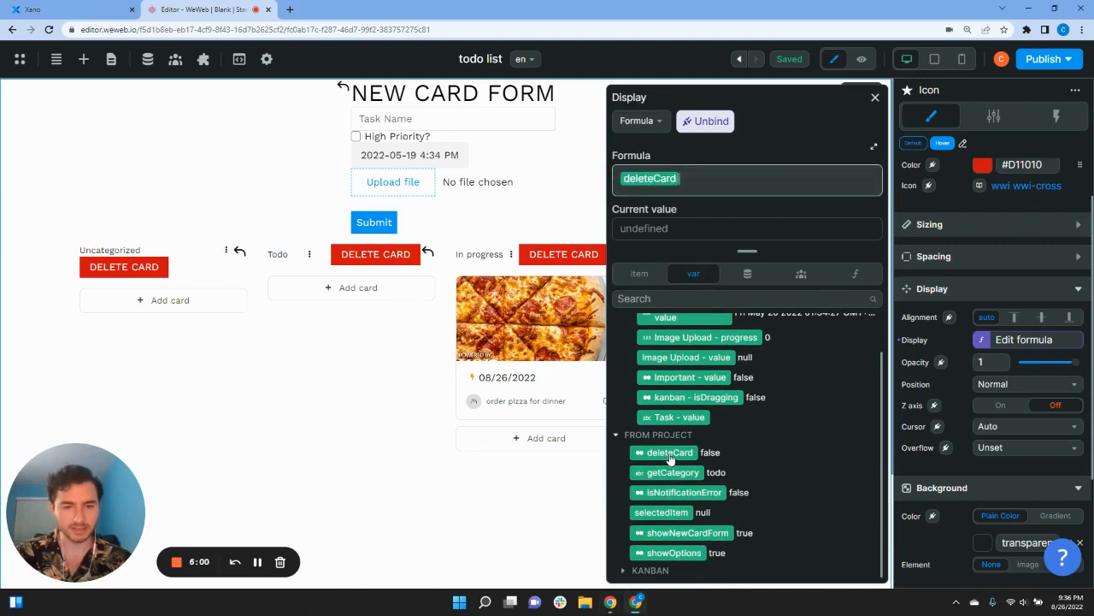
left_click(874, 99)
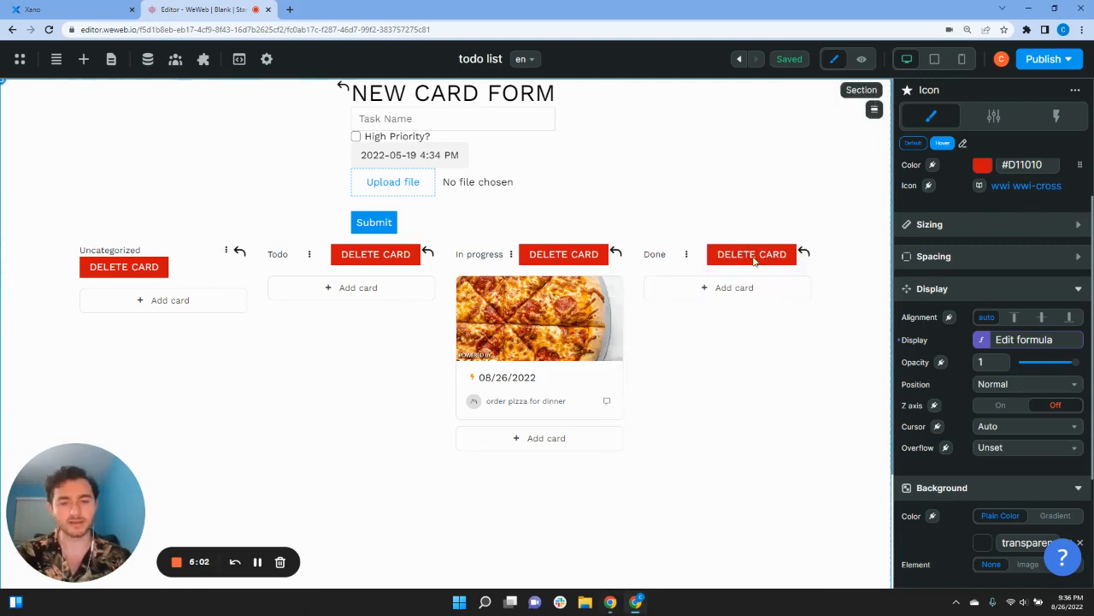
Step: In preview, hide and reveal the column's DELETE CARD options with the back arrow
left_click(861, 59)
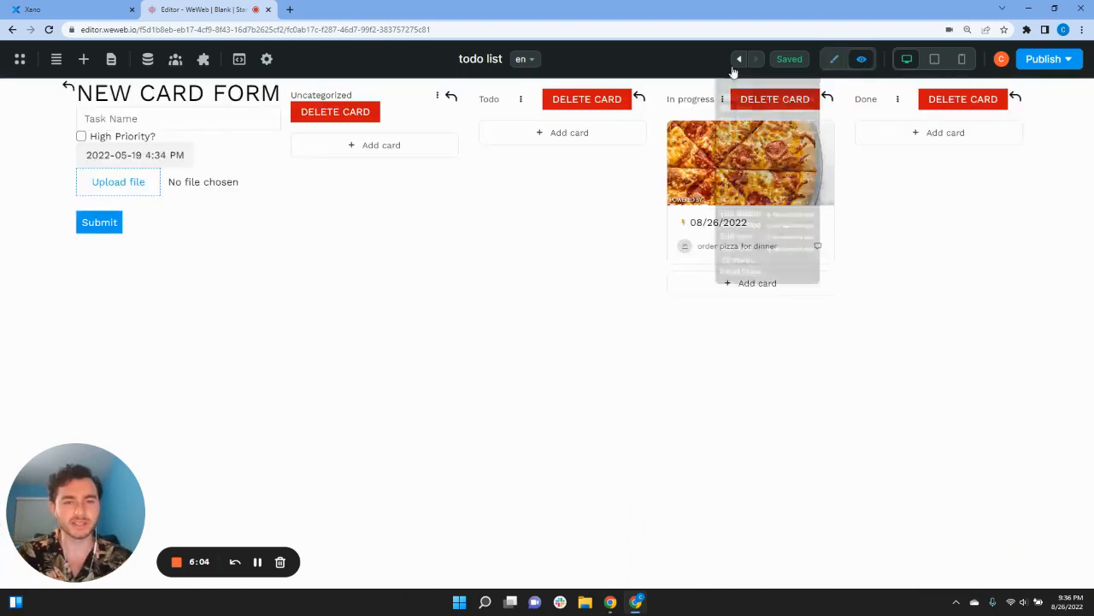
left_click(638, 99)
left_click(641, 97)
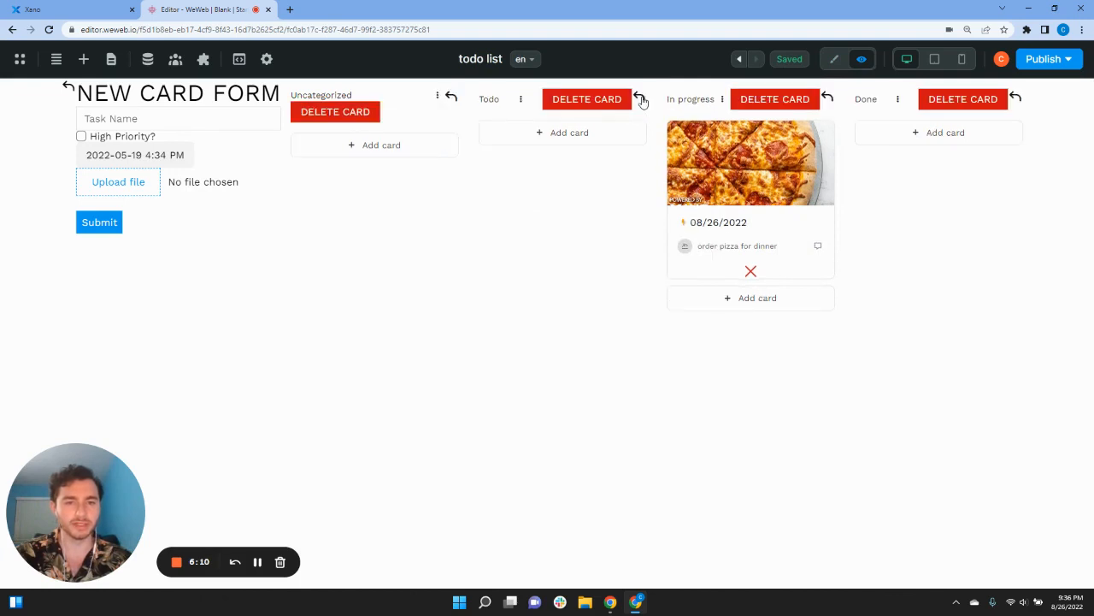
Step: Back in edit mode, select the In progress column's back-arrow icon and show its workflows
left_click(835, 59)
left_click(616, 251)
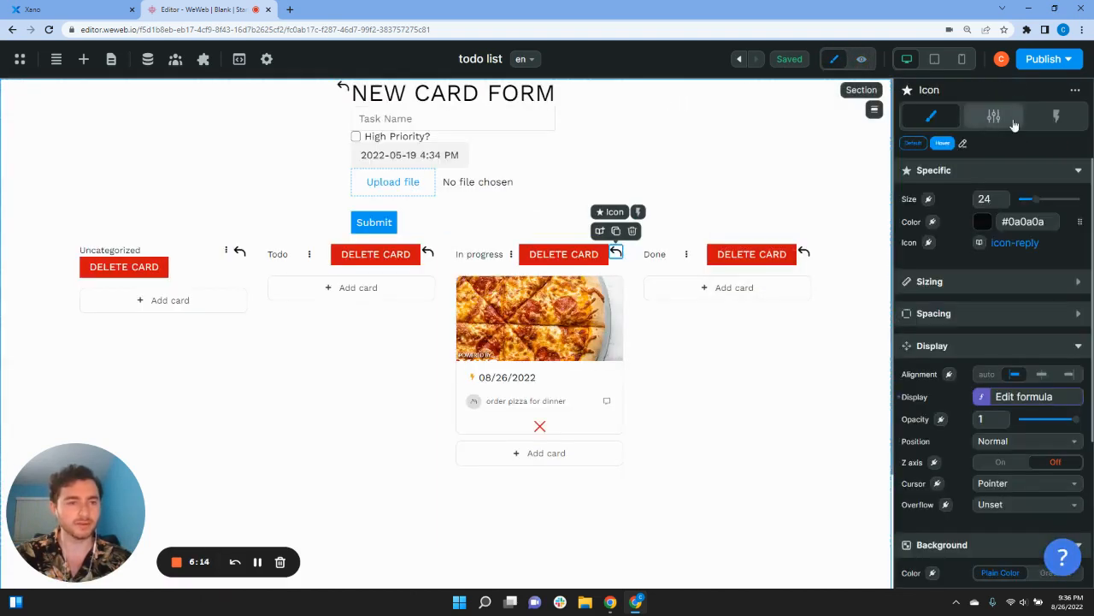
left_click(1056, 117)
Step: Add a Reset variables value action for deleteCard to the back arrow's click workflow, then preview it
left_click(956, 185)
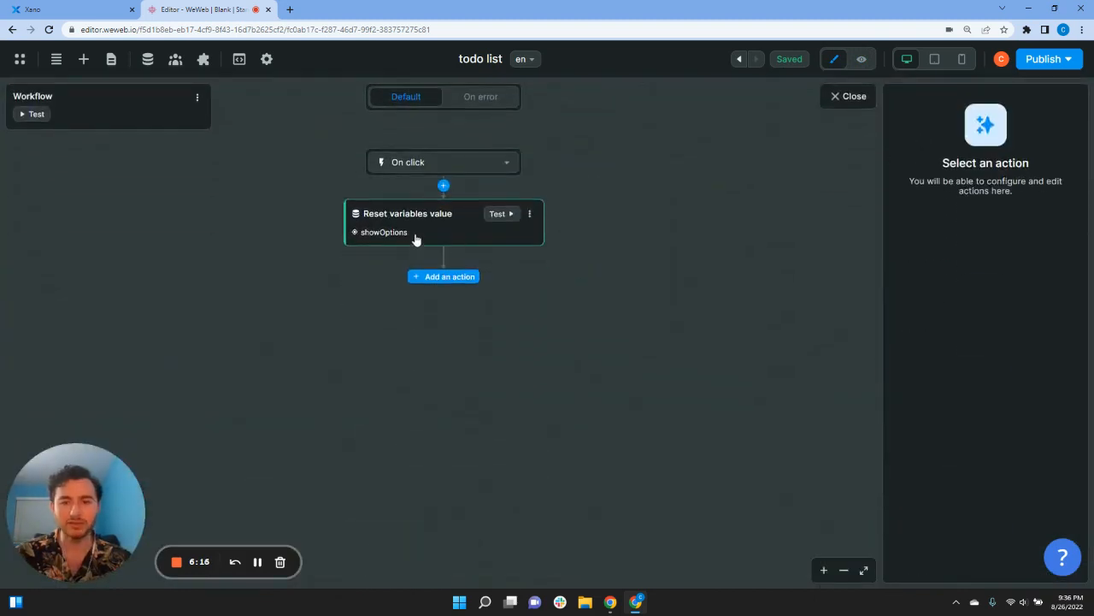
left_click(445, 277)
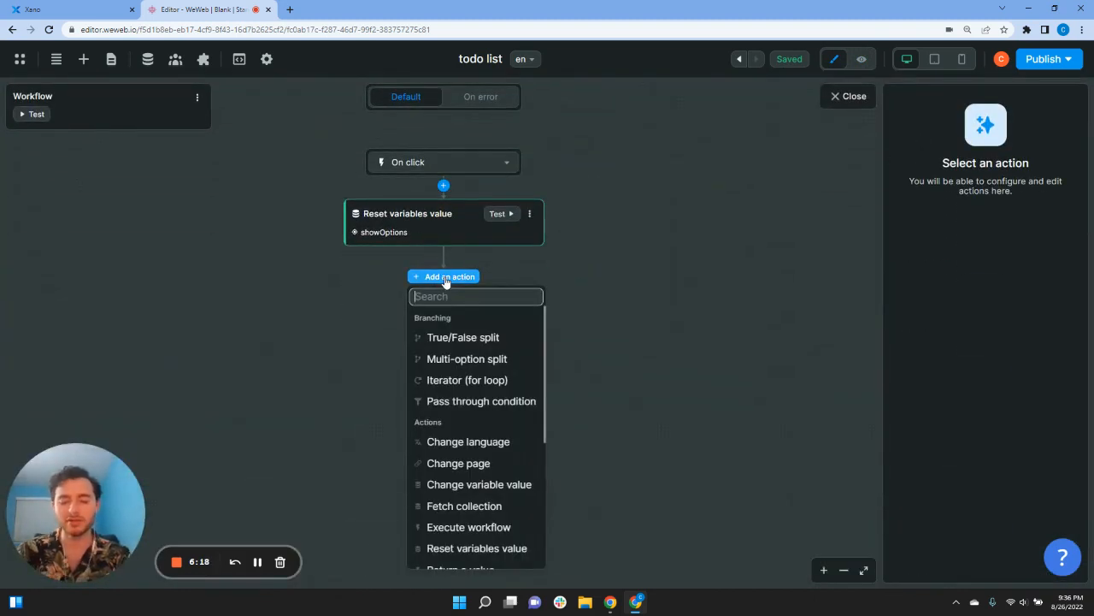
type("dele")
key("BackSpace")
key("BackSpace")
key("BackSpace")
key("BackSpace")
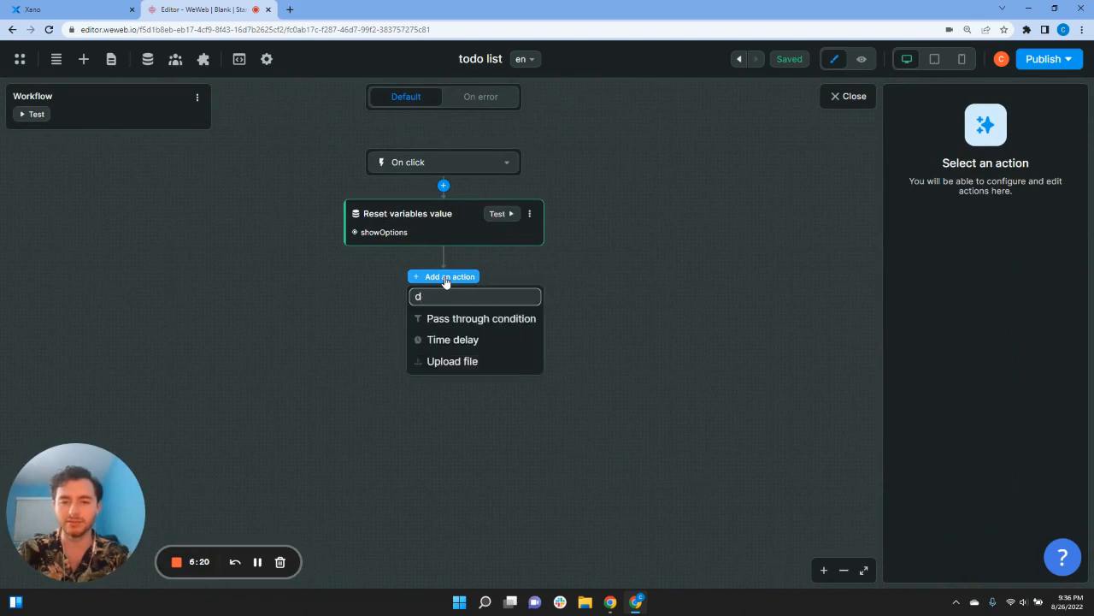
type("res")
left_click(491, 318)
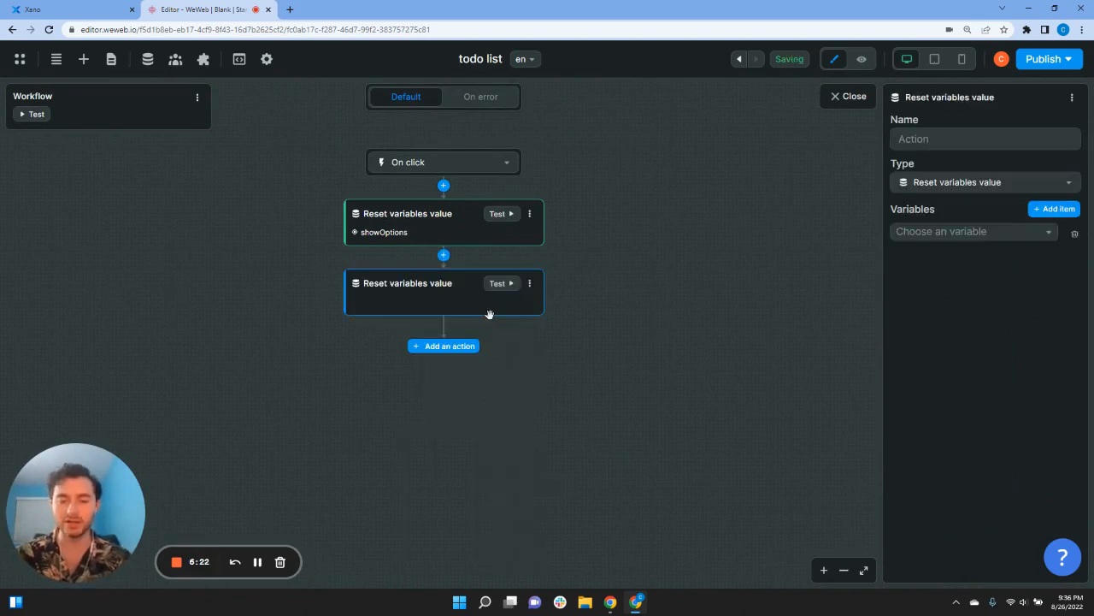
left_click(900, 233)
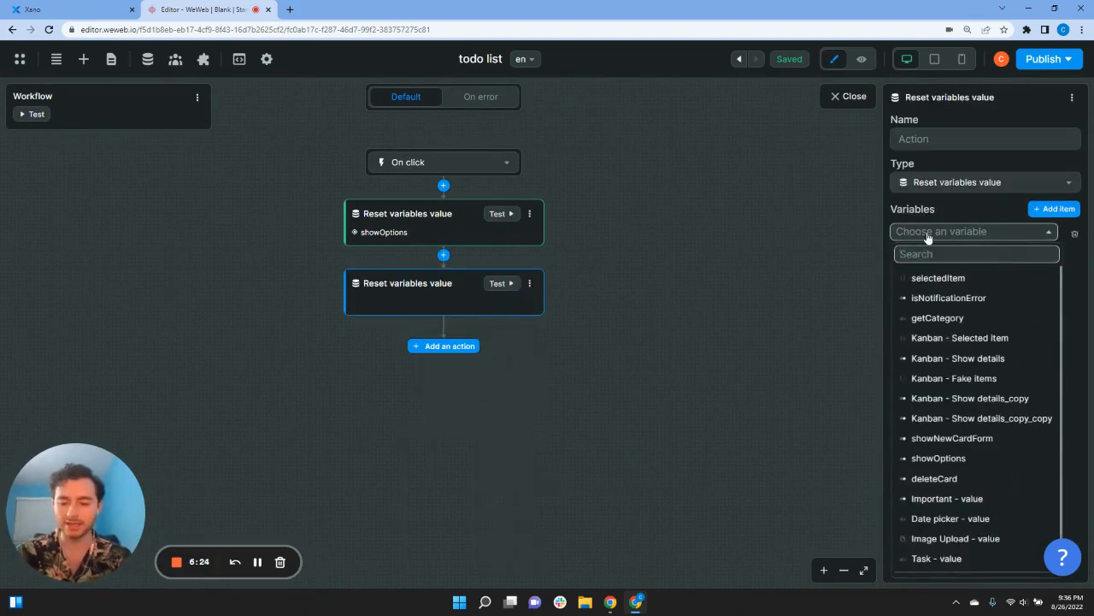
type("dele")
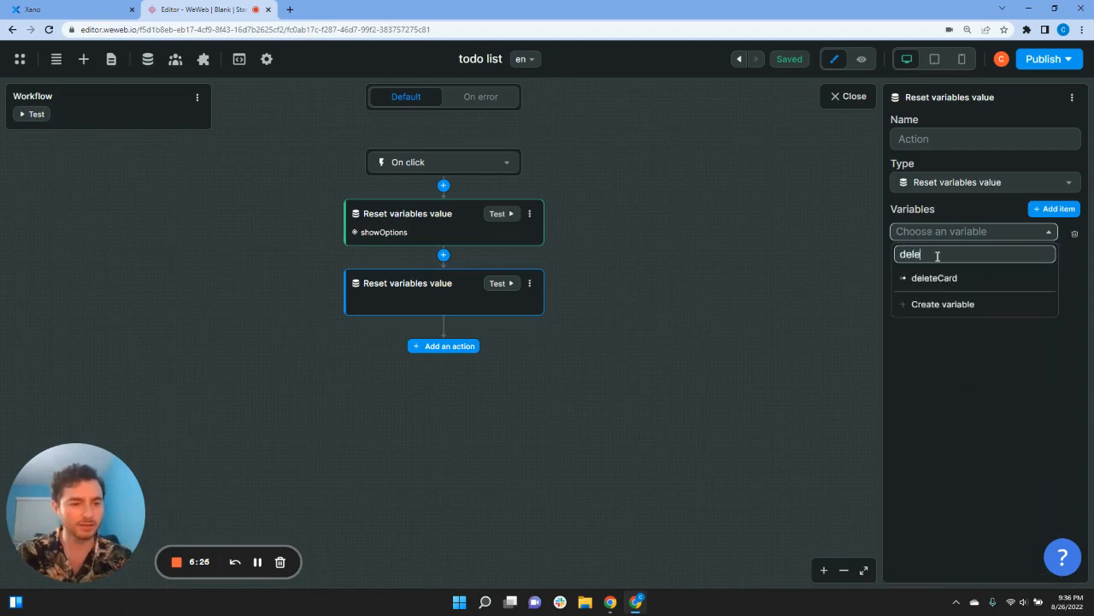
left_click(935, 278)
left_click(679, 215)
left_click(852, 96)
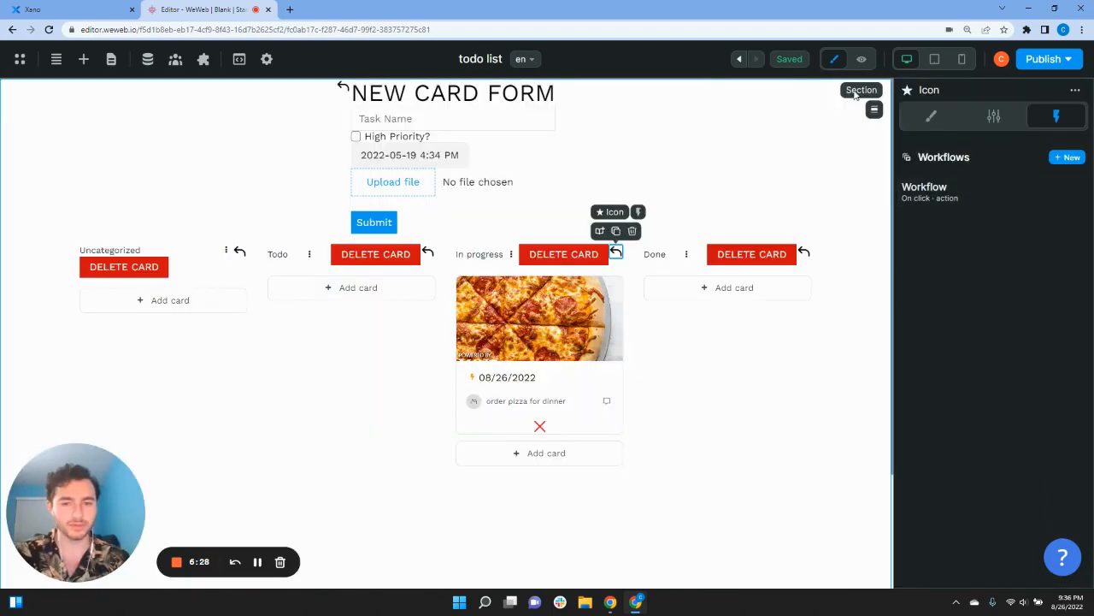
left_click(861, 59)
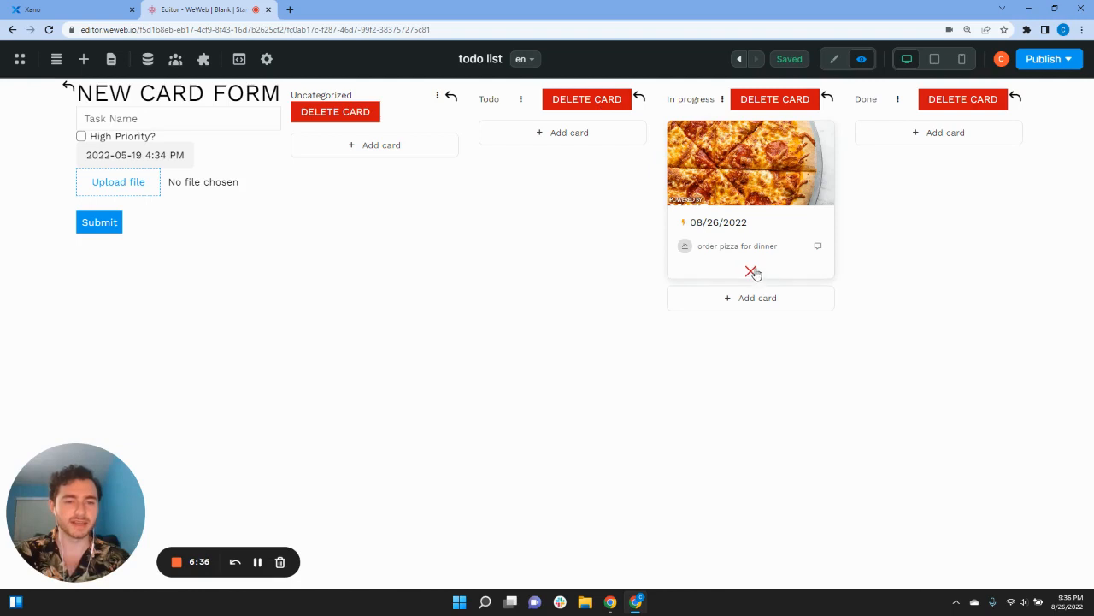
left_click(834, 59)
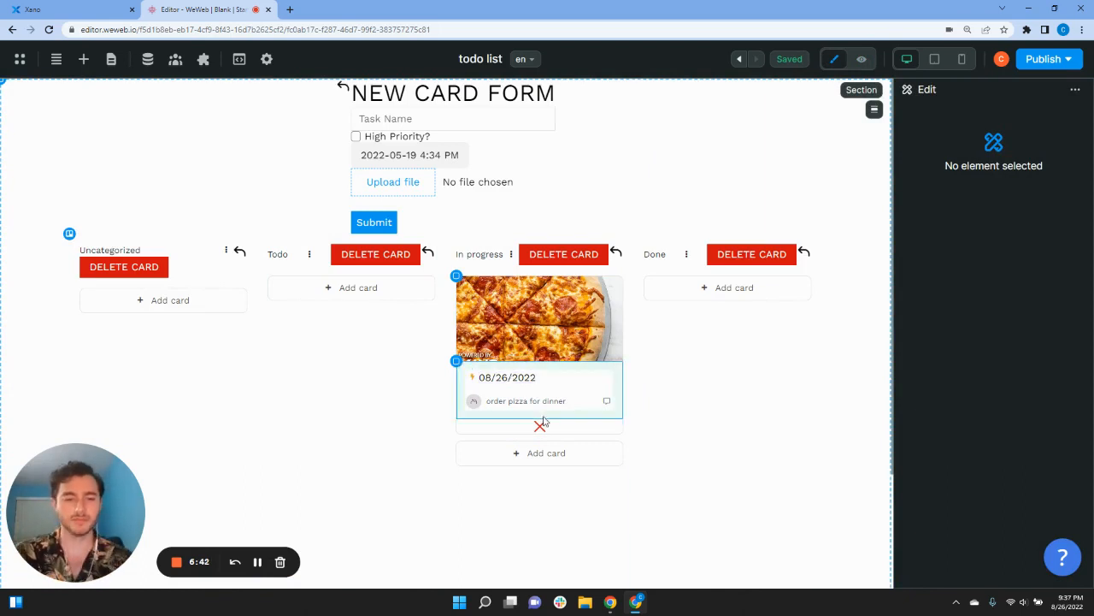
Step: Give the pizza card's red cross a new click workflow with a Xano Request action
left_click(540, 427)
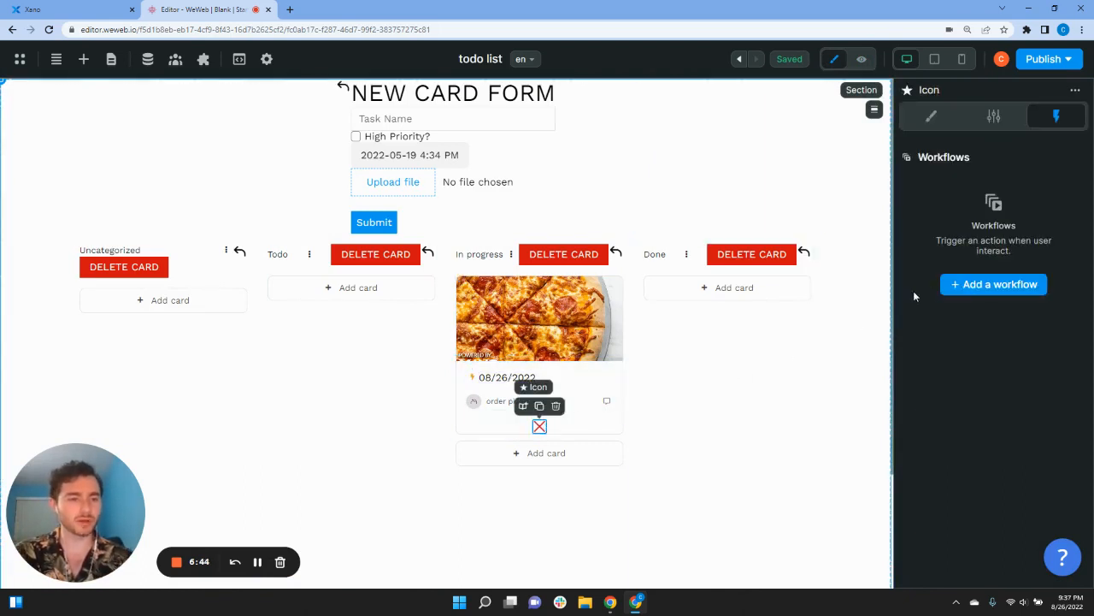
left_click(993, 285)
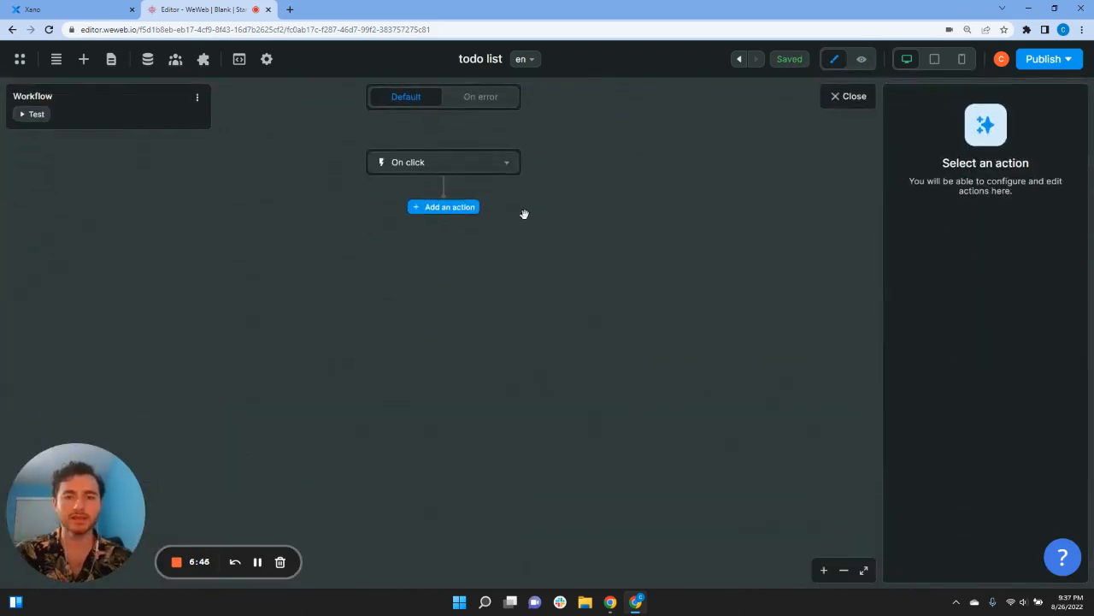
left_click(459, 209)
type("re")
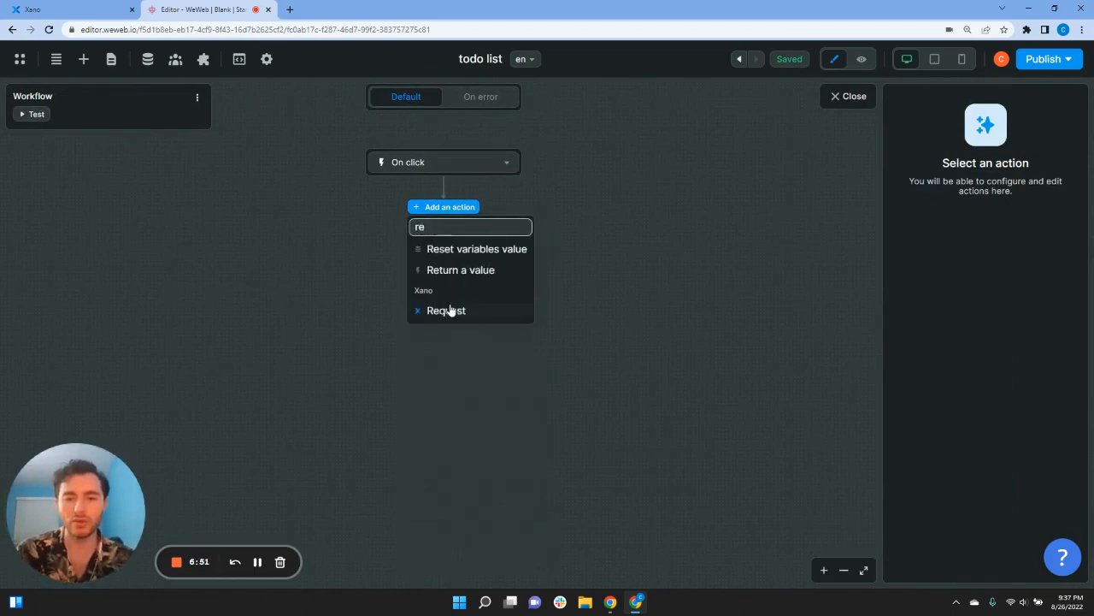
left_click(449, 311)
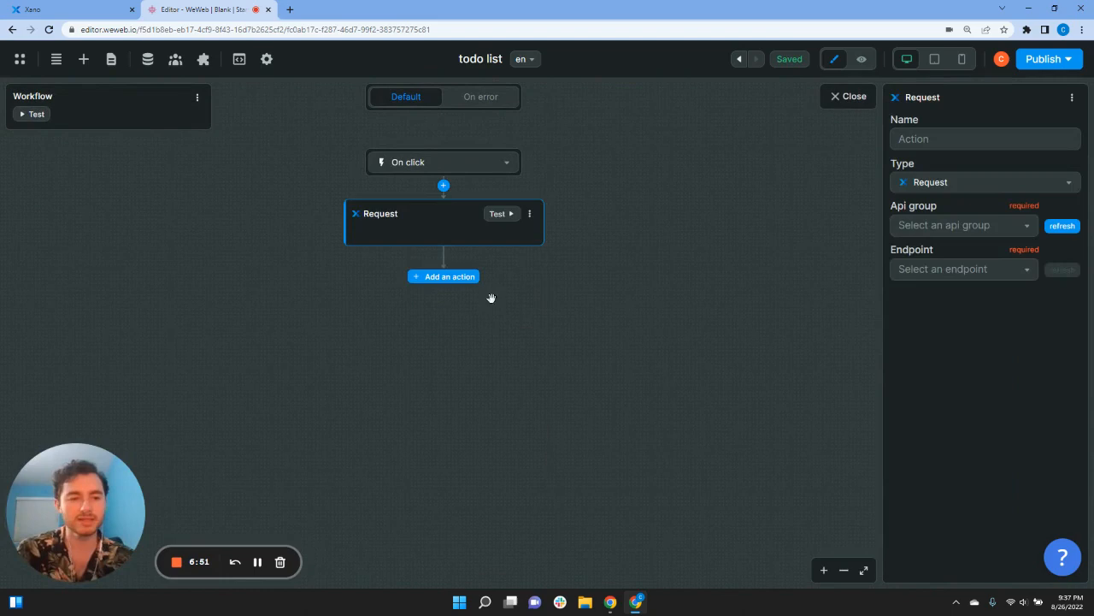
Step: Set the request to the todo API group's DELETE /todo/{id}, with id bound to item.data['id']
left_click(937, 227)
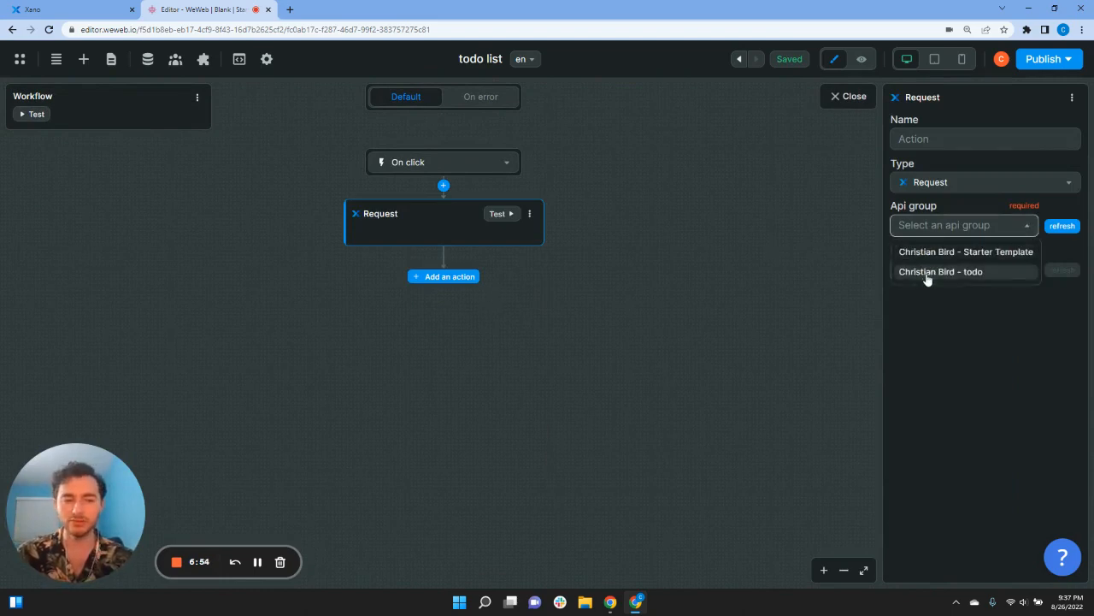
left_click(927, 272)
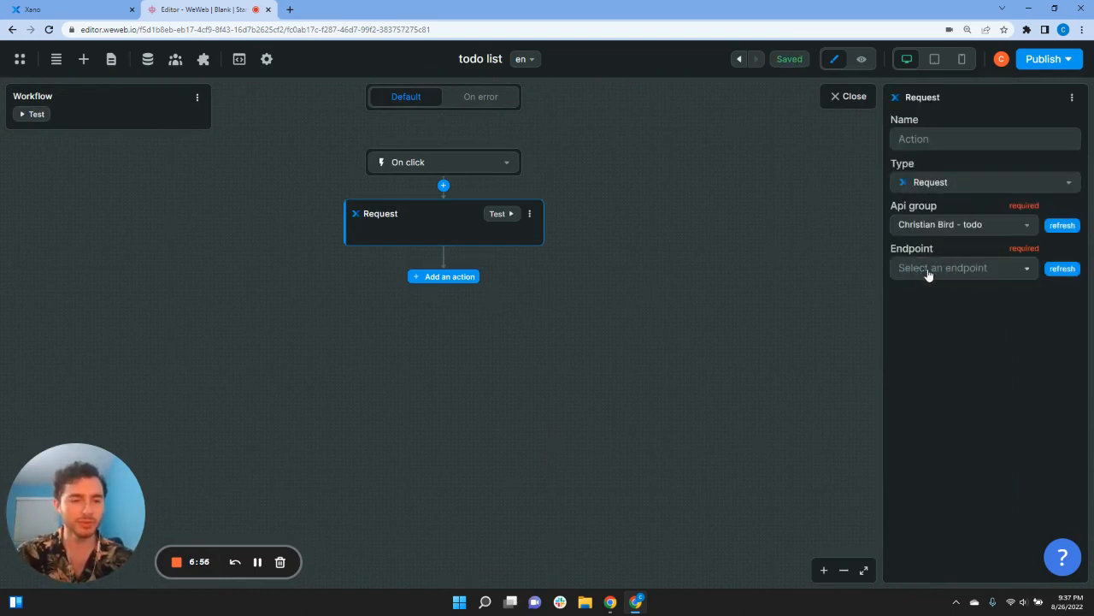
left_click(929, 271)
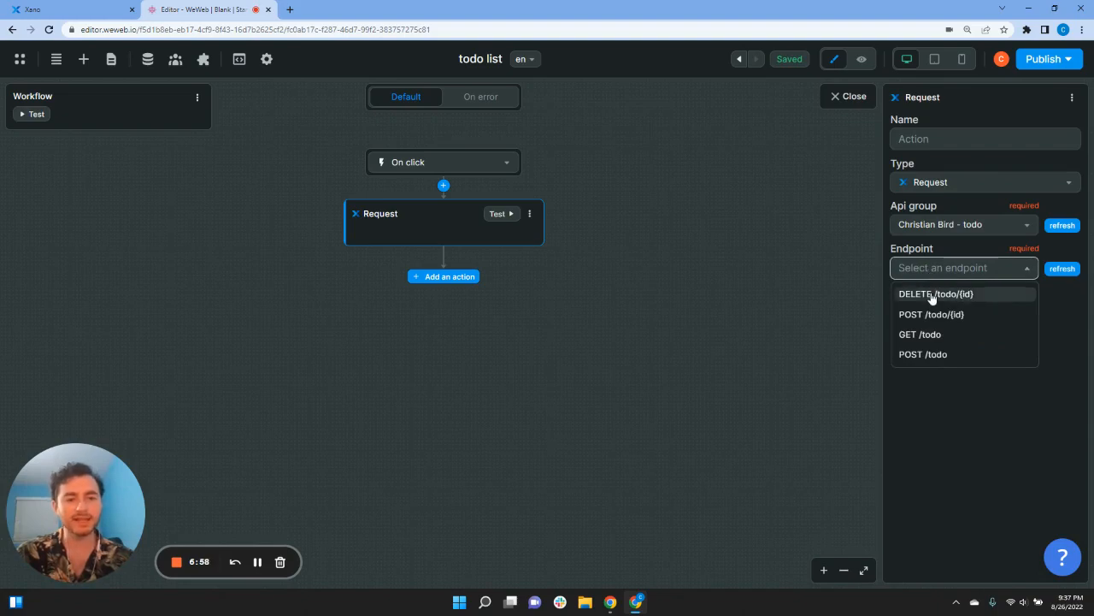
left_click(932, 295)
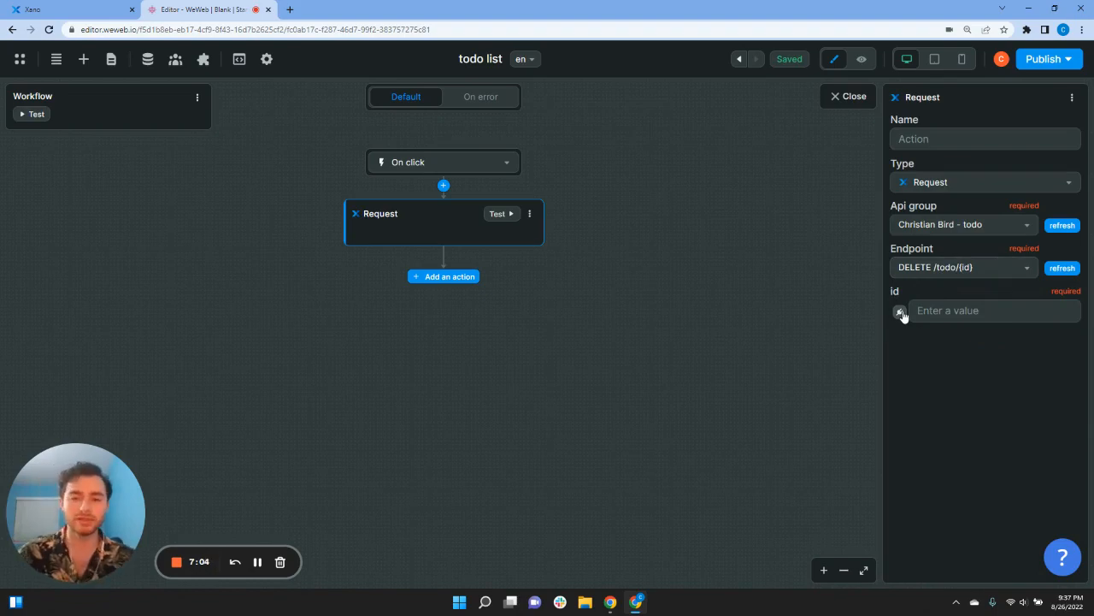
left_click(901, 313)
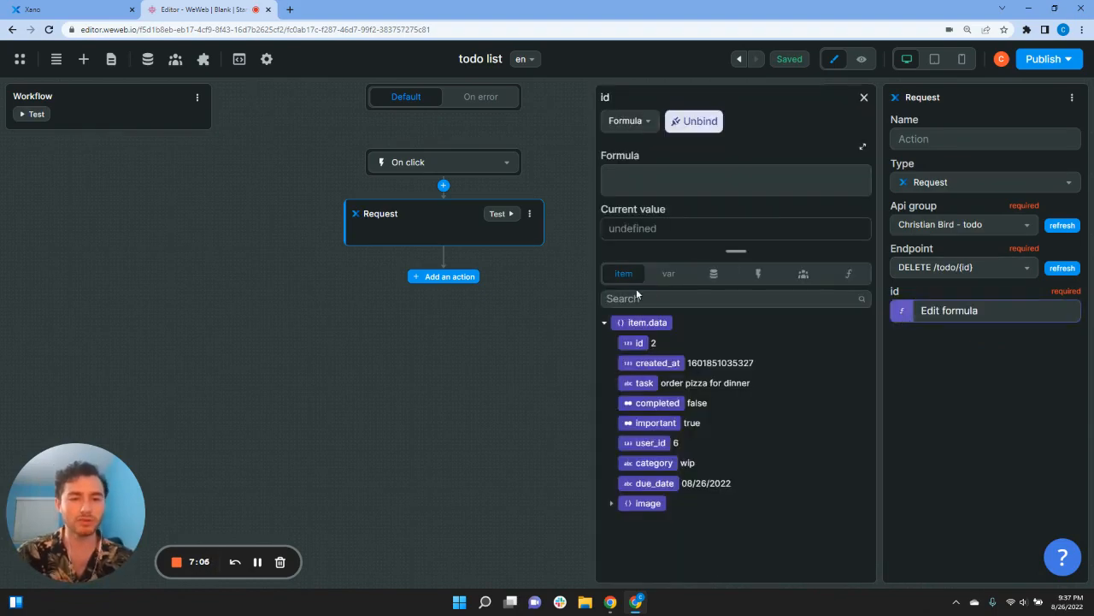
left_click(632, 343)
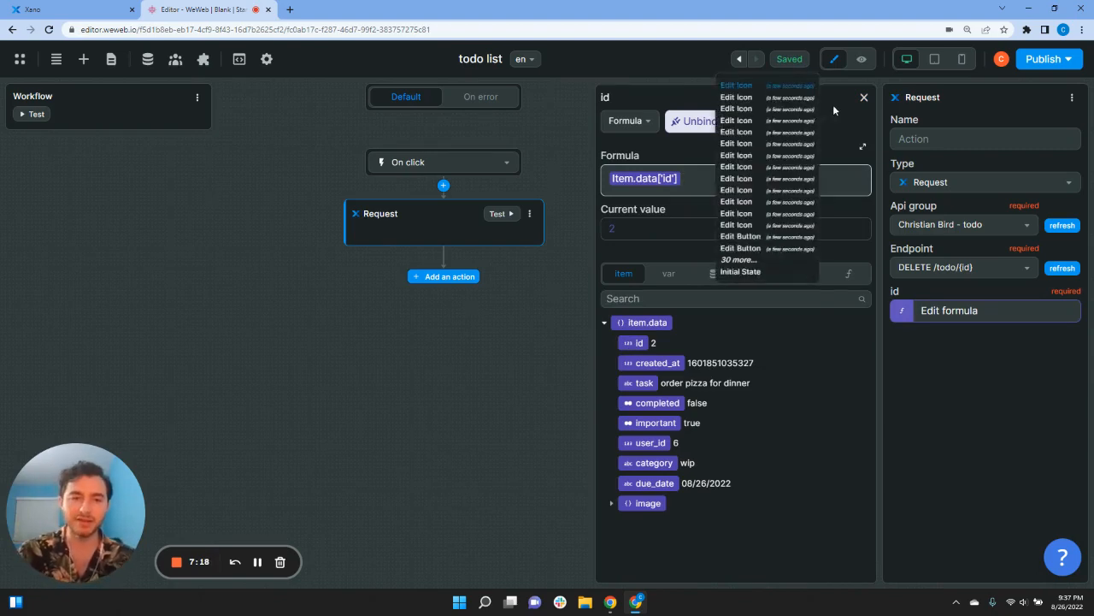
left_click(864, 97)
left_click(849, 97)
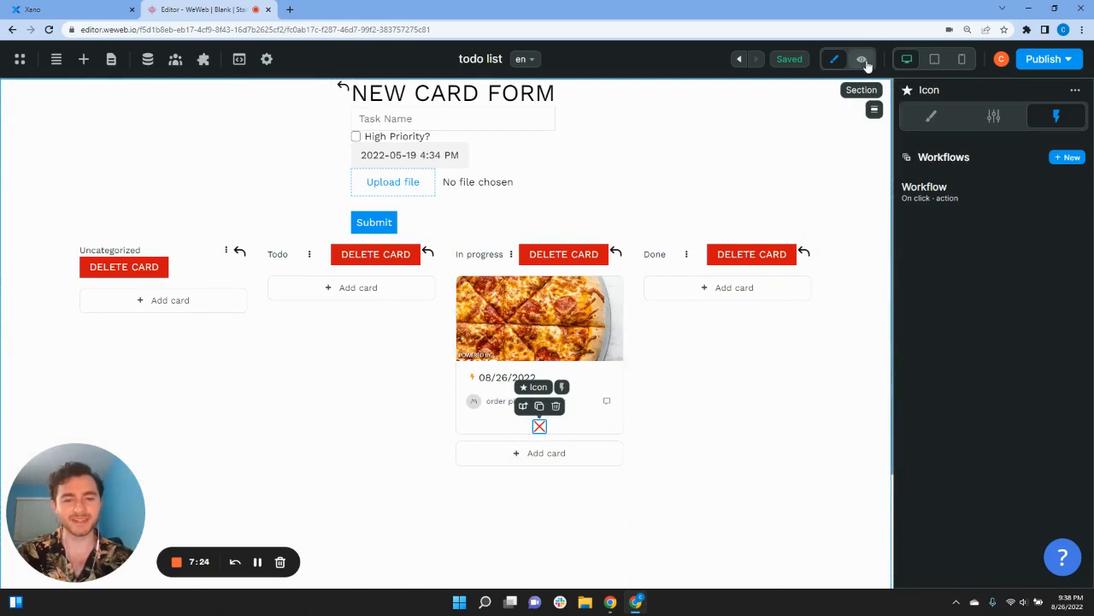
Step: Preview the board and test the pizza card's red cross
left_click(863, 59)
left_click(750, 272)
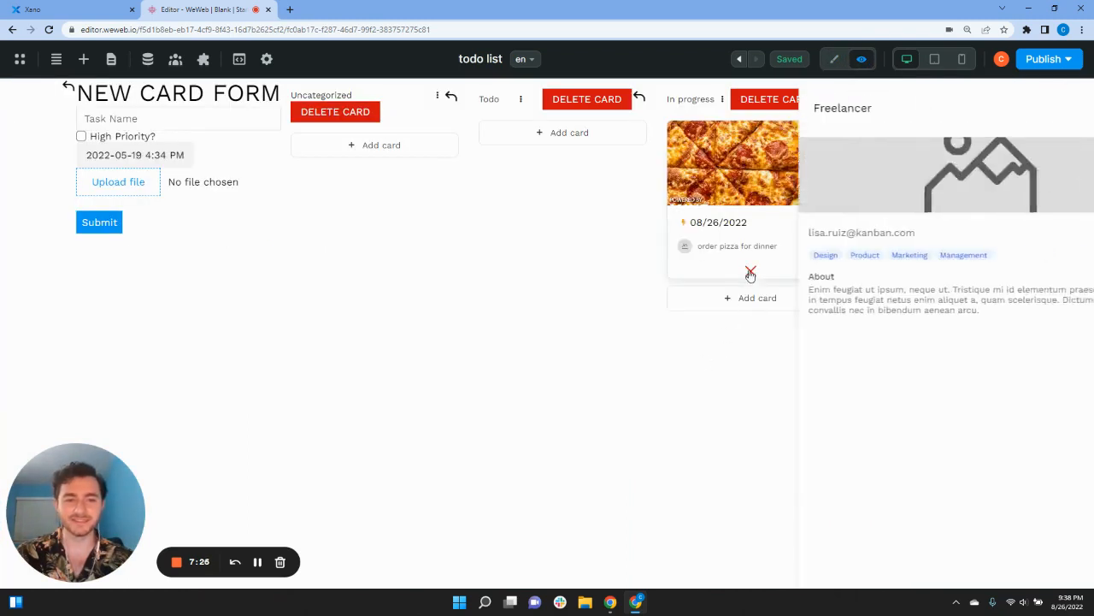
left_click(1067, 109)
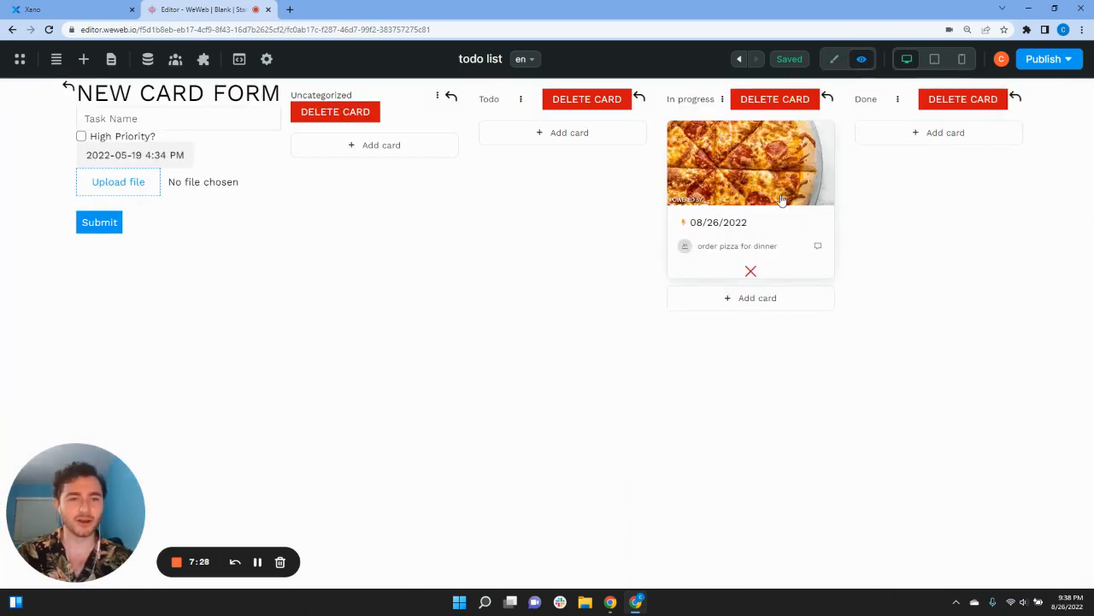
left_click(836, 60)
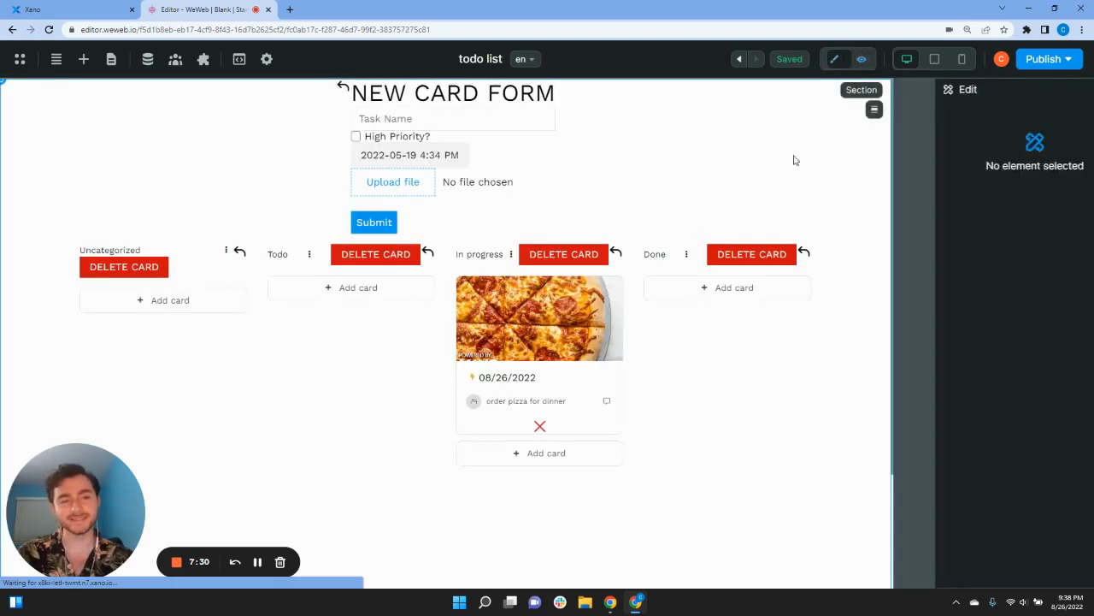
Step: Add a Fetch collection action for User Data to the red cross's click workflow
left_click(550, 427)
left_click(540, 426)
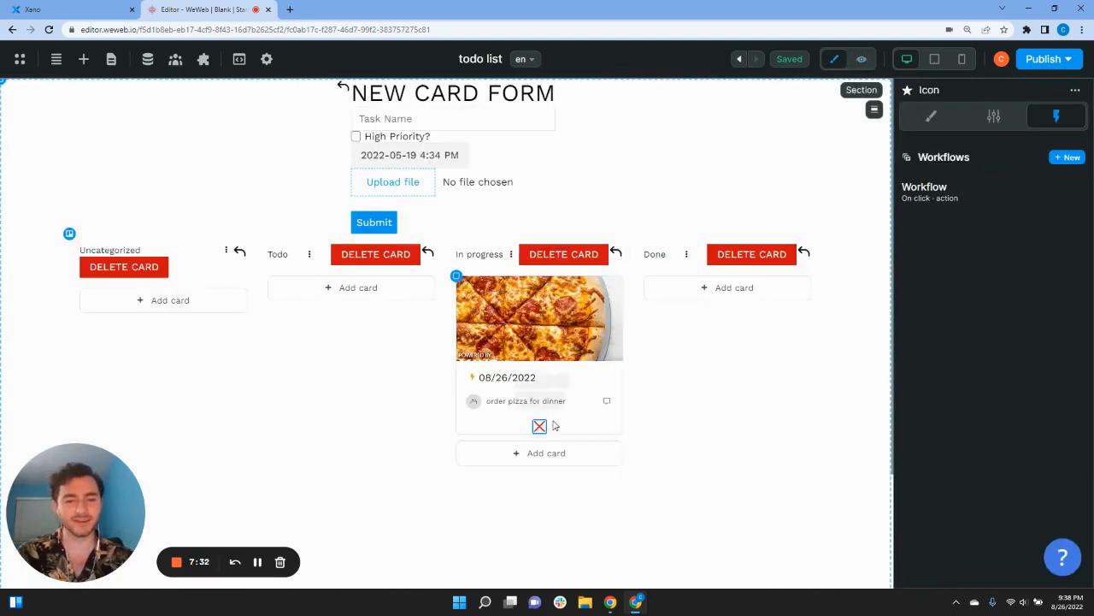
left_click(955, 198)
left_click(459, 277)
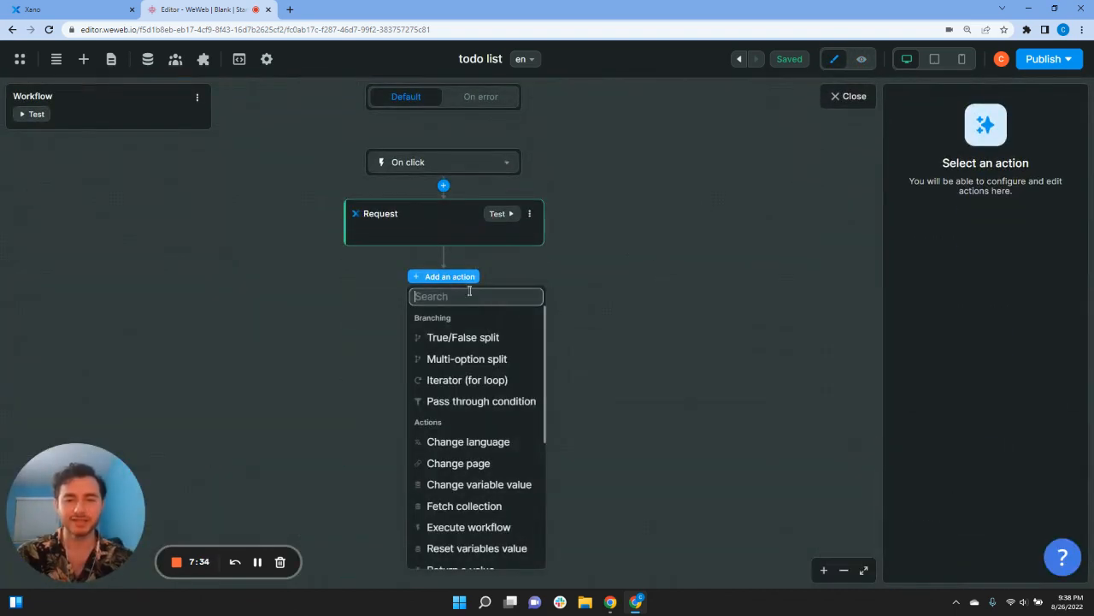
type("fet")
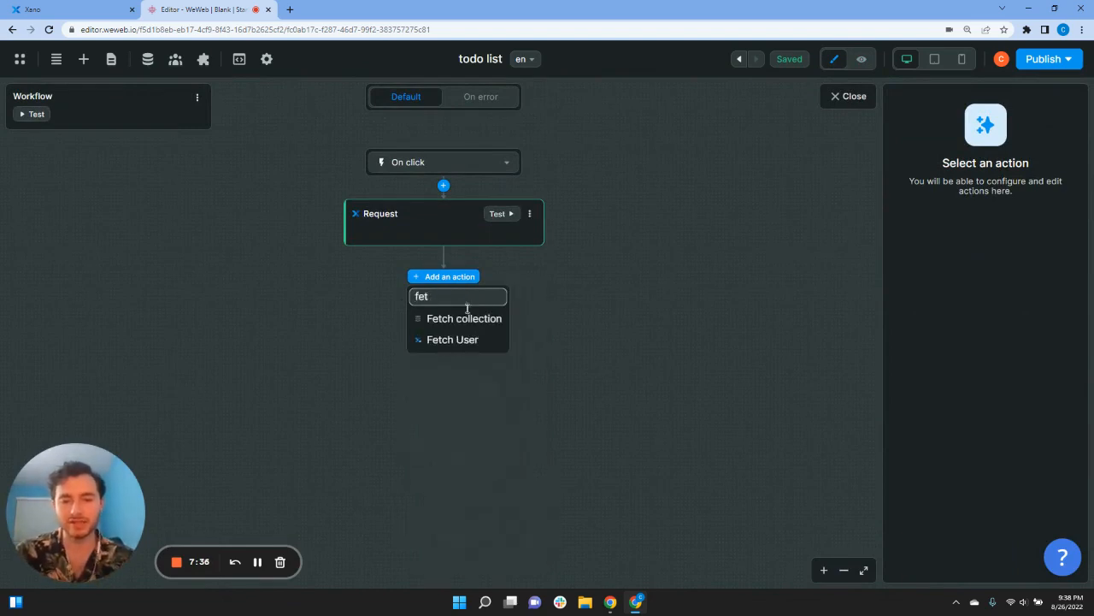
left_click(466, 318)
left_click(944, 227)
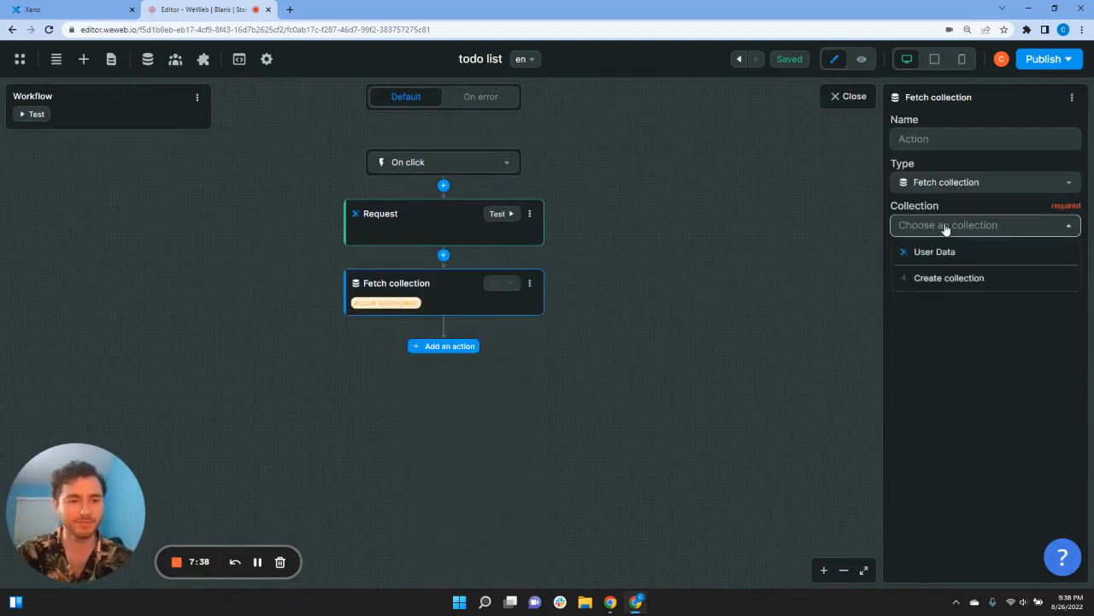
left_click(943, 251)
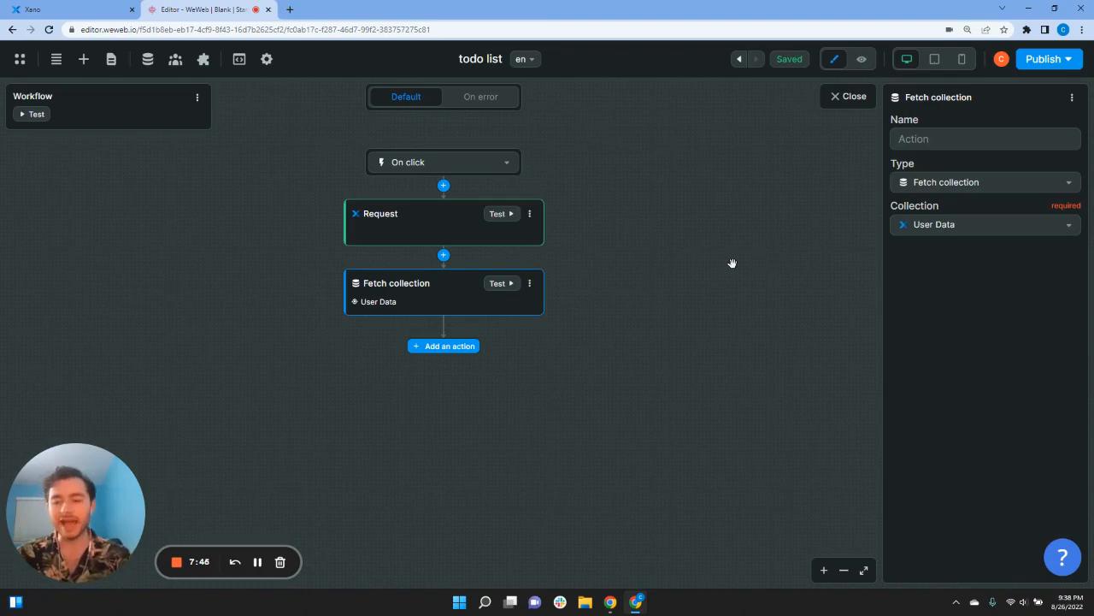
left_click(834, 98)
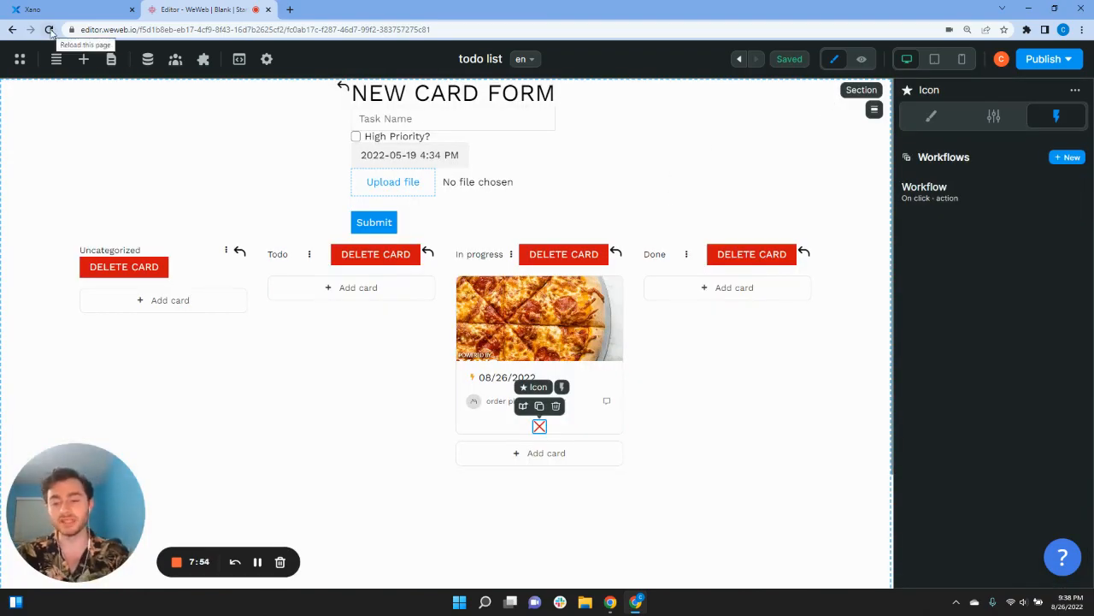
Step: Reload the editor, preview the board, and open the In progress new card form's task name
left_click(49, 29)
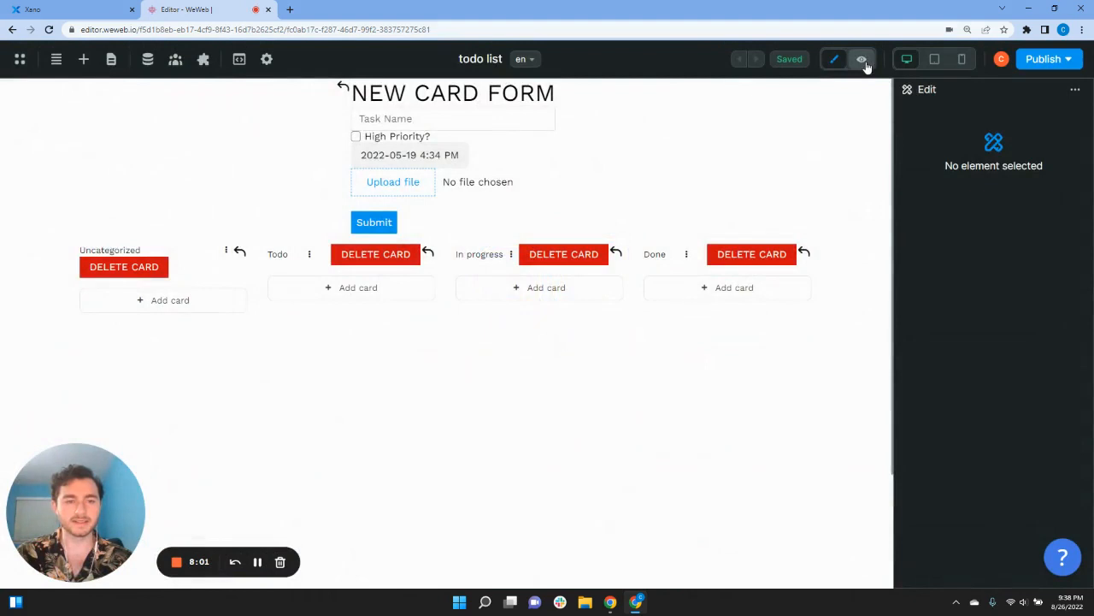
left_click(862, 59)
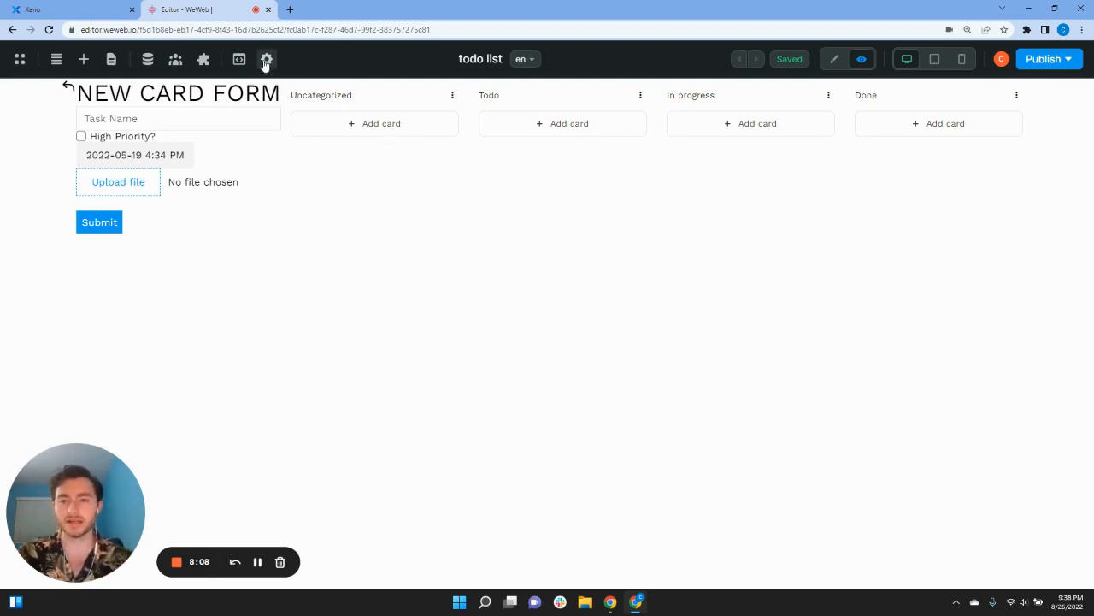
left_click(71, 94)
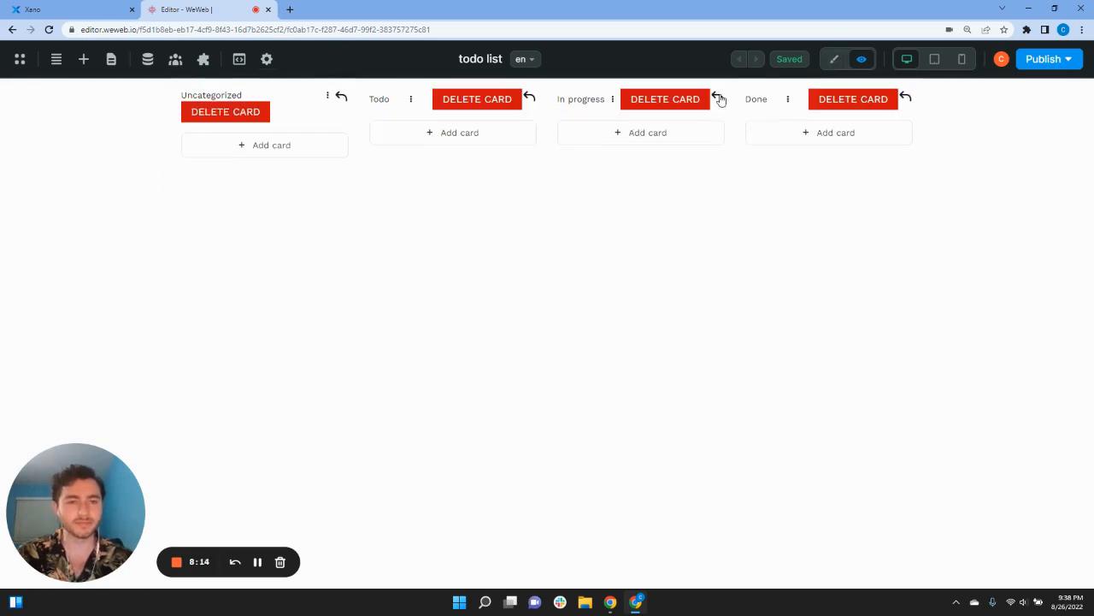
left_click(643, 122)
left_click(169, 118)
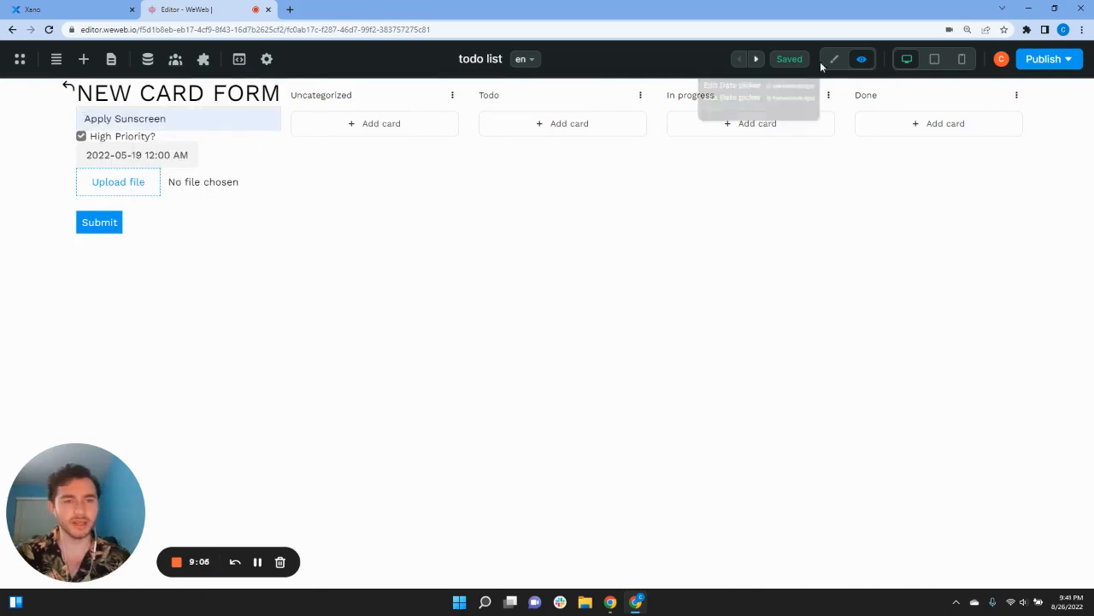
left_click(836, 61)
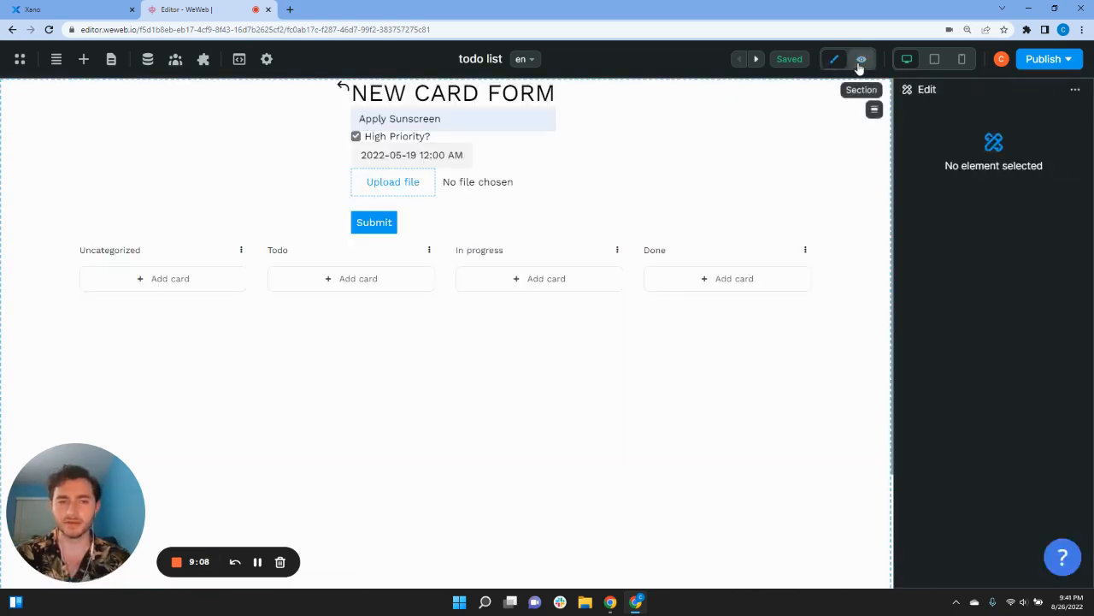
Step: In preview, set the due date and attach the sunscreen image to the Apply Sunscreen card
left_click(860, 61)
left_click(114, 154)
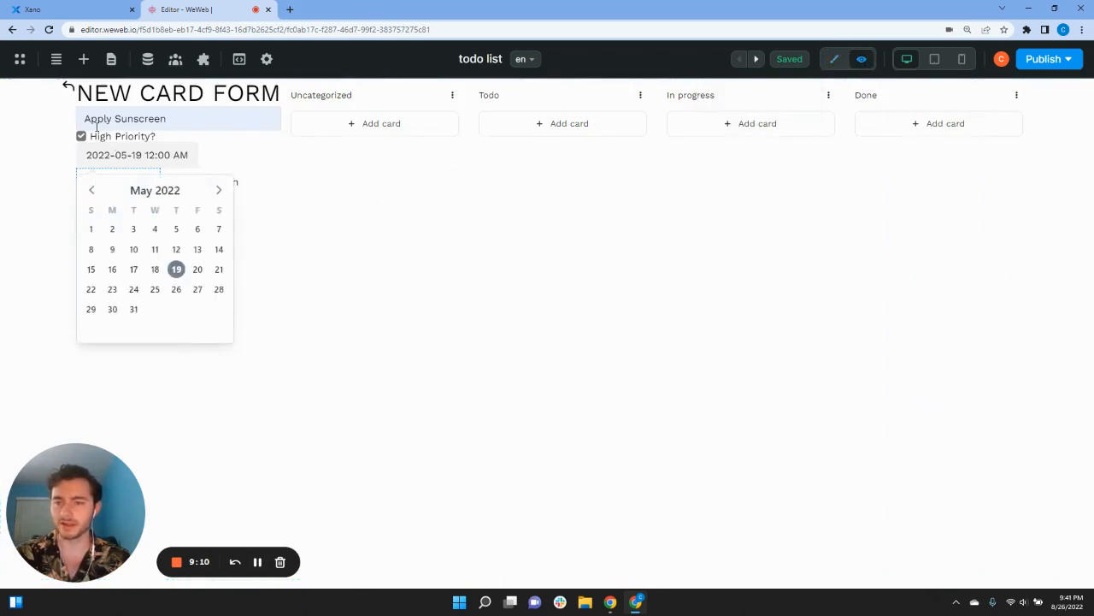
left_click(97, 181)
left_click(253, 100)
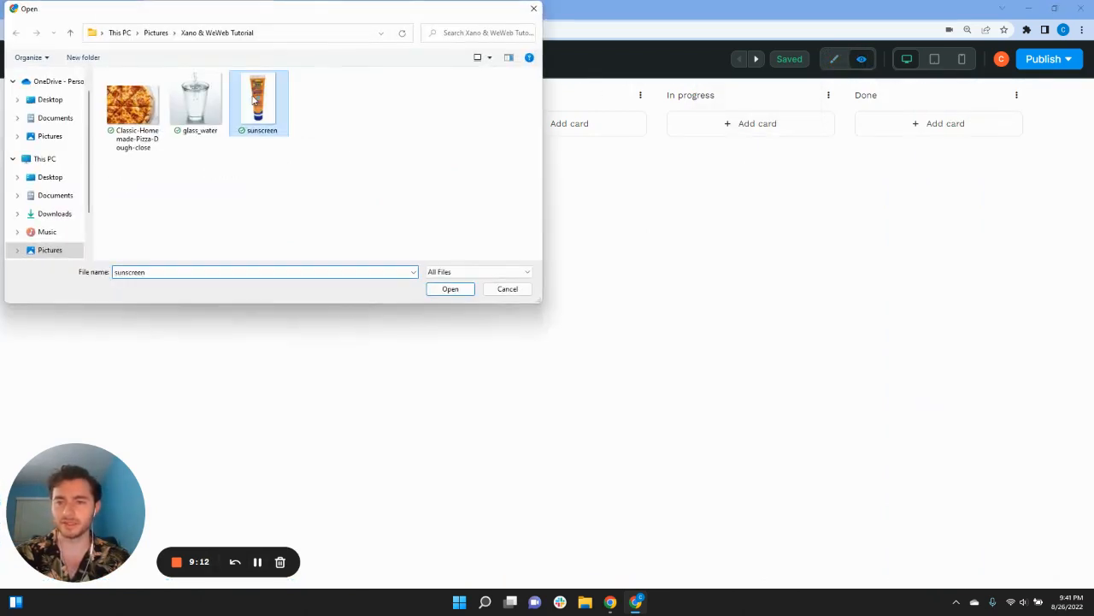
left_click(445, 289)
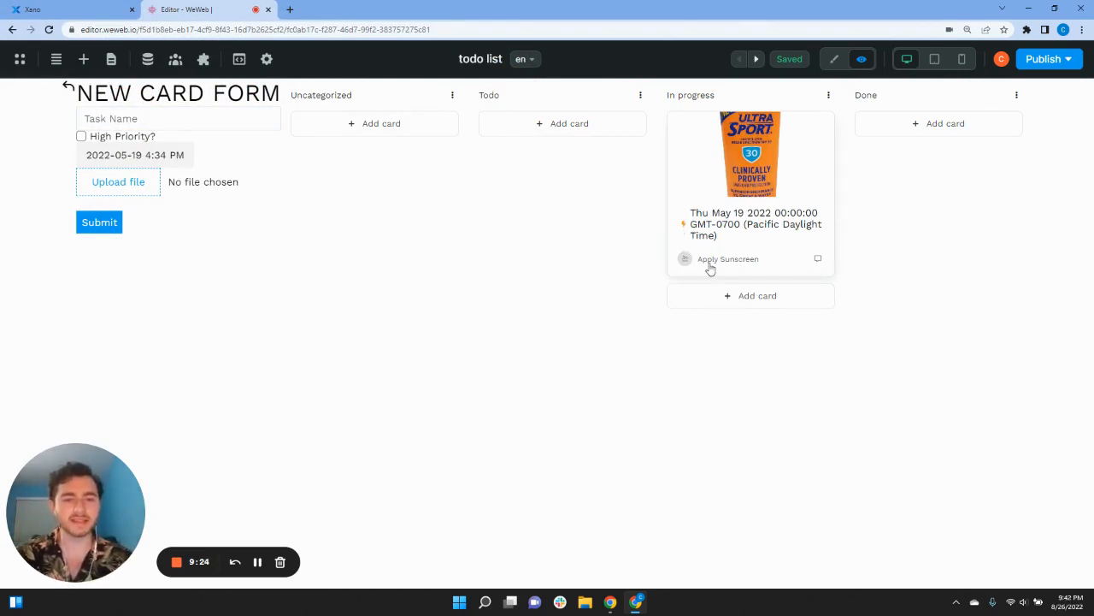
Step: In edit mode, delete the avatar image and comment icon from the card
left_click(834, 60)
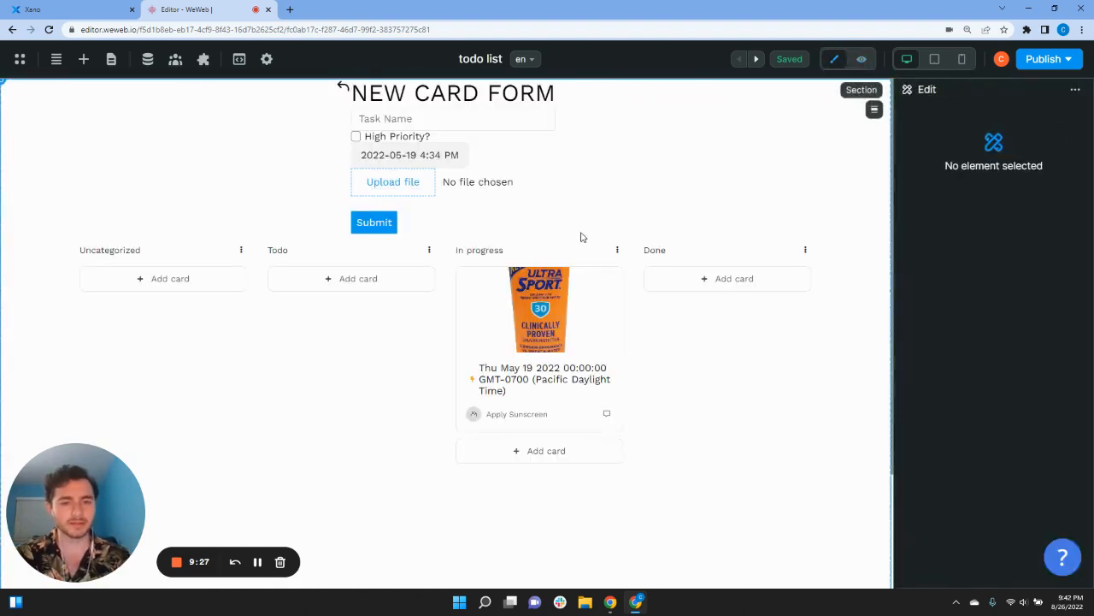
left_click(473, 415)
key("Delete")
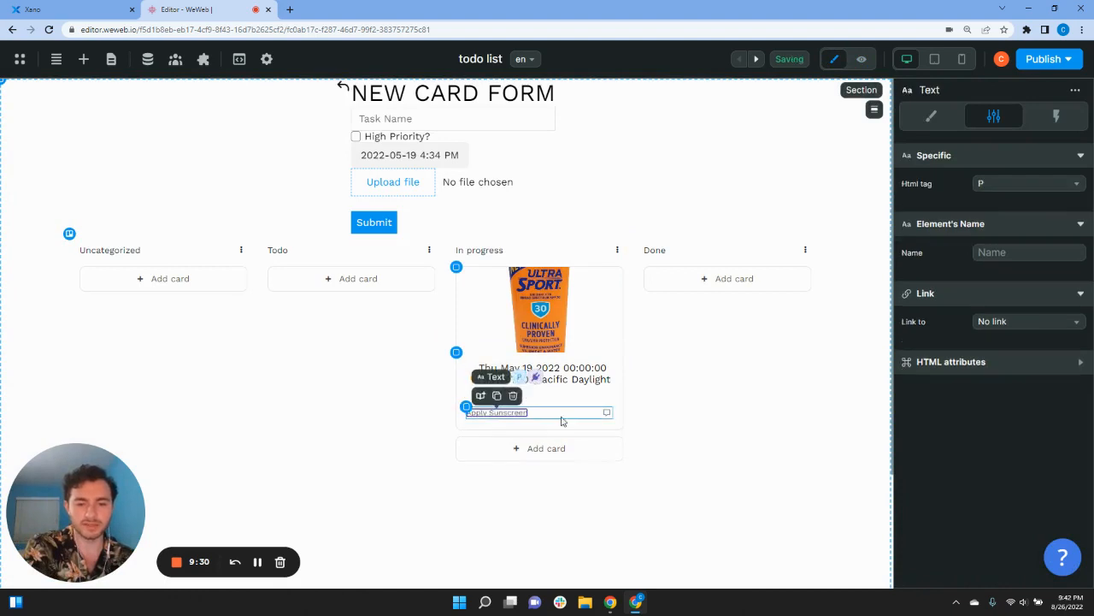
left_click(607, 416)
key("Delete")
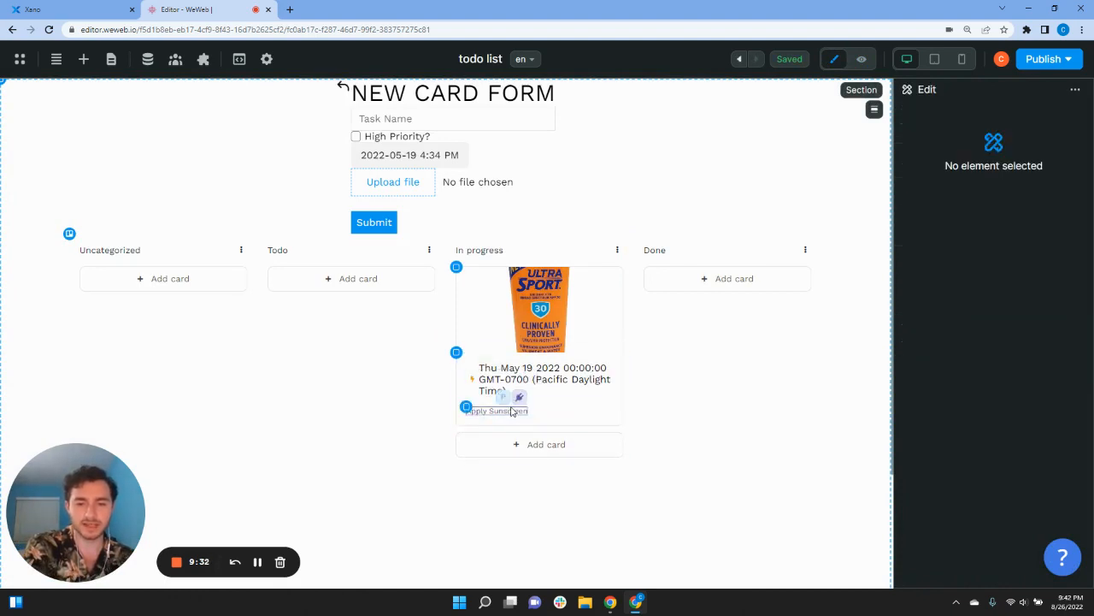
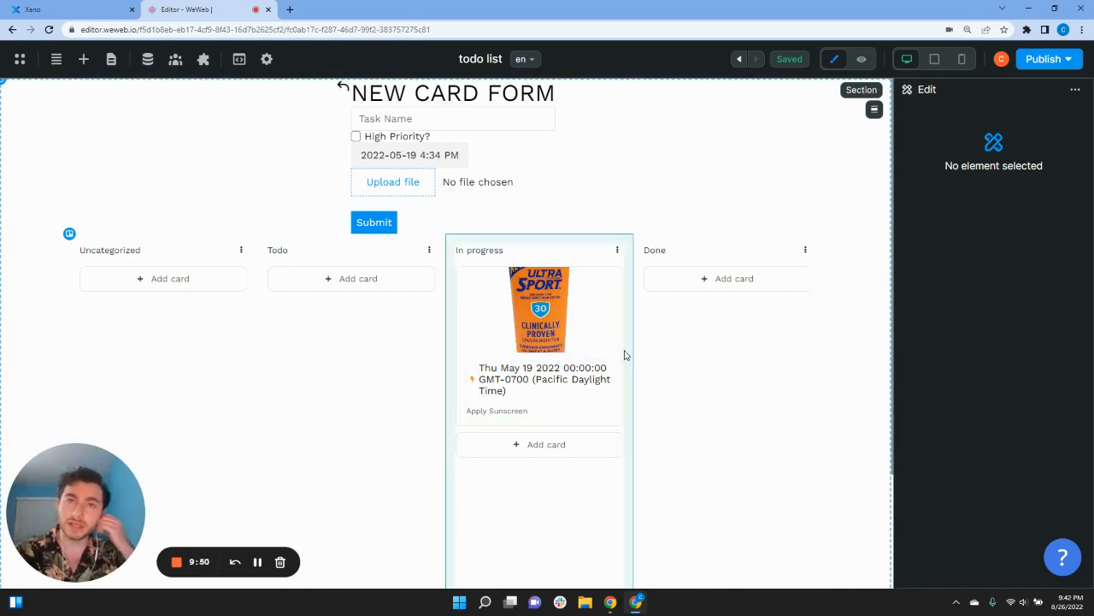
Step: Select the icon beside the card's date, then bring up Xano's todo table
left_click(471, 383)
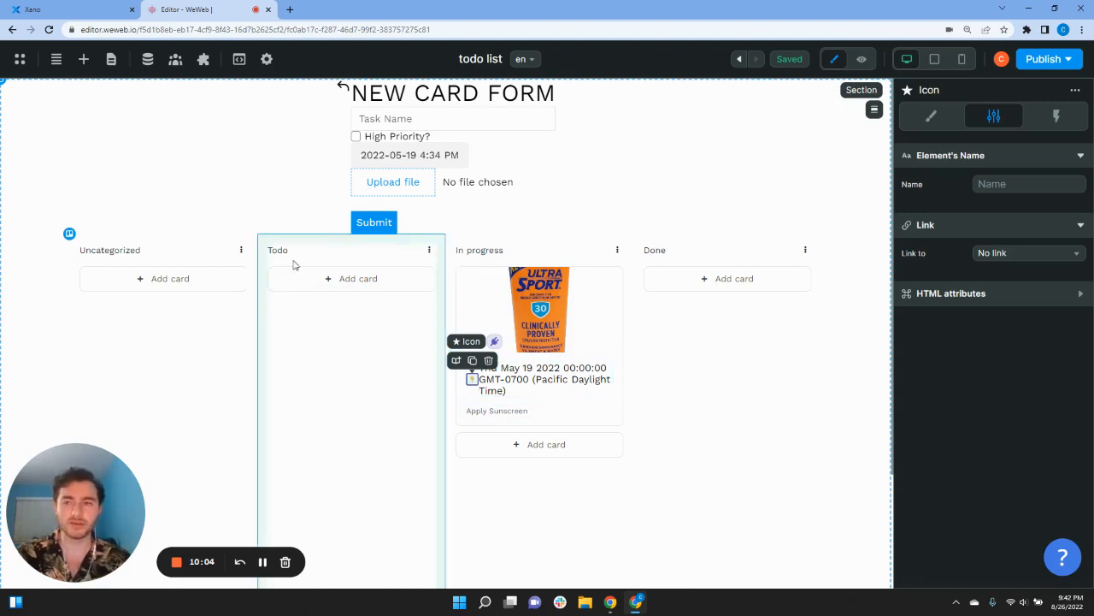
left_click(51, 9)
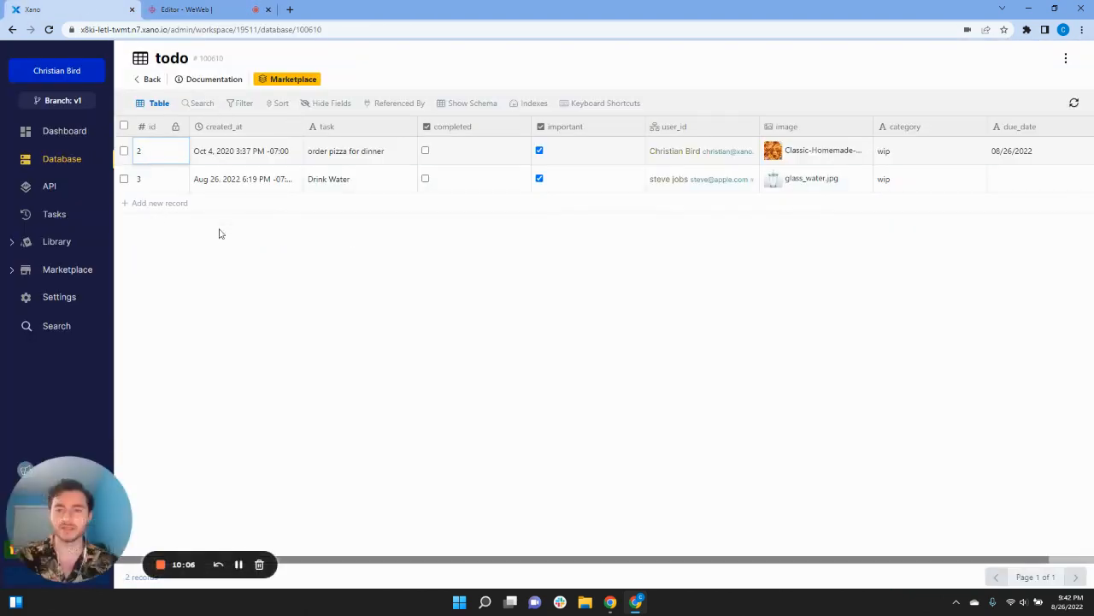
Step: In the todo API group, start a CRUD EDIT endpoint based on the todo table
left_click(70, 187)
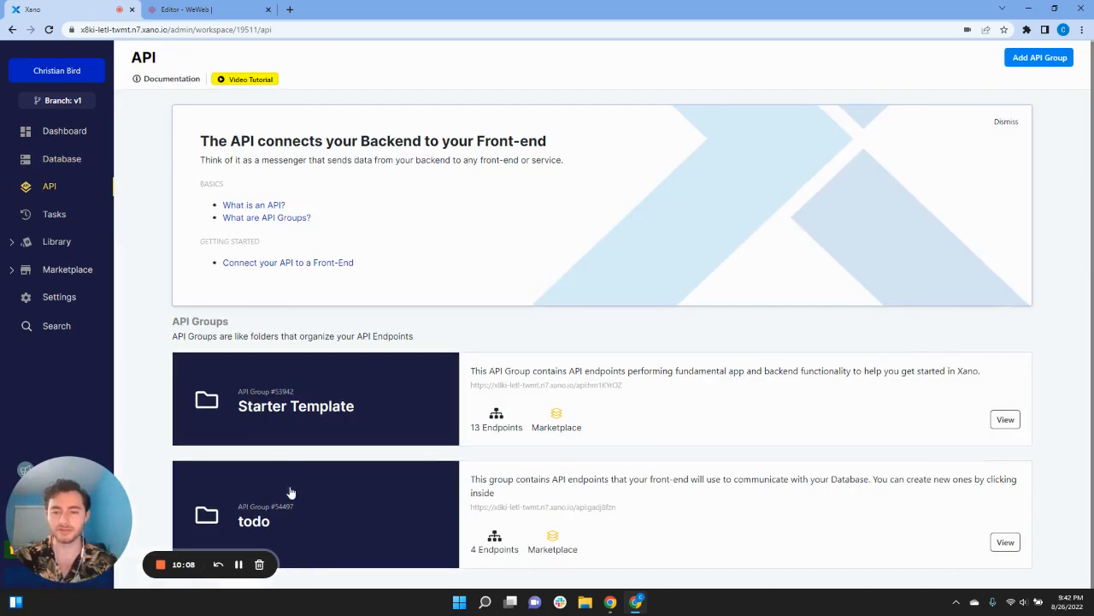
left_click(305, 513)
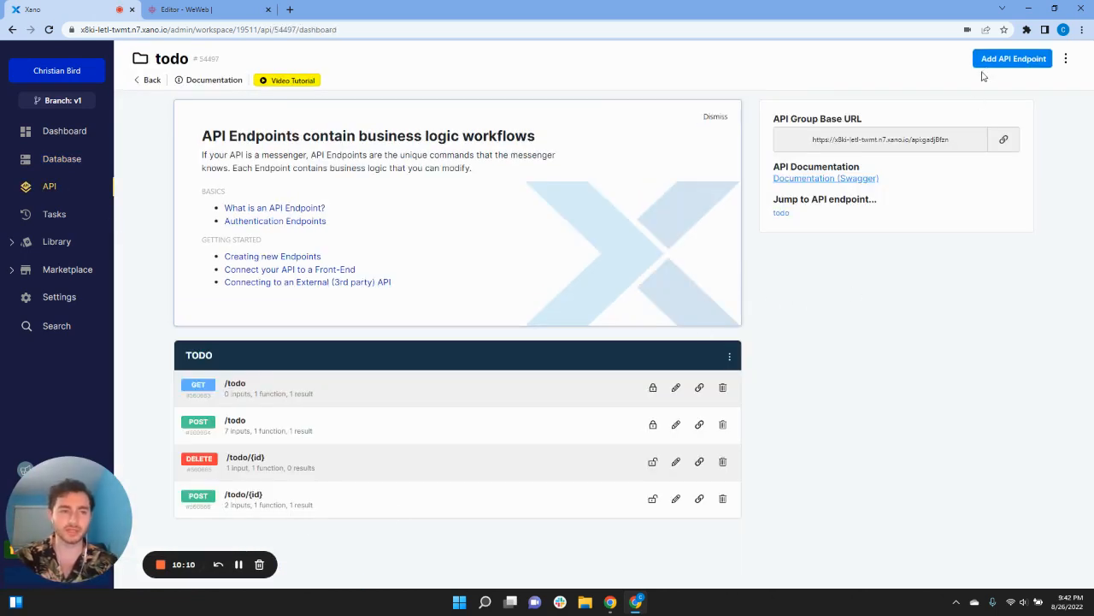
left_click(994, 59)
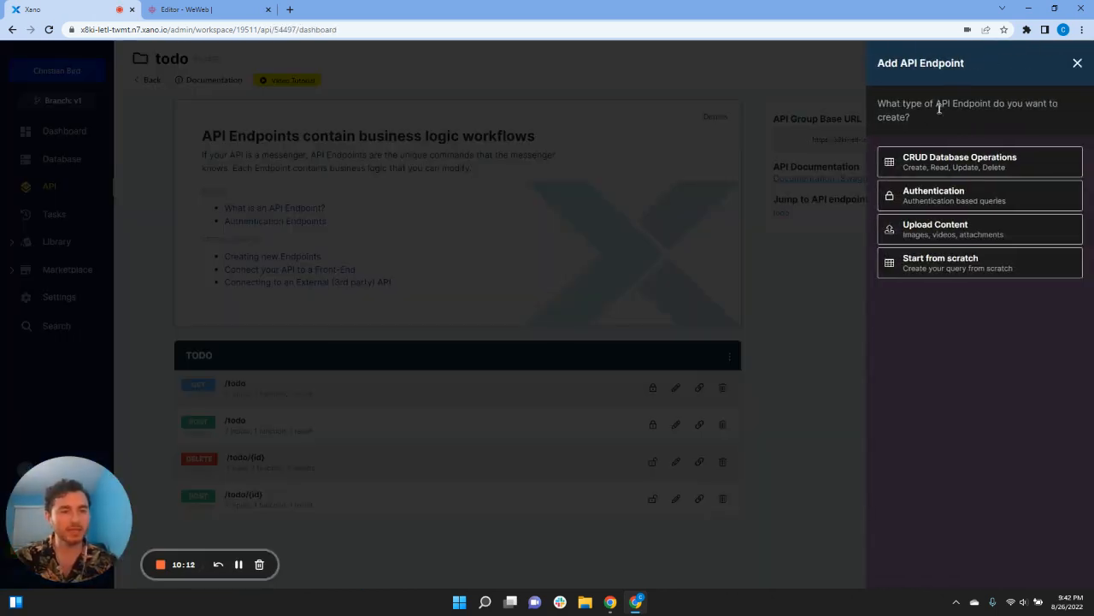
left_click(933, 171)
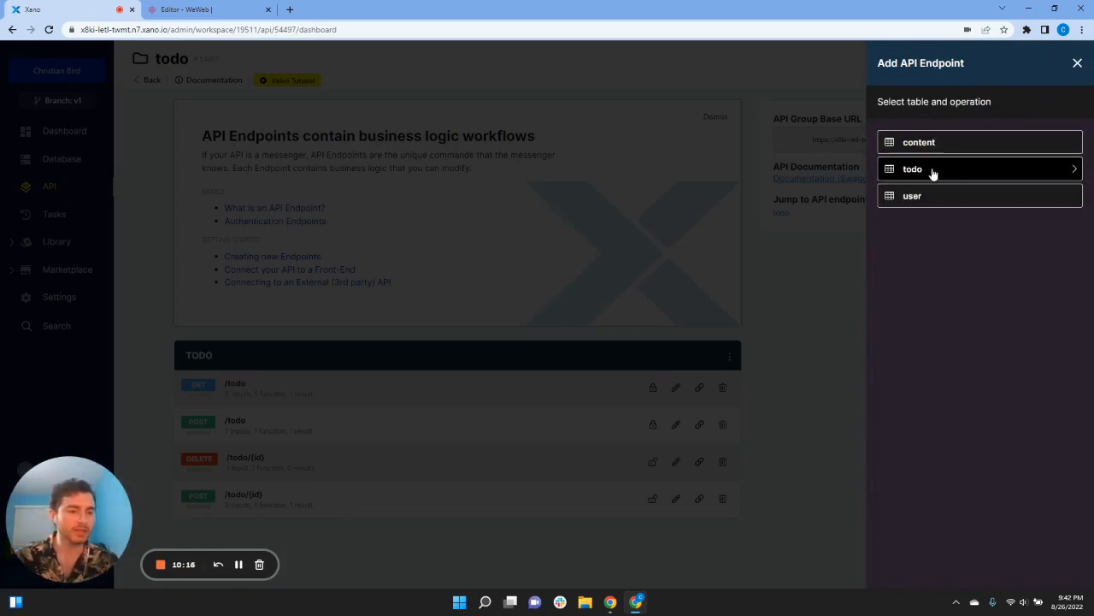
left_click(933, 171)
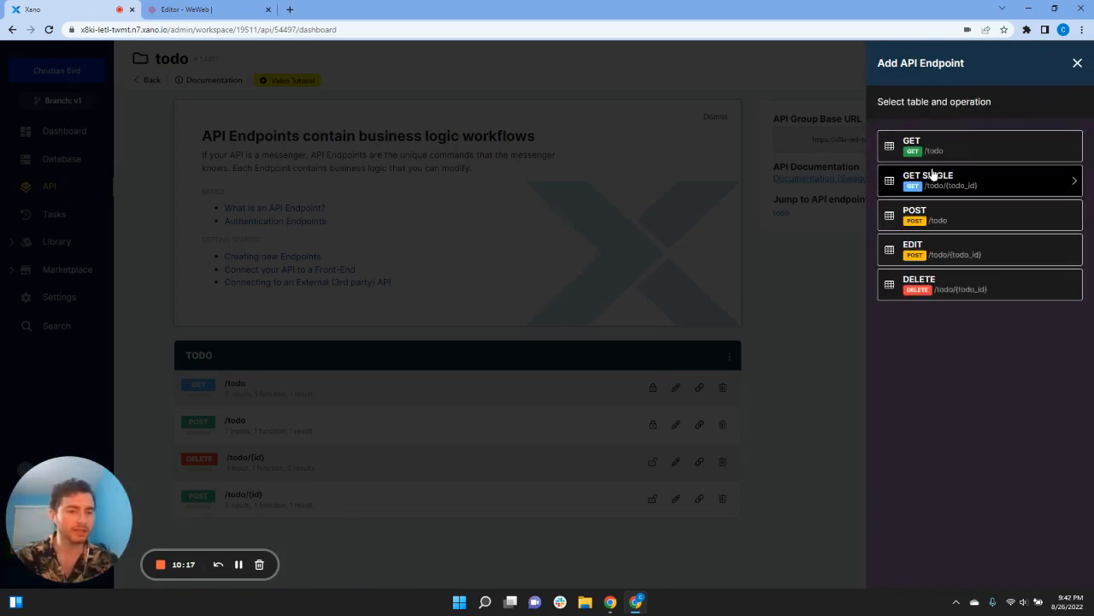
left_click(952, 255)
Step: Rename the endpoint todo_change_important, require user authentication, and save it
left_click_drag(950, 131, 908, 134)
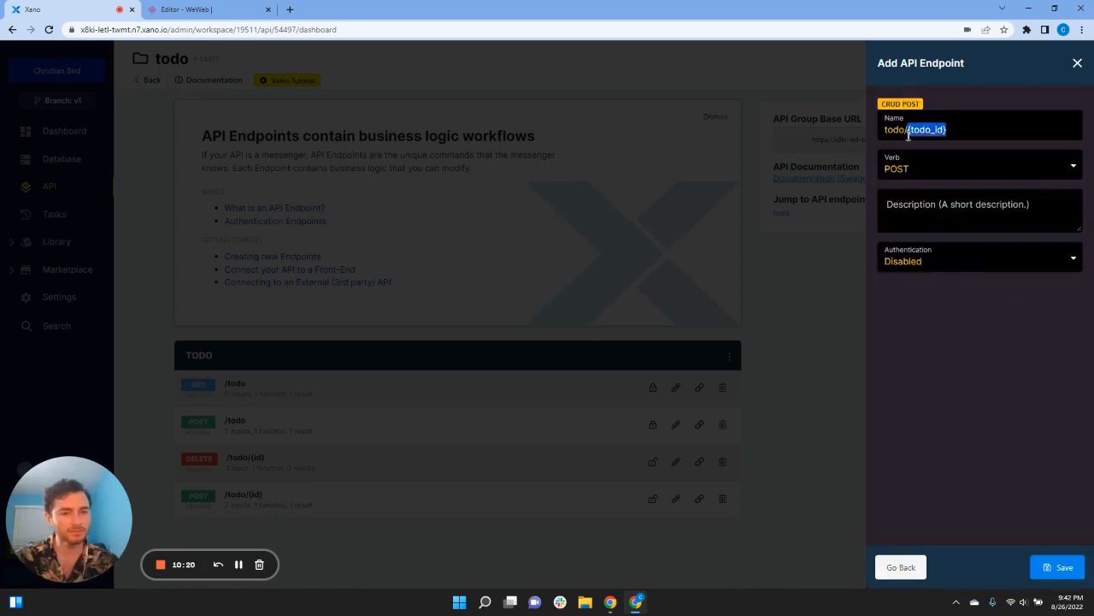
key("BackSpace")
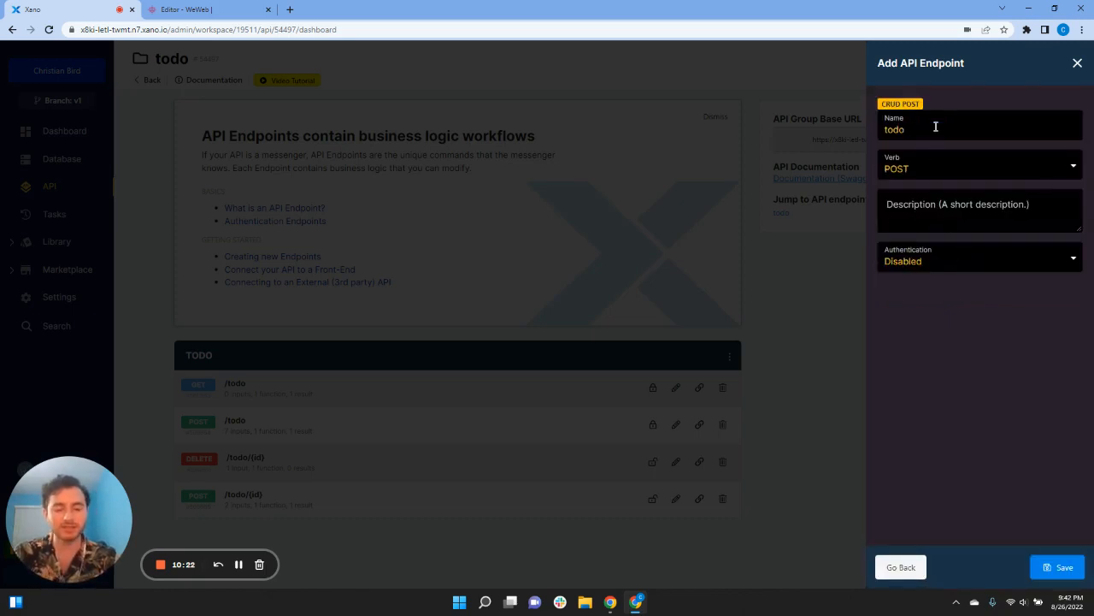
type("_change_important")
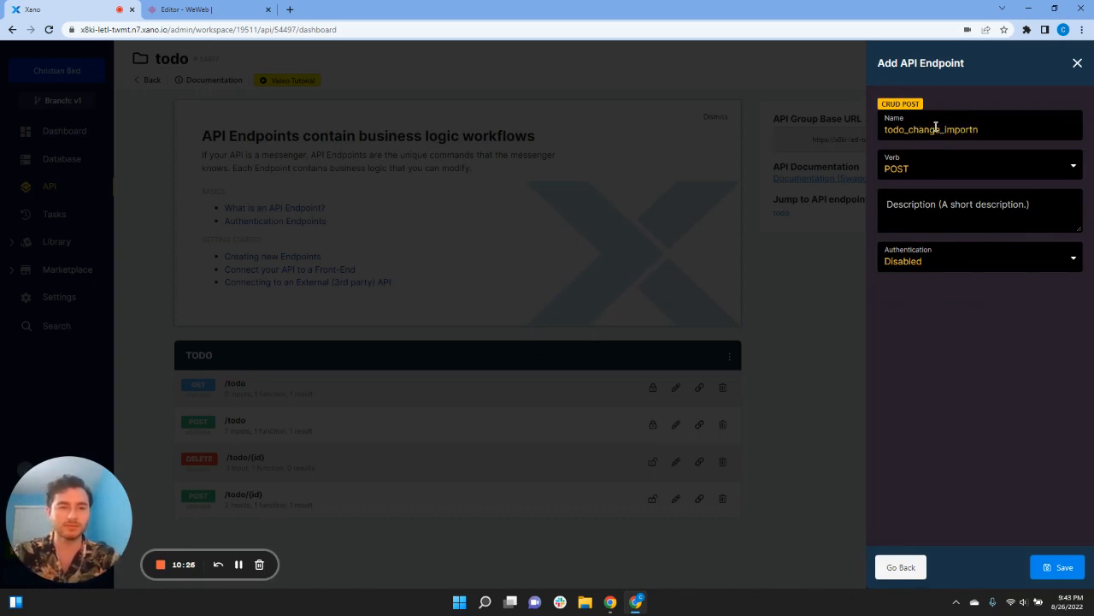
left_click(952, 256)
left_click(950, 287)
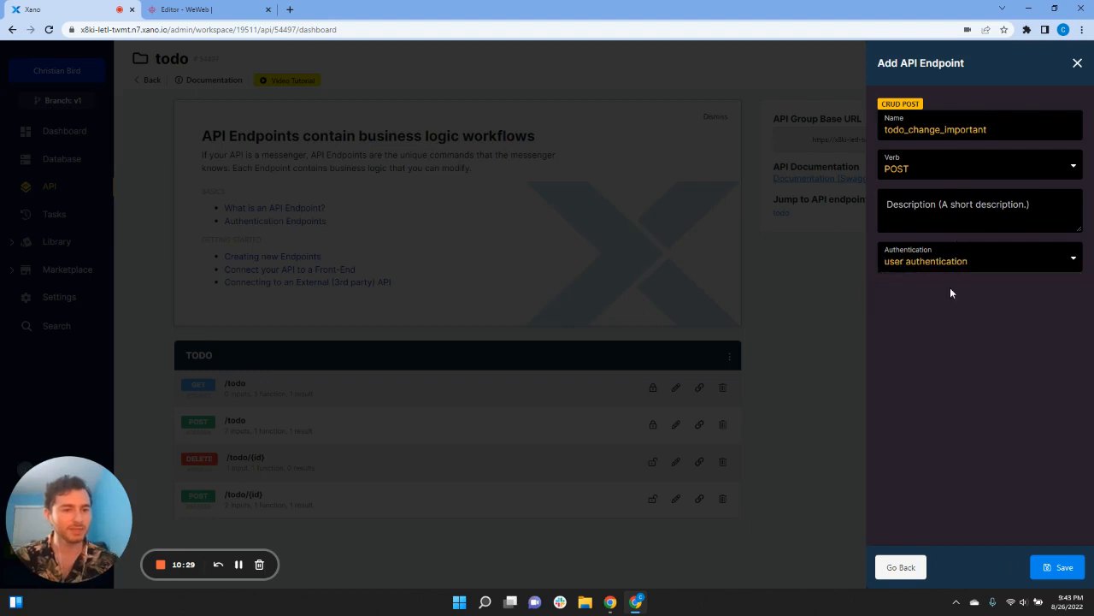
left_click(1065, 570)
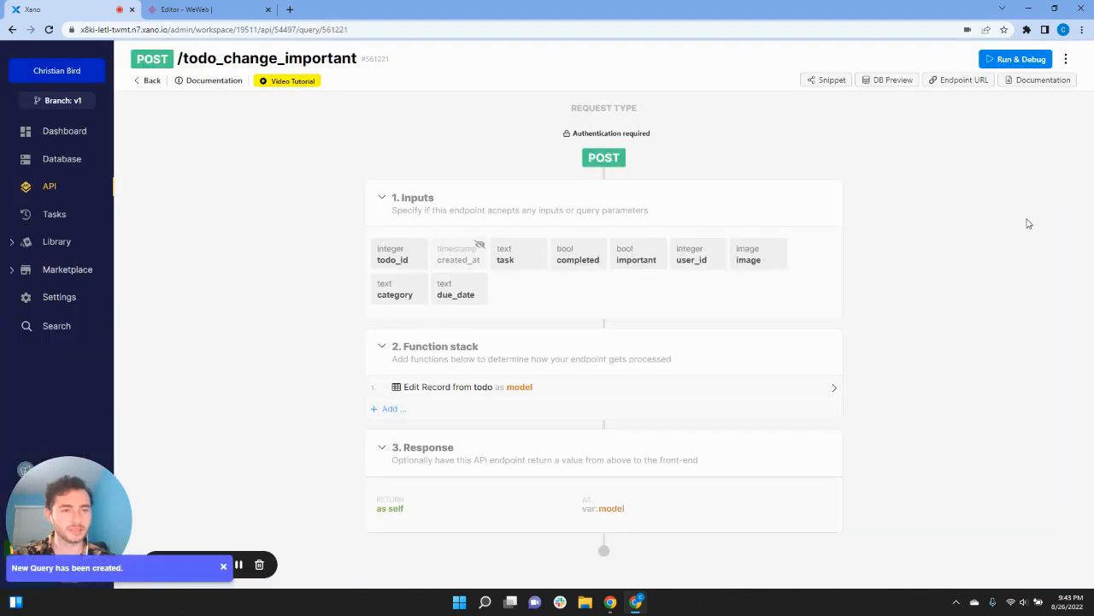
left_click(150, 82)
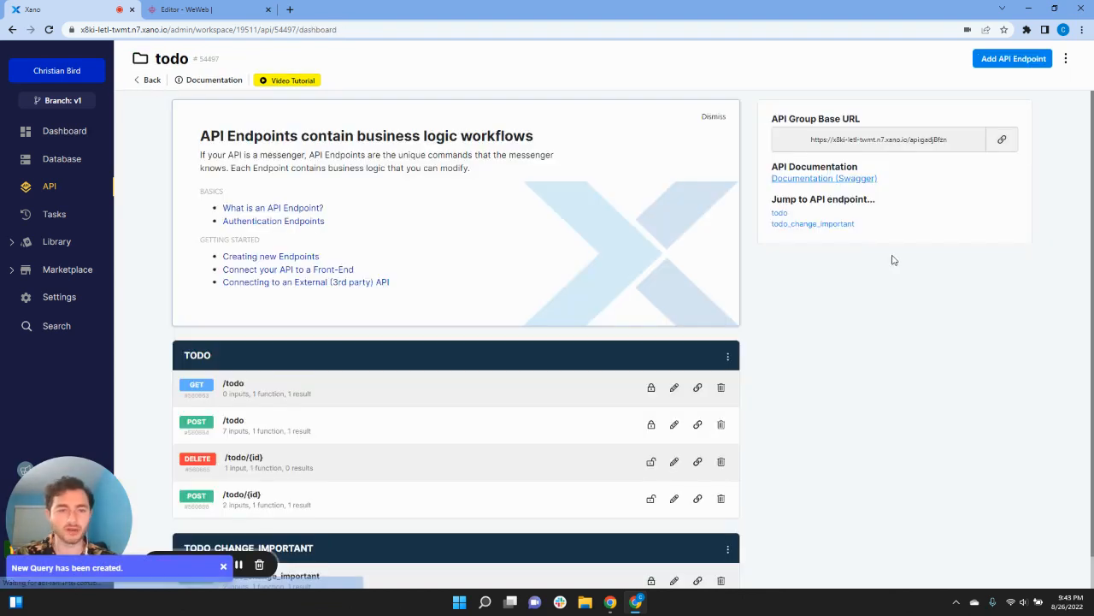
Step: Add a CRUD EDIT endpoint on todo named todo_change_category, requiring user authentication, and save it
left_click(1018, 60)
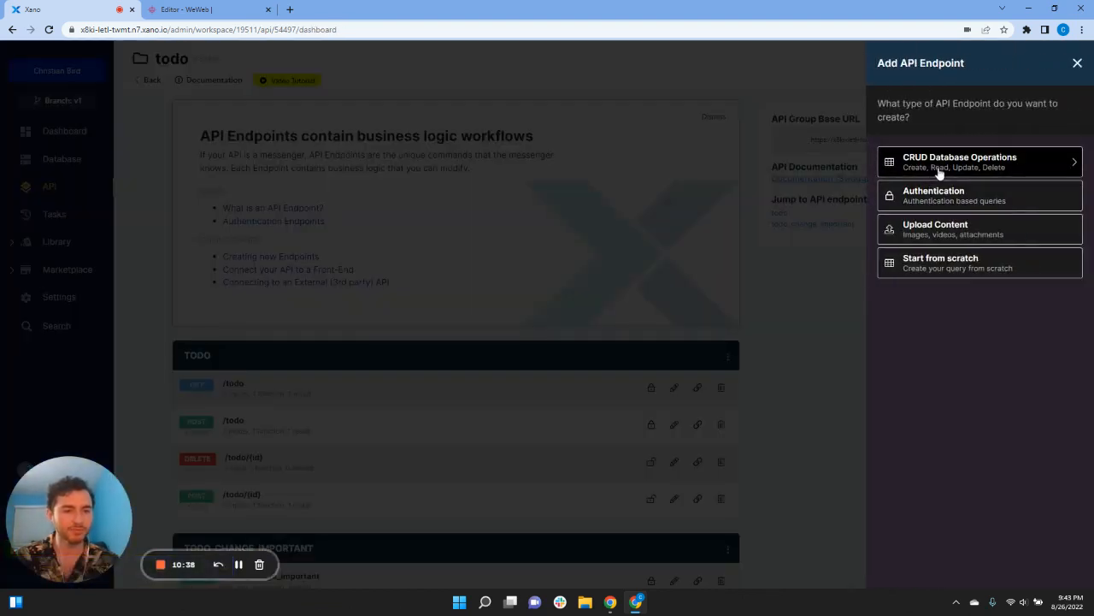
left_click(937, 171)
left_click(938, 171)
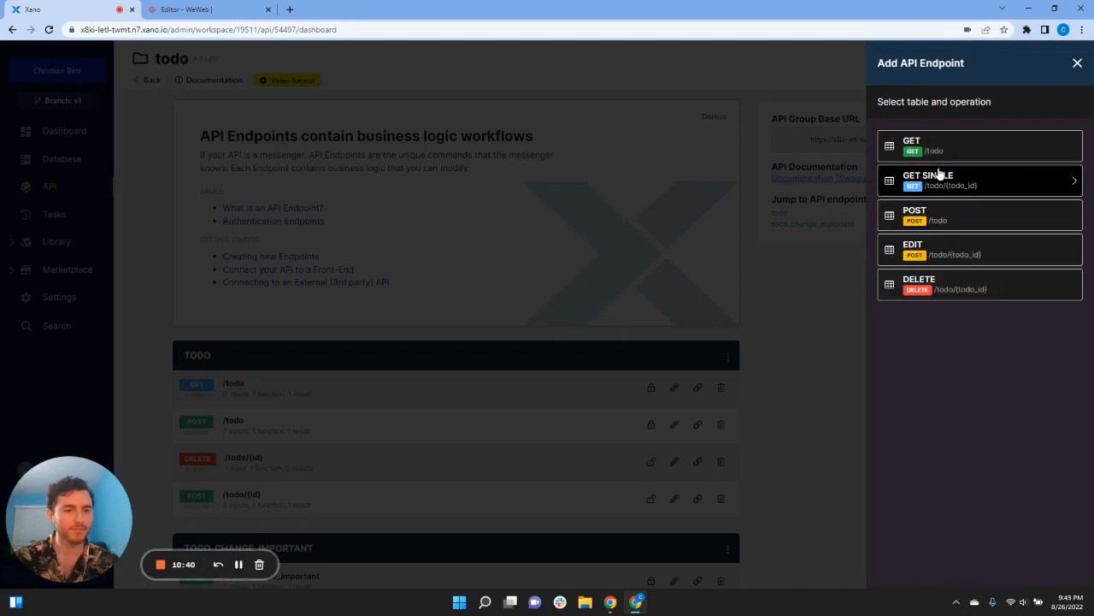
left_click(947, 242)
left_click_drag(947, 129, 908, 130)
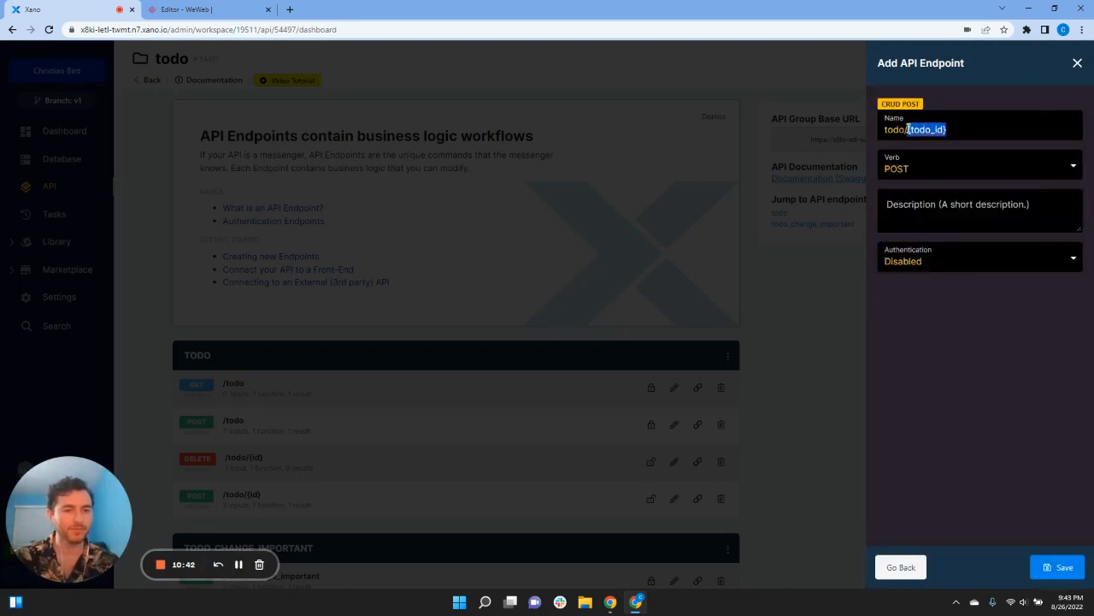
key("BackSpace")
key("BackSpace")
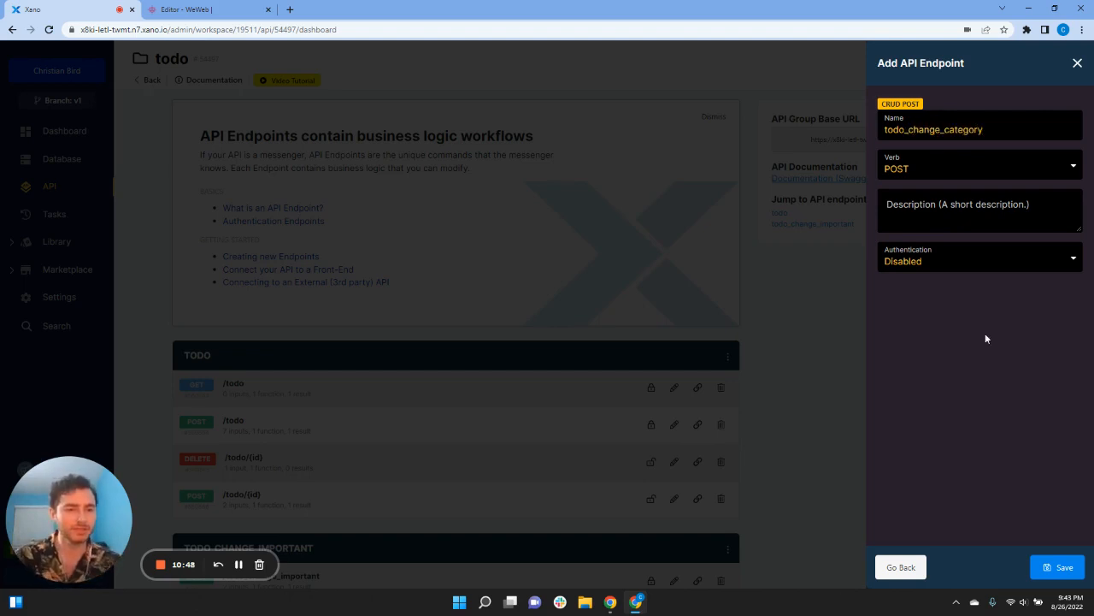
left_click(982, 261)
left_click(970, 288)
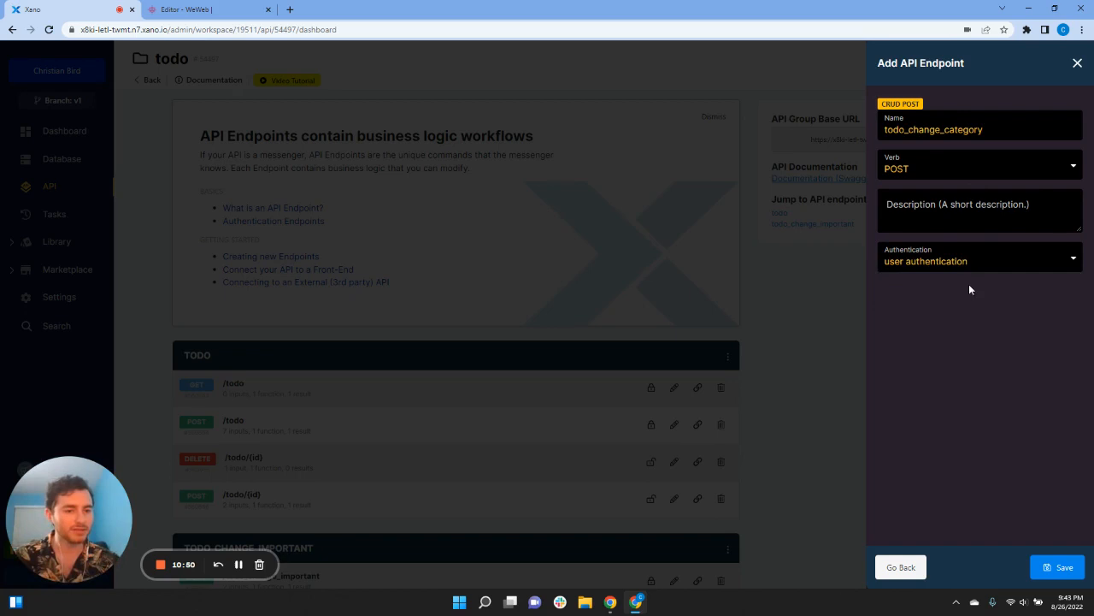
left_click(1082, 566)
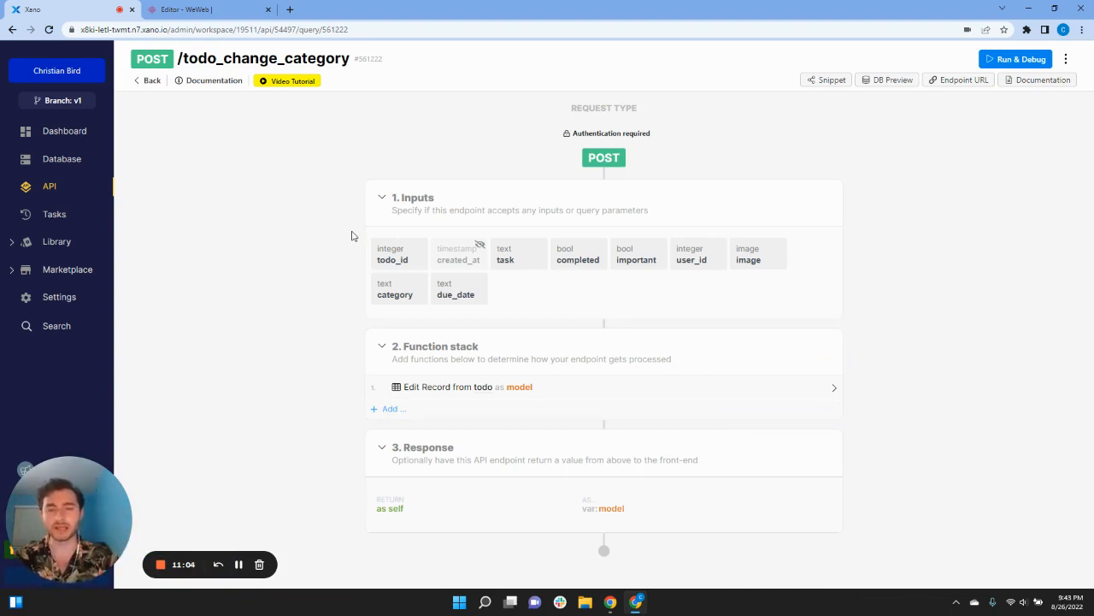
left_click(150, 81)
scroll(167, 376, "down", 2)
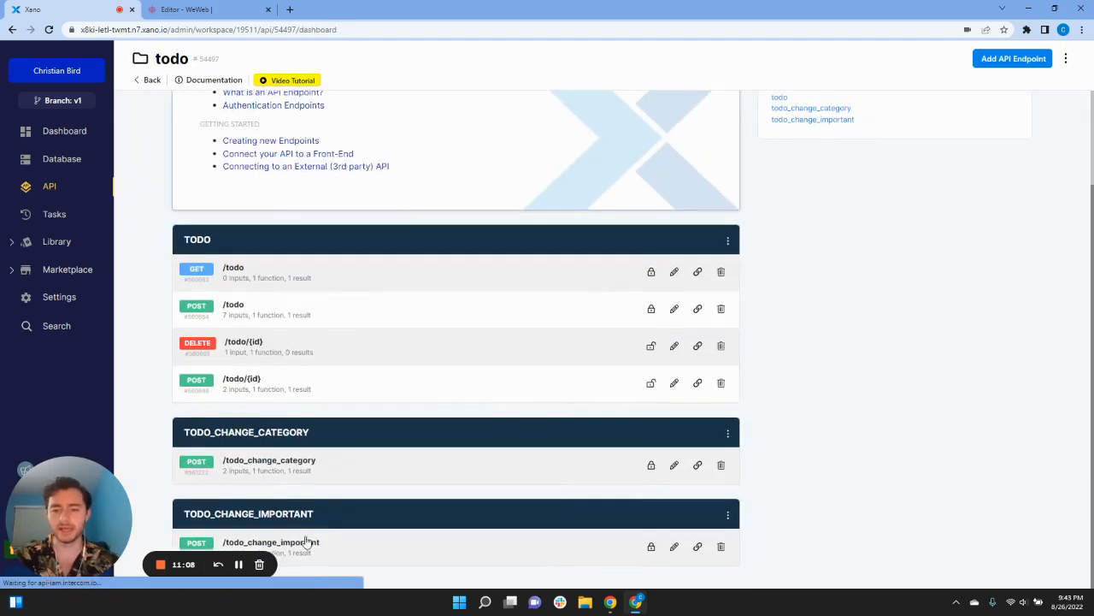
Step: Open todo_change_important and hide its task and completed inputs from the API
left_click(330, 552)
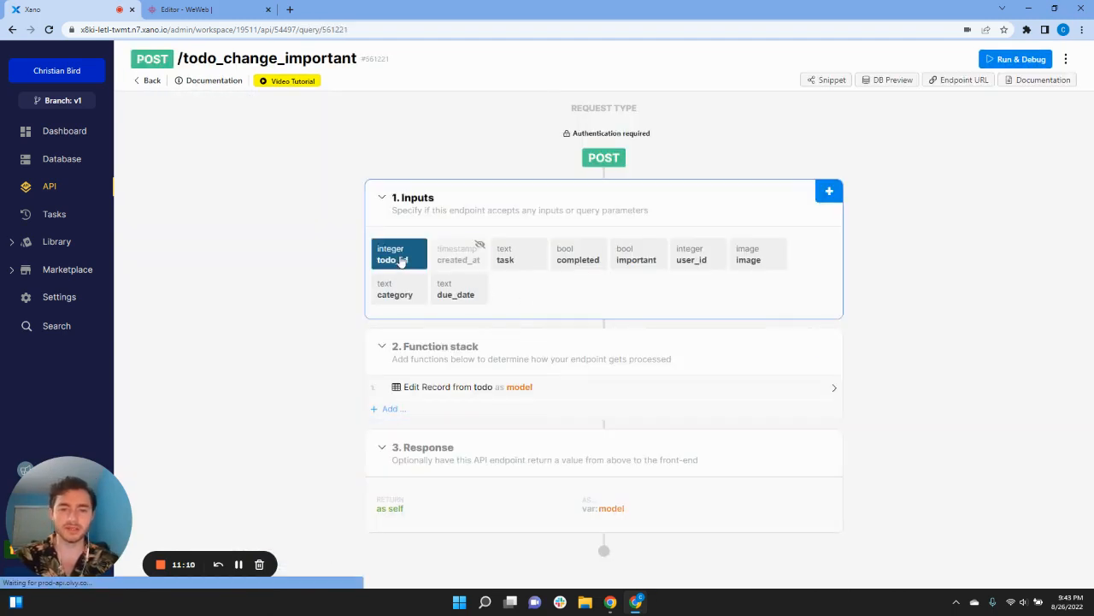
left_click(519, 259)
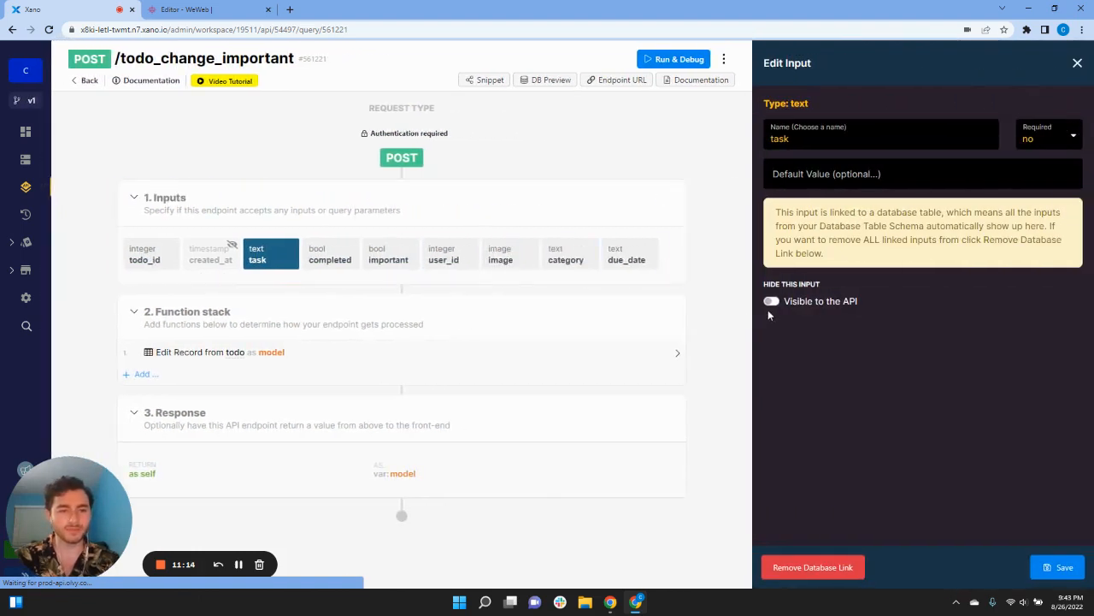
left_click(772, 301)
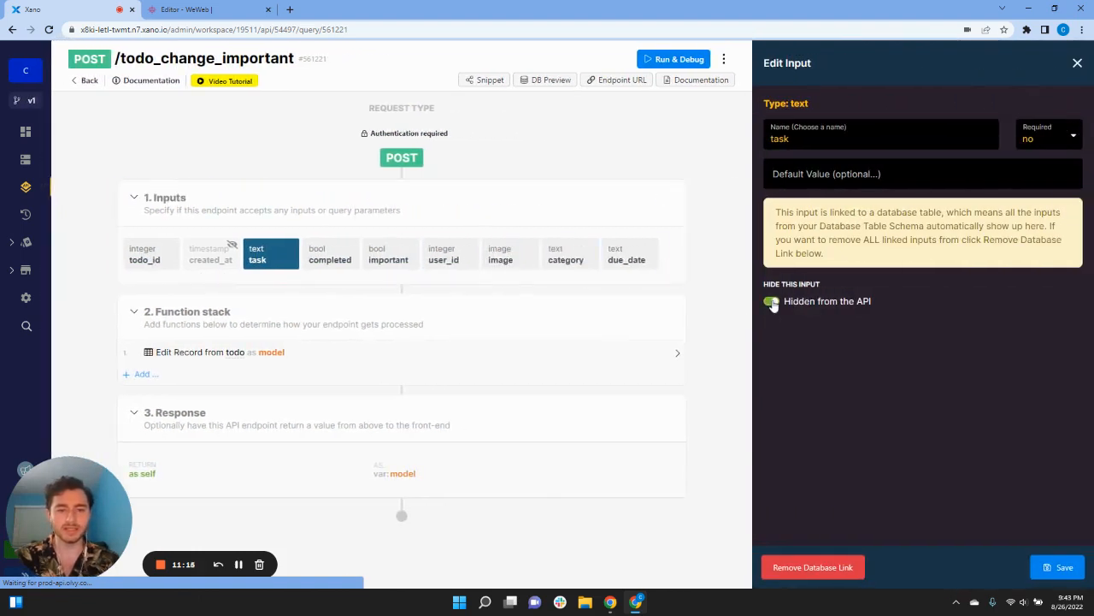
left_click(1064, 567)
left_click(520, 267)
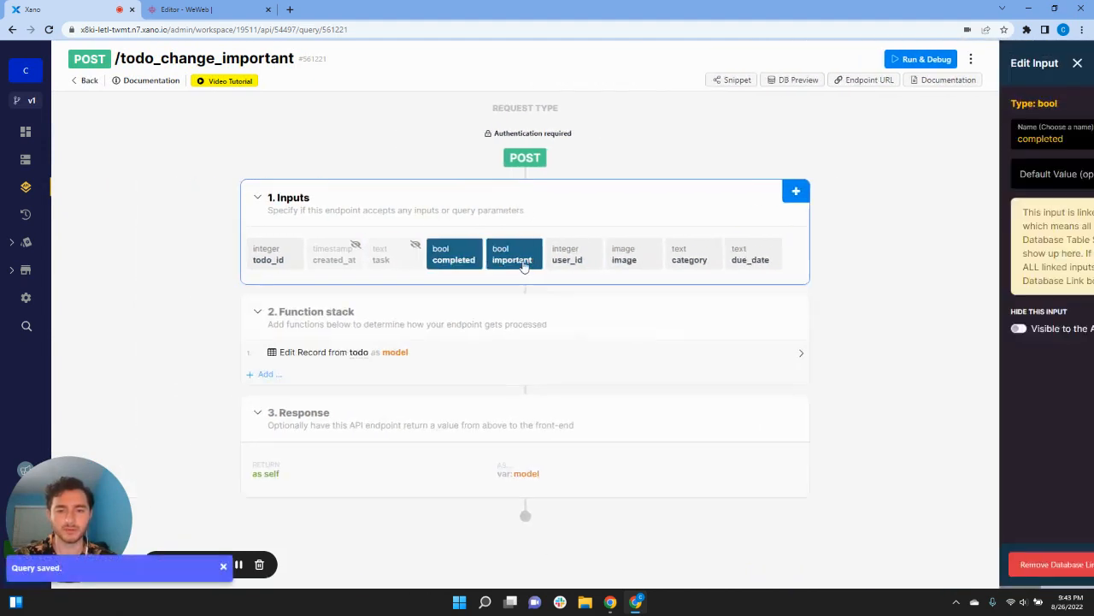
left_click(772, 301)
left_click(1065, 567)
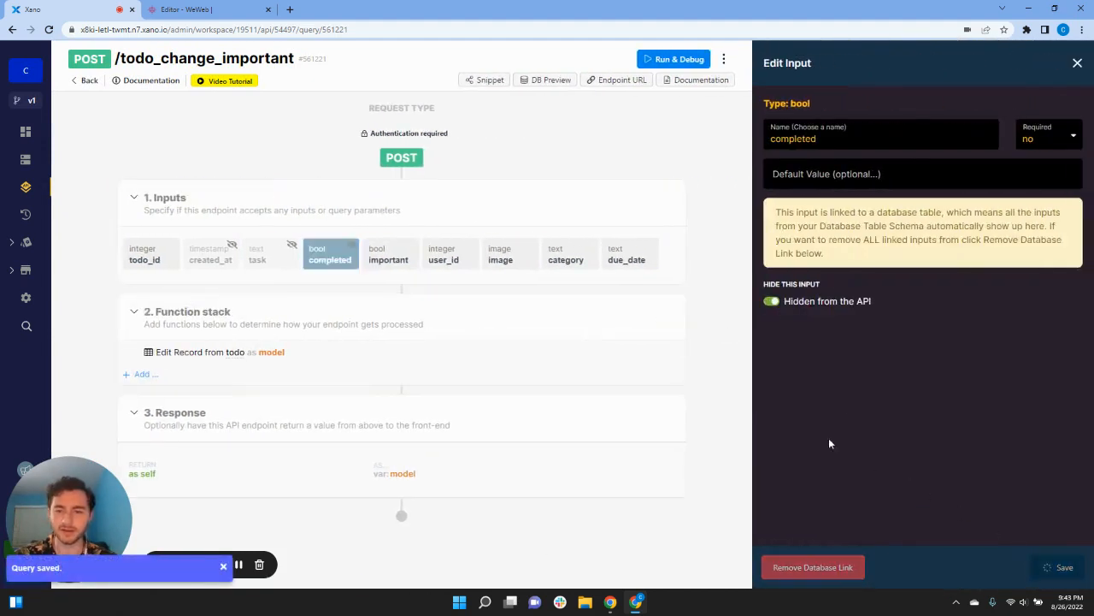
left_click(616, 250)
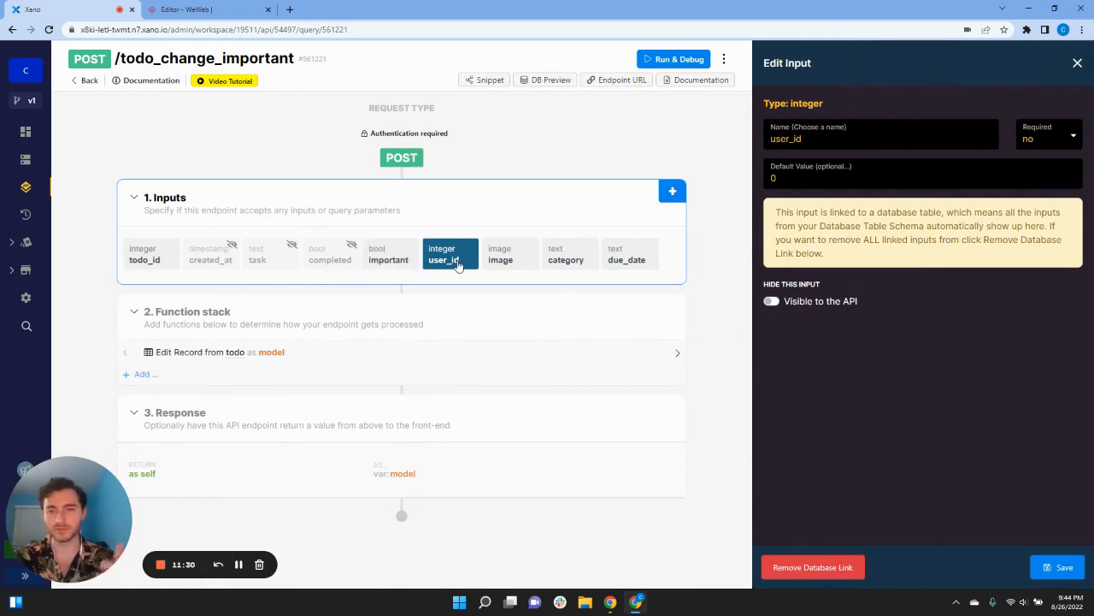
Step: Hide the image, category and due_date inputs from the API as well
left_click(500, 256)
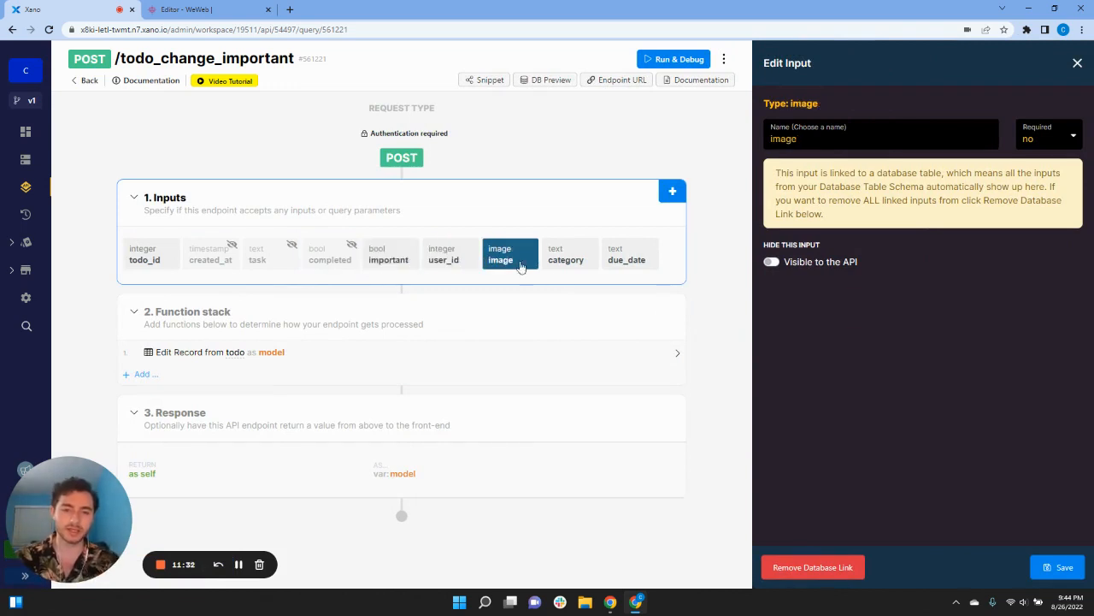
left_click(771, 262)
left_click(1058, 566)
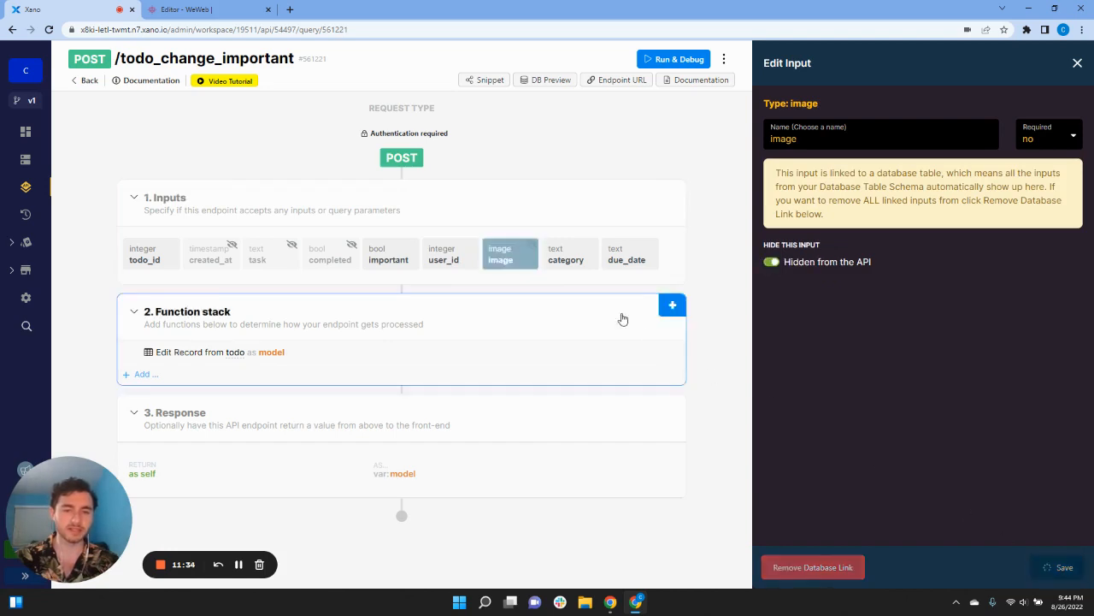
left_click(756, 267)
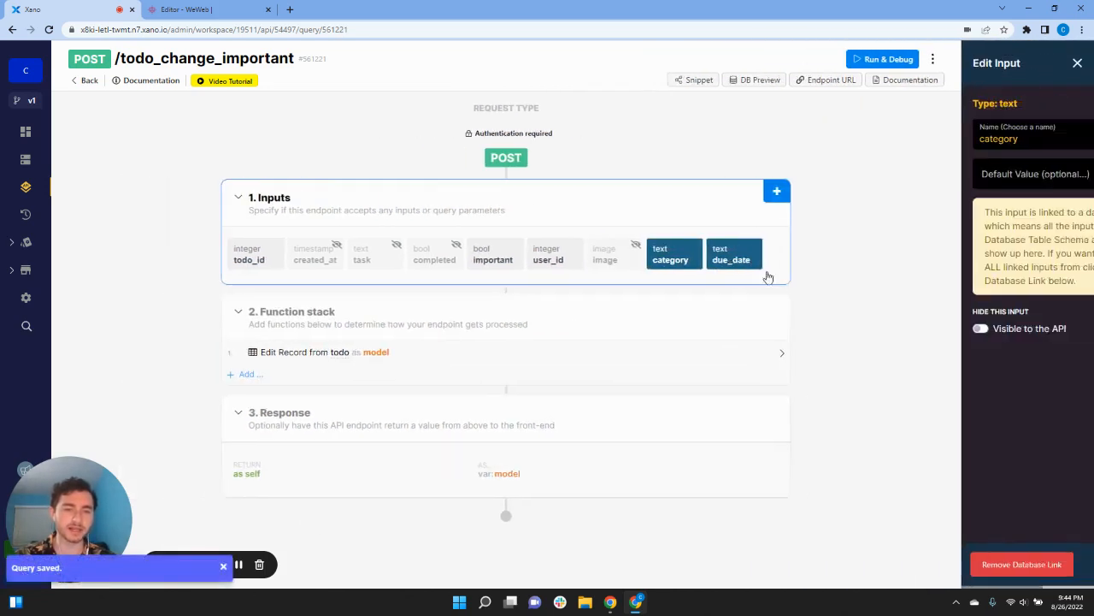
left_click(771, 301)
left_click(1056, 566)
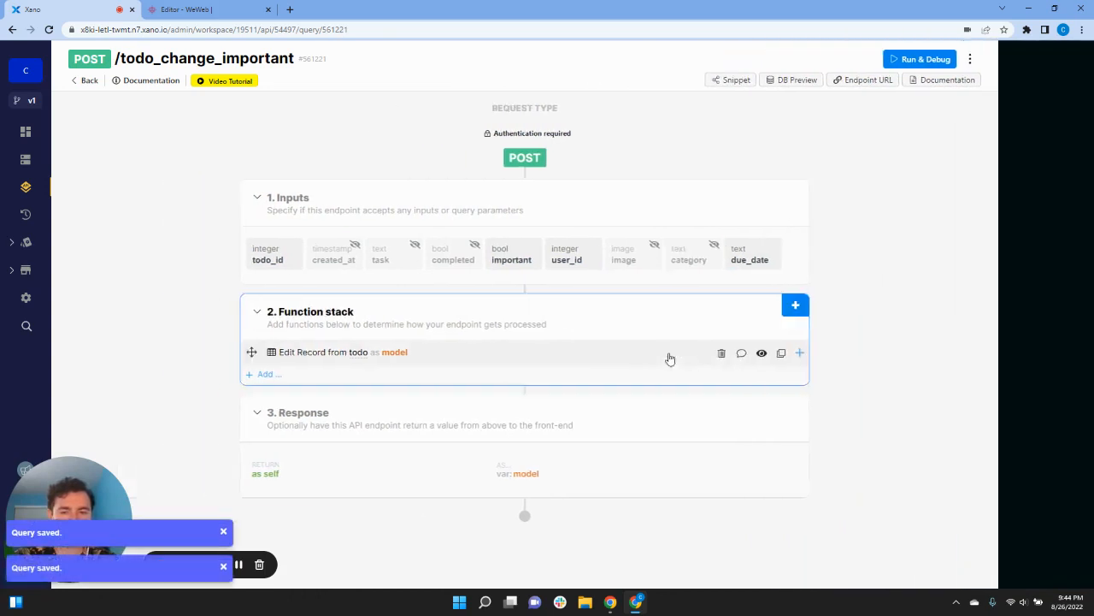
left_click(350, 294)
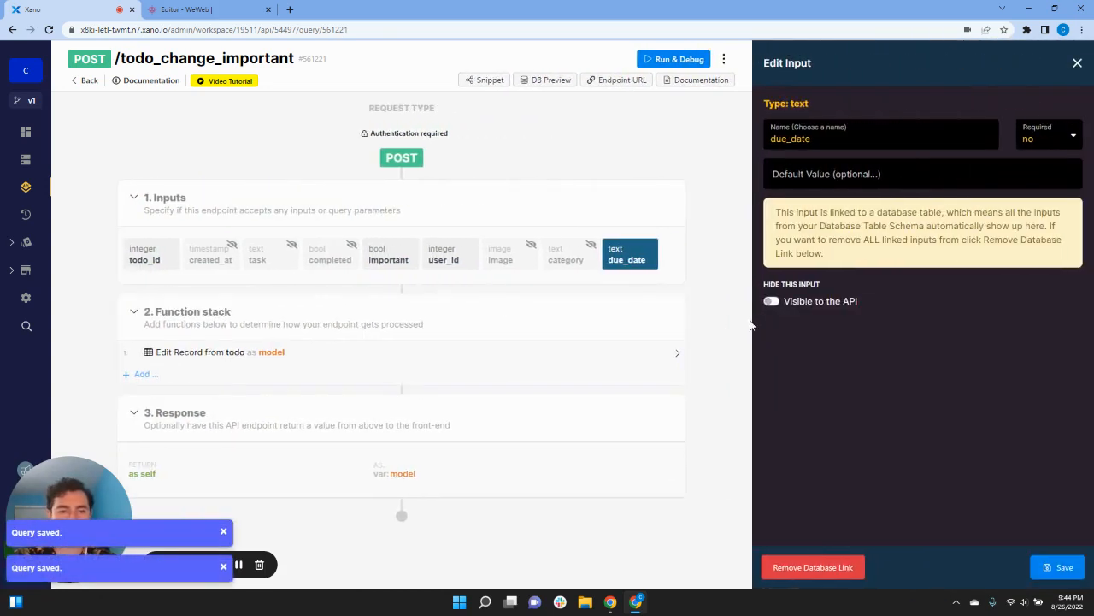
left_click(771, 301)
left_click(1057, 567)
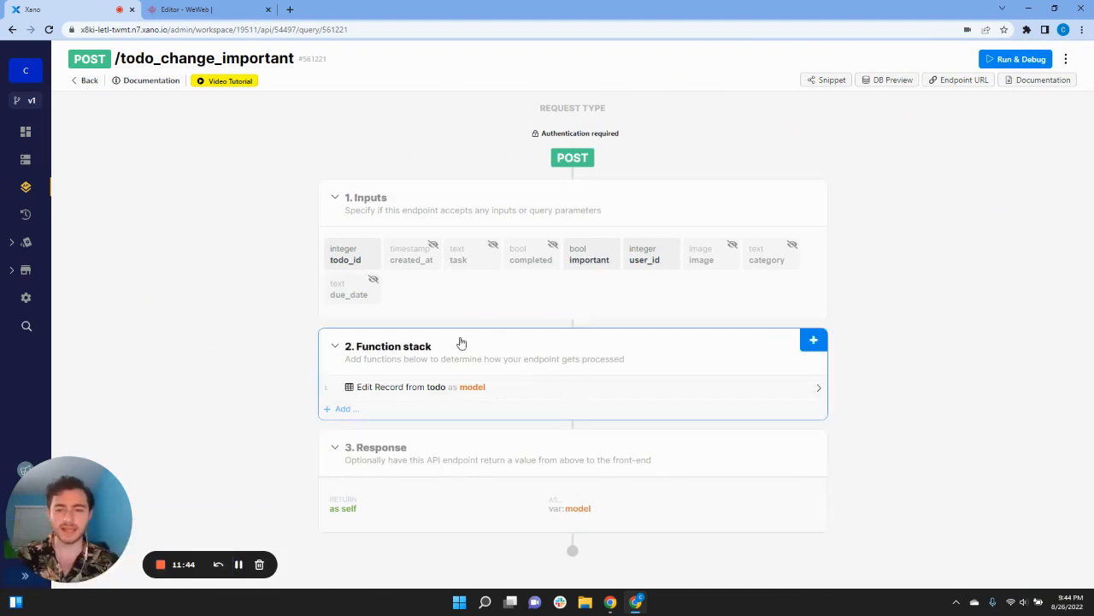
left_click(609, 262)
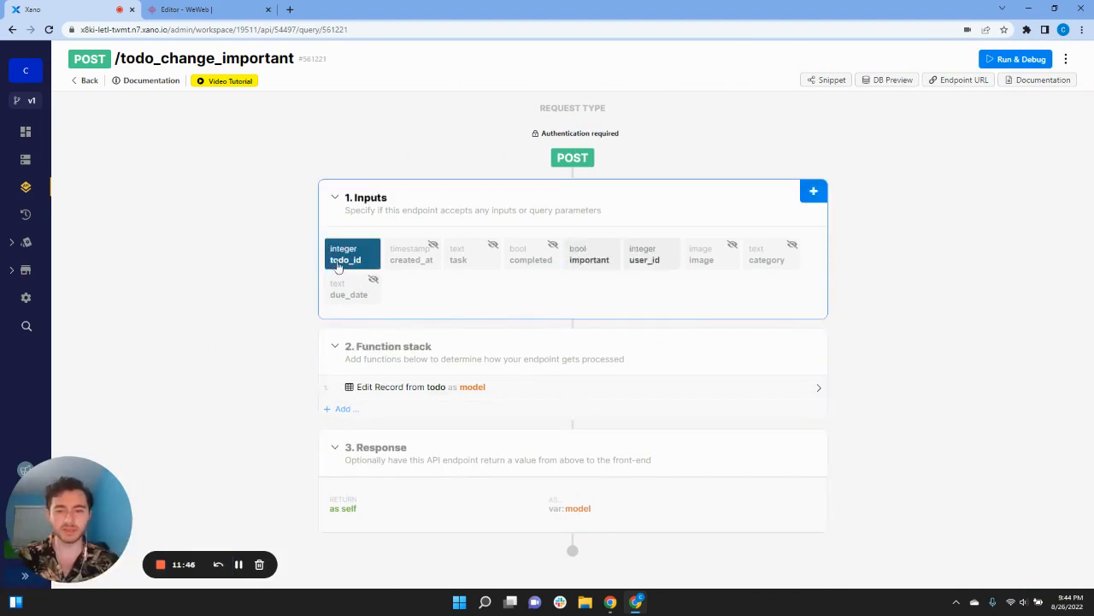
Step: In Edit Record from todo, stop updating task, completed, category, due_date and image, then save
left_click(470, 391)
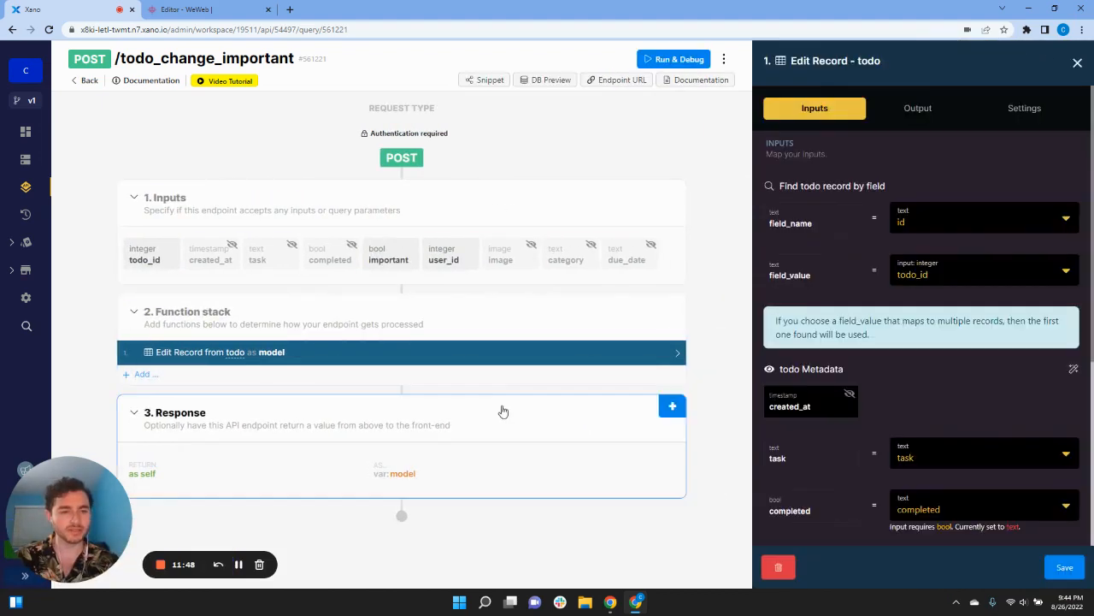
scroll(845, 406, "down", 3)
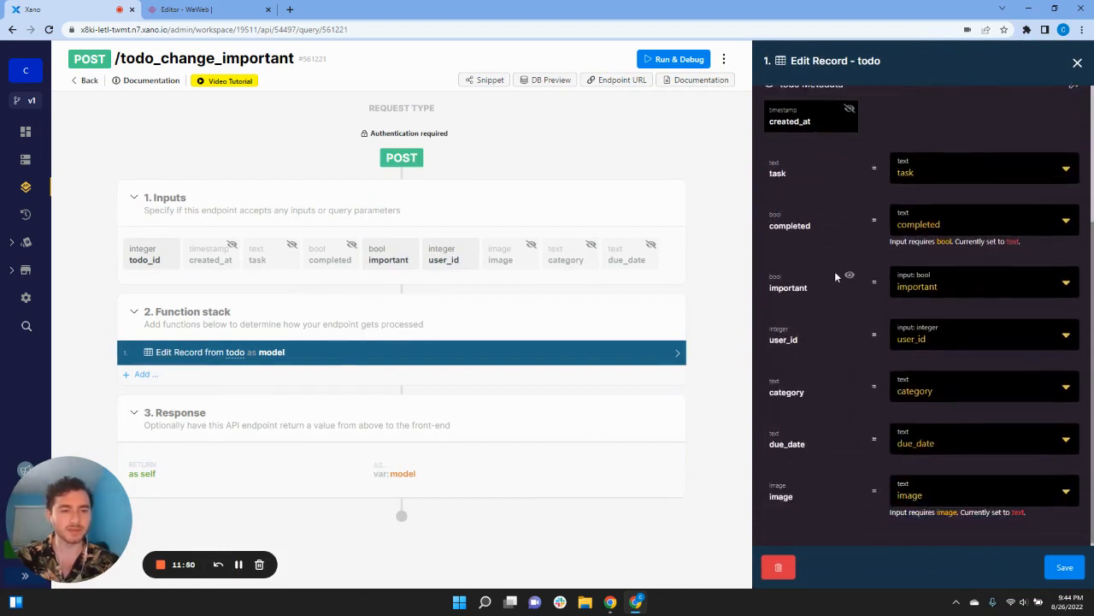
left_click(850, 215)
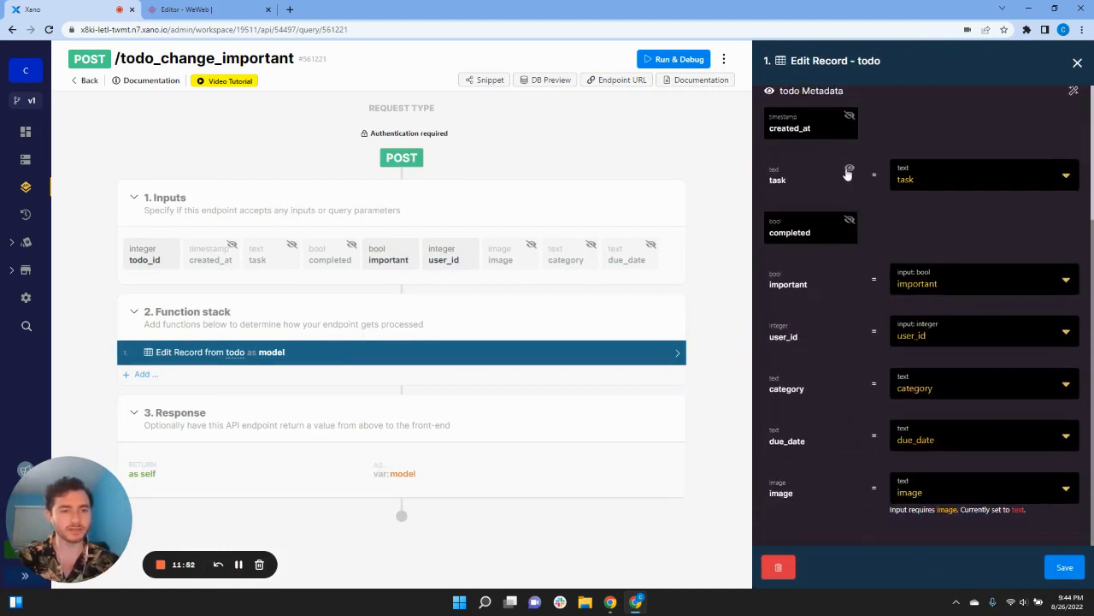
left_click(849, 171)
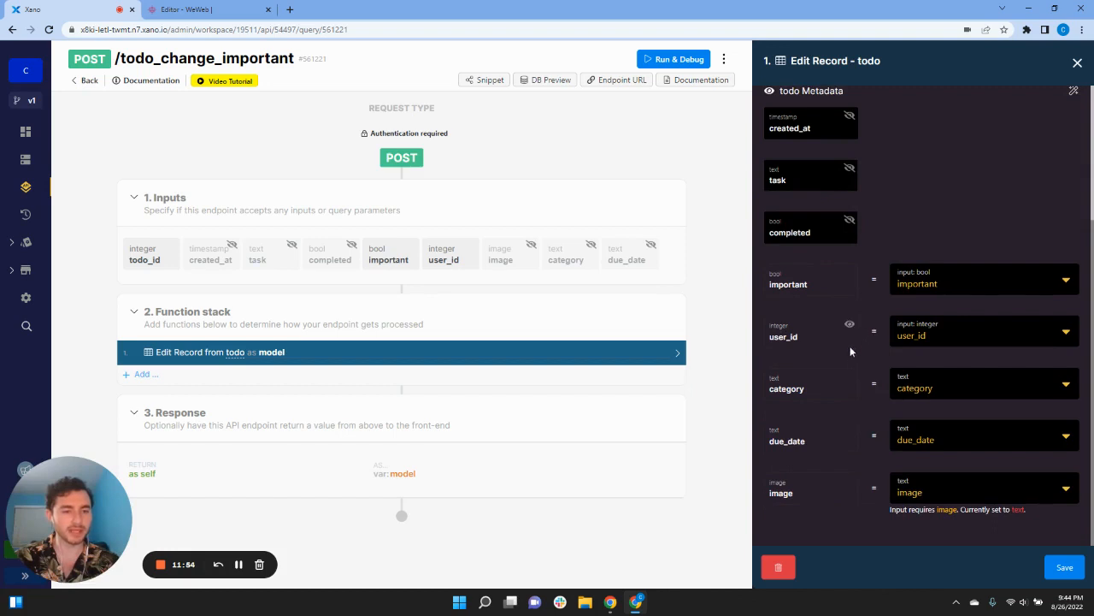
left_click(849, 378)
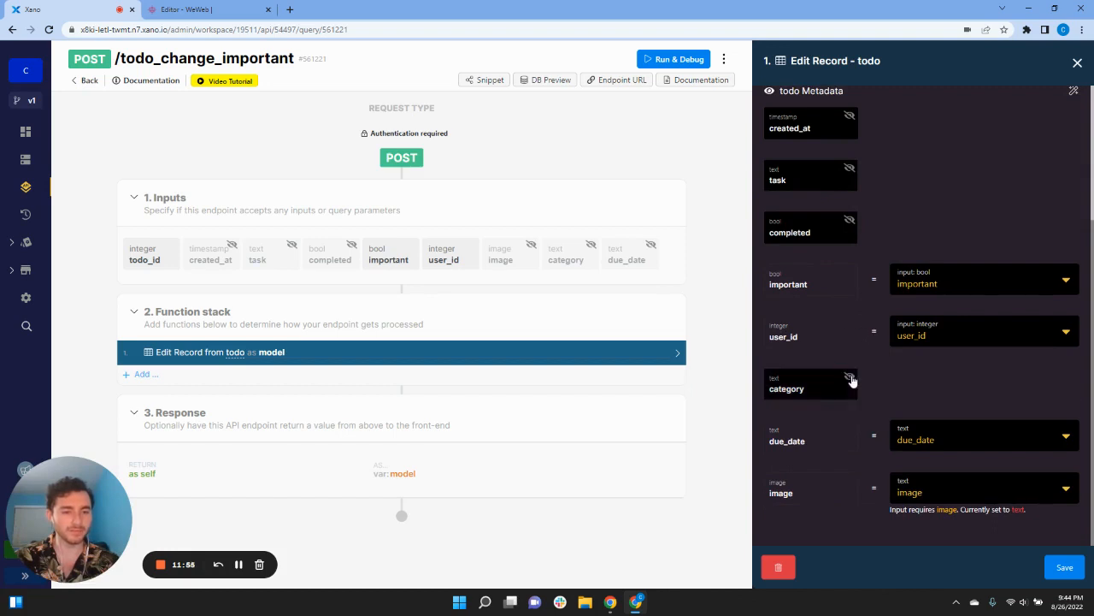
left_click(849, 430)
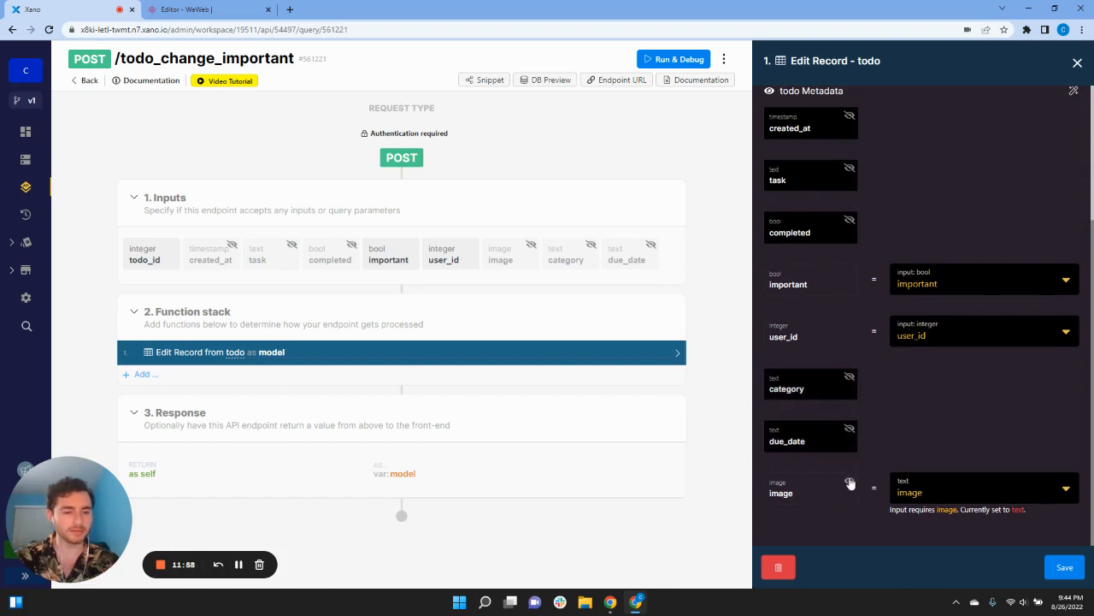
left_click(849, 484)
scroll(859, 476, "up", 5)
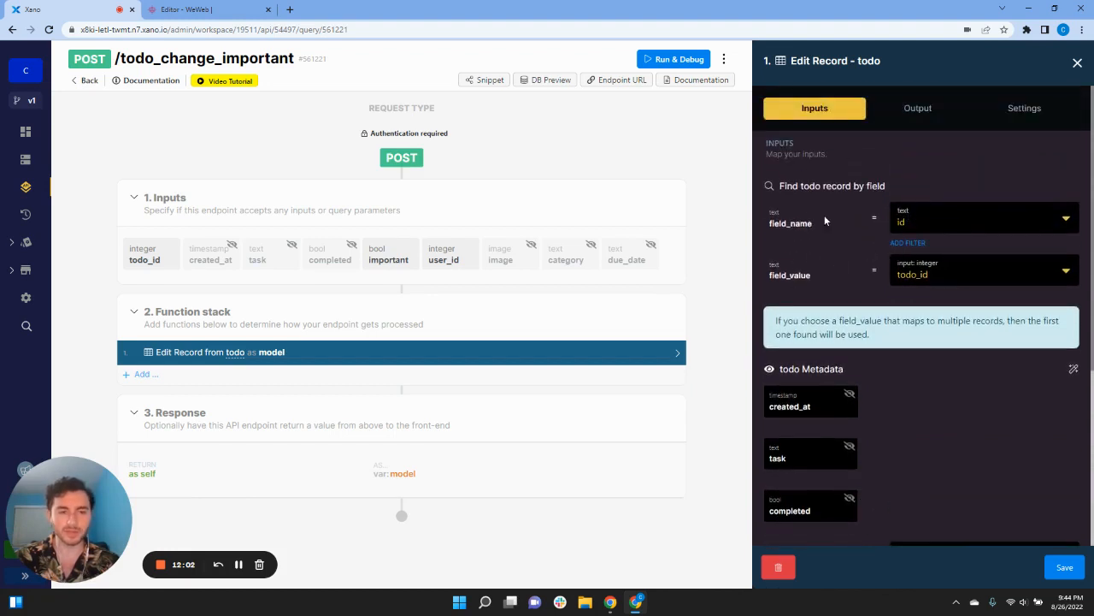
scroll(876, 354, "down", 3)
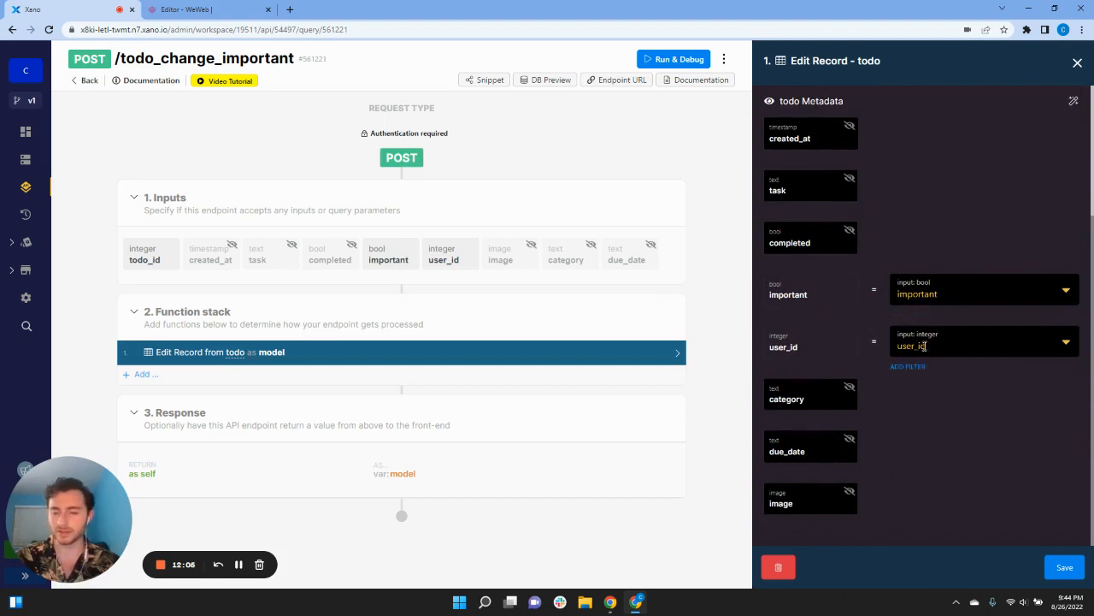
left_click(1064, 567)
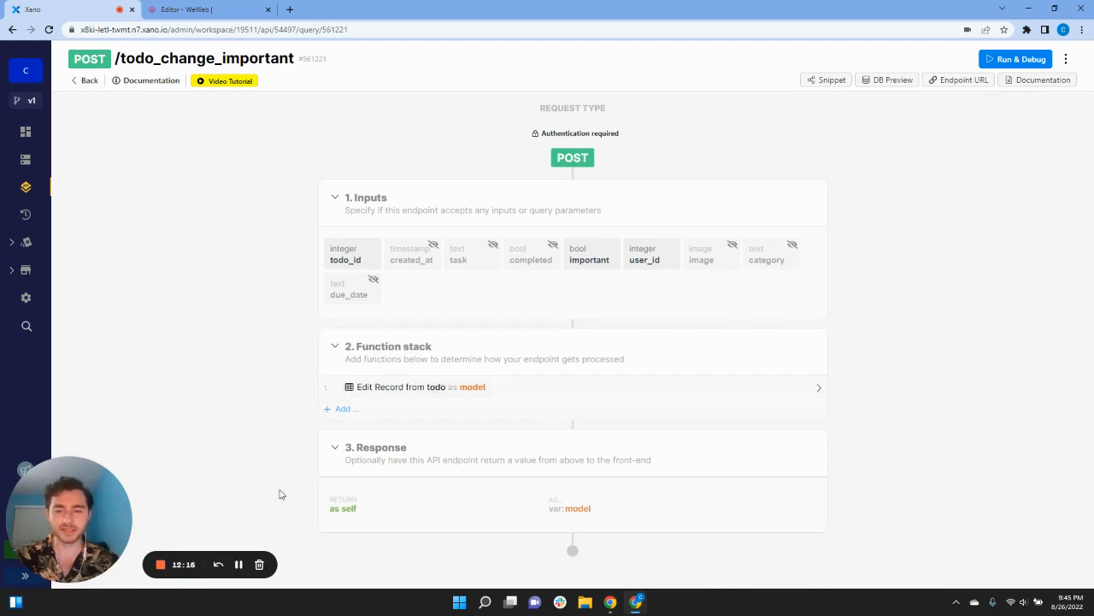
Step: Open todo_change_category and hide its task, completed and important inputs from the API
left_click(86, 80)
scroll(378, 462, "down", 3)
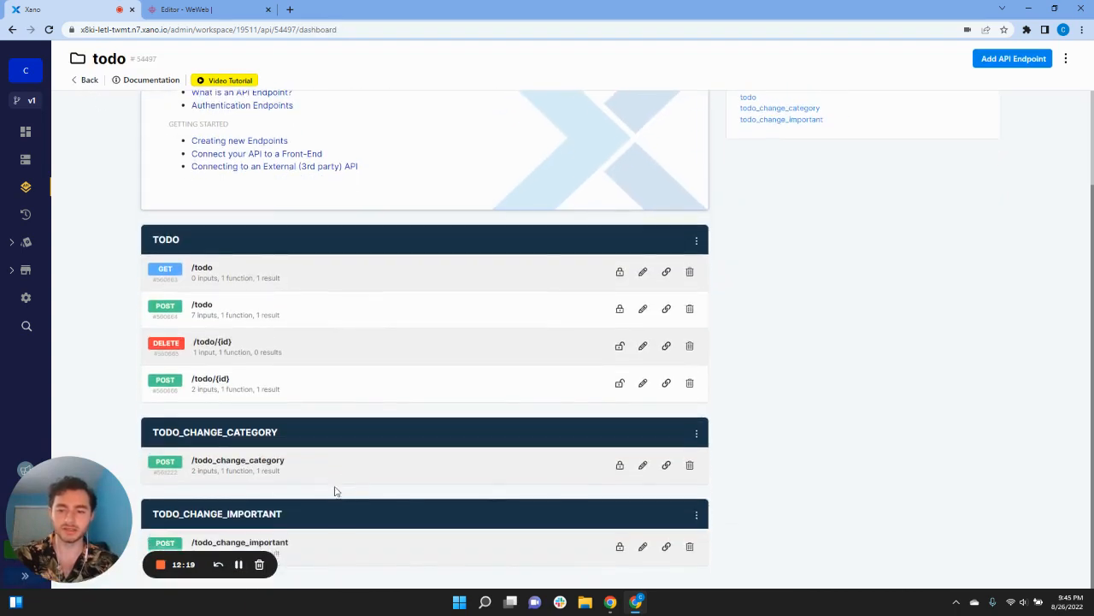
left_click(310, 469)
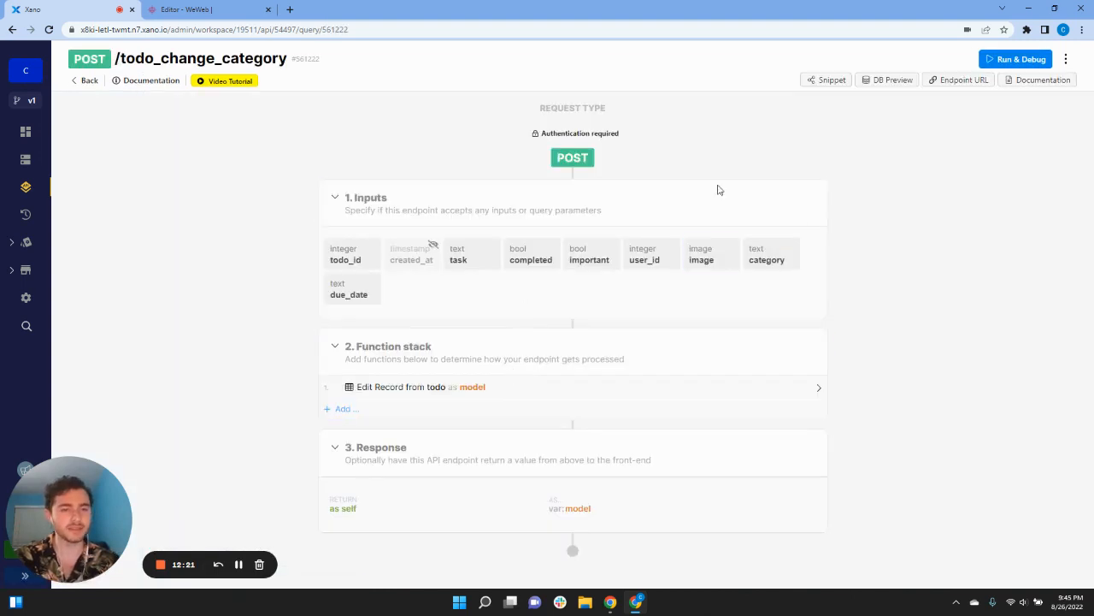
left_click(459, 260)
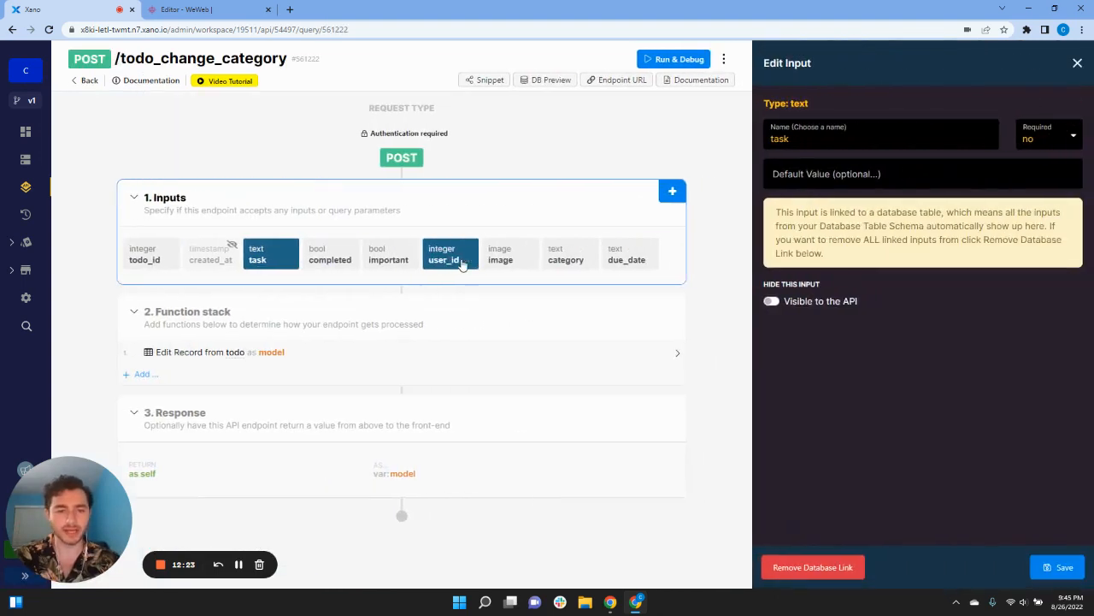
left_click(772, 303)
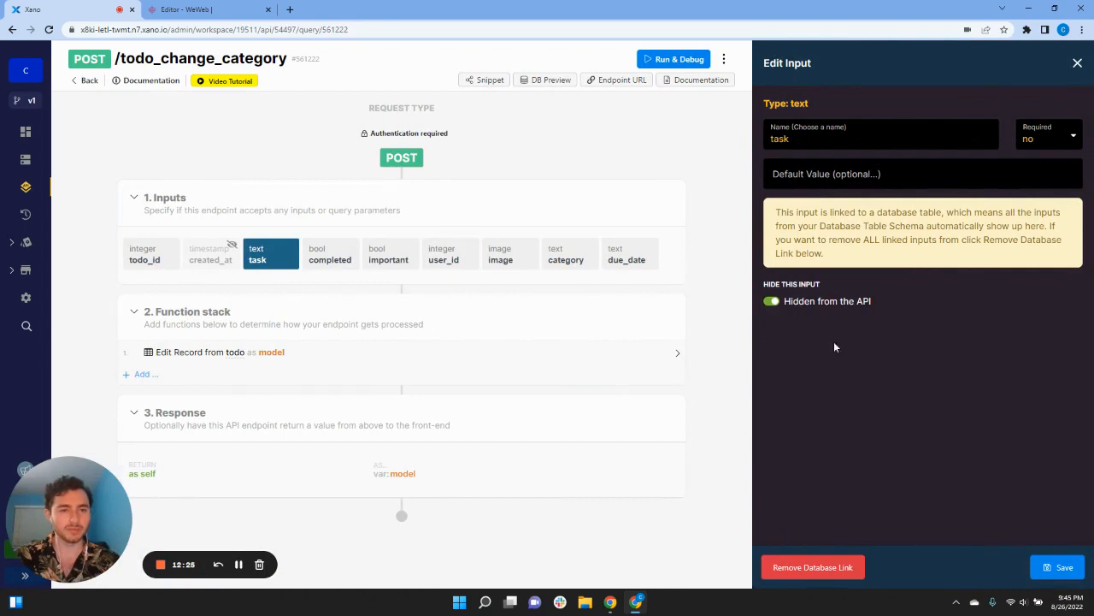
left_click(1045, 569)
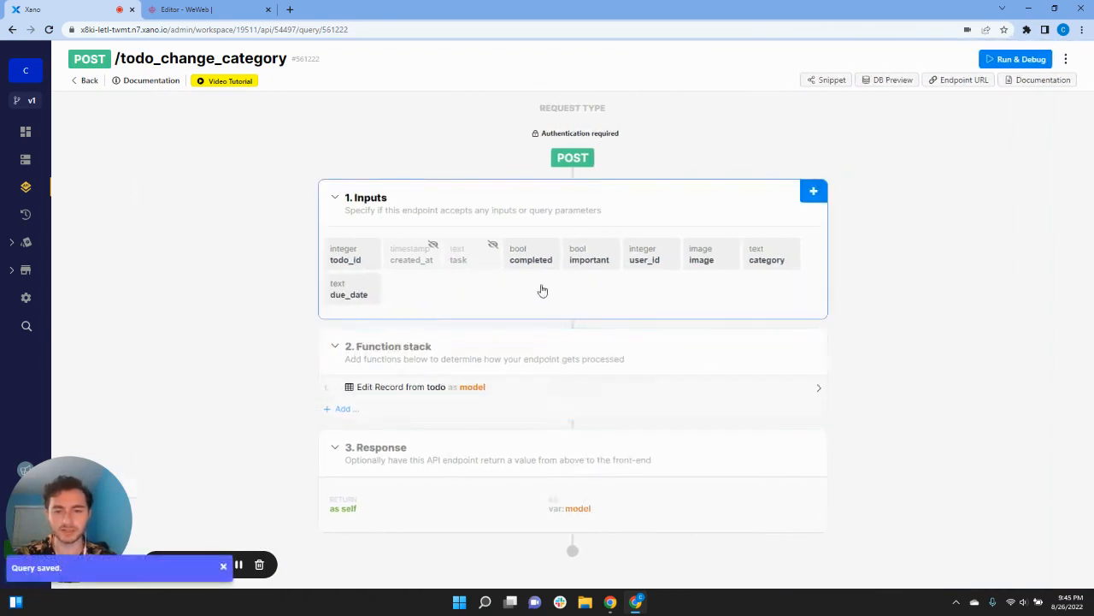
left_click(533, 256)
left_click(772, 301)
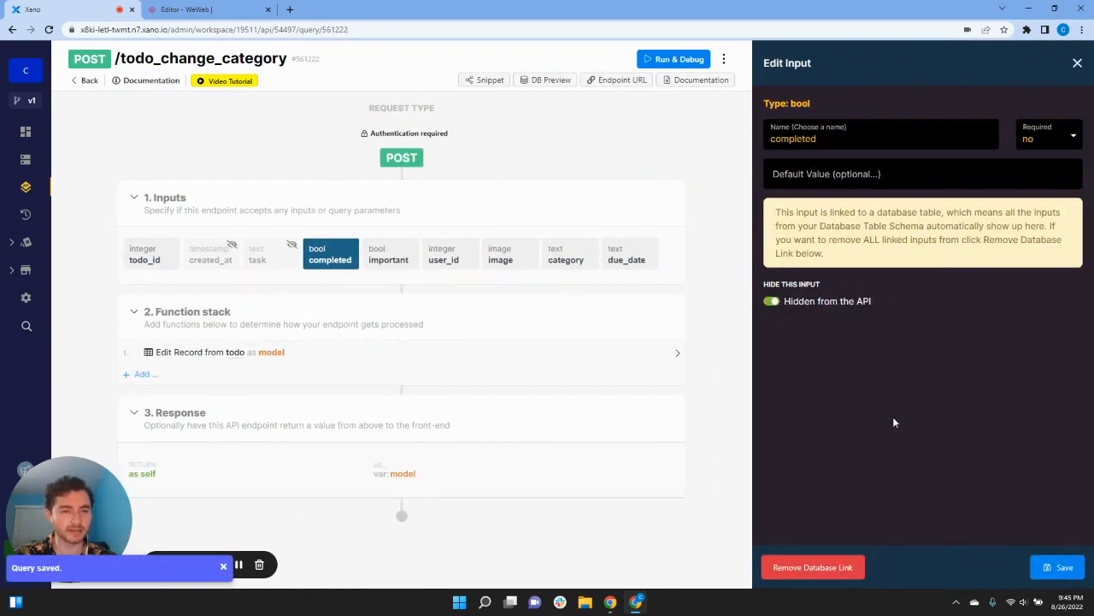
left_click(1055, 568)
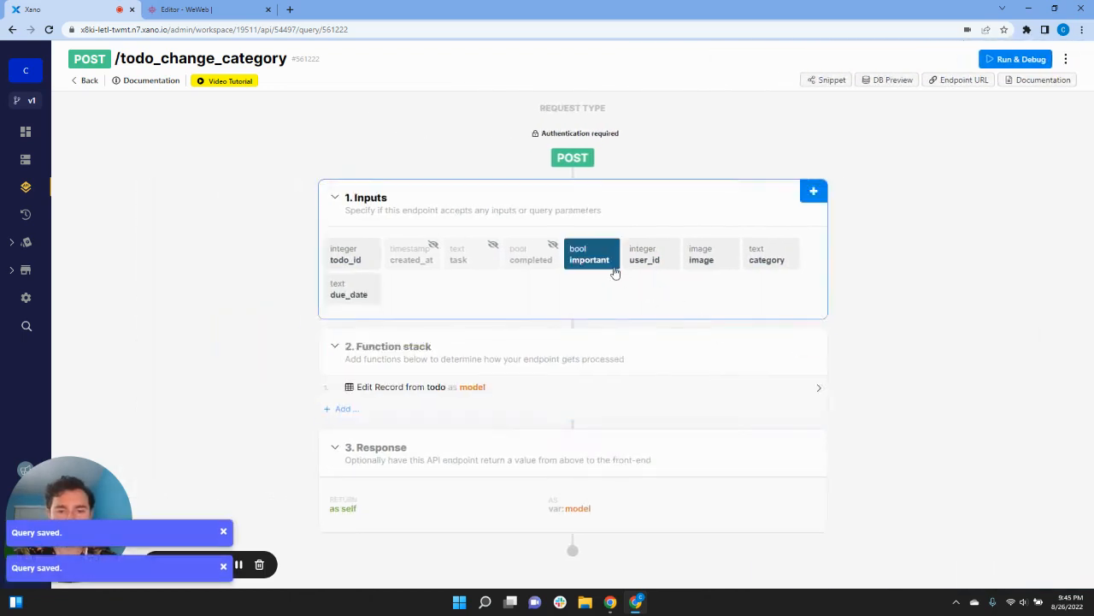
left_click(602, 257)
left_click(772, 301)
left_click(1054, 568)
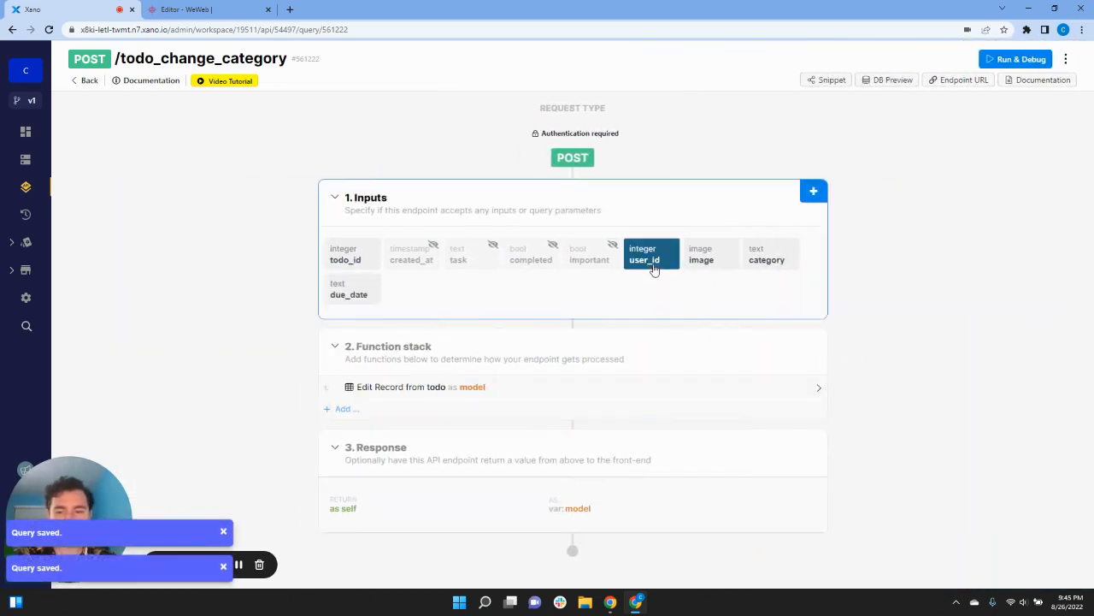
Step: Hide the image and due_date inputs, keeping category visible, and save the query
left_click(655, 270)
left_click(537, 267)
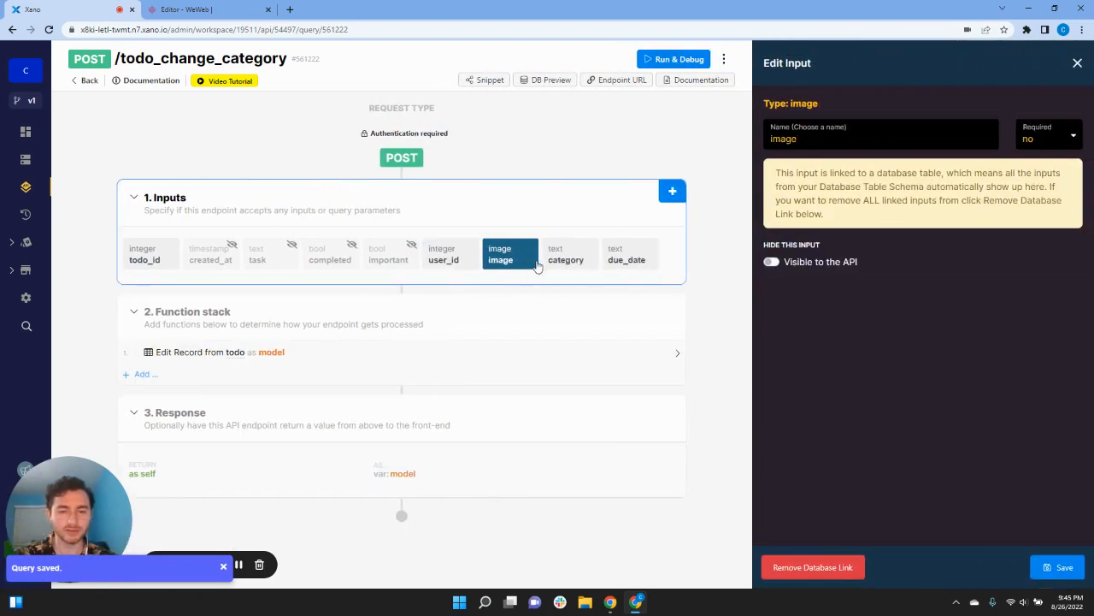
left_click(772, 262)
left_click(1058, 567)
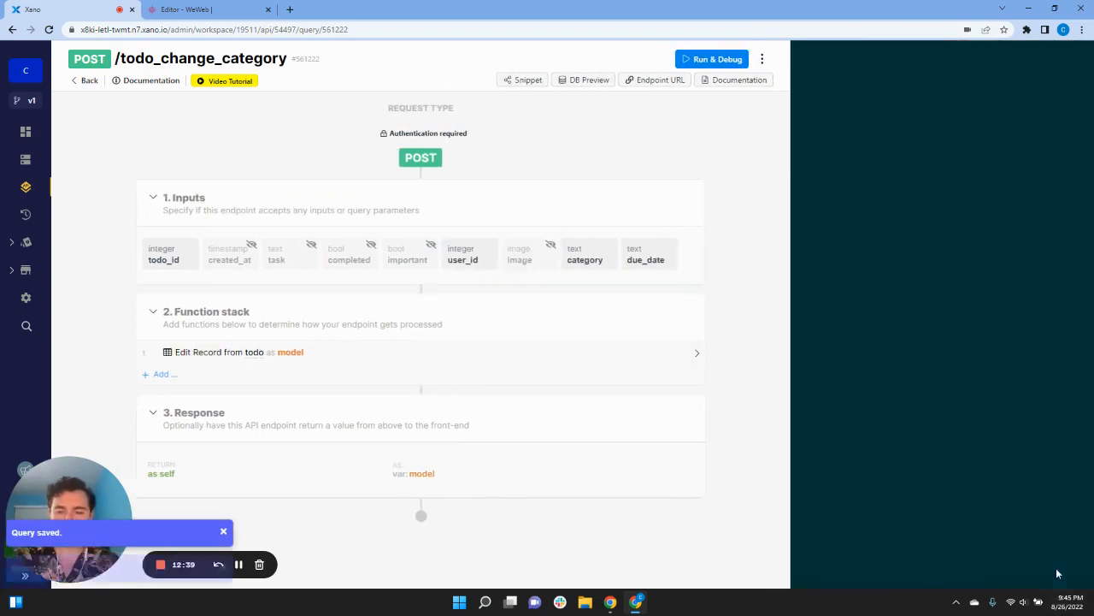
left_click(775, 264)
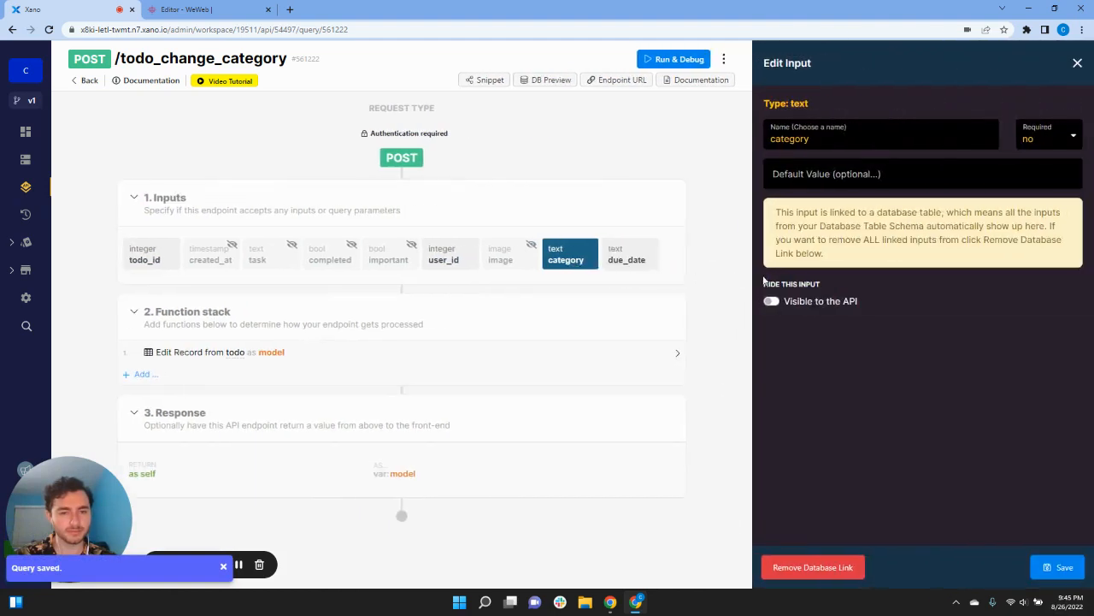
left_click(771, 301)
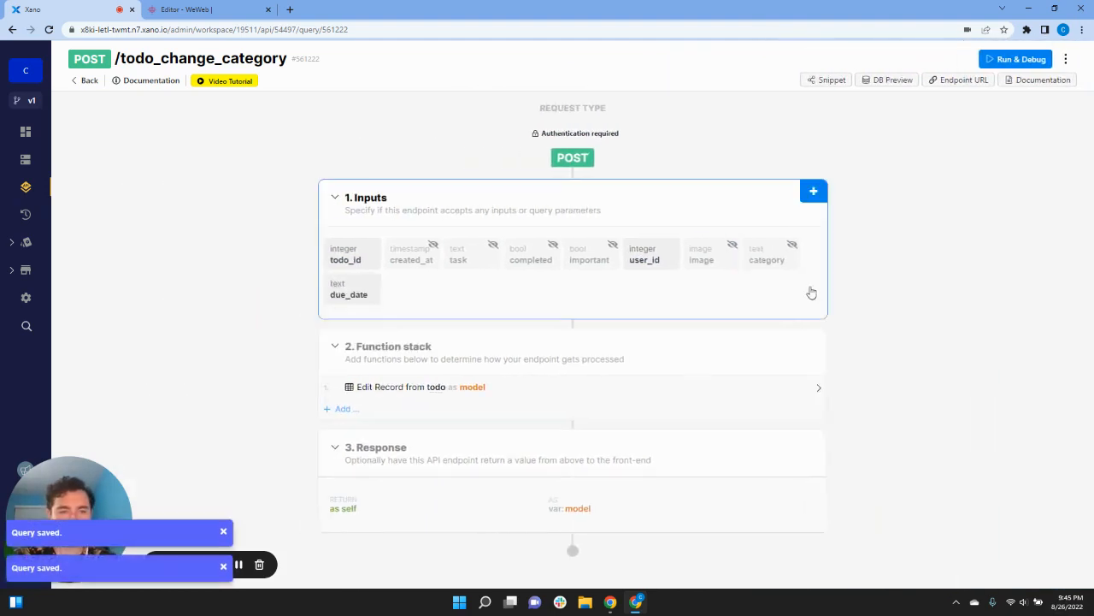
left_click(351, 293)
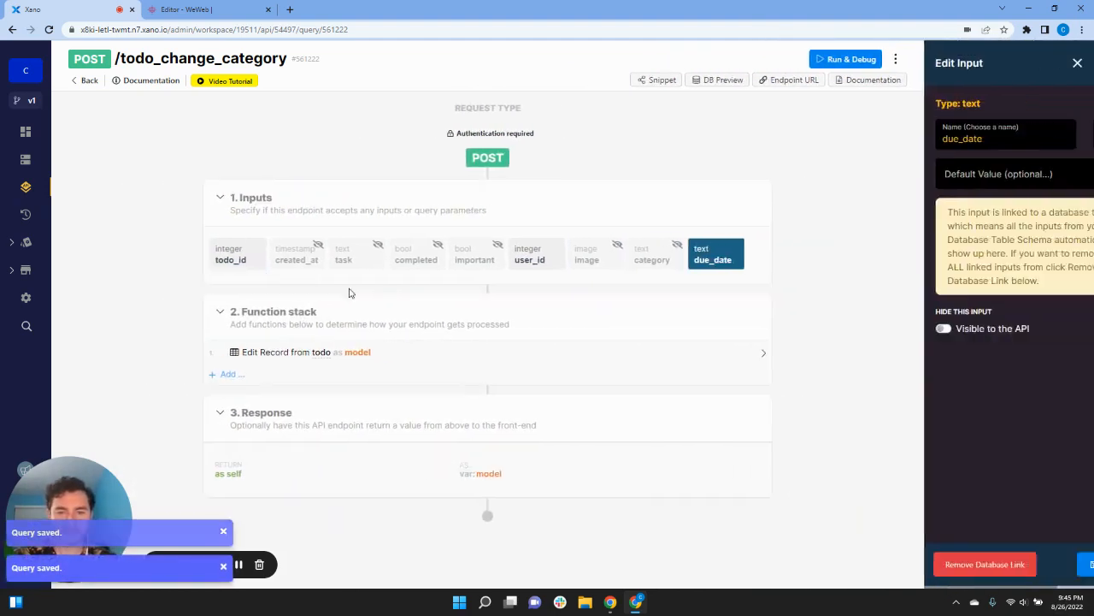
left_click(771, 301)
left_click(1050, 564)
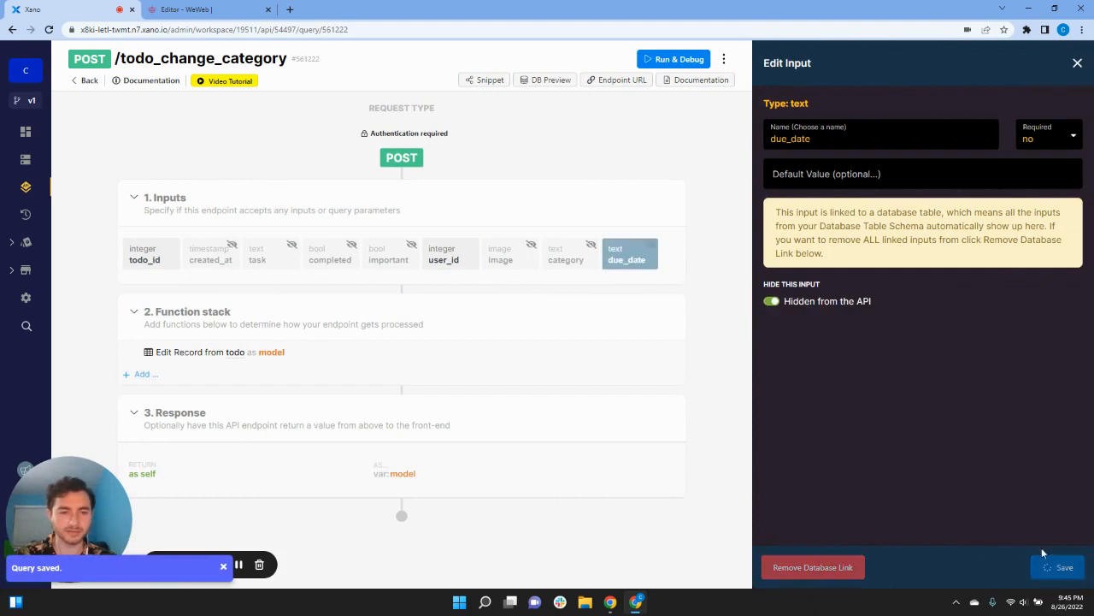
left_click(761, 260)
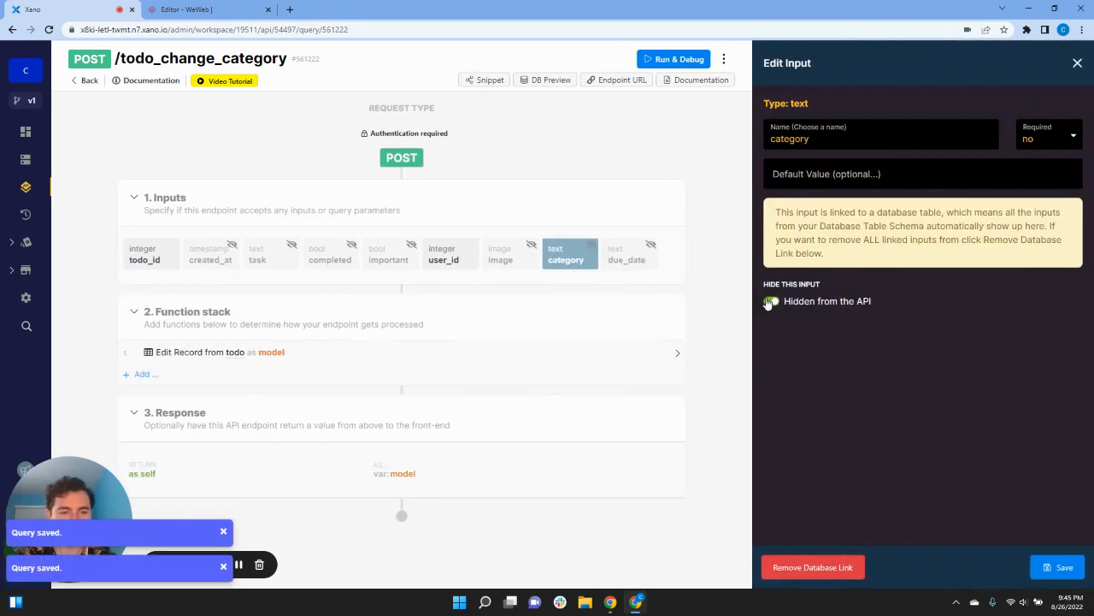
left_click(770, 303)
left_click(1050, 564)
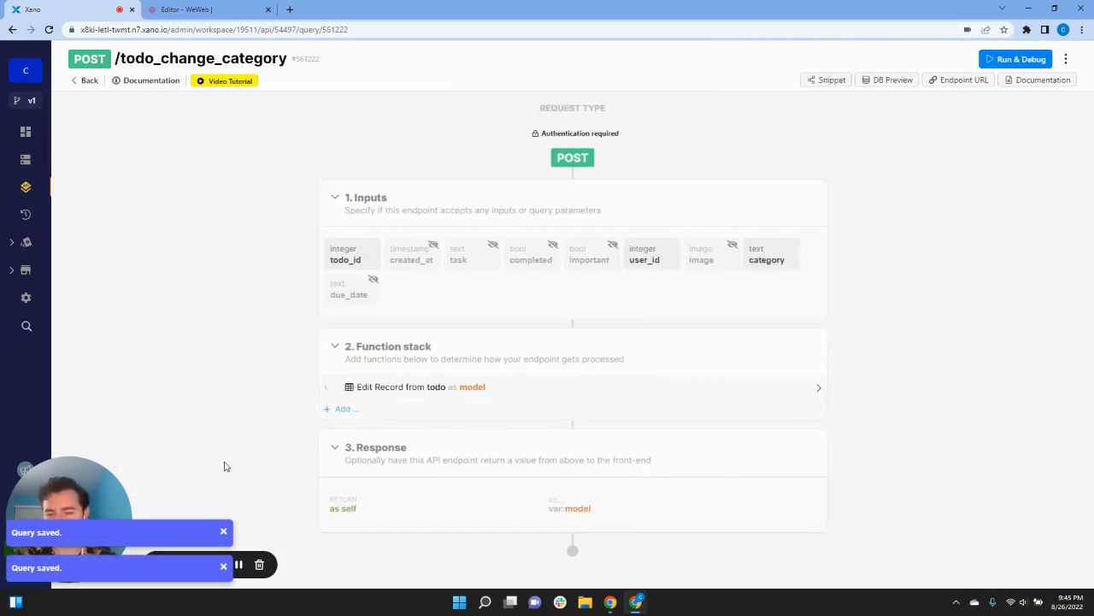
left_click(223, 532)
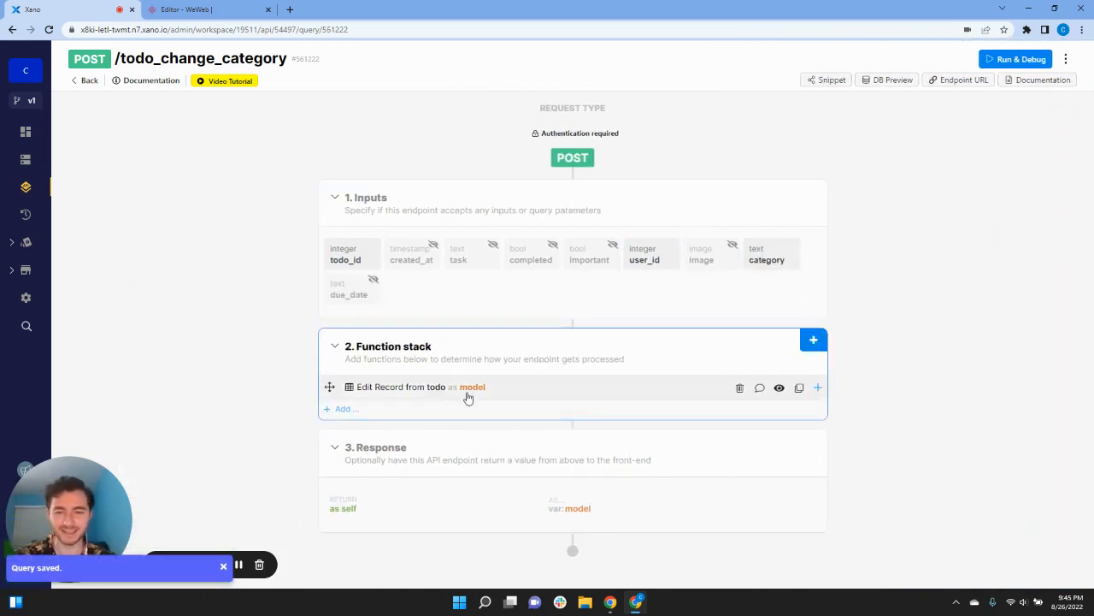
Step: In the Edit Record step, stop updating task, completed, important, due_date and image
left_click(468, 395)
scroll(876, 353, "down", 3)
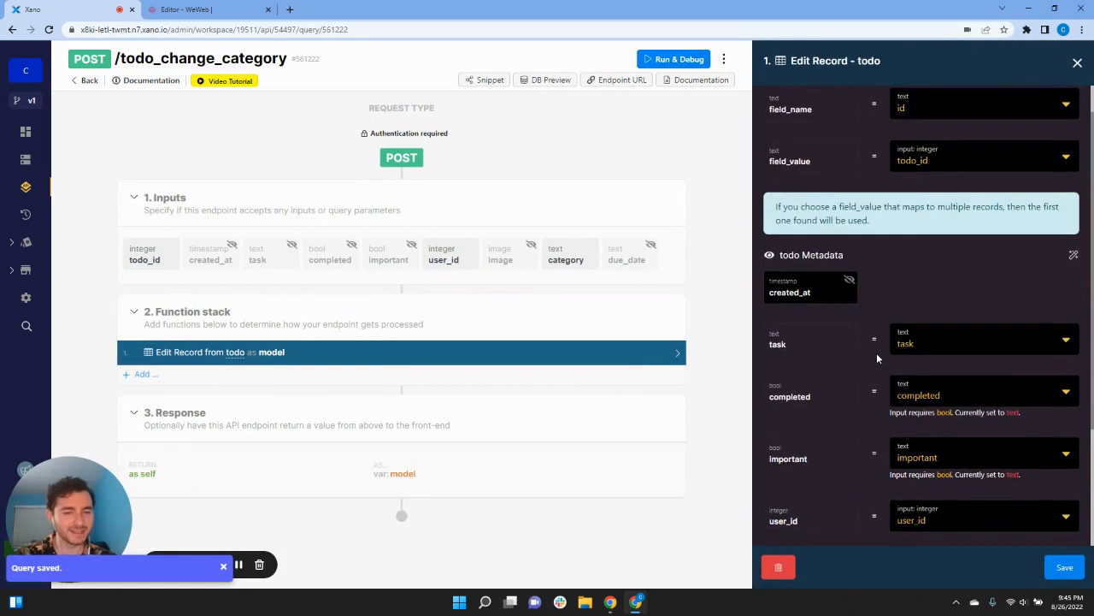
scroll(876, 352, "up", 1)
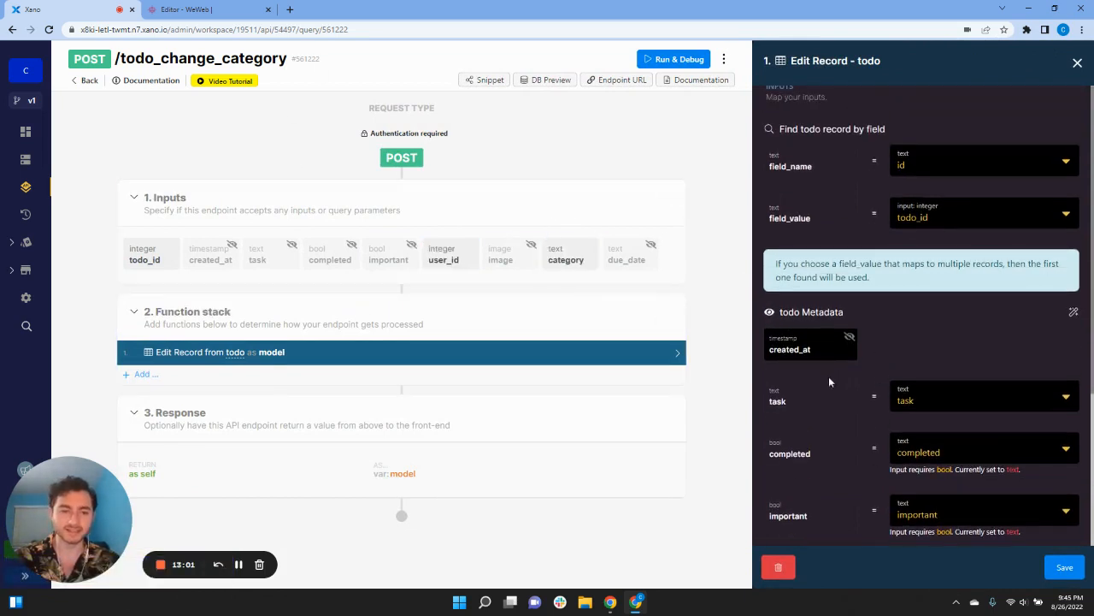
scroll(828, 381, "down", 2)
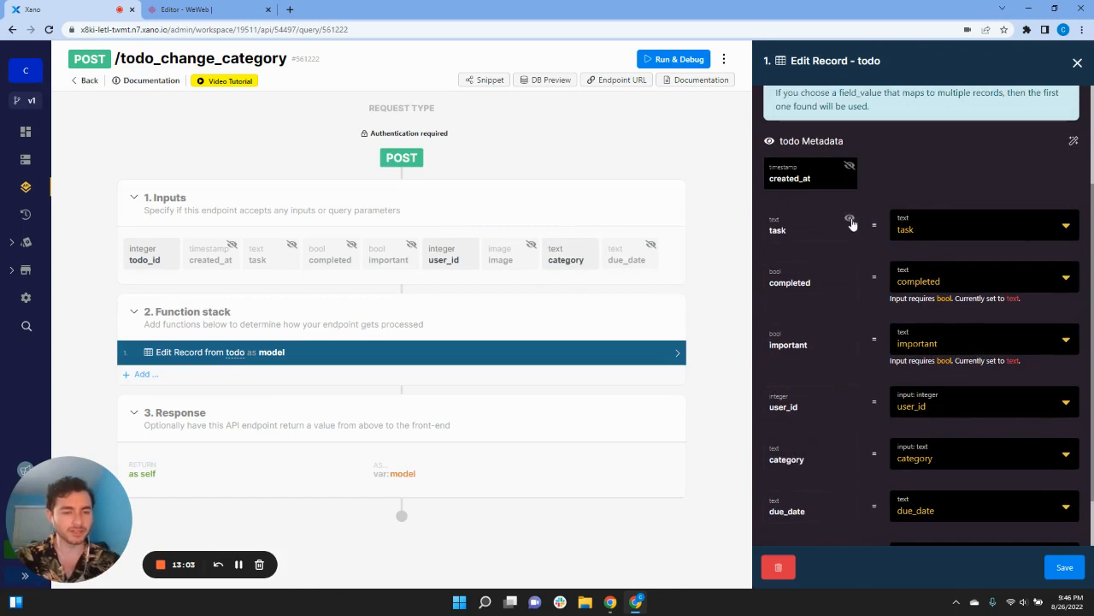
left_click(850, 221)
left_click(850, 273)
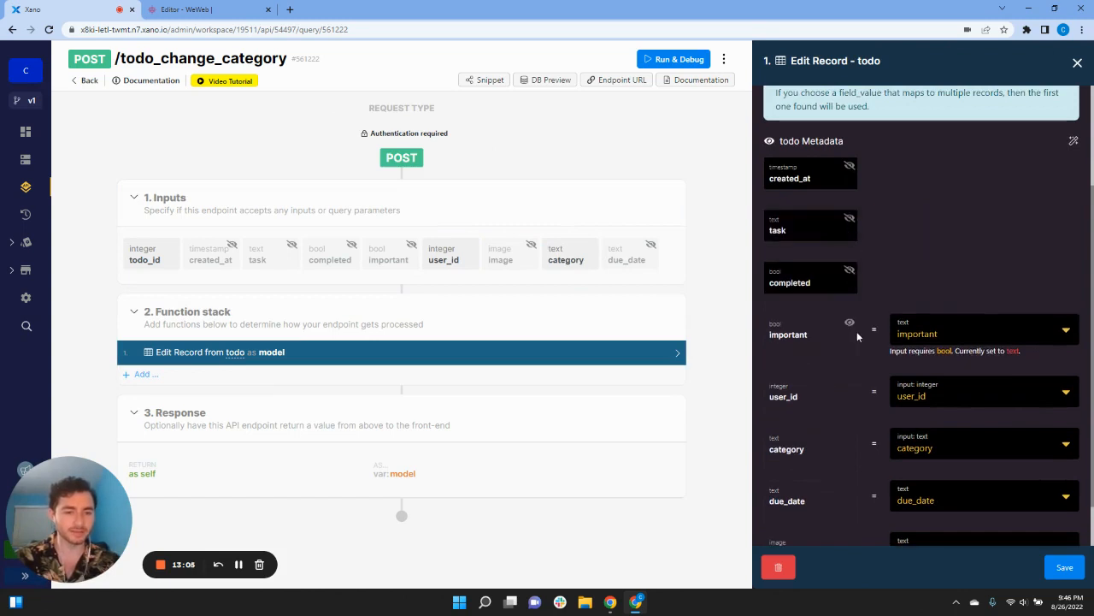
left_click(849, 328)
scroll(852, 387, "down", 1)
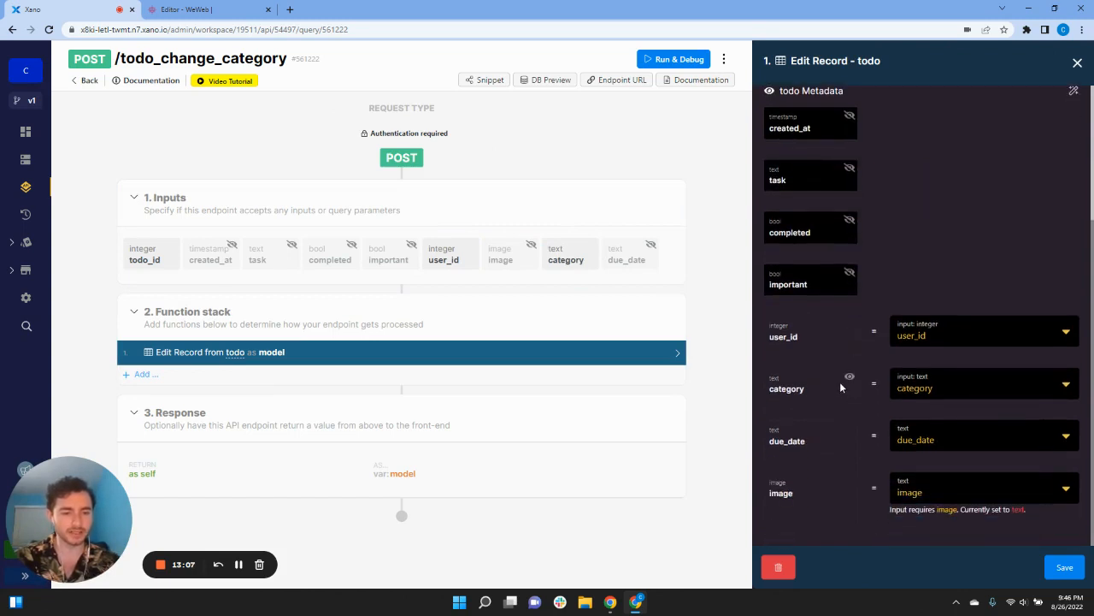
left_click(850, 431)
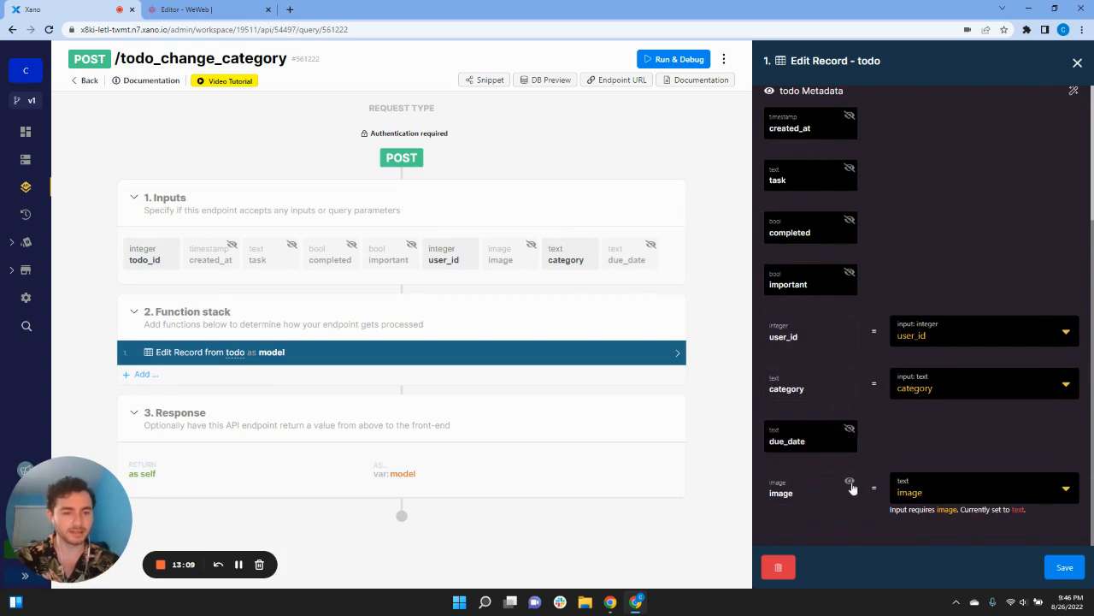
left_click(850, 484)
Step: Save the Edit Record step and return to the WeWeb todo list editor
scroll(919, 453, "up", 3)
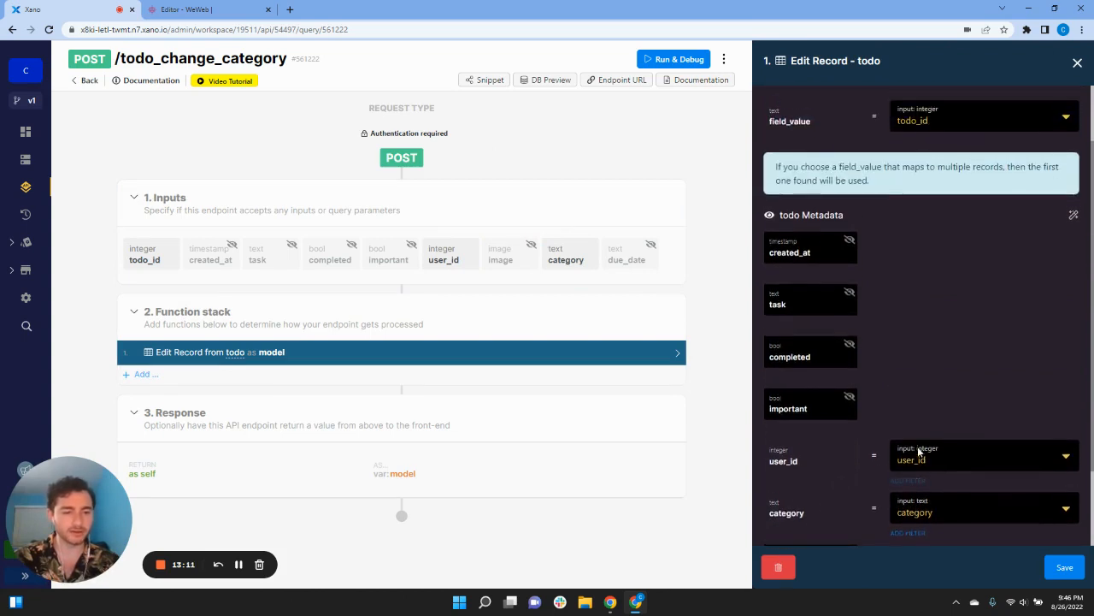
scroll(922, 451, "down", 1)
scroll(925, 415, "up", 2)
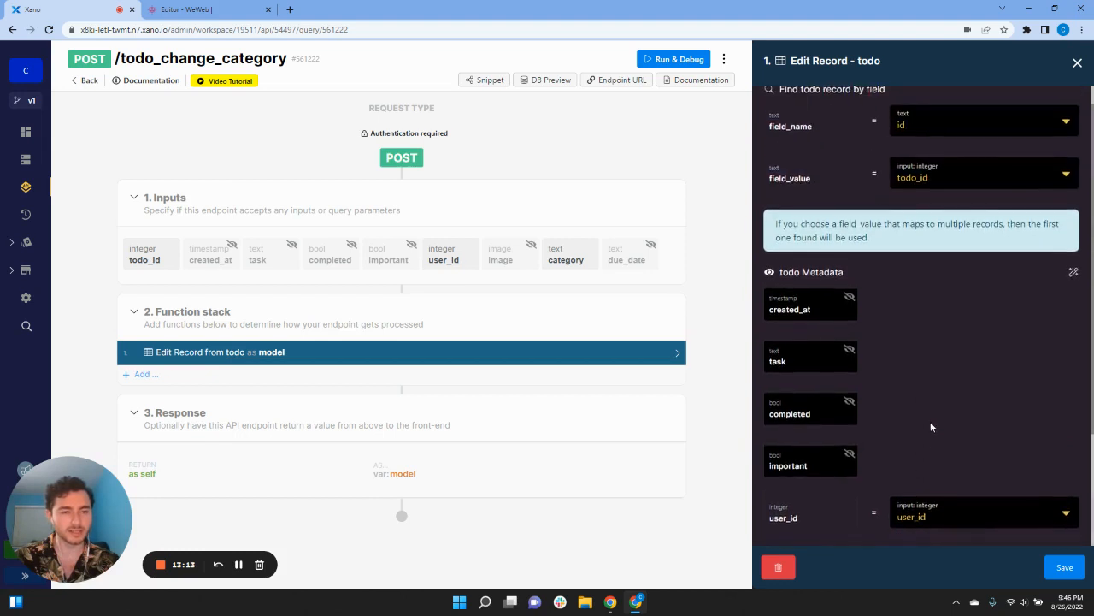
scroll(932, 426, "up", 1)
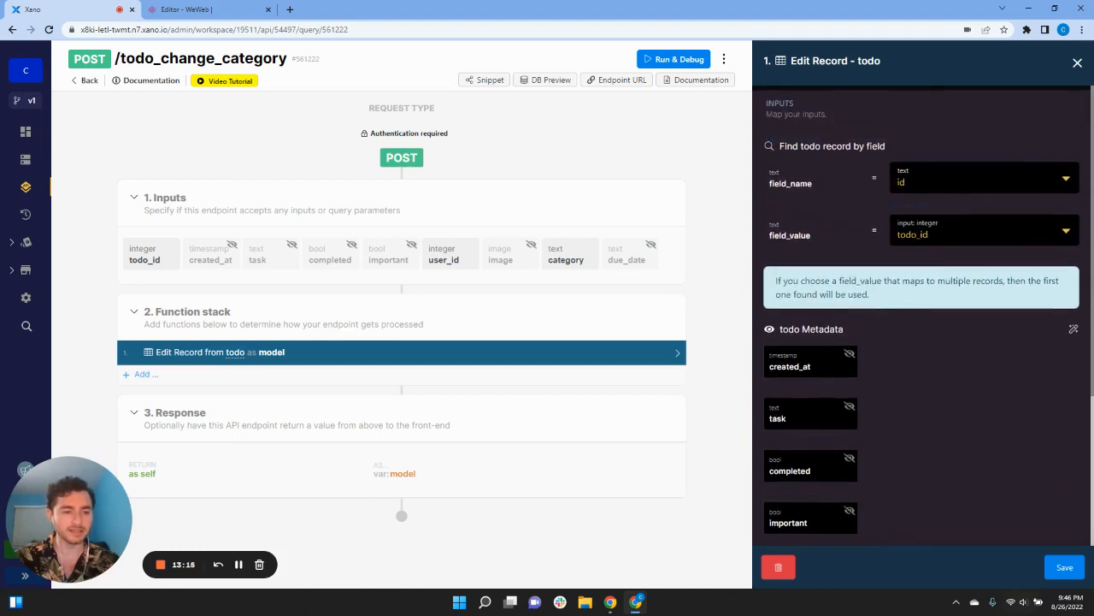
left_click(1064, 567)
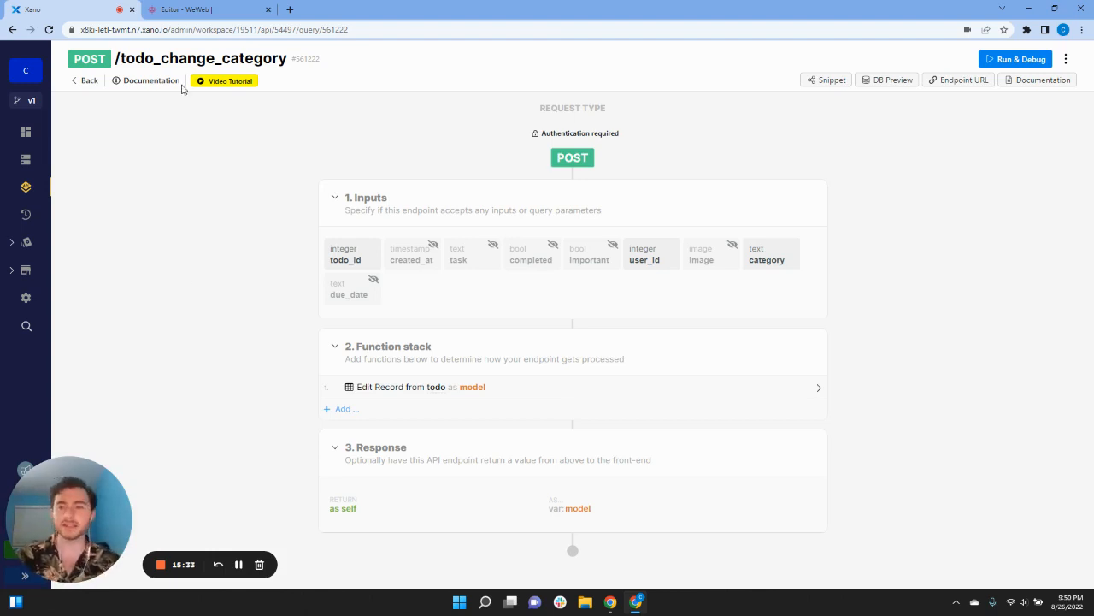
left_click(180, 10)
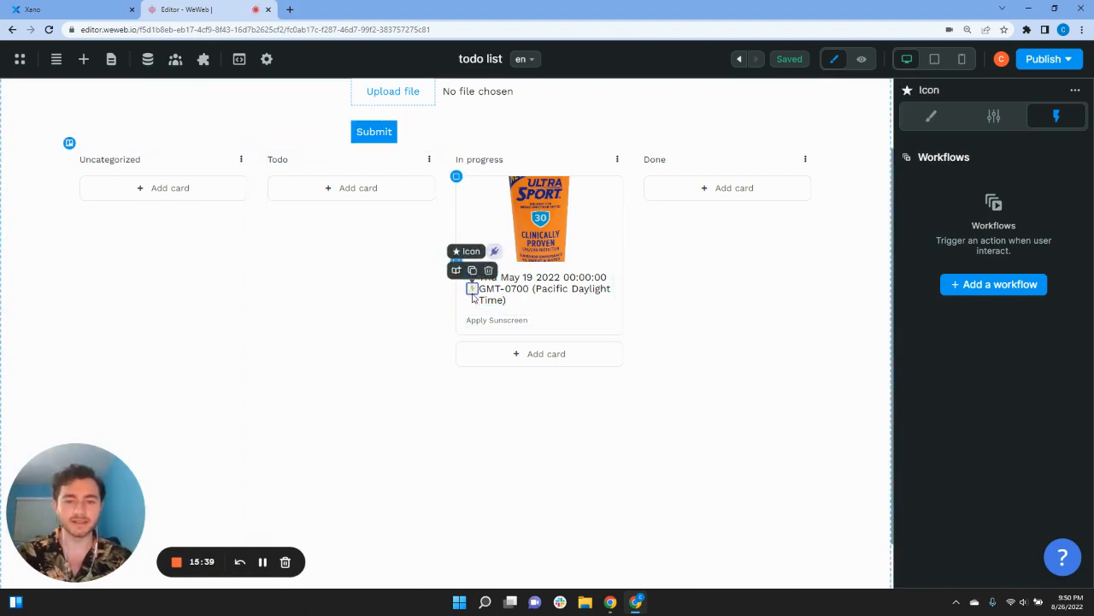
Step: Add an On click workflow to the card icon with a Change variable value action
left_click(993, 286)
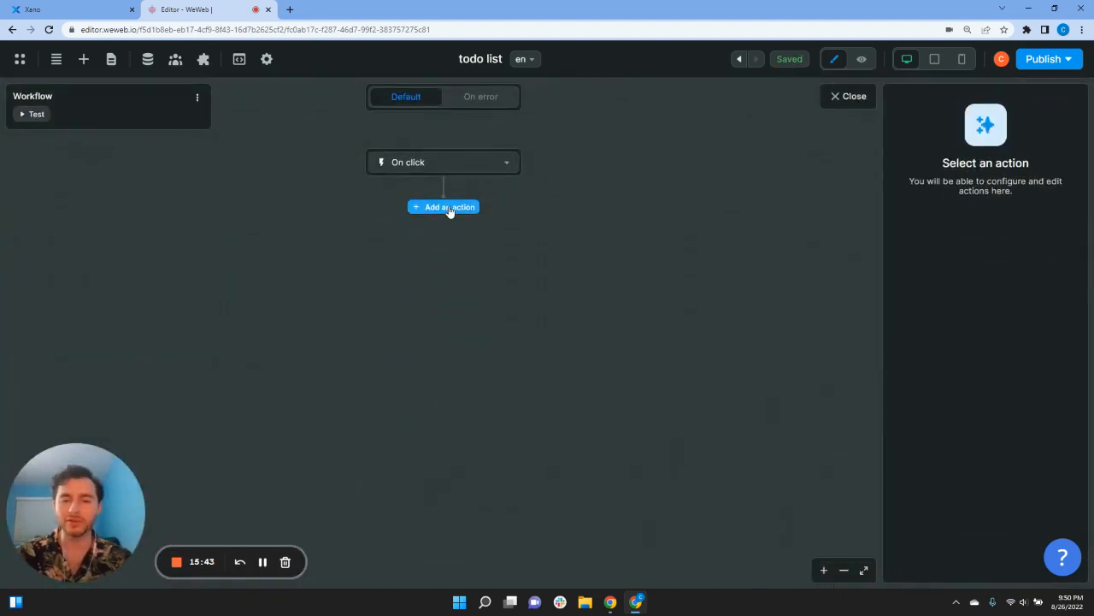
left_click(449, 208)
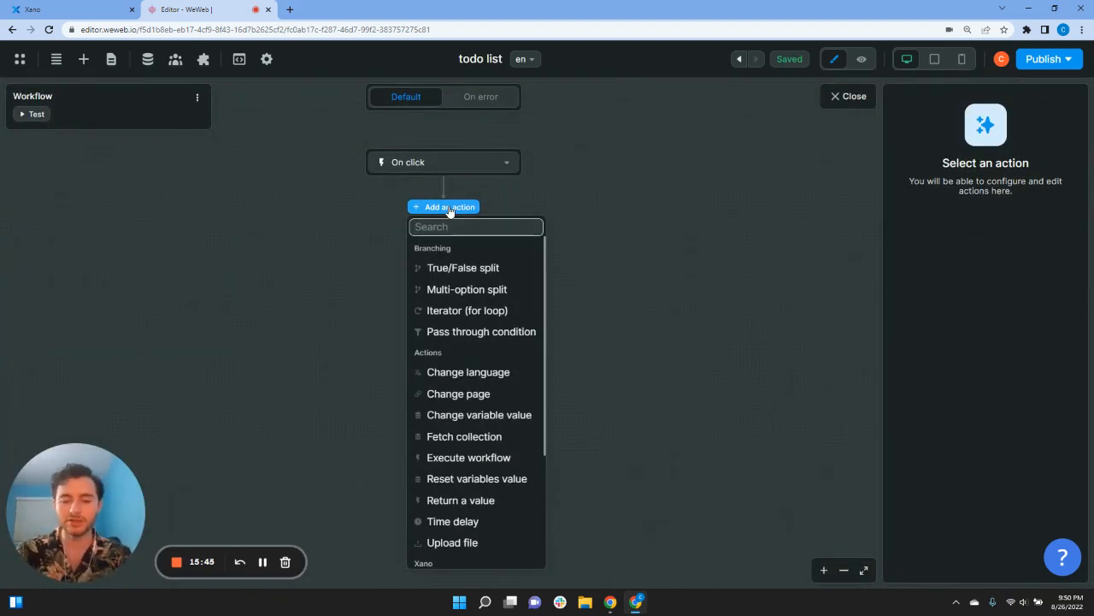
type("change")
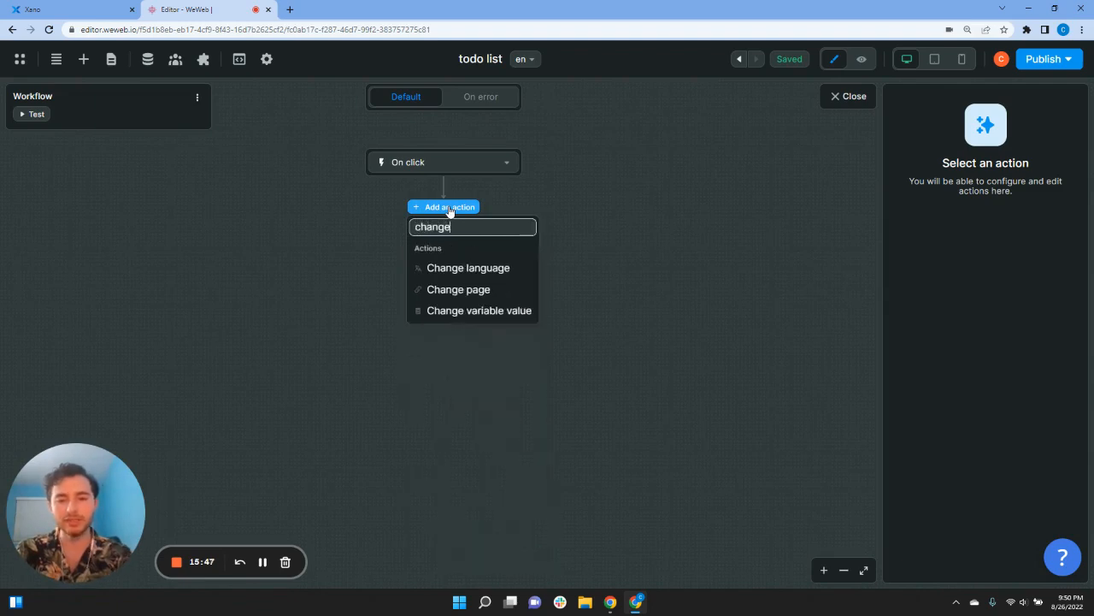
left_click(470, 311)
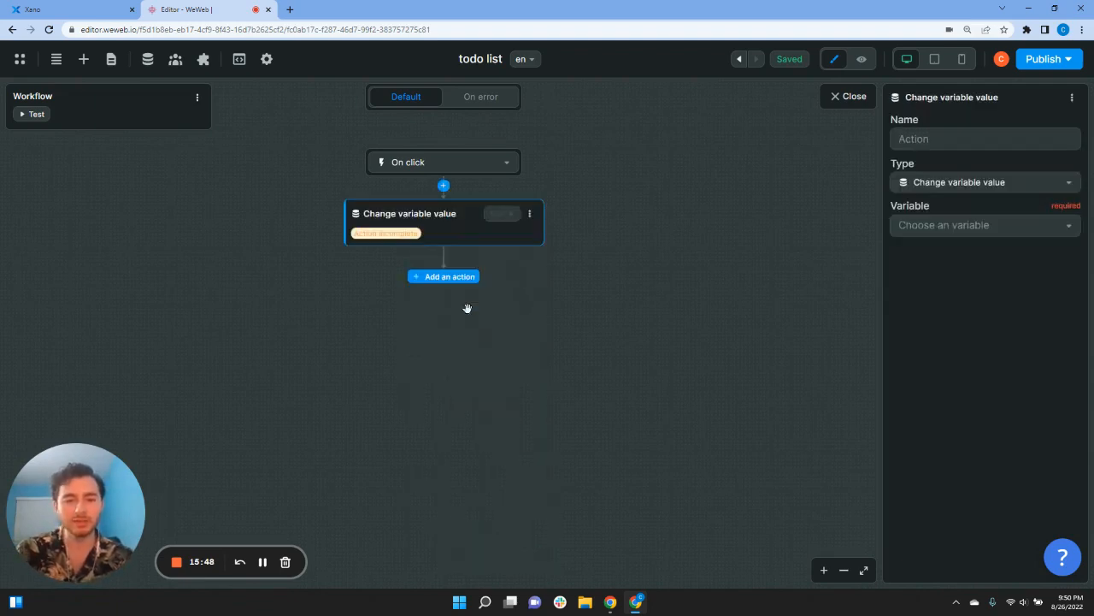
left_click(933, 229)
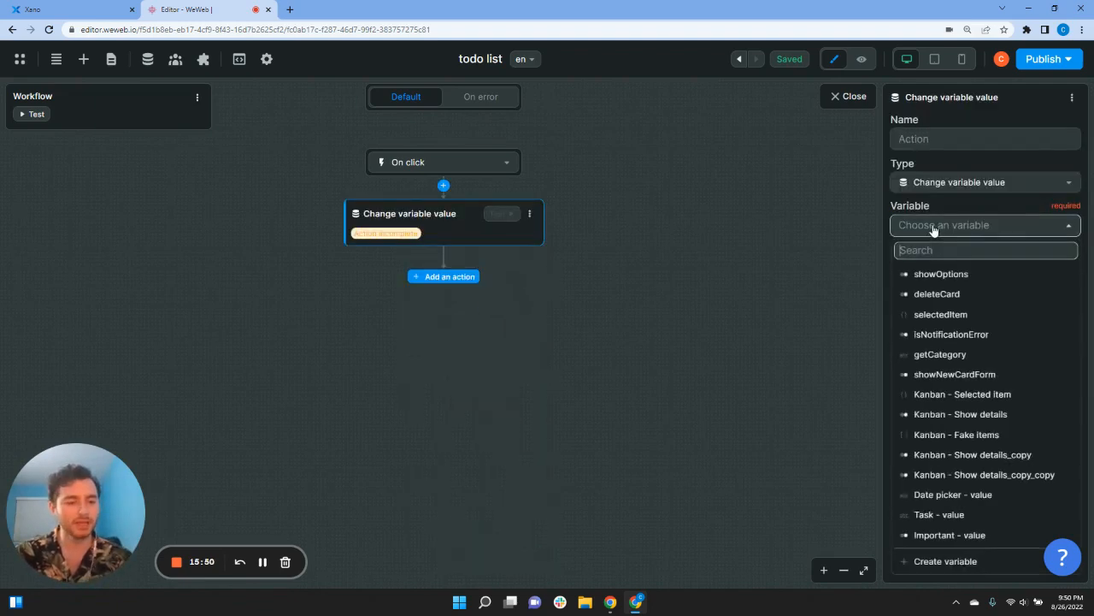
Step: Create a Boolean variable 'important', default False, saved in local storage
left_click(945, 561)
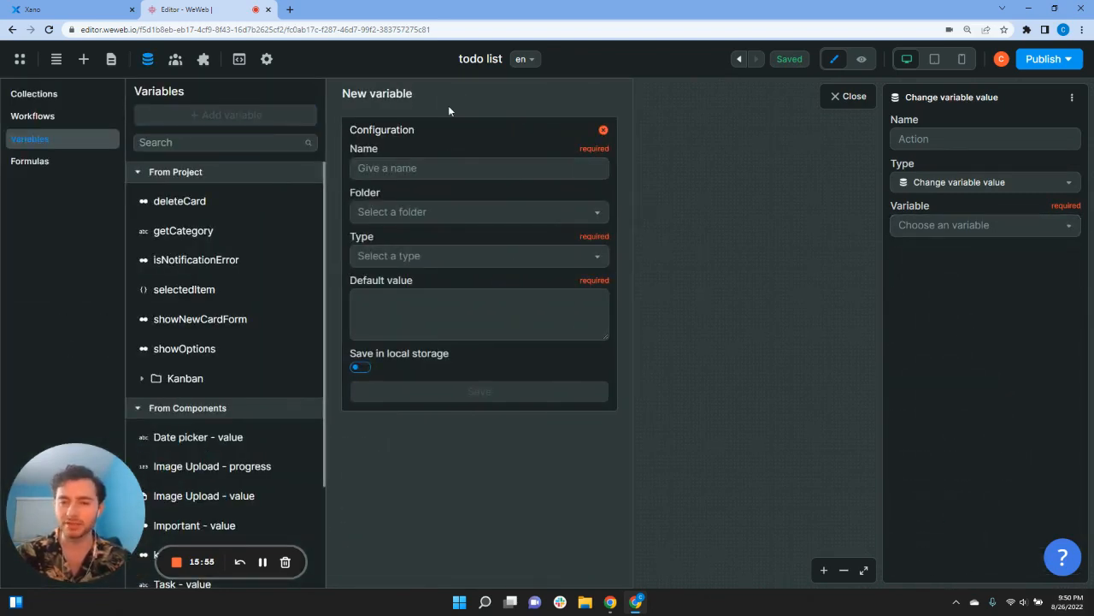
left_click(450, 160)
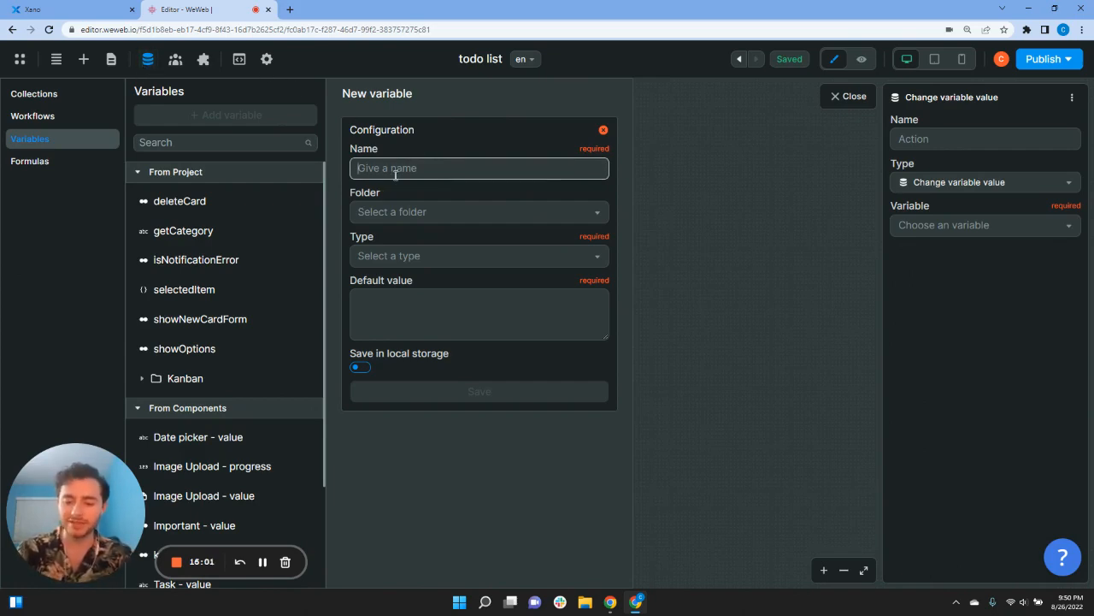
type("important")
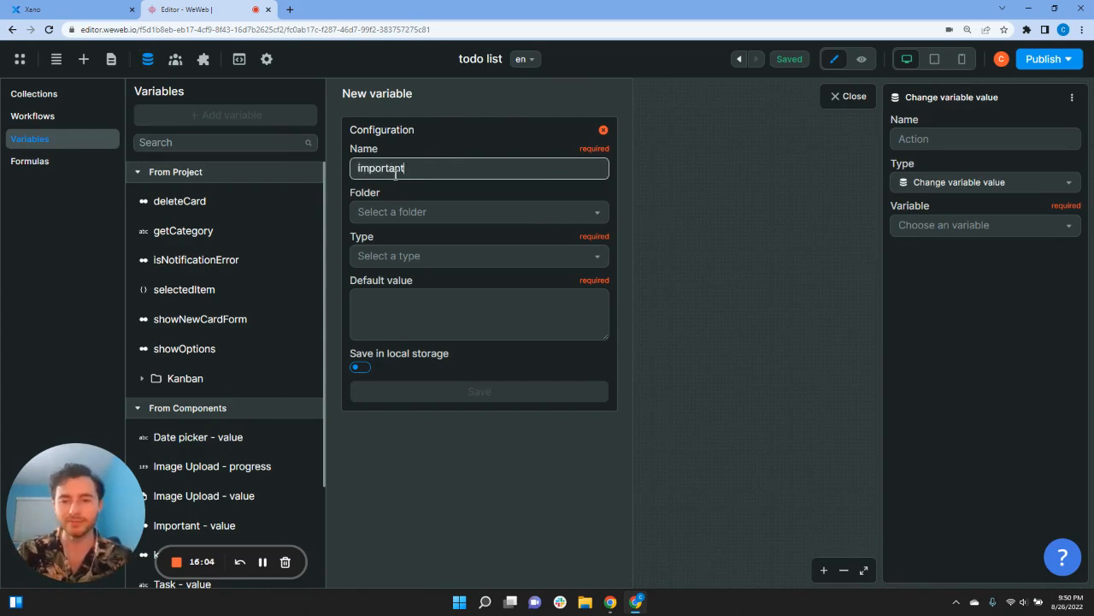
left_click(410, 255)
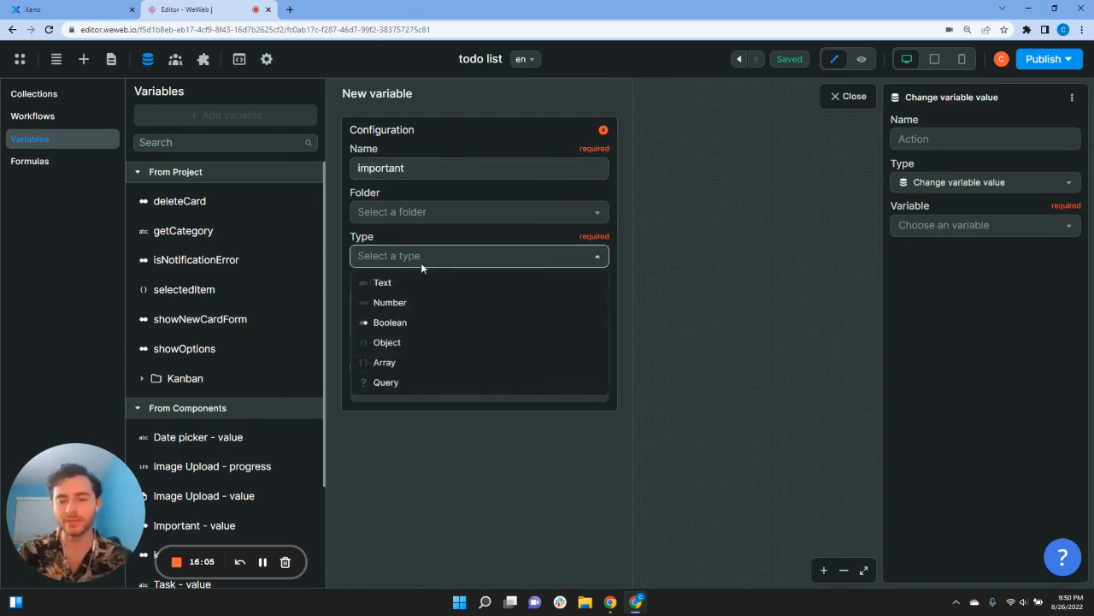
left_click(410, 320)
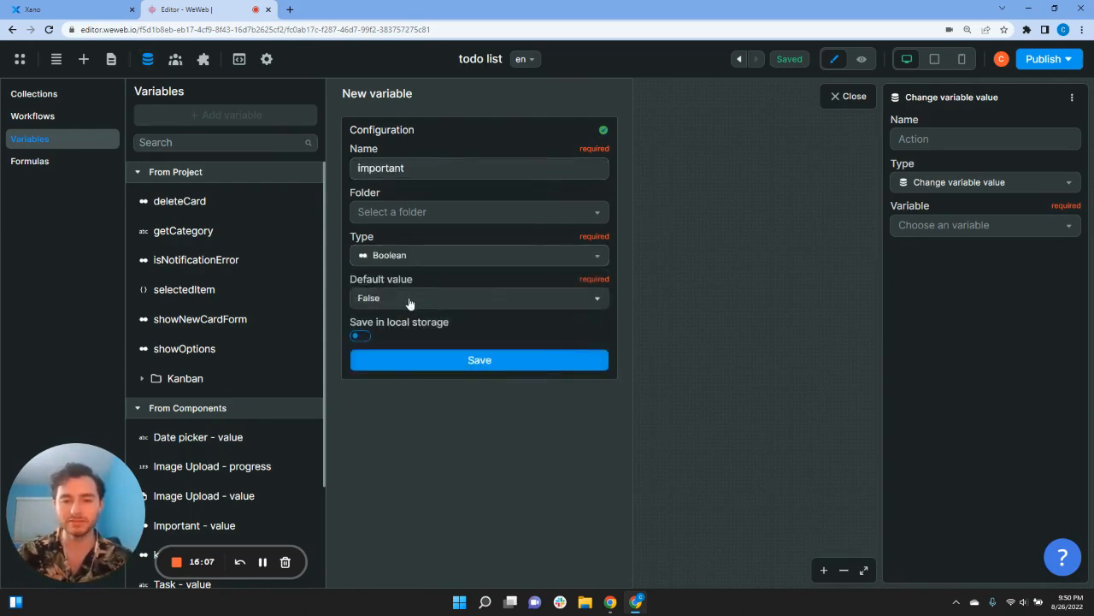
left_click(360, 336)
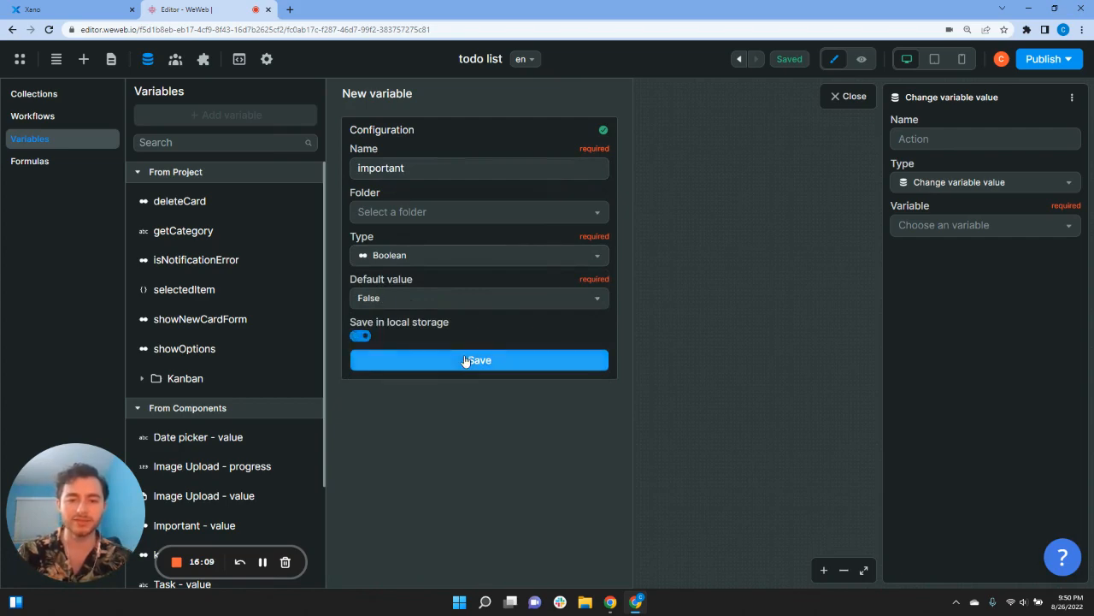
left_click(464, 359)
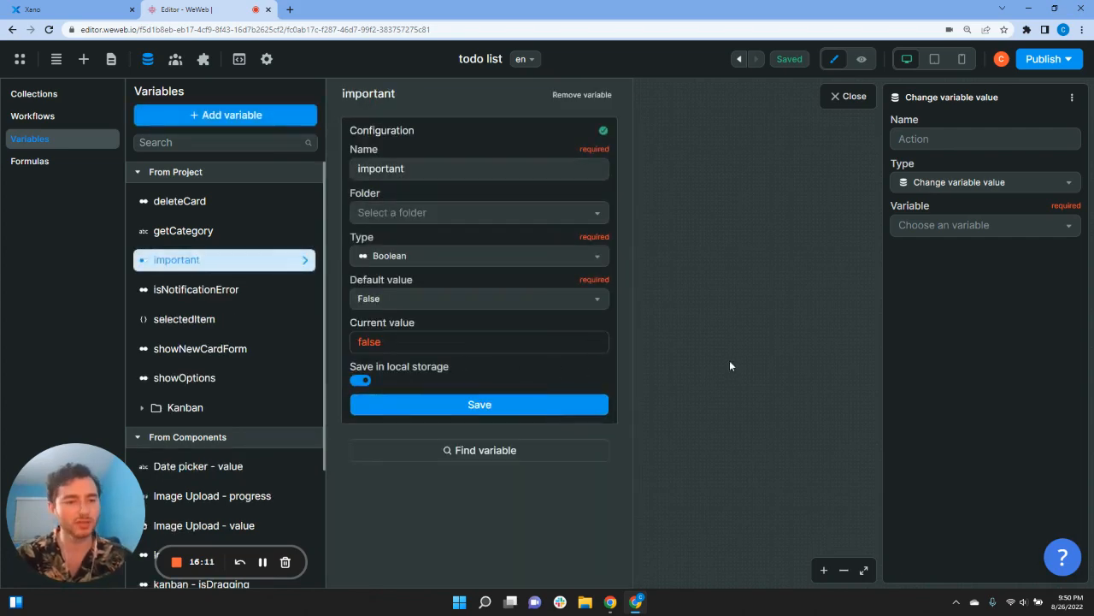
left_click(729, 366)
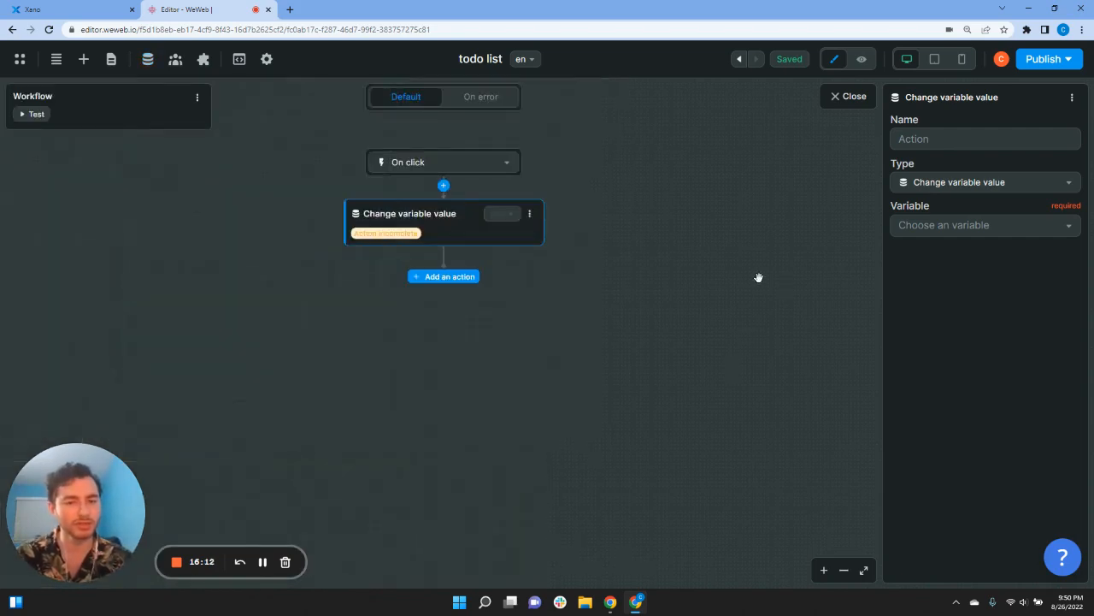
Step: Make the action change the important variable, with its value bound to a formula
left_click(946, 224)
type("imp")
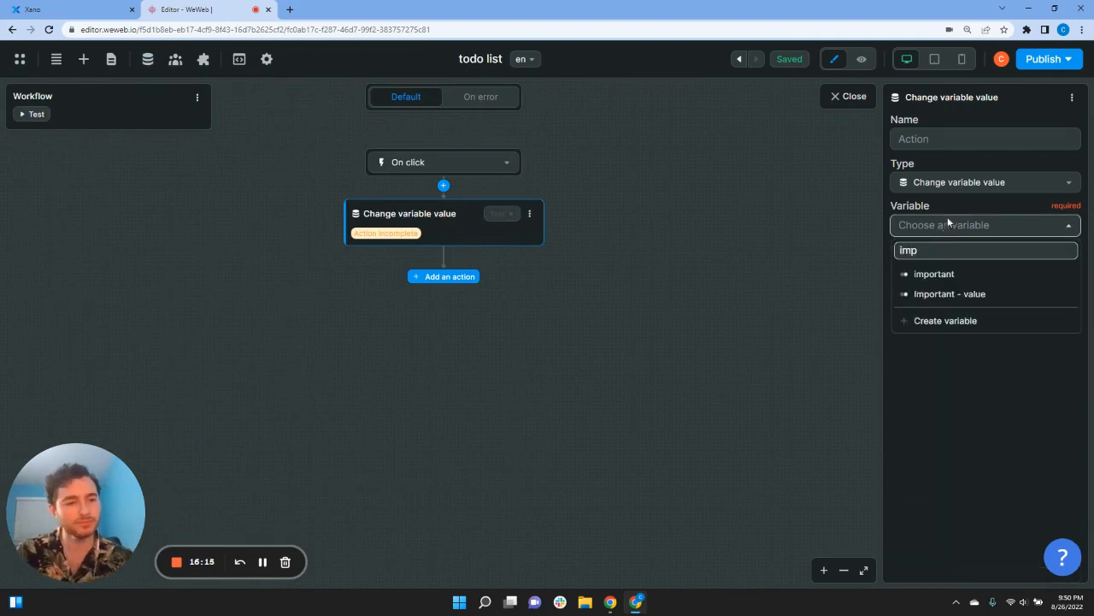
left_click(940, 274)
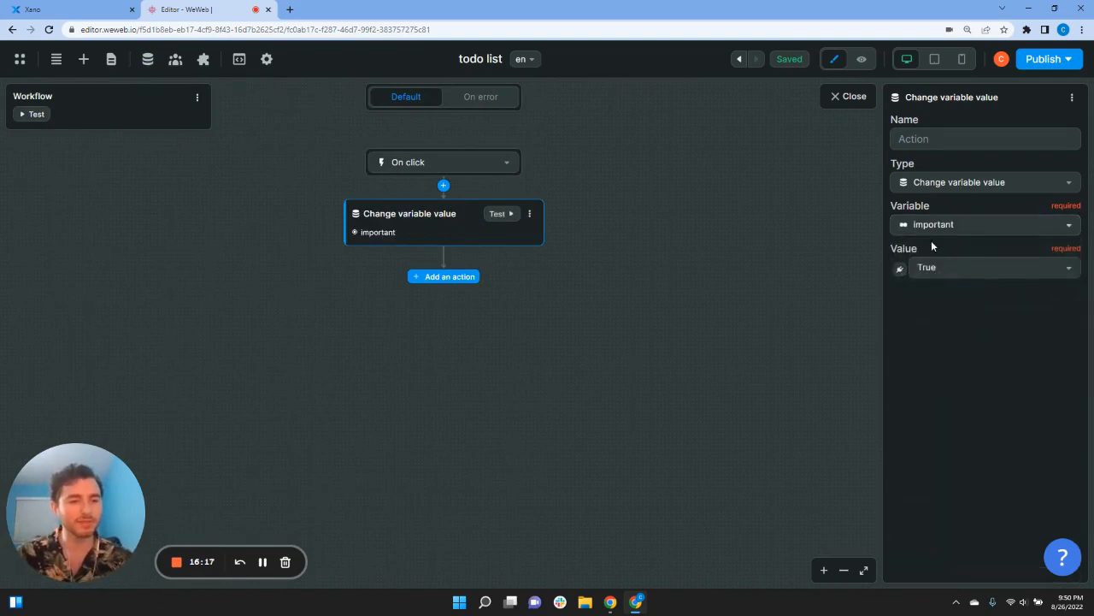
left_click(900, 269)
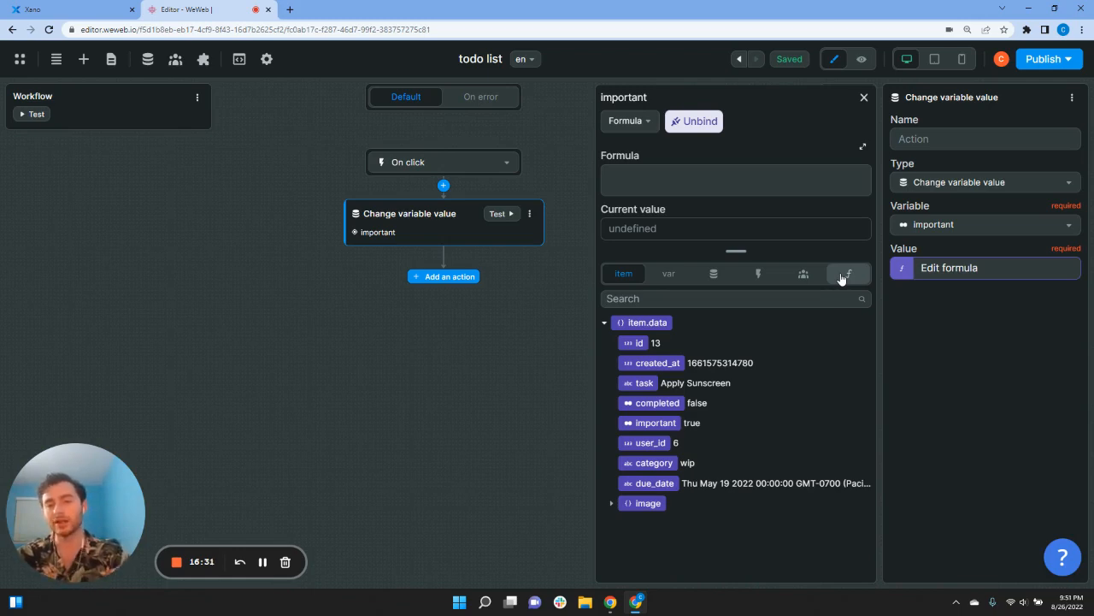
Step: Insert a switch function that takes the card's item.data['important'] field
left_click(841, 275)
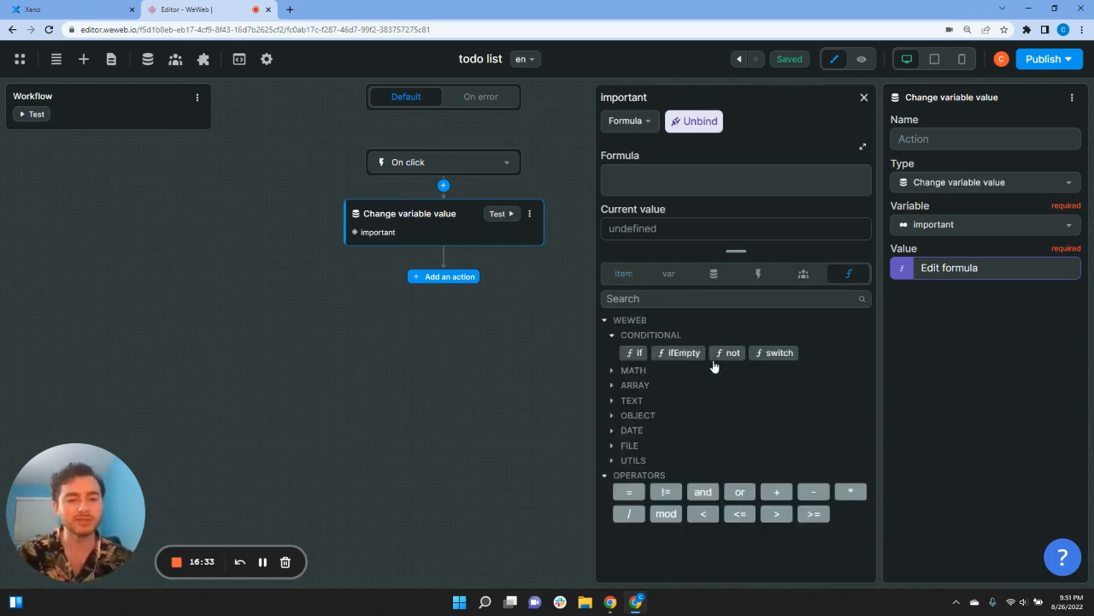
left_click(773, 353)
left_click(625, 274)
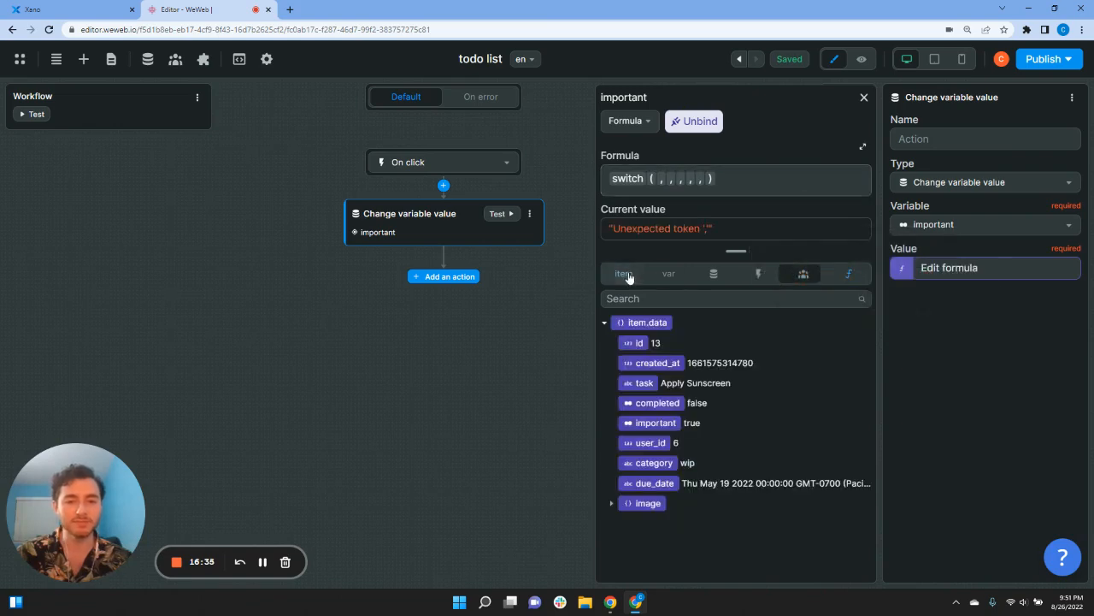
left_click(862, 272)
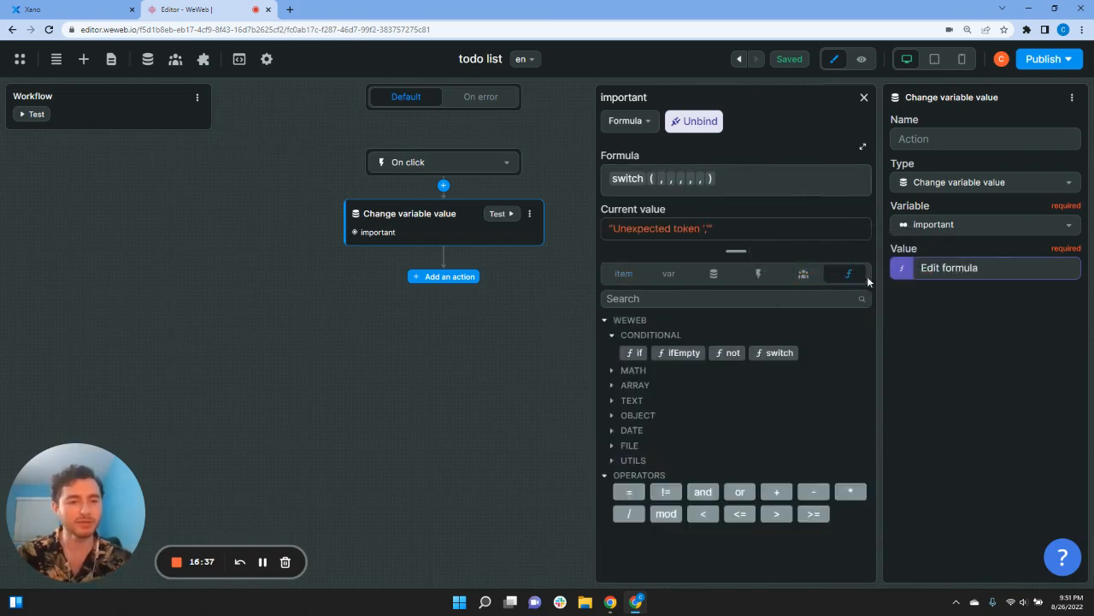
left_click(624, 274)
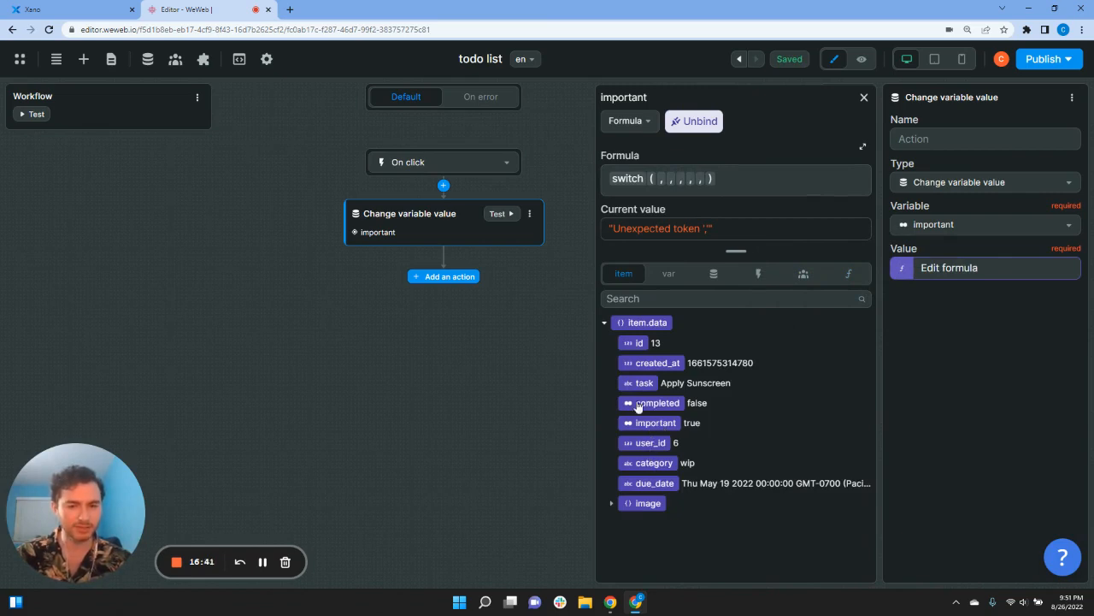
left_click(655, 423)
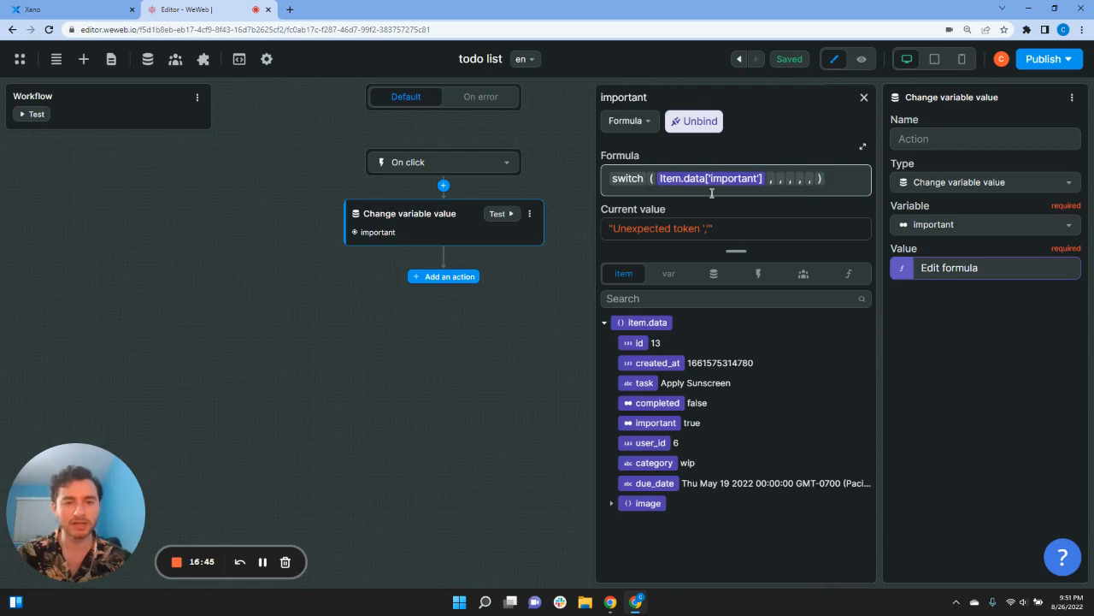
Step: Fill in the switch arguments true, false, false, true
left_click(774, 184)
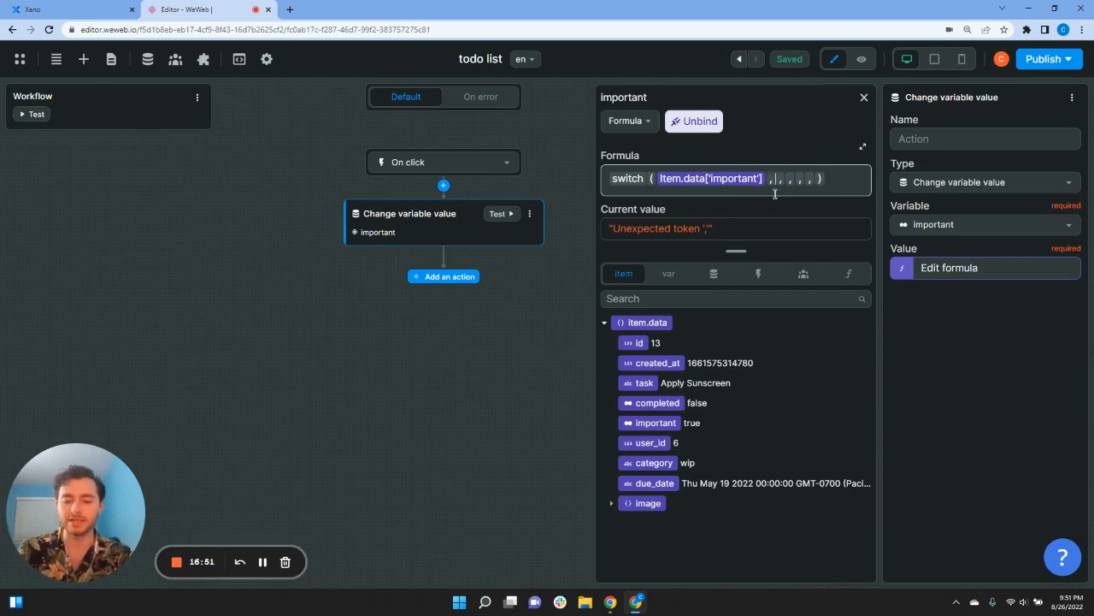
type("ture")
key("BackSpace")
key("BackSpace")
key("BackSpace")
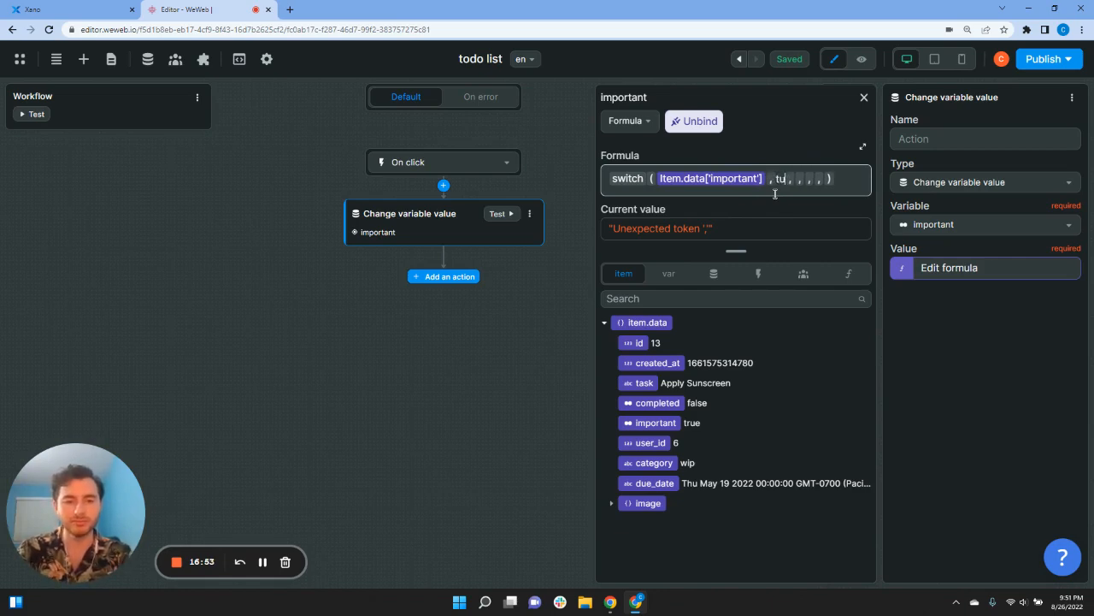
type("rue")
key("Right")
type("false , ")
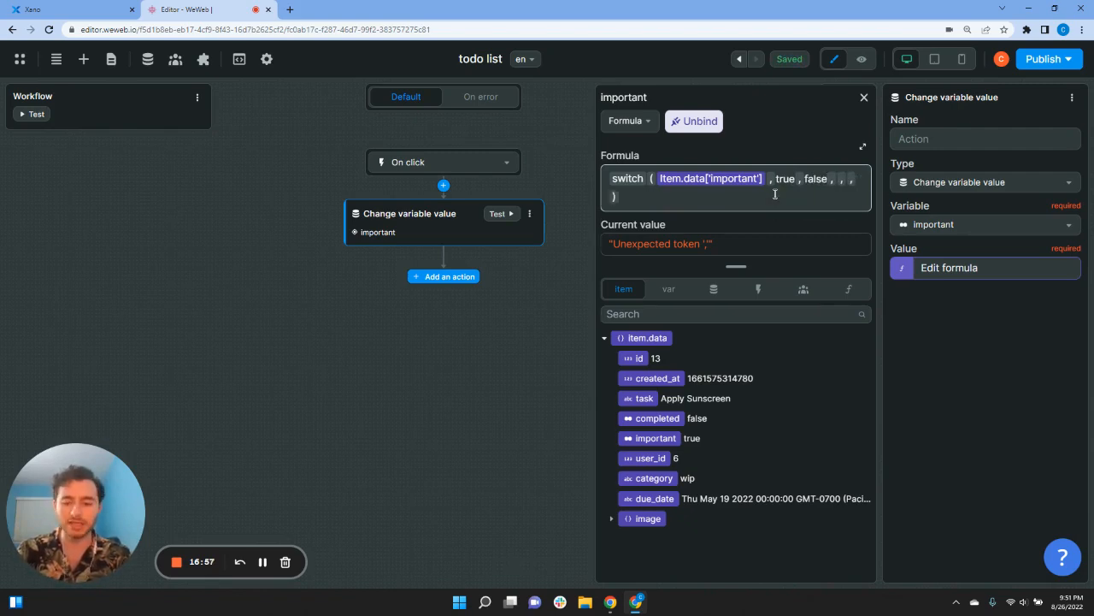
type("false")
key("Right")
type("t")
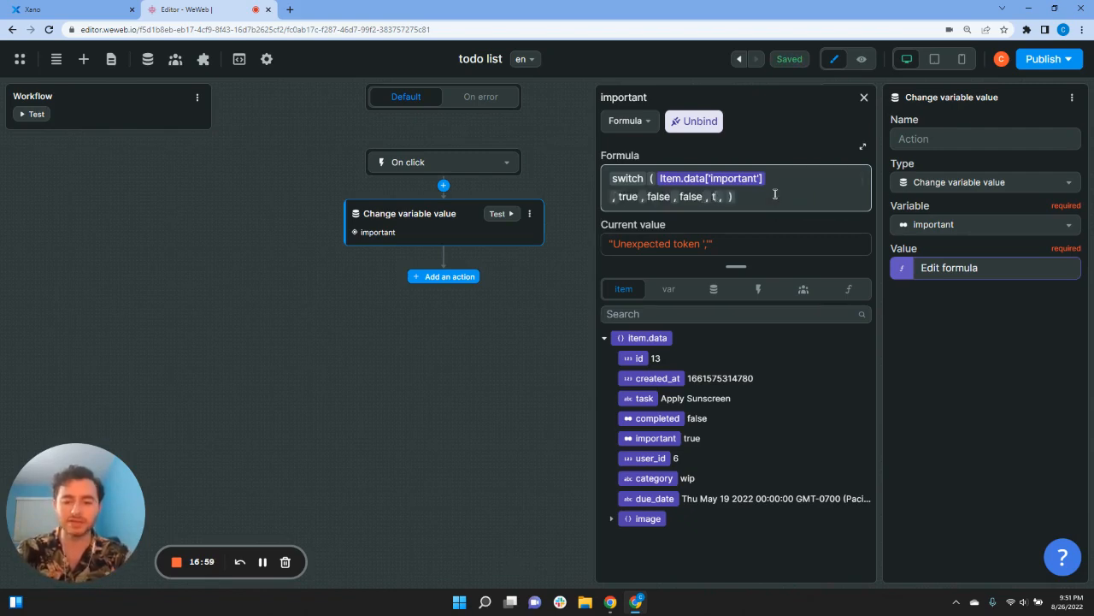
type("rue")
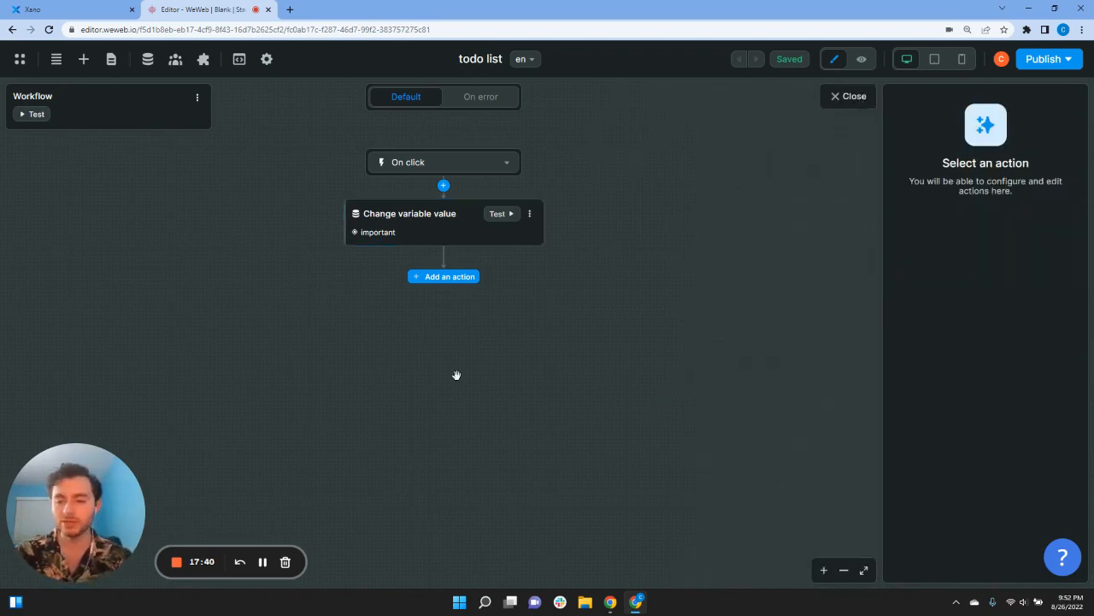
Step: Review the switch formula for the important variable in the Change variable value action
left_click(425, 243)
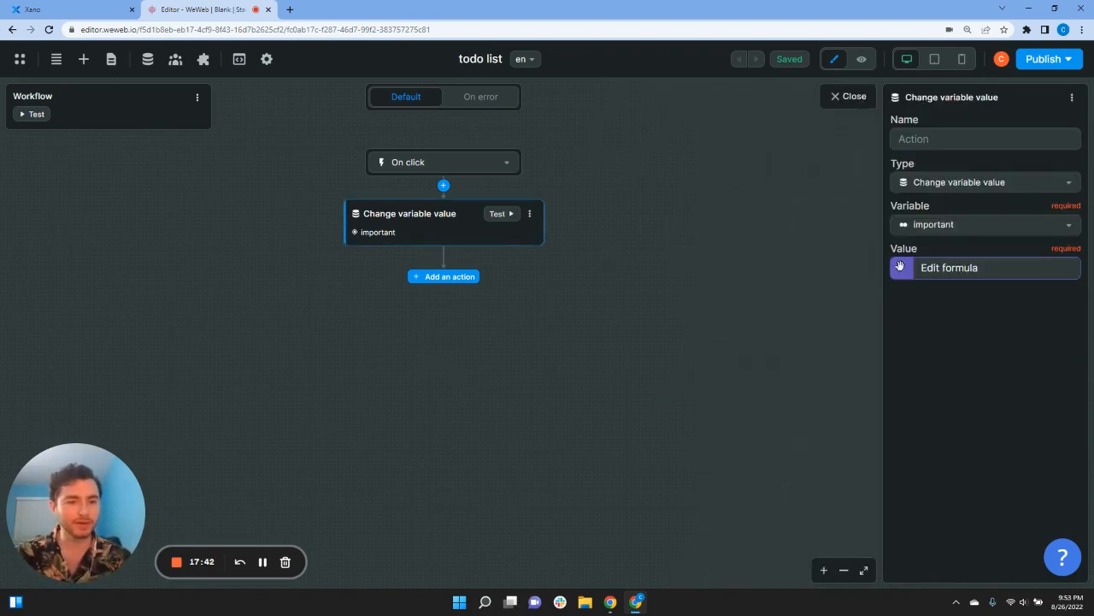
left_click(903, 267)
left_click(864, 96)
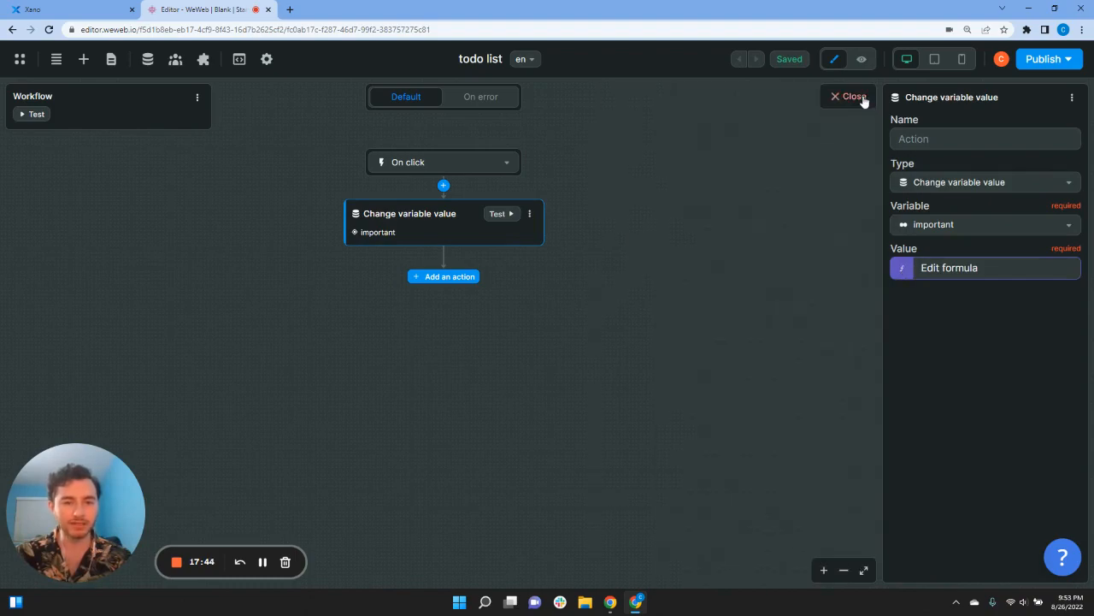
Step: Add a Xano Request action calling POST /todo_change_important from the todo API group
left_click(450, 277)
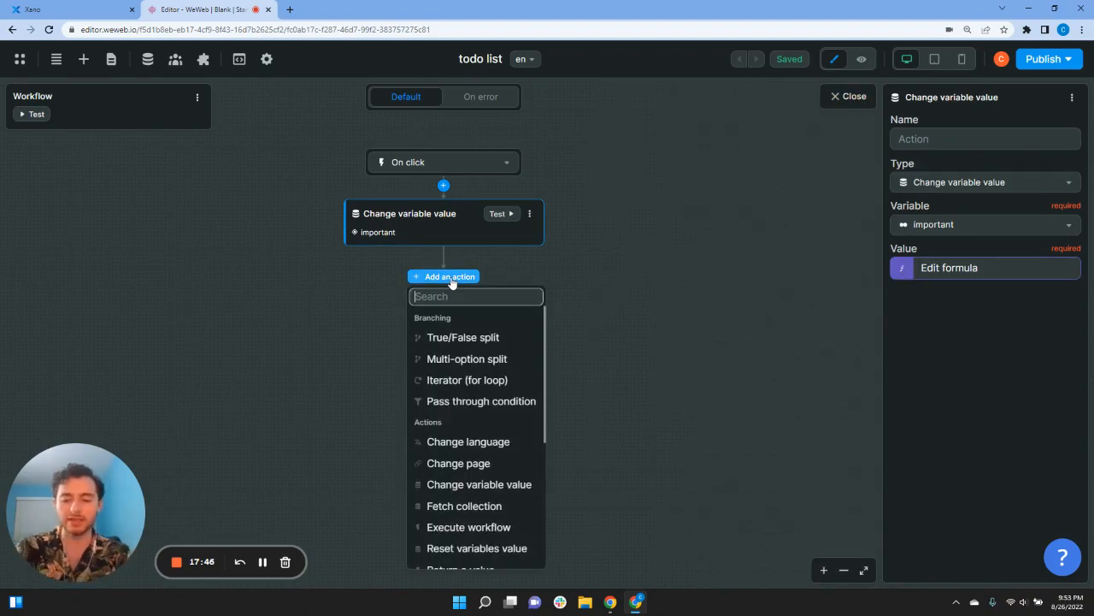
type("re")
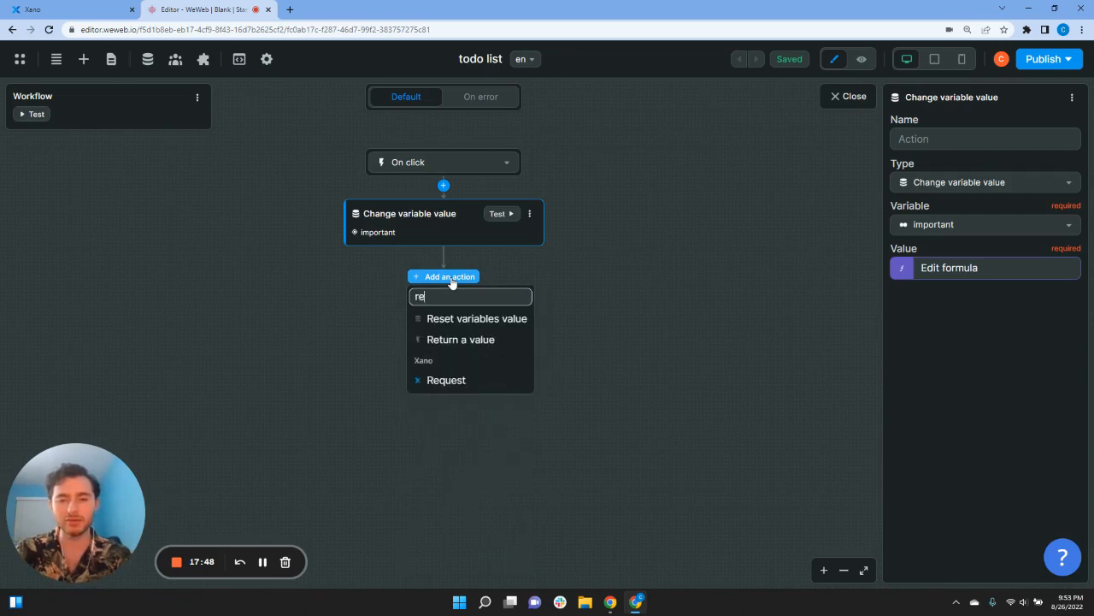
left_click(462, 378)
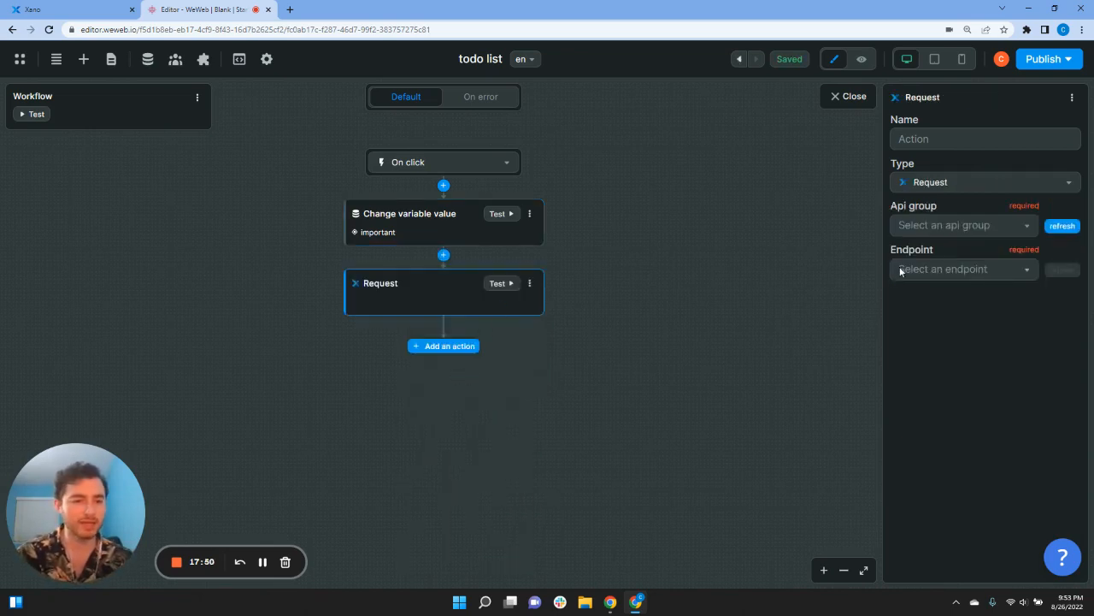
left_click(919, 227)
left_click(923, 272)
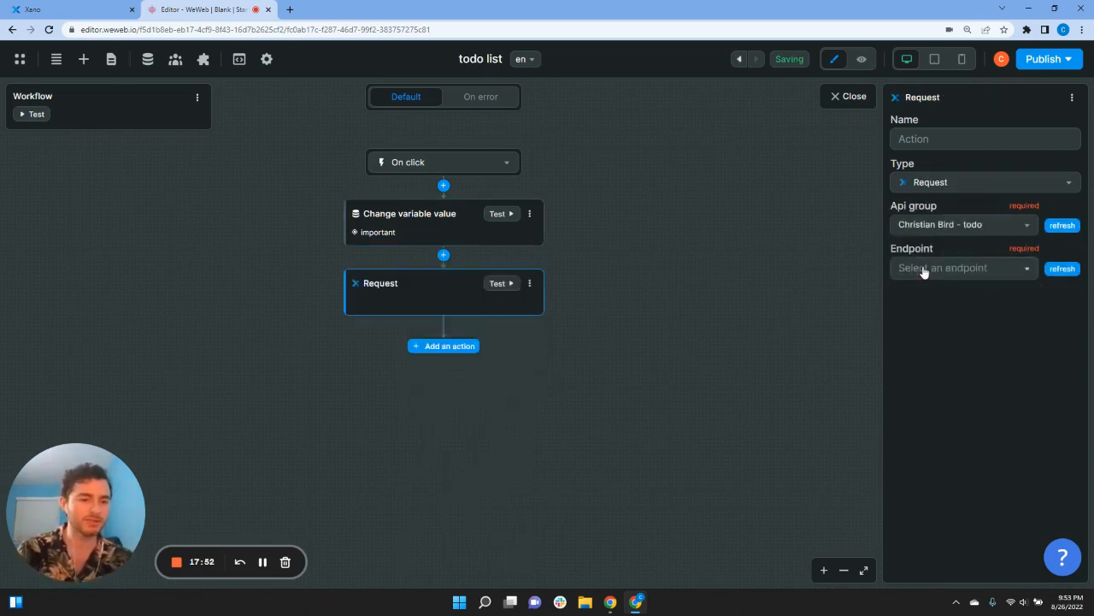
left_click(926, 274)
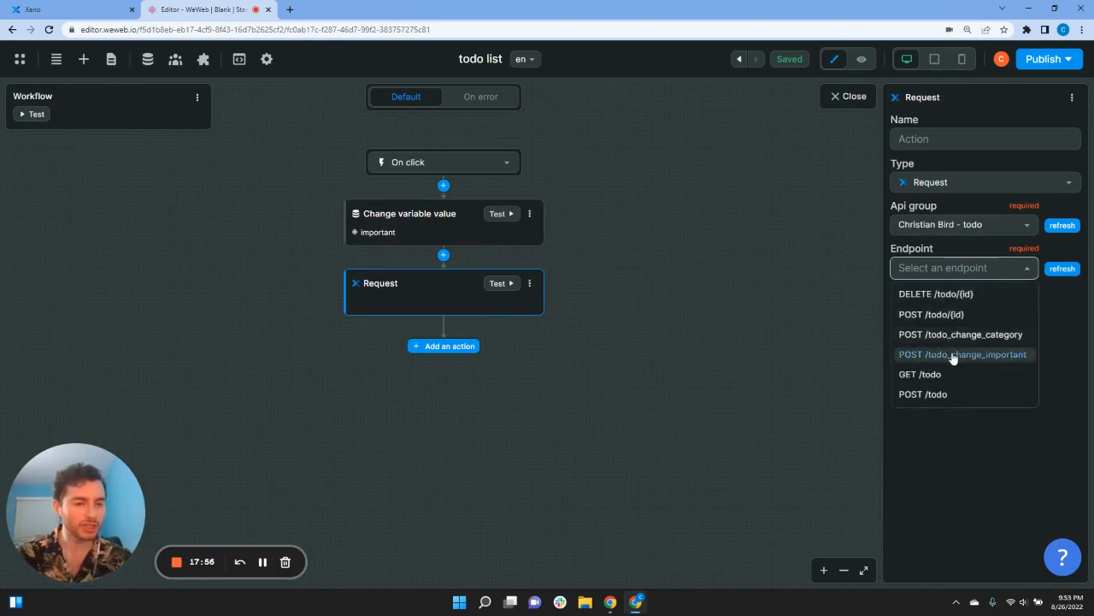
left_click(953, 356)
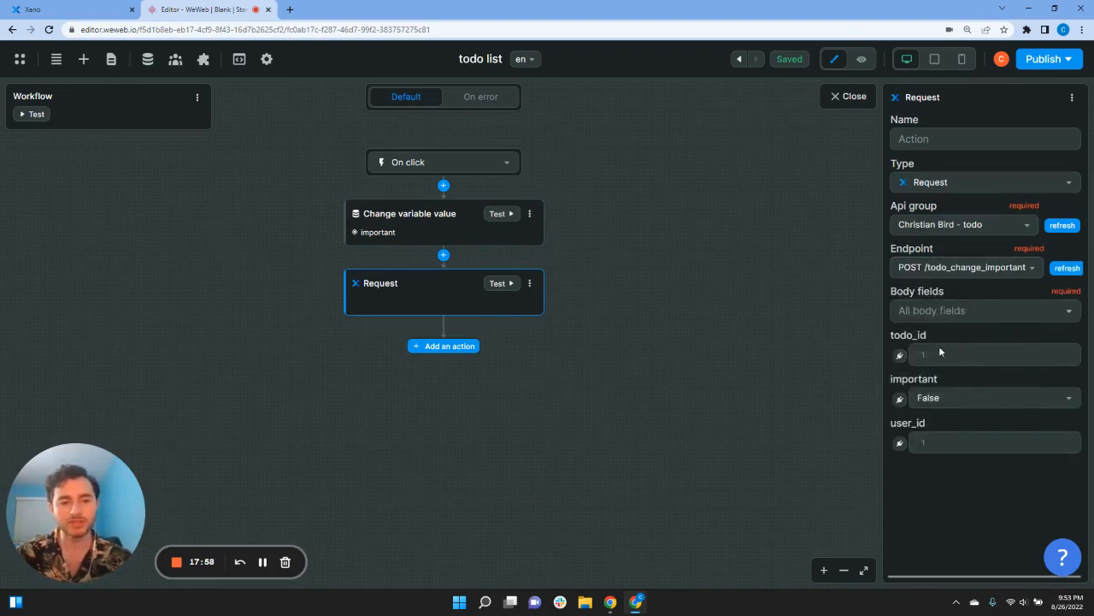
Step: Bind todo_id to the card's id, important to the important variable, and user_id to the logged-in user's id
left_click(900, 355)
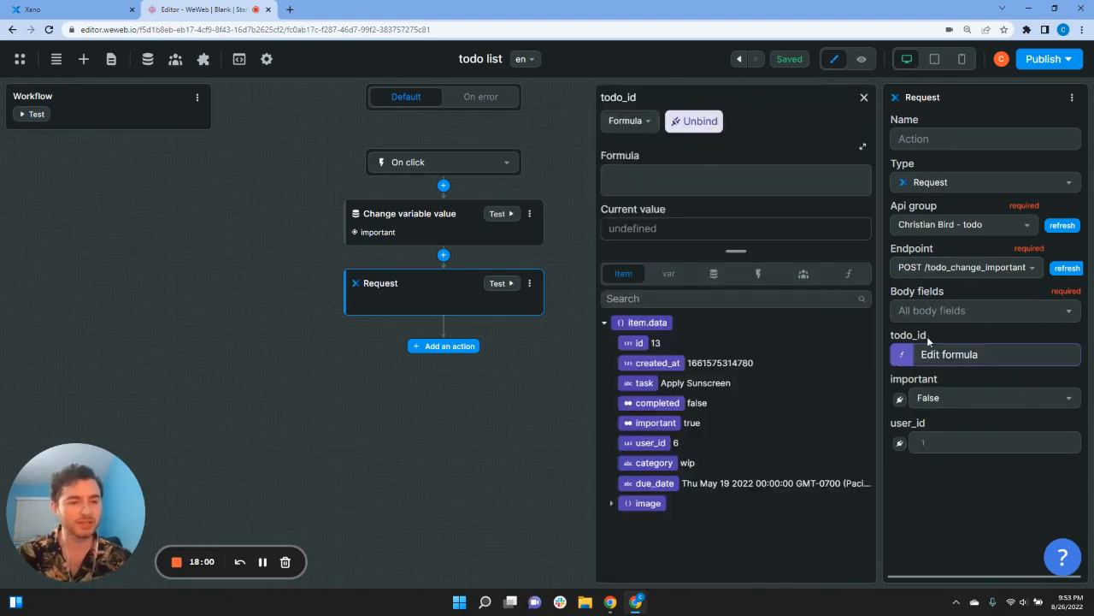
left_click(640, 342)
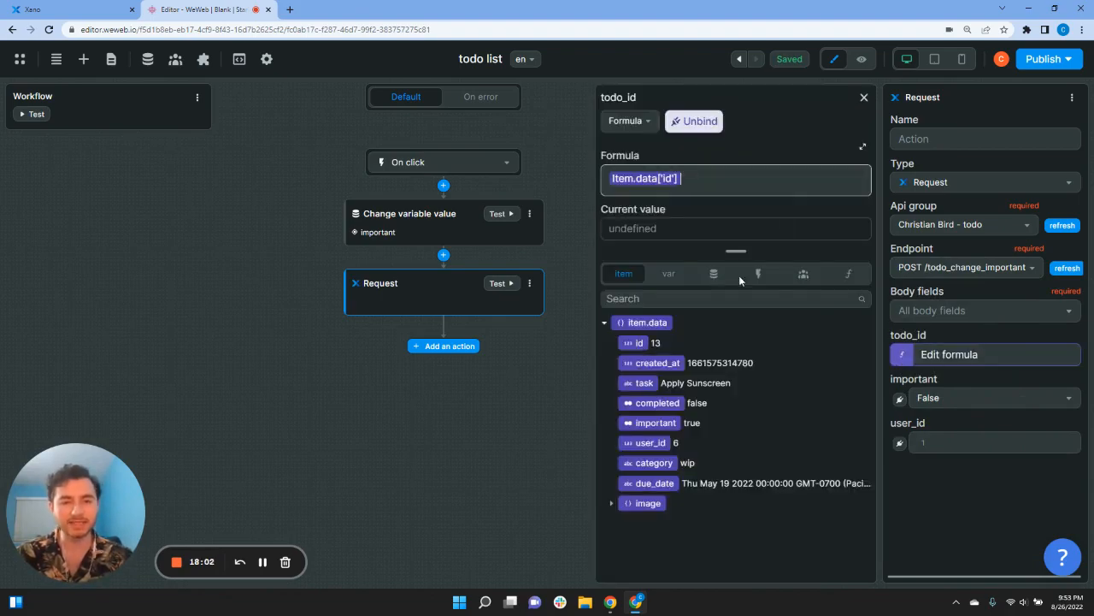
left_click(900, 399)
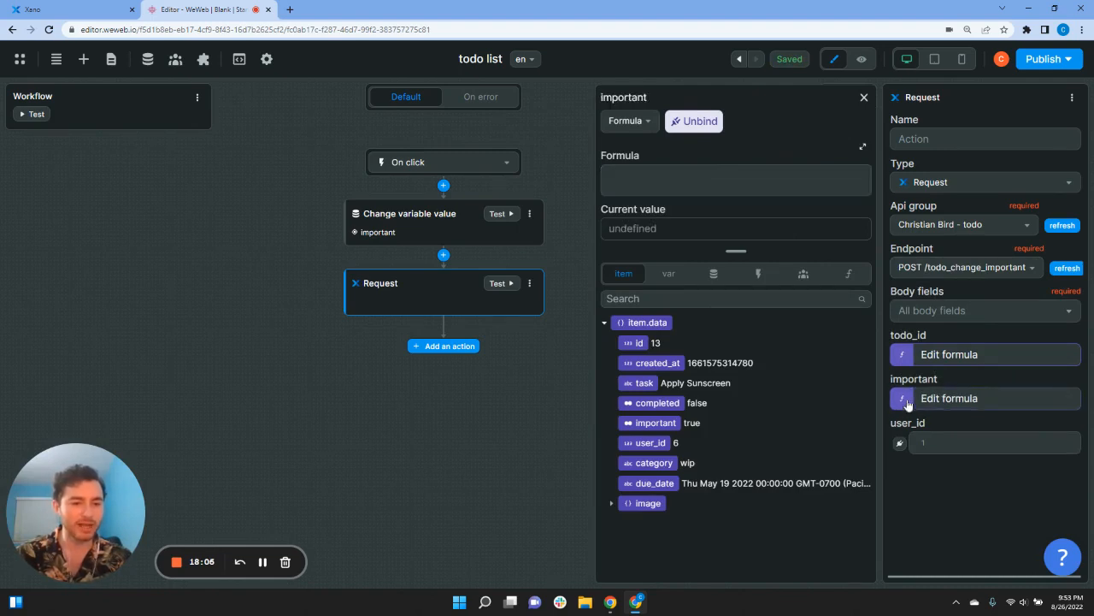
left_click(676, 277)
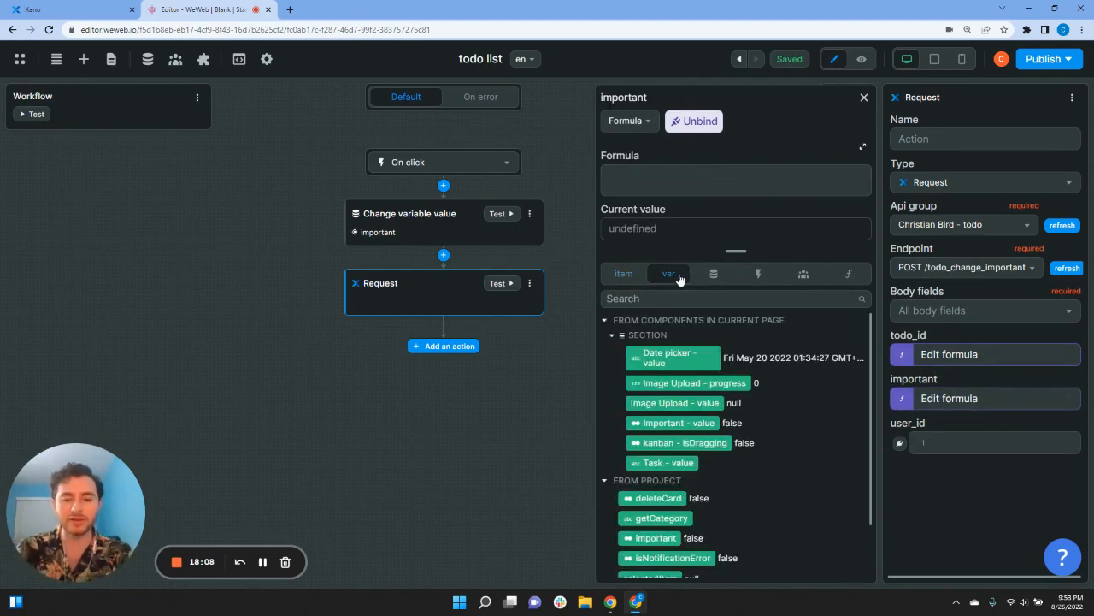
scroll(733, 410, "down", 1)
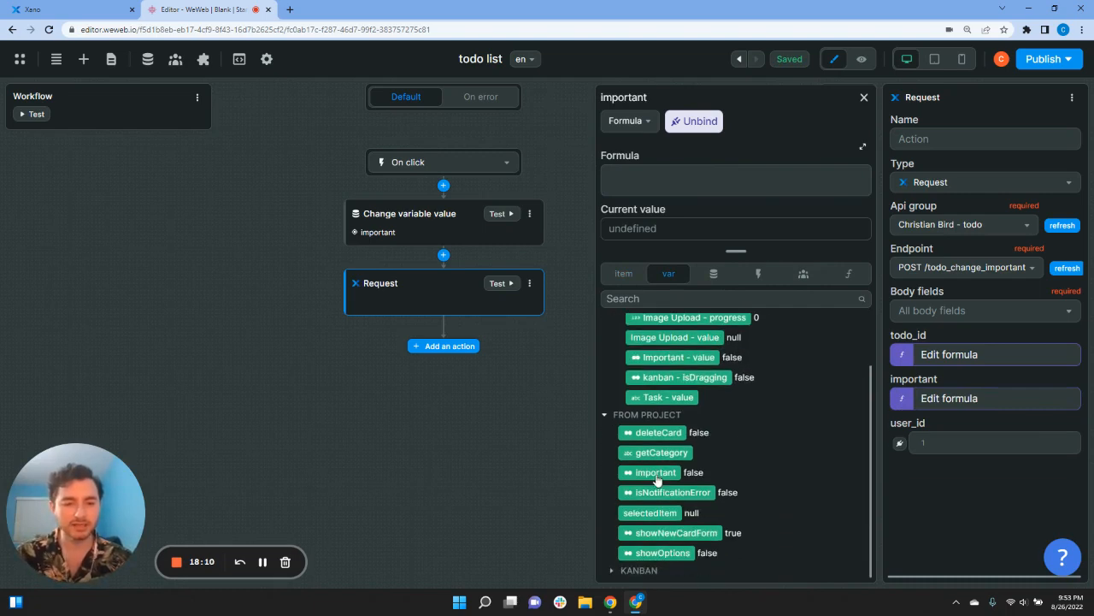
left_click(663, 475)
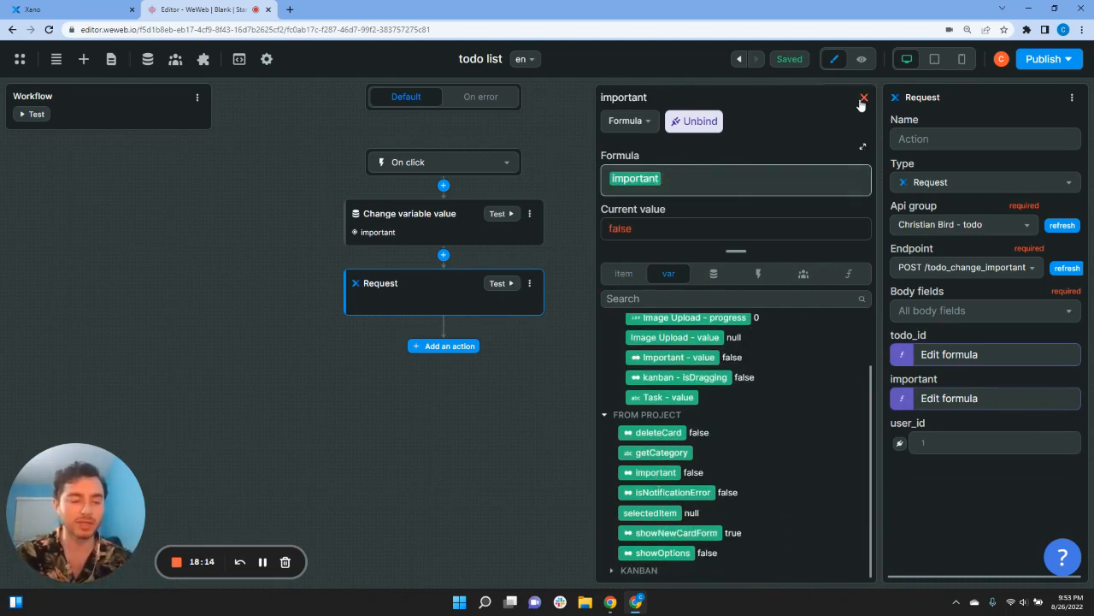
left_click(900, 443)
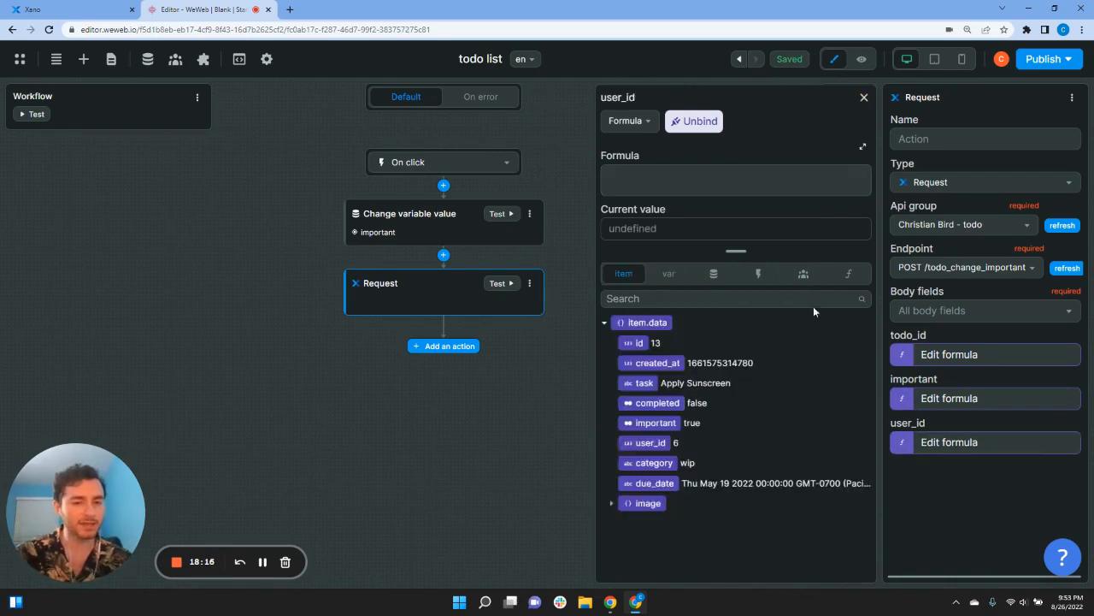
left_click(803, 274)
left_click(611, 337)
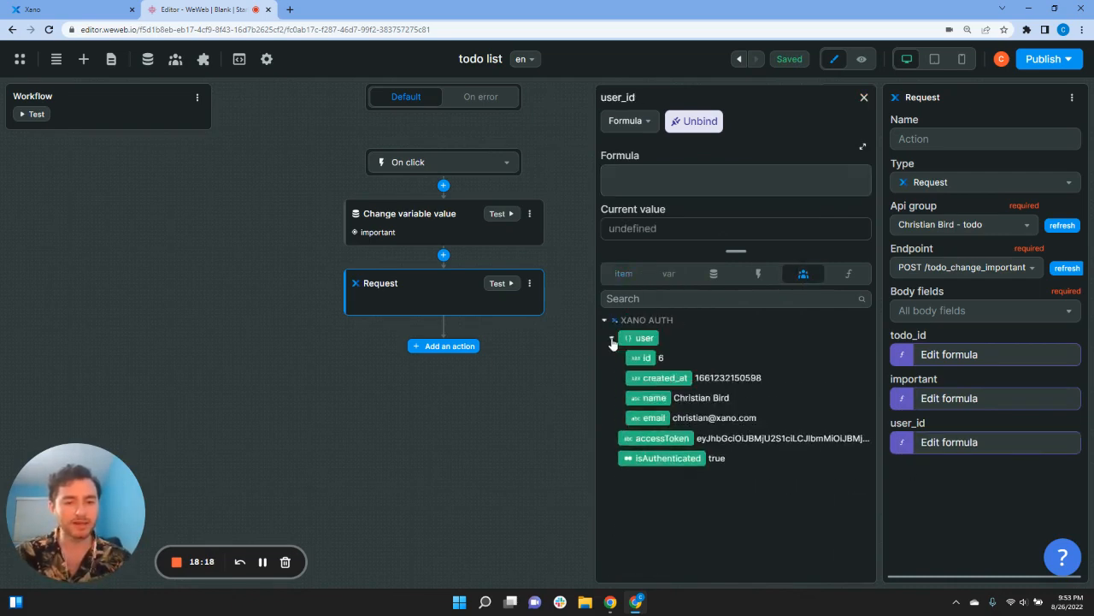
left_click(646, 359)
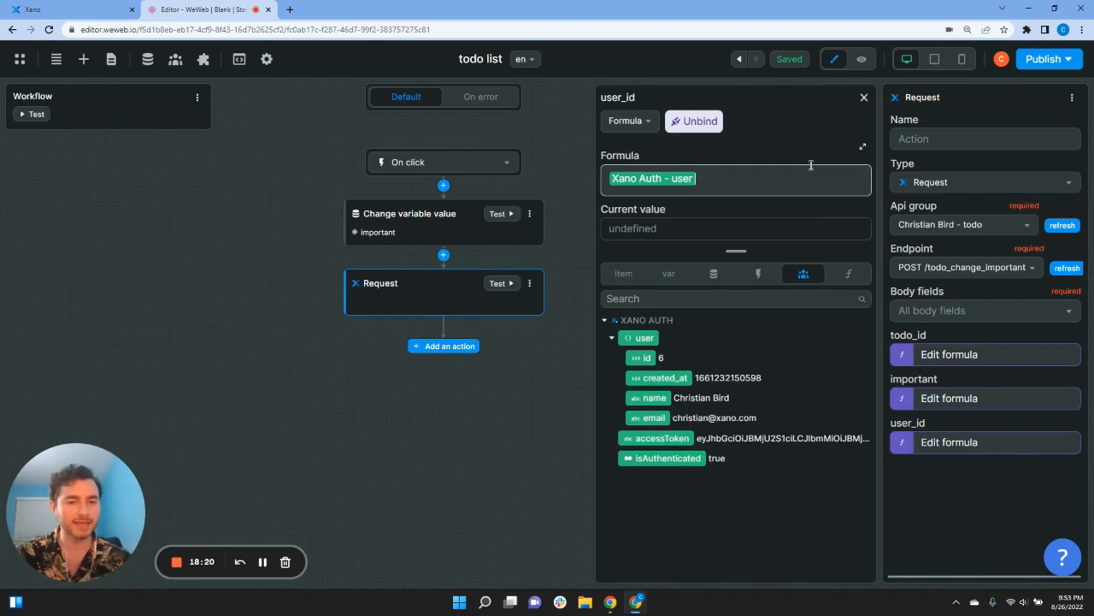
left_click(865, 99)
left_click(721, 295)
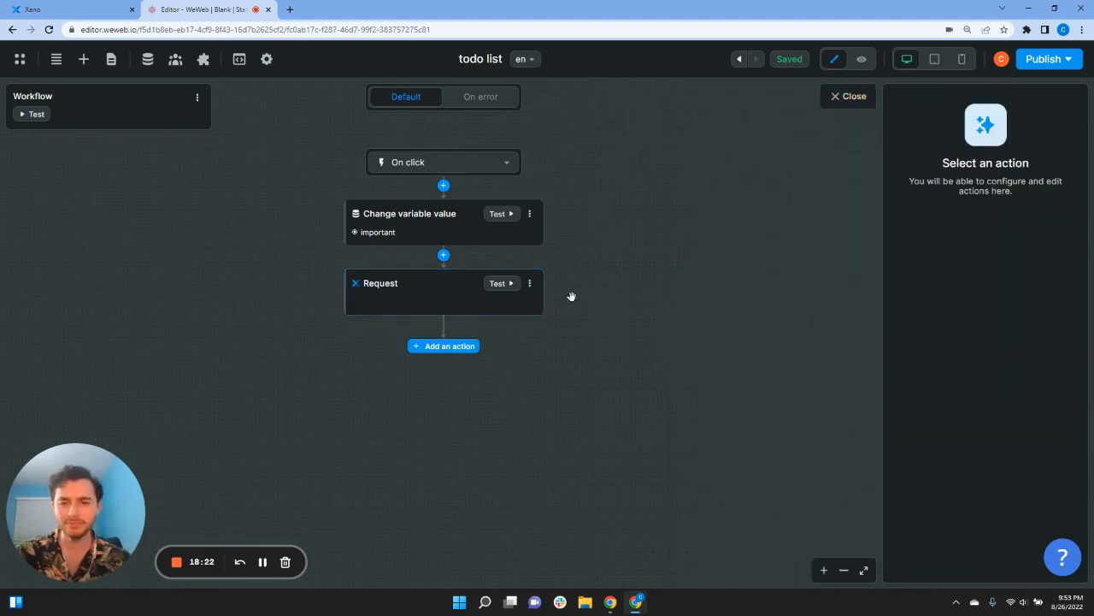
Step: Remove the Fetch User step from the end of the workflow
left_click(459, 347)
type("fe")
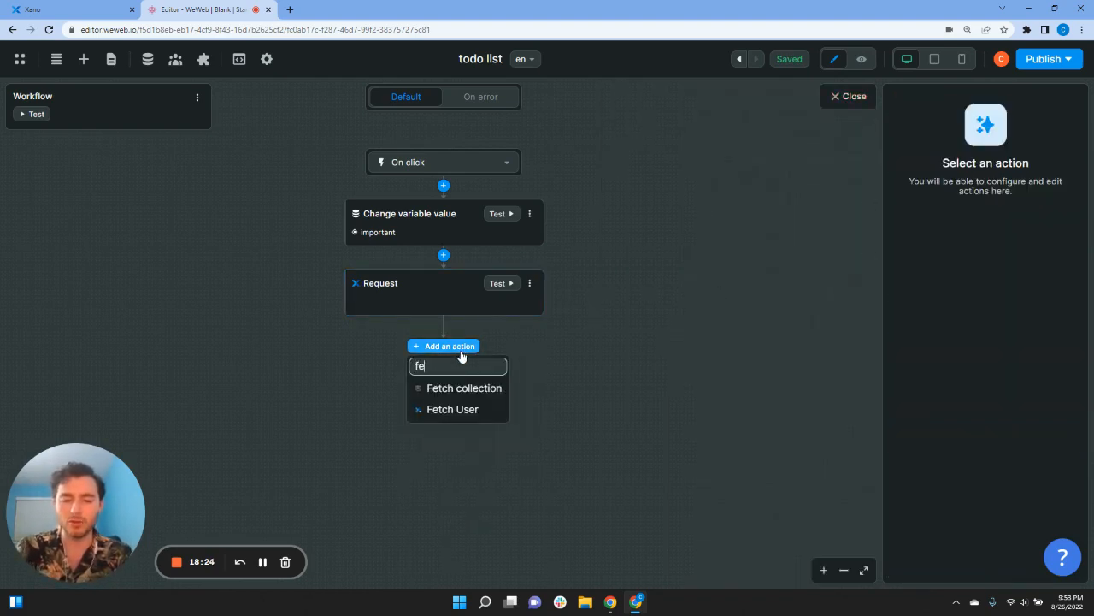
left_click(459, 409)
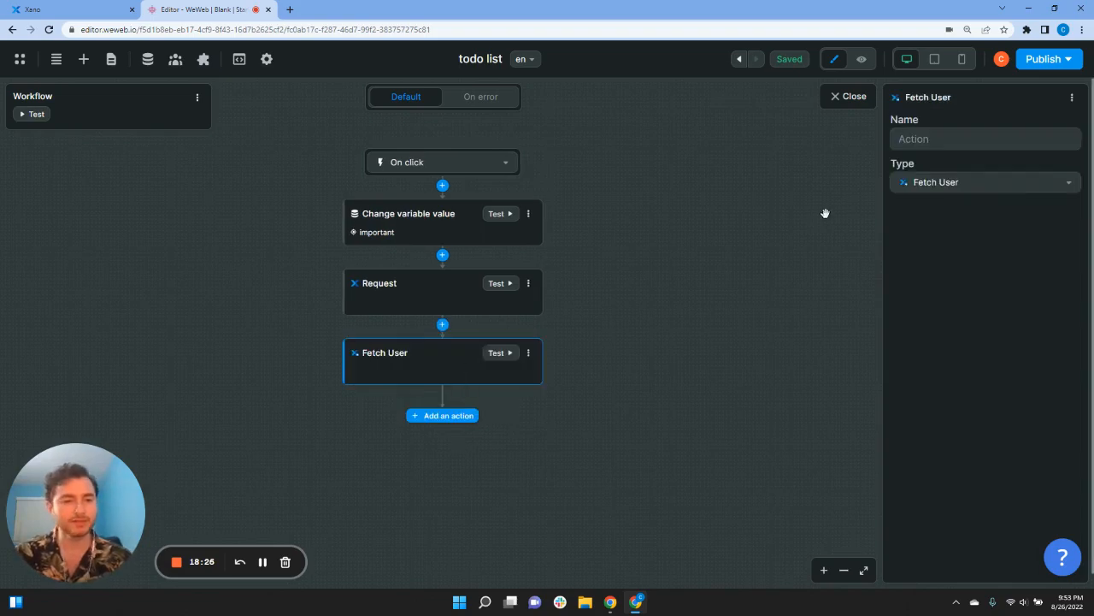
left_click(929, 147)
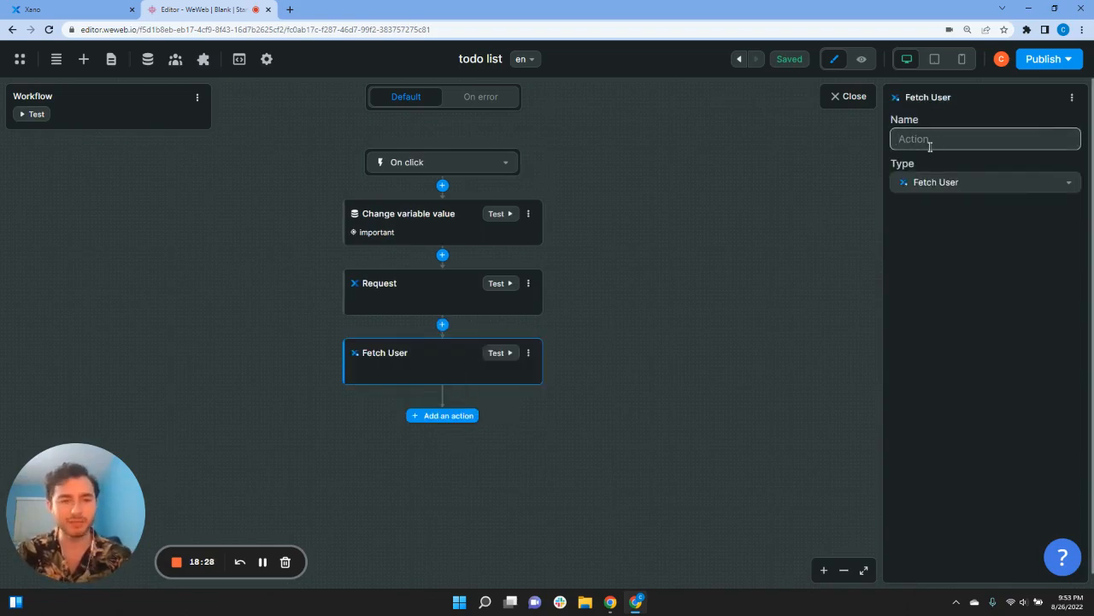
left_click(466, 372)
left_click(527, 356)
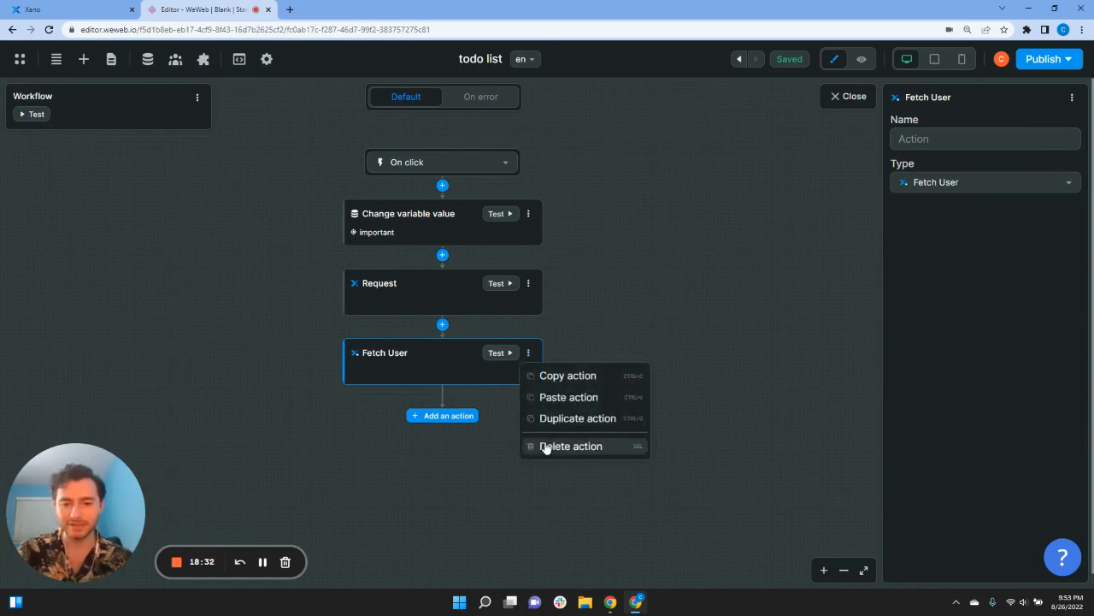
left_click(548, 446)
Step: Add a Fetch collection step that refreshes the User Data collection
left_click(451, 347)
type("fet")
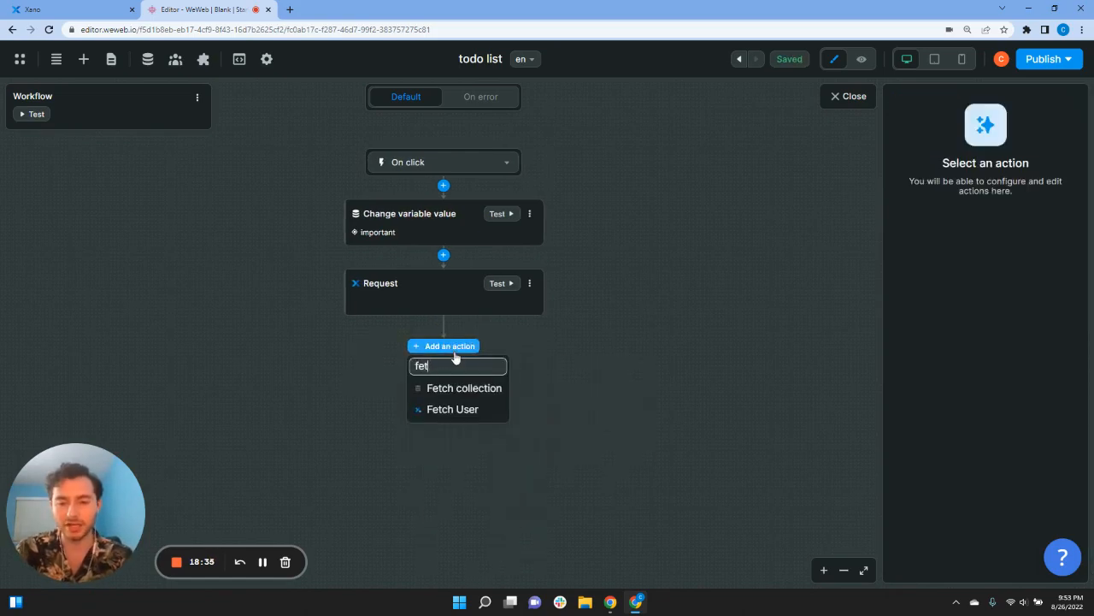
left_click(482, 390)
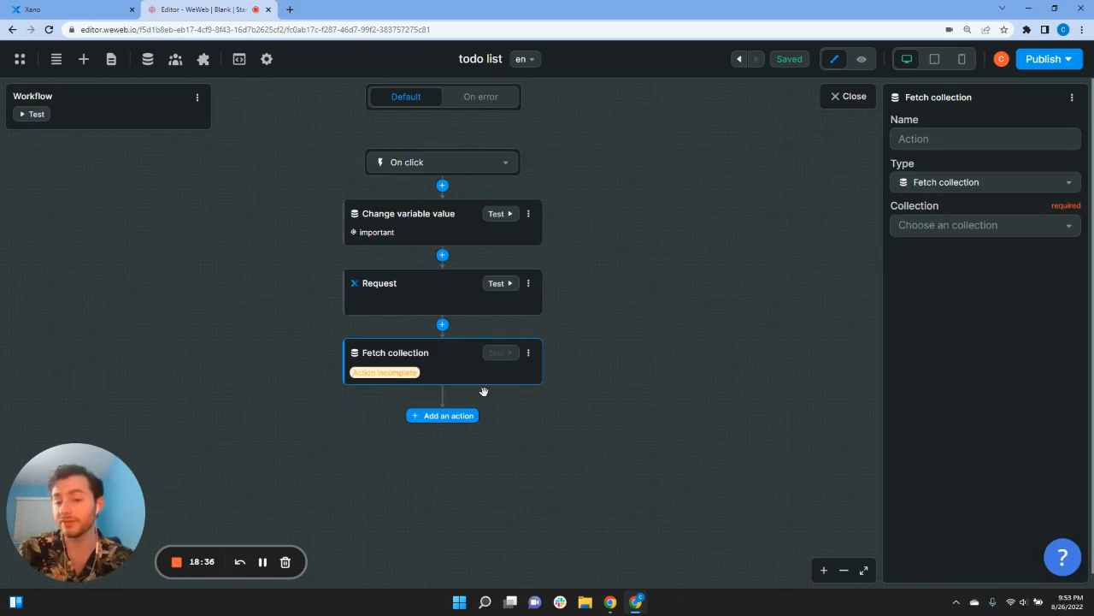
left_click(941, 226)
left_click(942, 250)
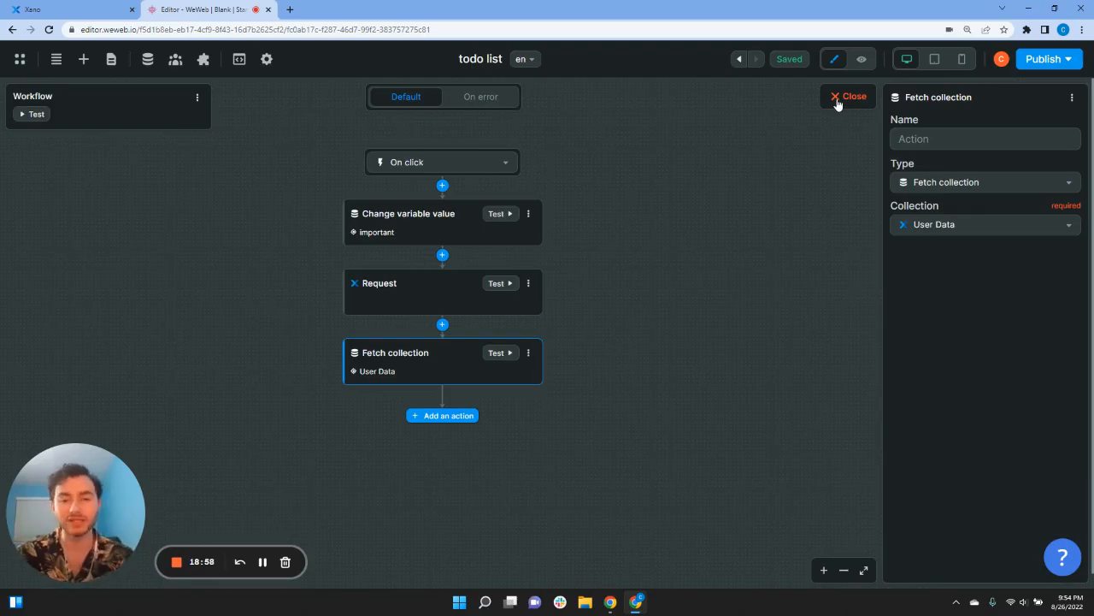
Step: Preview the page and open, then close, the Apply Sunscreen card's details panel
left_click(837, 96)
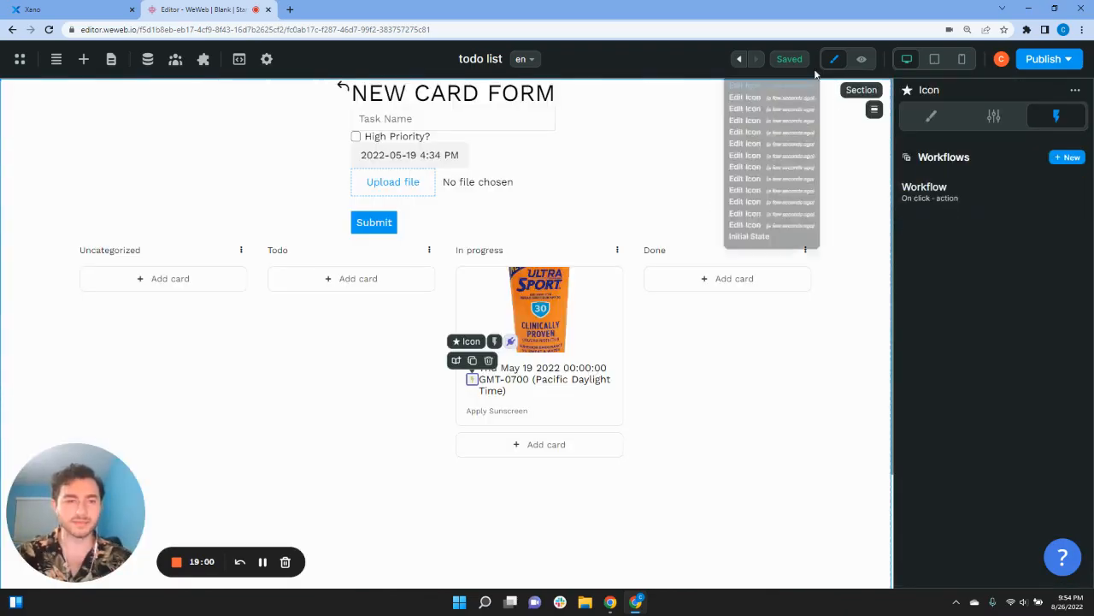
left_click(861, 59)
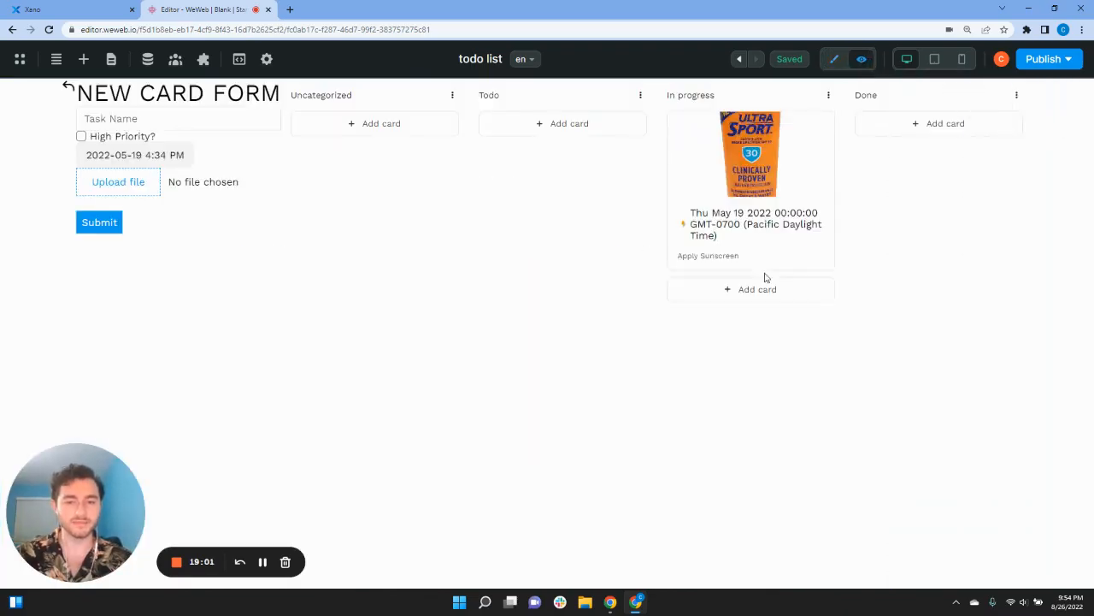
left_click(683, 229)
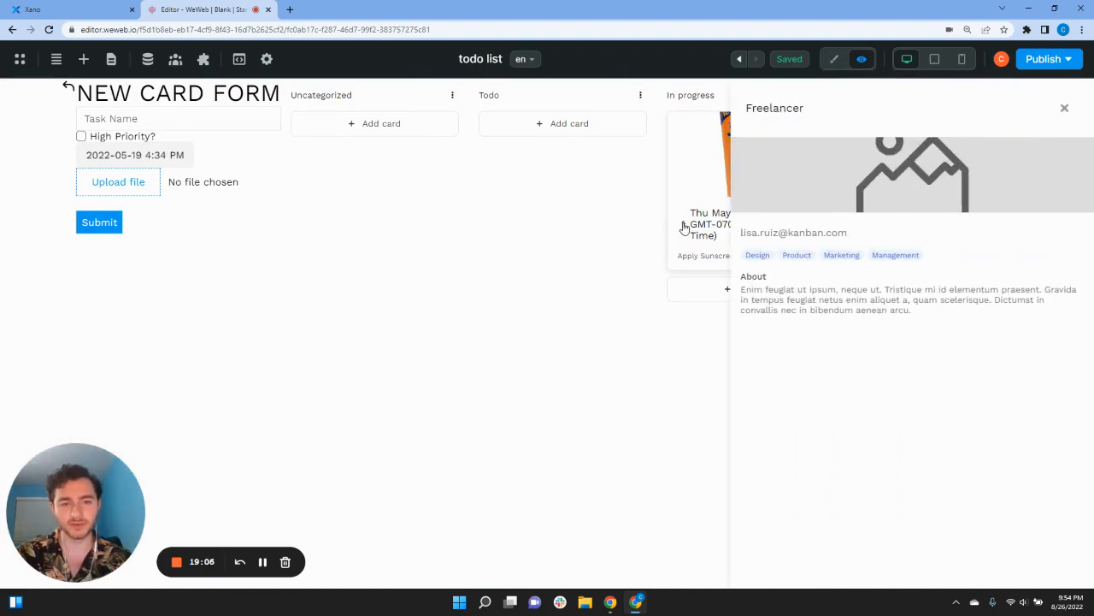
left_click(1065, 108)
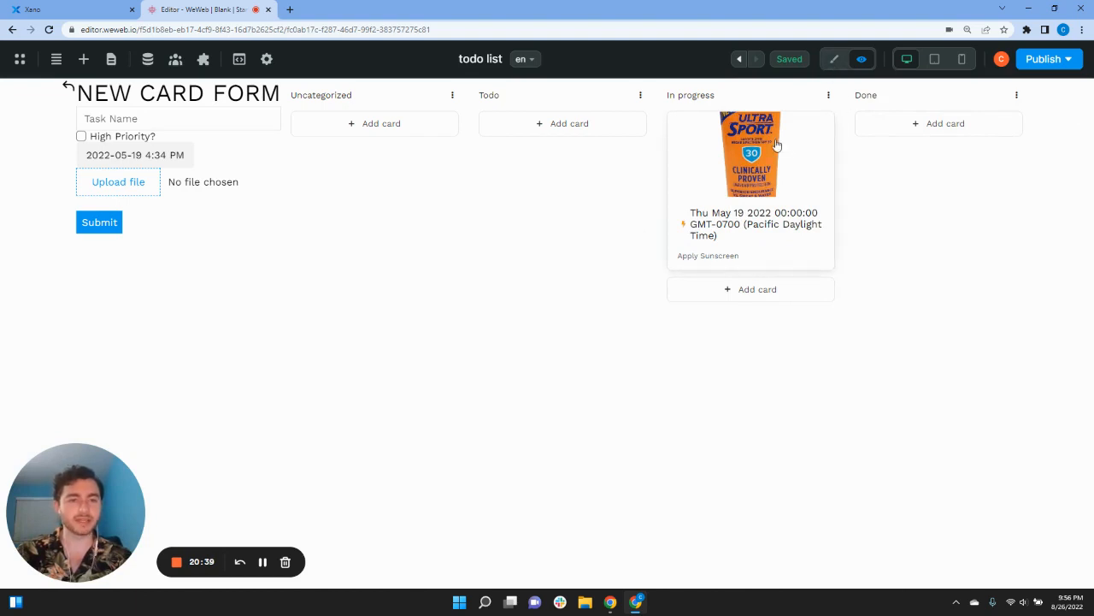
Step: Drag the Apply Sunscreen card toward the Done and Todo columns, then return to the editor
left_click_drag(776, 145, 929, 164)
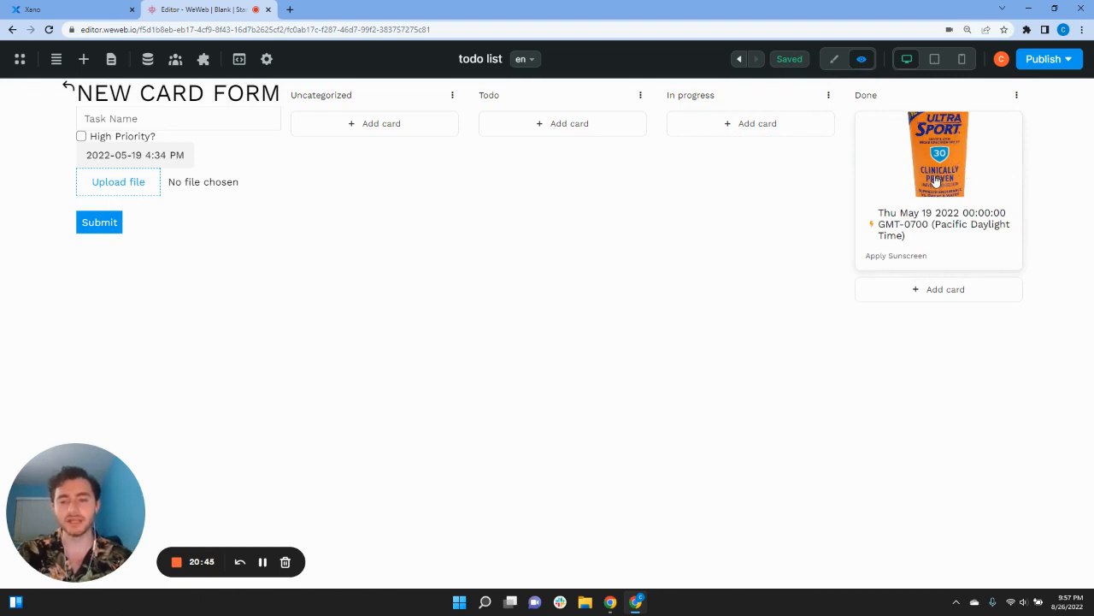
left_click_drag(855, 95, 887, 100)
left_click(867, 83)
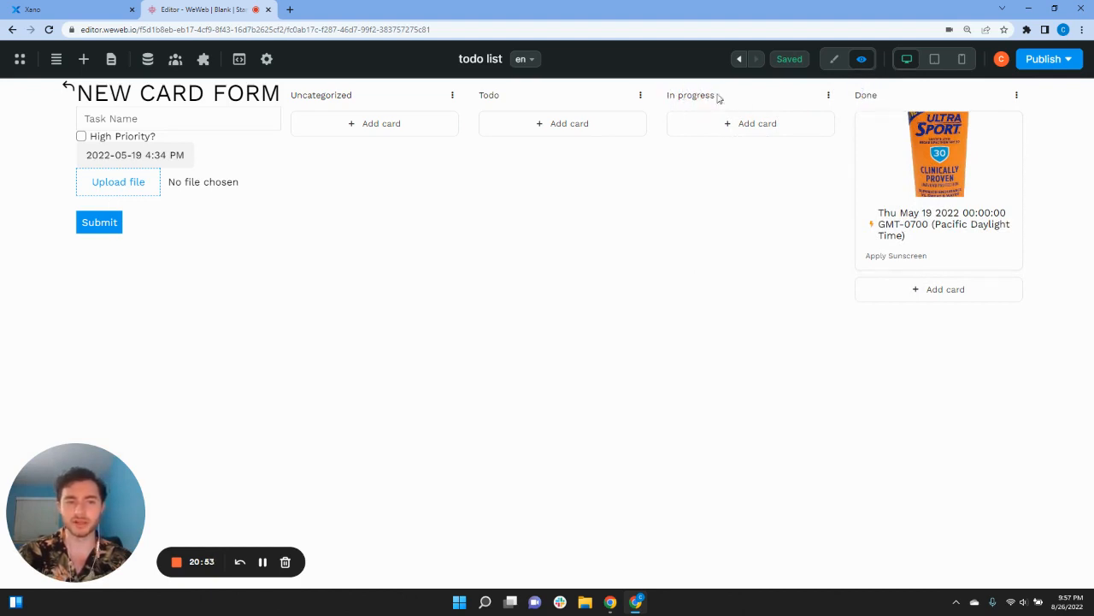
mouse_move(902, 166)
left_mouse_down()
mouse_move(545, 165)
mouse_move(893, 164)
left_mouse_up()
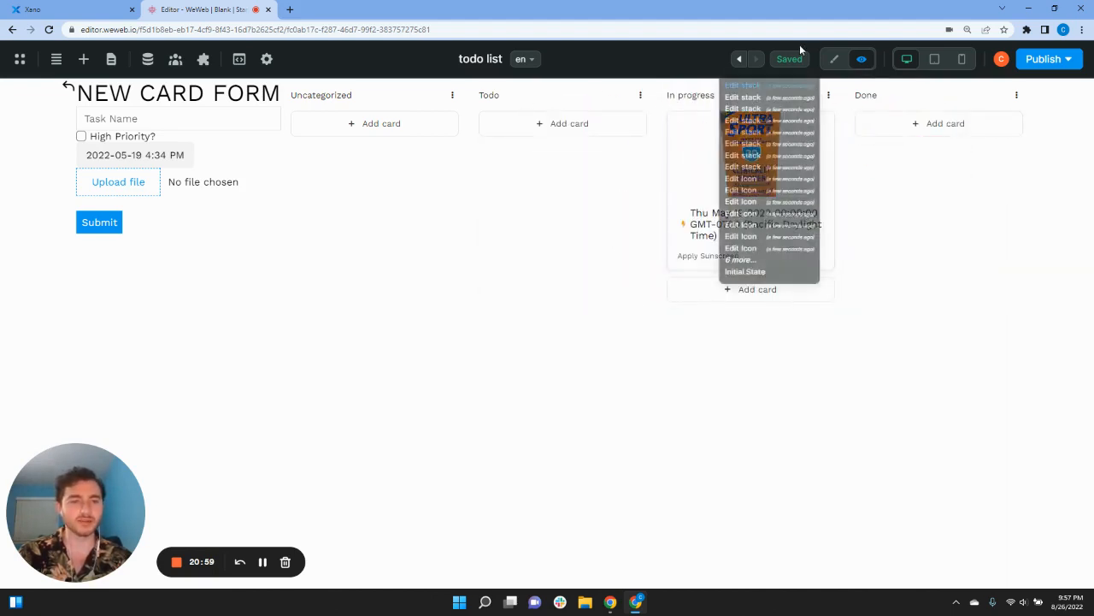
left_click(835, 59)
Step: Select the In progress column and add a new workflow to it
scroll(719, 366, "down", 2)
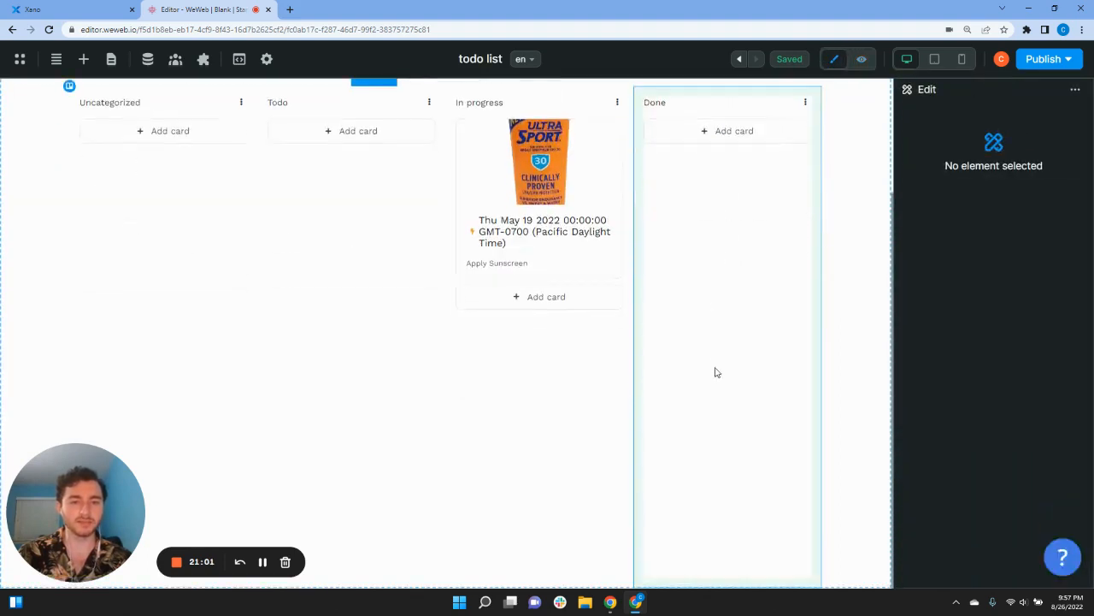
left_click(580, 392)
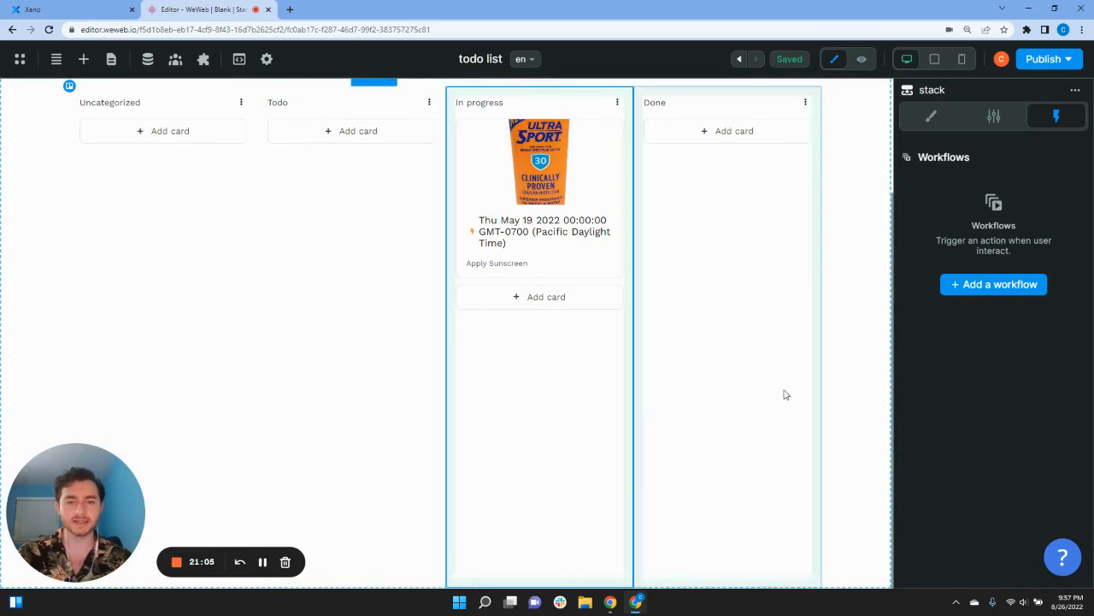
left_click(959, 286)
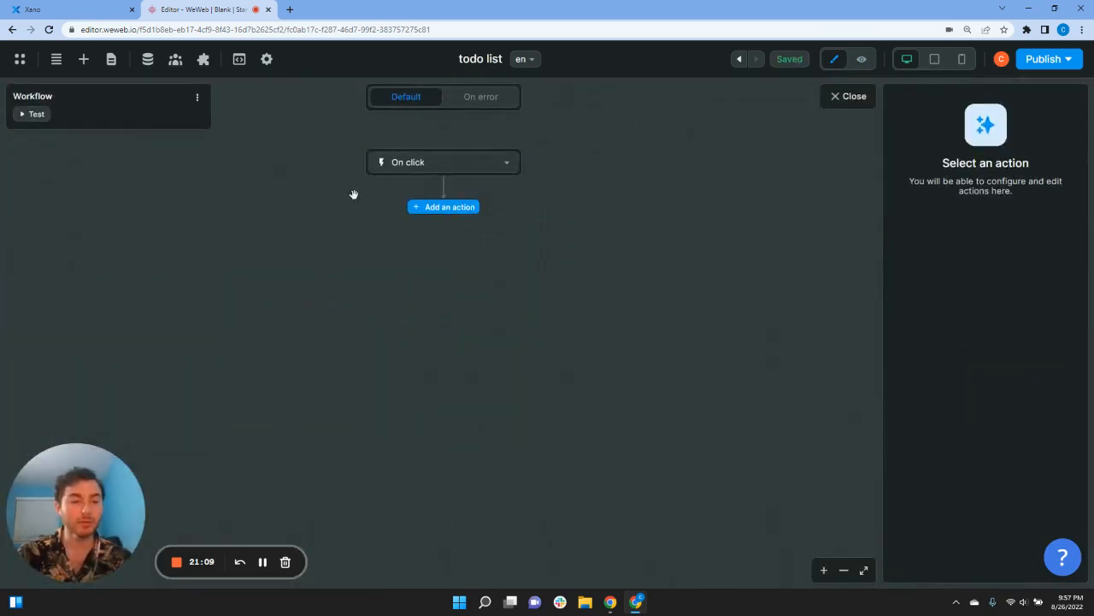
Step: Create an Object variable 'movedCard' kept in local storage
left_click(147, 60)
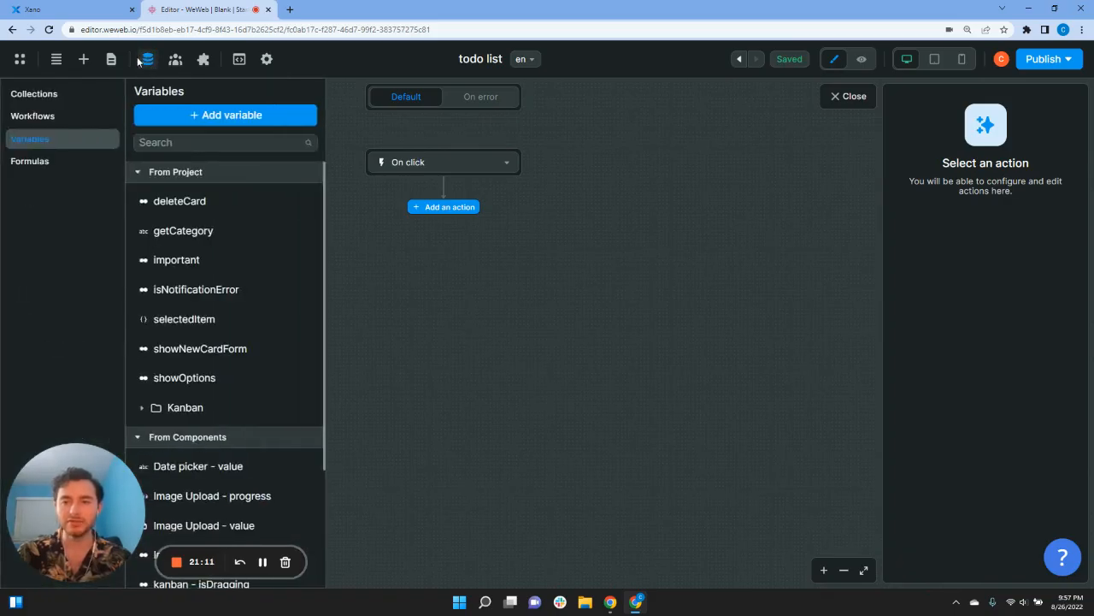
left_click(187, 114)
left_click(438, 175)
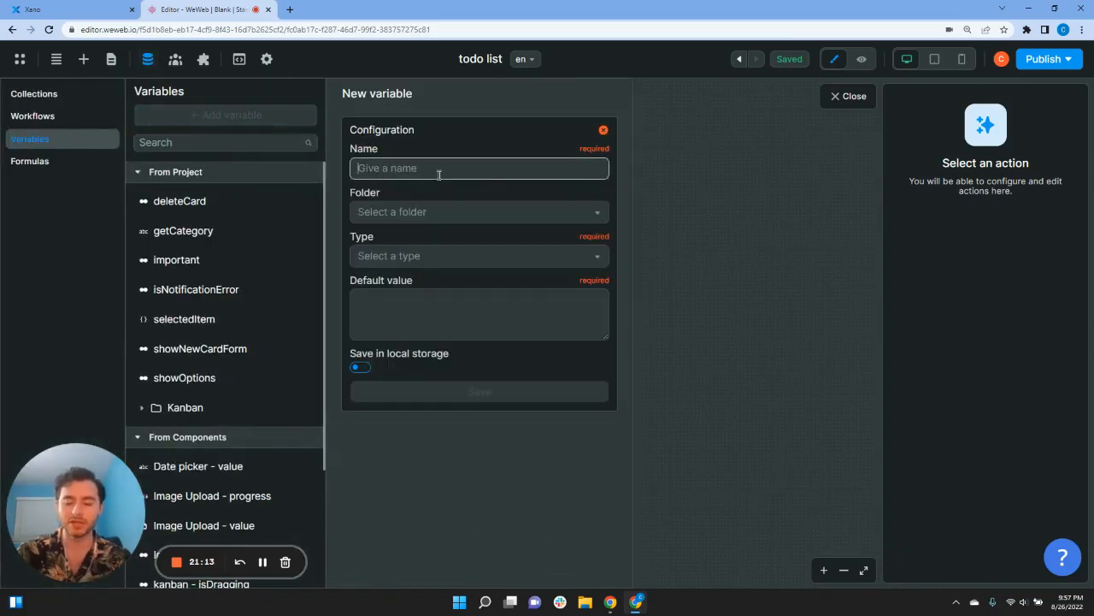
type("movedCard")
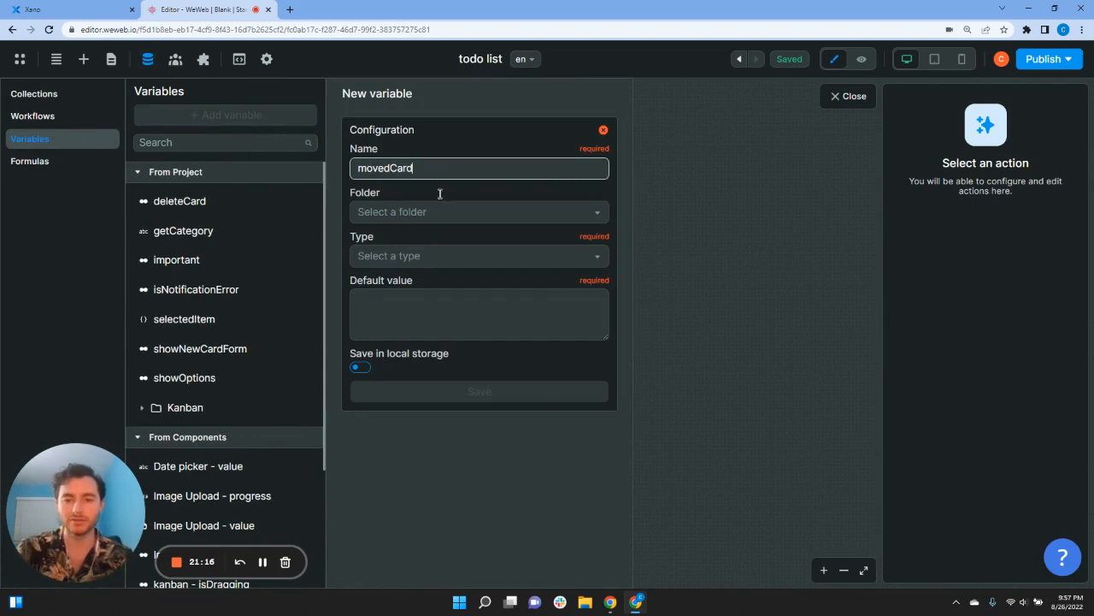
left_click(429, 268)
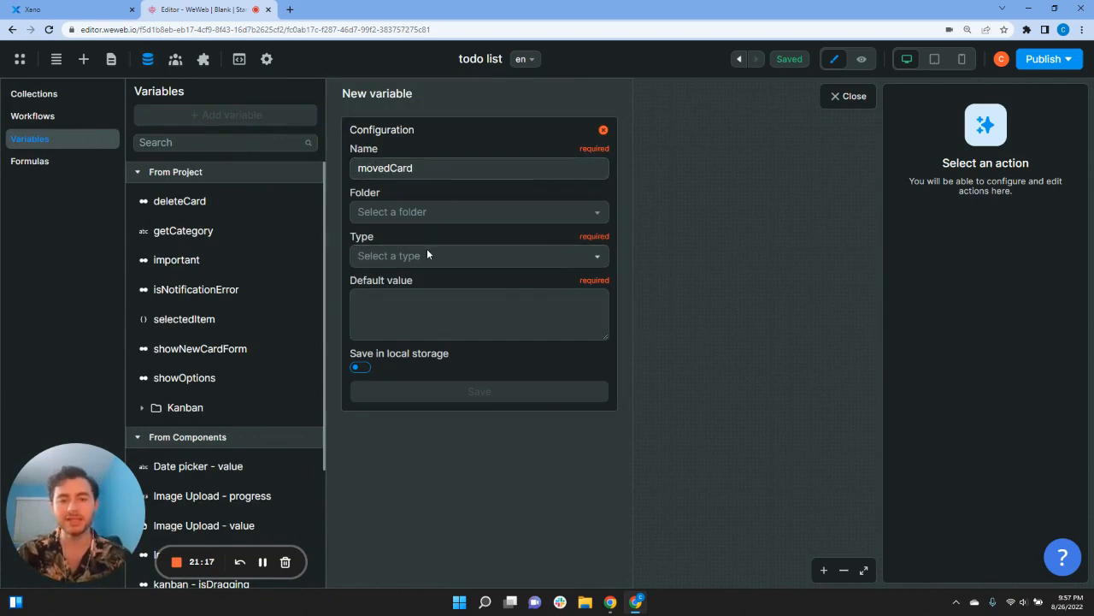
left_click(427, 256)
left_click(402, 344)
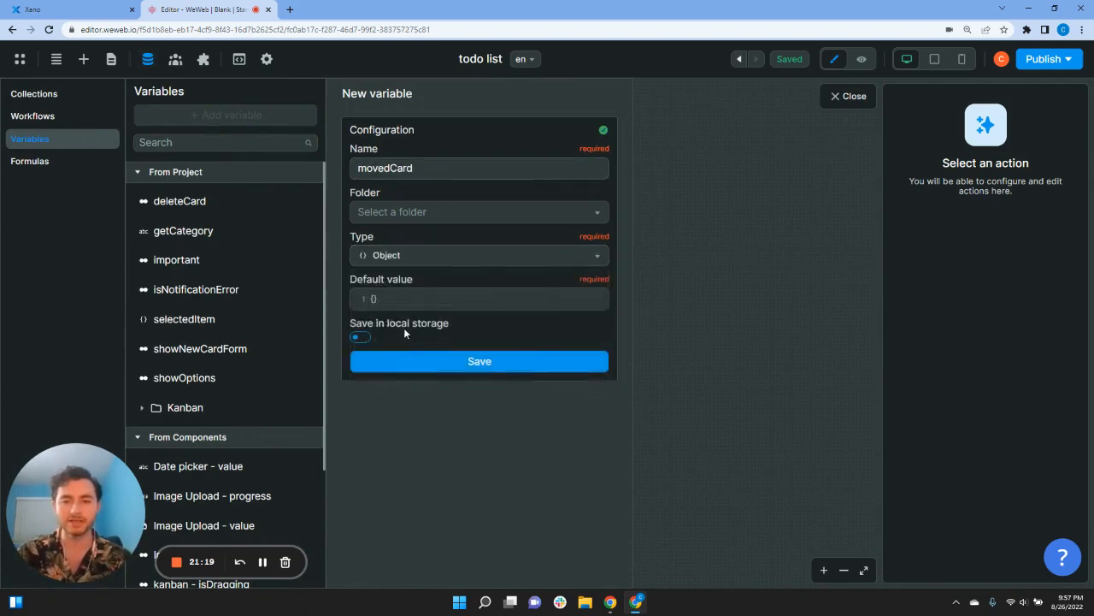
left_click(360, 338)
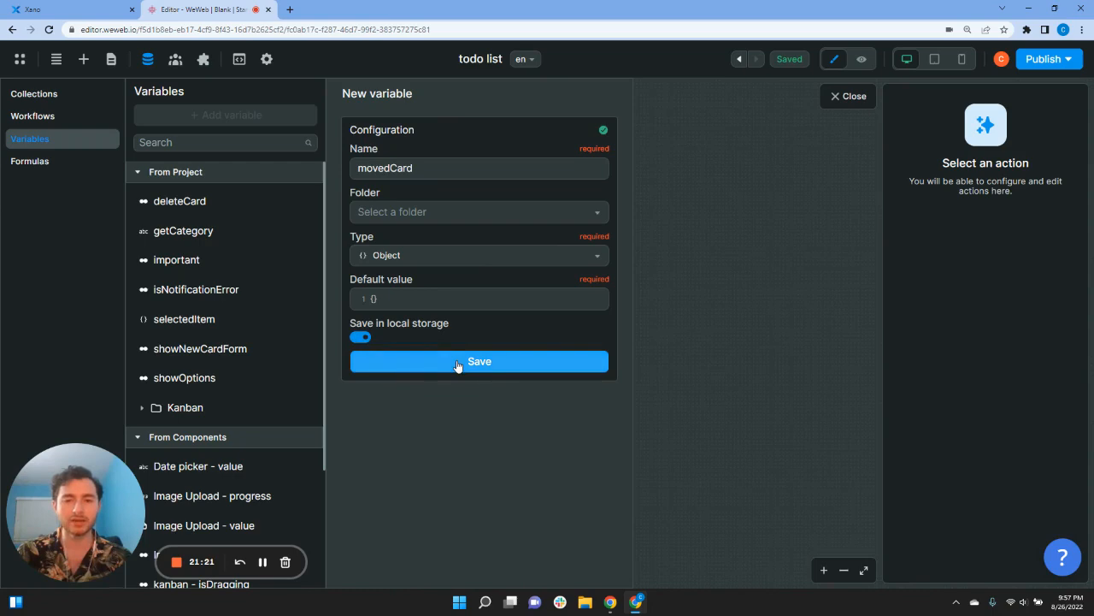
left_click(457, 365)
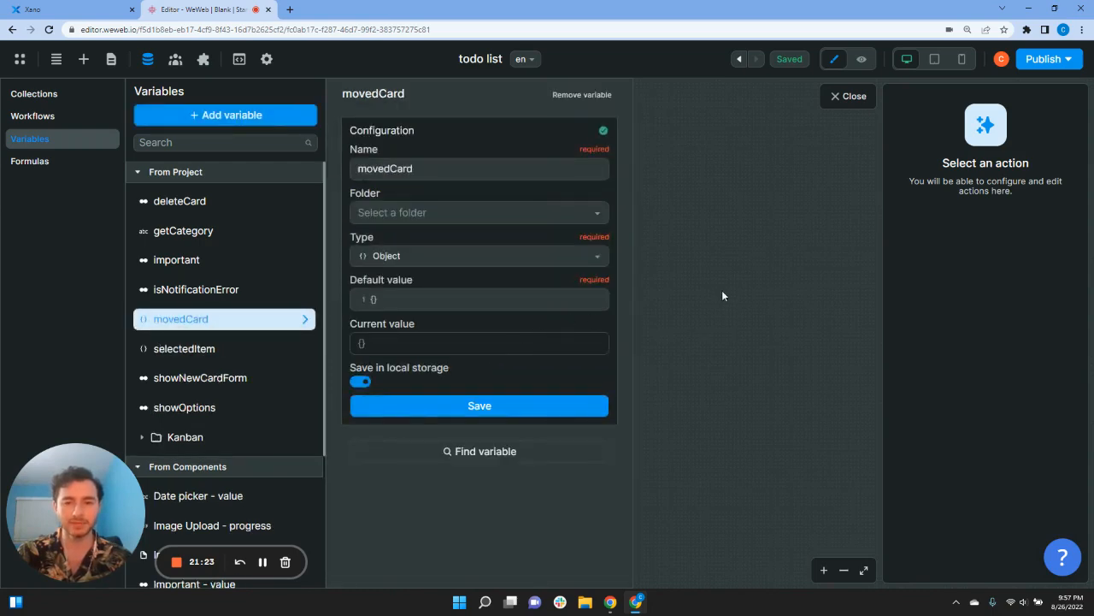
left_click(719, 288)
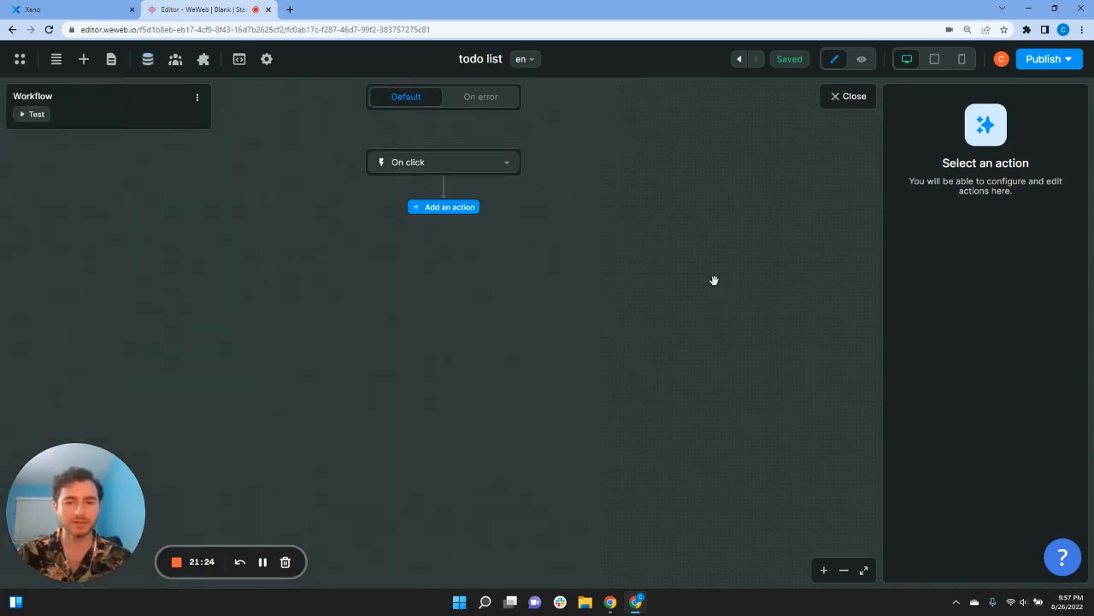
Step: Set the workflow trigger to On item added and add a Change variable value action
left_click(448, 168)
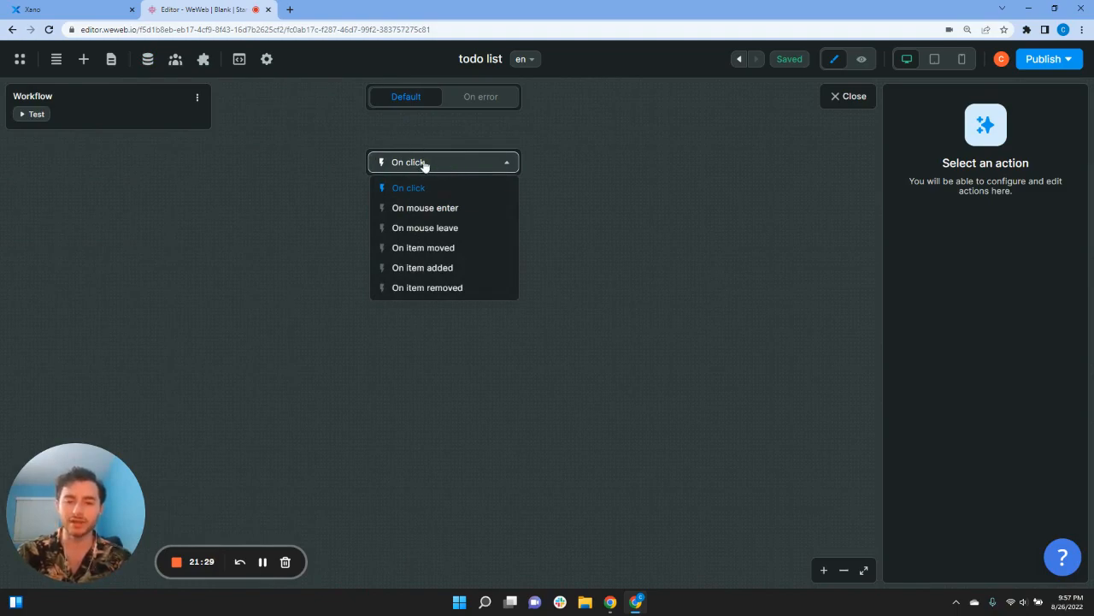
left_click(438, 268)
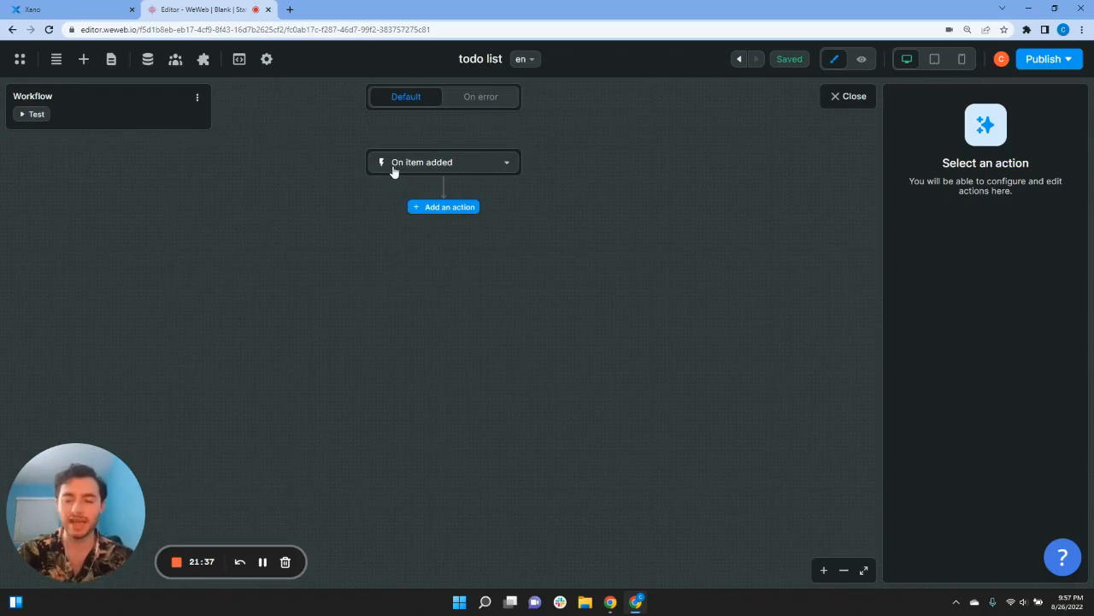
left_click(444, 209)
type("r")
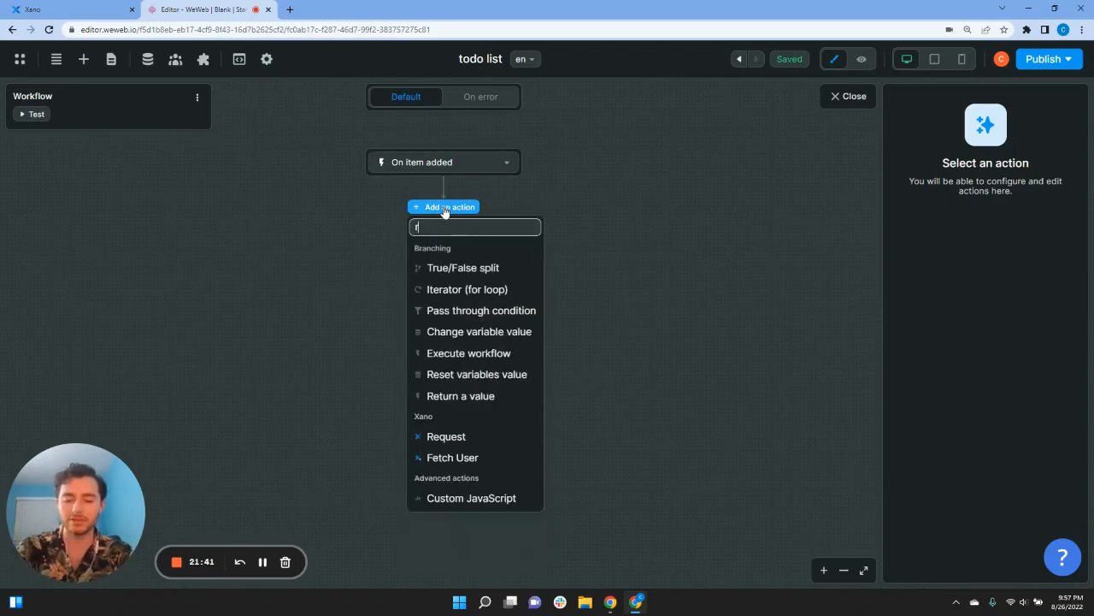
key("BackSpace")
type("c")
key("BackSpace")
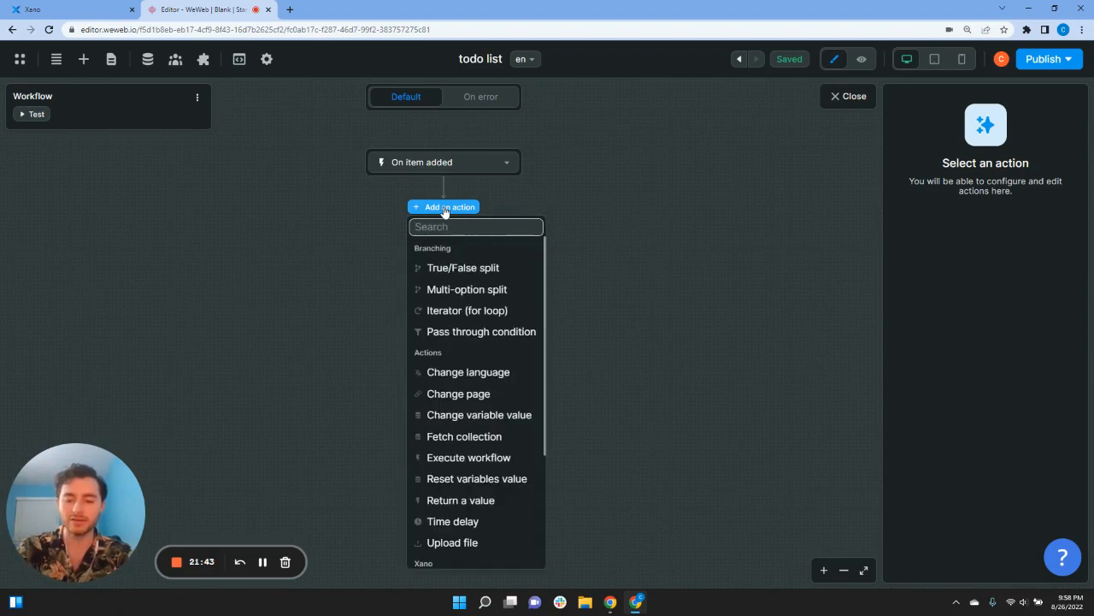
type("ch")
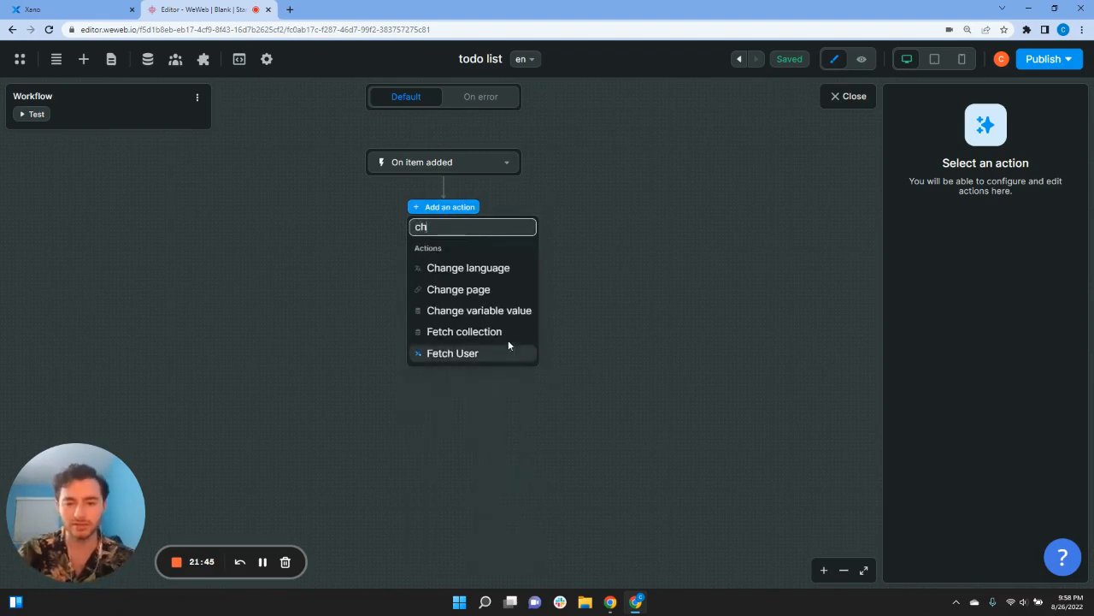
left_click(488, 311)
Step: Set the movedCard variable's value to the trigger Event's item
left_click(937, 228)
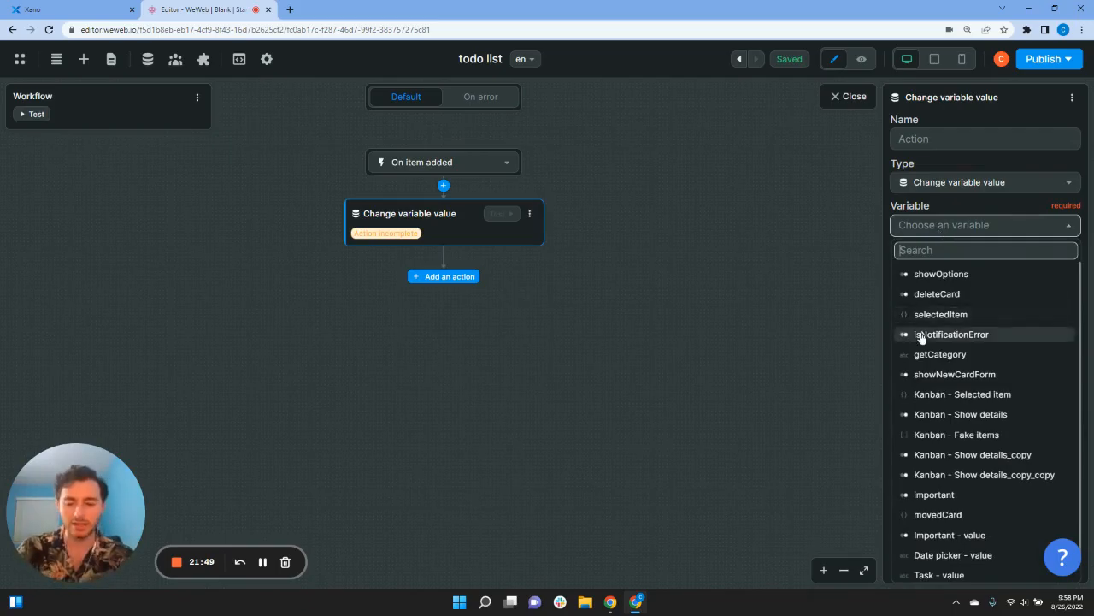
type("moved")
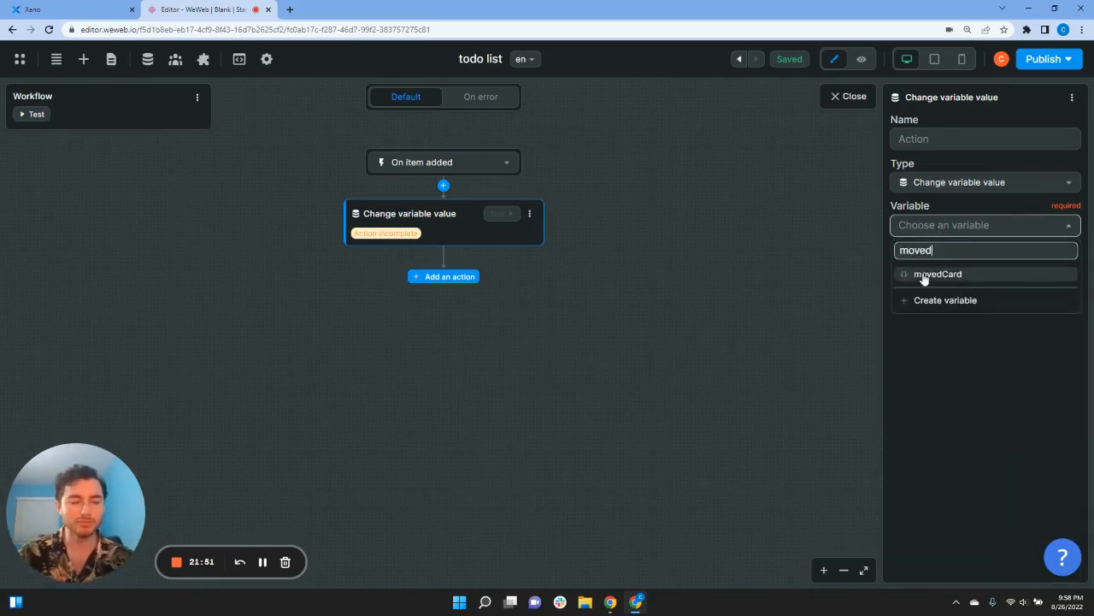
left_click(924, 274)
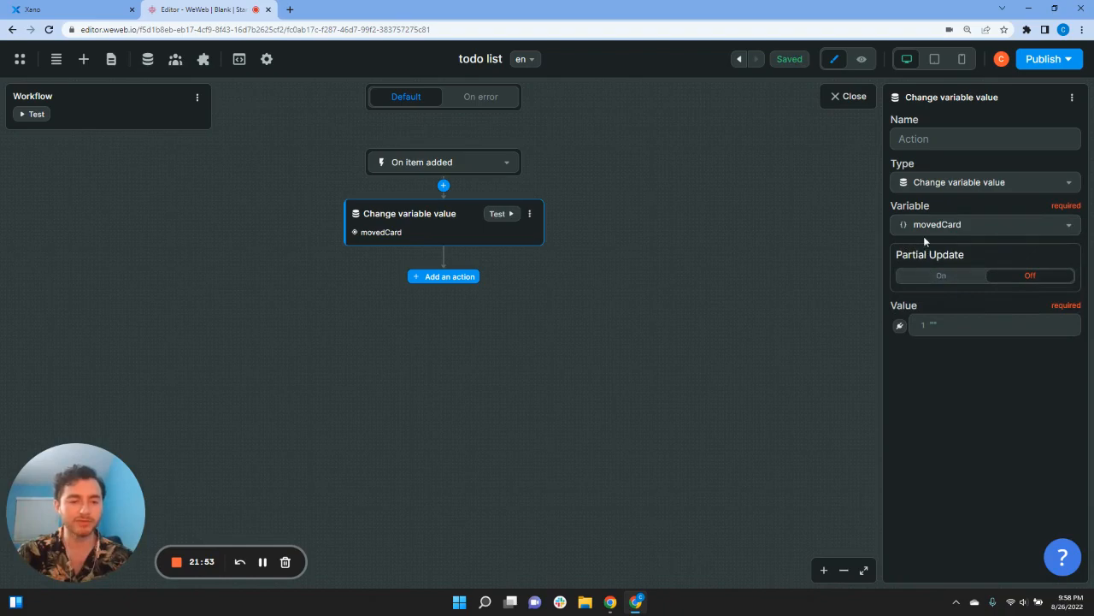
left_click(899, 325)
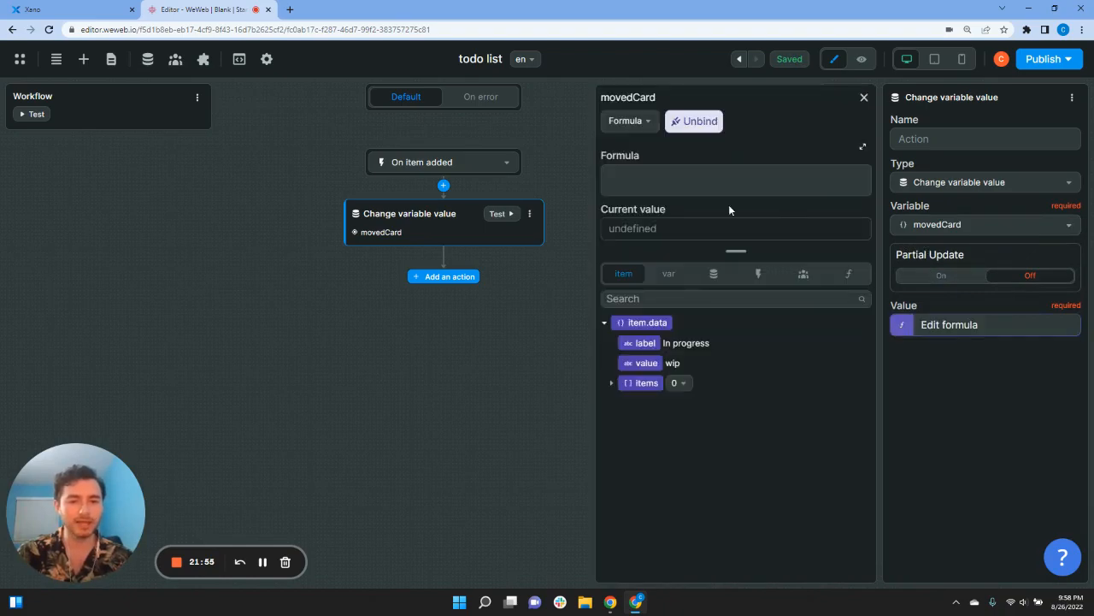
left_click(709, 278)
left_click(756, 274)
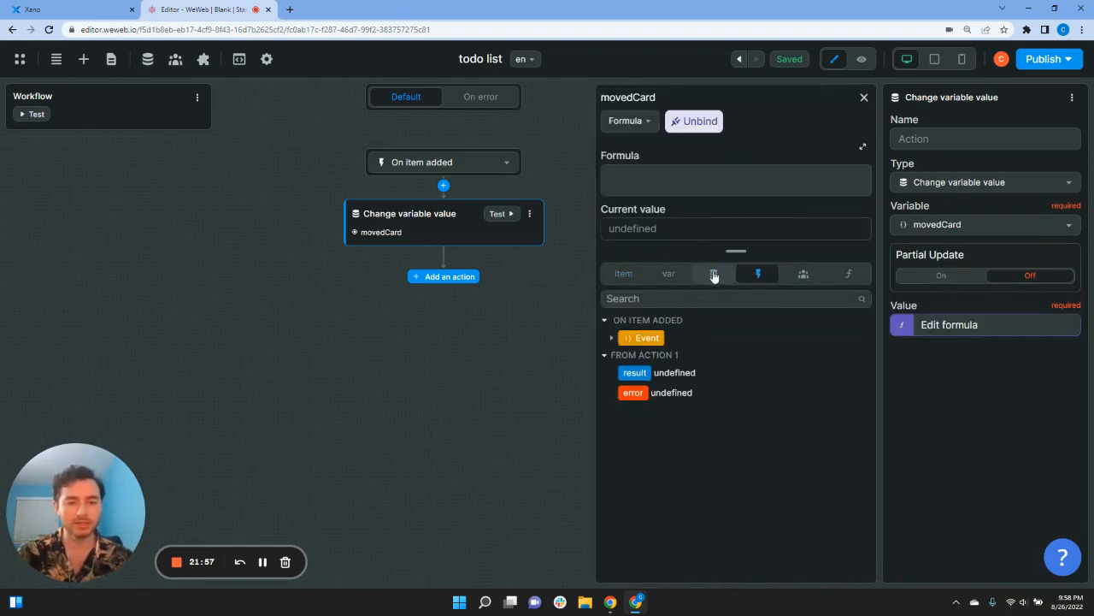
left_click(625, 341)
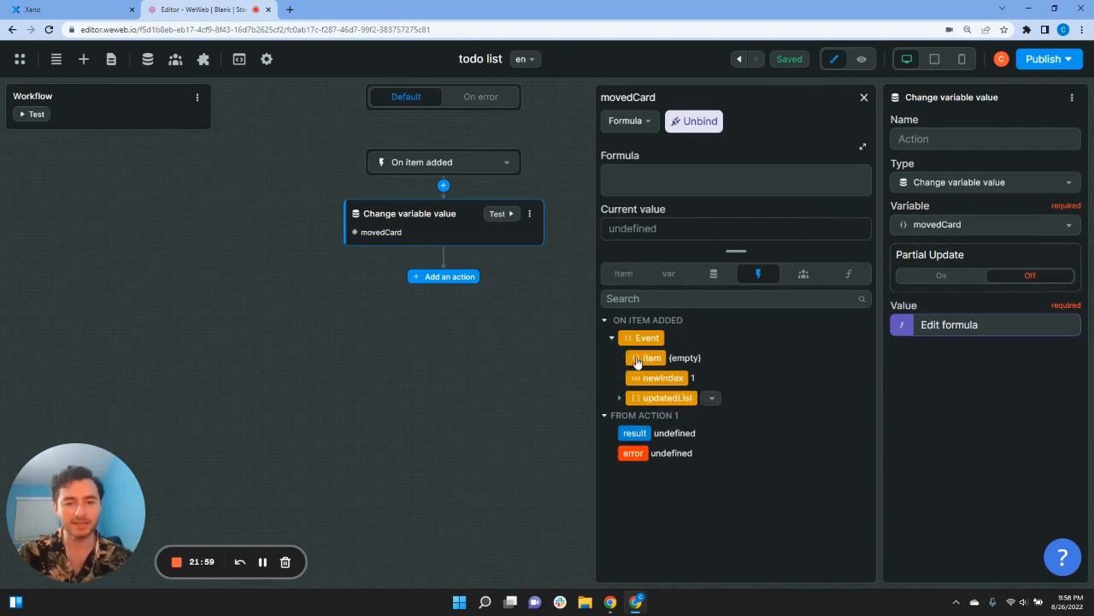
left_click(636, 360)
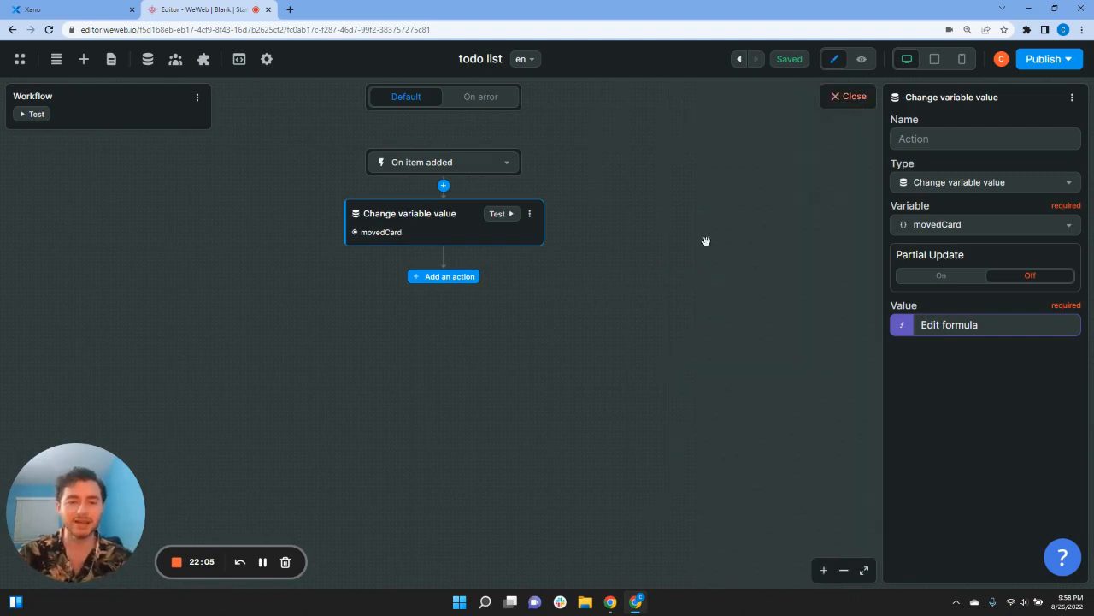
left_click(865, 99)
left_click(457, 284)
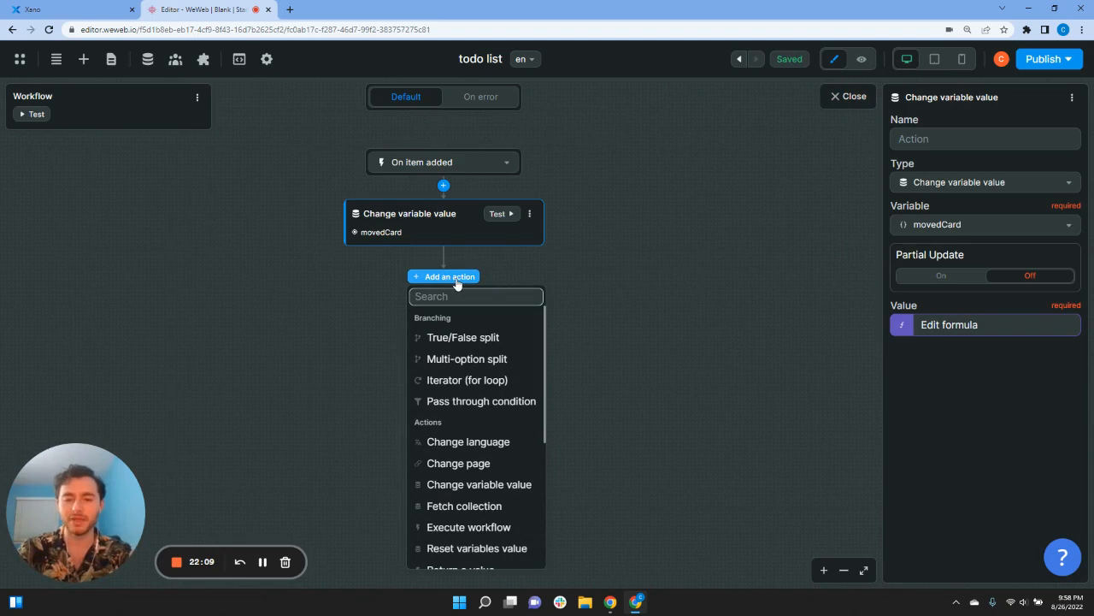
Step: Add a Change variable value action setting getCategory to item.data['value']
type("change")
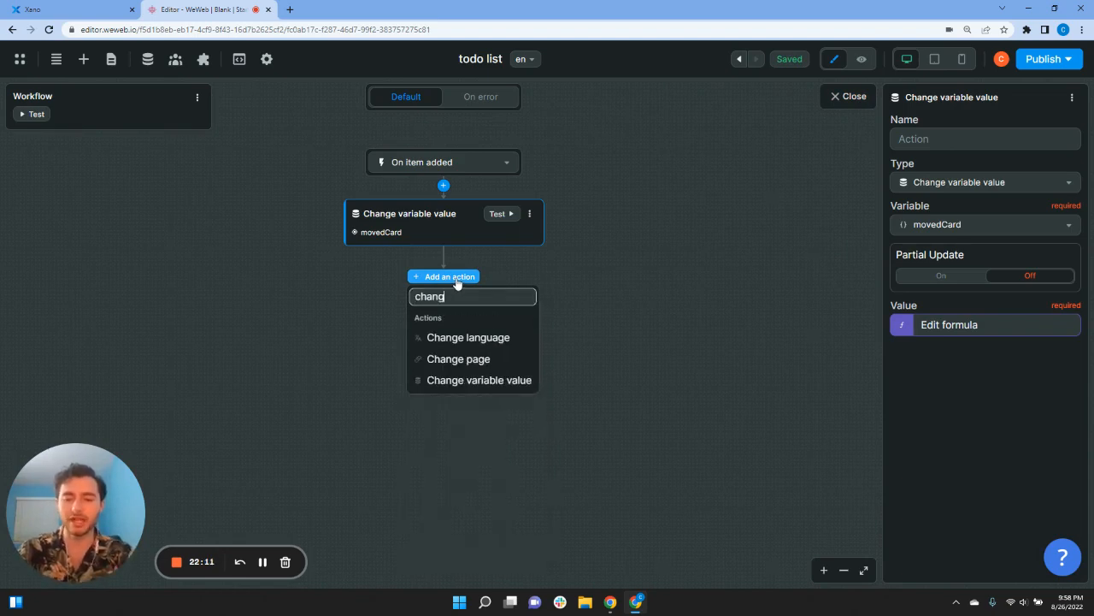
left_click(477, 380)
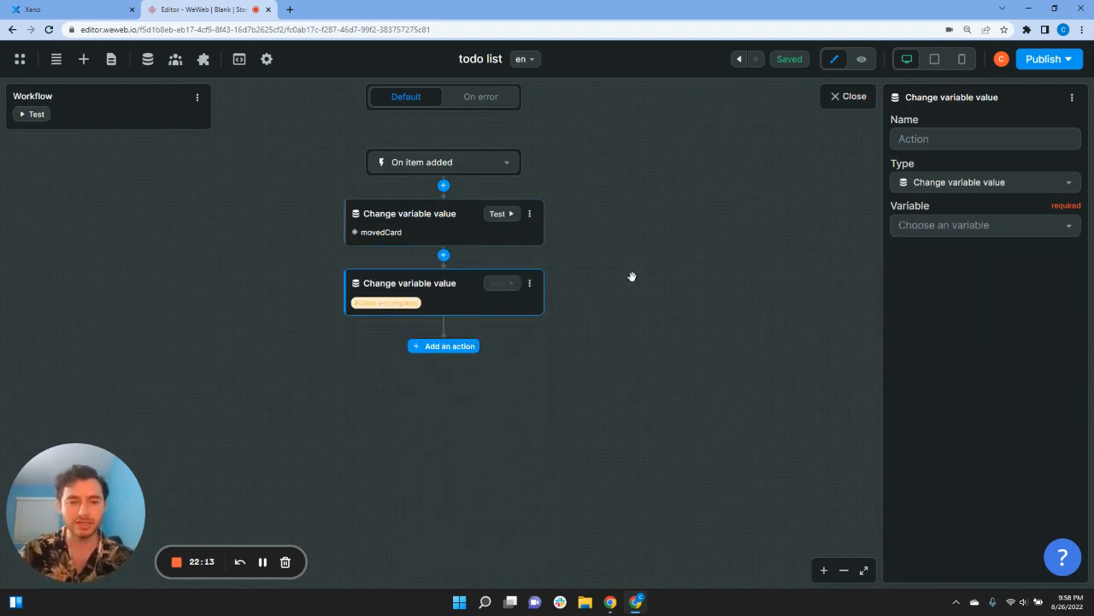
left_click(960, 225)
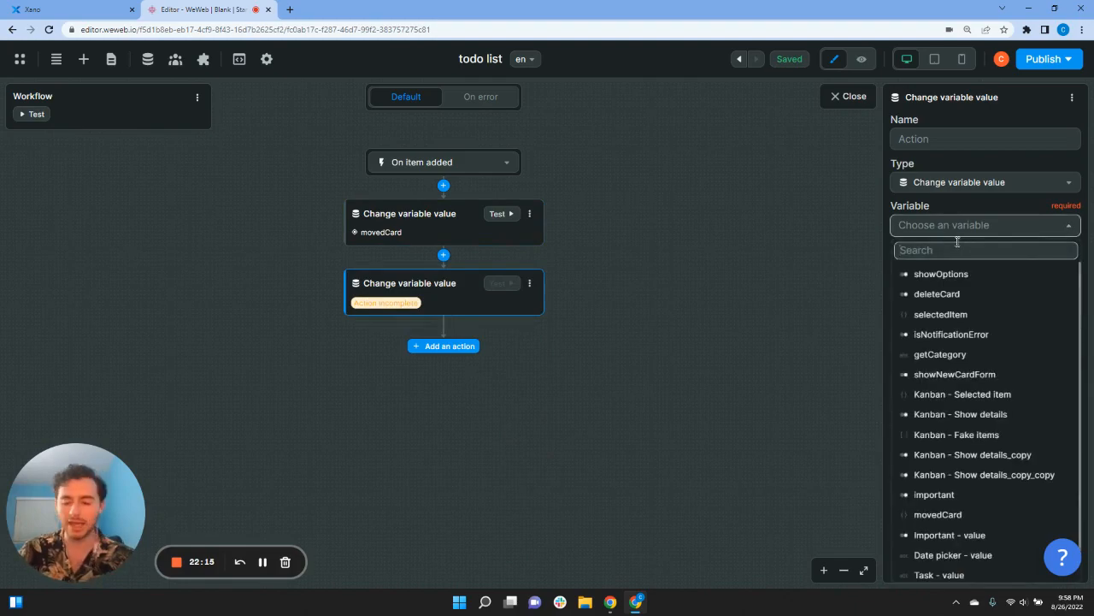
type("ge")
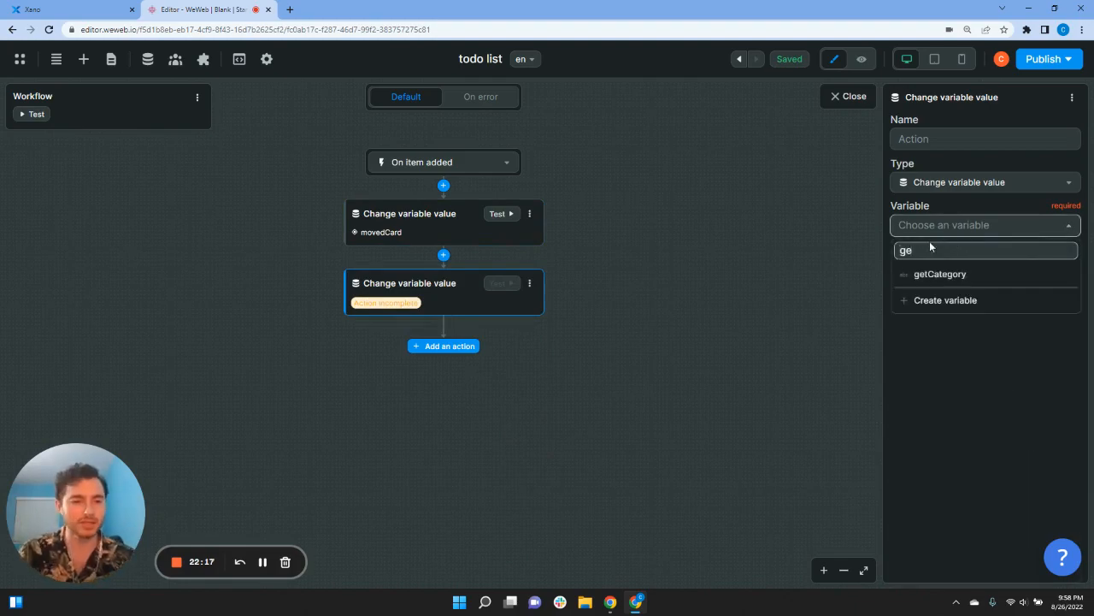
left_click(936, 274)
left_click(900, 268)
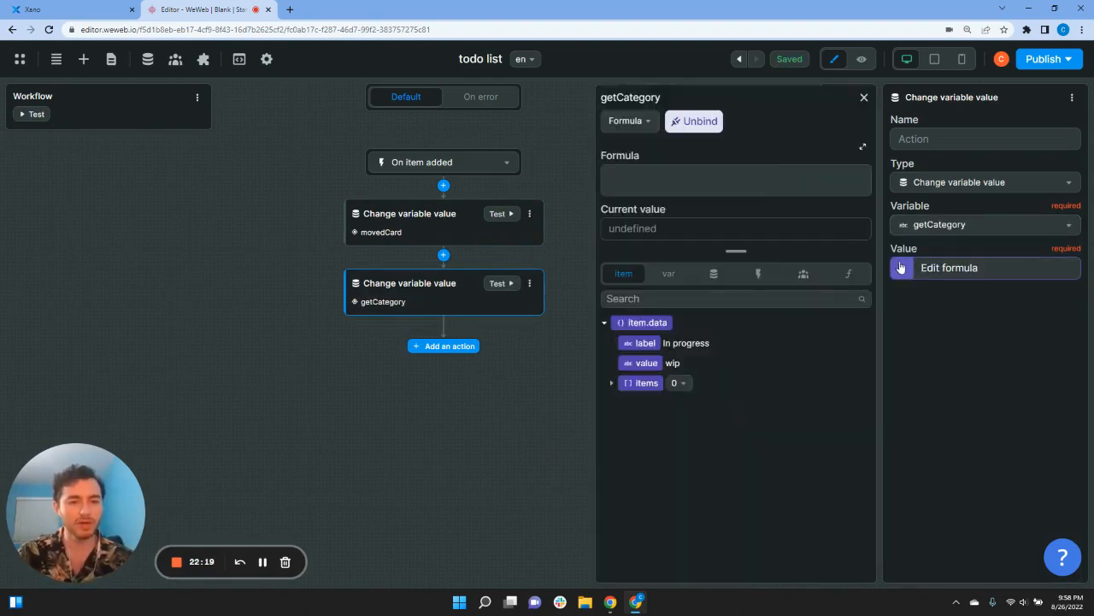
left_click(639, 363)
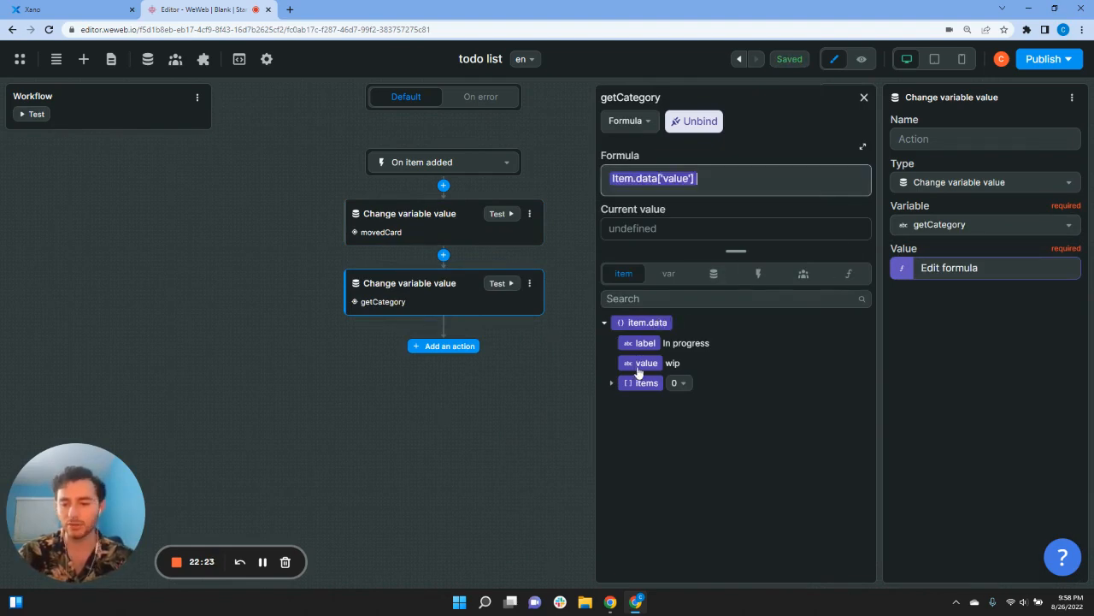
left_click(863, 99)
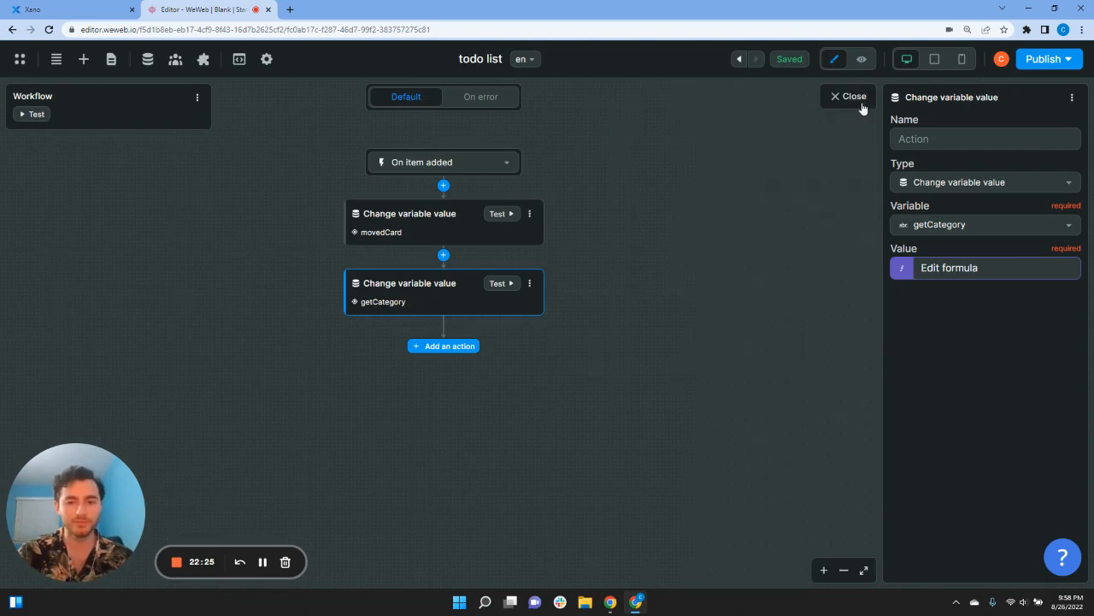
left_click(445, 347)
Step: Add a Xano Request action for POST /todo_change_category in the todo API group
type("re")
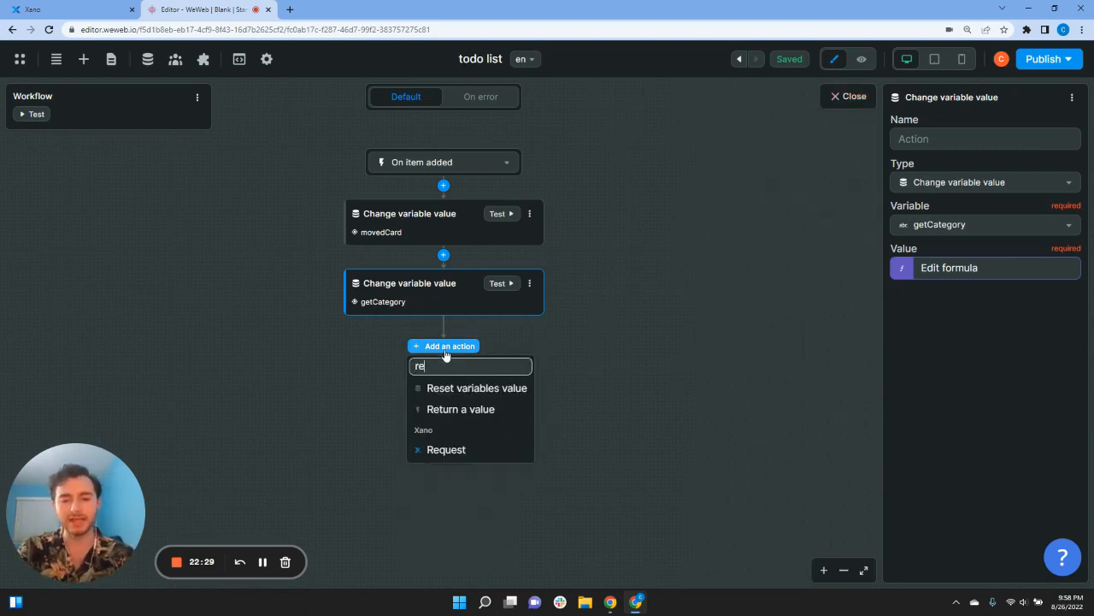
left_click(451, 450)
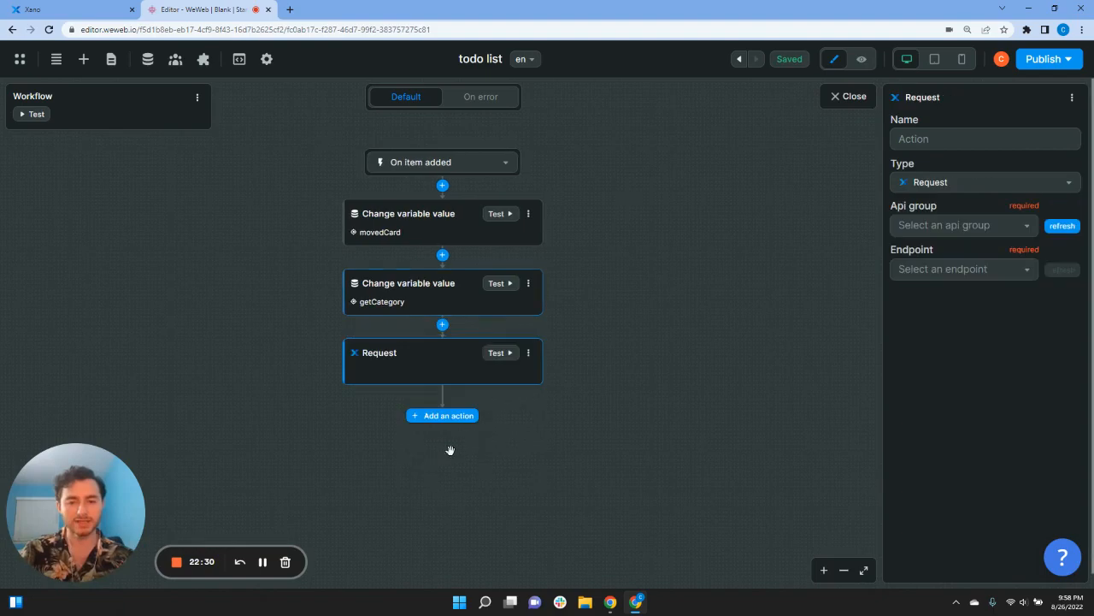
left_click(933, 226)
left_click(941, 271)
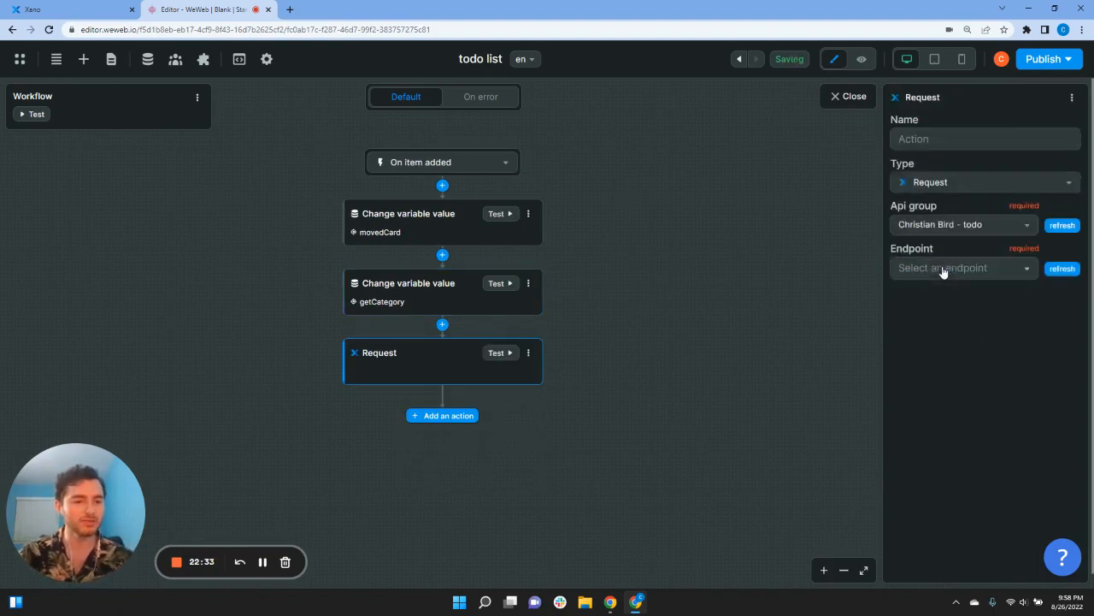
left_click(936, 269)
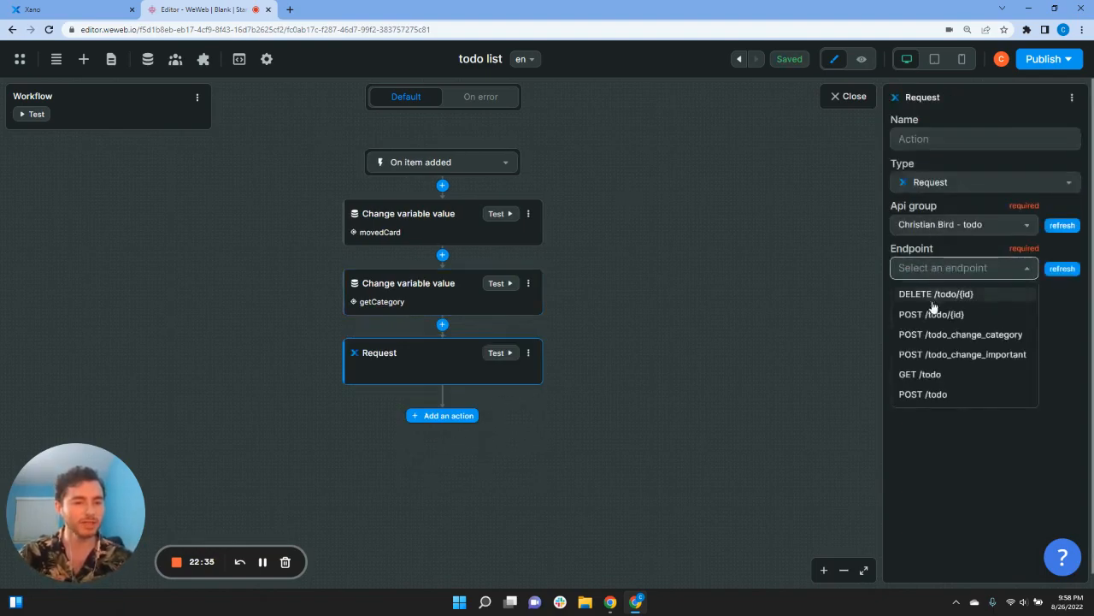
left_click(959, 335)
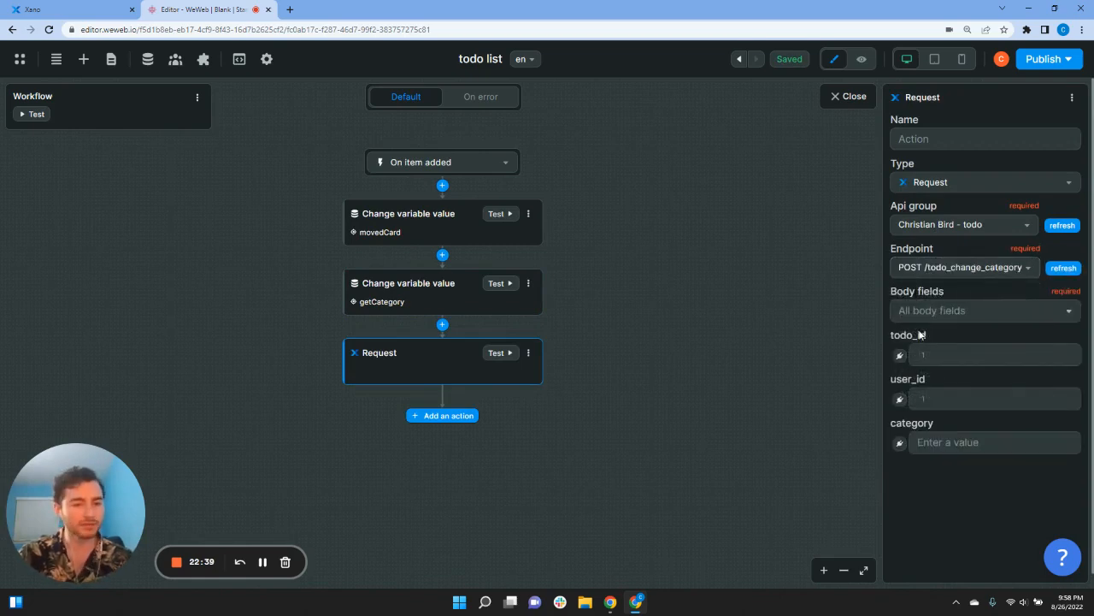
Step: Open todo_id's formula editor and inspect the items data, leaving the binding empty
left_click(899, 356)
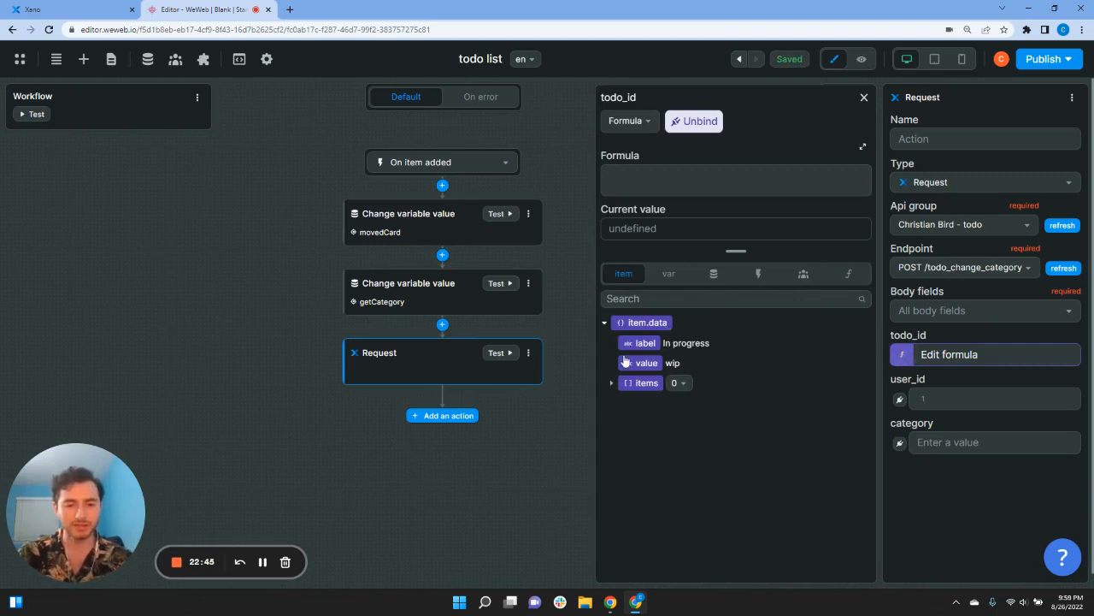
left_click(611, 384)
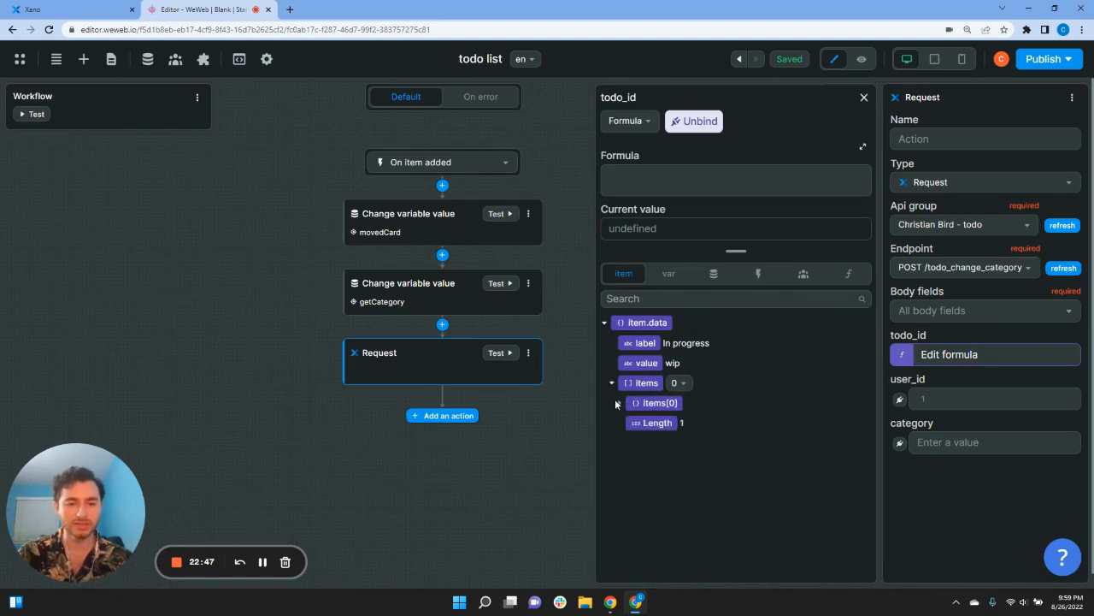
left_click(612, 384)
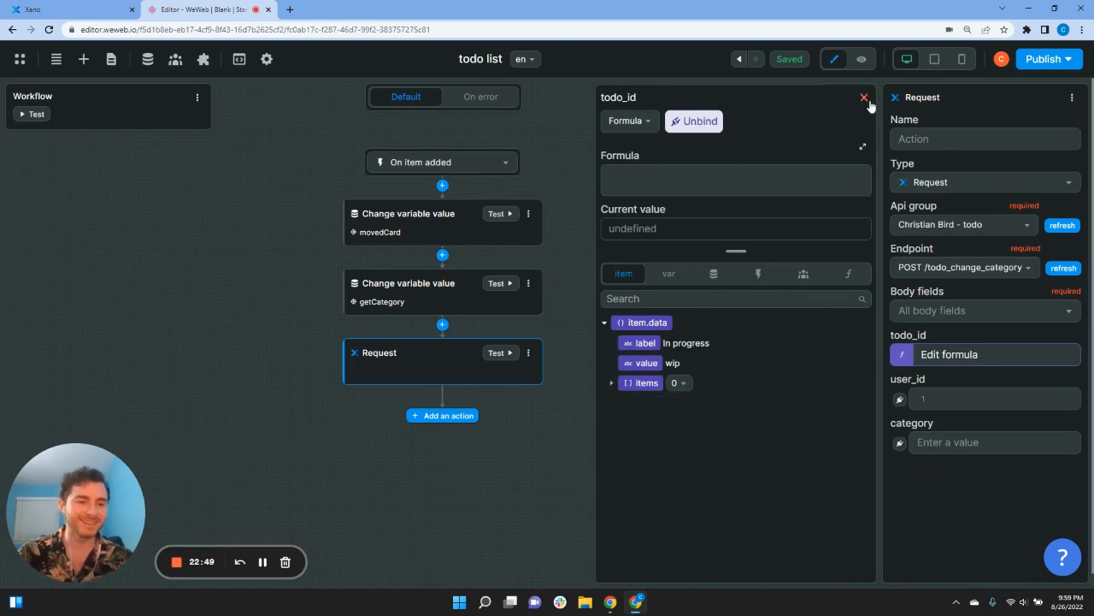
left_click(864, 97)
left_click(912, 363)
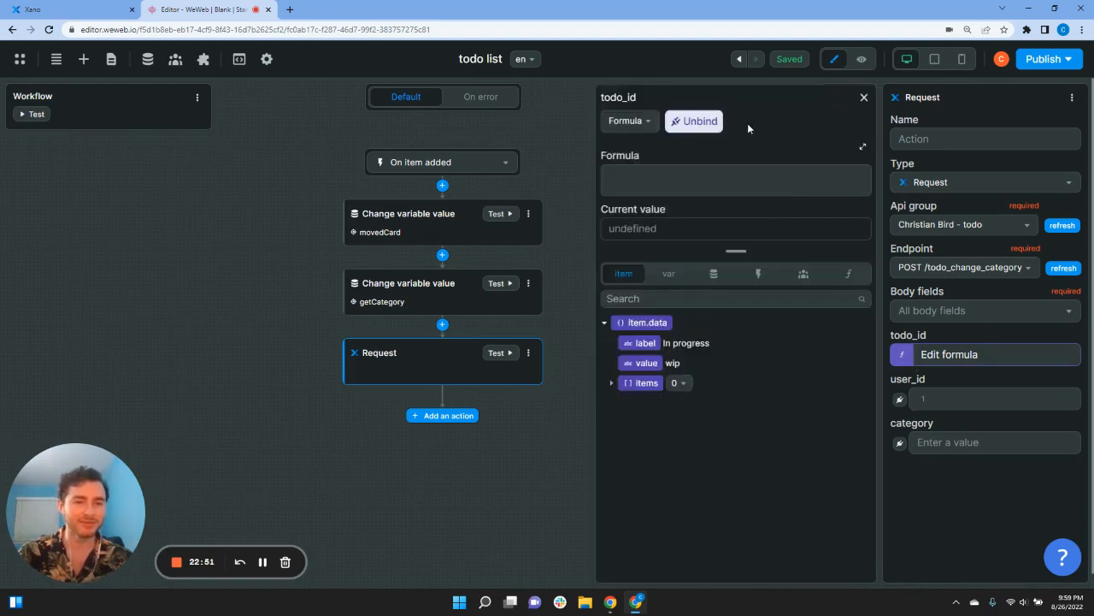
key("Escape")
Step: Preview the board and drag the Apply Sunscreen card into the Done column
left_click(853, 63)
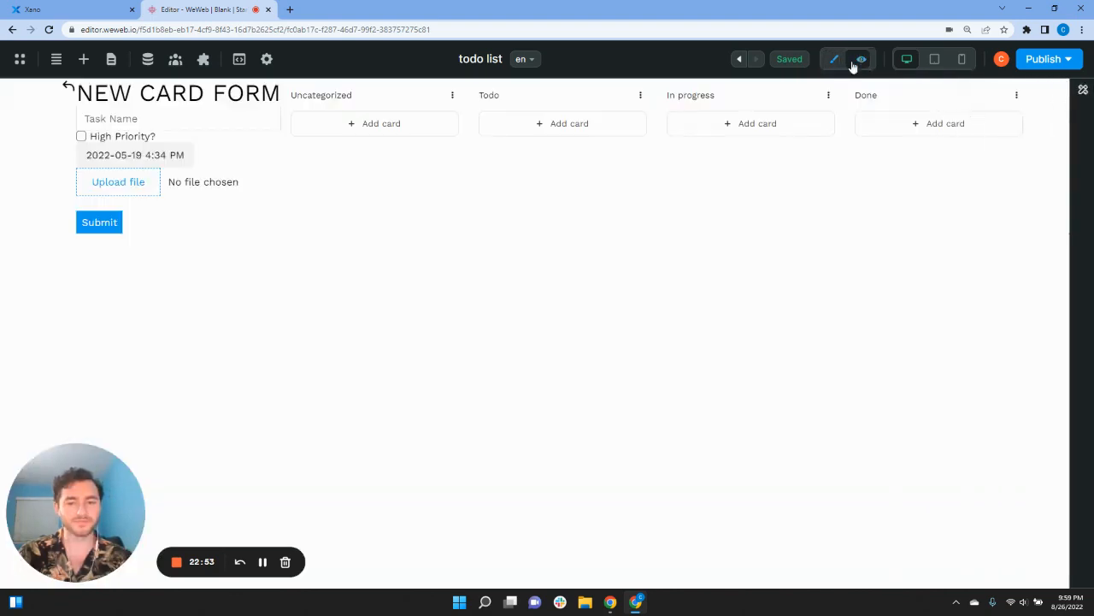
left_click_drag(769, 156, 922, 162)
left_click(834, 59)
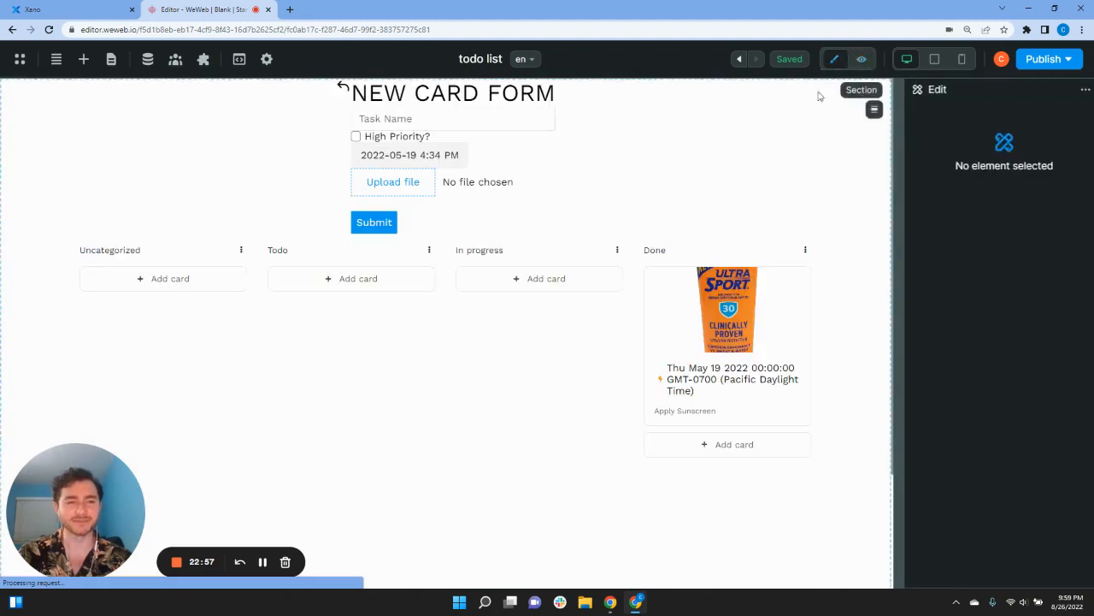
Step: Select the Done column, open its On item added workflow and review each action's settings
scroll(738, 453, "down", 2)
left_click(737, 448)
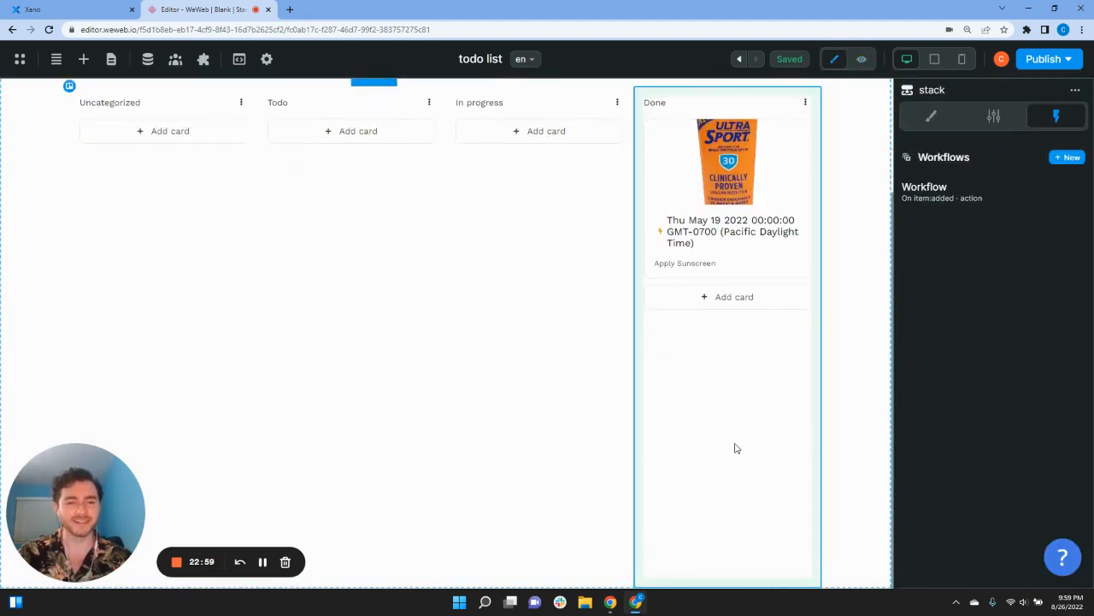
left_click(941, 197)
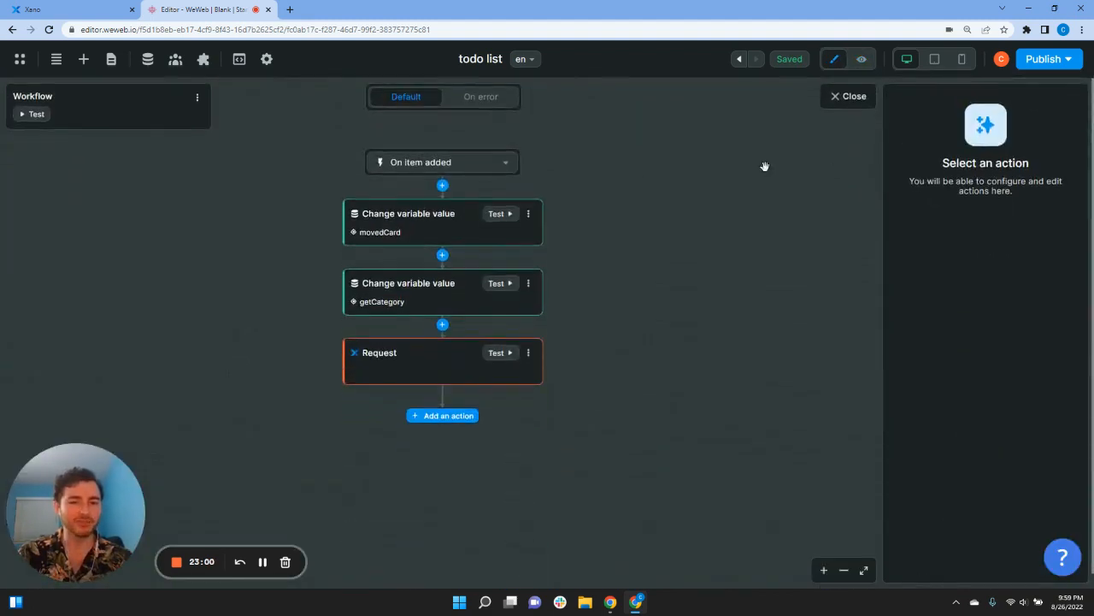
left_click(422, 224)
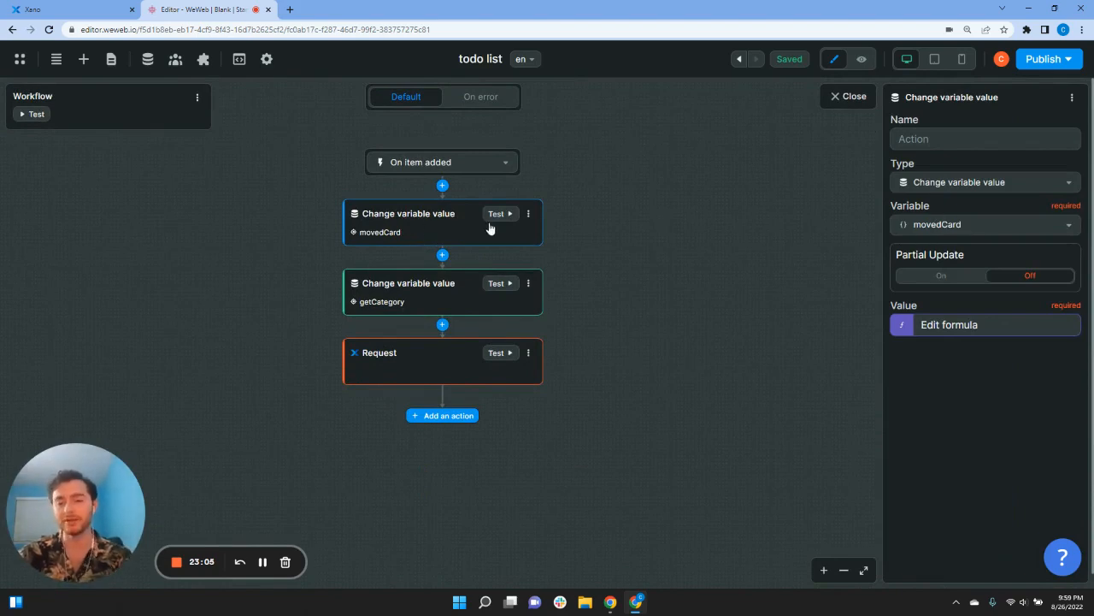
left_click(434, 299)
left_click(385, 354)
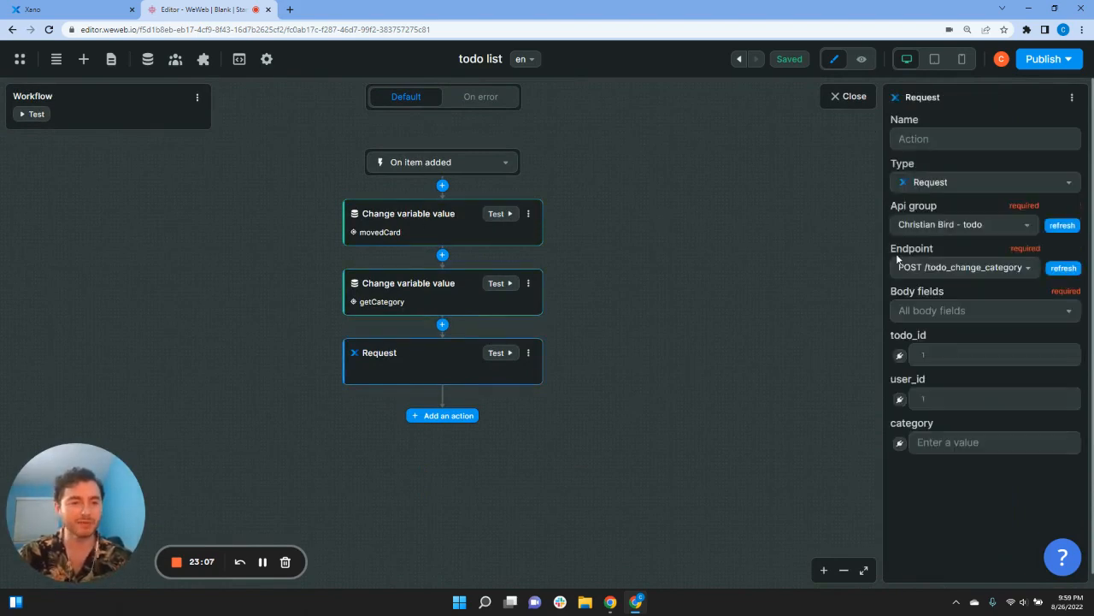
left_click(376, 295)
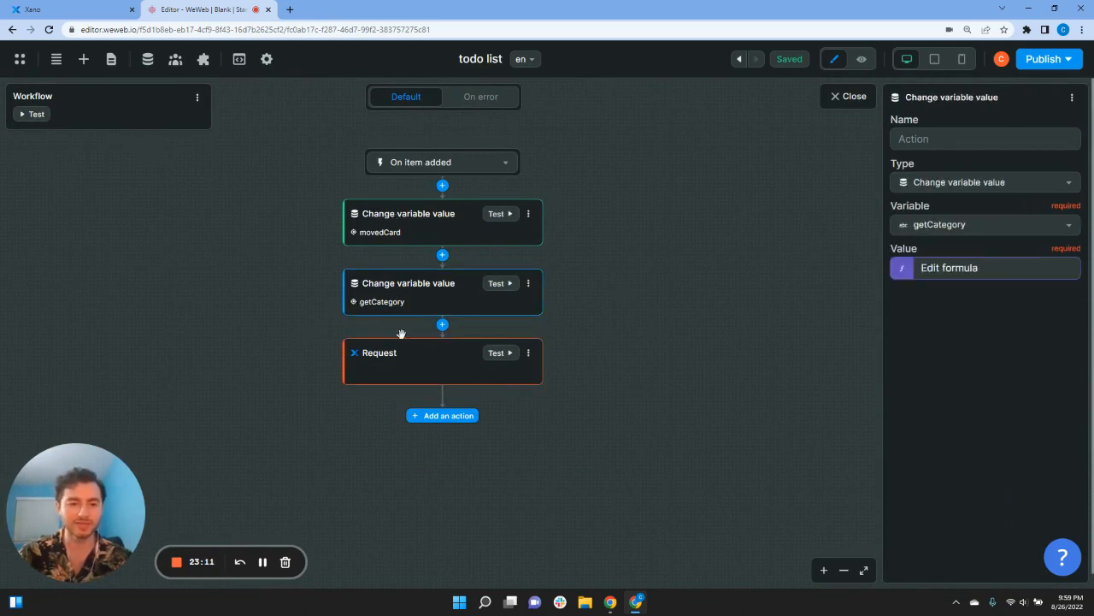
left_click(413, 367)
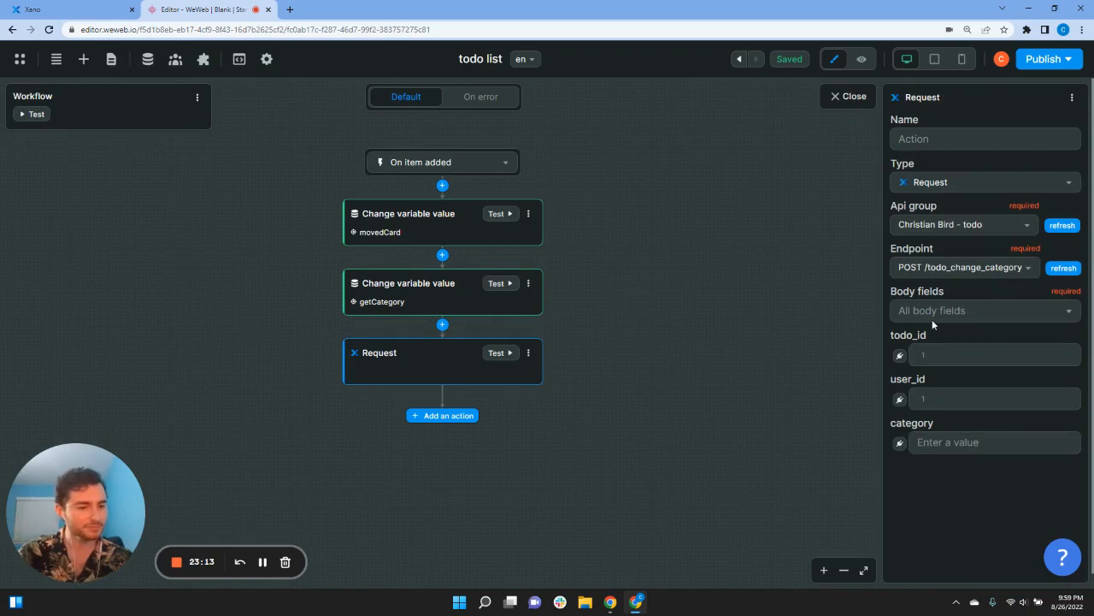
Step: Bind todo_id to movedCard['id'] and user_id to the logged-in user's id
left_click(899, 355)
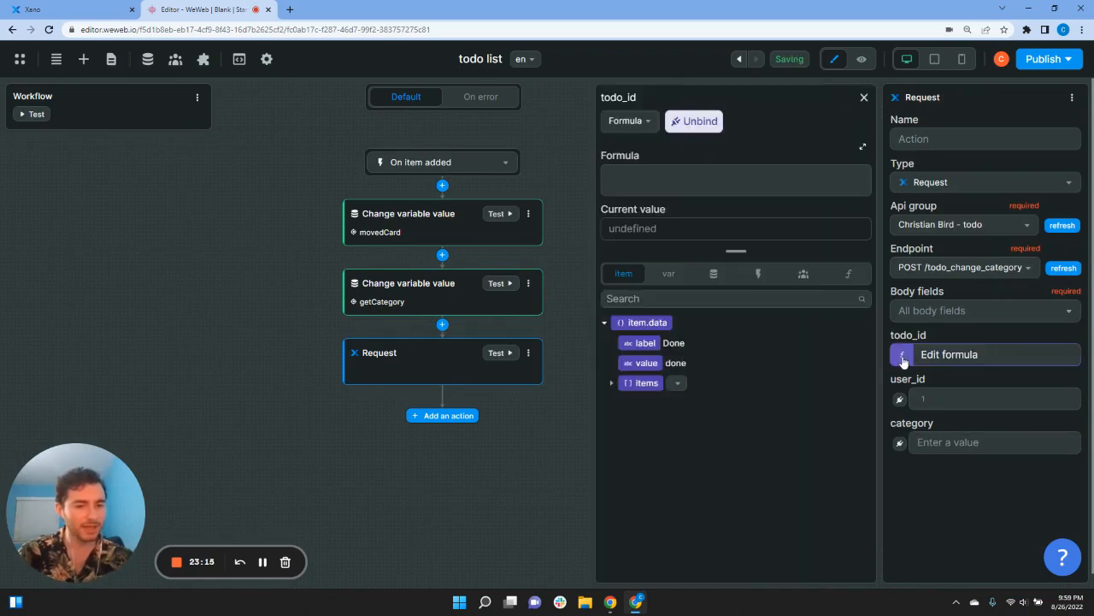
left_click(675, 280)
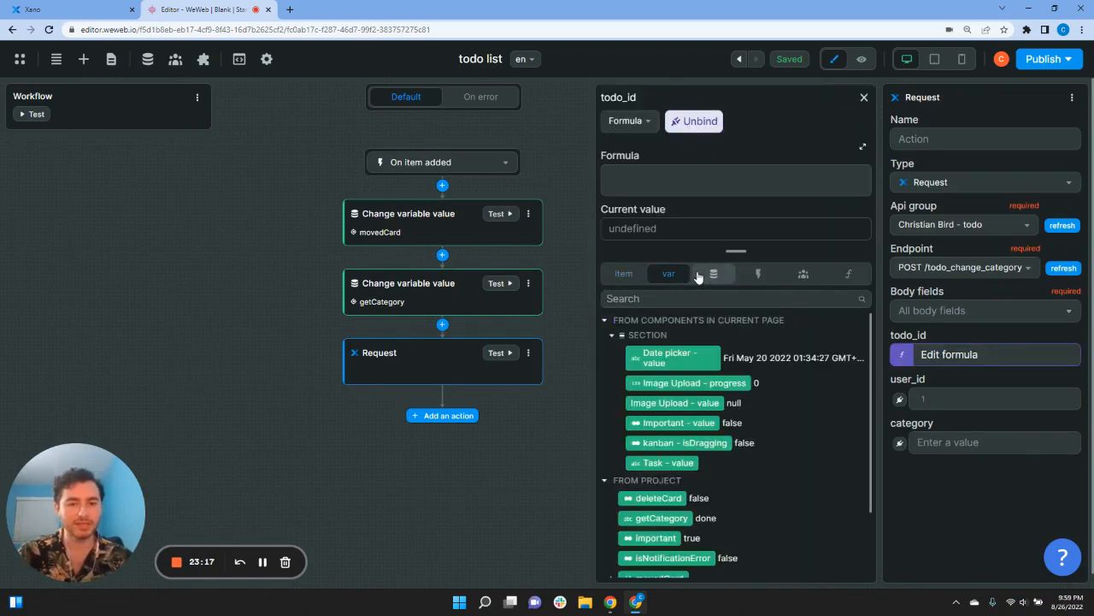
scroll(726, 379, "down", 2)
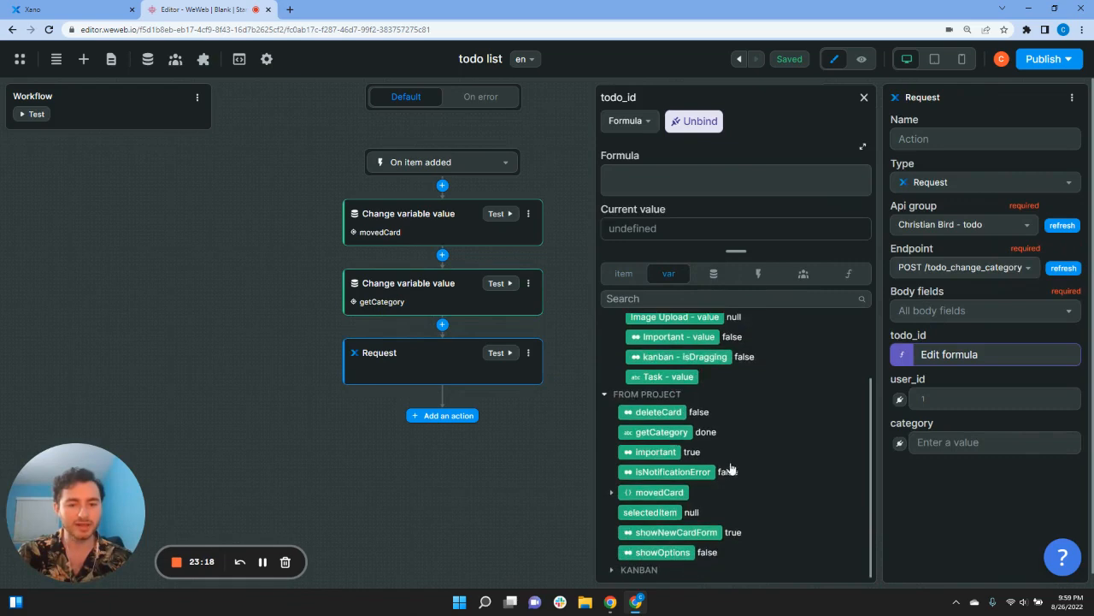
left_click(612, 492)
scroll(610, 491, "down", 3)
scroll(609, 470, "down", 1)
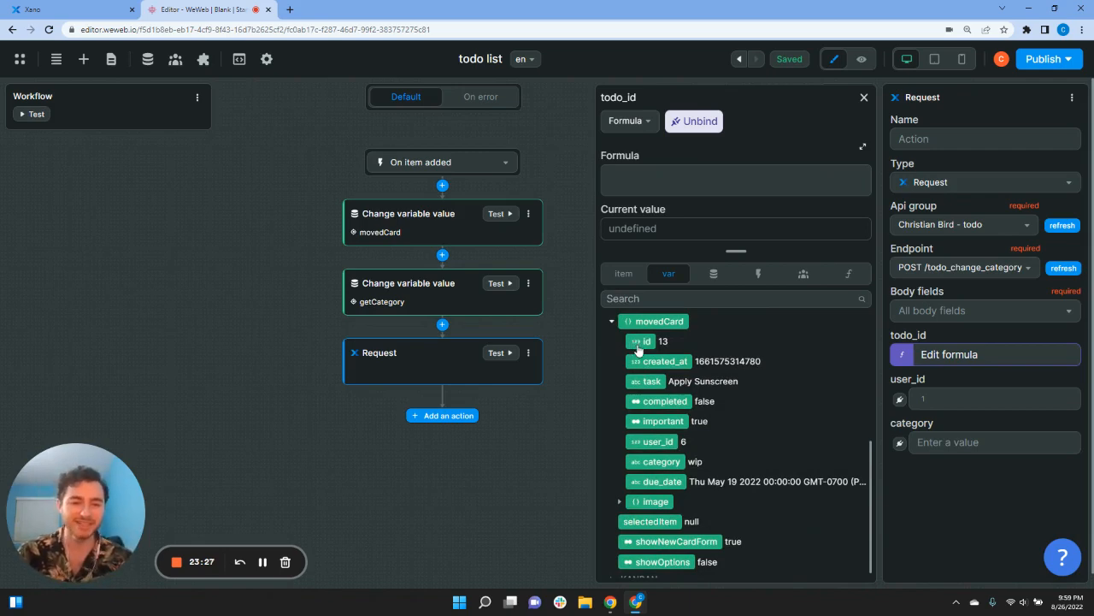
left_click(640, 341)
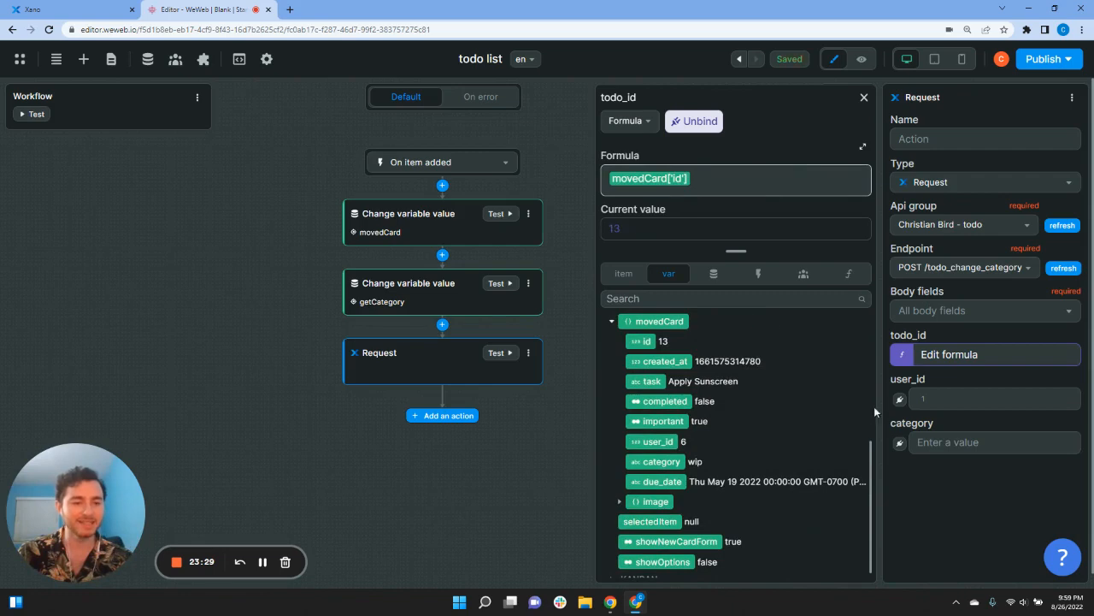
left_click(899, 399)
left_click(804, 274)
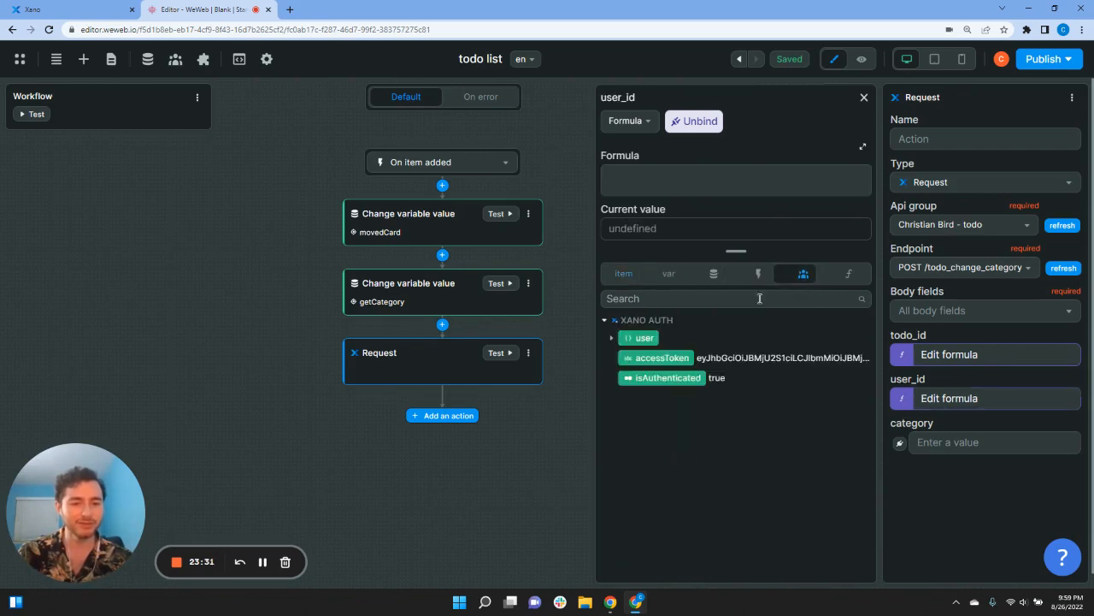
left_click(610, 339)
left_click(637, 358)
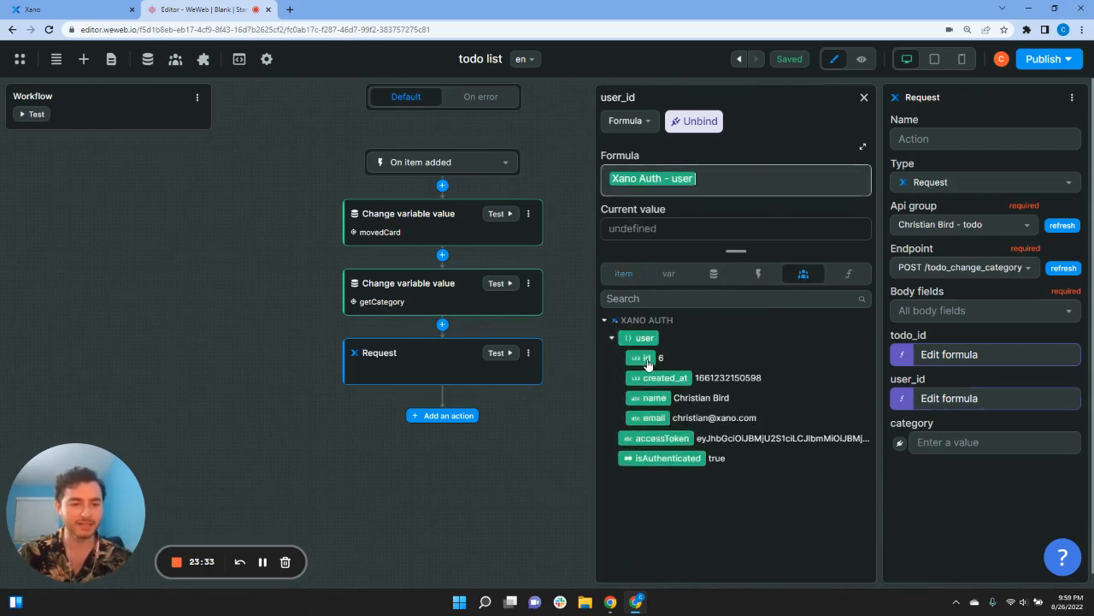
Step: Bind category to the getCategory variable, then recheck the workflow's actions
left_click(899, 443)
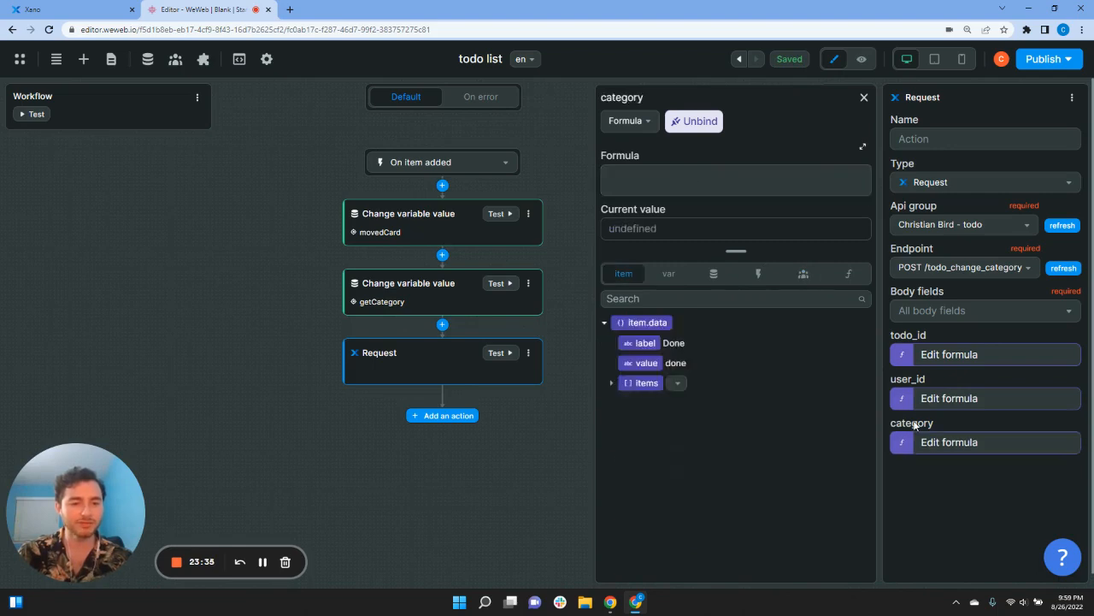
left_click(669, 275)
left_click(713, 274)
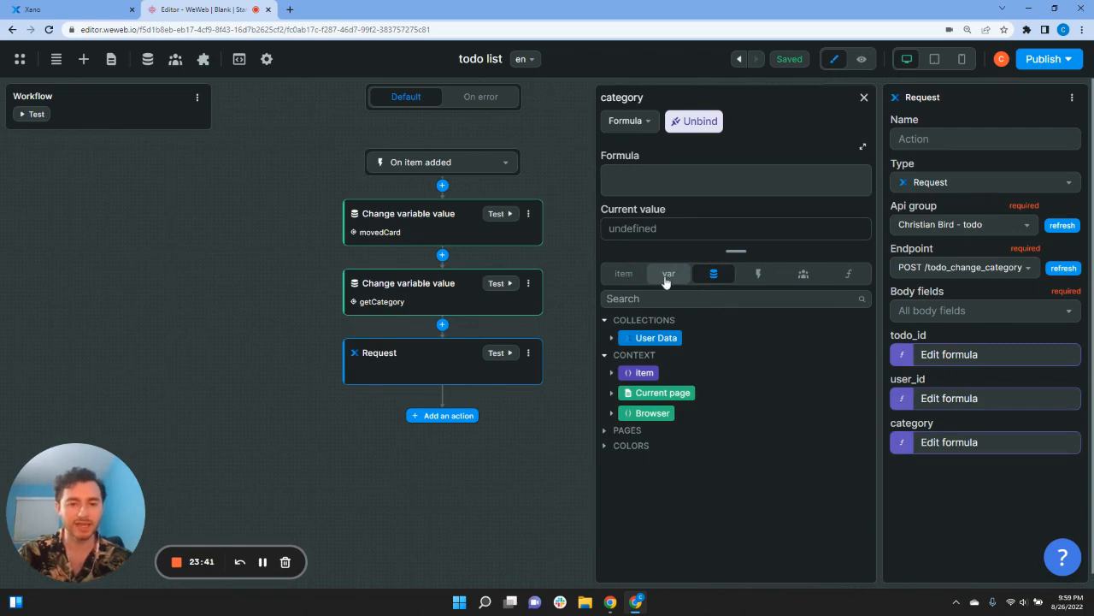
left_click(663, 278)
scroll(650, 436, "down", 5)
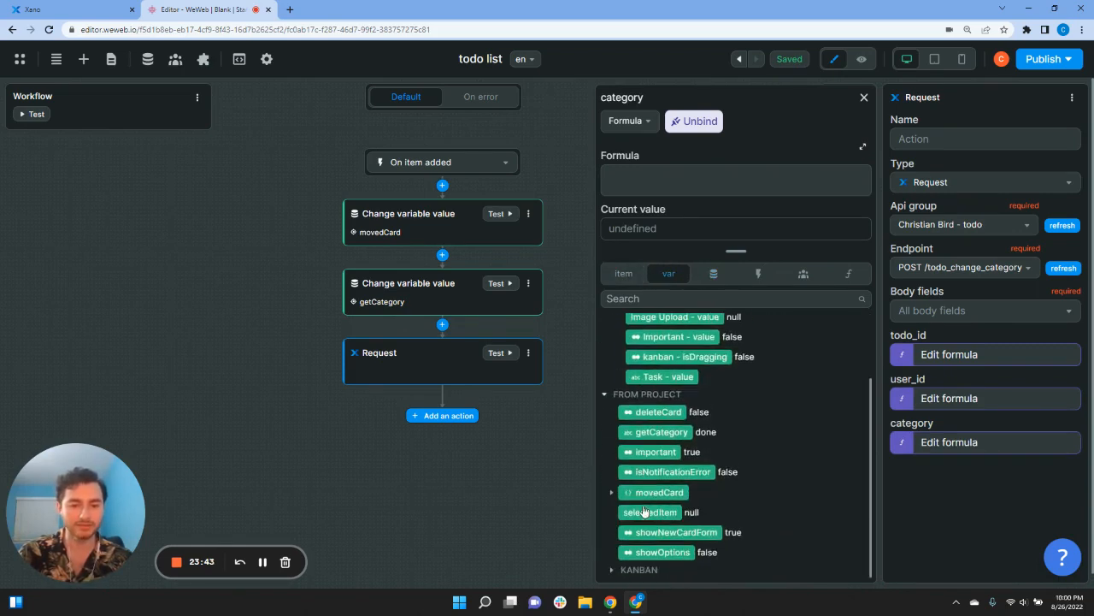
left_click(654, 433)
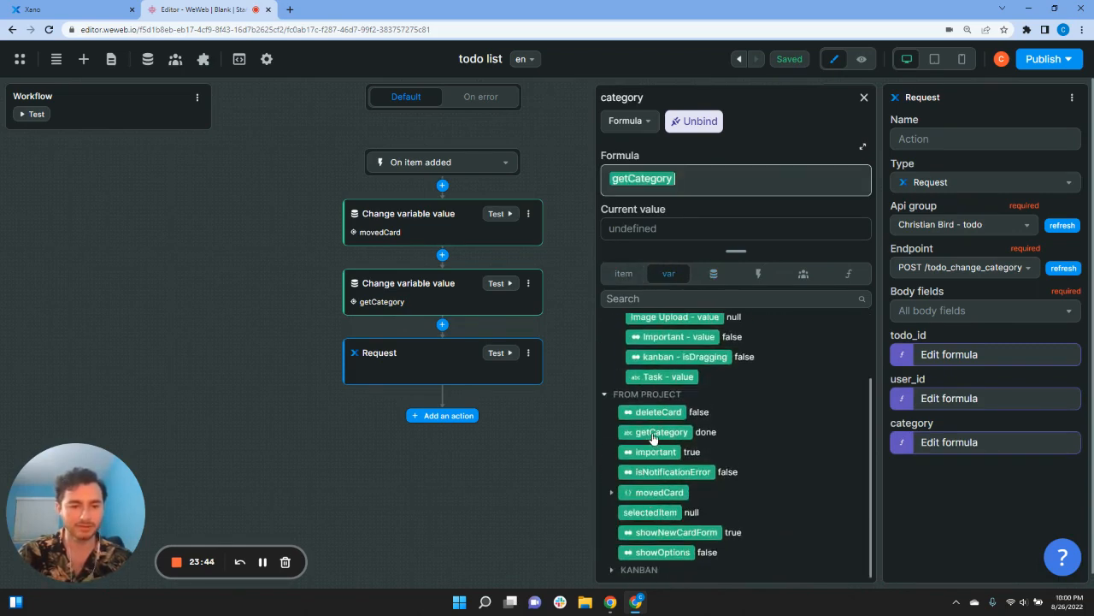
left_click(864, 99)
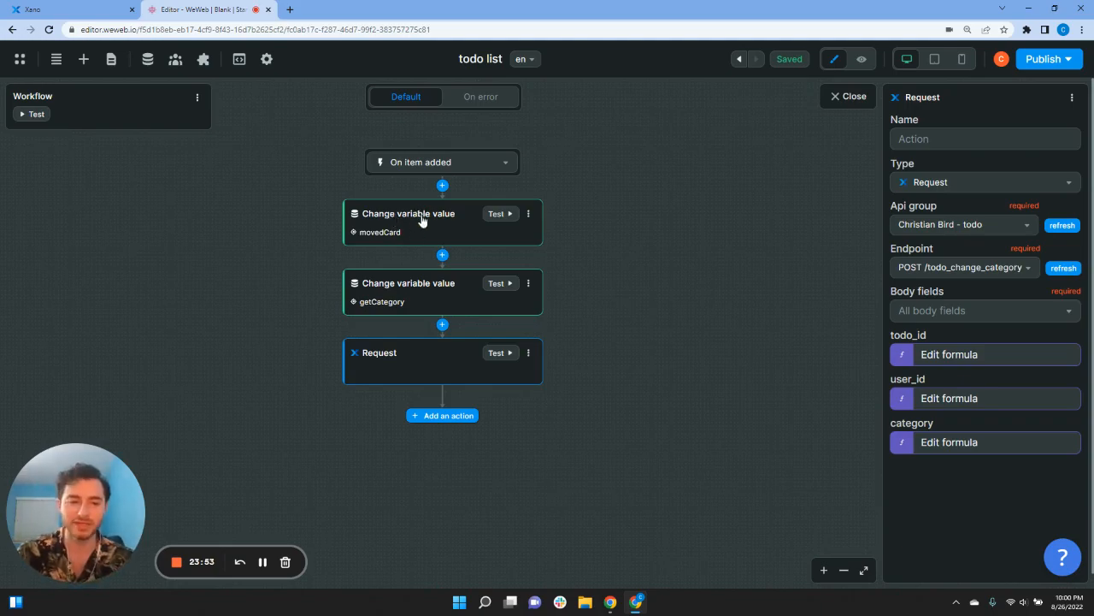
left_click(421, 213)
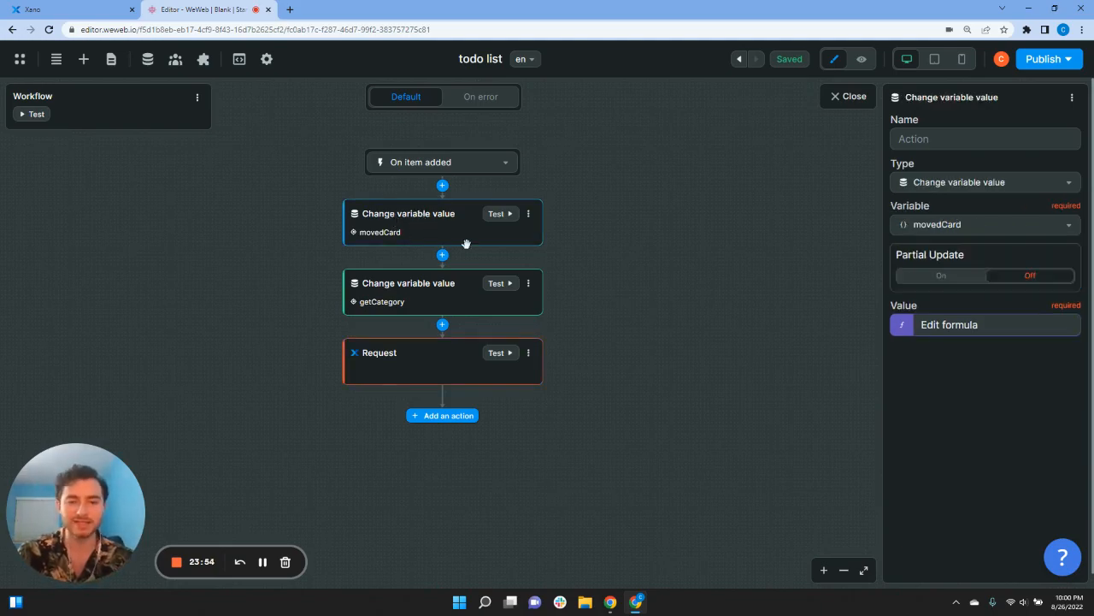
left_click(455, 360)
Step: Preview the board and drag the Apply Sunscreen card from In progress into Done
left_click(843, 96)
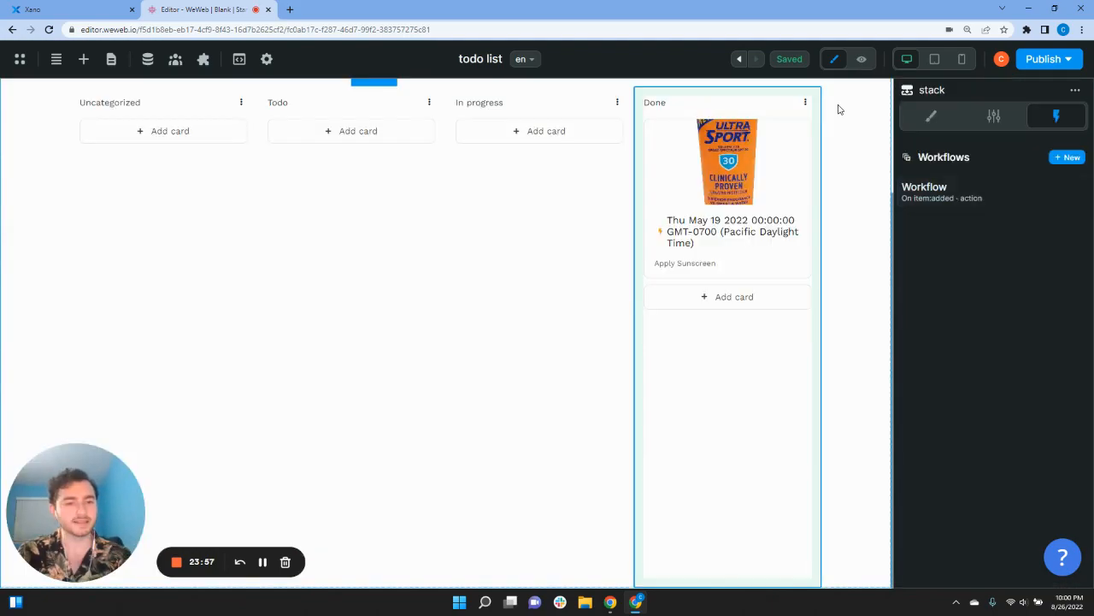
left_click(861, 59)
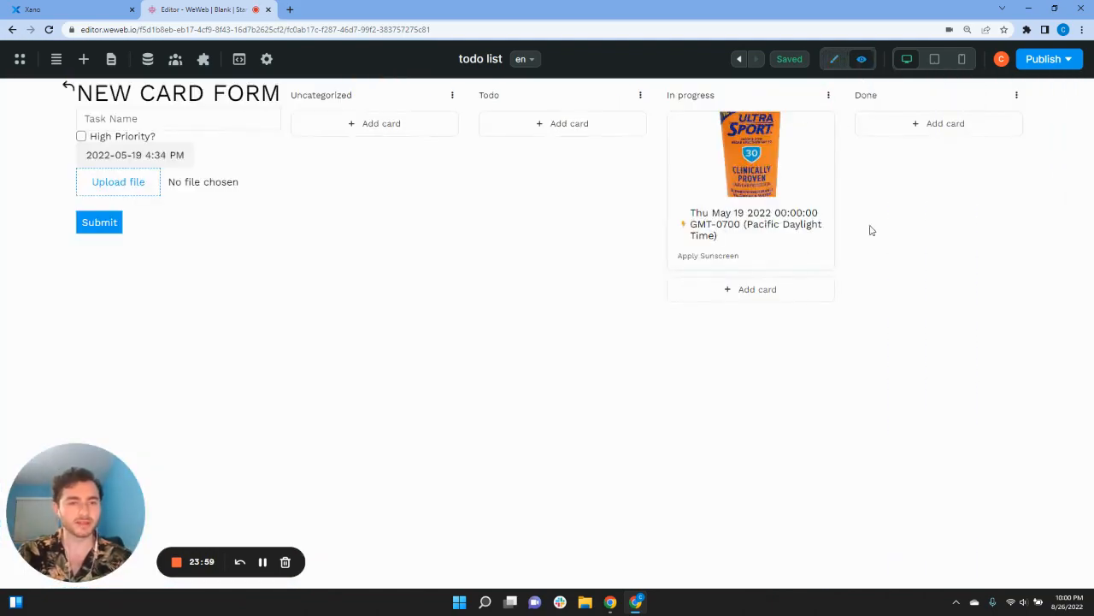
left_click_drag(732, 154, 911, 128)
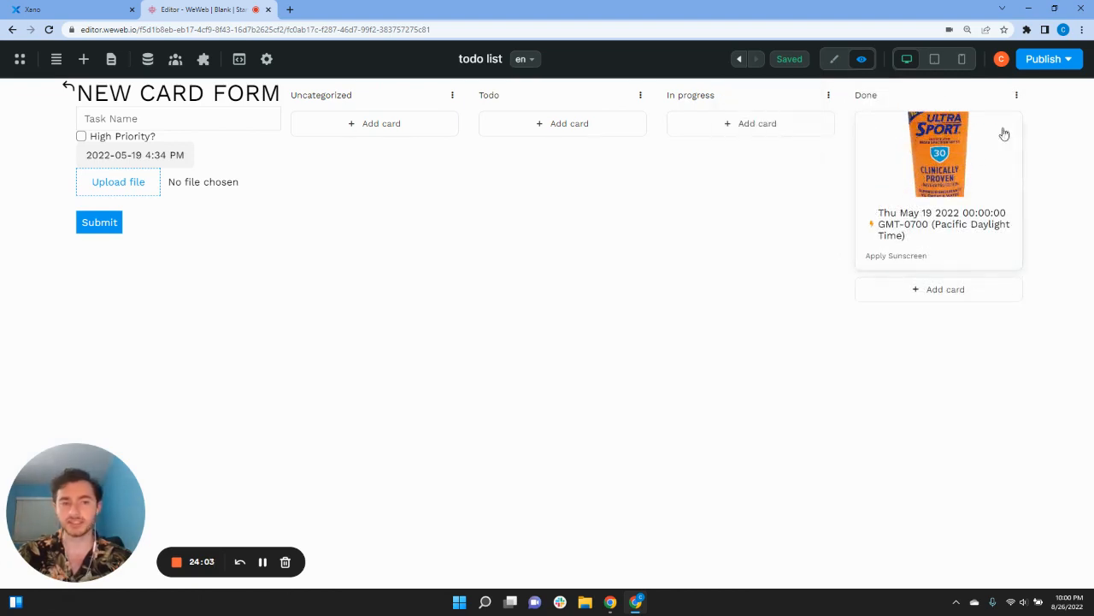
Step: Check in Xano's todo table that Apply Sunscreen's category is done, then return to WeWeb
left_click(60, 9)
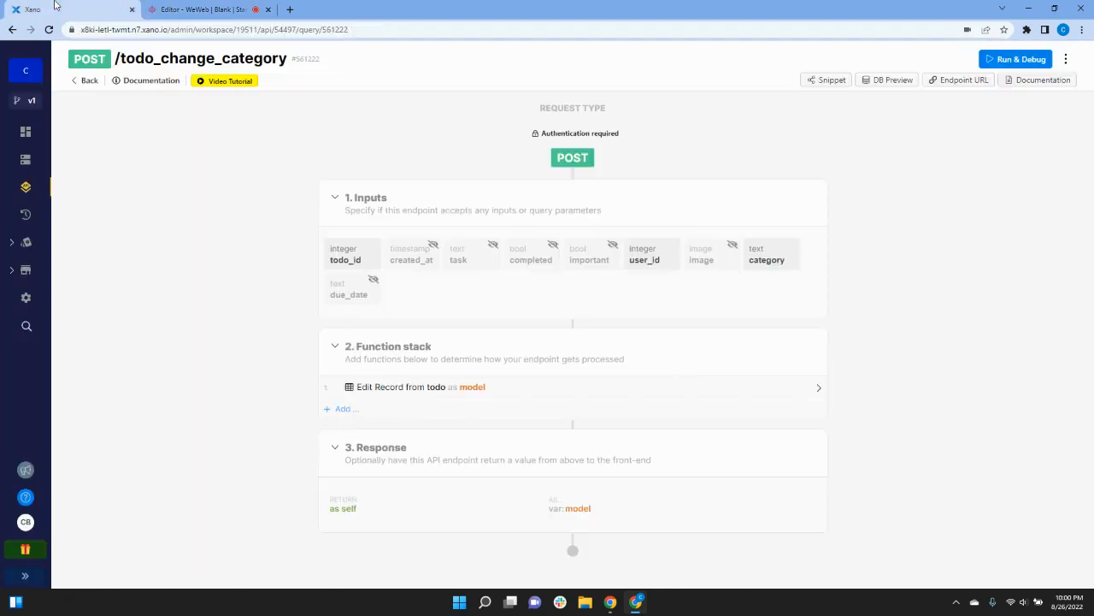
left_click(24, 163)
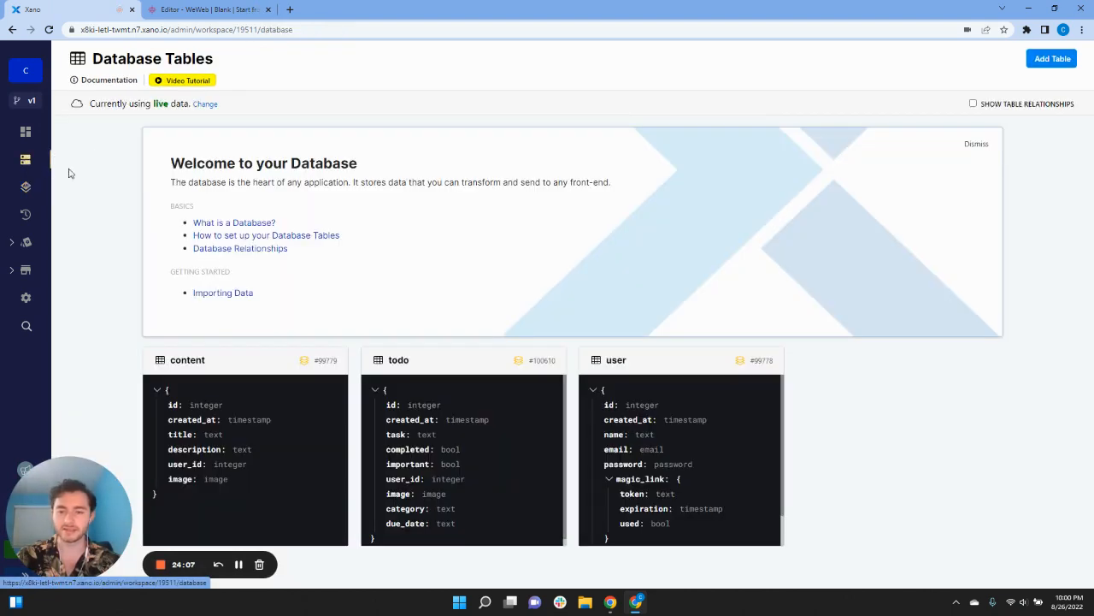
left_click(459, 460)
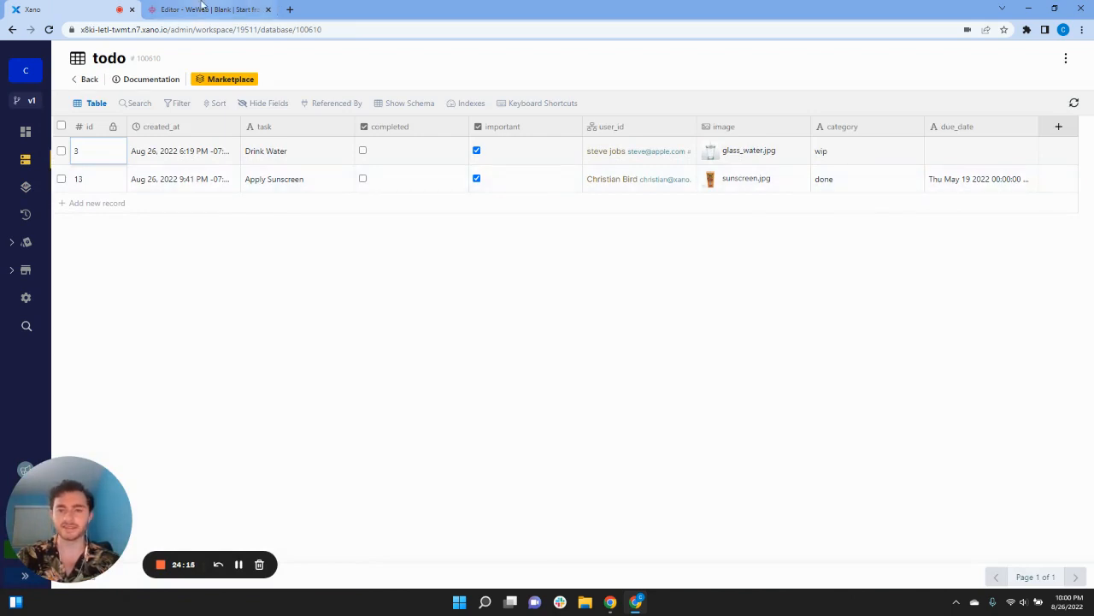
left_click(205, 9)
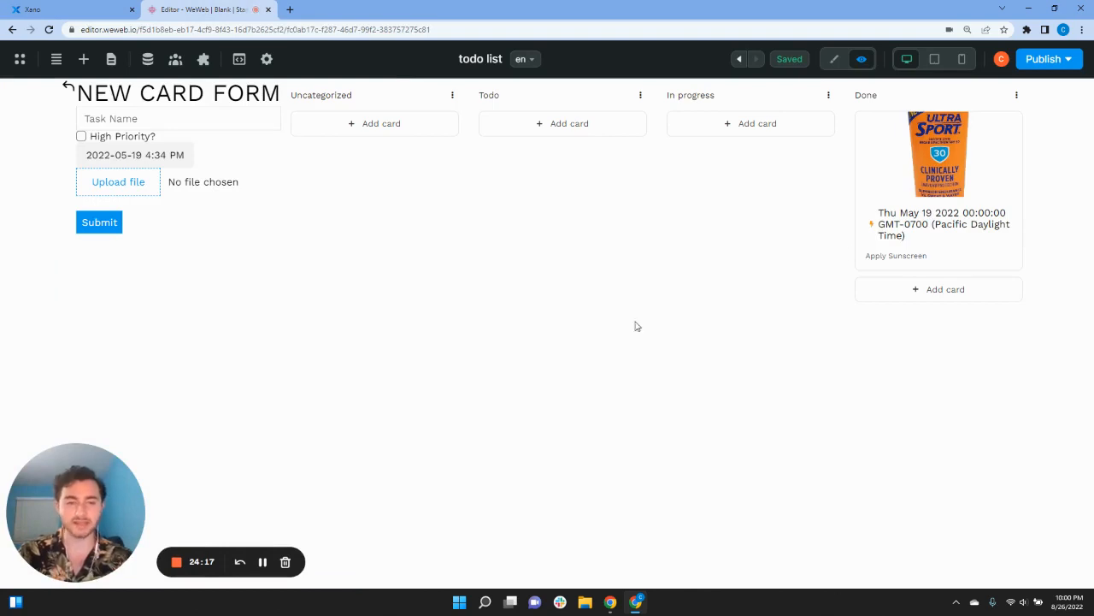
Step: Drag the Apply Sunscreen card back to In progress and verify the update in Xano's todo table
left_click_drag(950, 193, 735, 133)
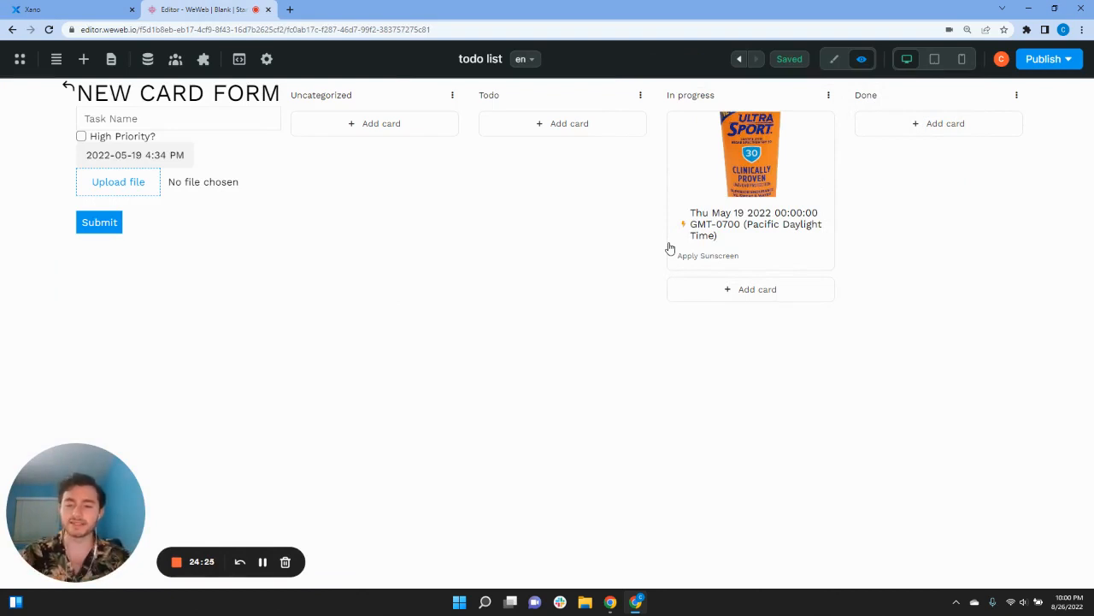
left_click(68, 9)
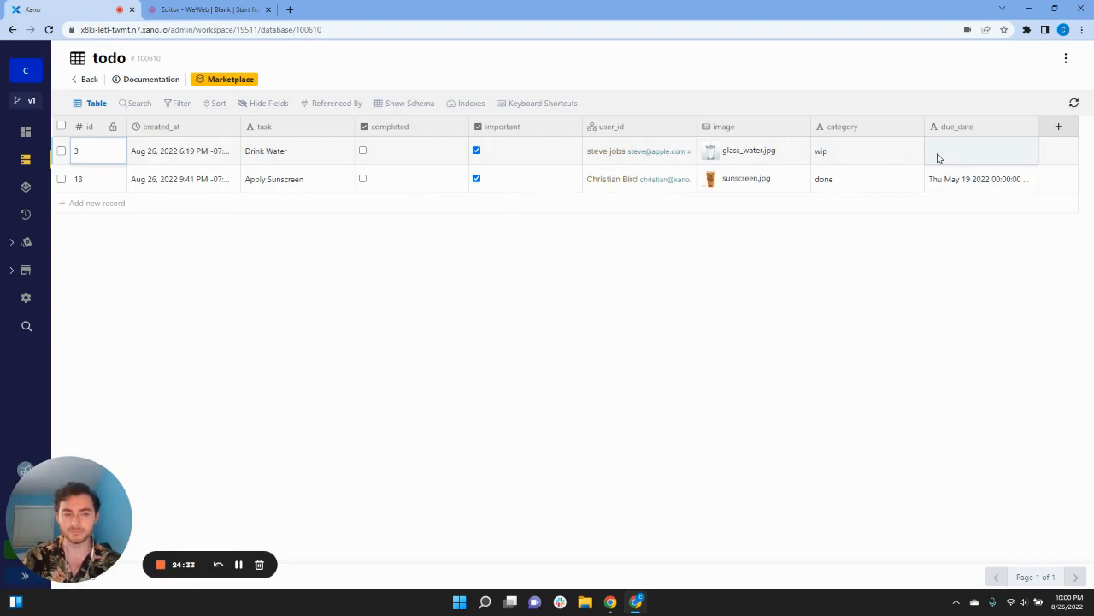
left_click(183, 8)
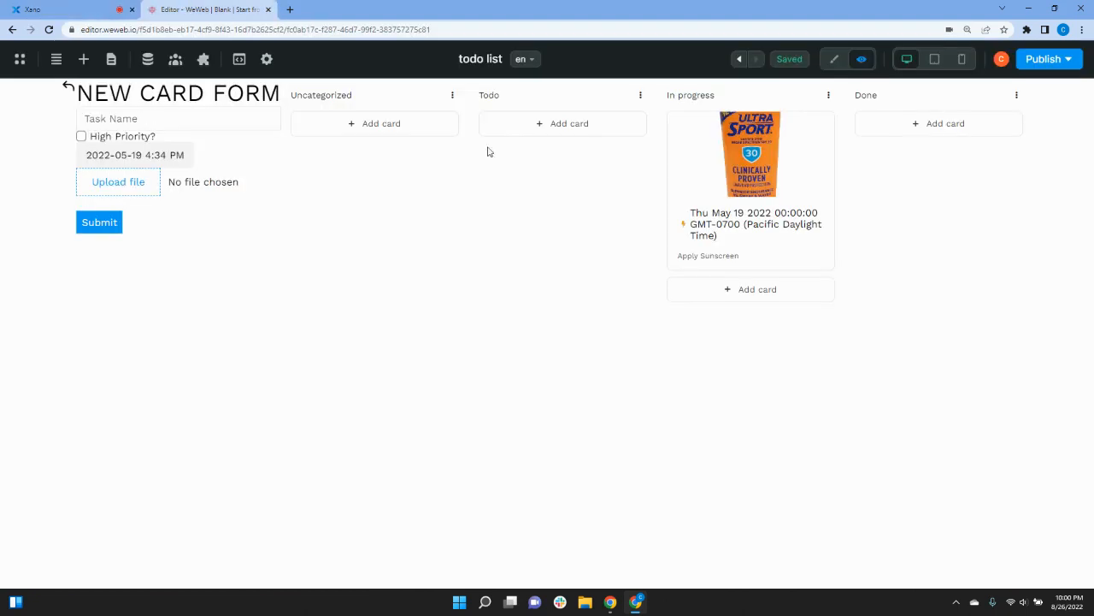
Step: Go to the Login page and fill in the saved login e-mail
left_click(111, 59)
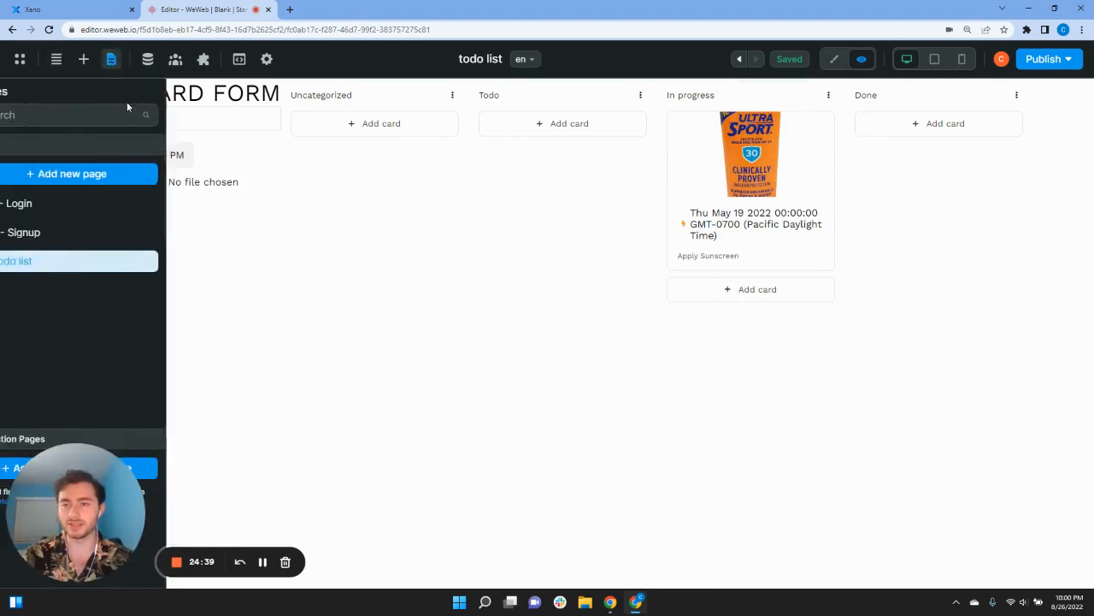
left_click(73, 204)
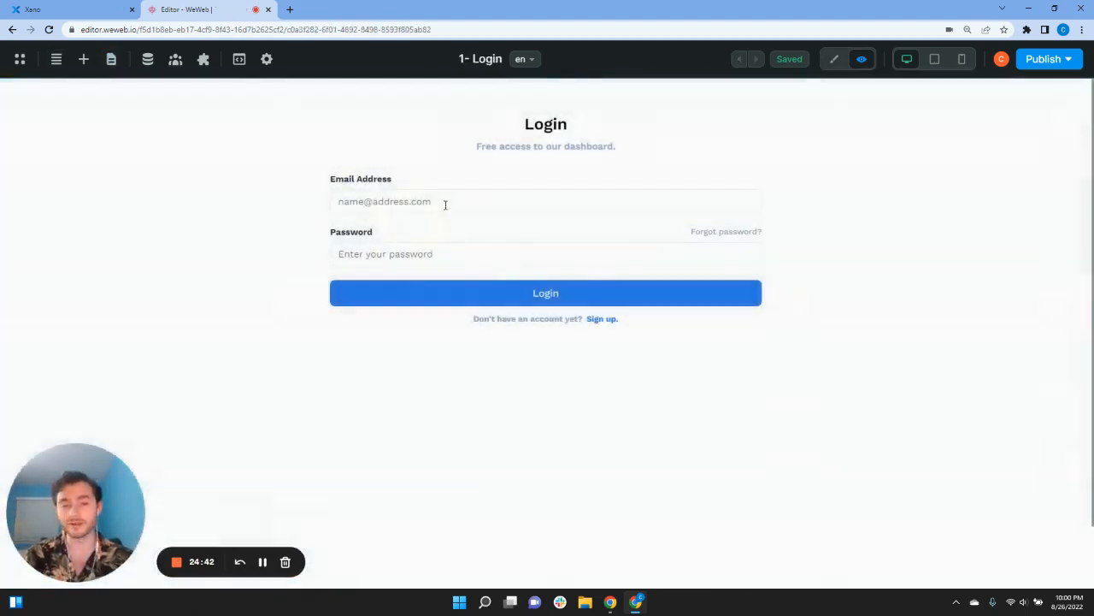
left_click(445, 205)
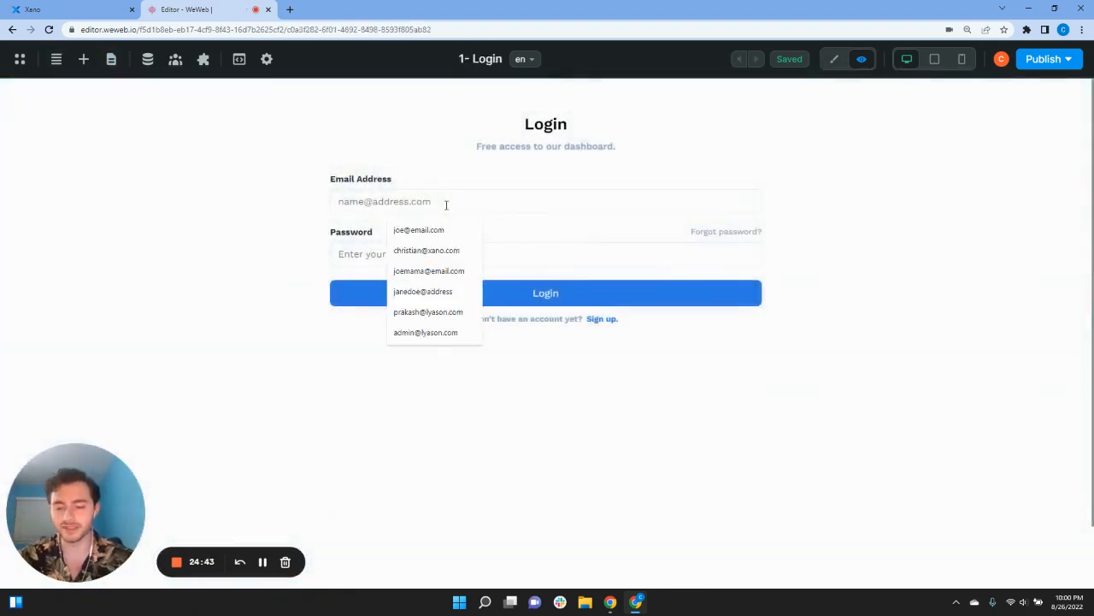
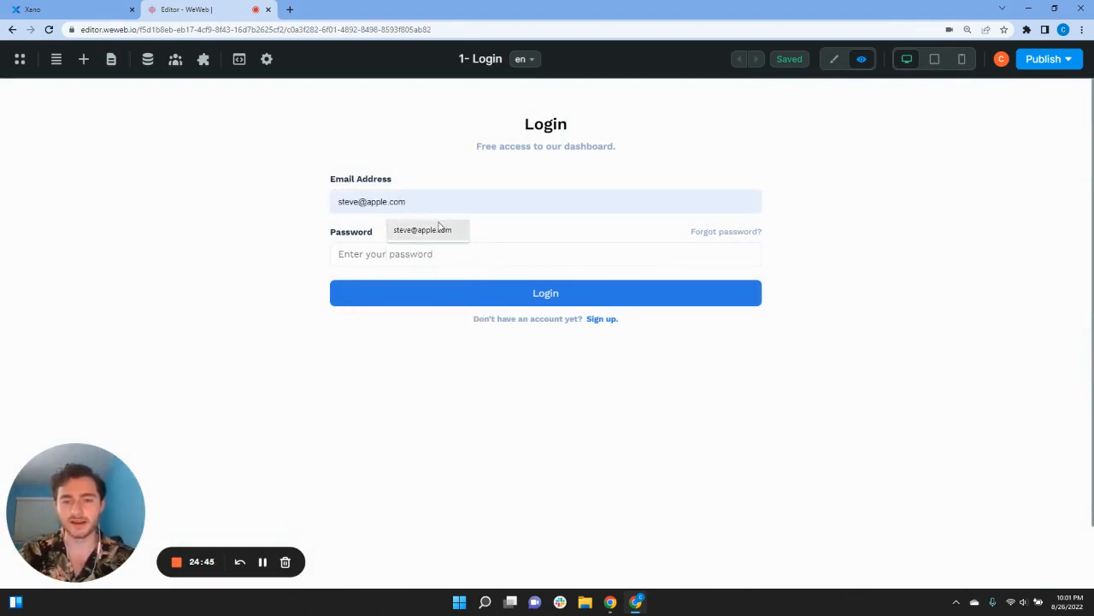
left_click(427, 229)
Step: Enter the account password, log in, and dismiss Chrome's breach warning and save-password prompt
left_click(435, 256)
type("••")
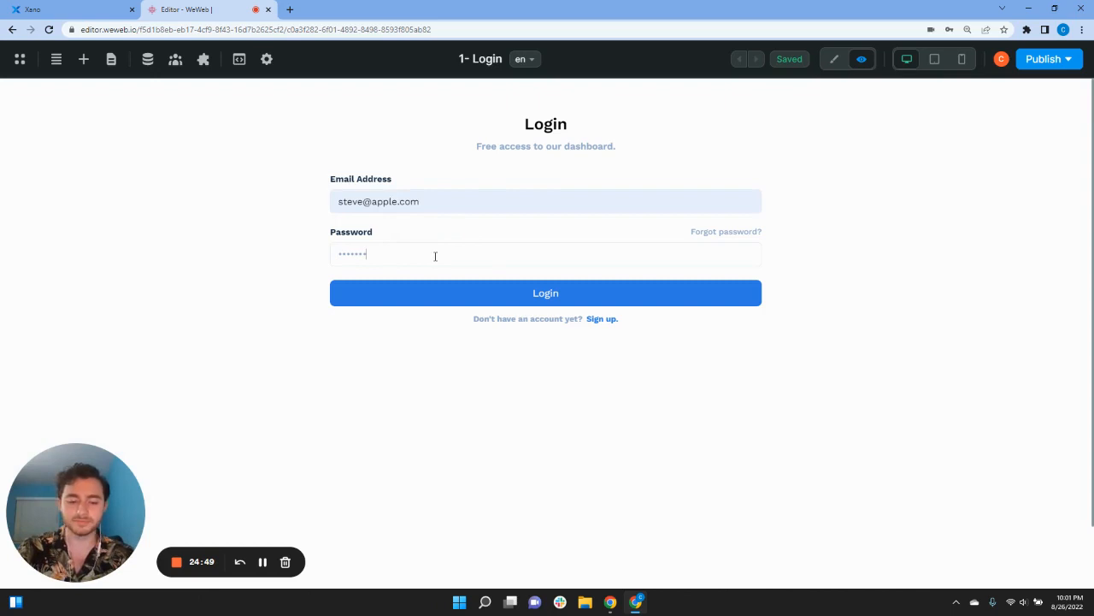
type("••••••")
key("Return")
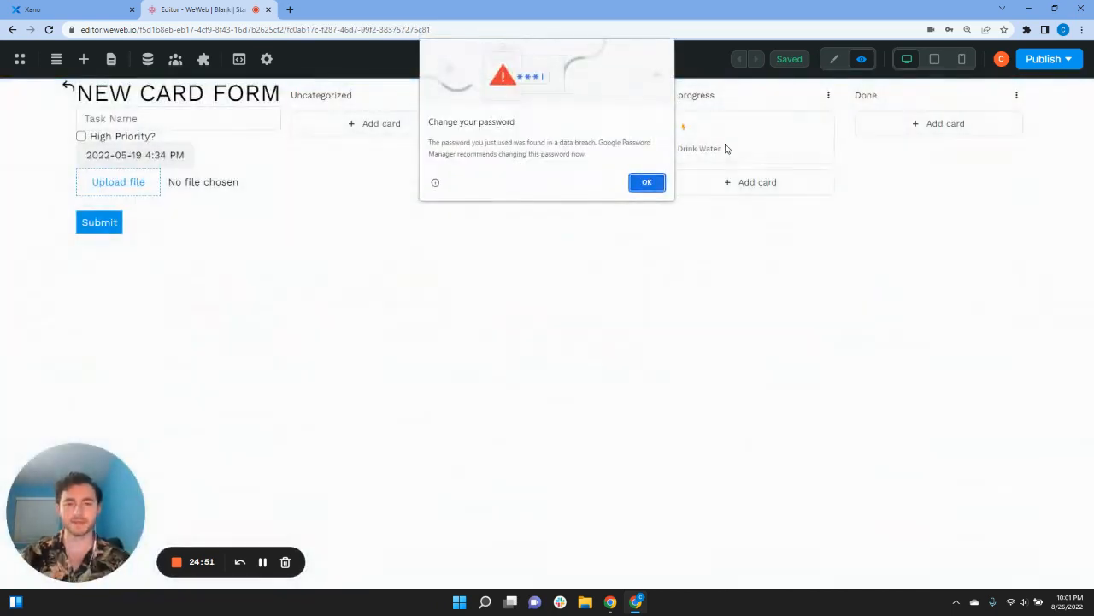
left_click(655, 182)
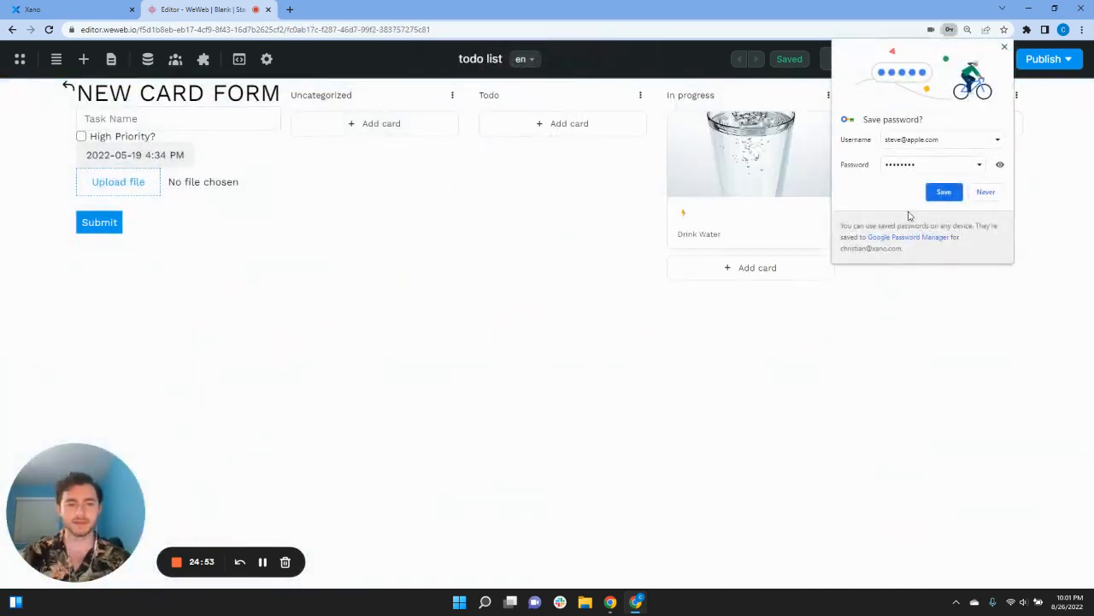
left_click(989, 190)
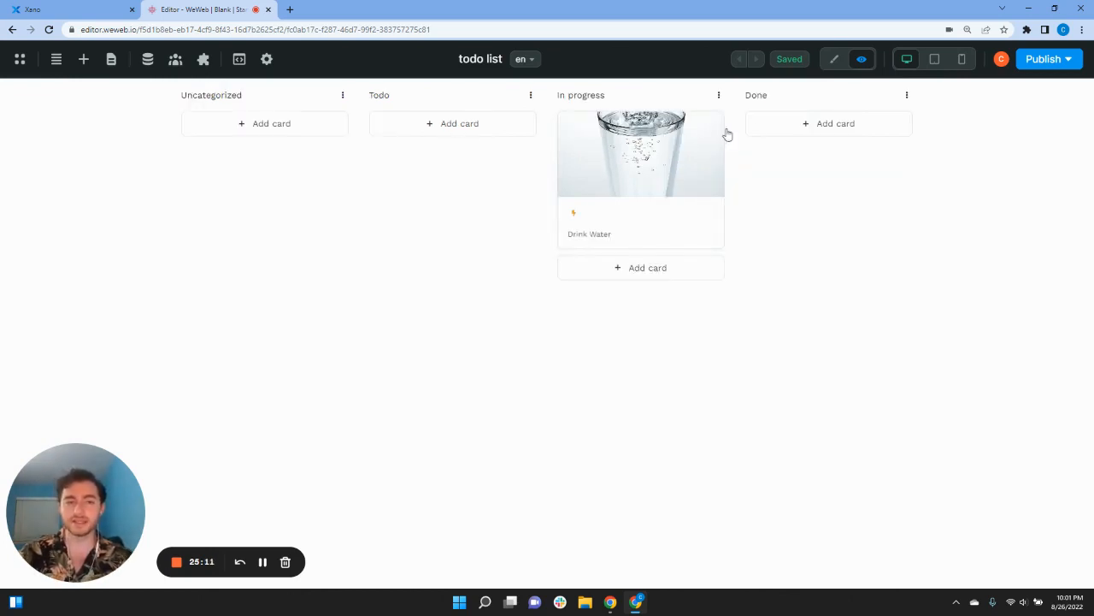
Step: Try the Task Name field and the due date calendar in the preview
left_click(830, 128)
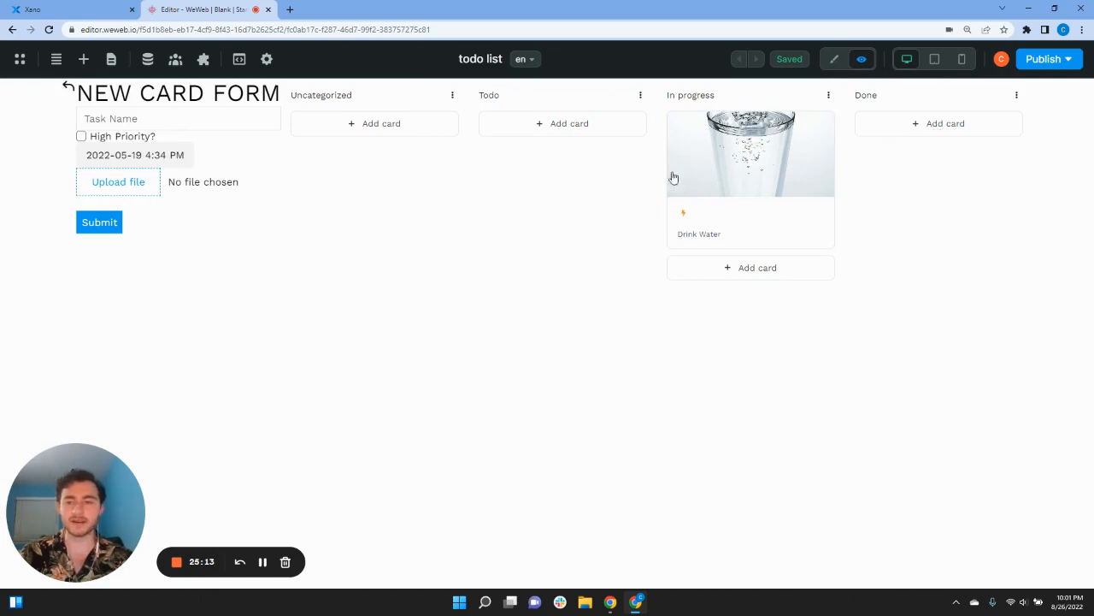
left_click(161, 118)
left_click(85, 162)
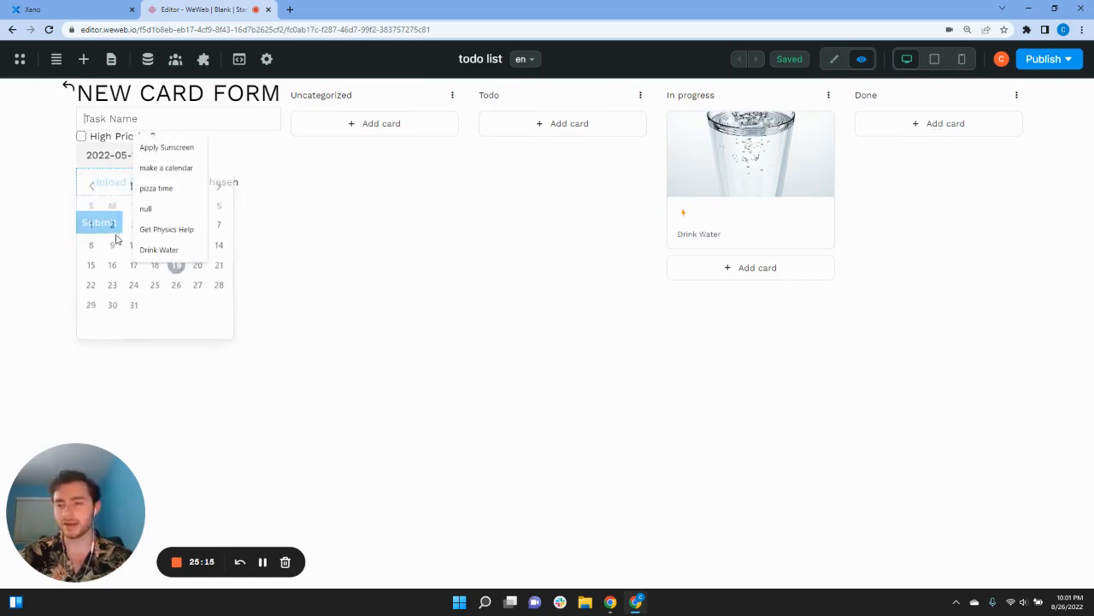
left_click(286, 345)
Step: Move the Drink Water card into Todo and open its details panel
left_click_drag(739, 165, 569, 148)
left_click(496, 220)
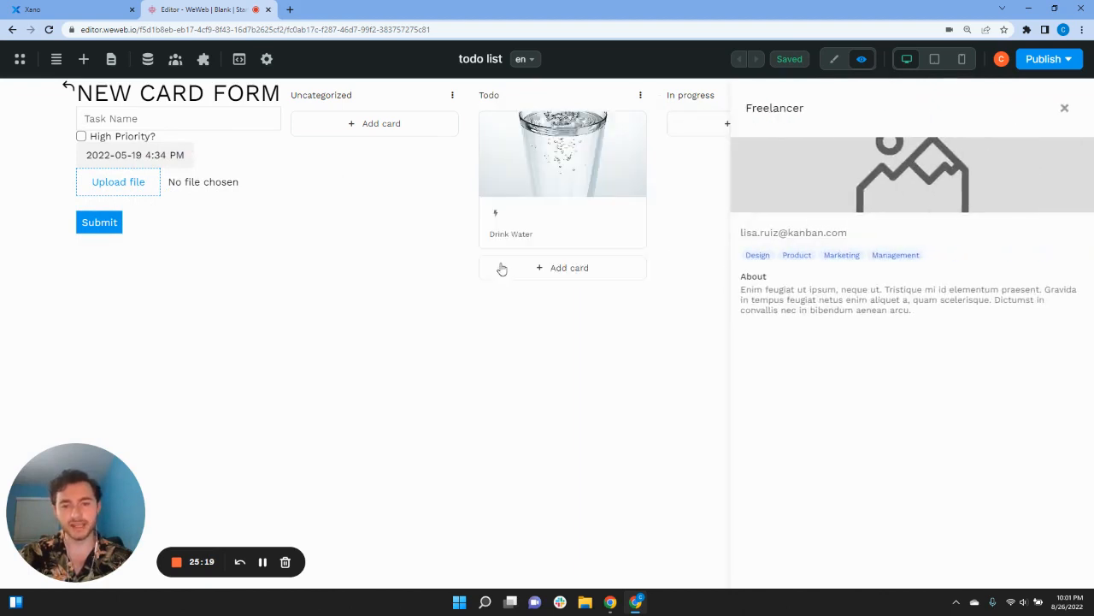
left_click(1065, 109)
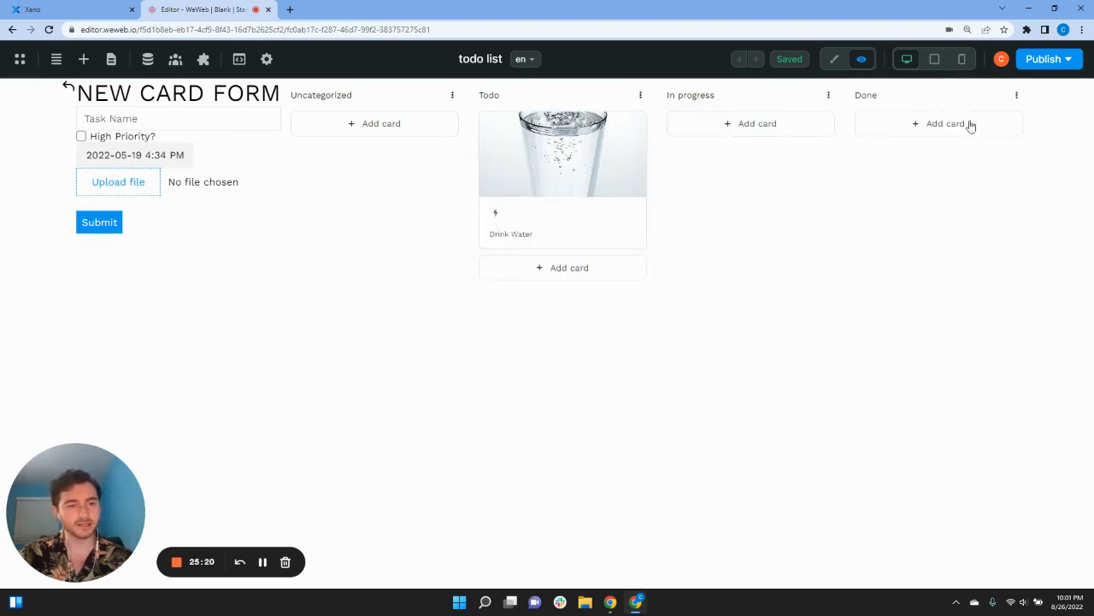
left_click(522, 210)
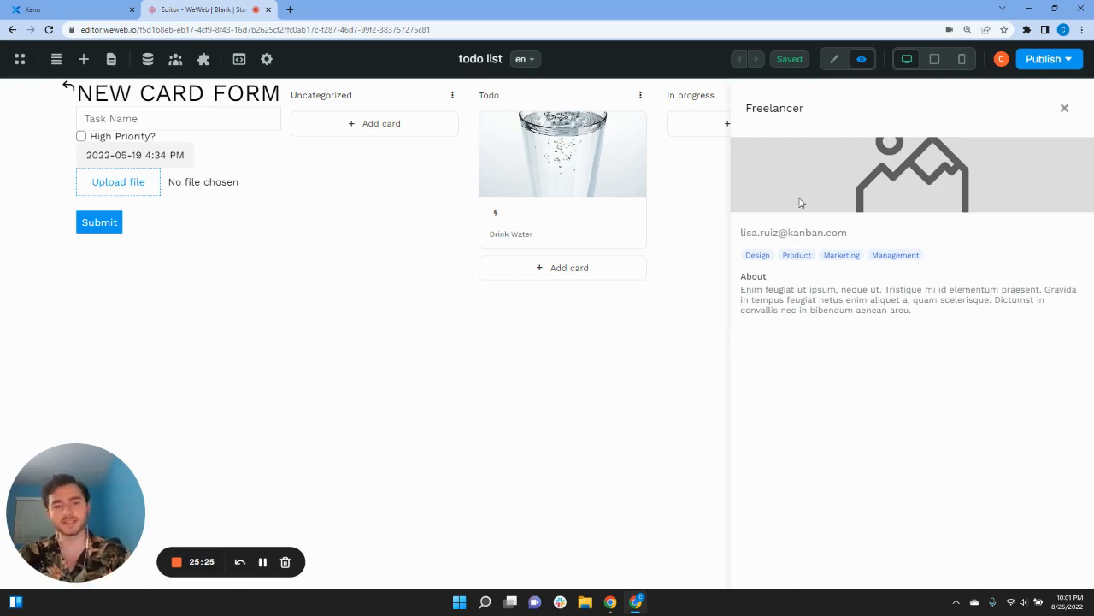
Step: In the Navigator, select the Image element inside the details panel
left_click(56, 59)
left_click(11, 175)
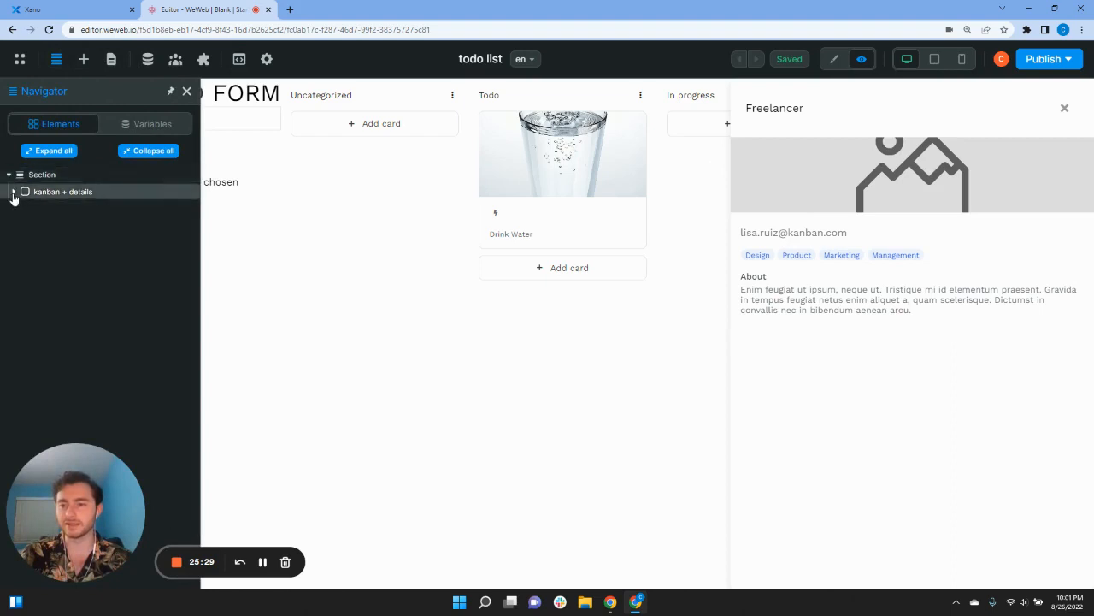
left_click(14, 192)
left_click(18, 258)
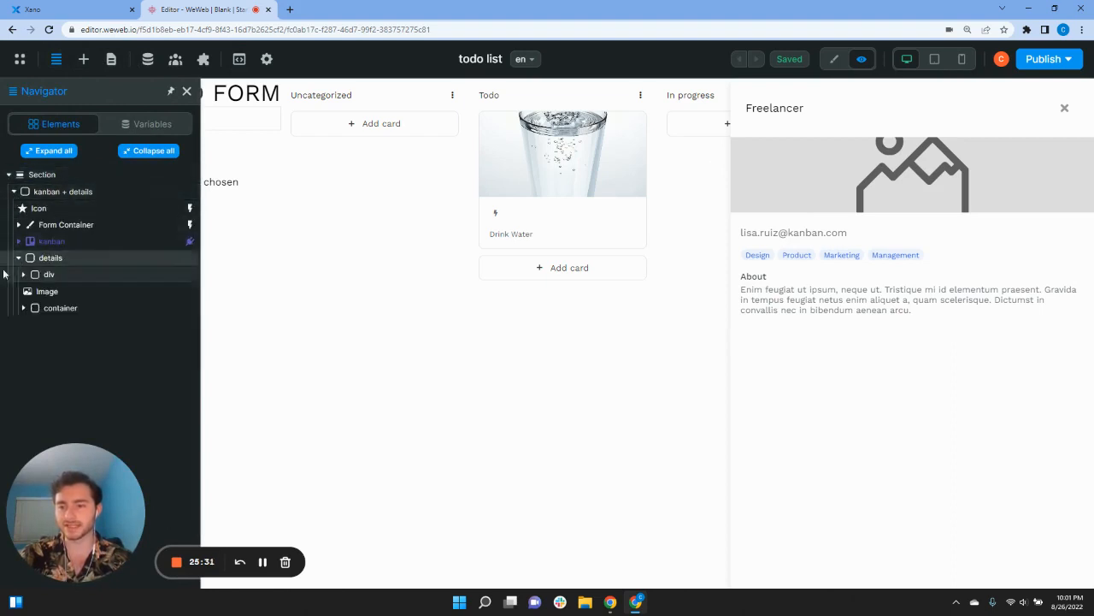
left_click(38, 291)
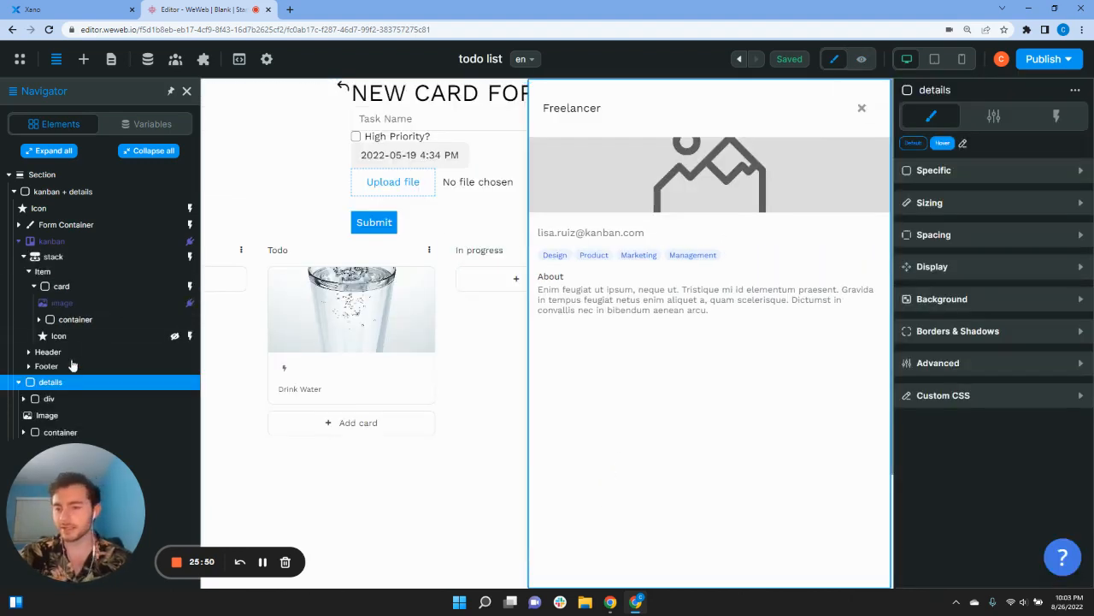
left_click(19, 242)
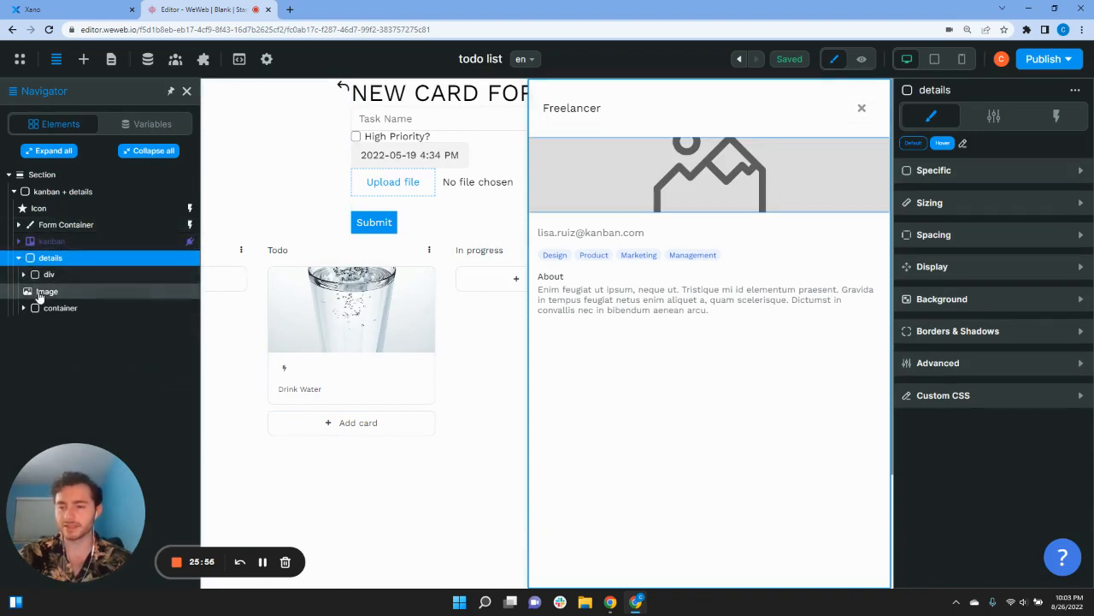
left_click(35, 291)
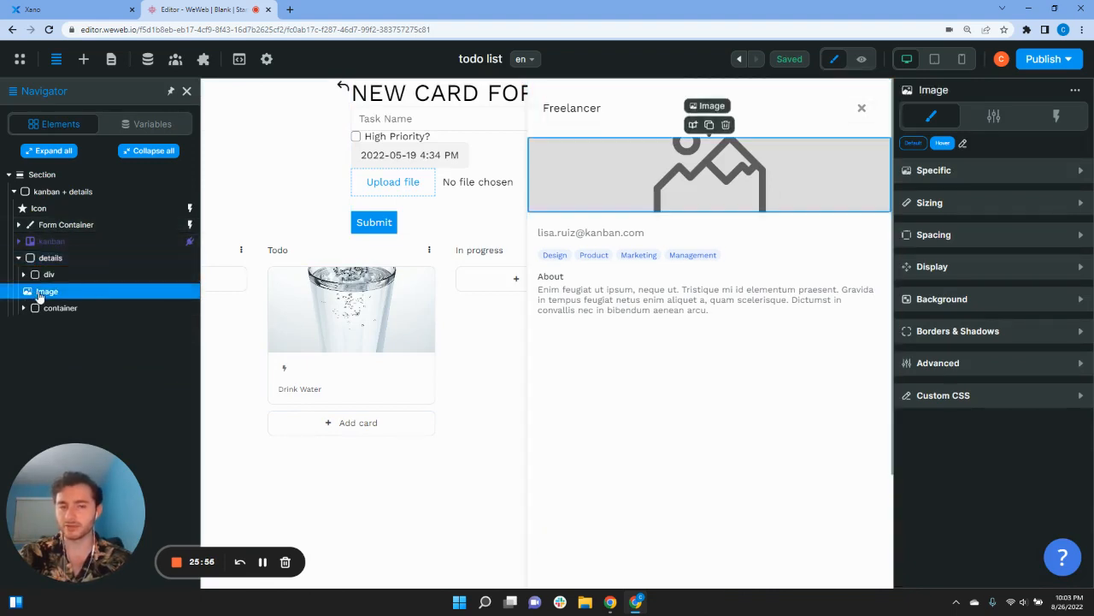
Step: Bind the image source to User Data['data'][0]['image']['url'] and preview the board
left_click(956, 171)
left_click(937, 197)
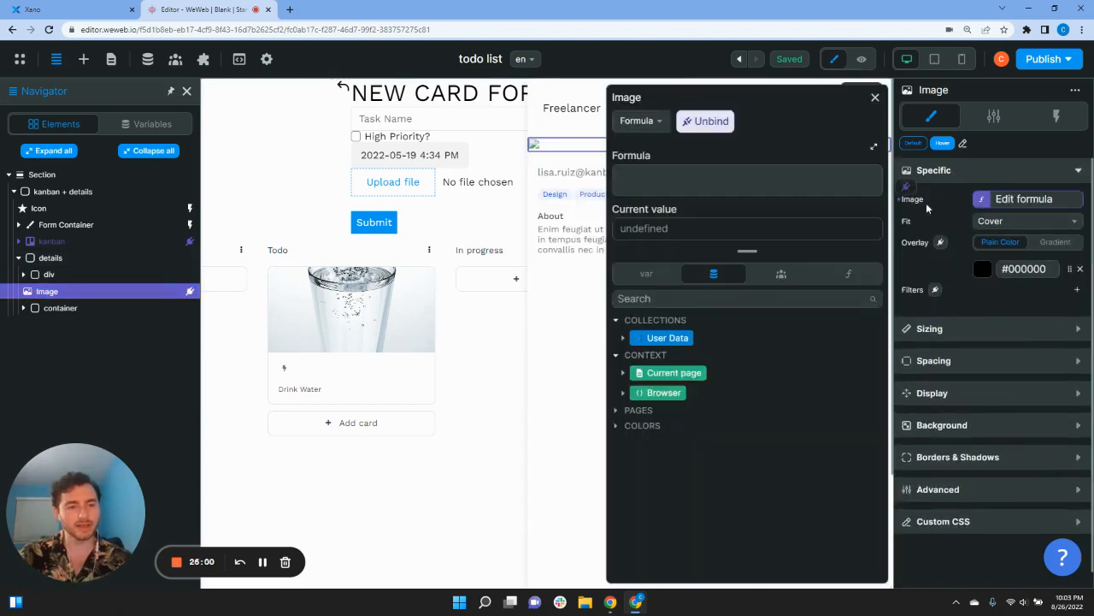
left_click(650, 273)
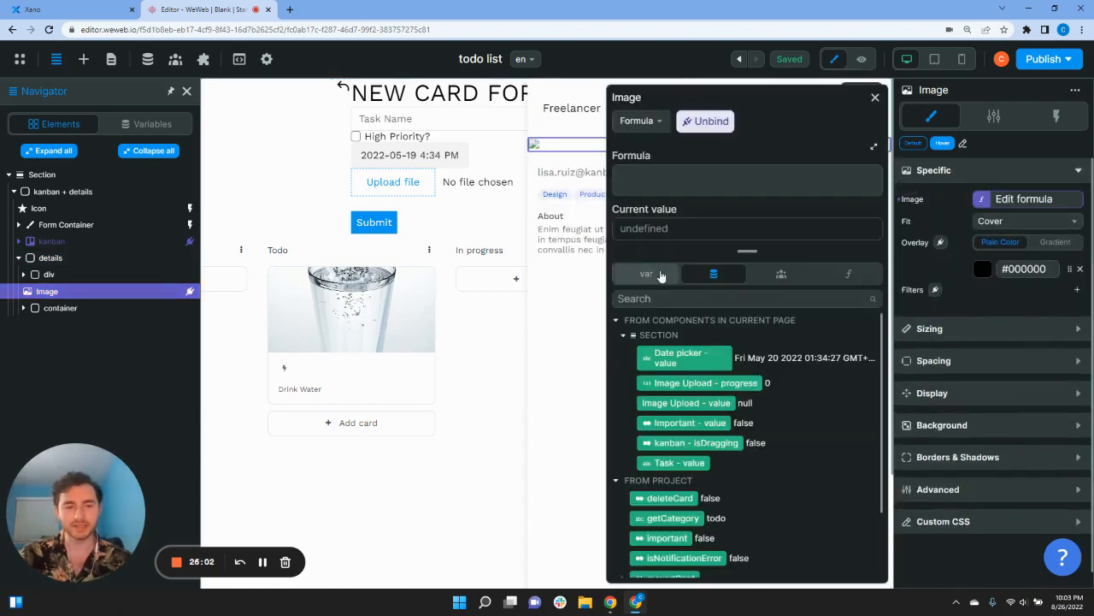
left_click(717, 275)
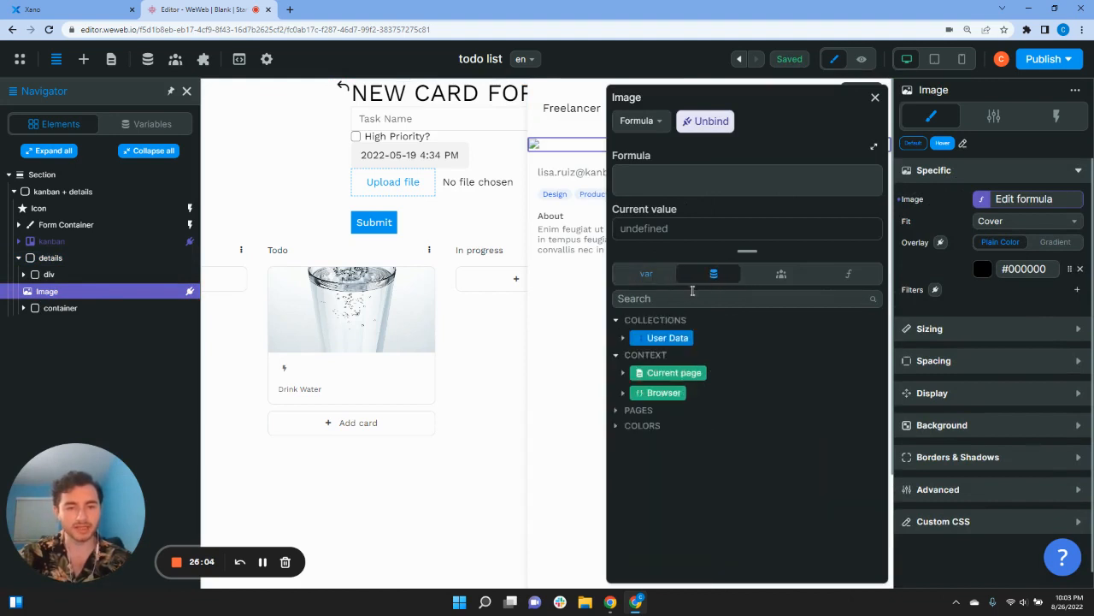
left_click(623, 339)
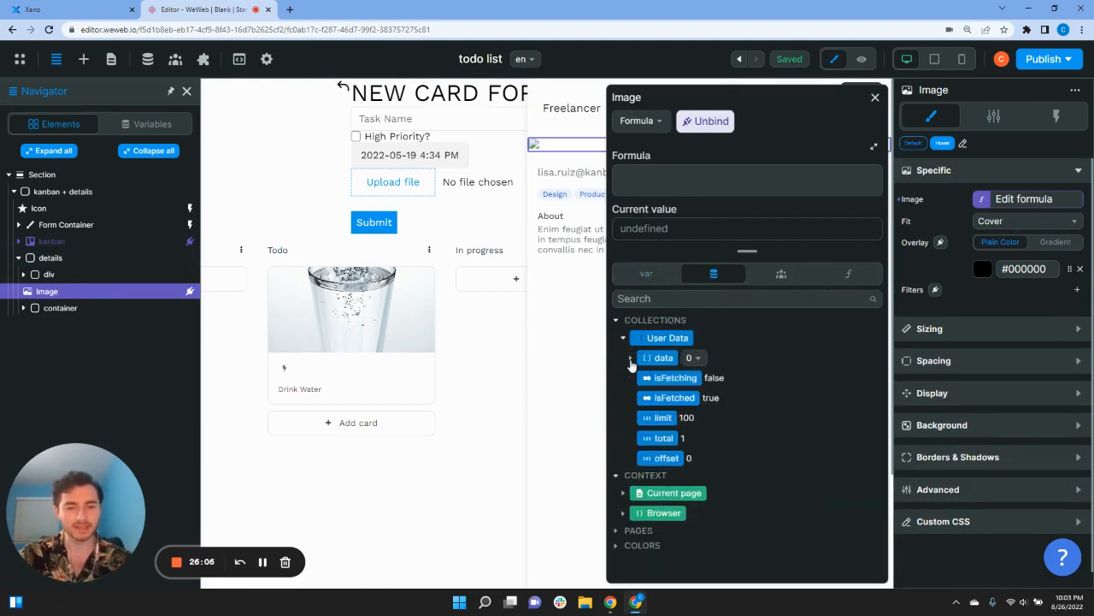
left_click(630, 359)
left_click(639, 378)
scroll(624, 402, "down", 3)
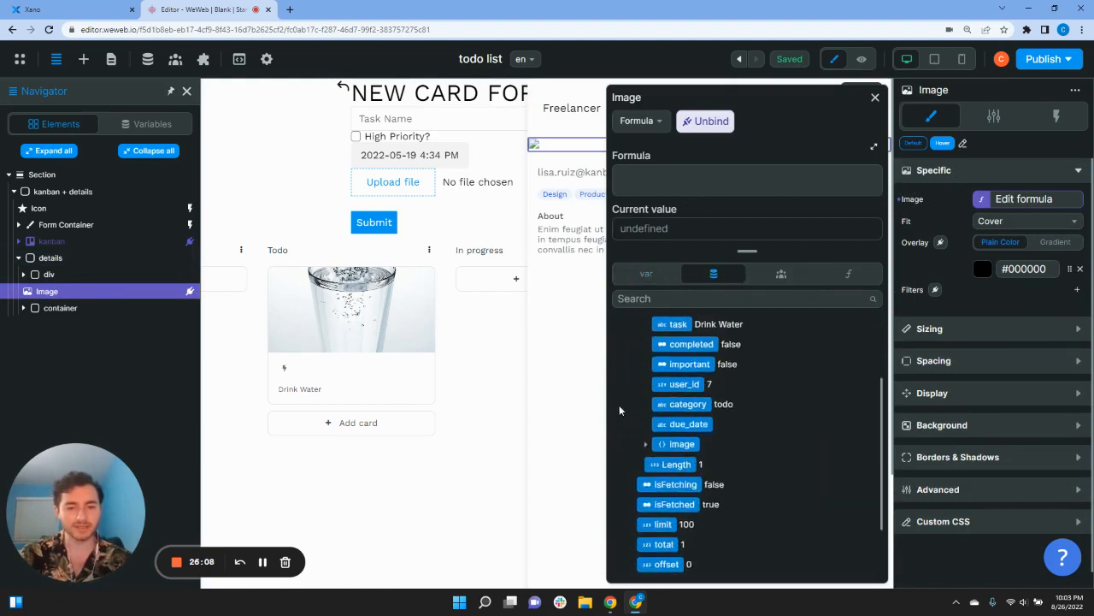
left_click(646, 446)
scroll(644, 444, "down", 3)
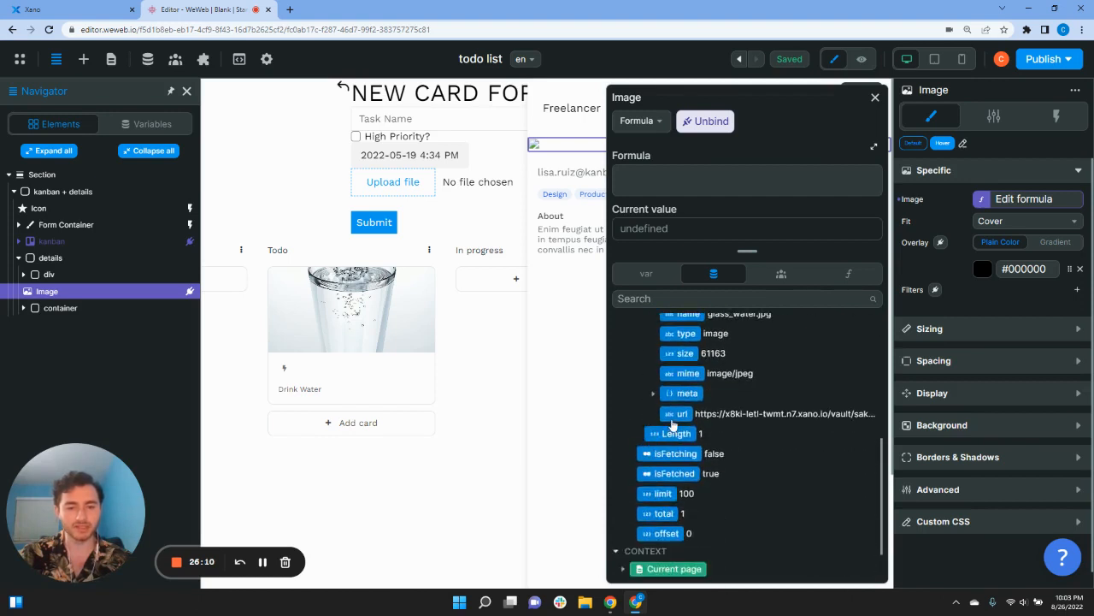
left_click(676, 414)
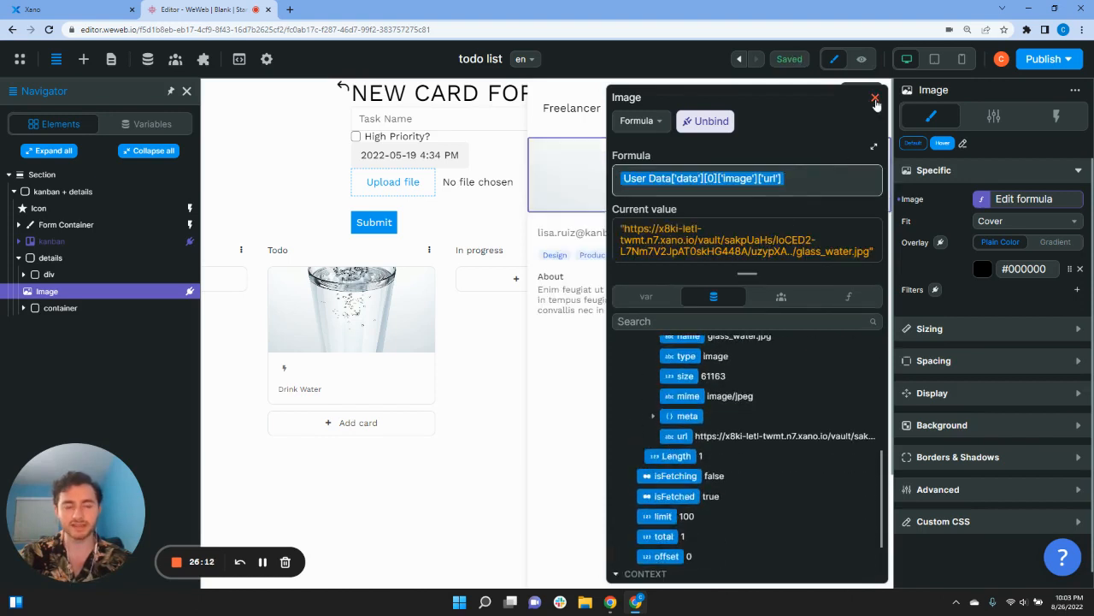
left_click(875, 99)
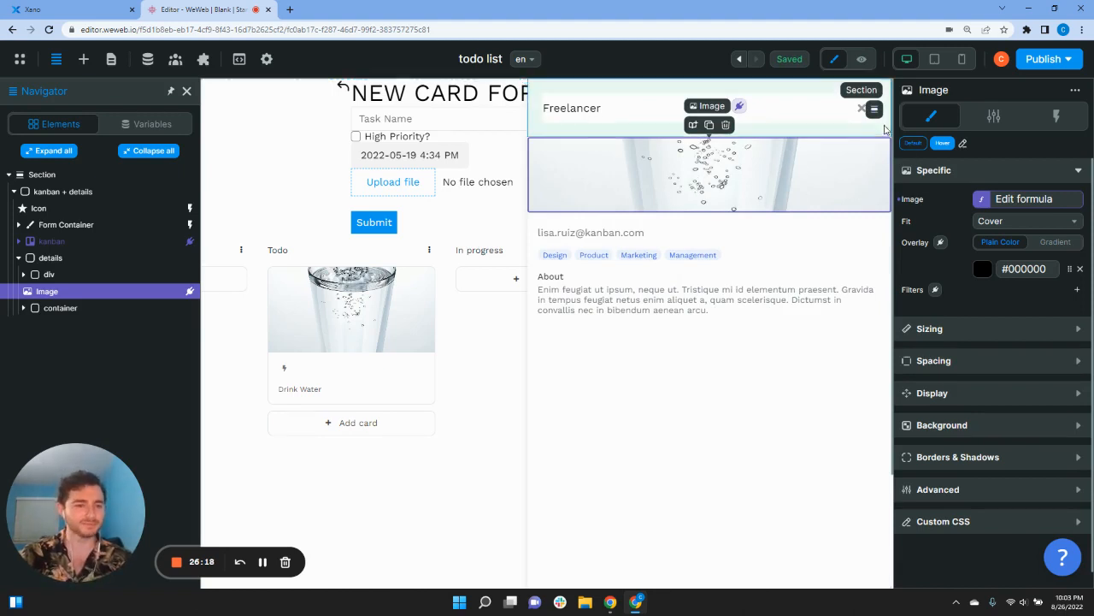
left_click(866, 62)
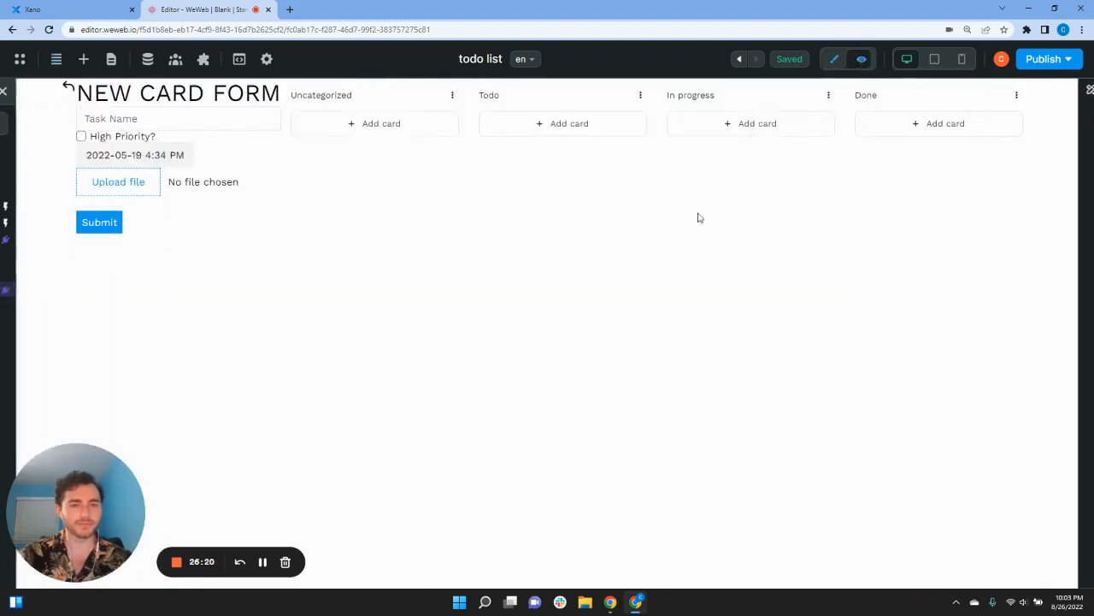